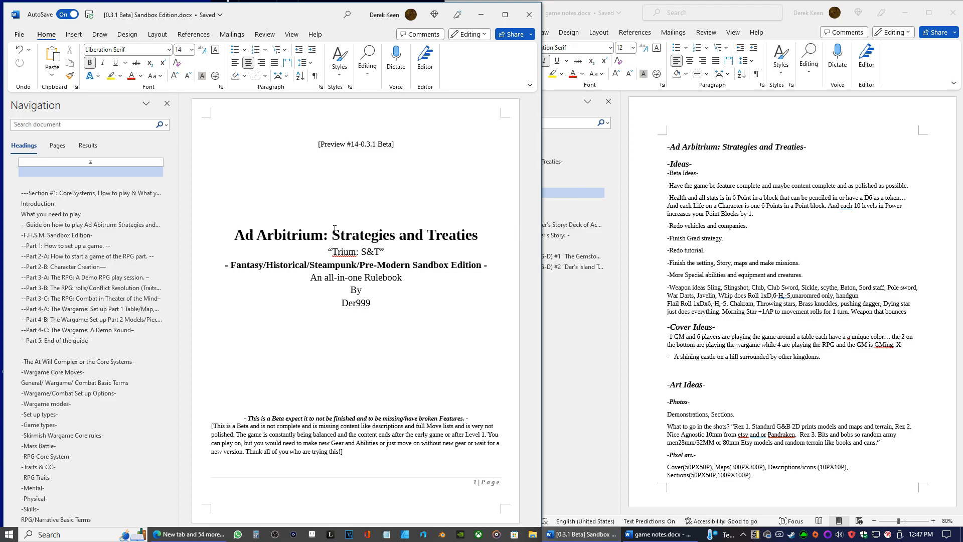
Search the Office app for "card" and open the first "[Beta 0.2]Der's Story The Card Game" document
left_click(368, 534)
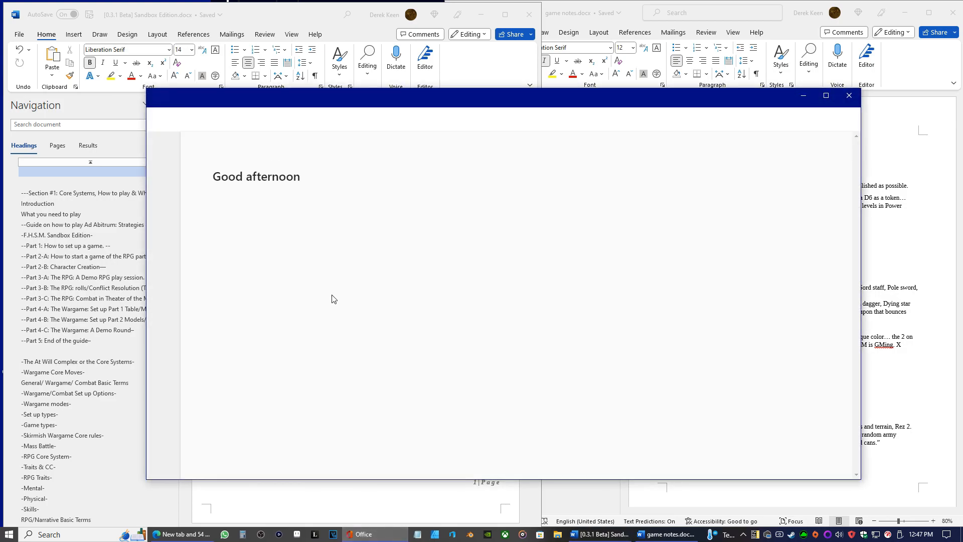
scroll(341, 301, "down", 5)
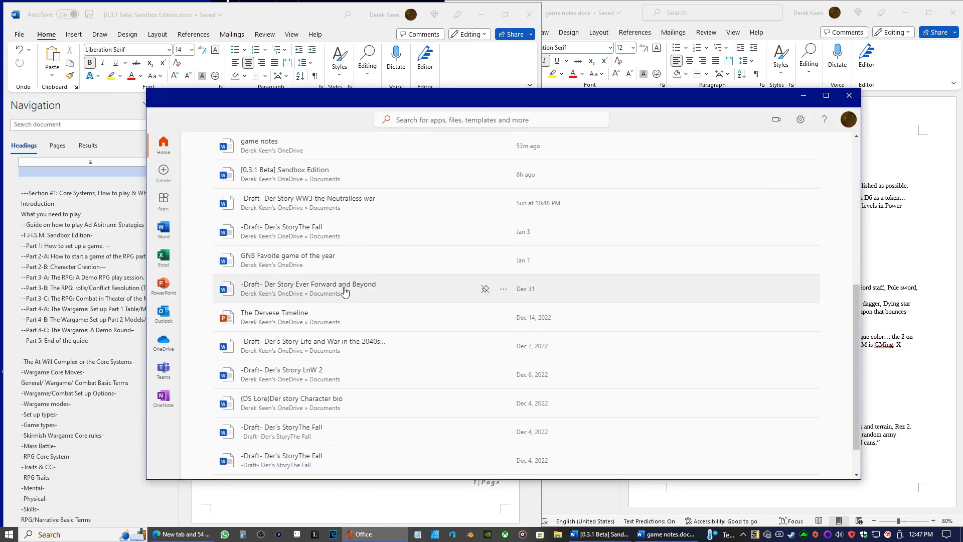
scroll(345, 291, "down", 2)
left_click(422, 120)
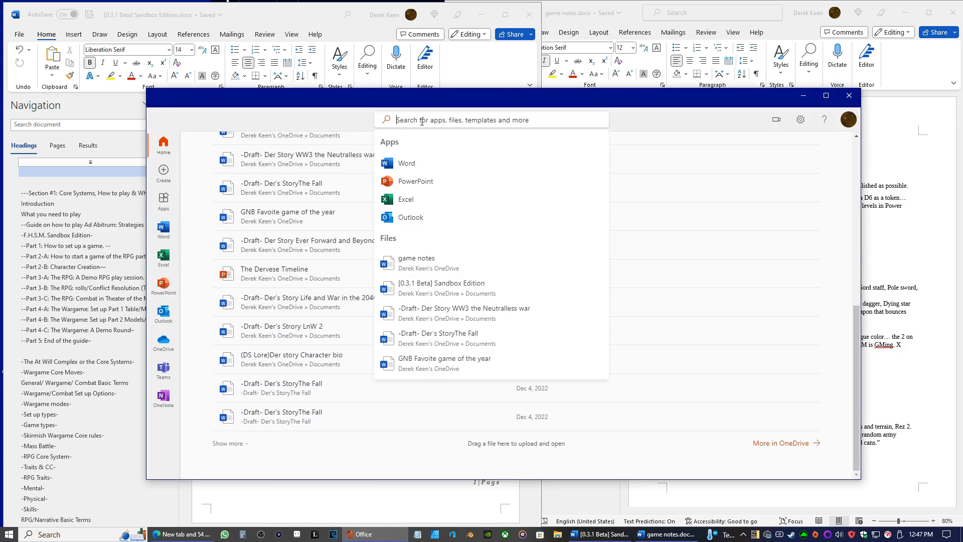
type("card")
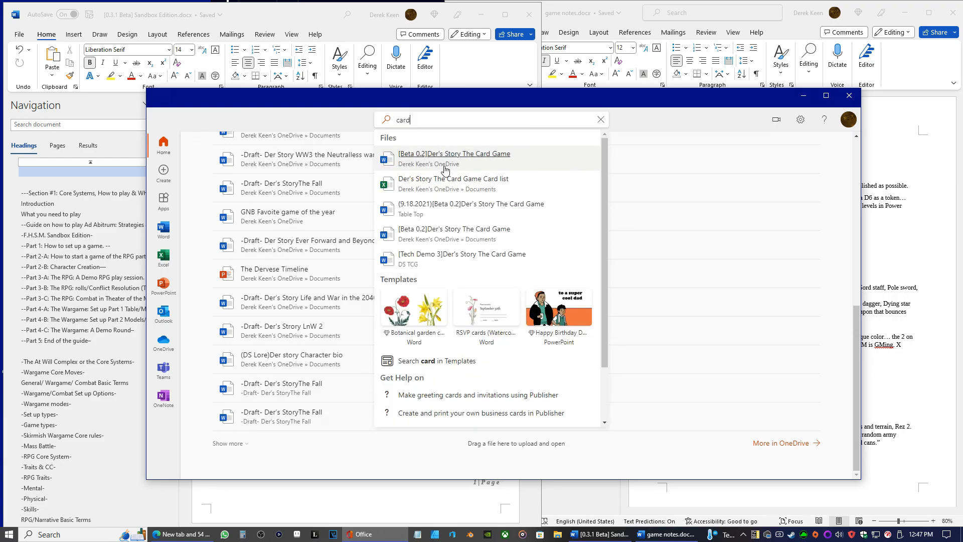
left_click(431, 156)
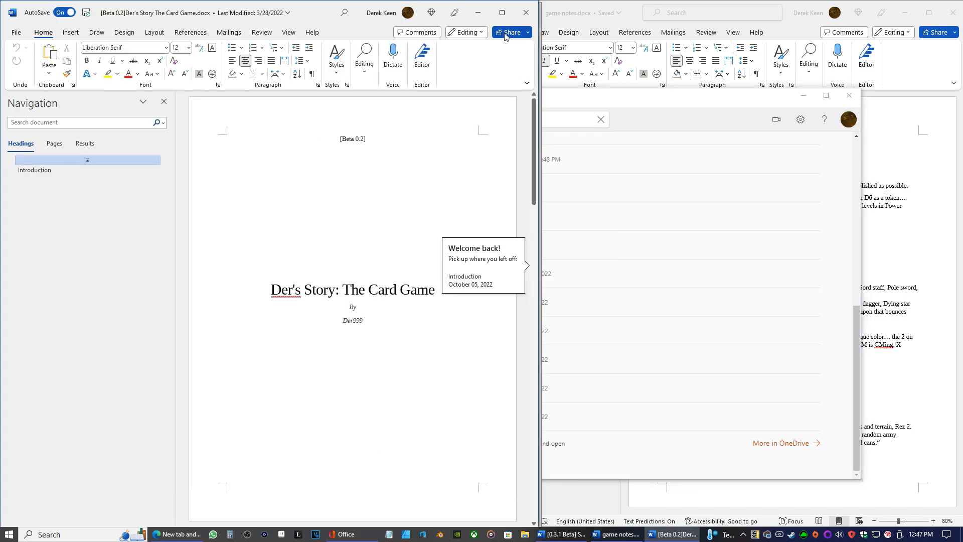
Open the "Der's Story The Card Game Card list" workbook from the Office app's file search and minimize both windows
left_click(563, 534)
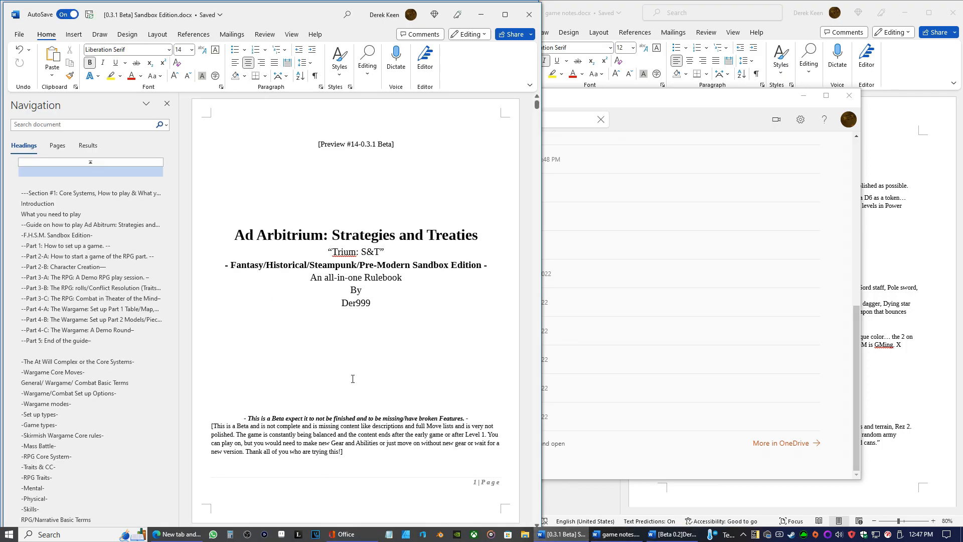
left_click(358, 536)
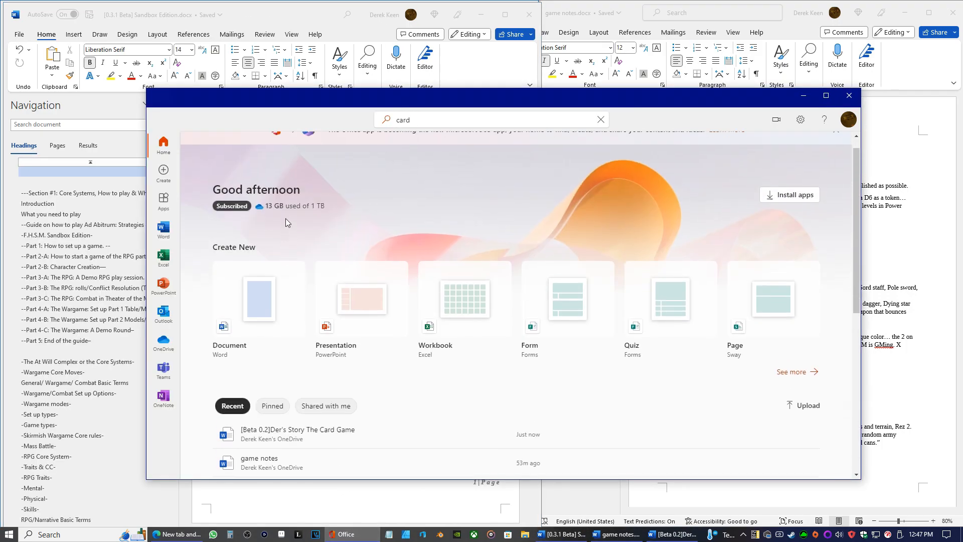
scroll(286, 220, "down", 5)
scroll(286, 236, "down", 2)
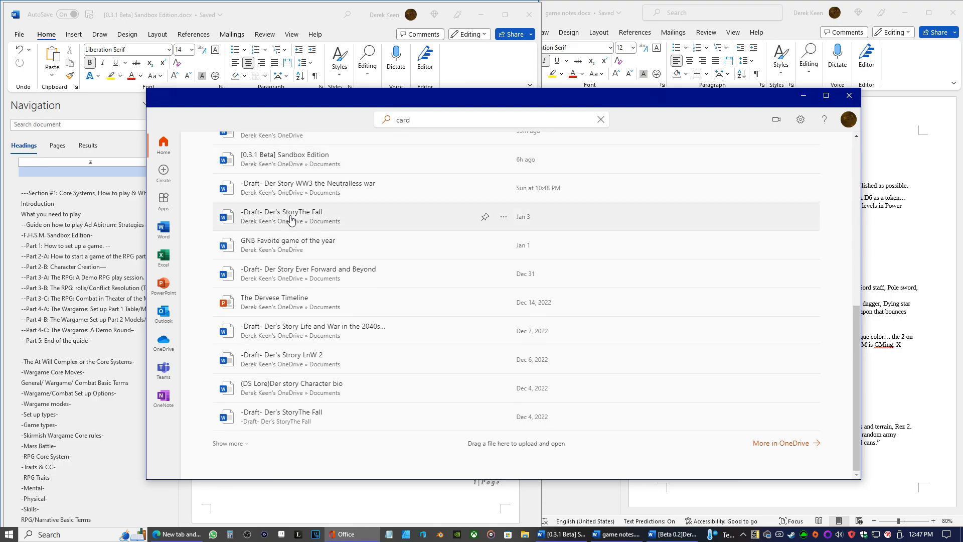
left_click(421, 120)
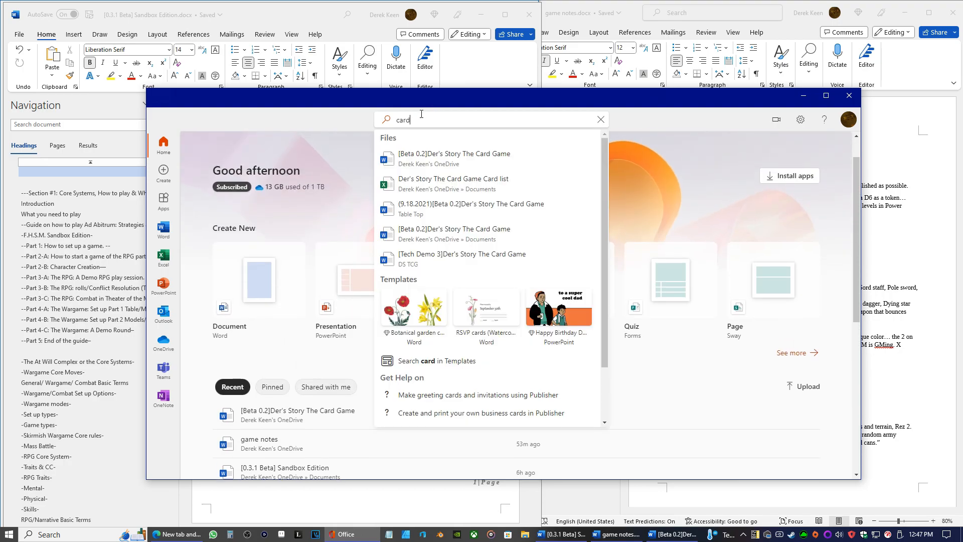
left_click(411, 179)
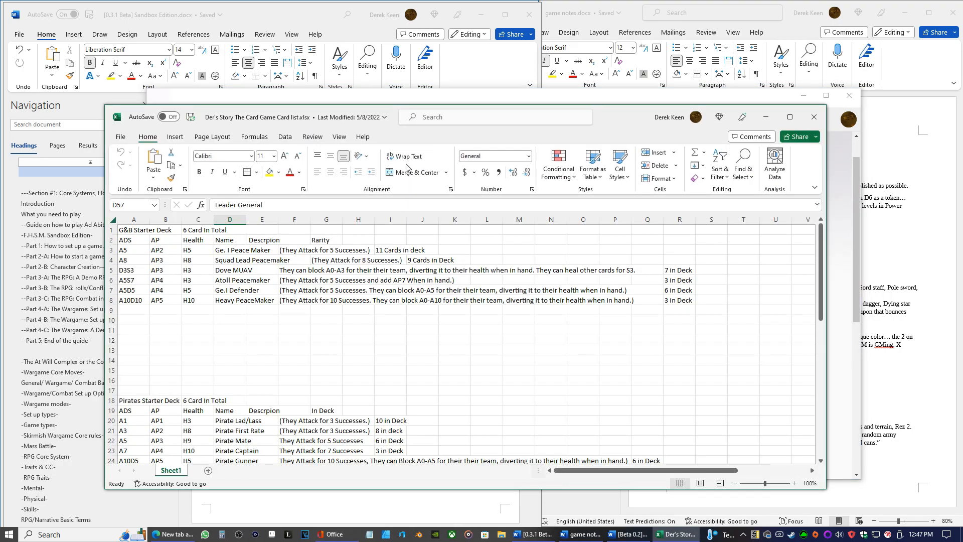
left_click(768, 119)
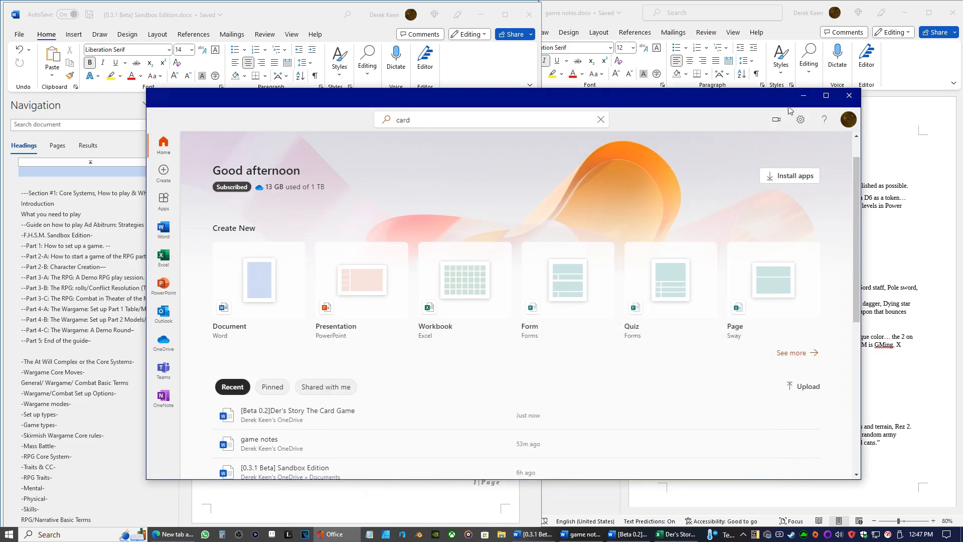
left_click(811, 93)
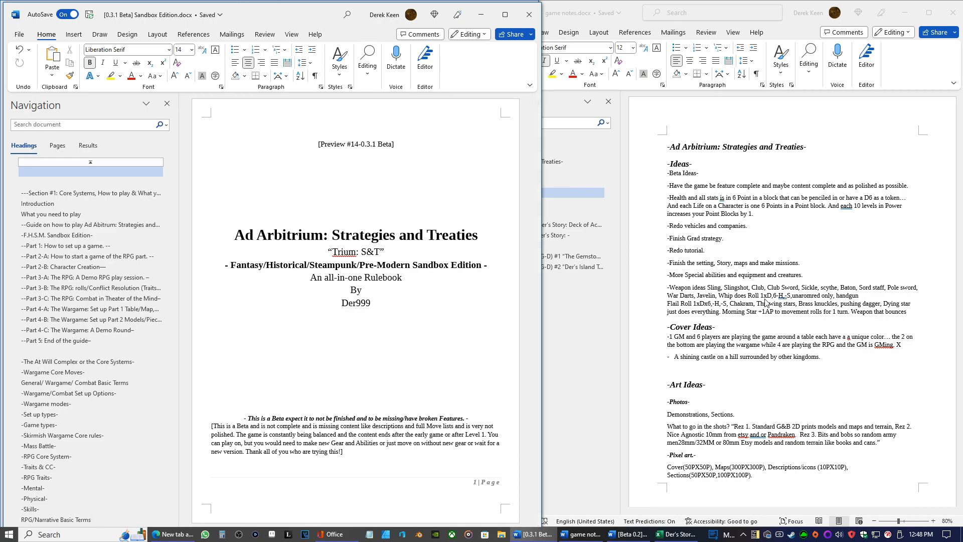
Look over the game notes, the card game's title page and the heading list of the Sandbox Edition rulebook
left_click(714, 179)
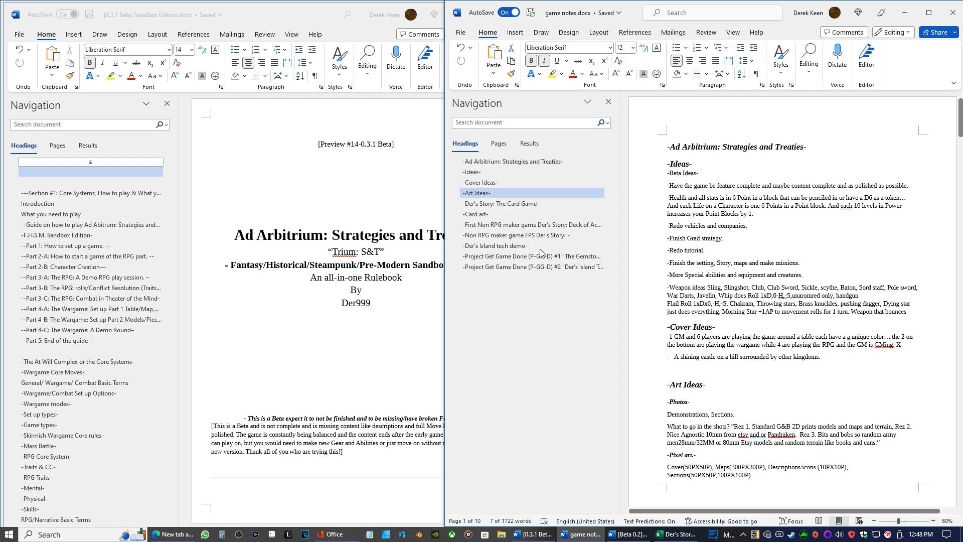
left_click(375, 260)
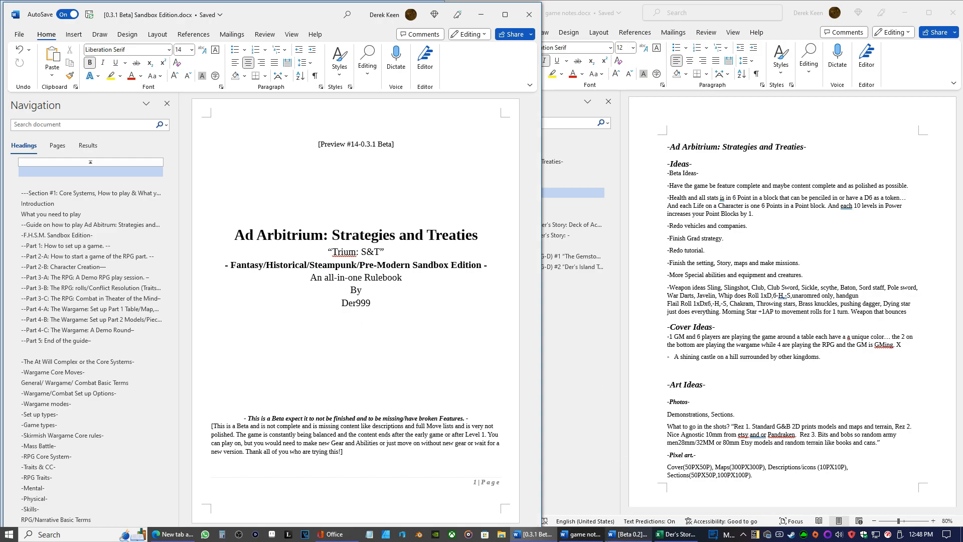
left_click(627, 535)
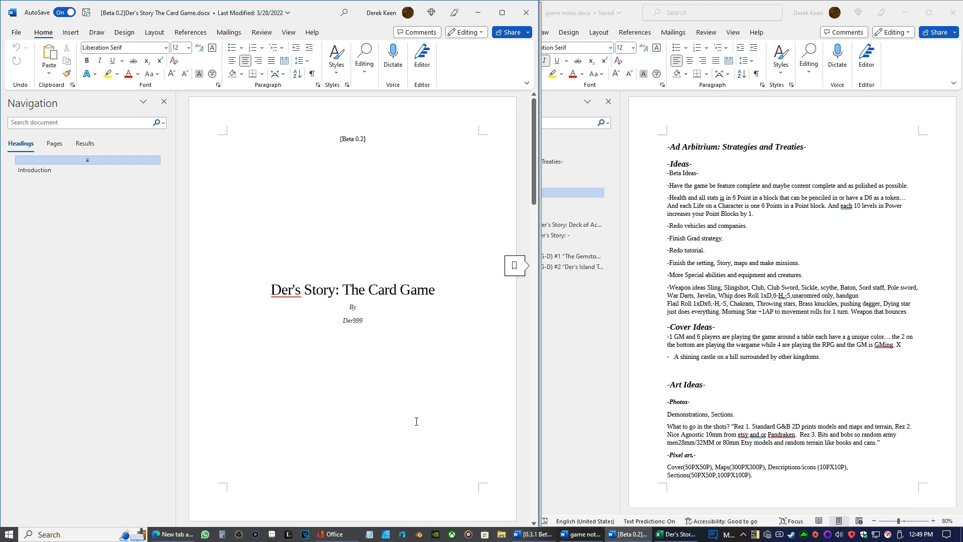
left_click(478, 12)
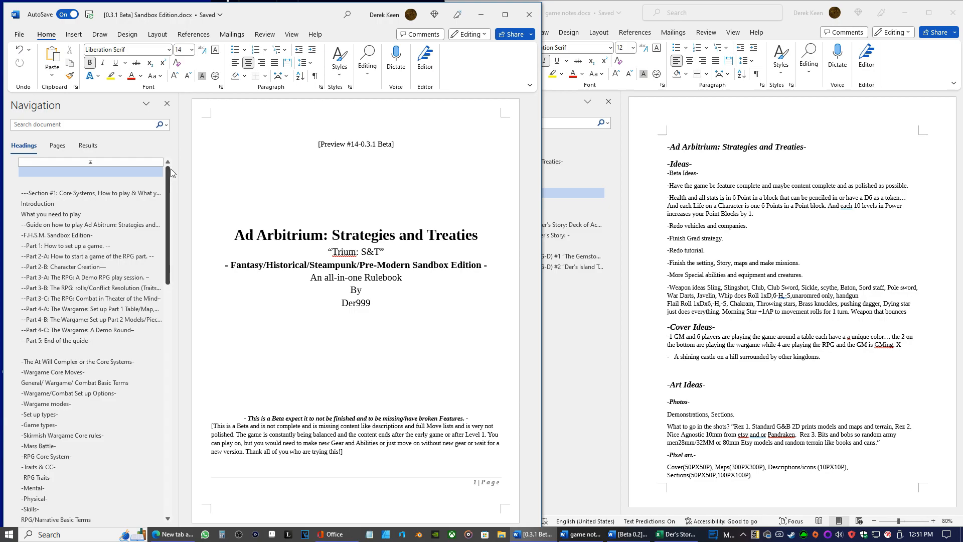
scroll(36, 162, "down", 15)
scroll(36, 162, "down", 1)
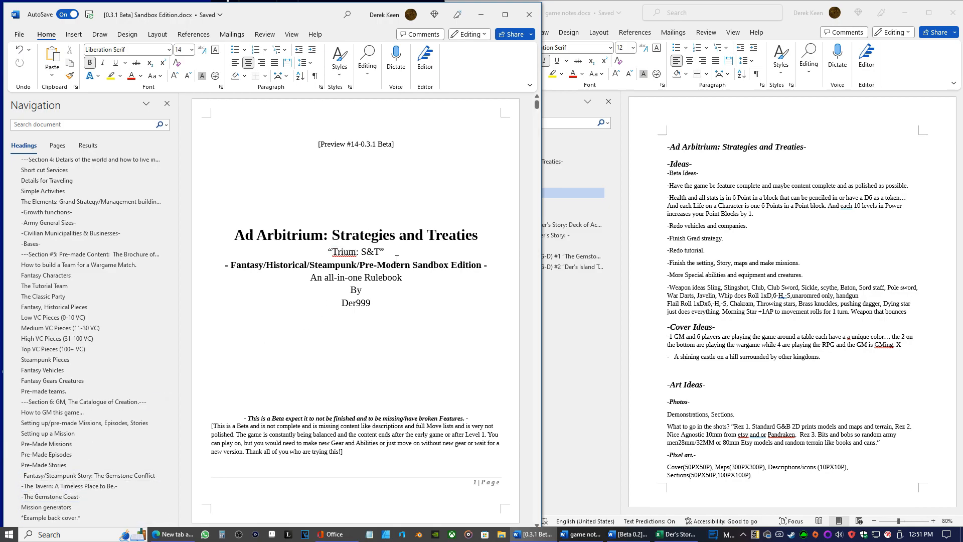
double_click(354, 252)
left_click(344, 271)
Try to add parentheses in front of the "Have the game be feature complete" idea in the game notes
double_click(667, 189)
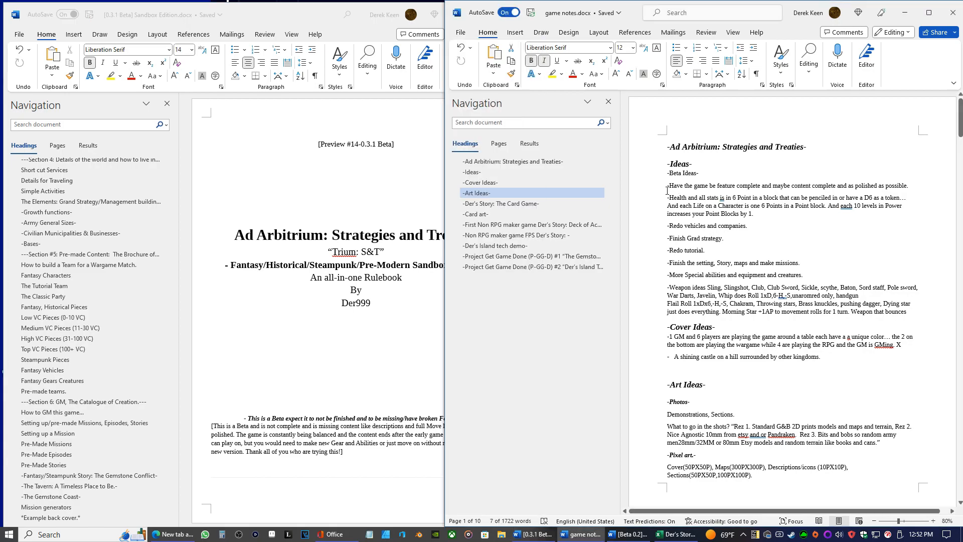
left_click(668, 188)
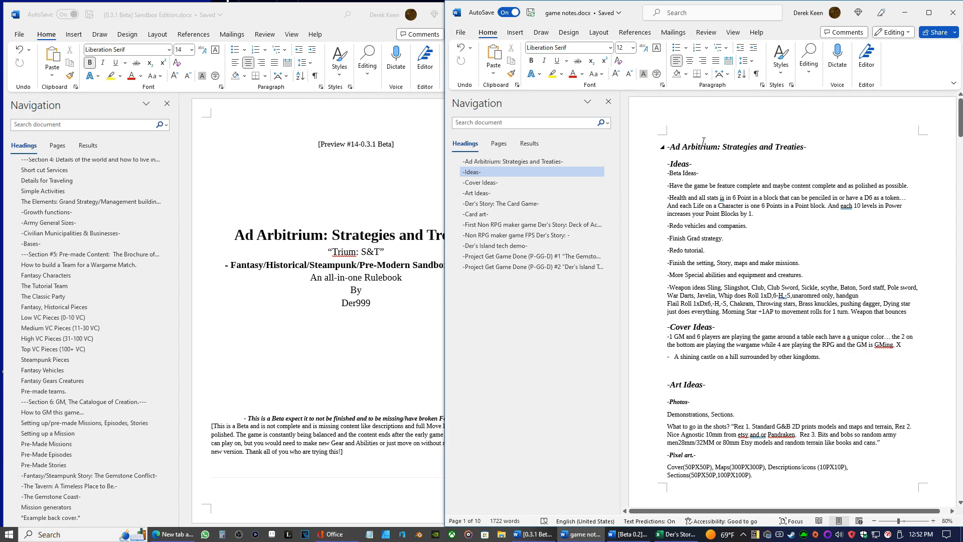
type("()")
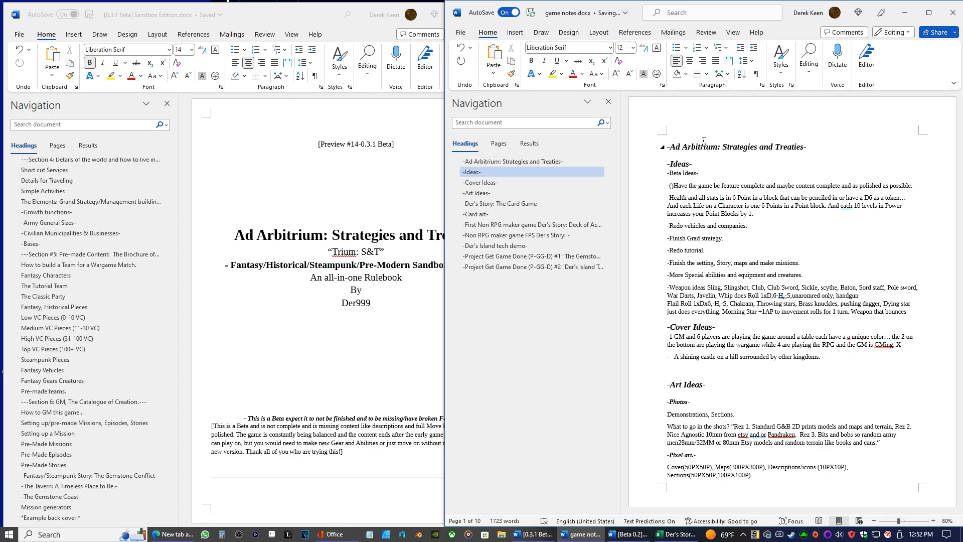
key("BackSpace")
key("BackSpace")
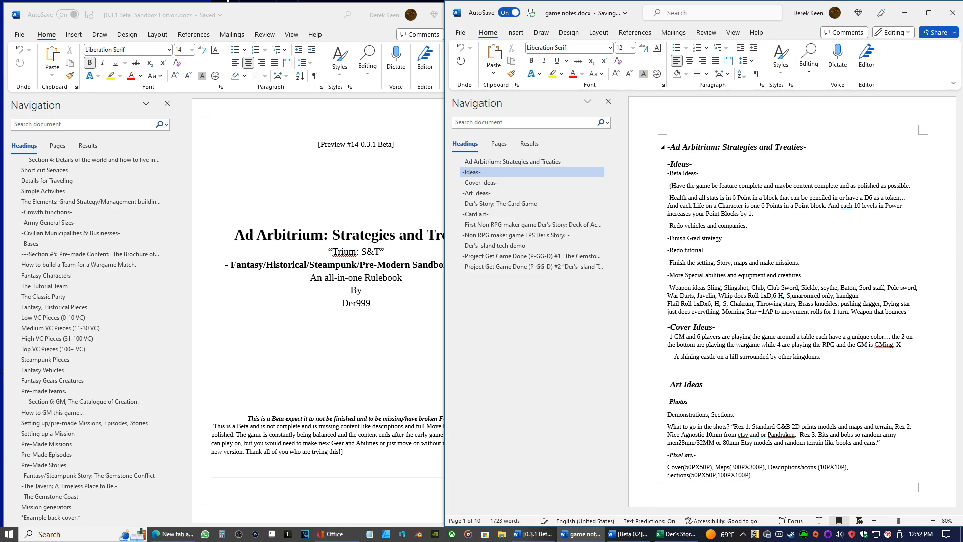
left_click(669, 198)
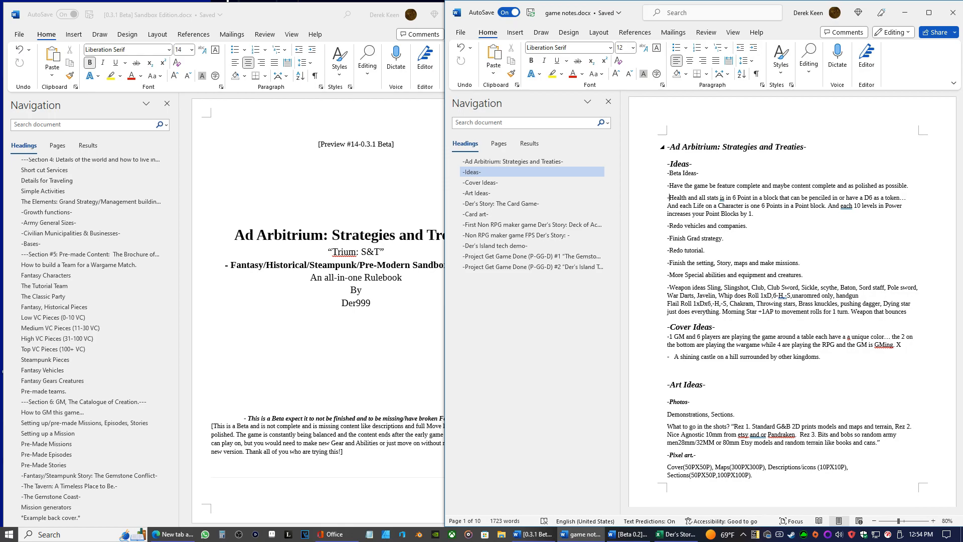
left_click(172, 534)
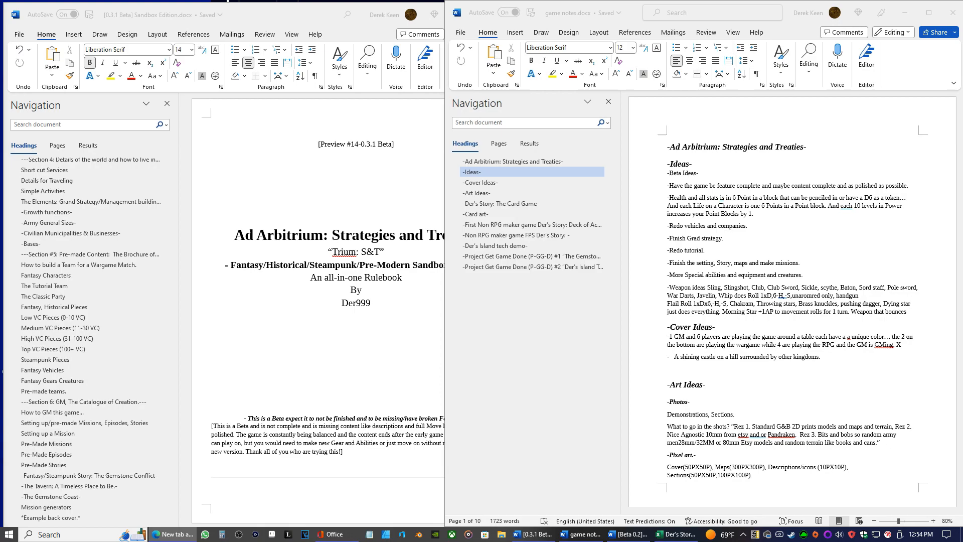
right_click(183, 535)
key("Escape")
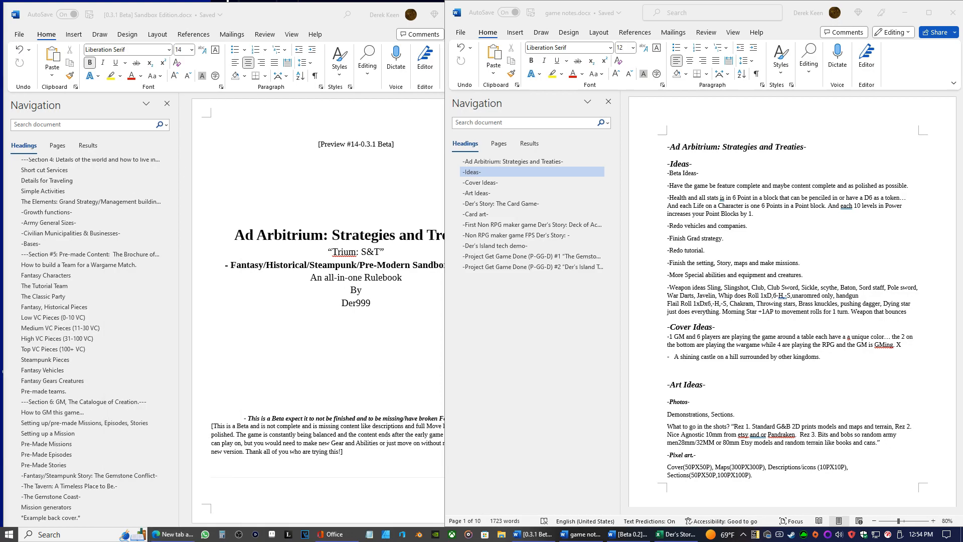
left_click(173, 535)
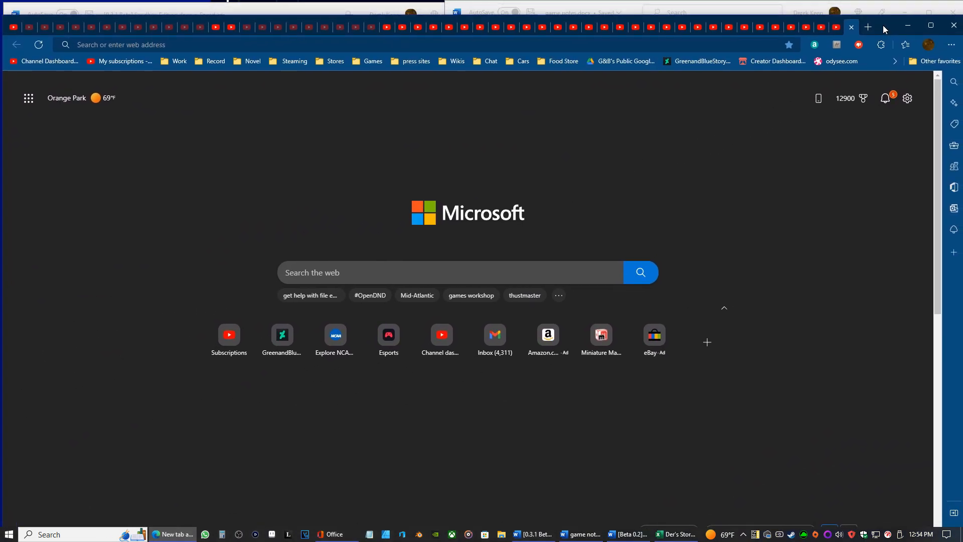
left_click(907, 25)
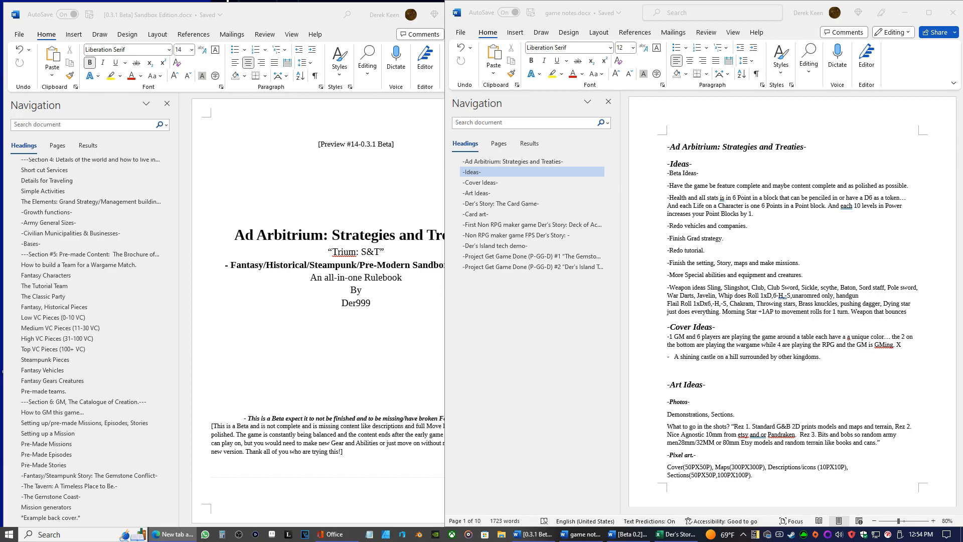
View the channel's video content list in YouTube Studio in a new, maximized Edge window, and minimize the window
right_click(173, 535)
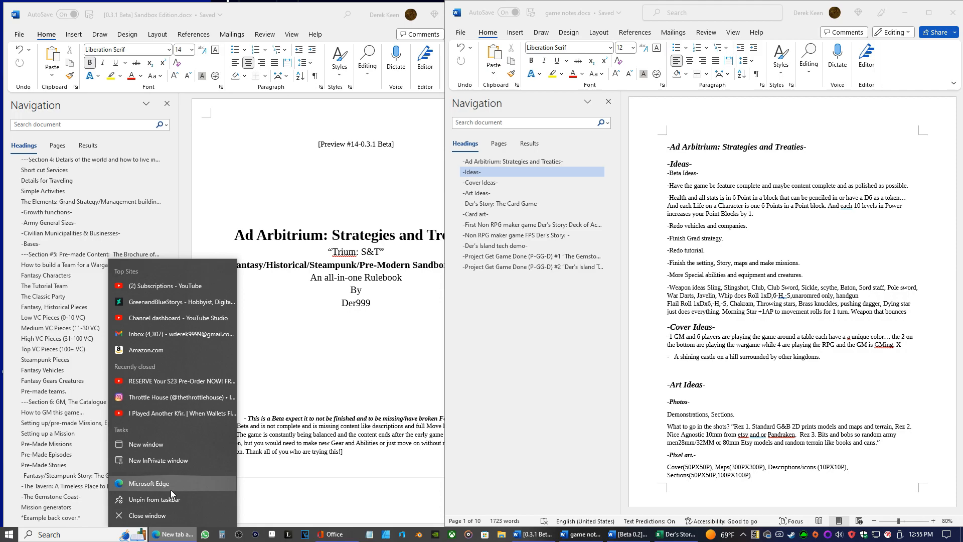
left_click(161, 446)
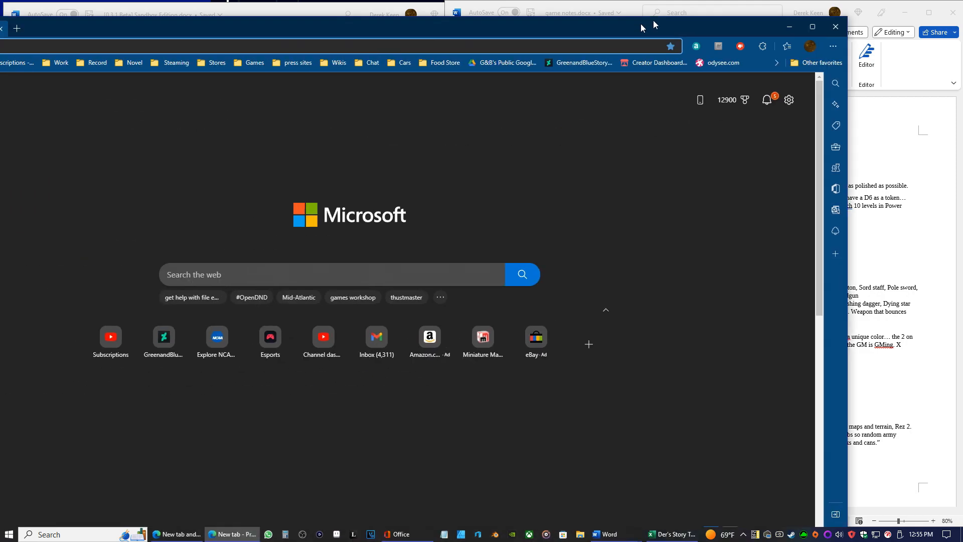
left_click_drag(653, 22, 722, 1)
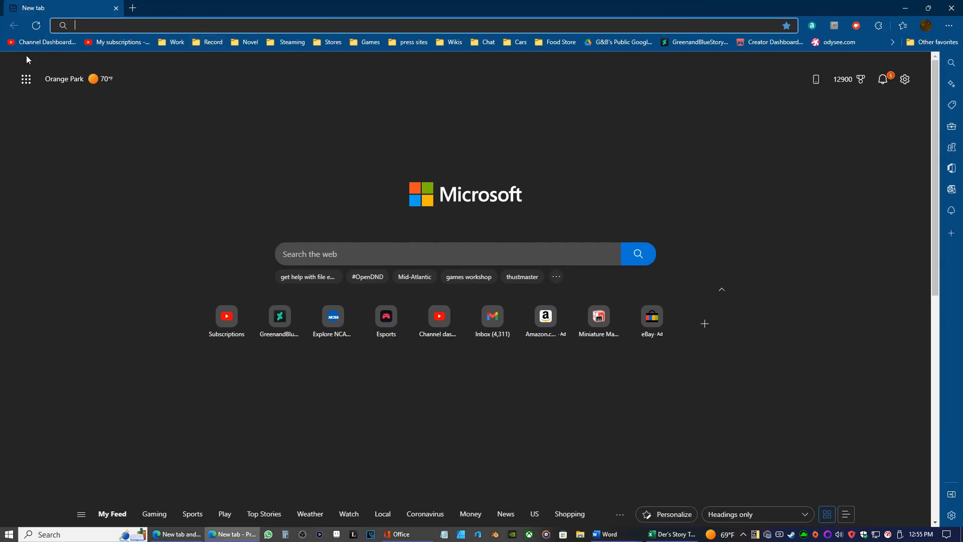
left_click(37, 44)
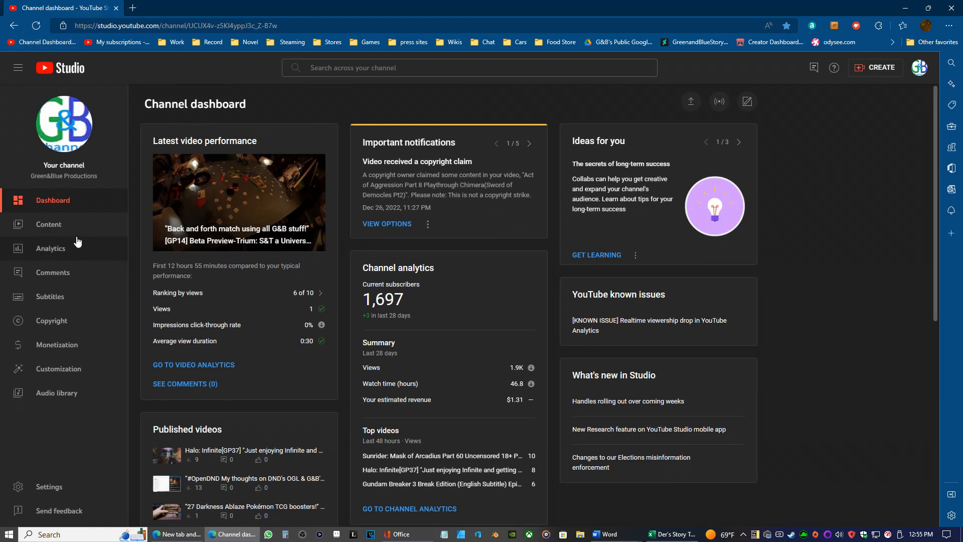
left_click(78, 241)
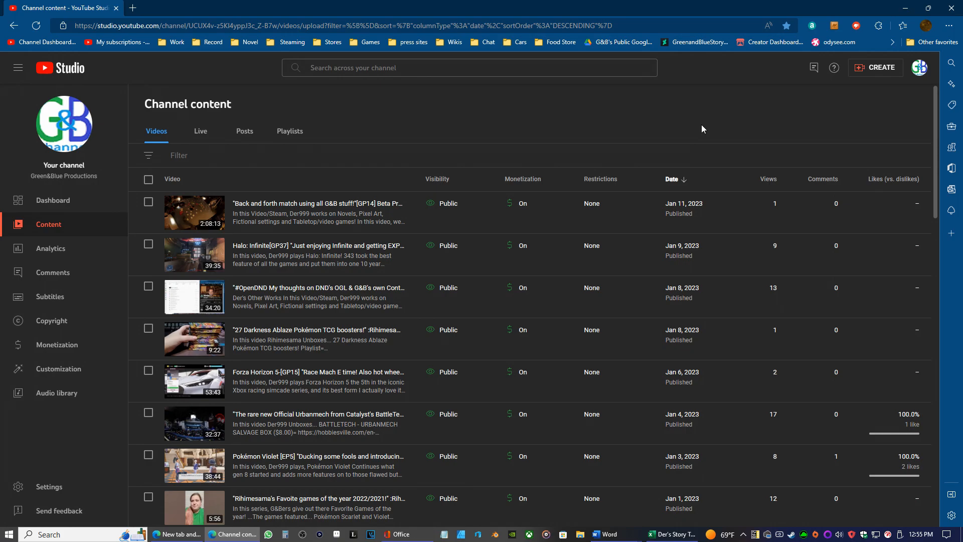
left_click(906, 8)
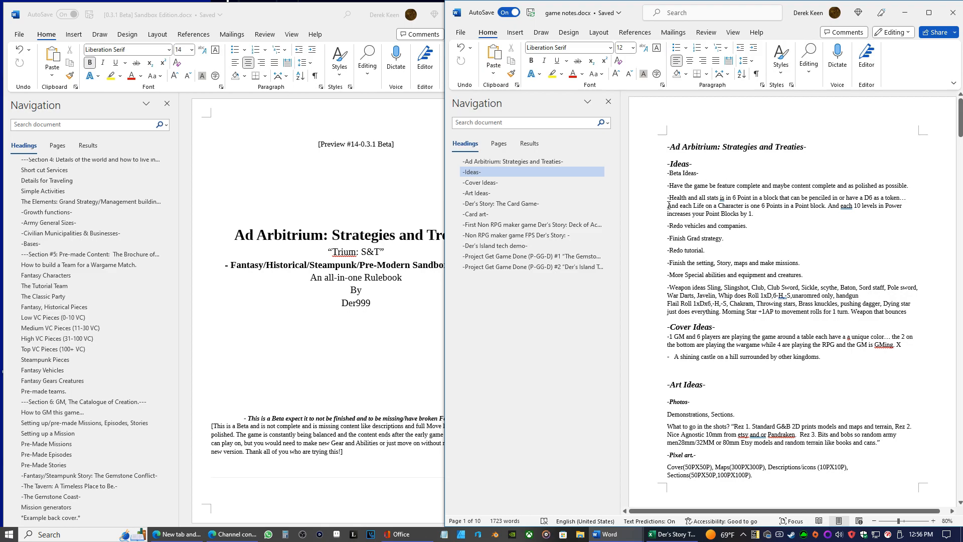
Insert dashes before "And each Life on a Character" in the health and stats idea of the game notes
type("-")
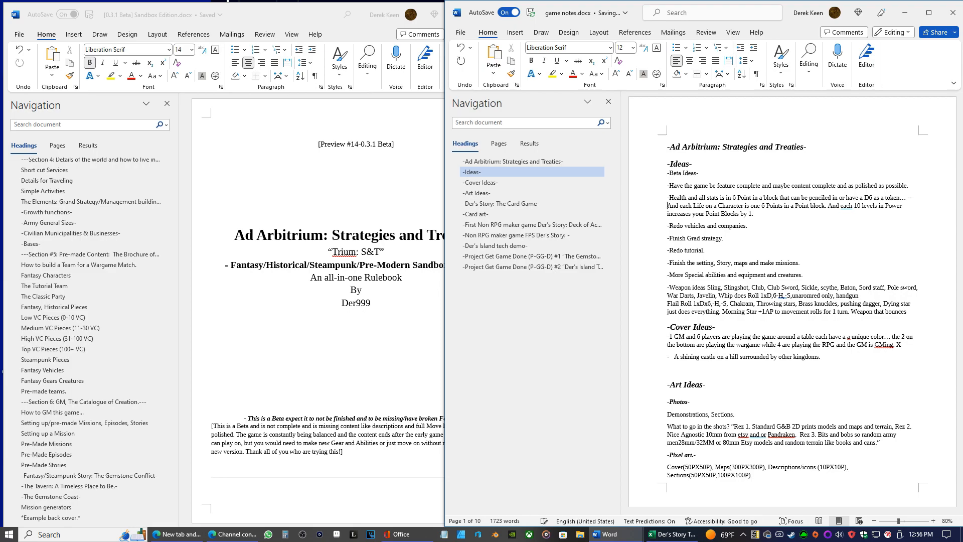
type("------")
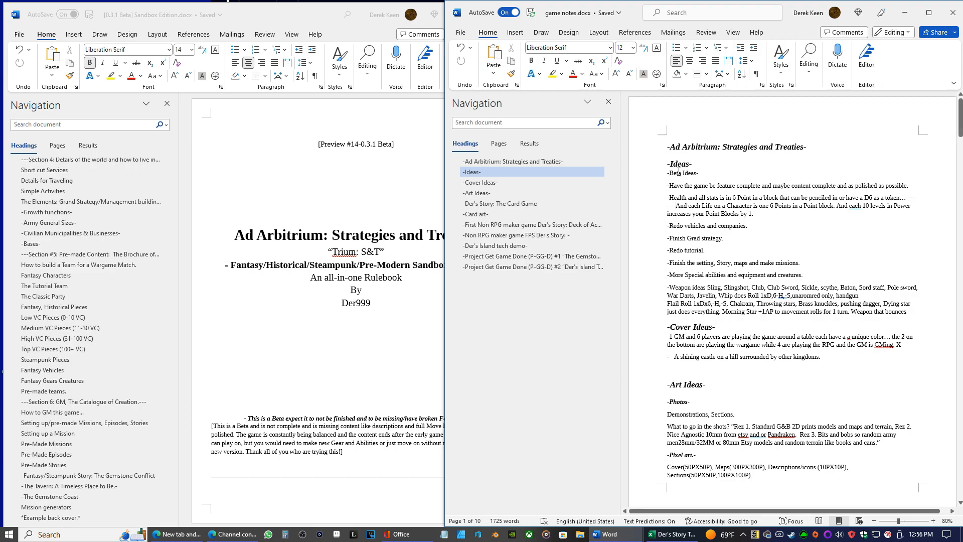
key("BackSpace")
key("BackSpace")
key("BackSpace")
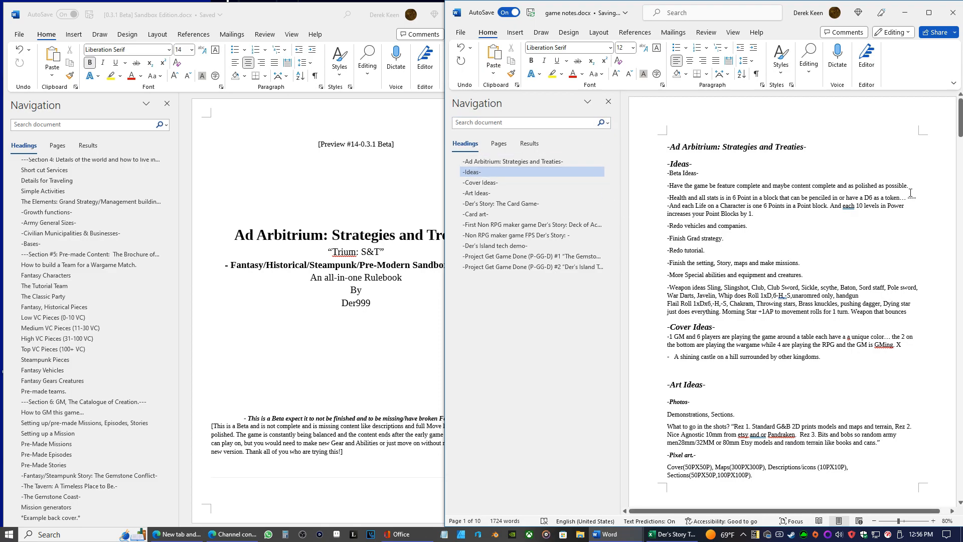
Delete the extra dash after "have a D6 as a token…" and mark the health and stats idea as "(Done)"
left_click_drag(917, 198, 908, 198)
key("BackSpace")
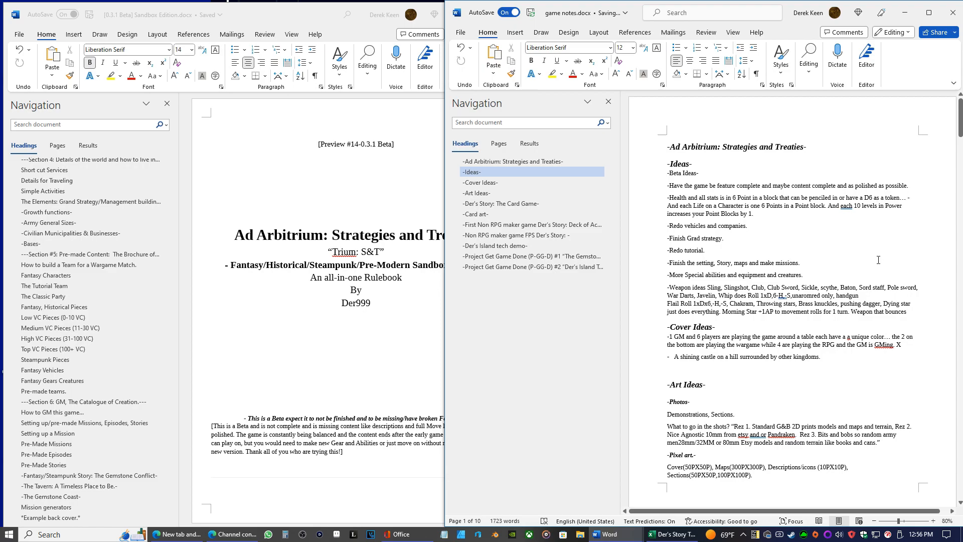
key("BackSpace")
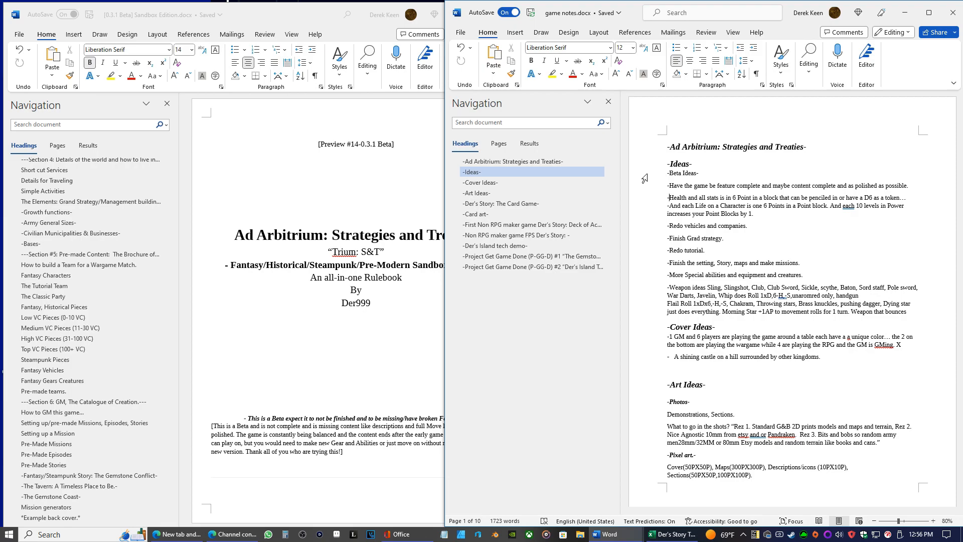
type("(Done")
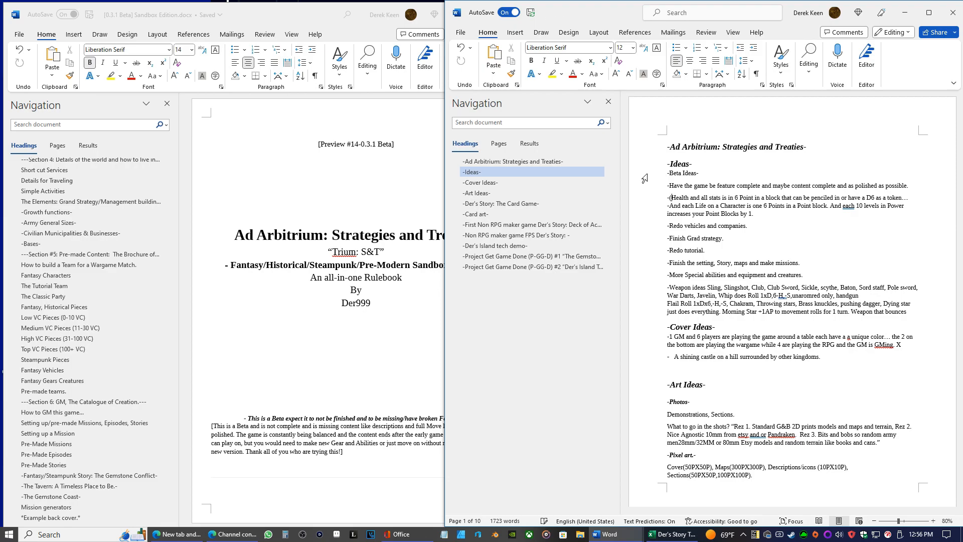
type(")")
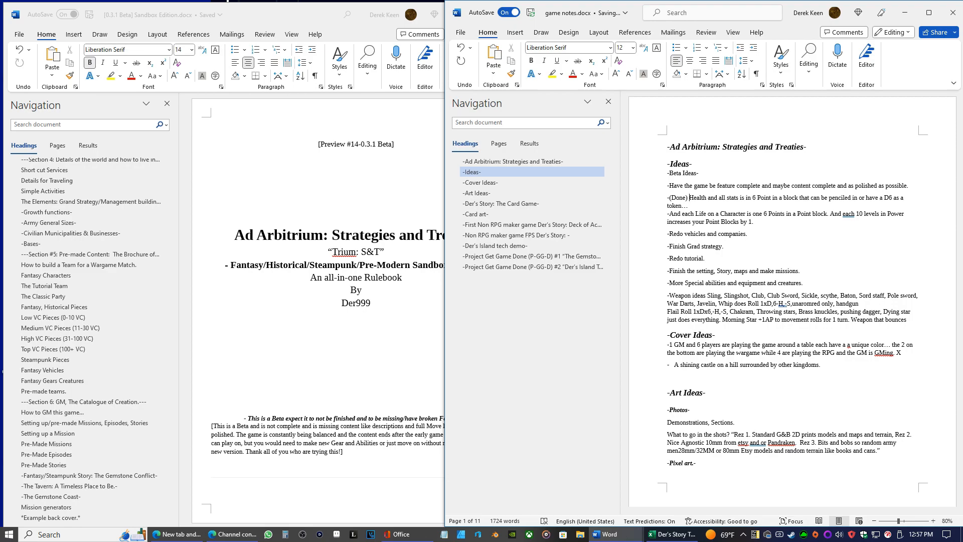
Check the channel's video content list in YouTube Studio and minimize its window
left_click(233, 534)
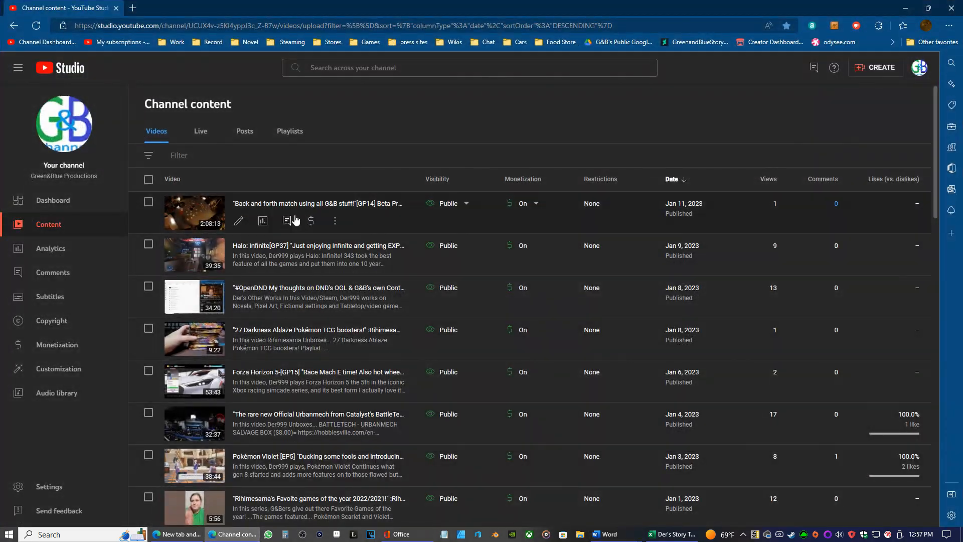
left_click(916, 5)
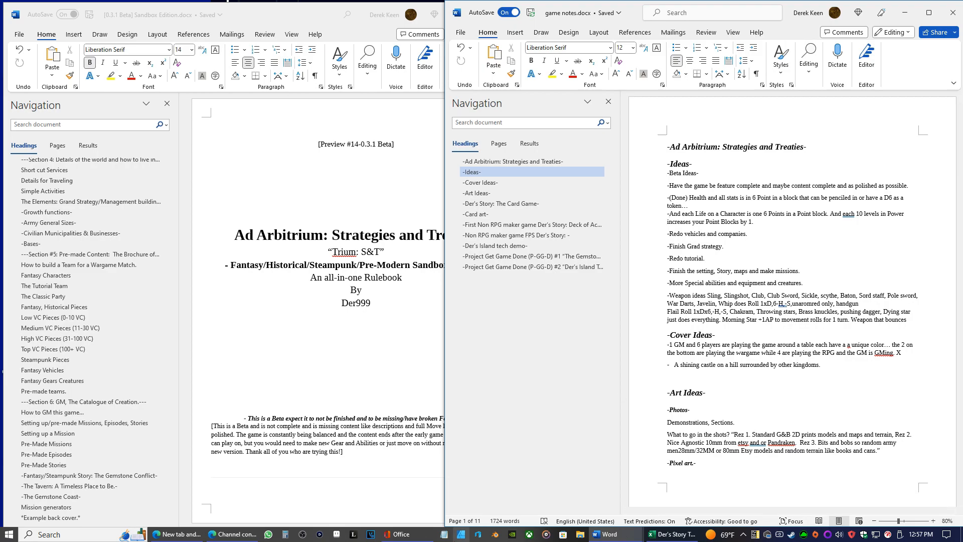
Mark the "And each Life on a Character" idea as "(No)" in the game notes
type("(")
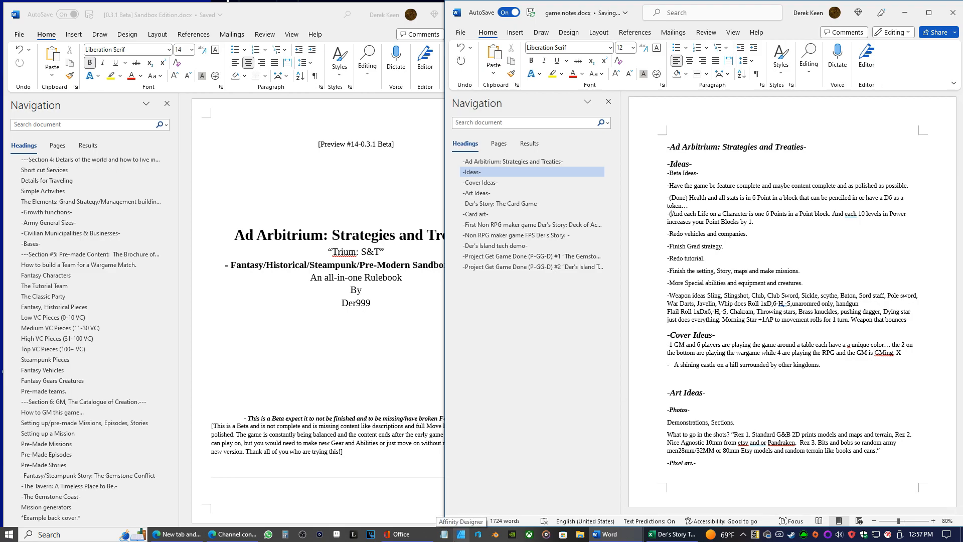
type("No)")
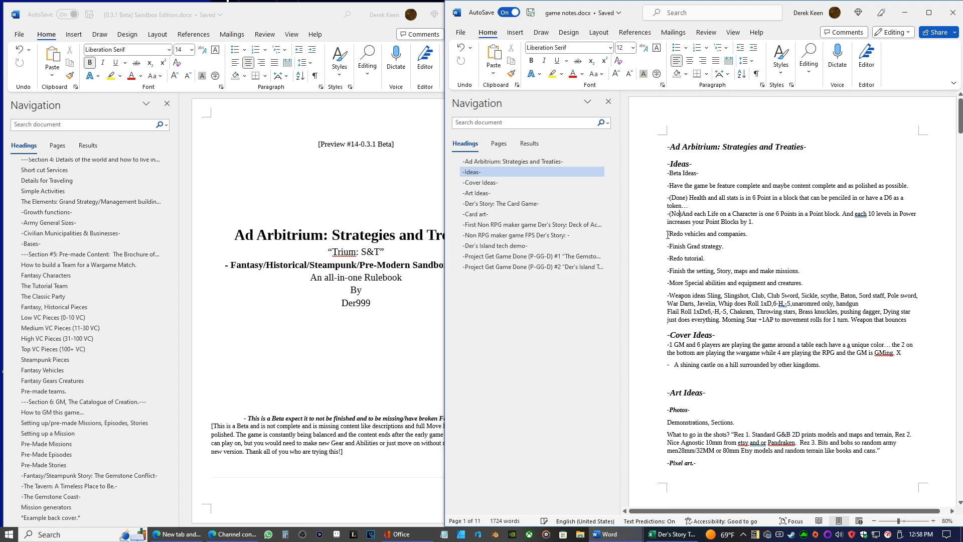
Mark the "Redo vehicles and companies", "Finish Grad strategy" and "Redo tutorial" ideas as "(Done)", each followed by a space
left_click(668, 235)
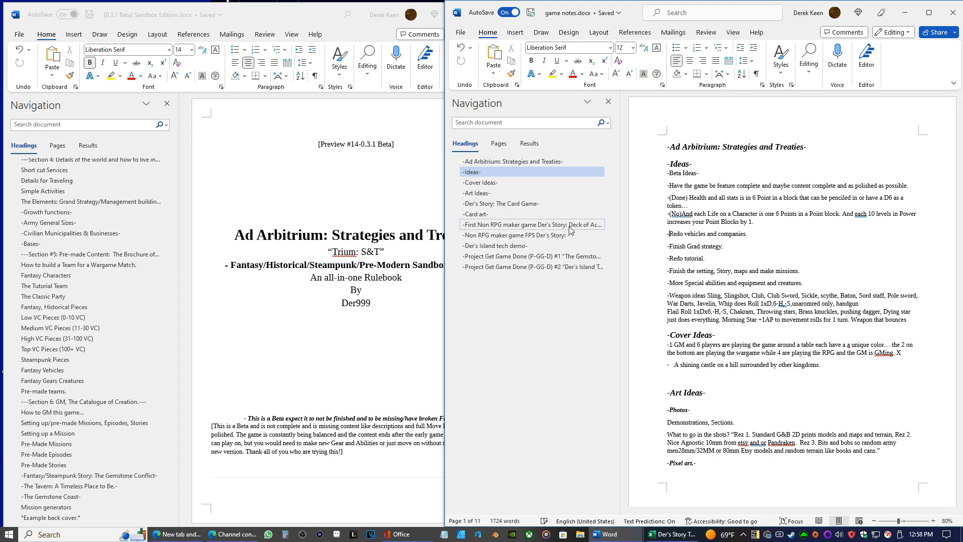
type("(Done)")
type("(")
type("Done)")
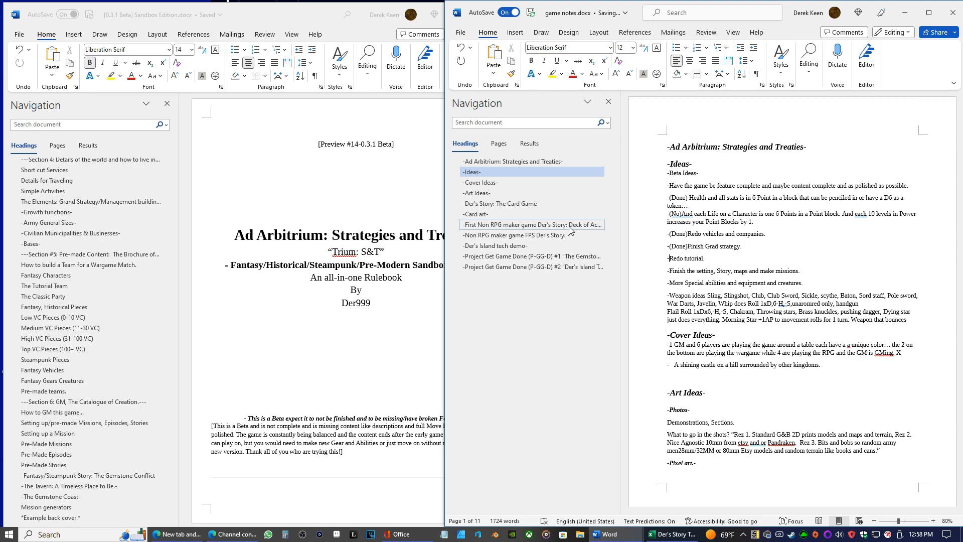
type("(De")
type("nne)")
key("BackSpace")
key("Up")
key("Down")
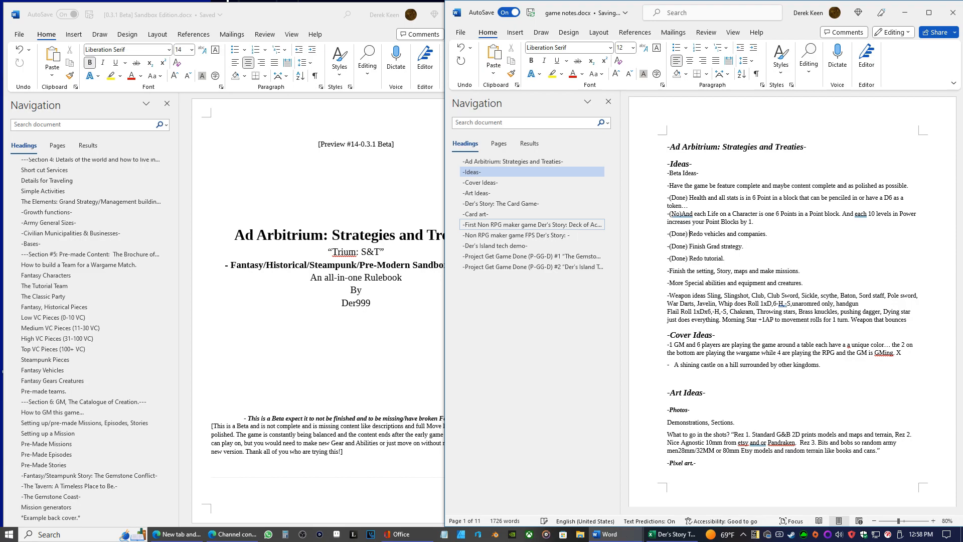
Mark the "1 GM and 6 players" idea under Cover Ideas as "(No)"
key("Down")
key("Down")
key("Right")
key("Right")
key("Right")
key("Right")
key("Right")
key("Right")
key("Right")
key("Right")
key("Right")
key("Right")
key("Right")
key("Right")
key("Right")
key("Right")
key("Right")
key("Right")
key("Right")
key("Right")
key("Right")
key("Right")
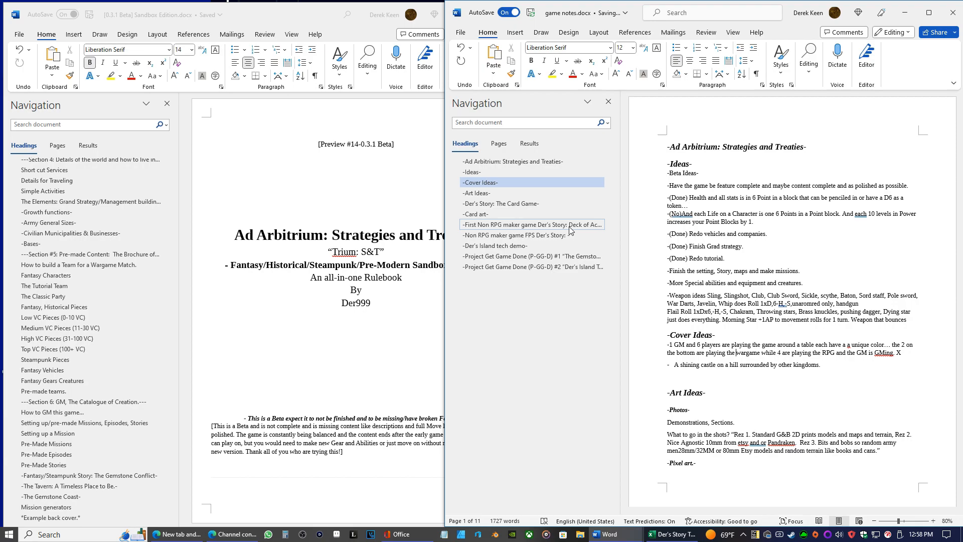
type("(NNo)")
key("BackSpace")
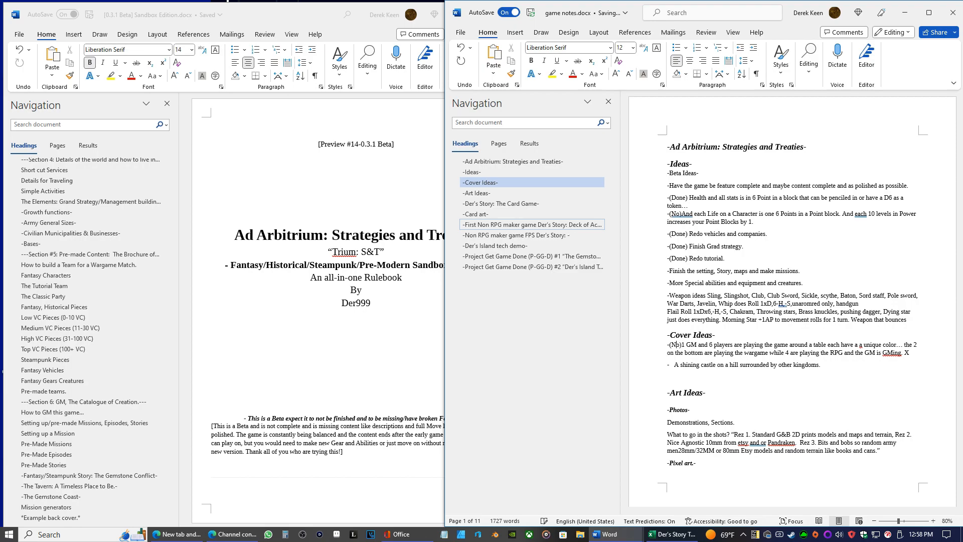
Mark the "A shining castle on a hill" cover idea as "(Done)" and add a space after "(No)" in the idea above
key("BackSpace")
key("BackSpace")
key("BackSpace")
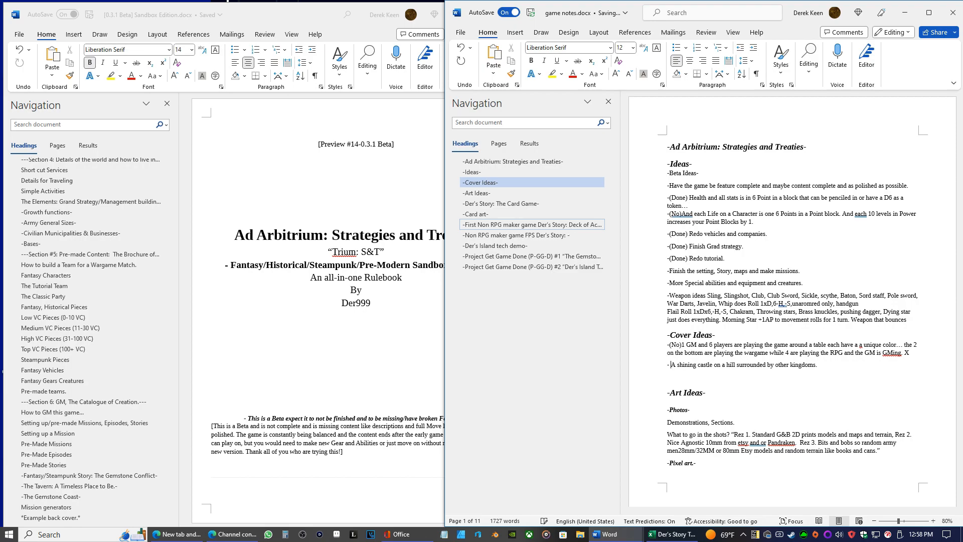
type("(Done")
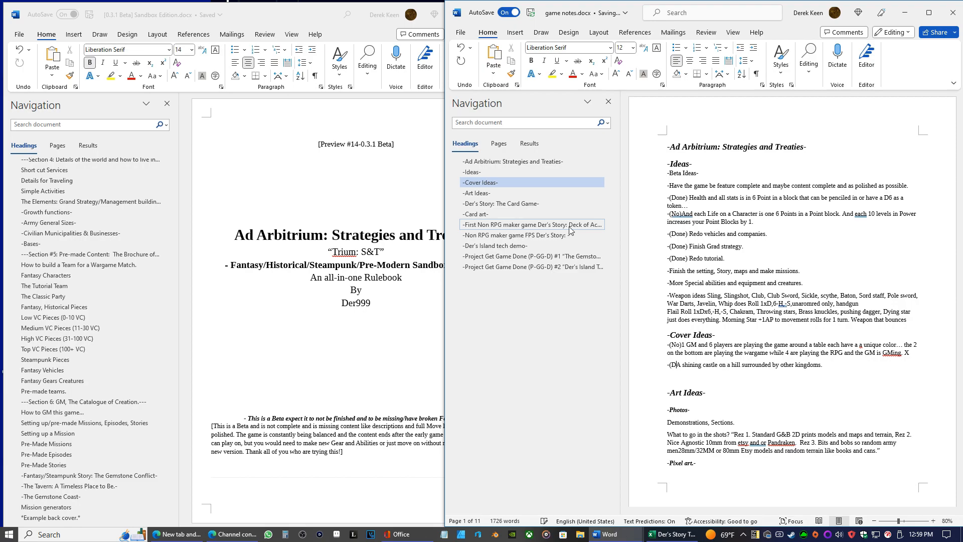
type(")")
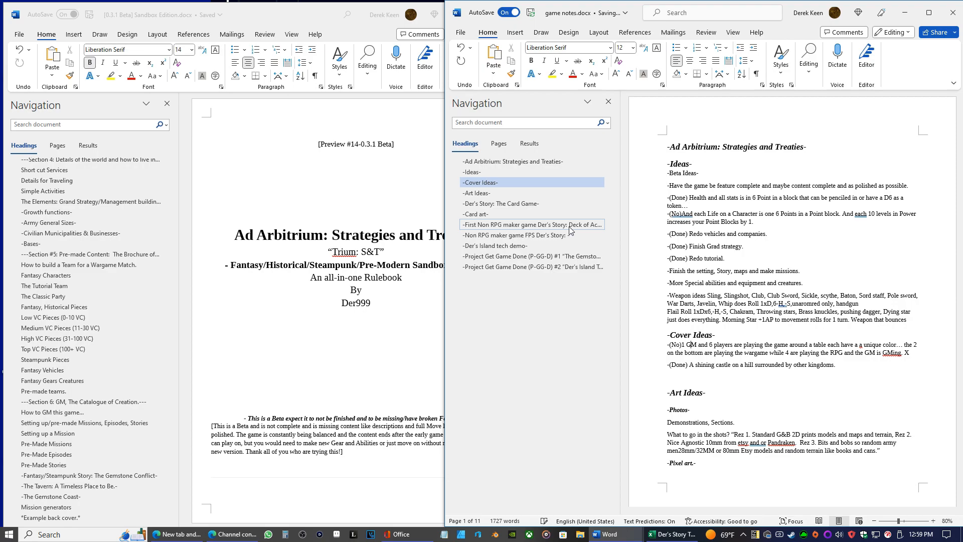
type(" )")
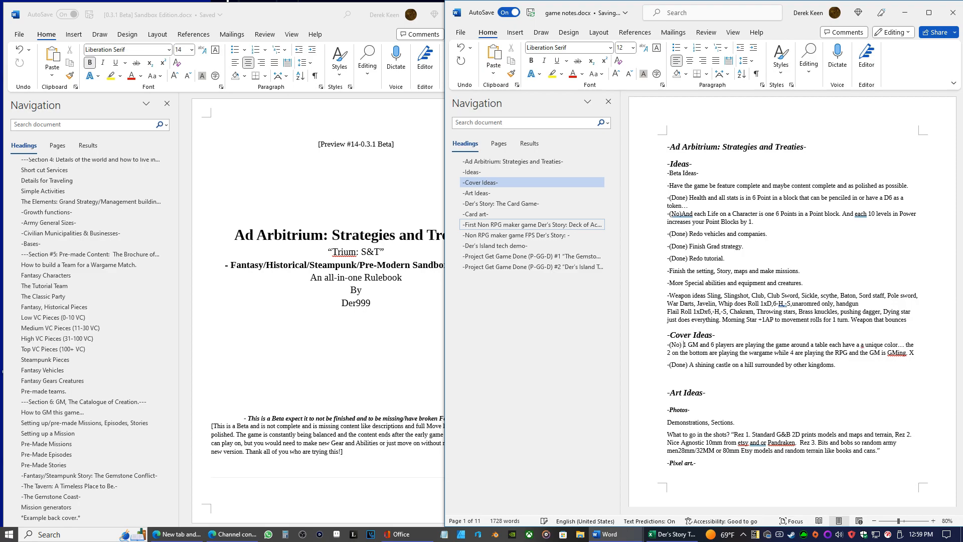
Look over the notes from Art Ideas to the card game's Card art section and return to the ideas
key("Down")
key("Down")
key("Down")
key("Down")
key("Down")
key("Down")
key("Down")
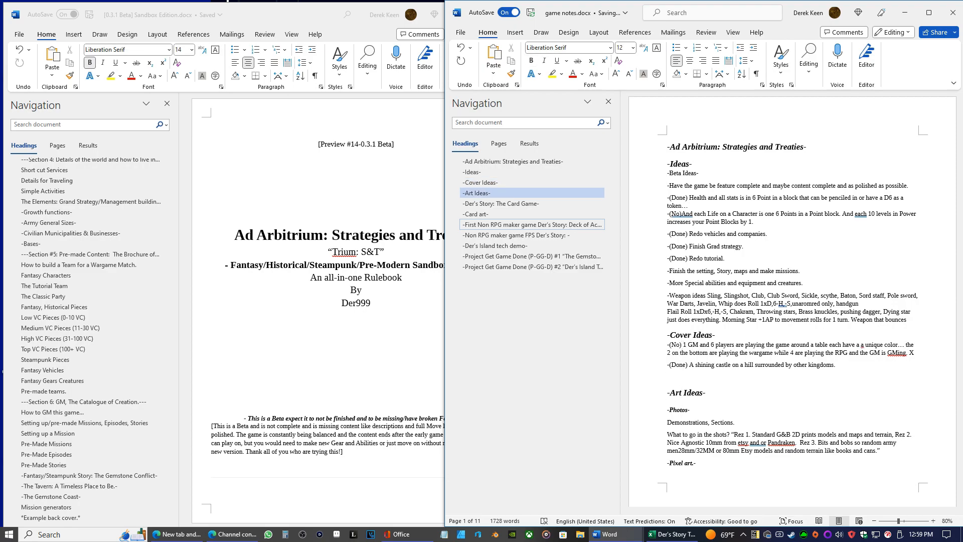
key("Down")
key("Down")
key("Down")
key("Down")
key("Down")
key("Down")
key("Down")
key("Down")
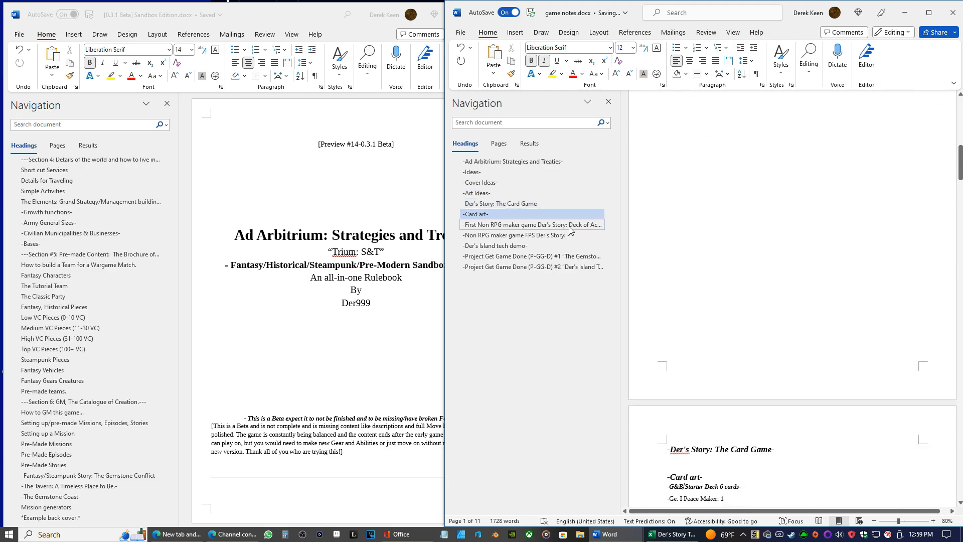
key("Up")
key("Up")
key("Up")
key("Up")
key("Up")
key("Up")
key("Up")
key("Up")
key("Up")
key("Up")
key("Up")
key("Up")
key("Up")
key("Up")
key("Up")
key("Up")
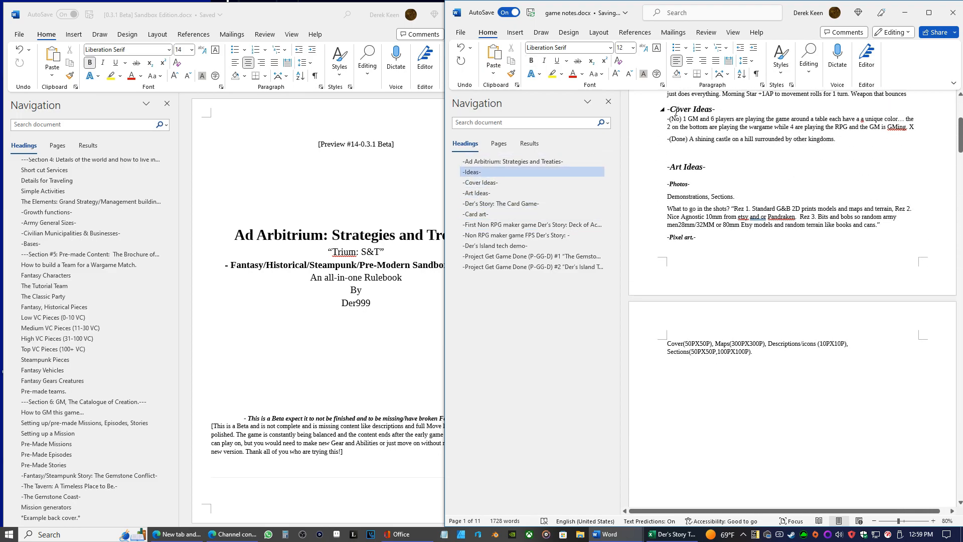
Insert a page break before the "Cover Ideas" heading in the game notes
left_click(669, 110)
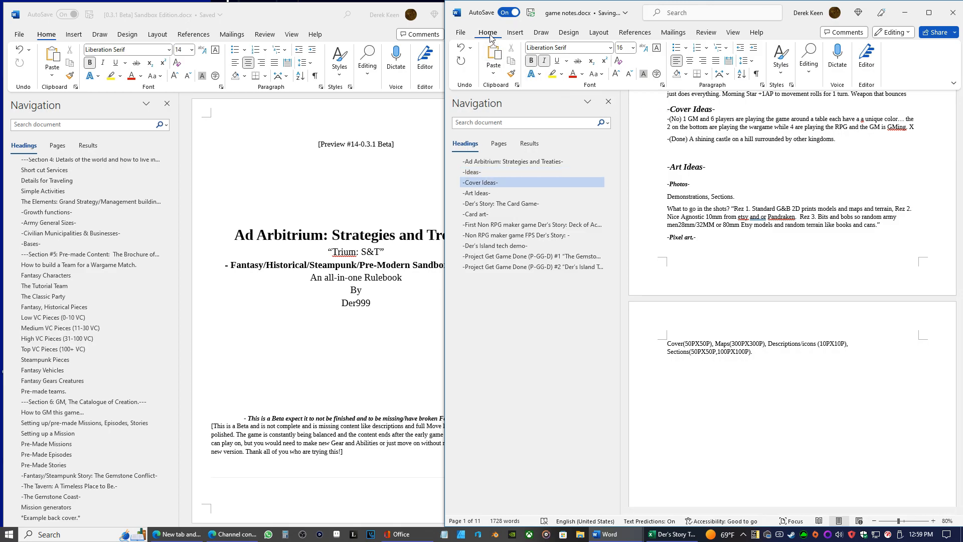
left_click(506, 34)
left_click(492, 62)
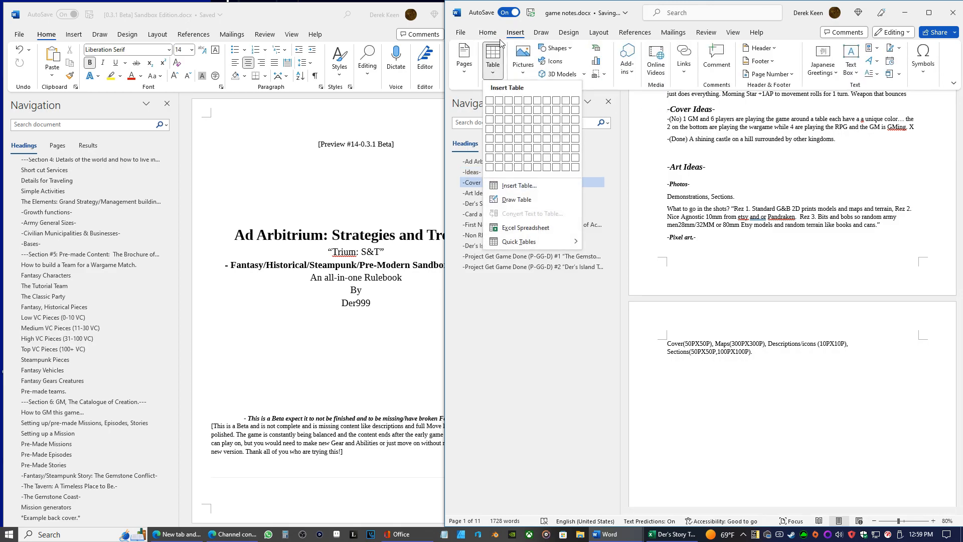
left_click(494, 34)
left_click(495, 63)
left_click(476, 69)
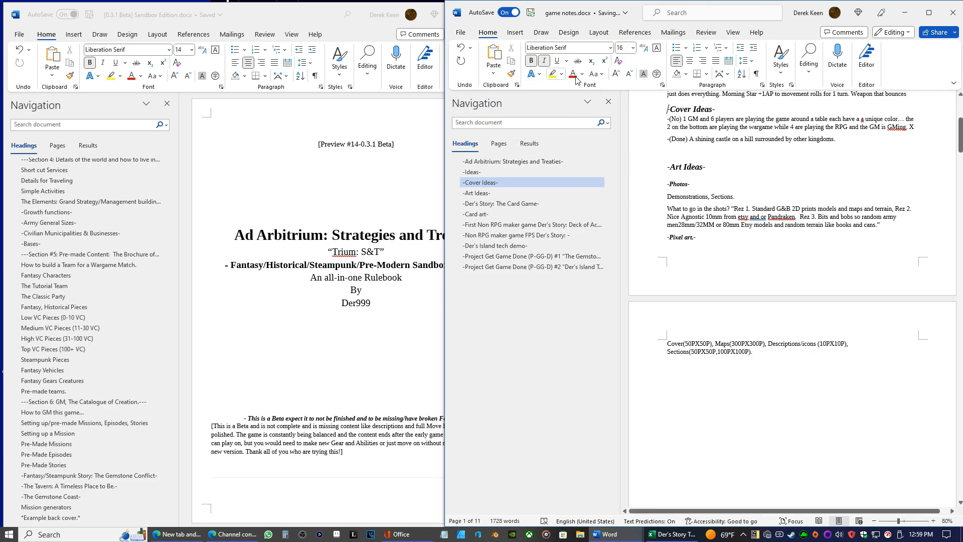
left_click(515, 32)
left_click(492, 63)
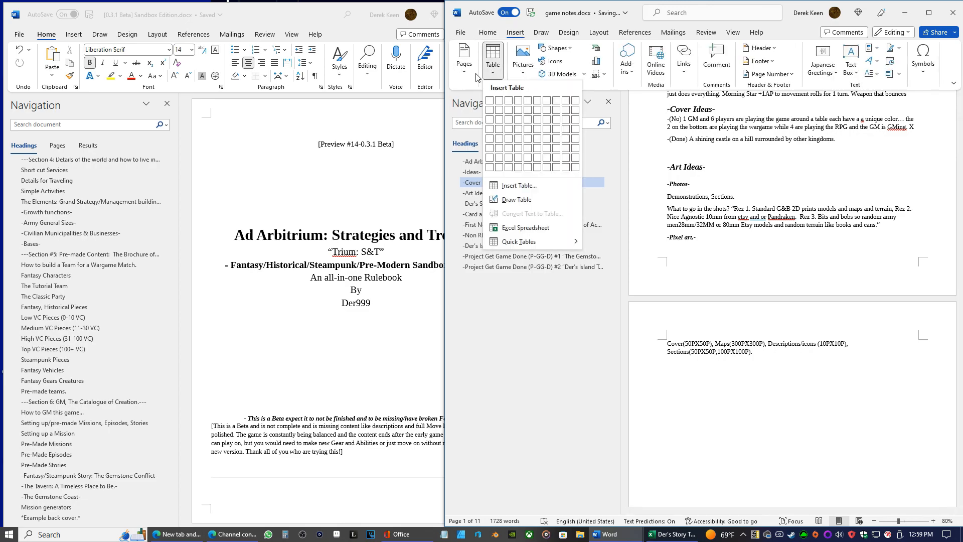
left_click(475, 73)
left_click(509, 112)
scroll(918, 274, "down", 3)
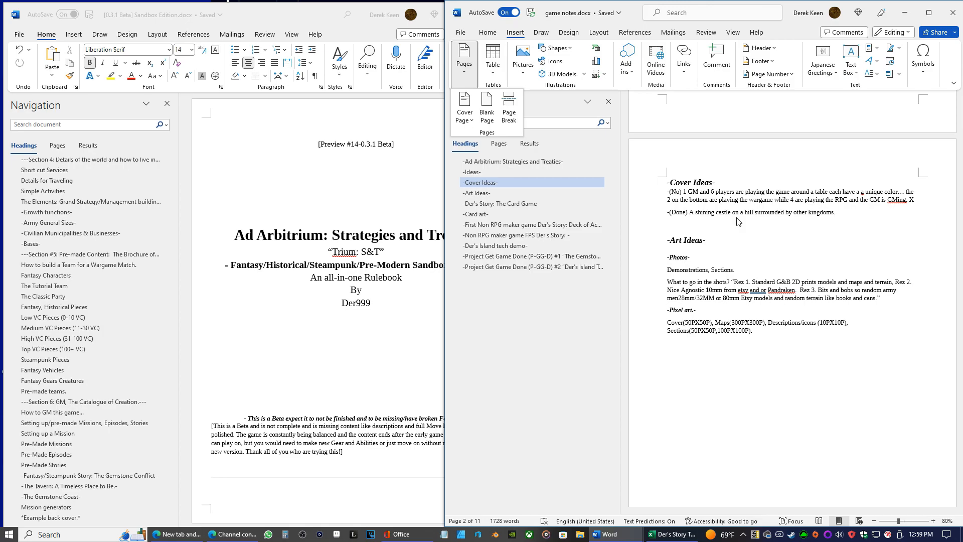
Change the Descriptions/icons size under Pixel art to 50PX50P
left_click(823, 326)
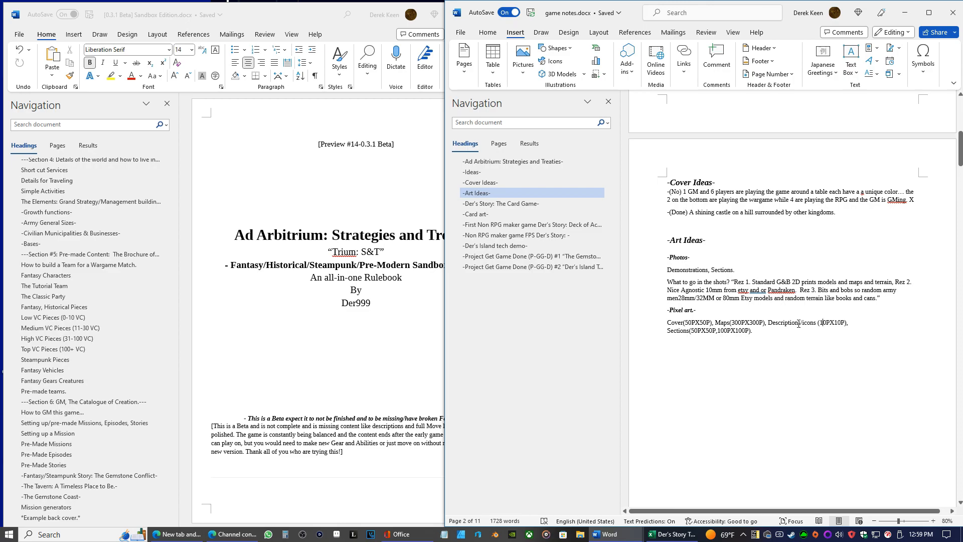
key("BackSpace")
key("BackSpace")
type("500")
key("Left")
key("BackSpace")
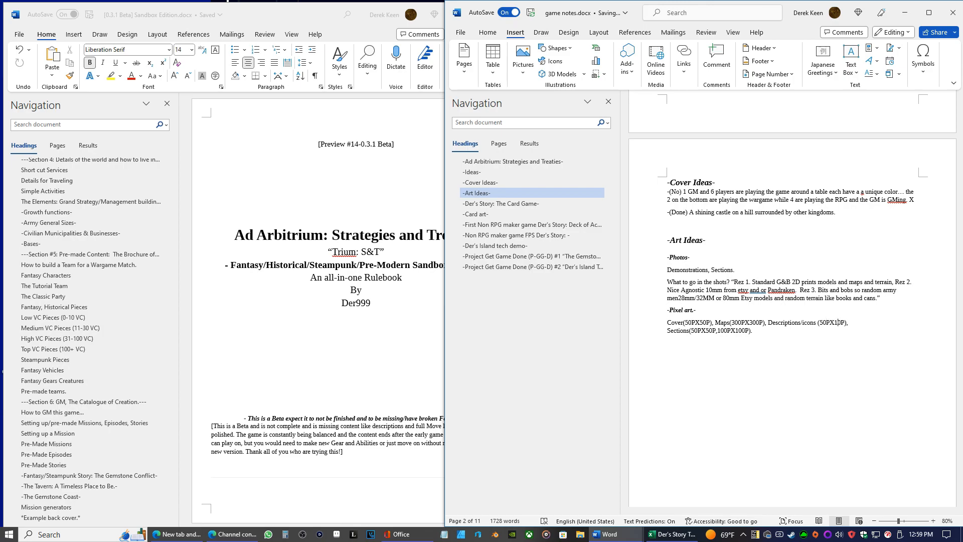
key("BackSpace")
type("5")
Insert "10p no," before the 50PX50P size of Descriptions/icons
left_click(820, 323)
type("10p no")
key("BackSpace")
type(",")
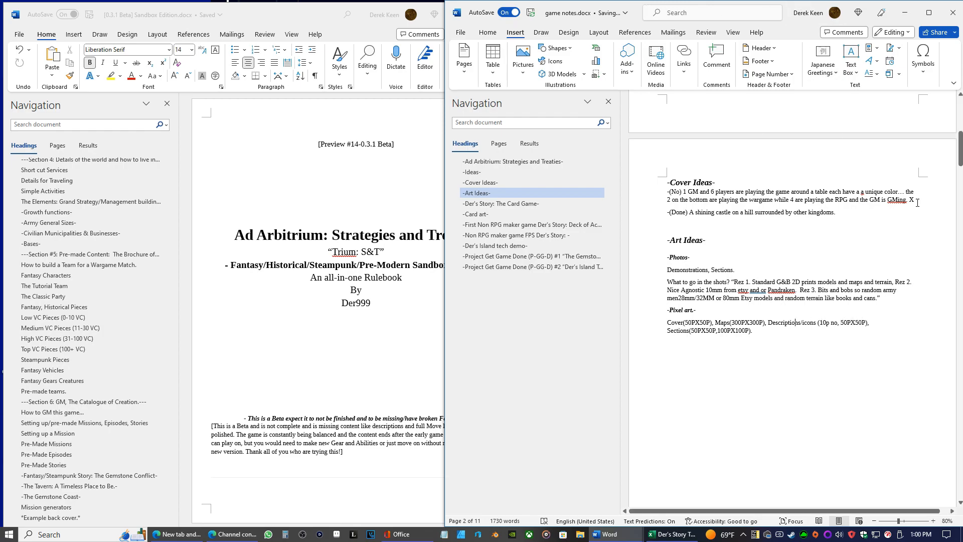
Try an "Art Ideas" line under the "Der's Story: The Card Game" heading, and delete it together with the blank line
scroll(778, 268, "down", 3)
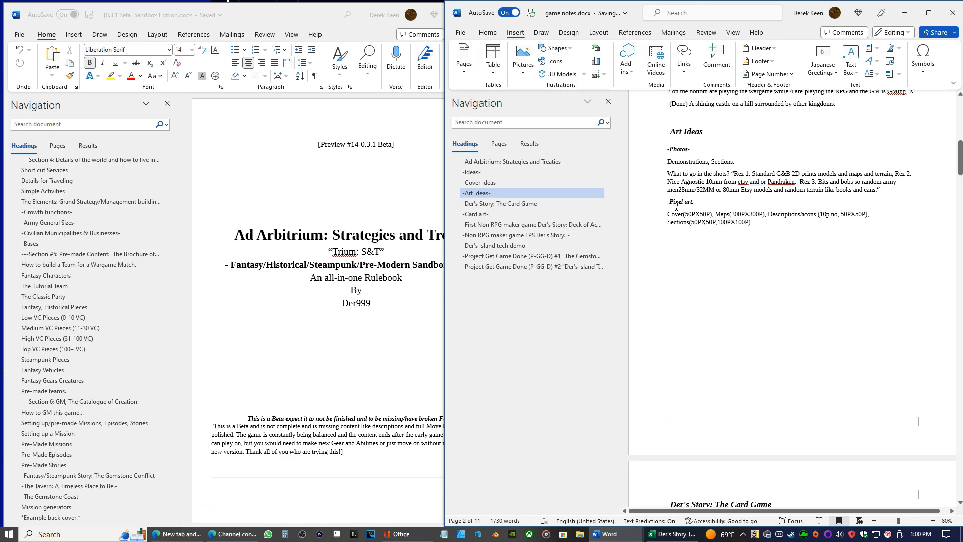
scroll(669, 213, "down", 10)
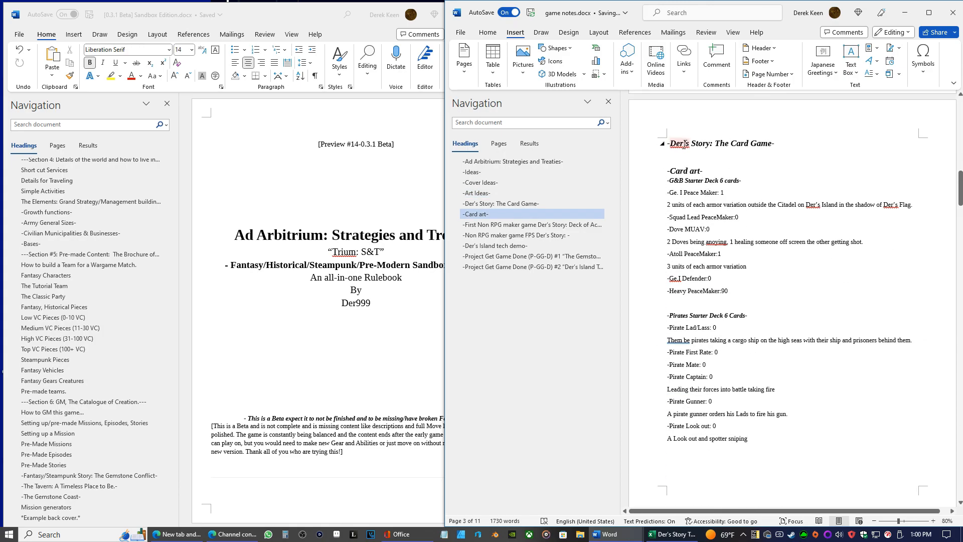
type("Art Ideas")
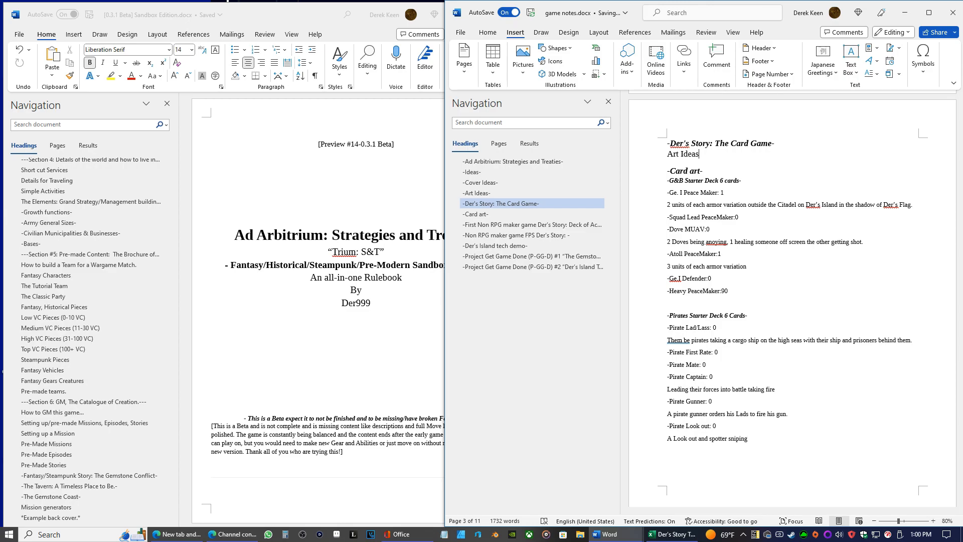
type("-")
key("BackSpace")
key("BackSpace")
key("BackSpace")
key("BackSpace")
key("BackSpace")
key("BackSpace")
key("BackSpace")
key("BackSpace")
key("BackSpace")
key("BackSpace")
key("BackSpace")
Reword the "Card art" heading as "Card art Ideas"
left_click(743, 170)
key("Left")
type("deas")
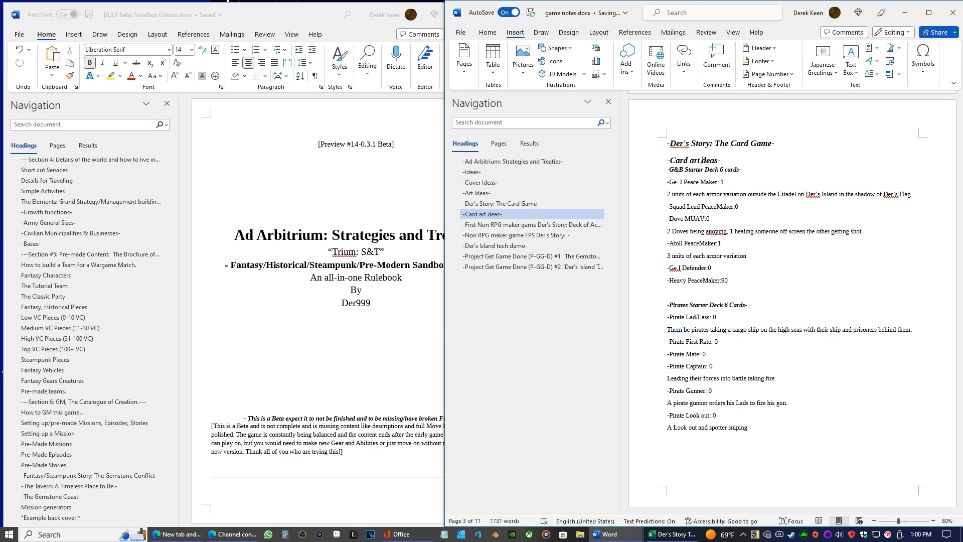
key("BackSpace")
type("I")
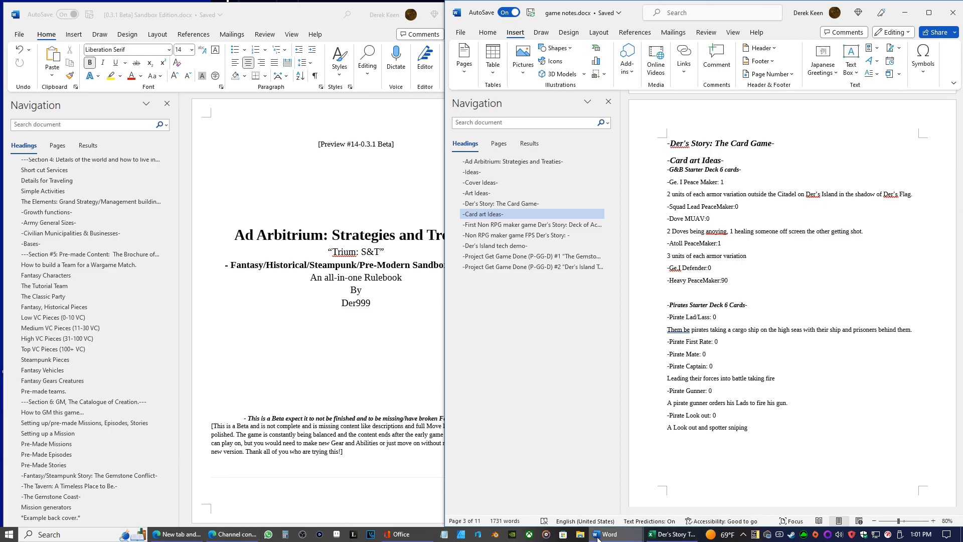
Switch to the Beta 0.2 Der's Story: The Card Game document and read through its introduction
mouse_move(610, 533)
mouse_move(672, 485)
mouse_move(643, 497)
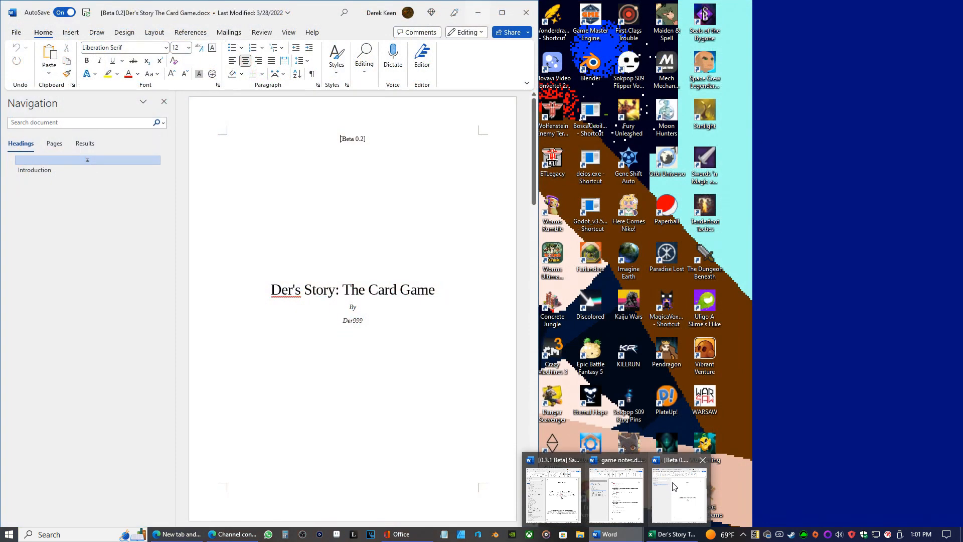
left_click(675, 487)
scroll(358, 312, "down", 5)
scroll(358, 312, "down", 20)
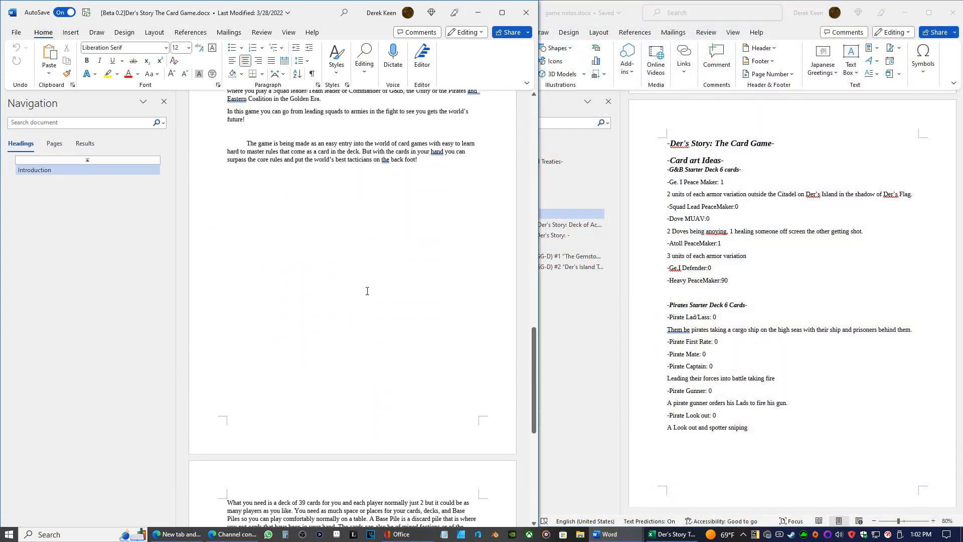
Set the font size of all the rules page text, from the deck requirements through Rule 5, to 11
scroll(382, 293, "down", 1)
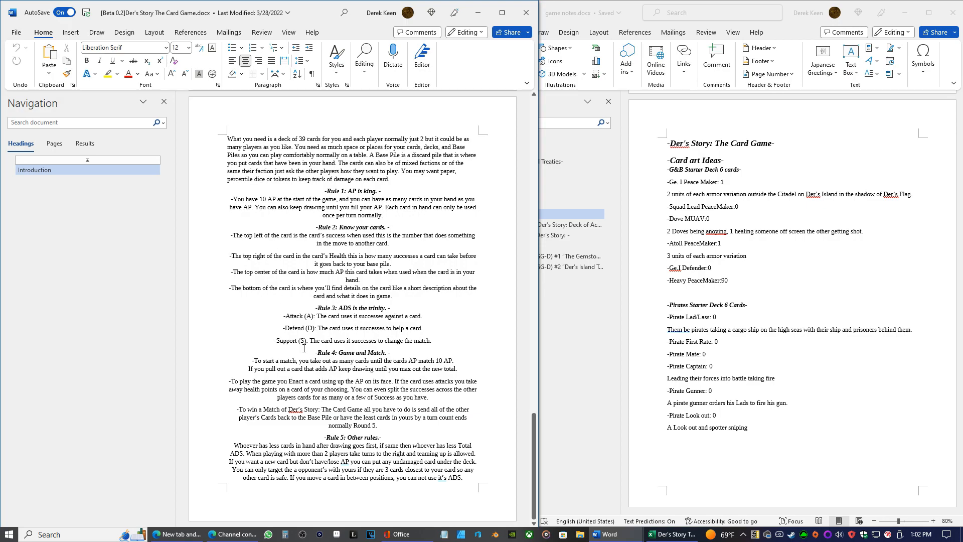
left_click_drag(468, 479, 125, 115)
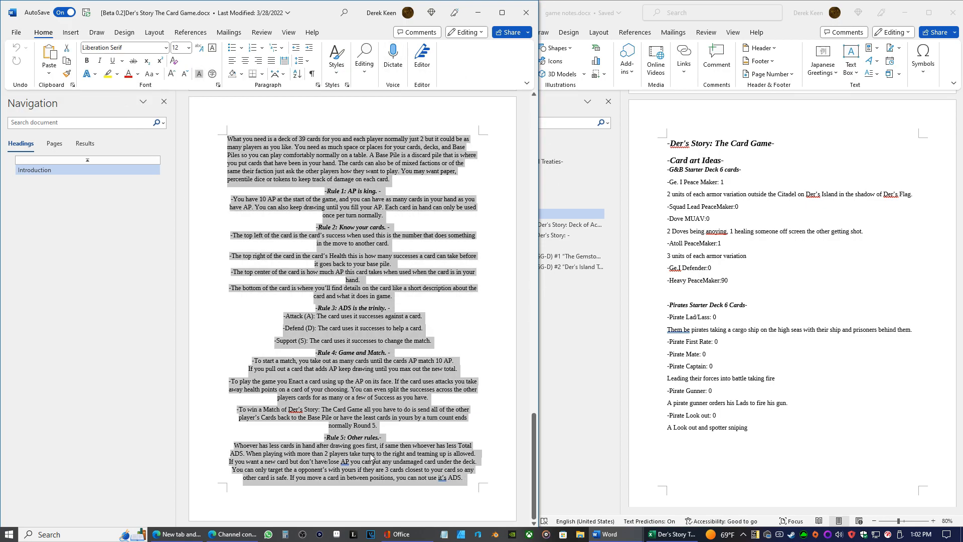
left_click(188, 47)
left_click(180, 107)
Switch to the [0.3.1 Beta] Sandbox Edition document, check the font size of its beta notice, and minimize it again
left_click(633, 231)
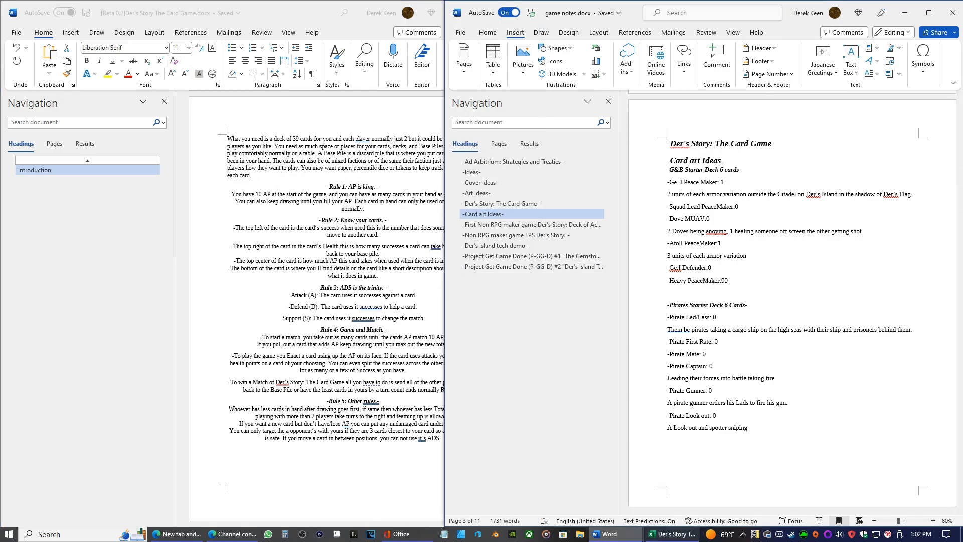
left_click(613, 534)
left_click(563, 516)
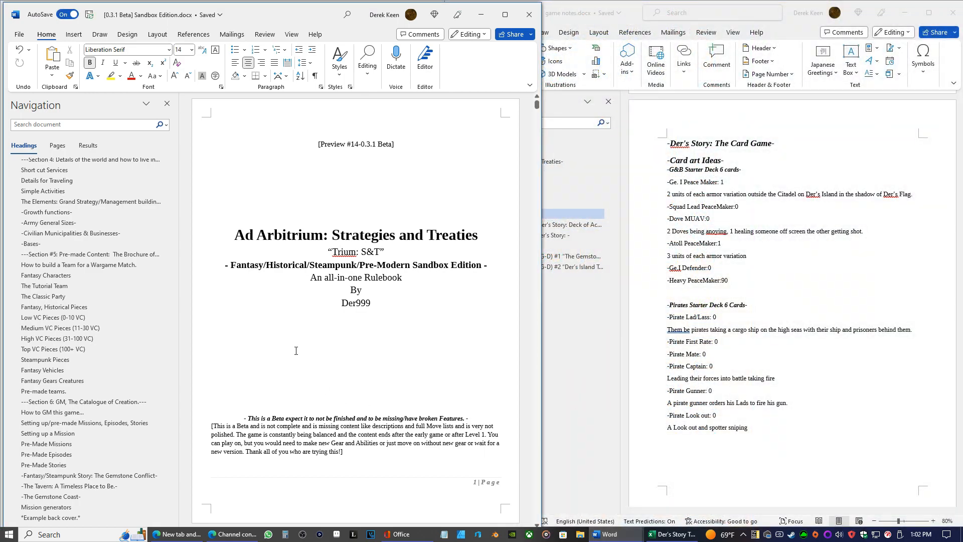
left_click_drag(360, 437, 313, 435)
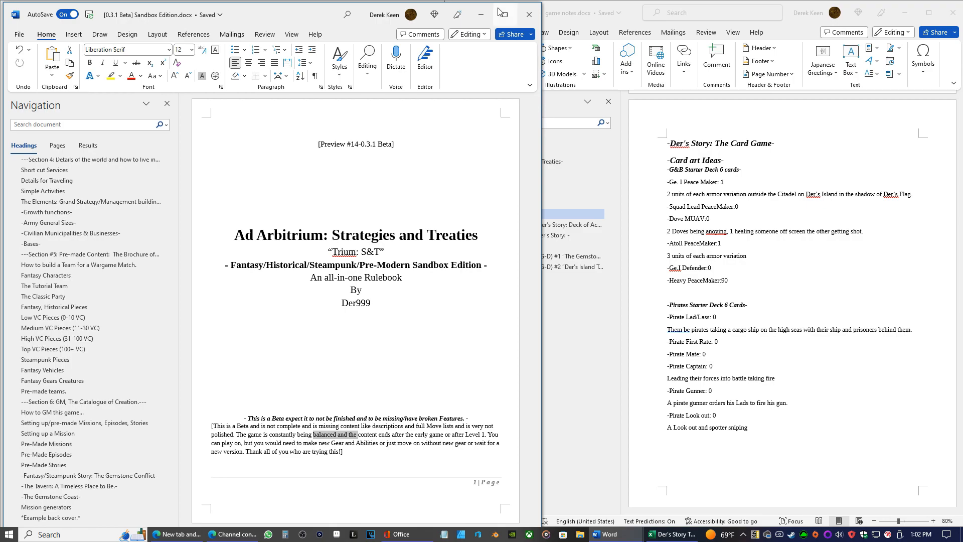
left_click(481, 15)
Set the font size of the selected card game rules page text to 12
left_click(194, 56)
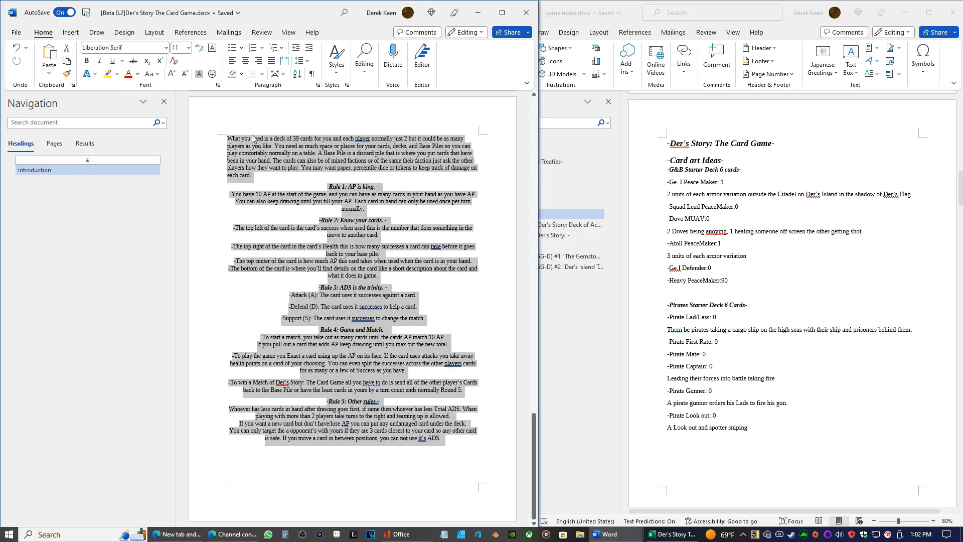
left_click(189, 47)
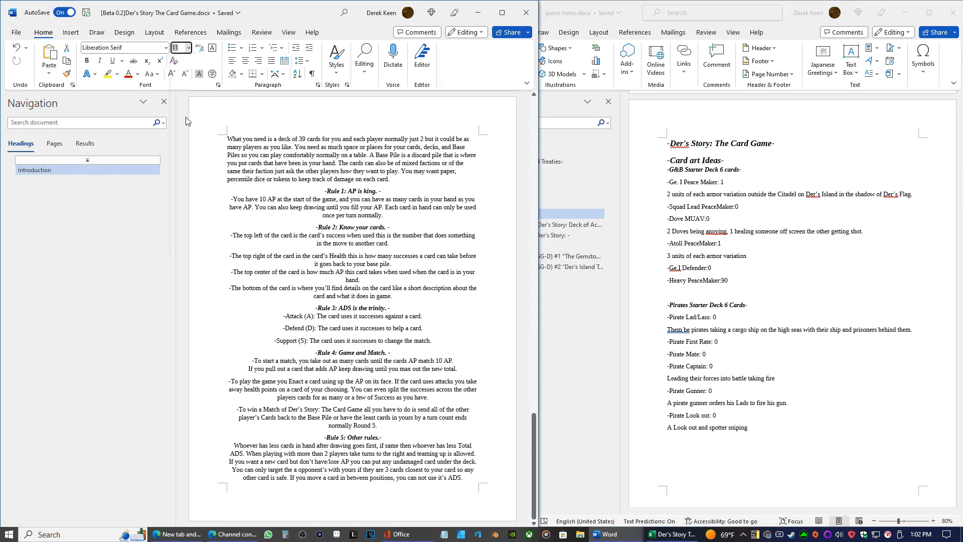
left_click(180, 118)
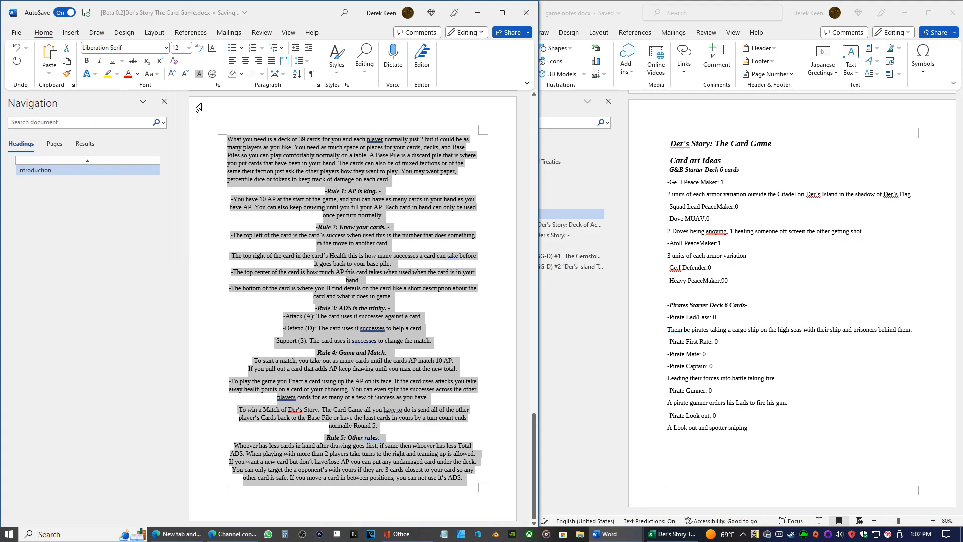
Apply the Narrow margins preset (0.5" on all sides) to the Der's Story card game document
left_click(69, 33)
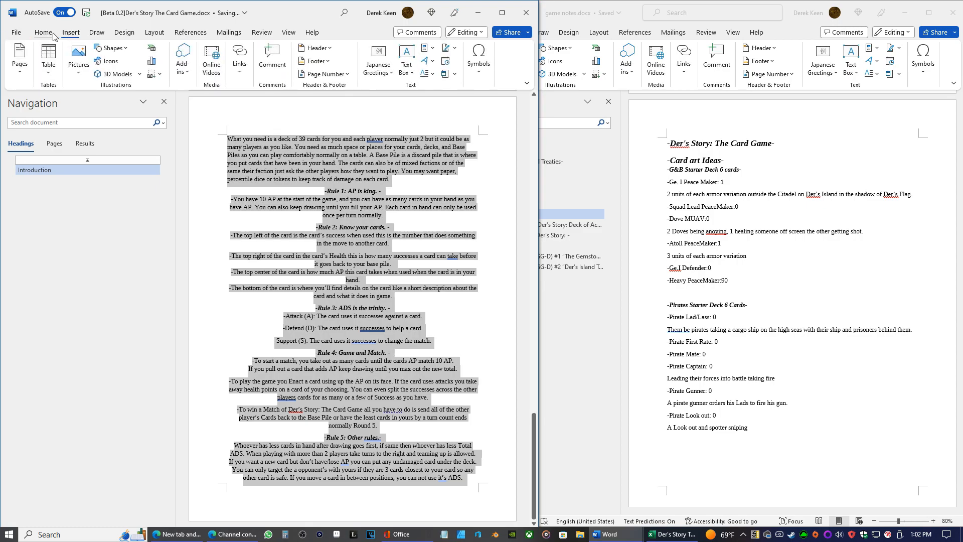
left_click(152, 34)
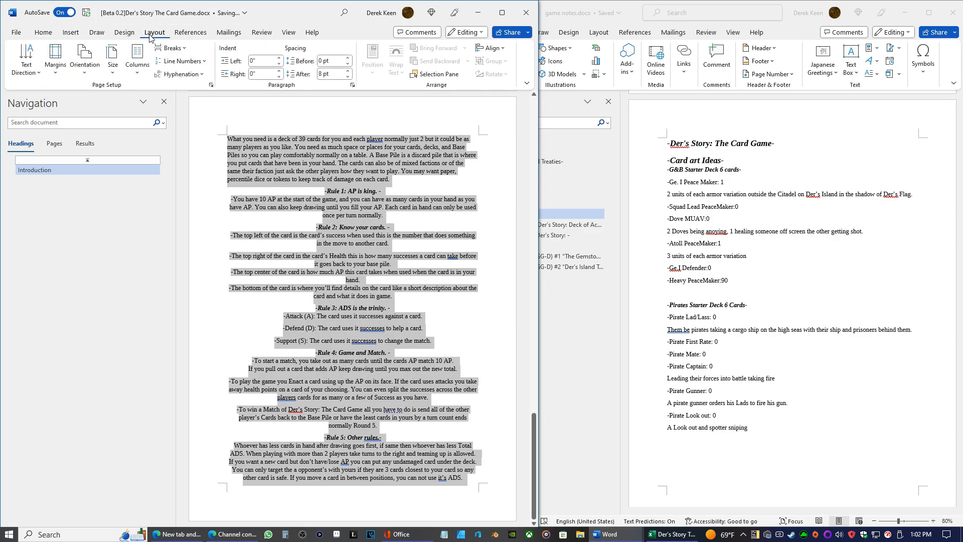
left_click(56, 65)
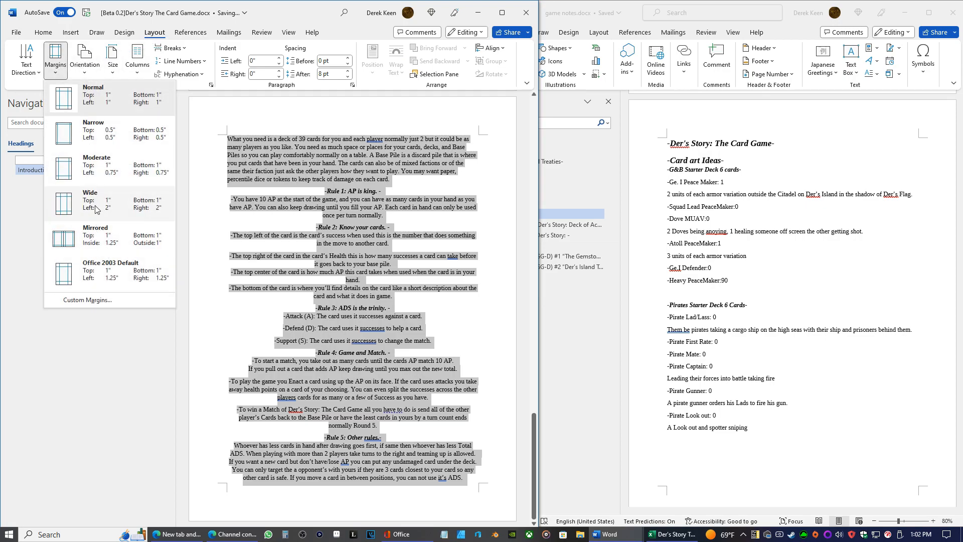
left_click(98, 133)
left_click(303, 203)
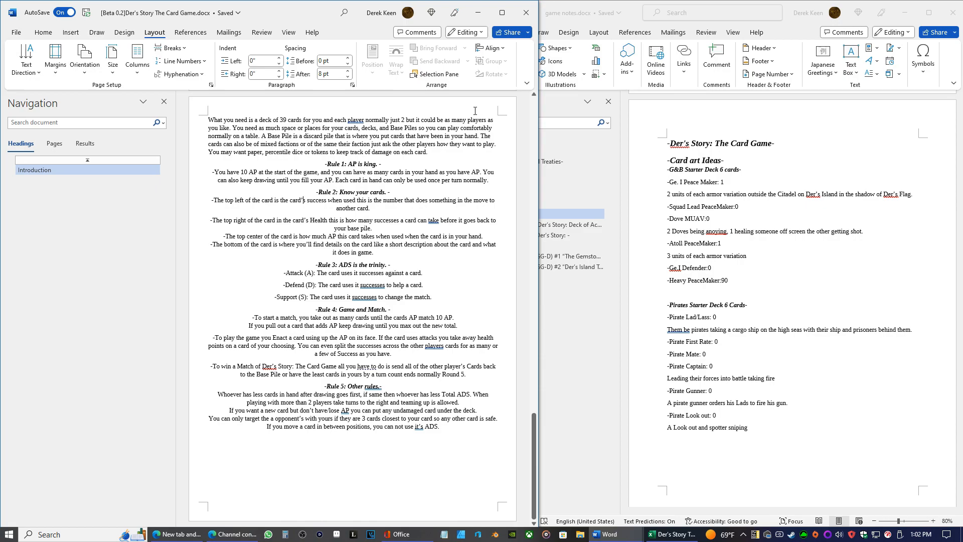
Apply the Narrow margins preset (0.5" on all sides) to the game notes document and look over its pages
left_click(710, 156)
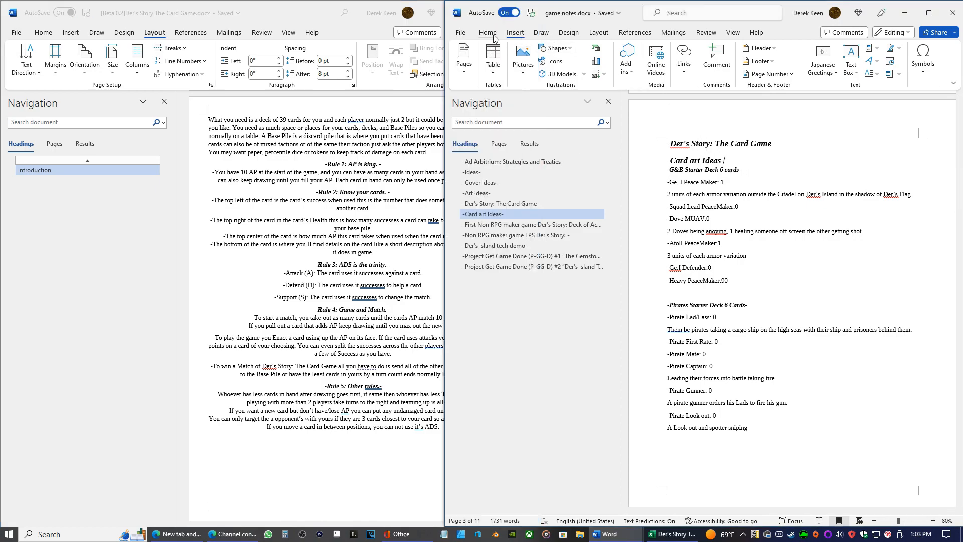
left_click(599, 32)
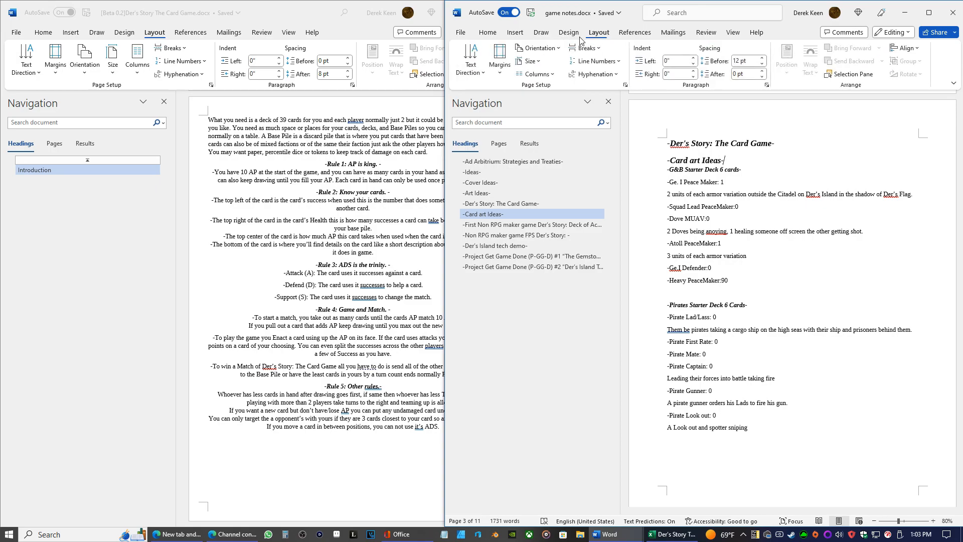
left_click(499, 70)
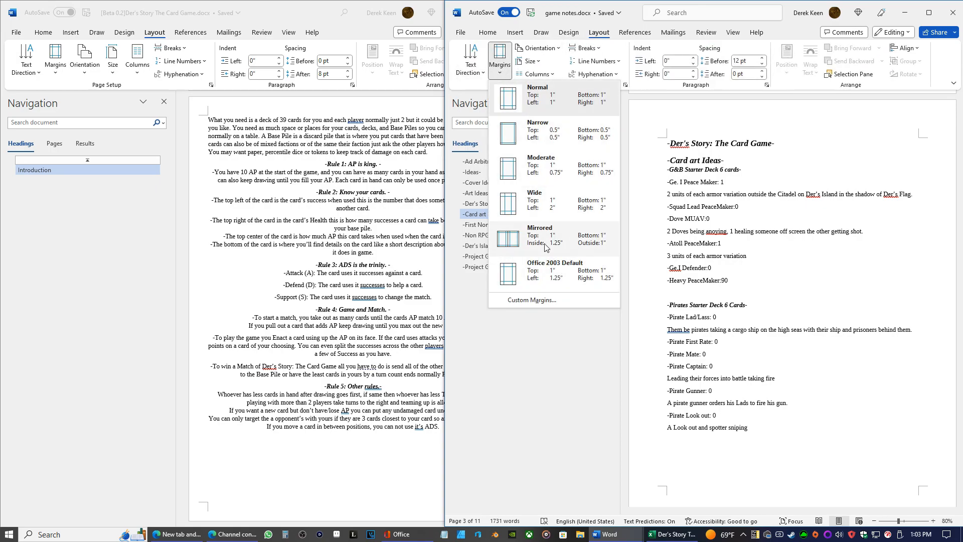
left_click(532, 127)
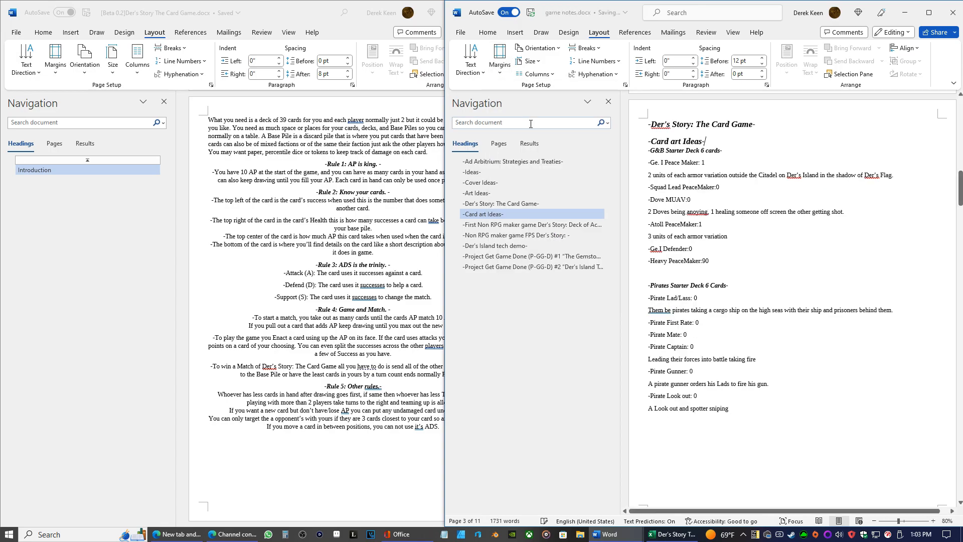
scroll(727, 284, "down", 4)
scroll(777, 307, "up", 8)
scroll(777, 308, "up", 15)
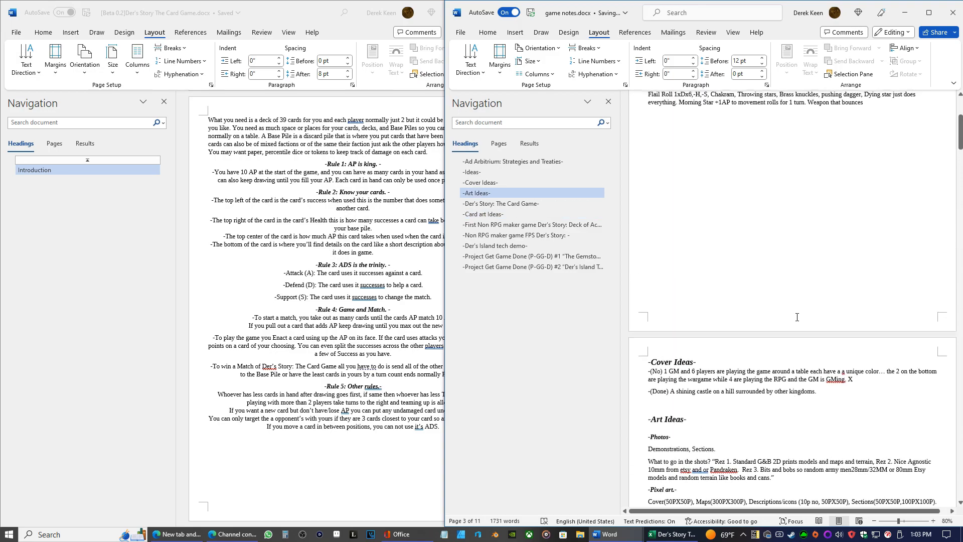
scroll(795, 324, "down", 18)
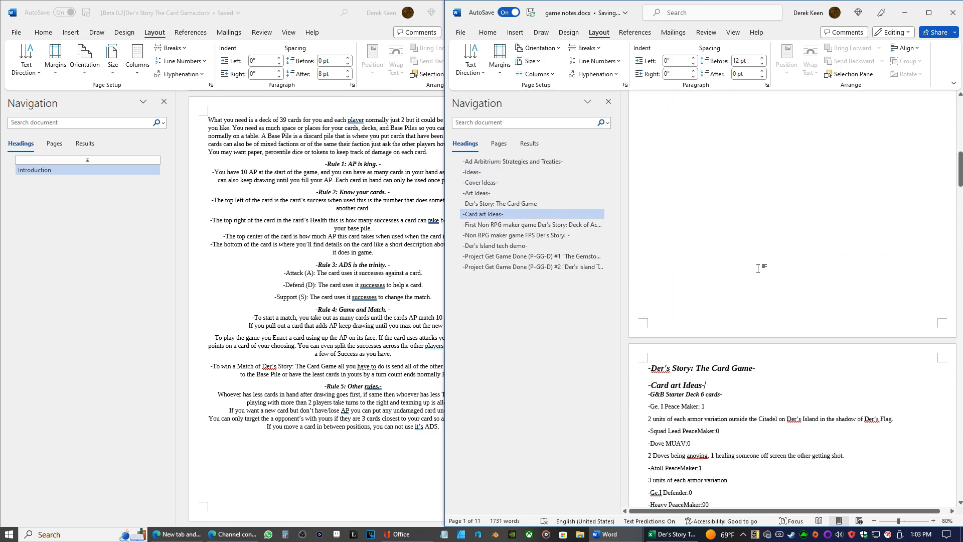
scroll(737, 255, "down", 1)
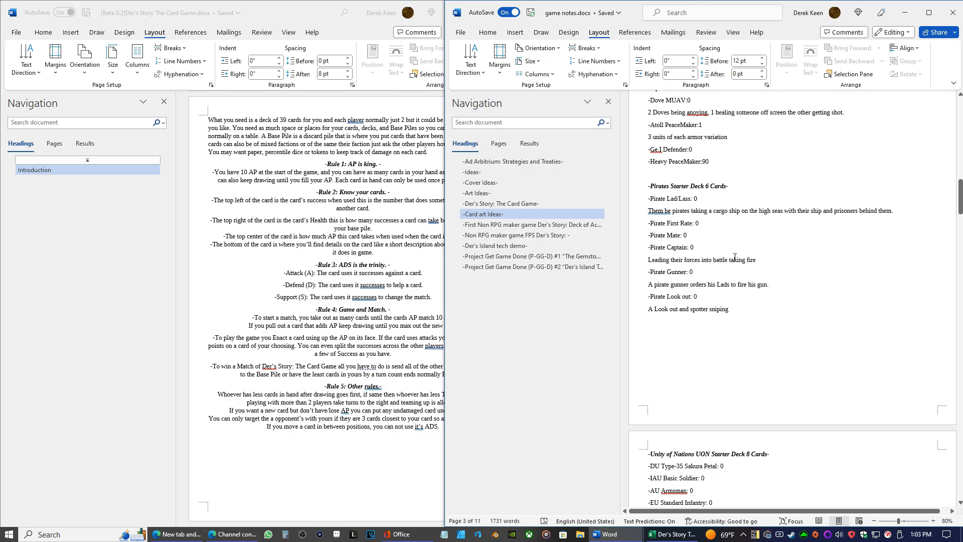
scroll(729, 263, "up", 6)
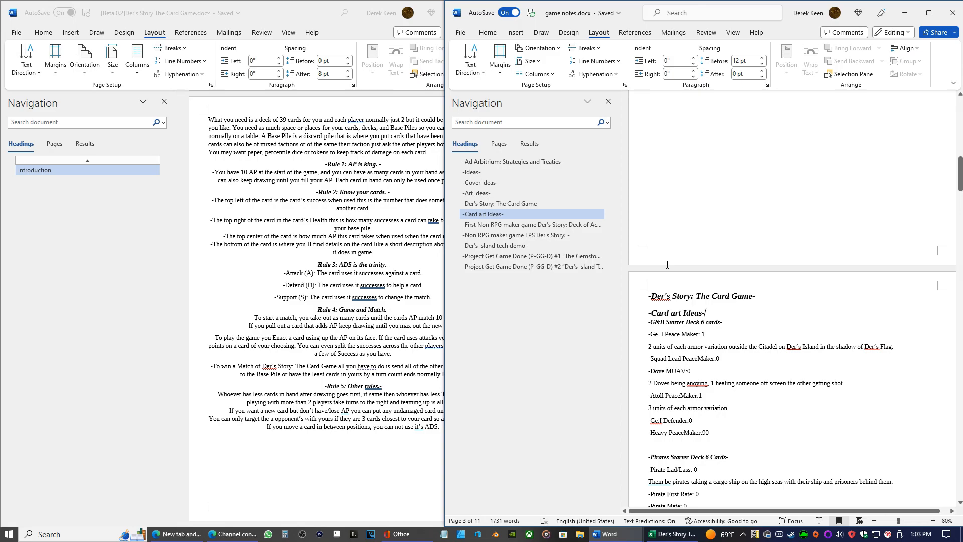
Add a blank line below the "Card art Ideas" heading and insert a "-Beta Ideas-" heading above it
key("Return")
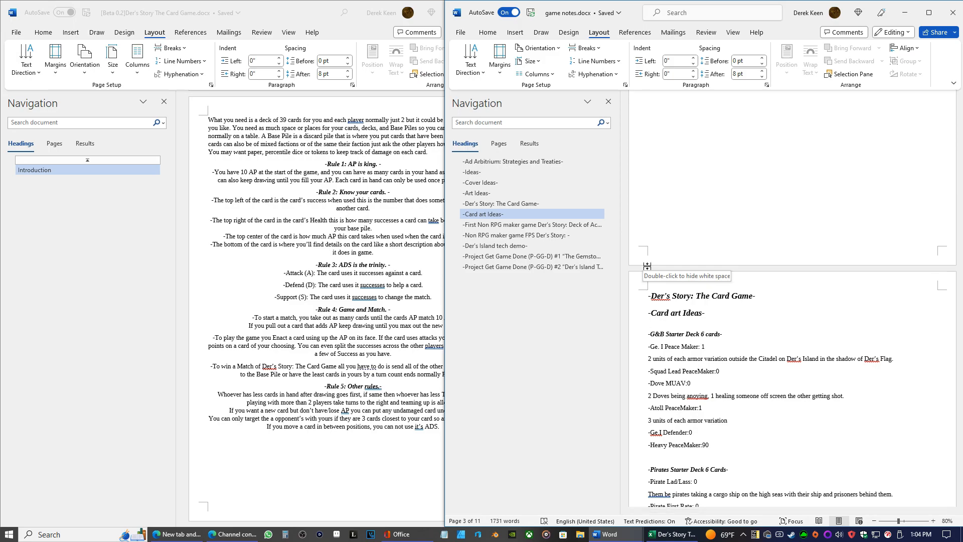
key("Up")
key("Up")
key("Down")
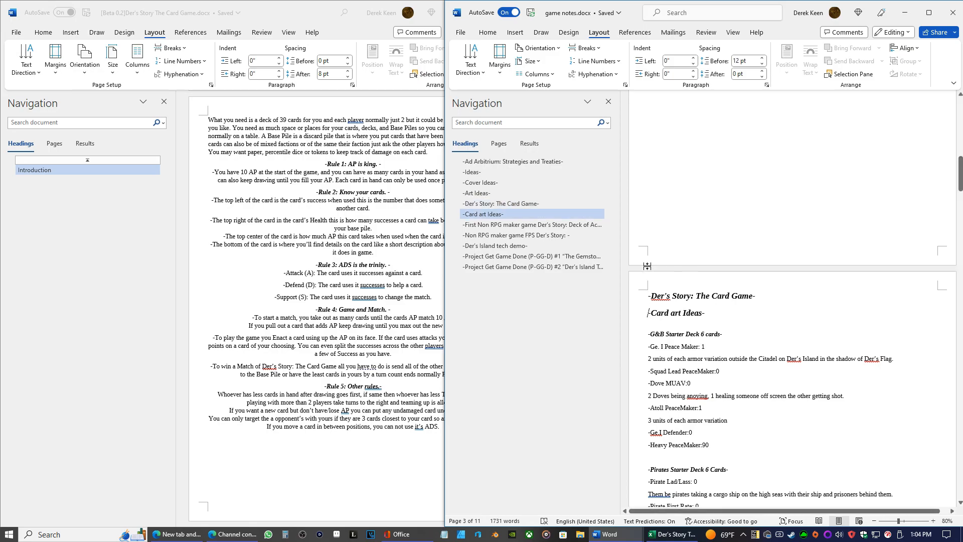
key("Return")
key("Up")
type("B")
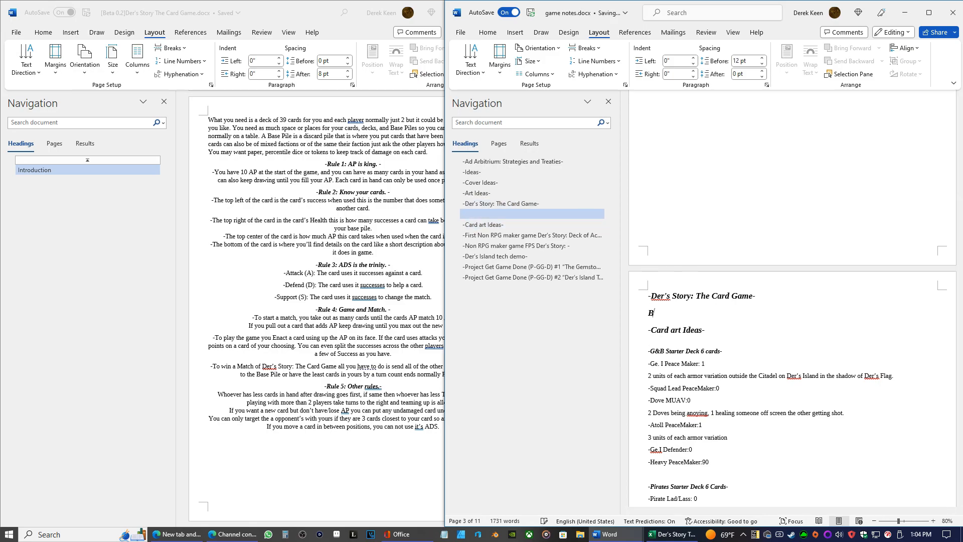
type("eta")
key("Home")
type("-Beta Ideas-")
Add the line "-Redesign everything with the new knowledge I have." under the "Beta Ideas" heading
key("Return")
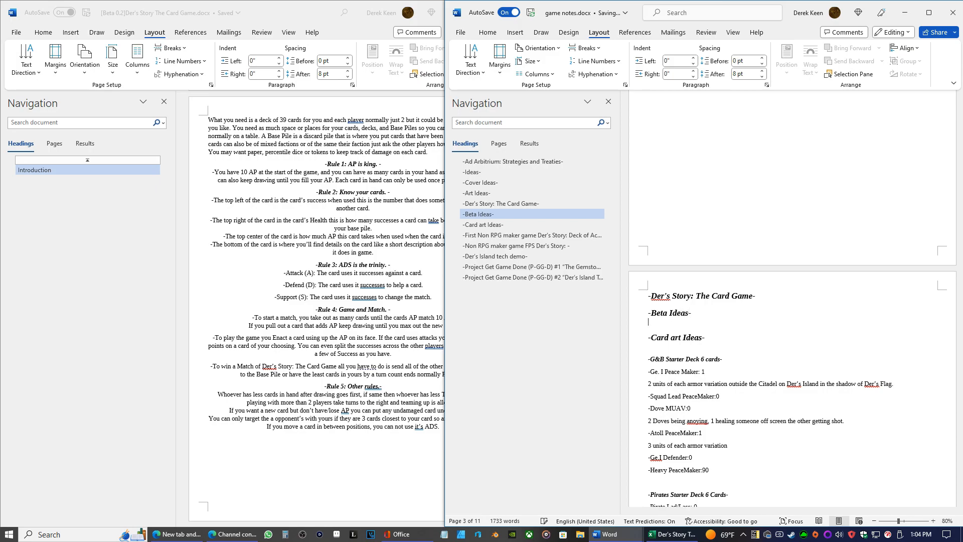
key("BackSpace")
key("Return")
type("Redesign everything with the kn")
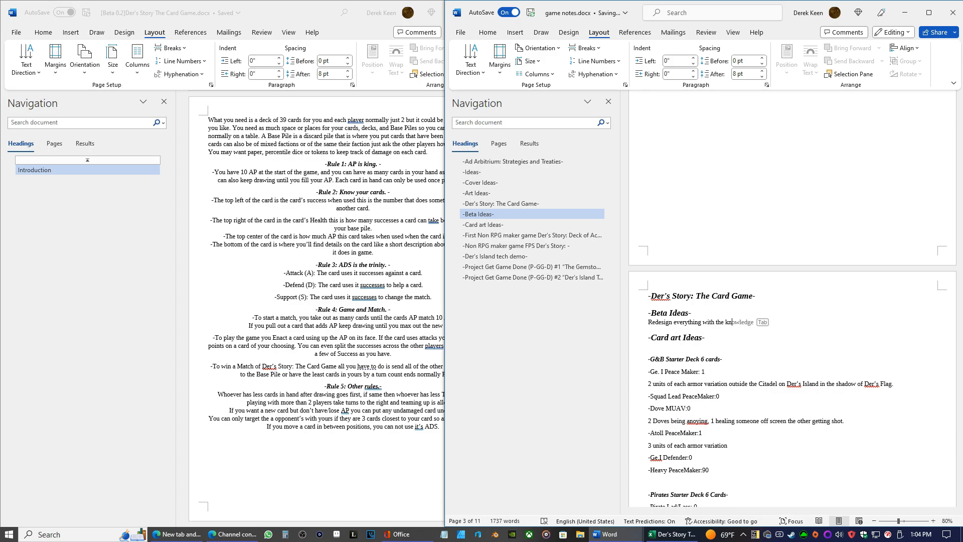
key("BackSpace")
key("BackSpace")
type("new kno")
key("Tab")
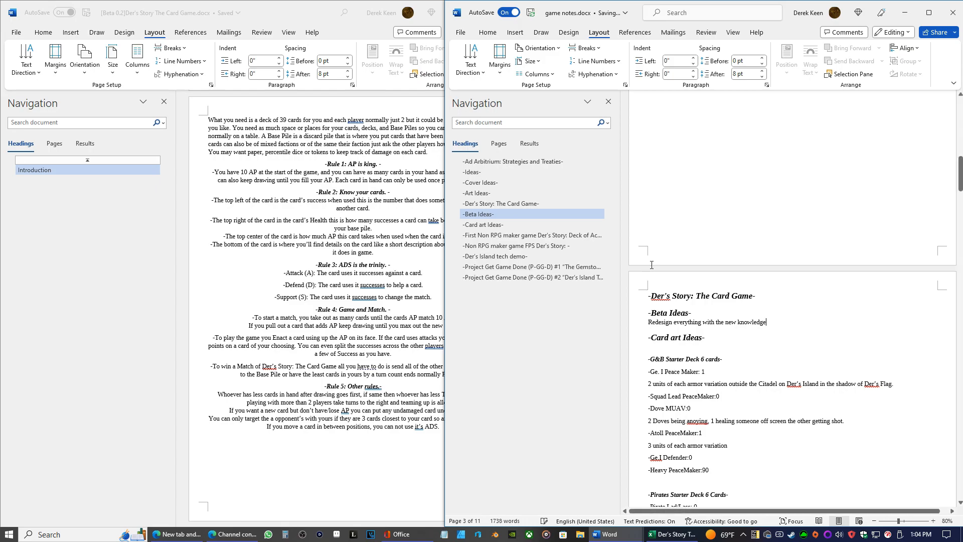
type("I have.")
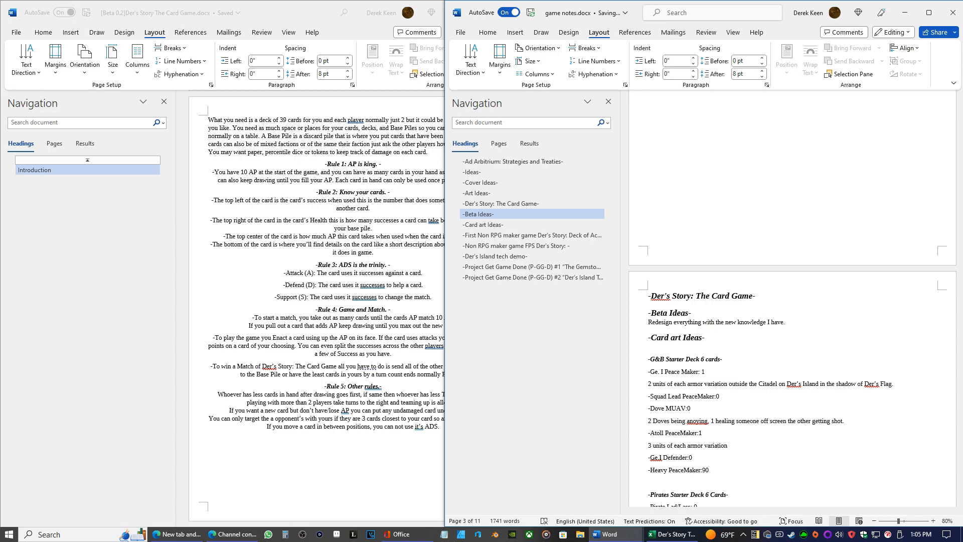
type("-")
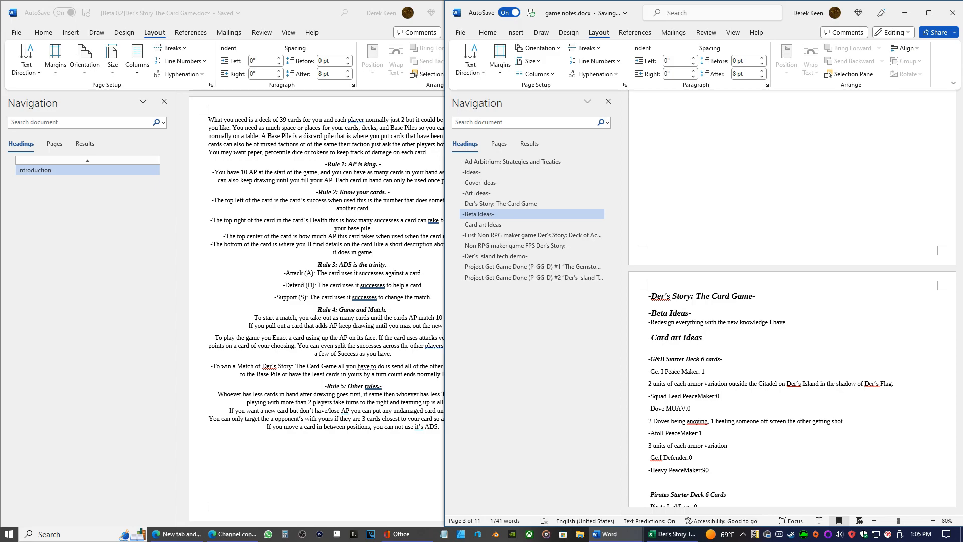
Review the Ad Arbitrium ideas and the card game's starter deck art lists in the game notes
key("Down")
key("Down")
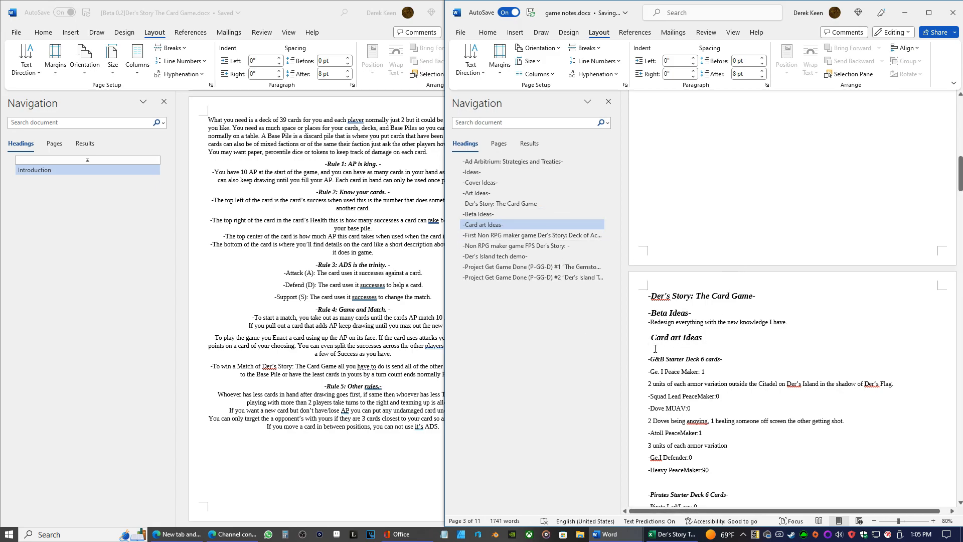
scroll(655, 348, "up", 15)
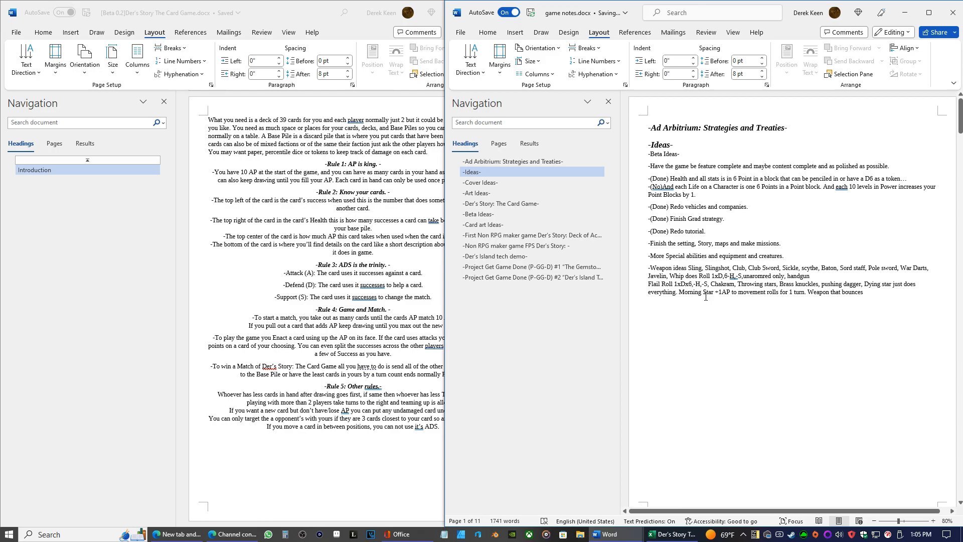
scroll(706, 296, "down", 15)
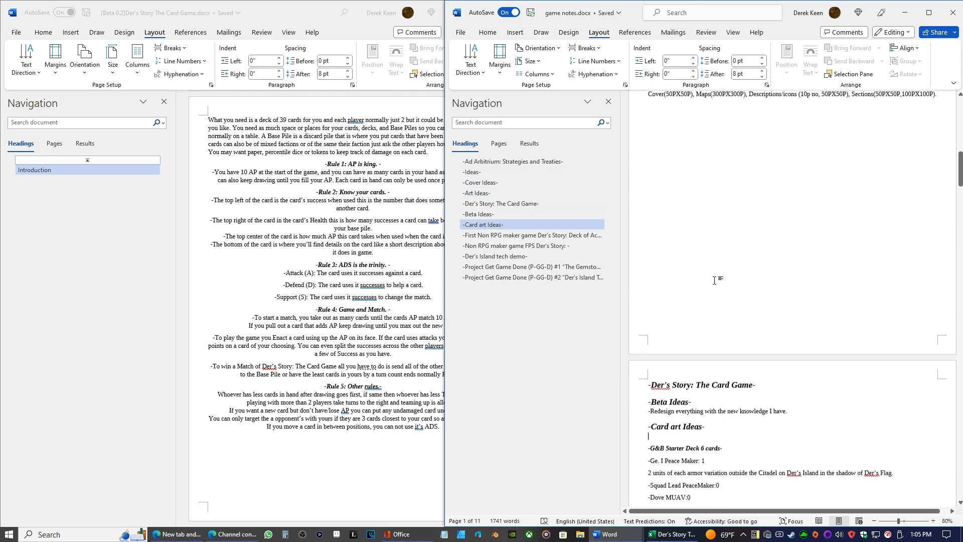
scroll(720, 258, "down", 8)
scroll(743, 308, "up", 12)
scroll(743, 307, "up", 8)
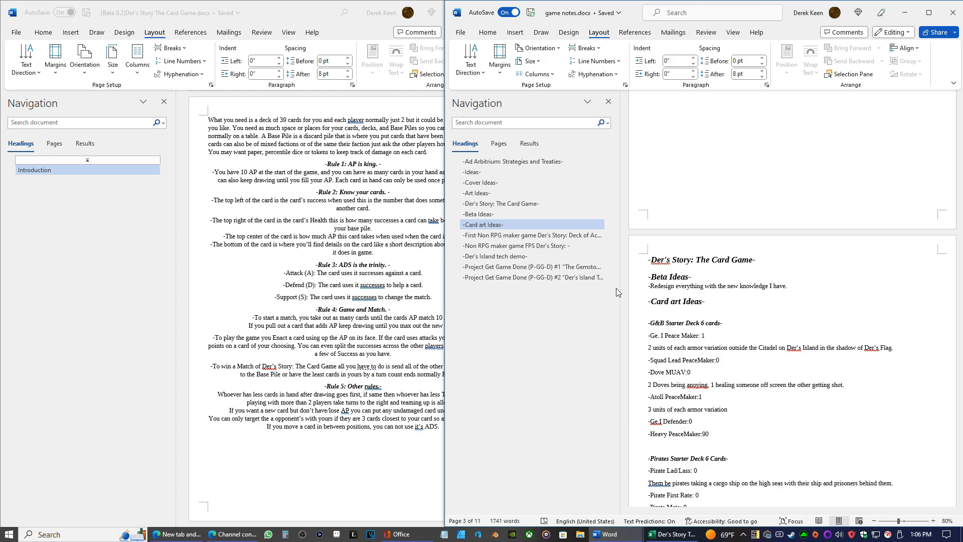
Add the line "-Different Raity… 1 Basic,2 Extra ,3" under the "Card art Ideas" heading in the game notes
left_click(675, 310)
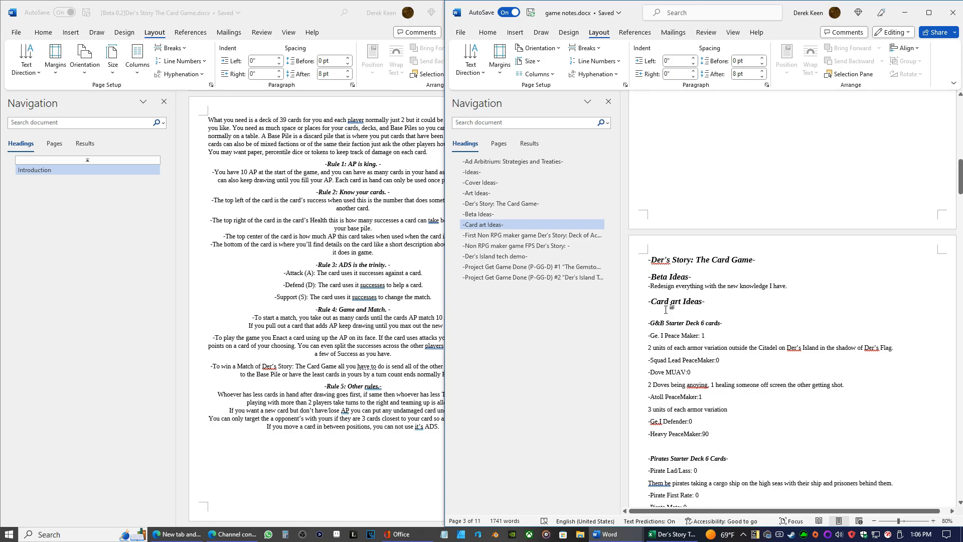
type("-")
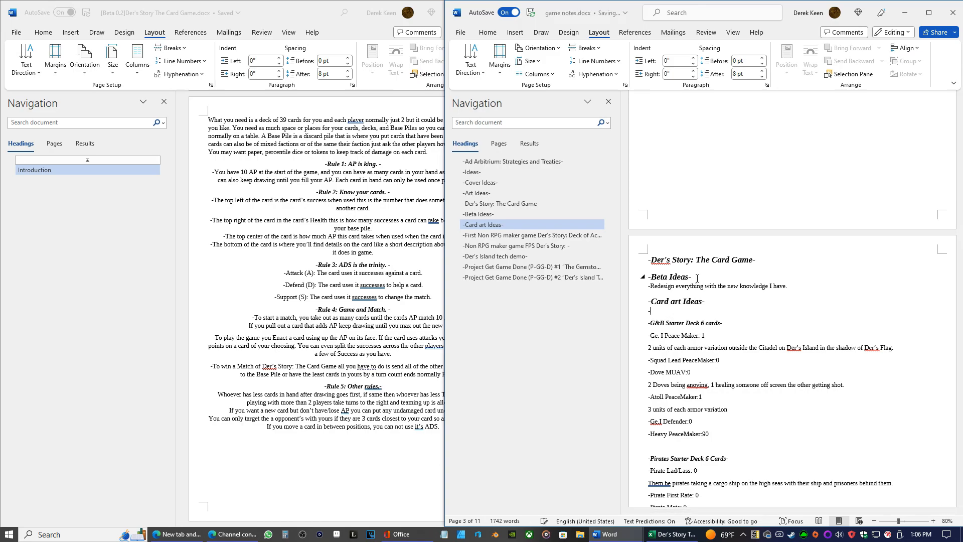
type("Different ra")
type("ity")
type("...")
key("BackSpace")
type("R")
type("1,2,3")
key("Left")
key("Left")
key("Left")
type("Basic")
type("Extr")
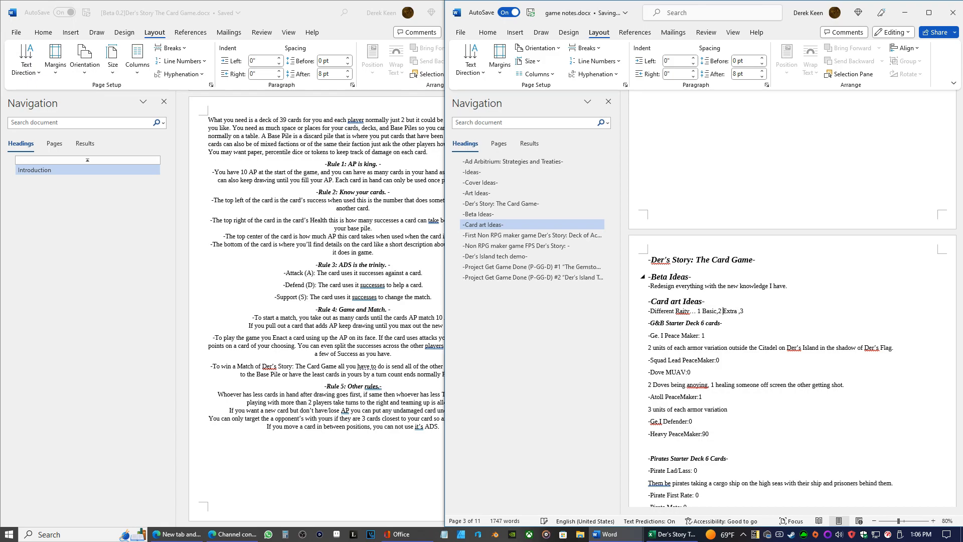
Rework the rarity list into "1. Entry, 2. Extra, 3. Elite"
key("Delete")
type(".")
type(".")
type("E")
left_click(750, 310)
key("BackSpace")
key("BackSpace")
key("BackSpace")
key("BackSpace")
key("BackSpace")
type("Entry")
key("Left")
Open the Sandbox Edition rulebook and review its Low, Medium, High and Top VC Pieces sections, then return to the game notes
left_click(614, 539)
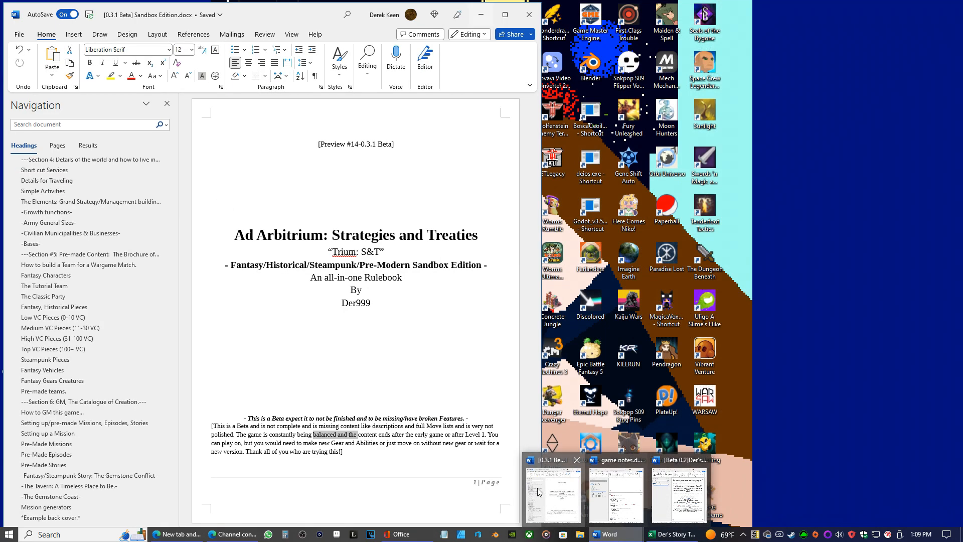
left_click(538, 487)
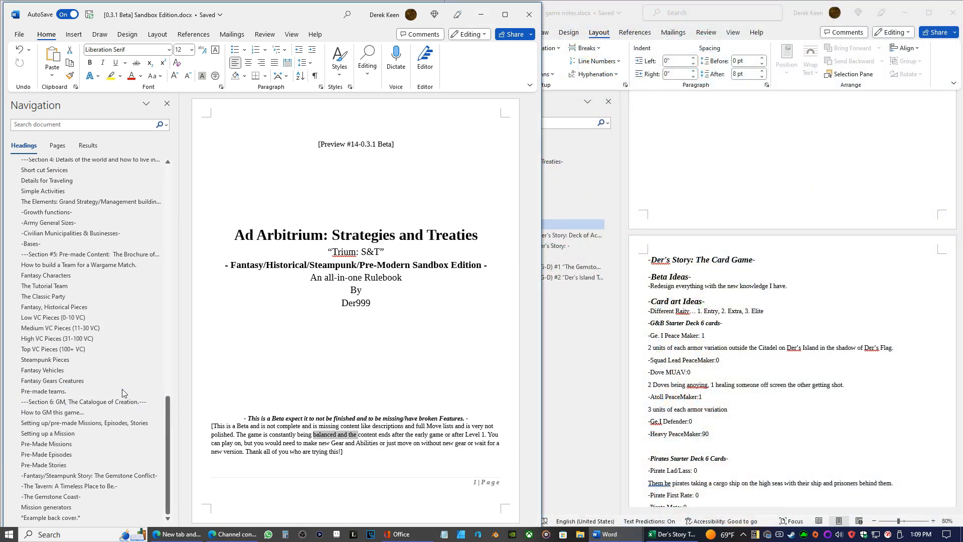
left_click(47, 321)
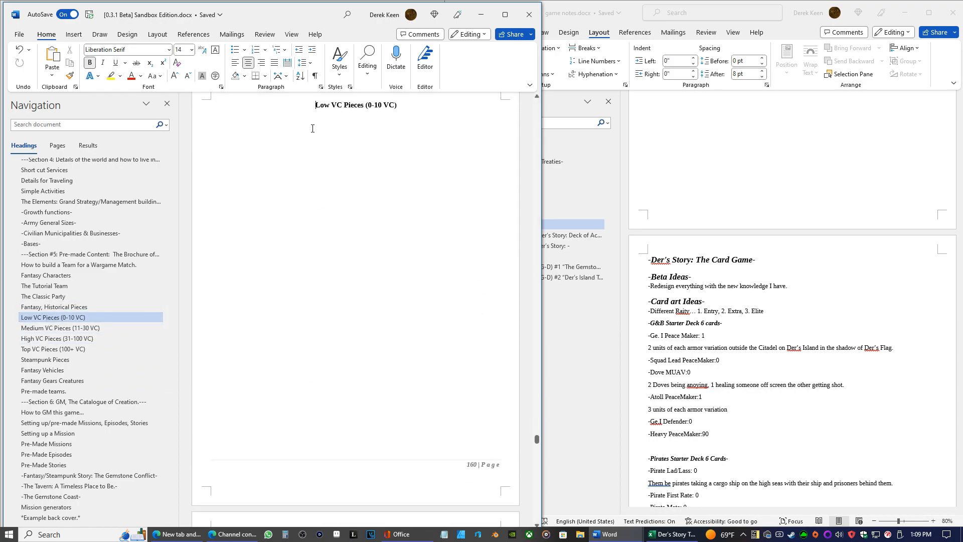
scroll(436, 160, "down", 20)
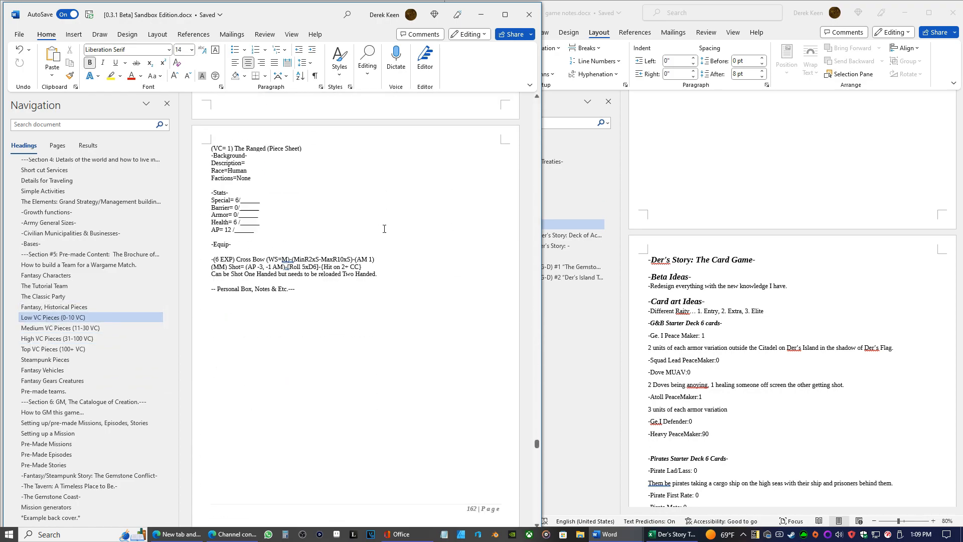
scroll(398, 212, "down", 20)
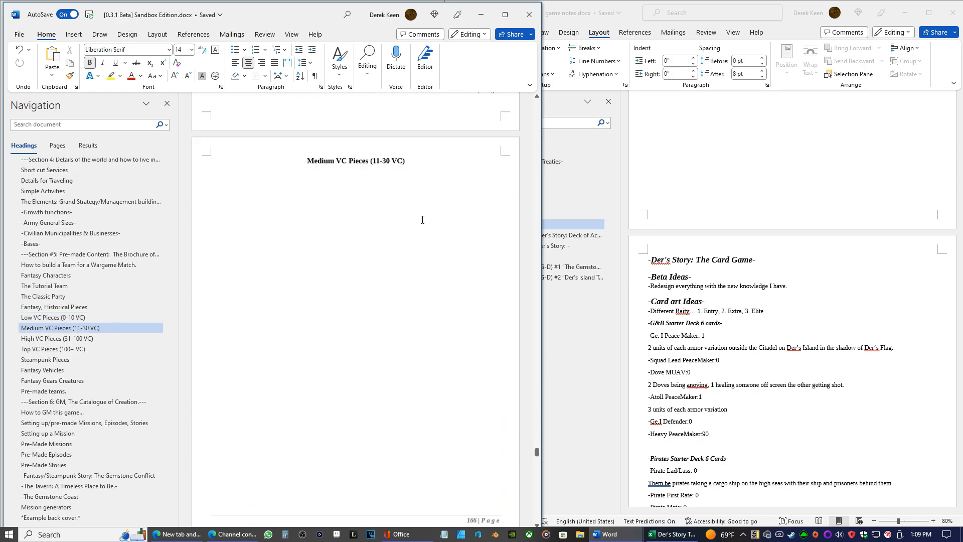
scroll(421, 237, "down", 15)
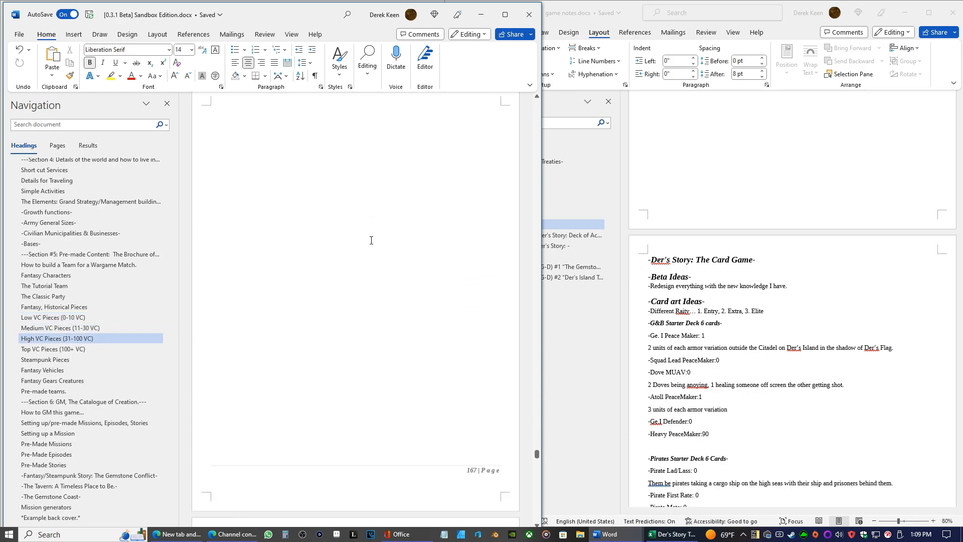
scroll(380, 249, "down", 15)
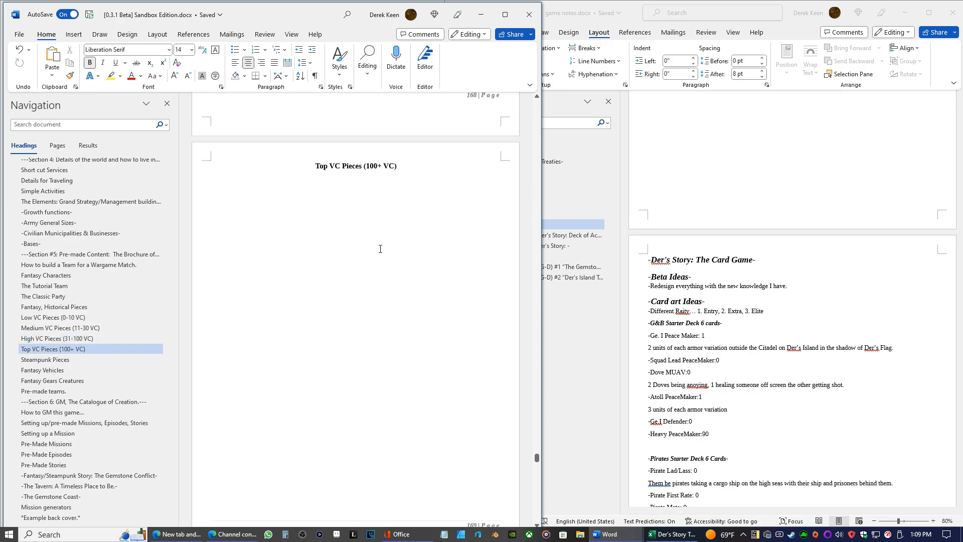
scroll(372, 214, "up", 1)
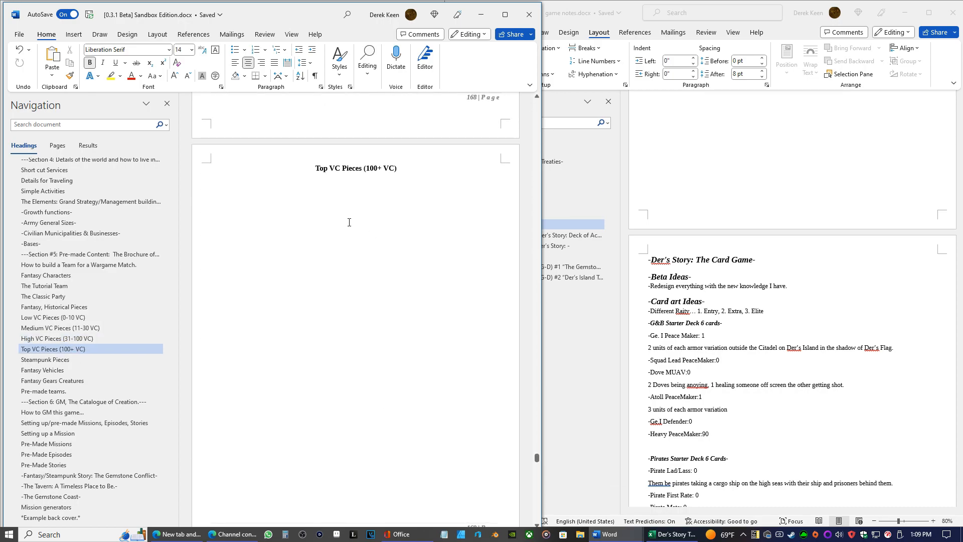
scroll(349, 222, "up", 12)
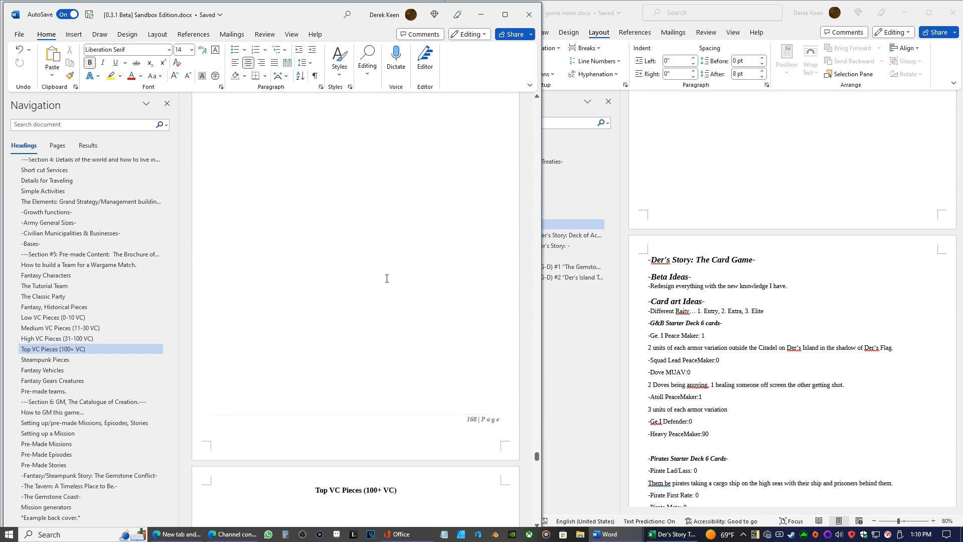
scroll(405, 311, "up", 12)
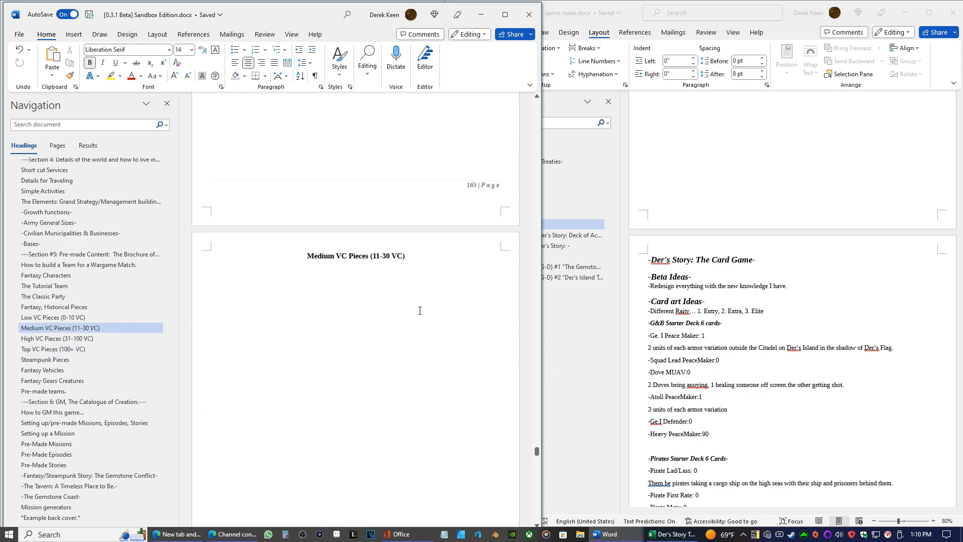
scroll(402, 323, "up", 4)
scroll(405, 326, "up", 5)
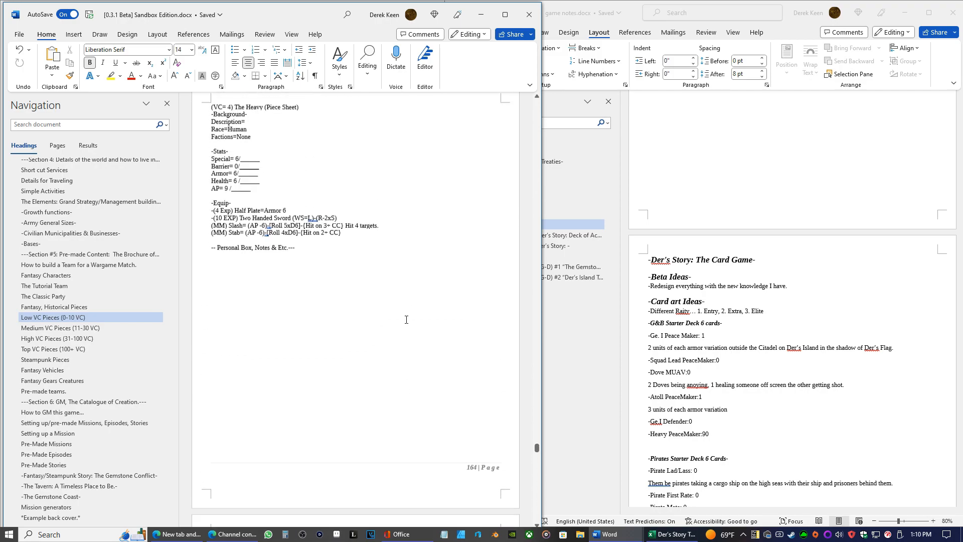
scroll(364, 293, "down", 20)
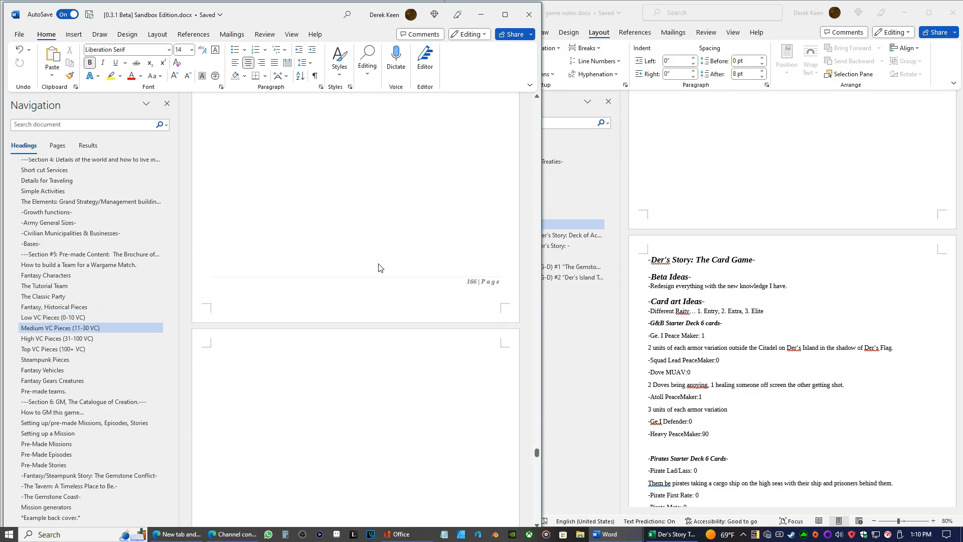
scroll(379, 268, "down", 7)
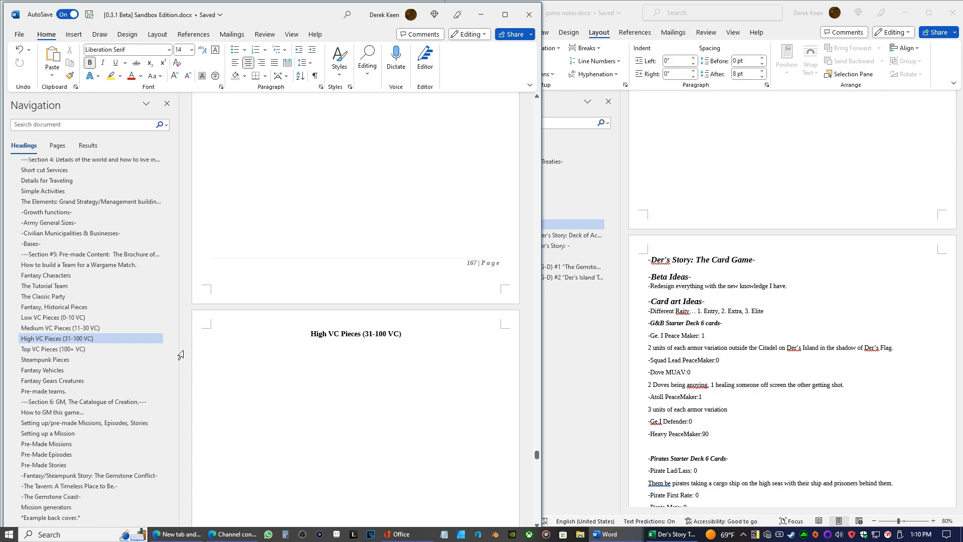
left_click(481, 15)
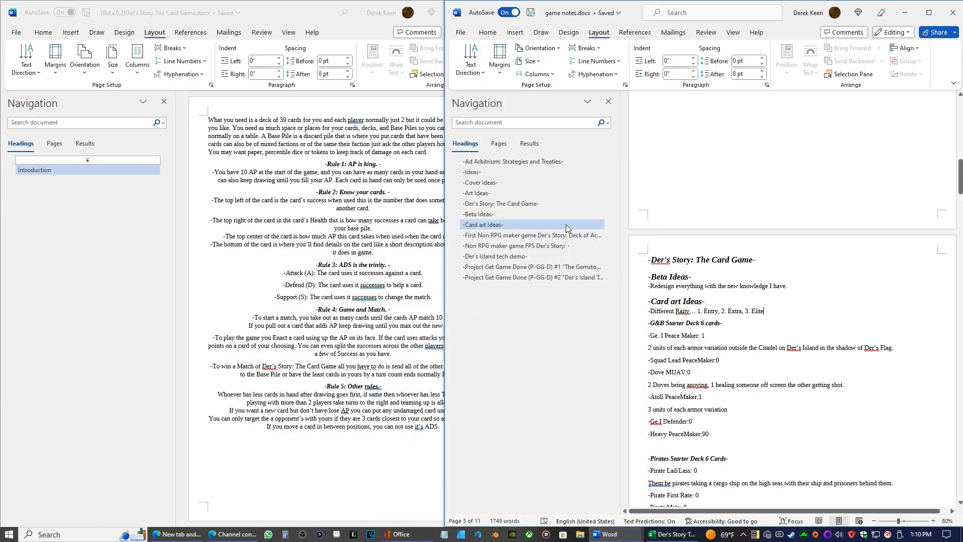
Correct the misspelled "Raity" to "Rarity" in the card art line and place the cursor after "Elite"
right_click(684, 311)
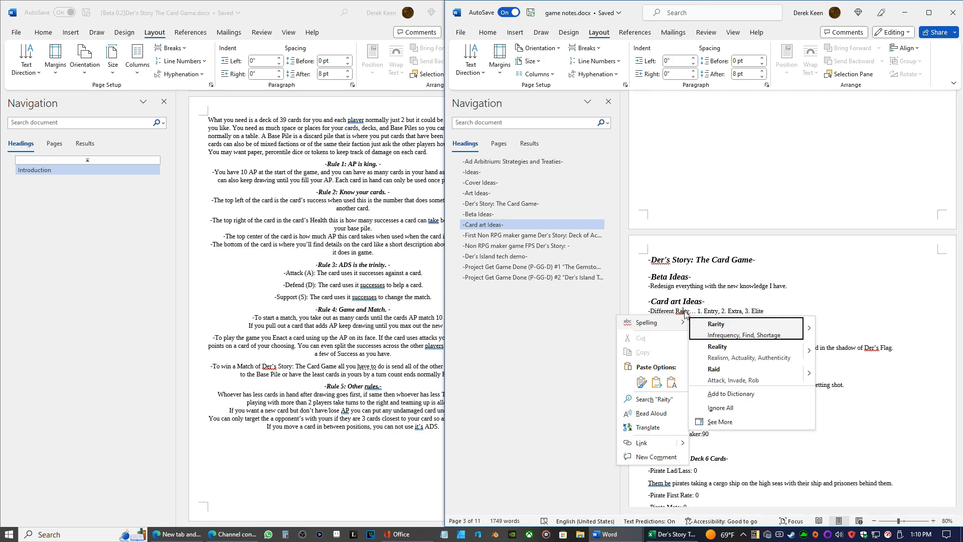
left_click(717, 325)
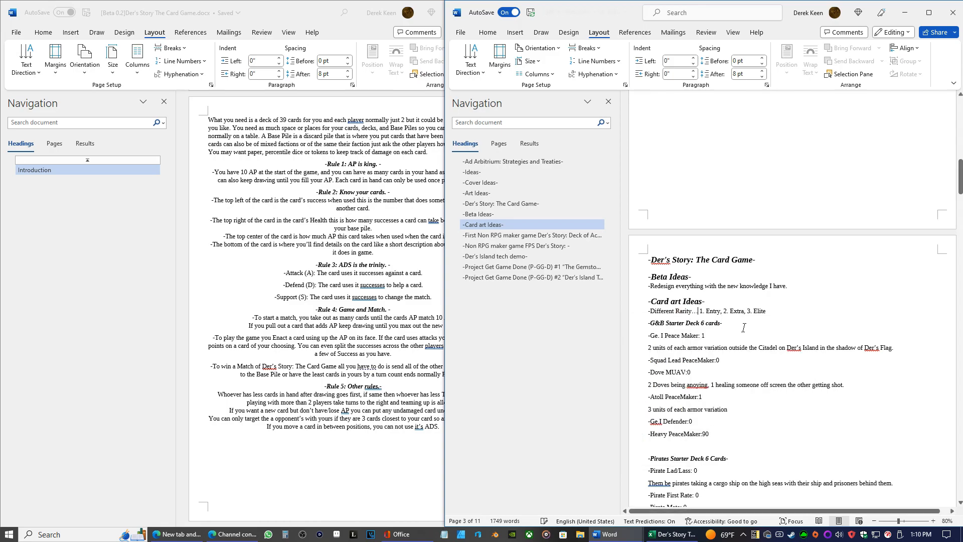
left_click(770, 311)
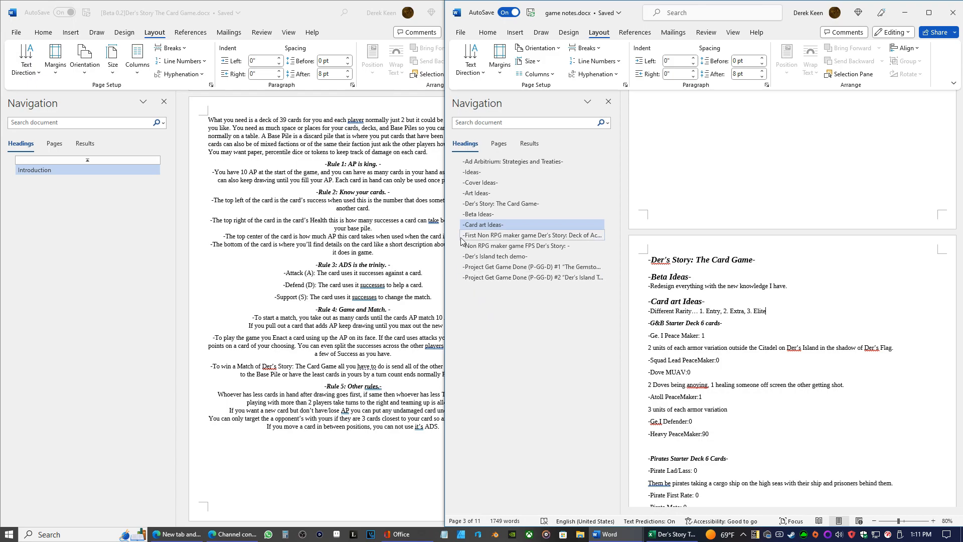
Switch to the card list workbook in Excel, review the starter deck tables, and return to the game notes
left_click(672, 534)
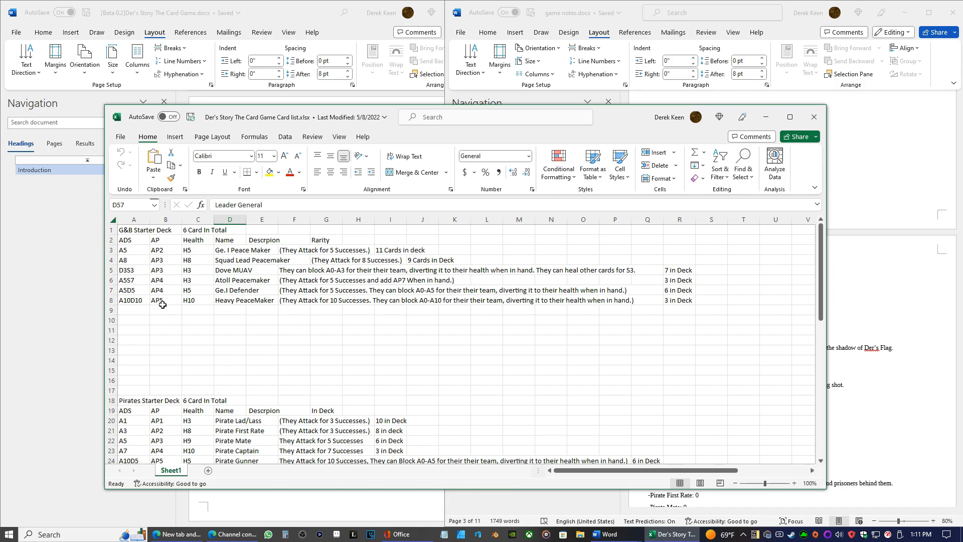
scroll(165, 291, "down", 4)
scroll(174, 293, "down", 10)
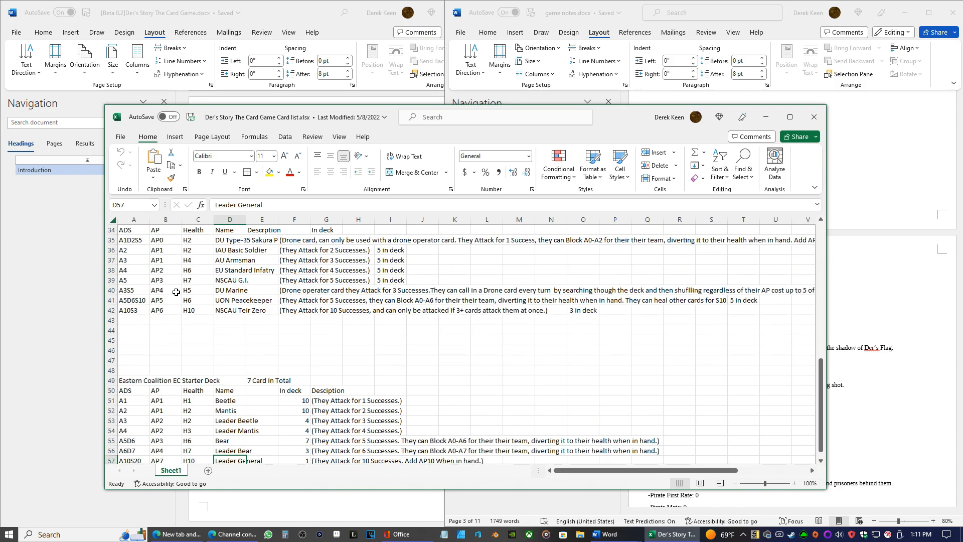
scroll(173, 286, "down", 5)
scroll(201, 288, "up", 20)
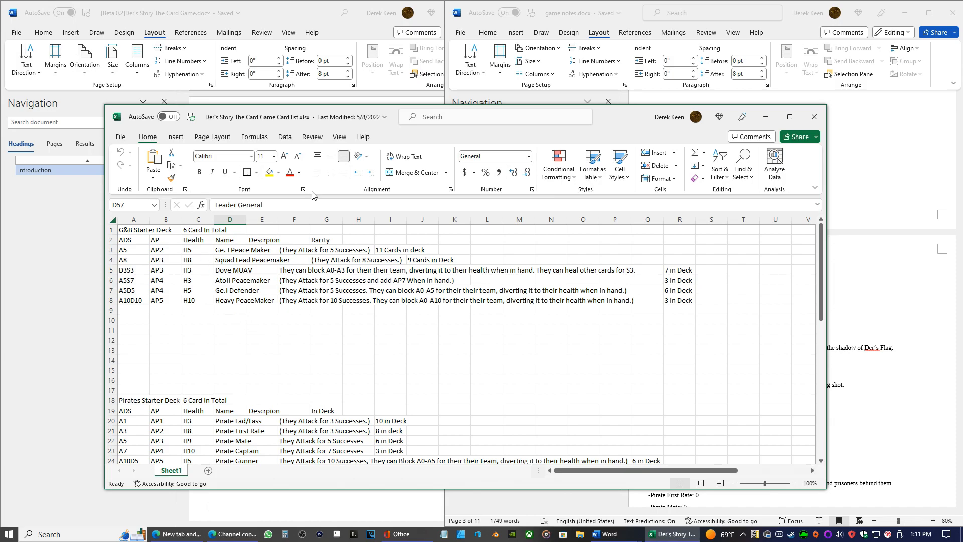
left_click(771, 120)
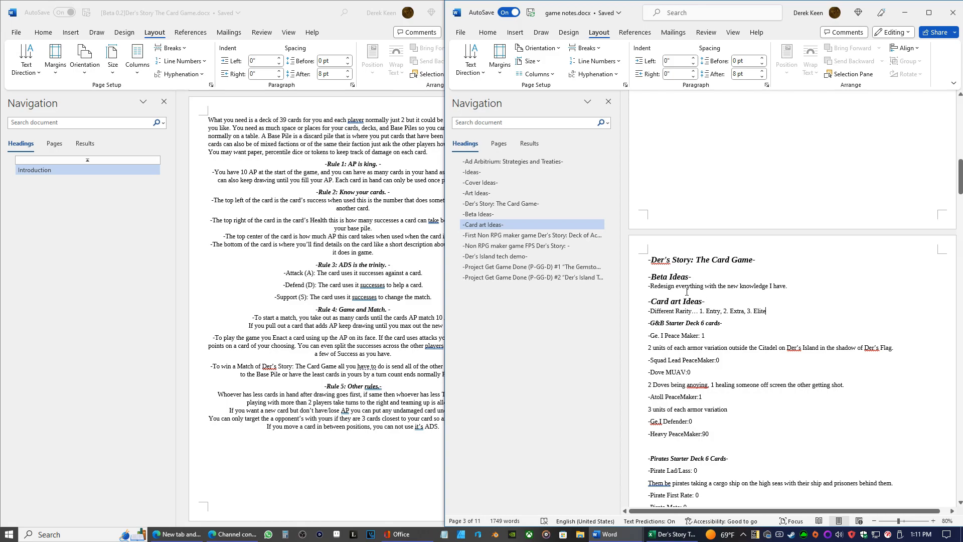
Extend the rarity line after "Elite" with "… Each faction"
type("...")
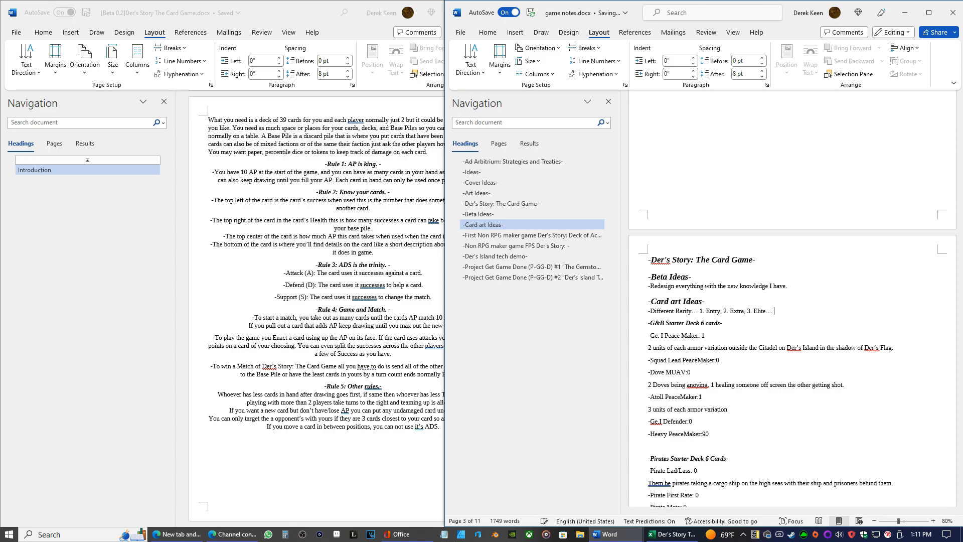
type(" Each faction")
Insert "The Three Rarity Es" after "Elite" in the rarity line, correcting the spelling of "Rarity"
left_click(773, 311)
left_click(766, 311)
type("the three raity Es")
key("BackSpace")
type("R")
key("BackSpace")
type("T")
key("BackSpace")
type("T0")
key("BackSpace")
right_click(802, 311)
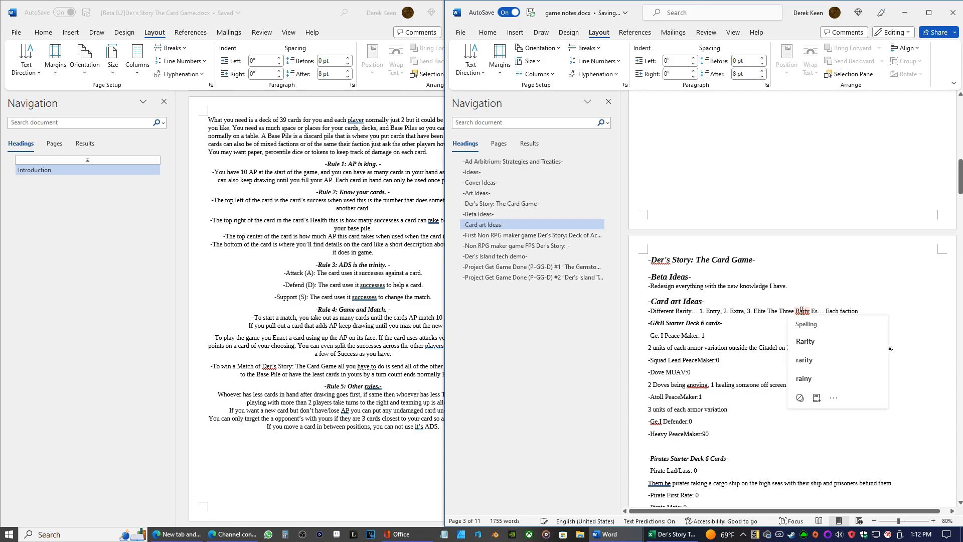
left_click(808, 348)
Reword the end of the rarity line to "Each Level has a bonus the is only different between factions"
left_click(813, 311)
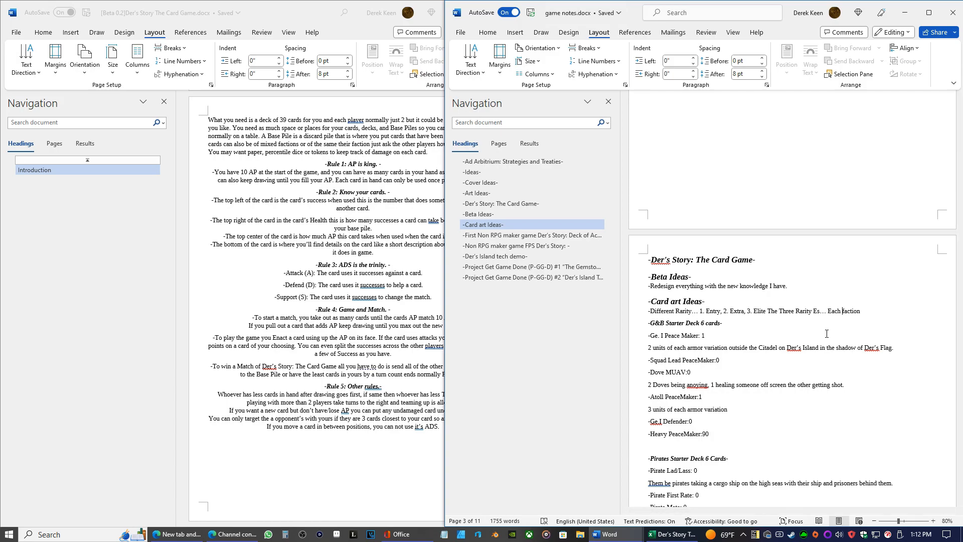
type("level")
key("BackSpace")
type("<Level")
key("Left")
key("BackSpace")
key("Right")
type("has ")
type("a bonus ")
type("the is")
type(" only ")
type("different")
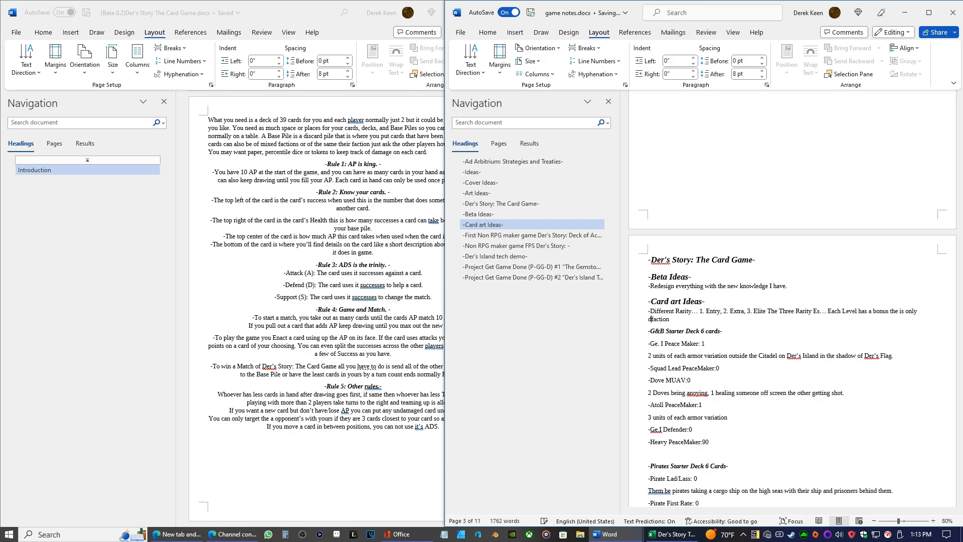
type(" between factions")
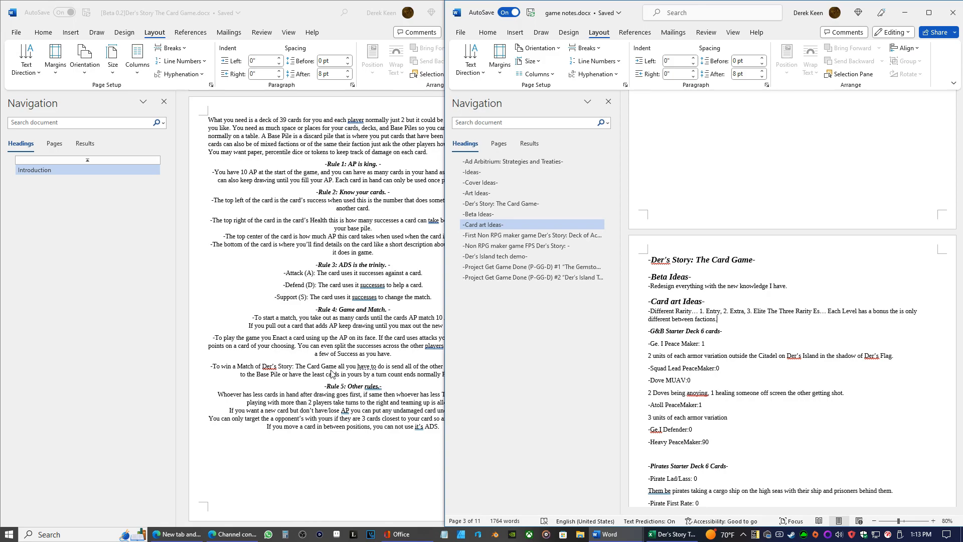
In the card game rules document, apply the suggested corrections "its" and "cannot" in the last line of Rule 5
left_click(336, 350)
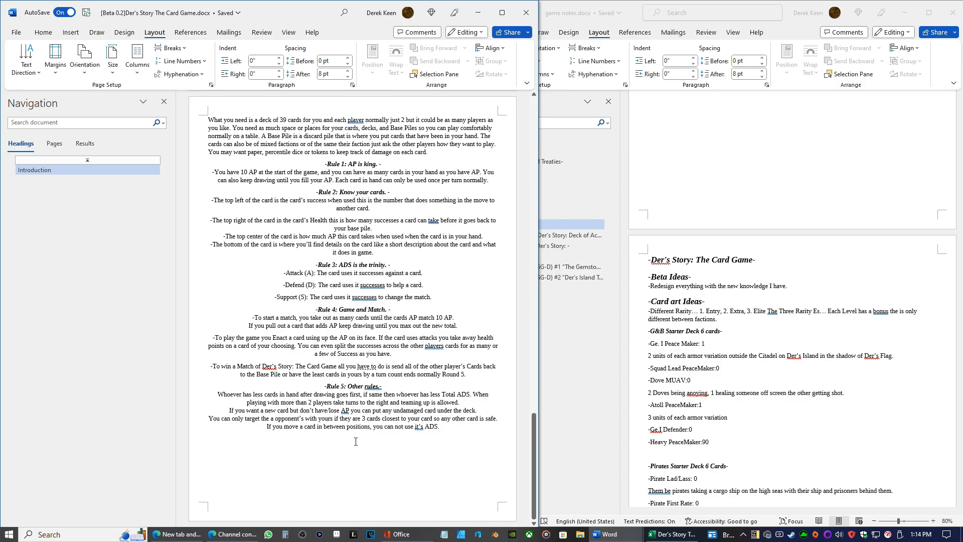
left_click(419, 427)
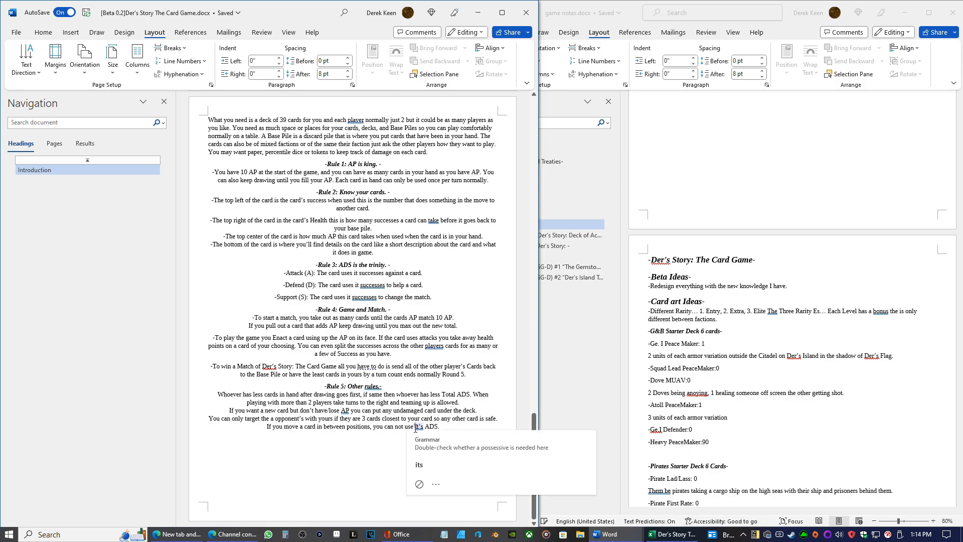
left_click(424, 452)
left_click(395, 426)
left_click(404, 457)
Correct "players" to "players'" under Rule 4 and replace "take" with "have" in the Health line of Rule 2
left_click(431, 346)
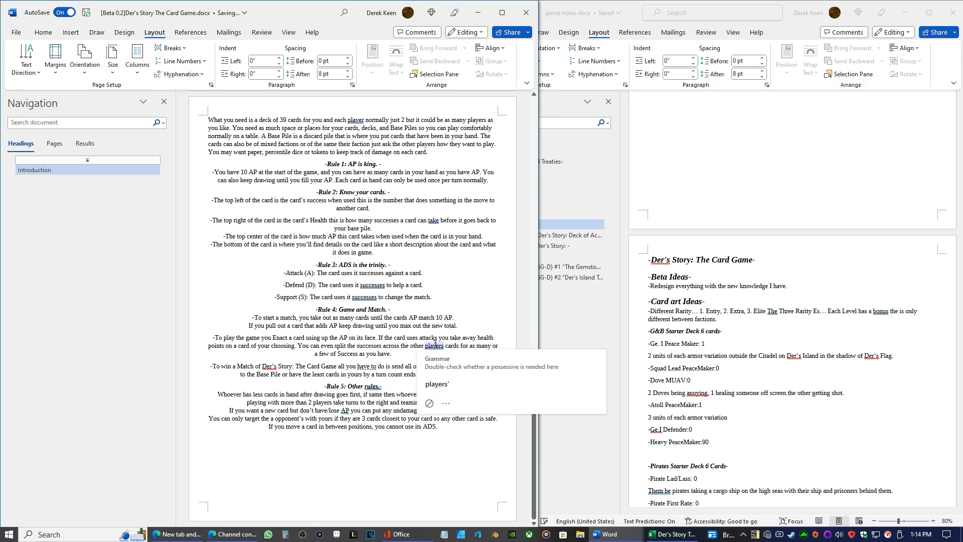
left_click(447, 389)
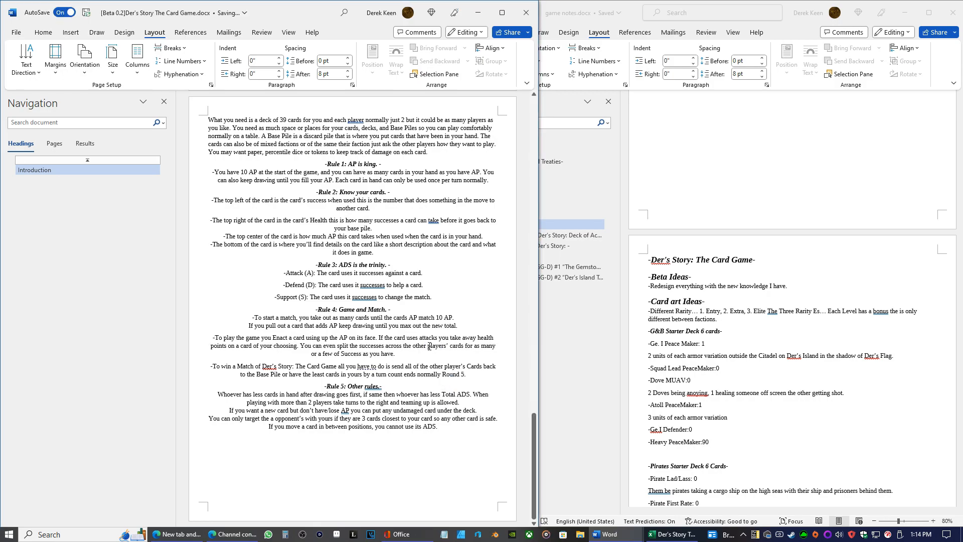
left_click(379, 285)
left_click(434, 221)
left_click(441, 251)
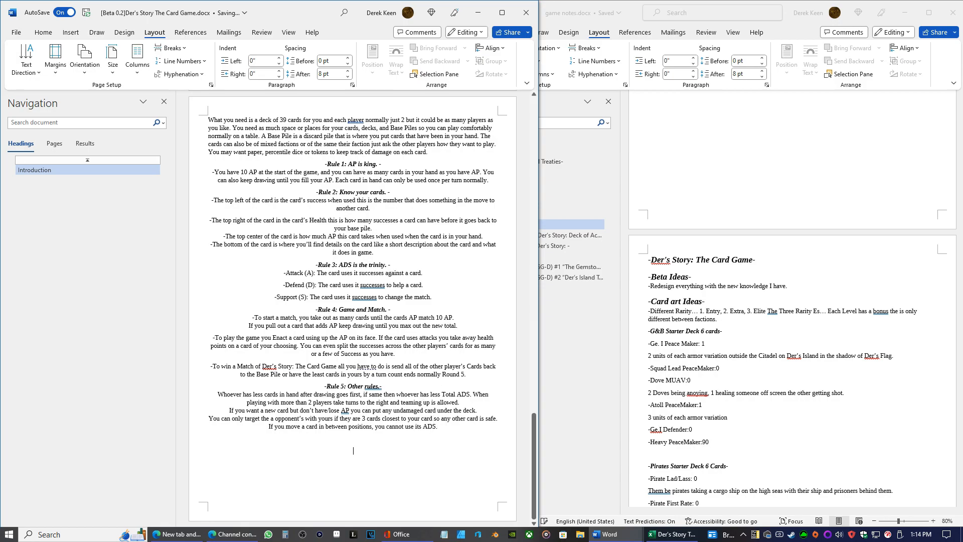
Copy the "-Rule 5: Other rules.-" heading onto the empty line below the last rule
left_click_drag(383, 386, 327, 387)
right_click(341, 387)
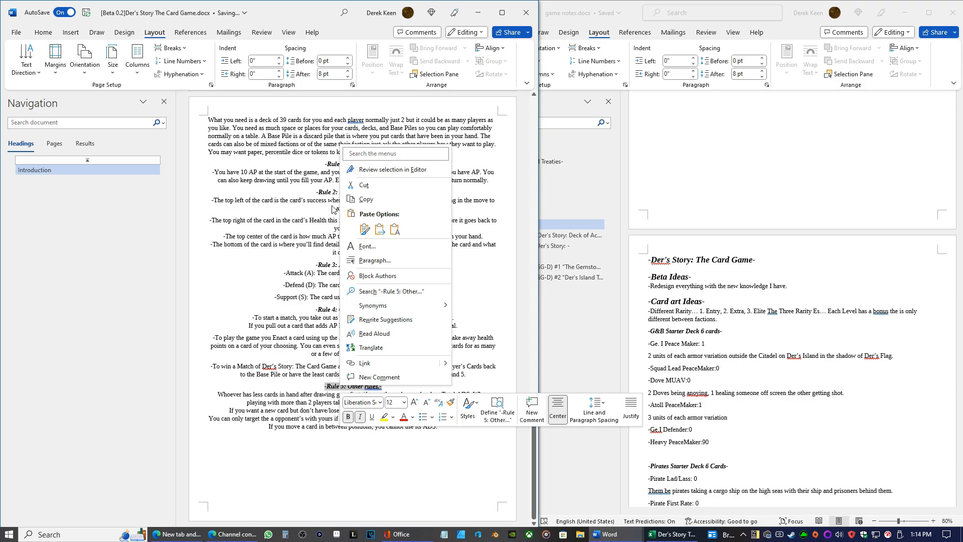
left_click(364, 200)
left_click(357, 465)
right_click(355, 452)
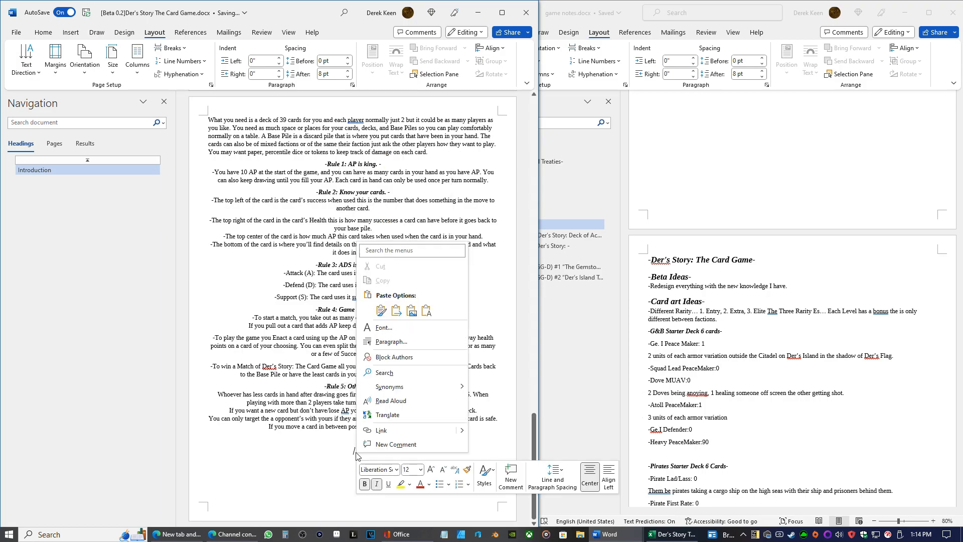
left_click(425, 310)
left_click_drag(364, 451, 380, 453)
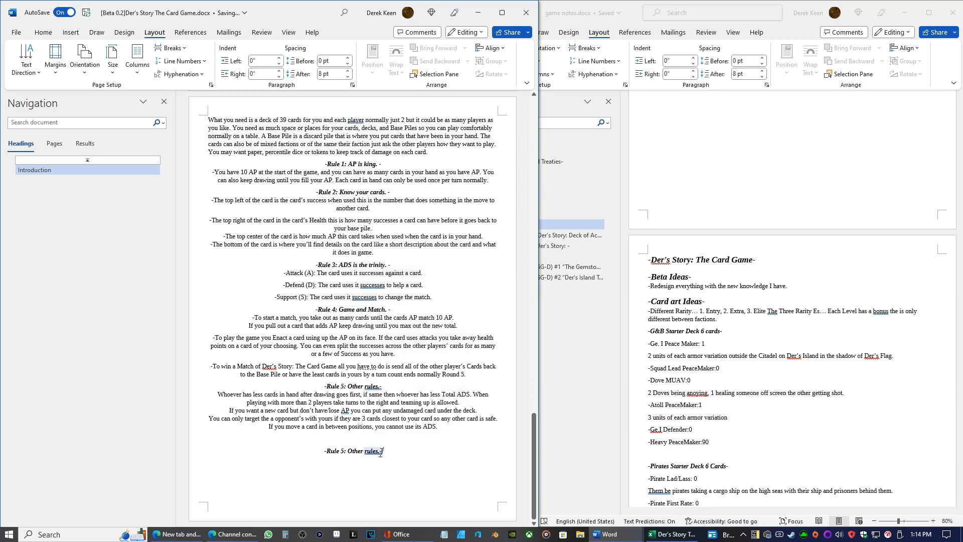
left_click(381, 451)
Add a line above the "What you need" paragraph and paste the copied rule heading there, centred, as plain text
left_click(209, 121)
key("Return")
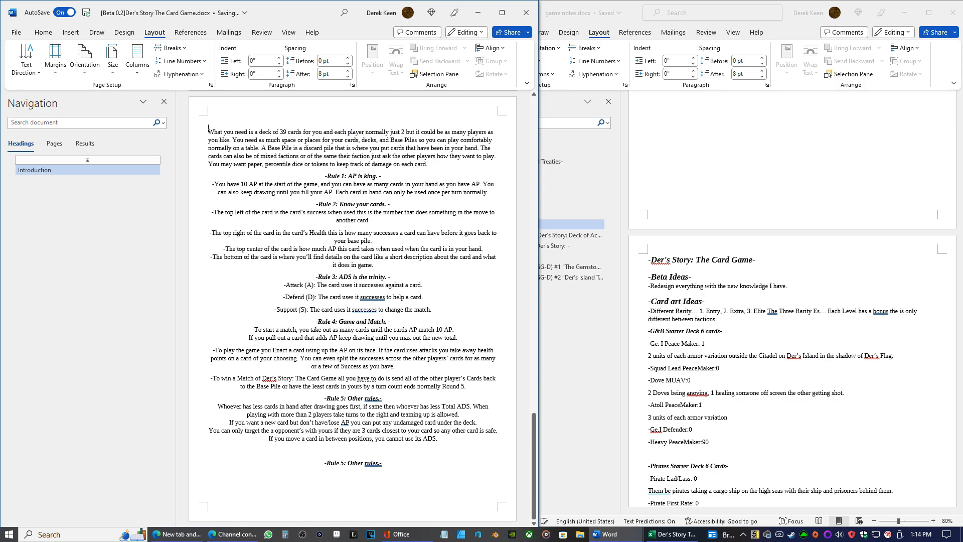
right_click(348, 118)
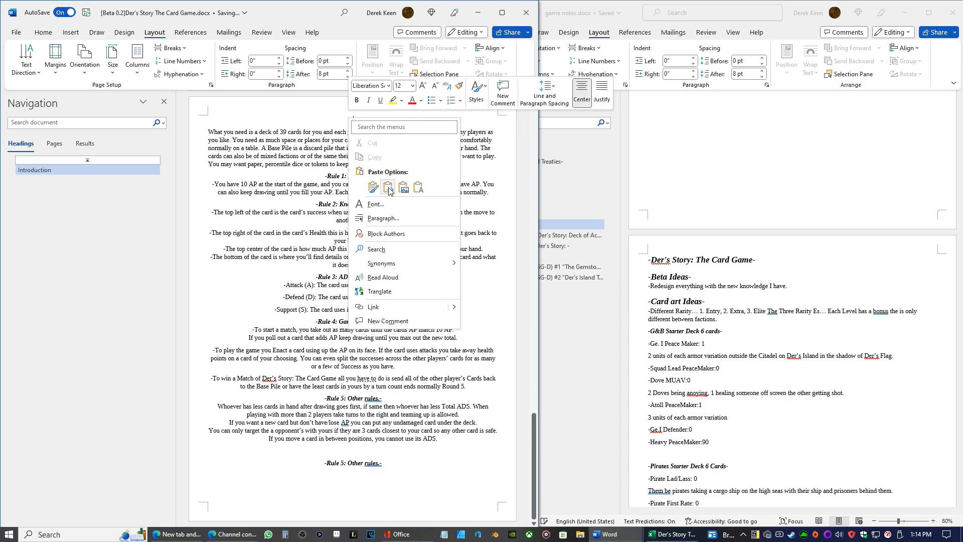
left_click(410, 181)
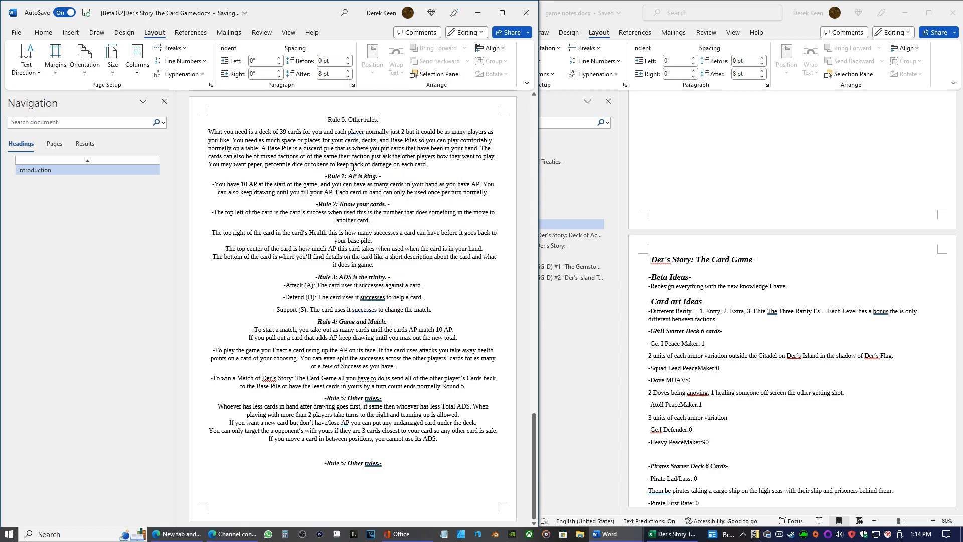
Make the heading pasted above the "What you need" paragraph bold and italic
triple_click(381, 121)
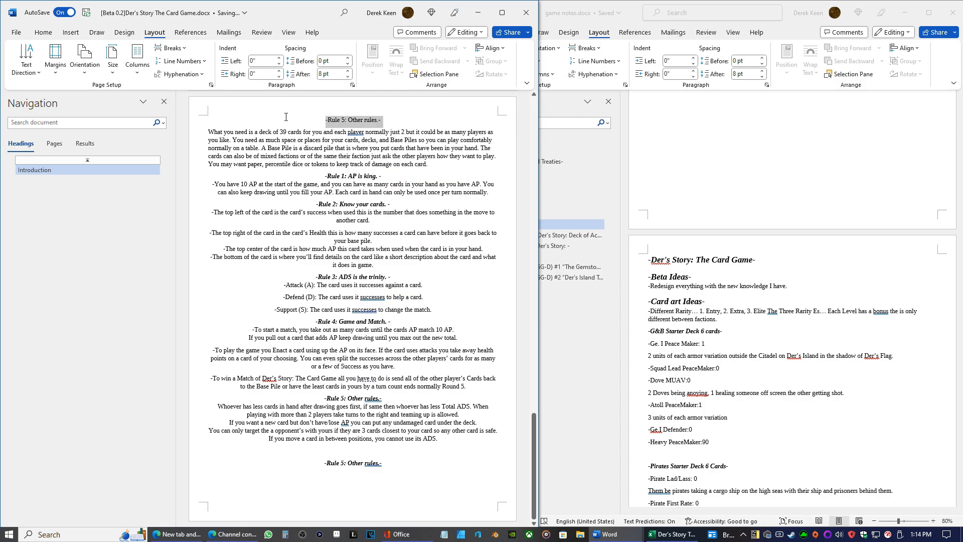
left_click(71, 33)
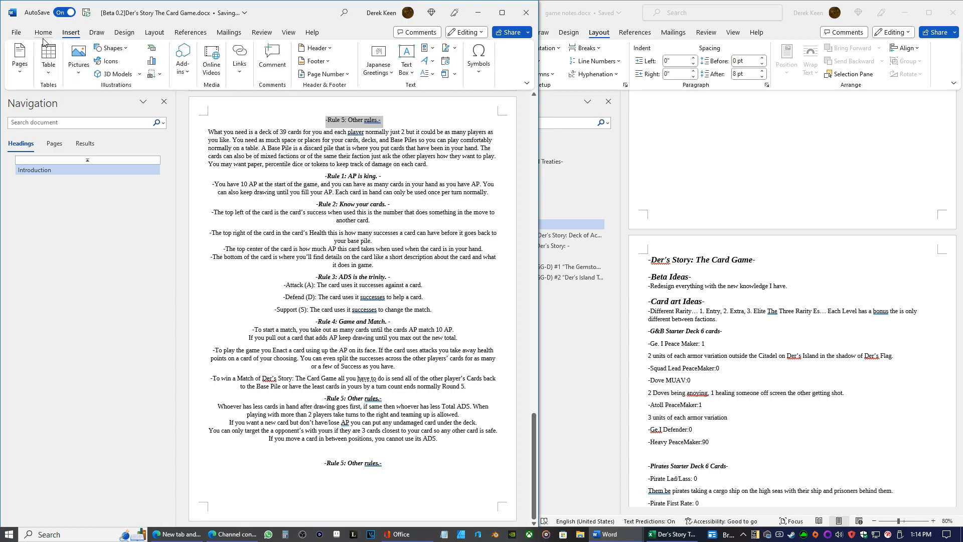
left_click(43, 32)
left_click(87, 60)
left_click(98, 62)
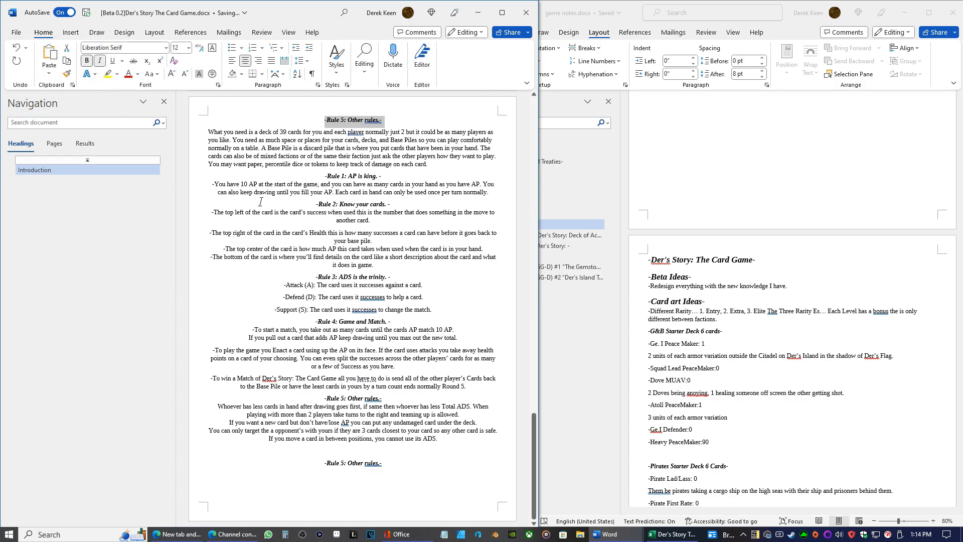
Reword the new heading above the "What you need" paragraph to "-Rule 0: The Basics.-"
left_click(377, 129)
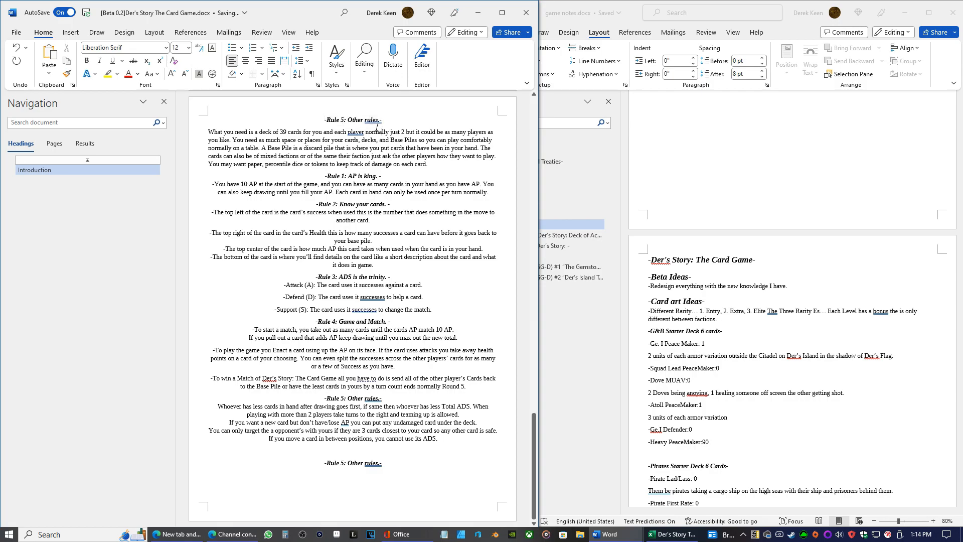
left_click(341, 120)
key("BackSpace")
type("0")
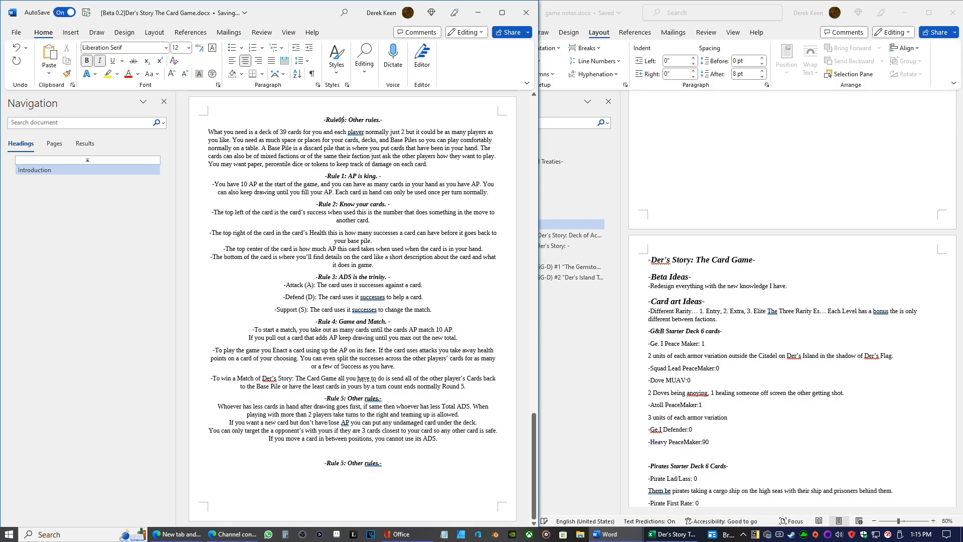
key("BackSpace")
key("Delete")
key("BackSpace")
key("BackSpace")
key("BackSpace")
key("BackSpace")
key("BackSpace")
key("BackSpace")
key("BackSpace")
key("BackSpace")
key("BackSpace")
key("BackSpace")
key("BackSpace")
key("BackSpace")
type("Intro")
key("BackSpace")
key("BackSpace")
key("BackSpace")
key("BackSpace")
key("BackSpace")
type("The basics.")
left_click(365, 119)
key("BackSpace")
type("B")
key("Right")
key("Right")
key("Right")
key("Right")
key("Right")
key("Right")
key("Right")
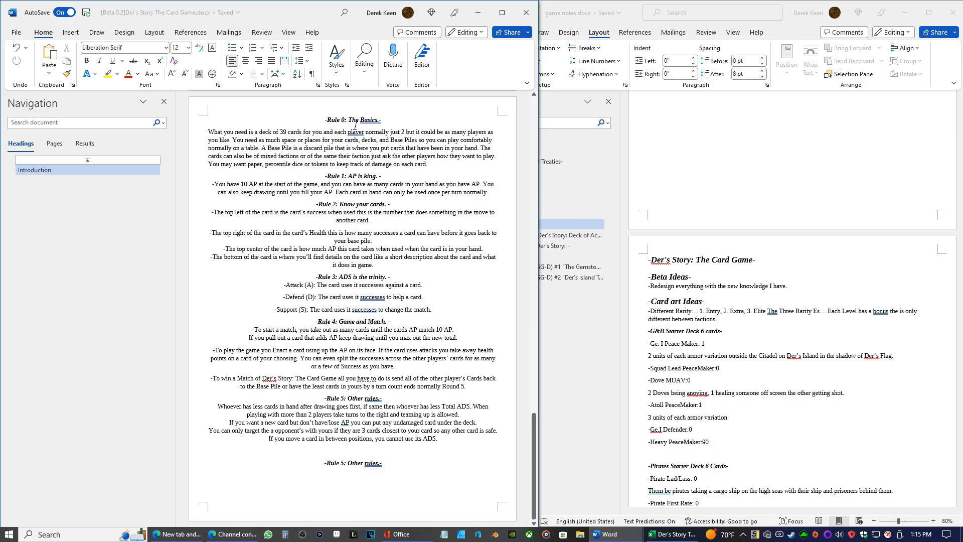
Insert a comma after "each player" in the first sentence of the Rule 0 text
key("Left")
key("Right")
key("Right")
key("Right")
key("Right")
key("Right")
key("Right")
key("Right")
key("Right")
key("Right")
key("Right")
key("Right")
type(",")
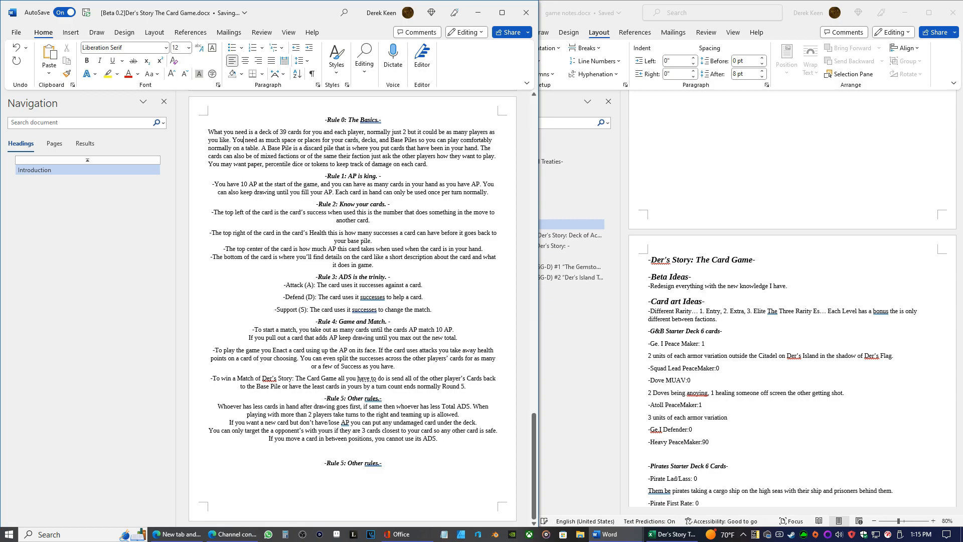
Delete "or places" and "normally on a table" from the sentence about play space in Rule 0
left_click(320, 140)
key("BackSpace")
key("BackSpace")
key("BackSpace")
key("BackSpace")
key("BackSpace")
key("BackSpace")
key("BackSpace")
key("BackSpace")
key("BackSpace")
key("BackSpace")
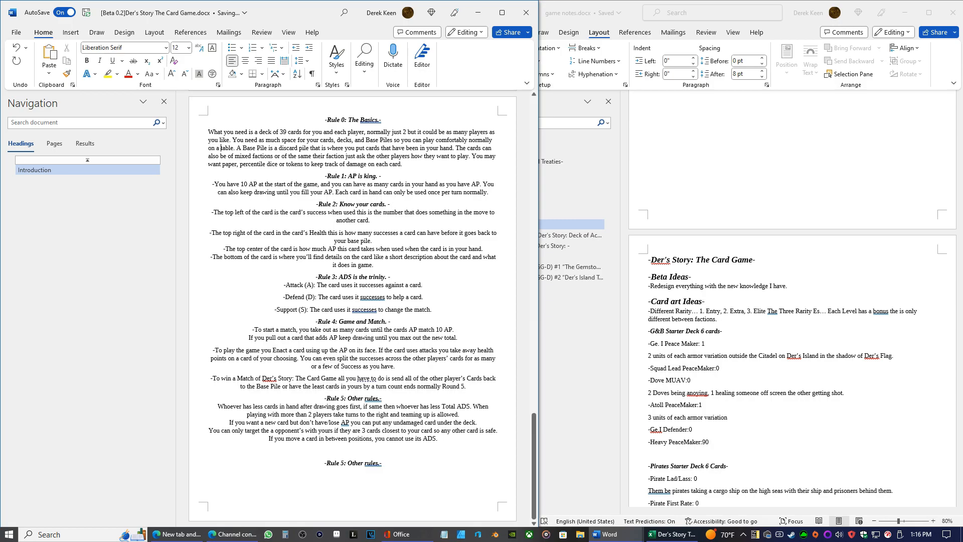
key("BackSpace")
key("BackSpace")
key("BackSpace")
key("BackSpace")
key("BackSpace")
key("BackSpace")
key("BackSpace")
key("BackSpace")
key("BackSpace")
key("BackSpace")
key("BackSpace")
key("BackSpace")
key("BackSpace")
key("BackSpace")
key("BackSpace")
key("BackSpace")
key("BackSpace")
key("BackSpace")
key("BackSpace")
key("BackSpace")
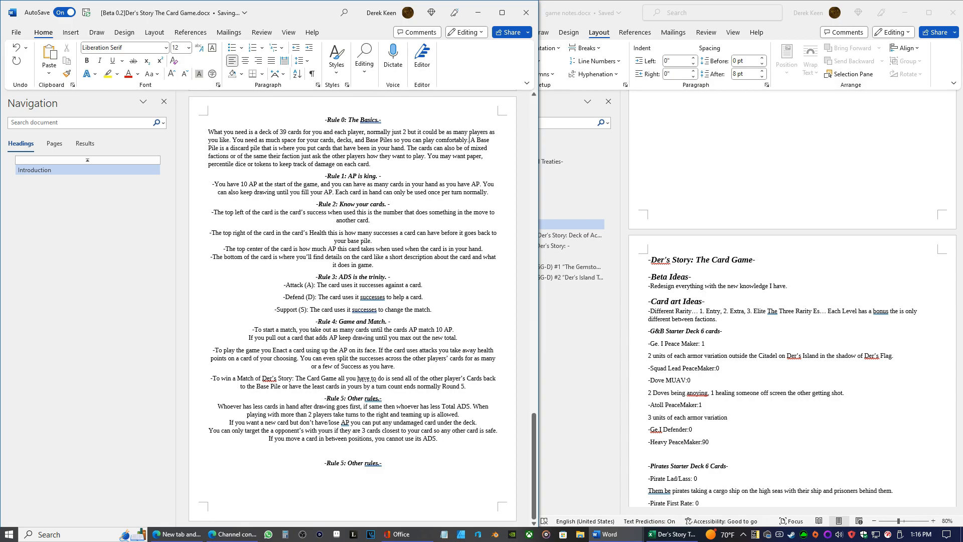
Start new lines in the Rule 0 text at "A Base Pile is a discard pile" and at "The cards can also be"
key("shift+Return")
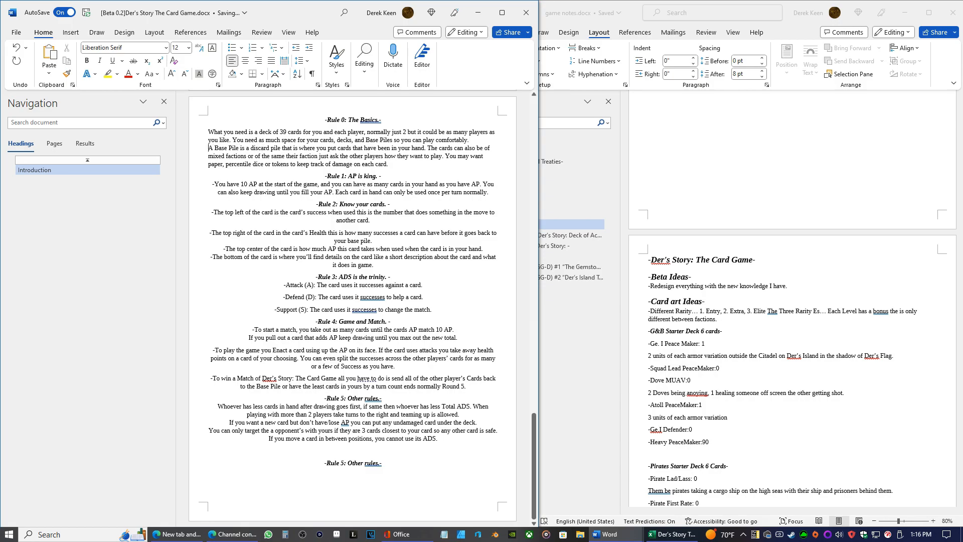
key("Up")
key("Down")
key("Down")
key("Right")
key("Right")
key("Right")
key("Right")
key("Right")
key("Right")
key("Right")
key("Right")
key("Right")
key("Right")
key("Right")
key("Right")
key("Right")
key("Right")
key("Right")
key("Right")
key("Right")
key("Right")
left_click(428, 148)
key("Return")
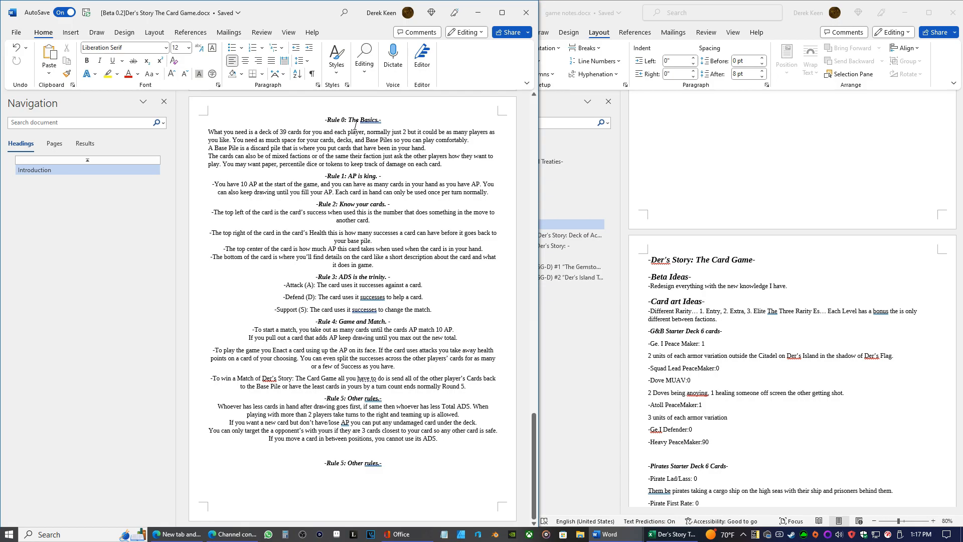
Switch to the card list workbook in Excel, look through the starter deck tables, and return to the rules document
left_click(670, 535)
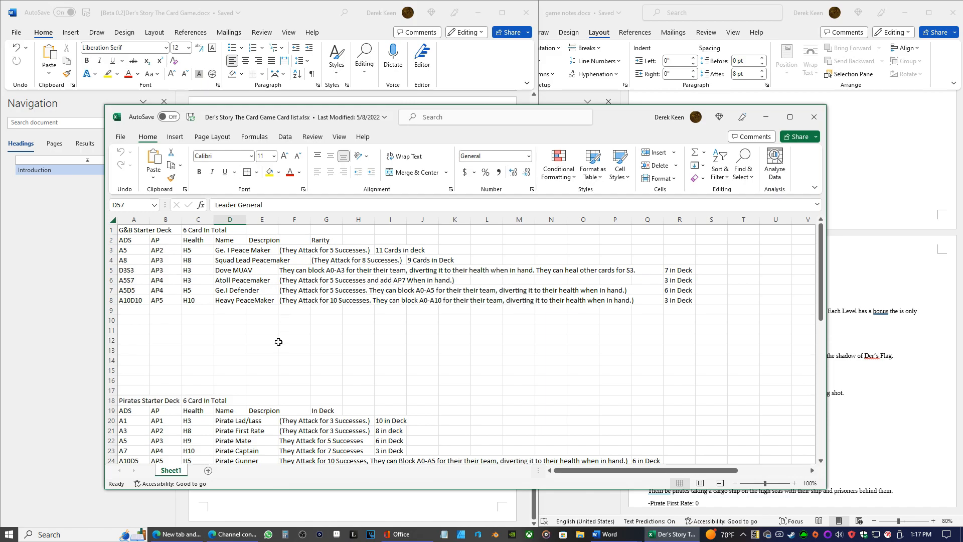
scroll(274, 338, "down", 1)
scroll(272, 337, "down", 17)
scroll(266, 332, "up", 5)
scroll(269, 336, "up", 13)
left_click(766, 117)
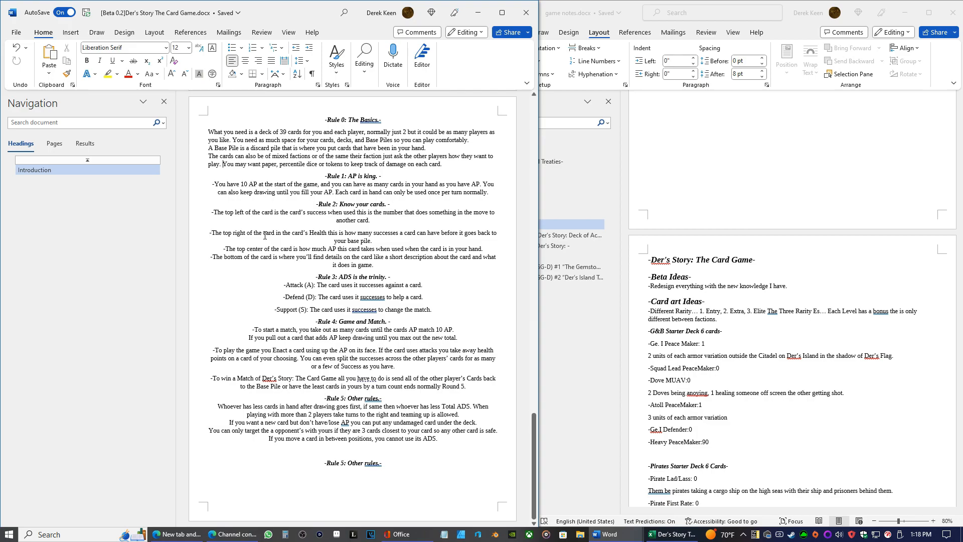
Start a new line at "You can also keep drawing" in the Rule 1 text
left_click(486, 183)
key("Return")
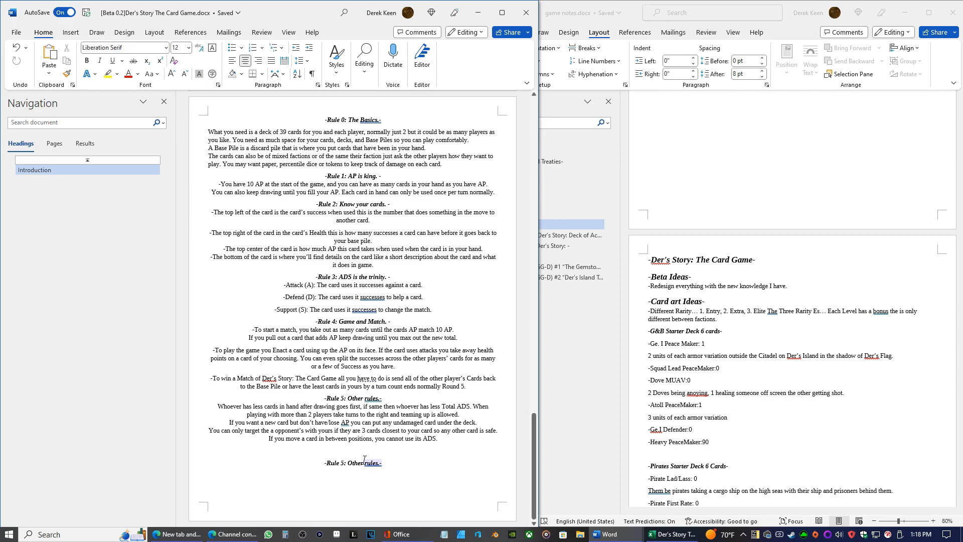
Renumber the copied heading below the last rule as Rule 6 and clear its "Other rules" title
left_click(344, 462)
key("BackSpace")
type("6")
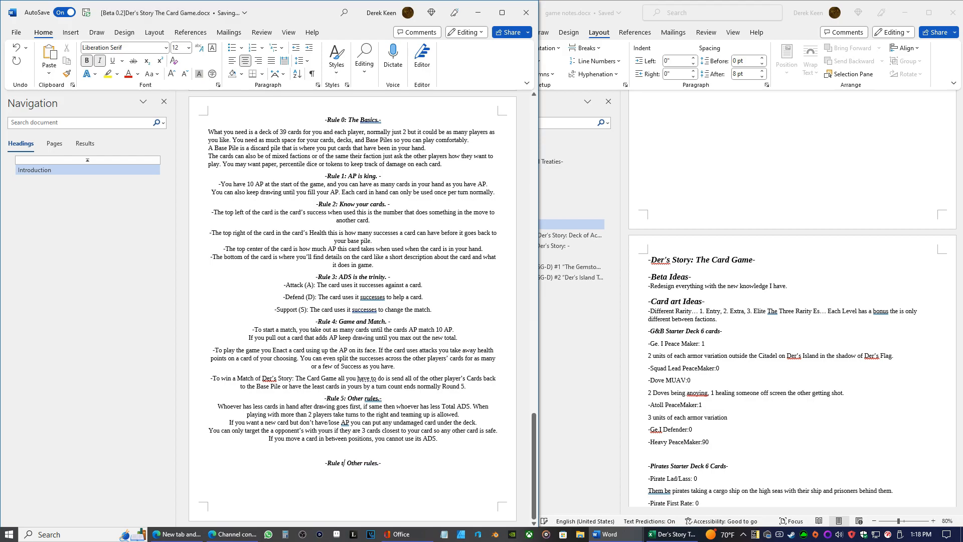
key("BackSpace")
type("6")
key("BackSpace")
key("BackSpace")
key("BackSpace")
key("BackSpace")
key("BackSpace")
key("BackSpace")
key("BackSpace")
key("BackSpace")
key("BackSpace")
key("BackSpace")
key("BackSpace")
key("BackSpace")
Copy "1. Entry, 2. Extra, 3. Elite The Three Rarity Es…" from the game notes into the Rule 6 heading, ending with a dash
left_click(827, 316)
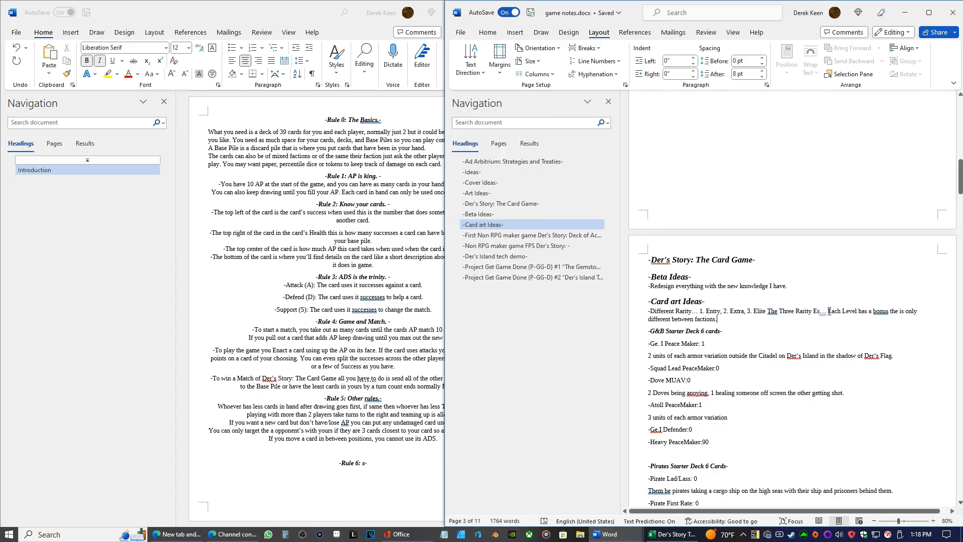
left_click_drag(828, 314, 699, 310)
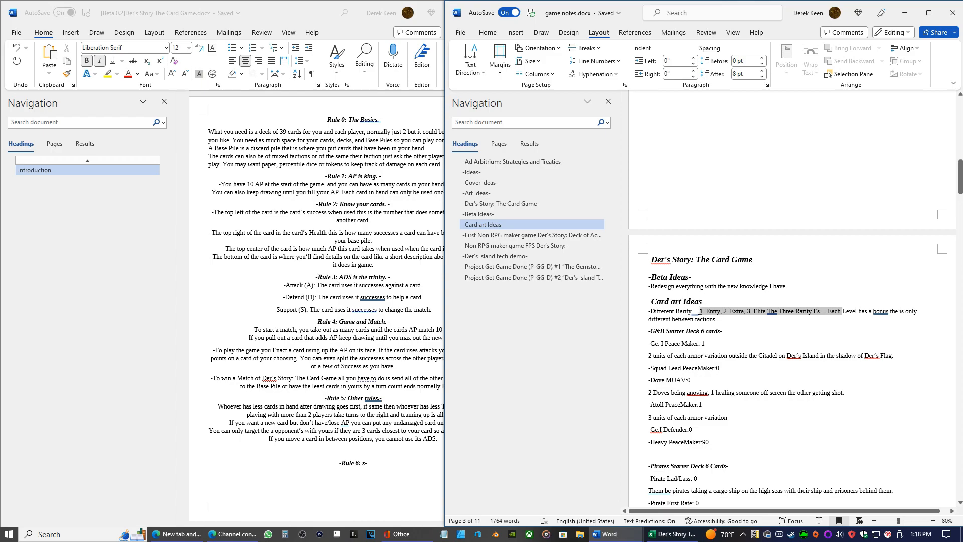
right_click(703, 311)
left_click(716, 141)
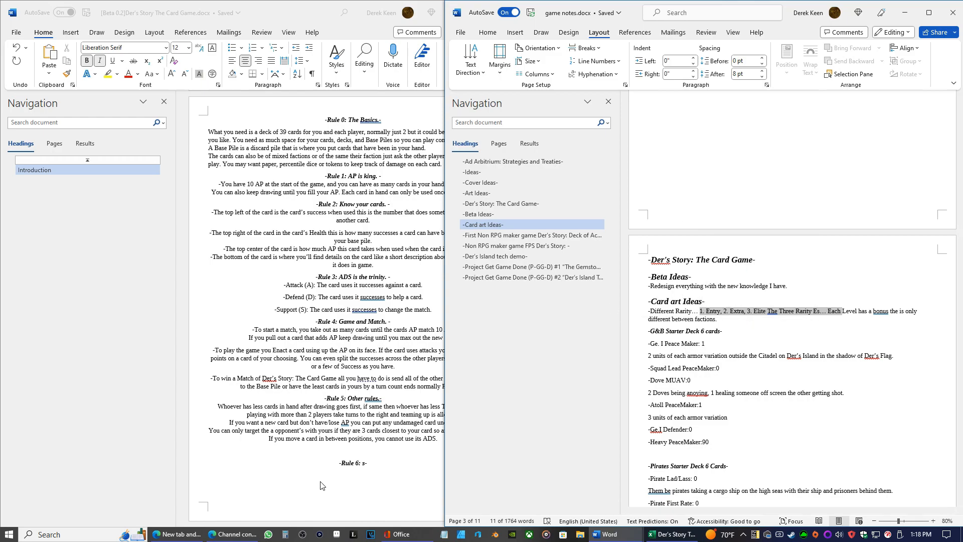
left_click(365, 462)
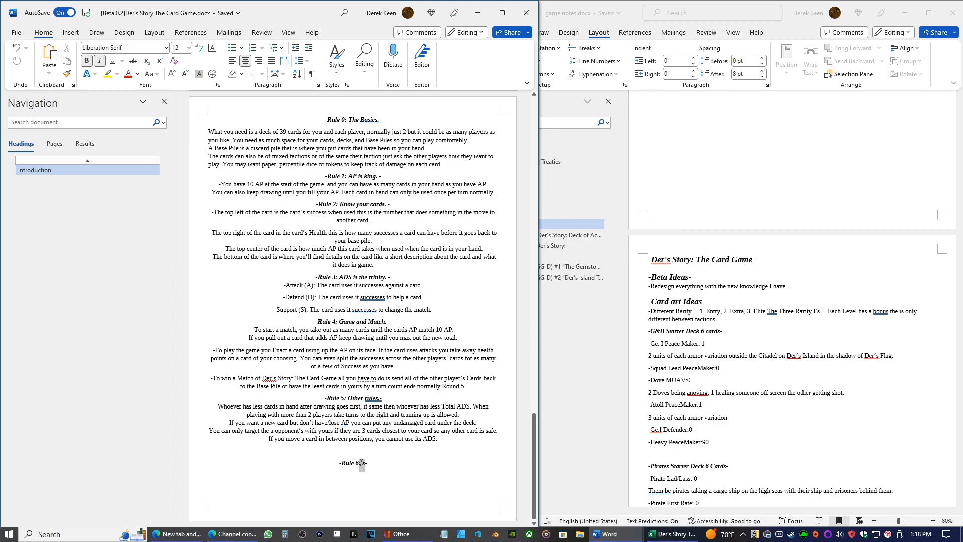
right_click(365, 462)
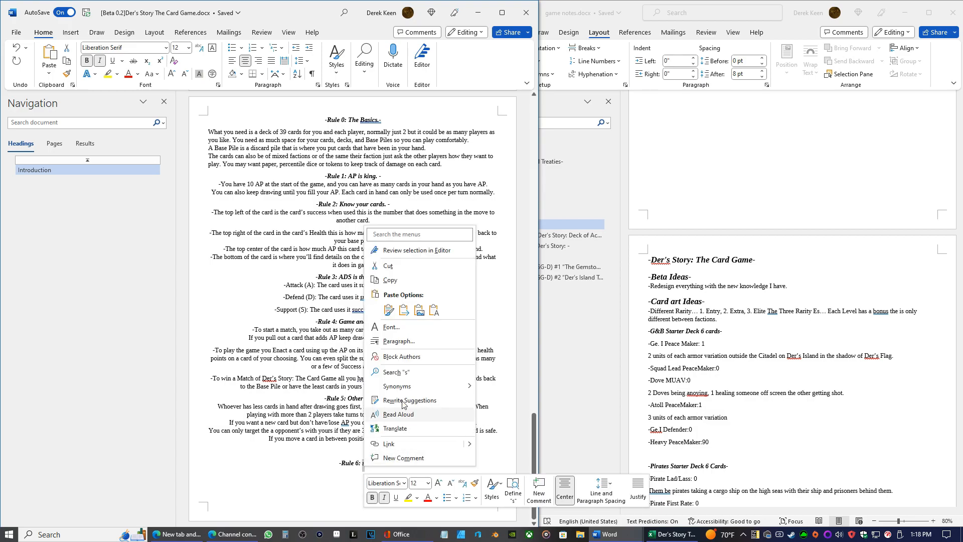
left_click(437, 306)
type("-")
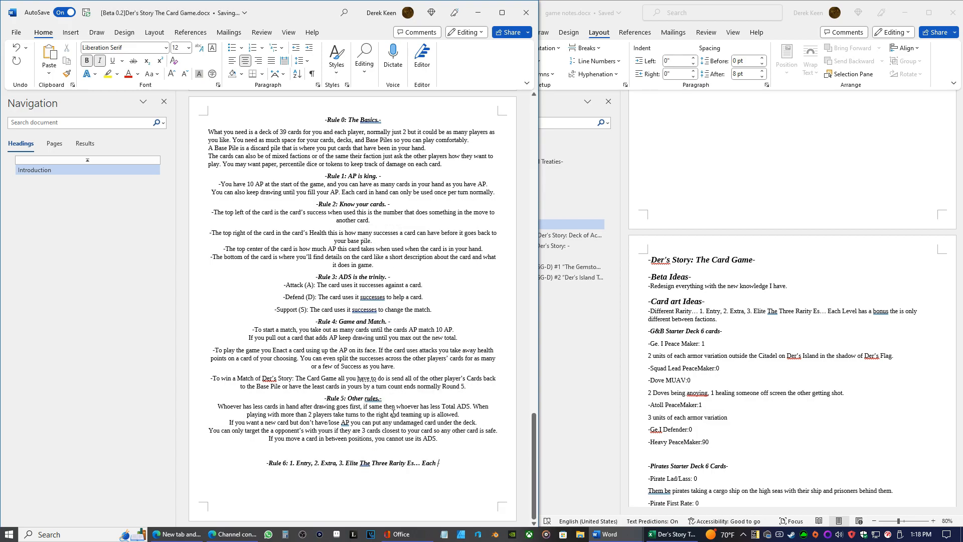
key("BackSpace")
key("BackSpace")
key("BackSpace")
key("BackSpace")
key("BackSpace")
key("BackSpace")
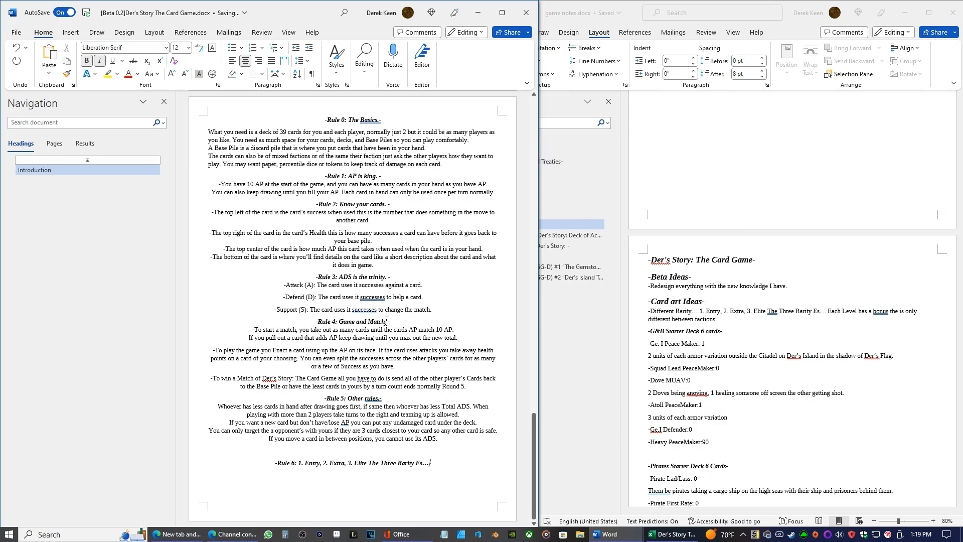
type("-")
Capitalise the Rule 3 heading as "ADS is The Trinity."
key("BackSpace")
type("T")
key("Delete")
type("T")
Capitalise "Rules" in the Rule 5 heading so it reads "Other Rules."
key("Left")
key("Left")
key("Left")
key("Up")
key("Up")
key("Up")
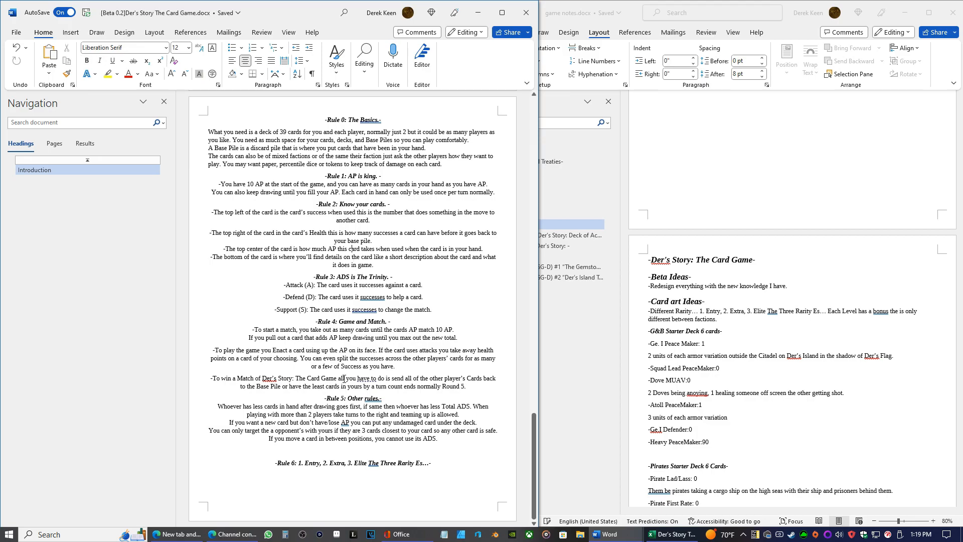
key("Up")
key("Up")
key("Down")
key("Down")
key("Down")
key("Down")
key("Down")
key("Down")
key("Down")
key("Down")
key("Down")
key("Down")
key("Down")
key("Up")
key("Delete")
type("R")
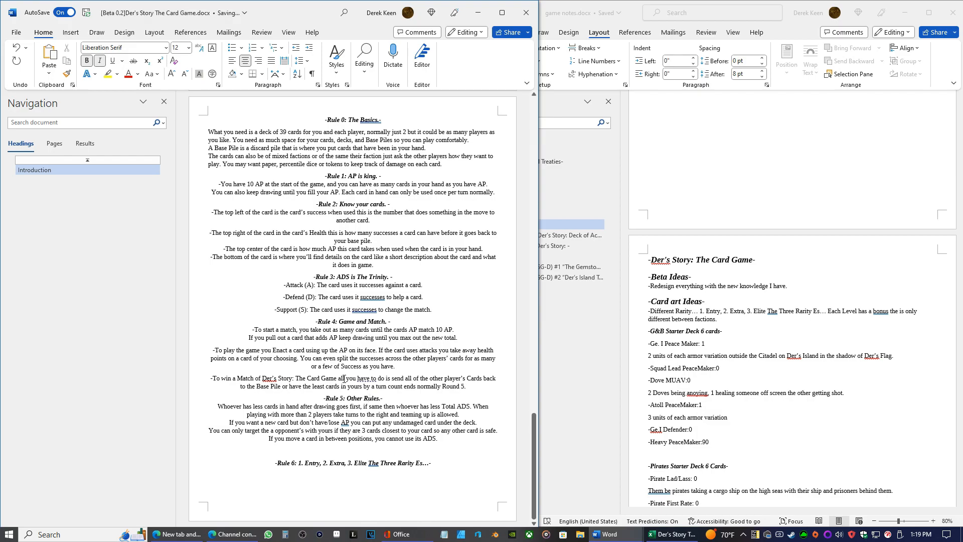
Add a space before the closing dashes of the Rule 5 and Rule 6 headings and a comma after "Elite" in Rule 6
key("Down")
key("Down")
key("Up")
key("Up")
key("BackSpace")
key("Right")
key("Down")
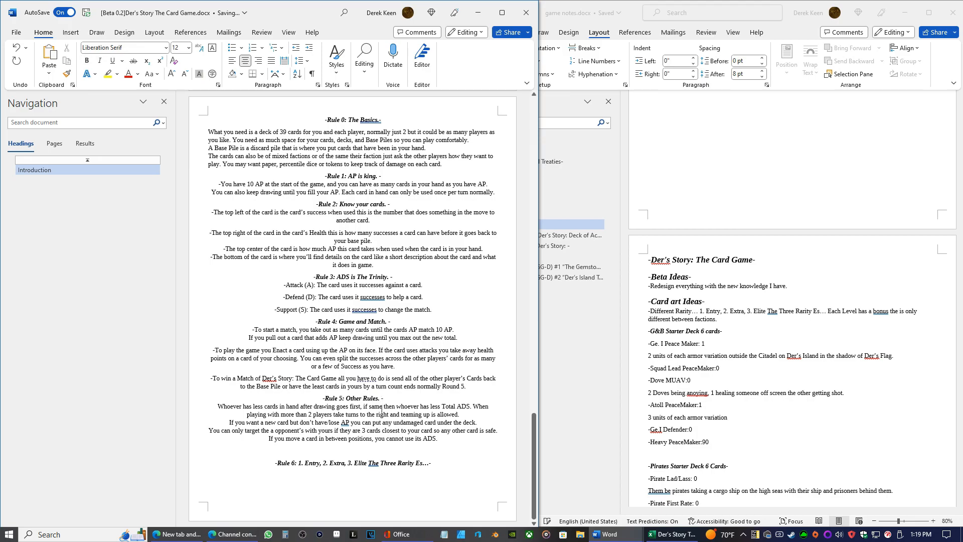
key("Down")
key("Down")
key("BackSpace")
type(", ")
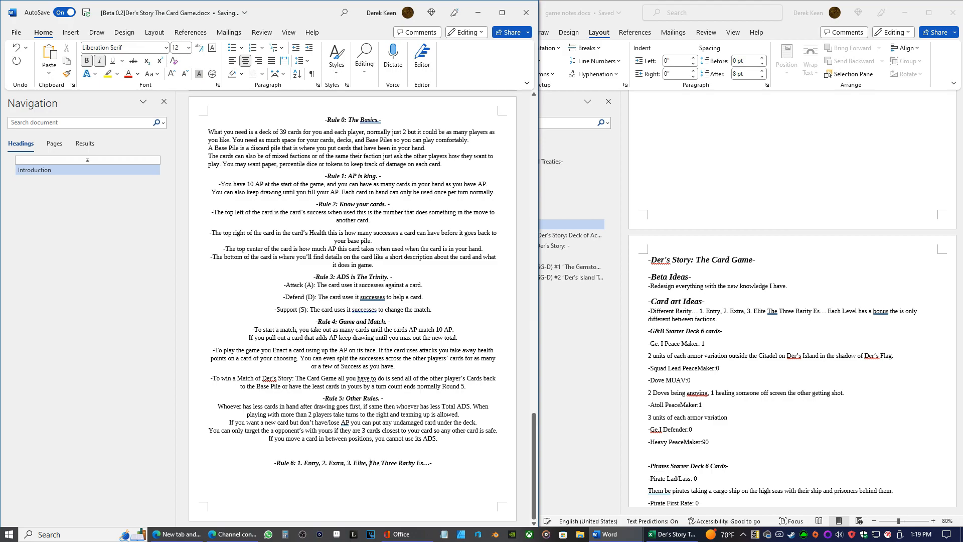
type("-")
Insert the word "Level" before the numbers of the Entry, Extra and Elite rarities in the Rule 6 heading
left_click(297, 462)
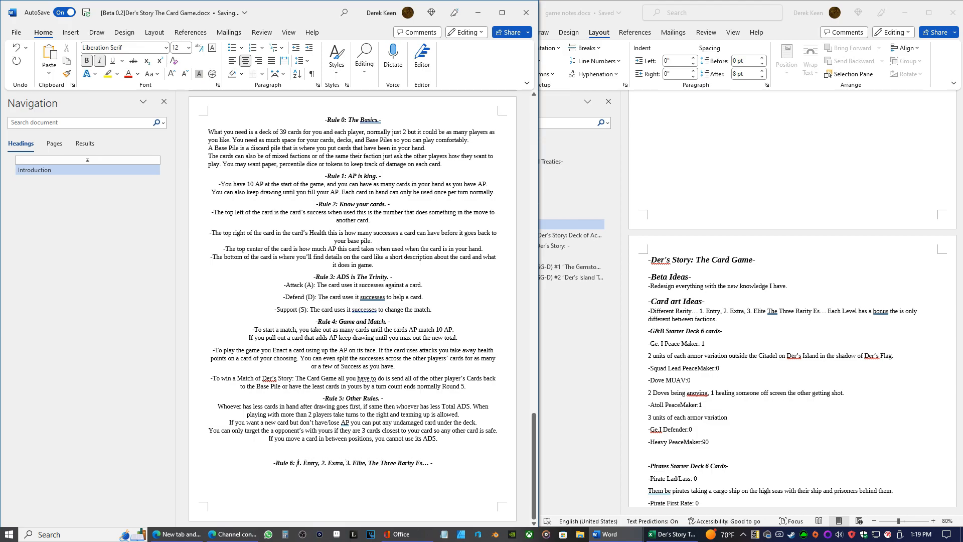
type("Level 1. Entry, Leve")
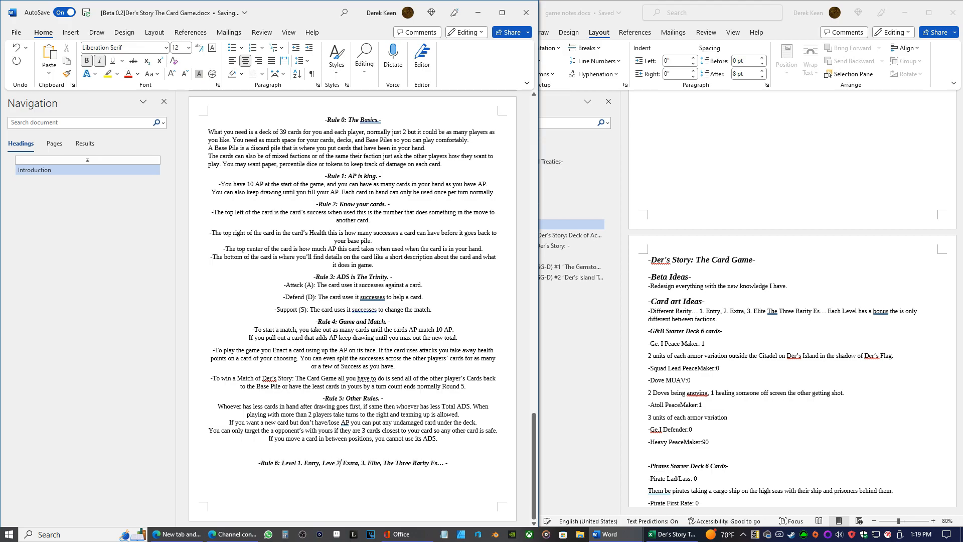
left_click(358, 462)
type("Level")
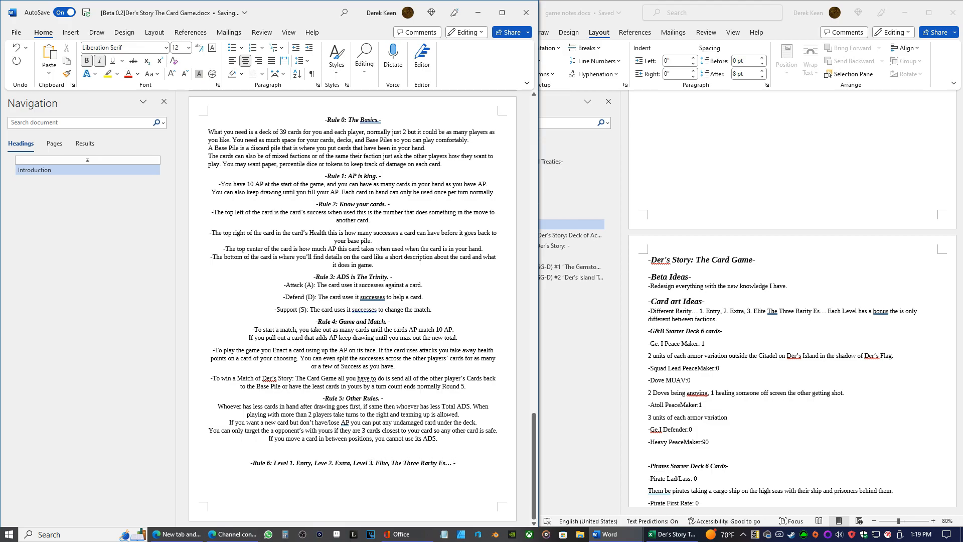
Shorten the Rule 6 heading's wording to "Levels 1. Entry, 2. Extra, 3. Elite," with a single leading "Levels"
key("Left")
type("s")
key("BackSpace")
key("BackSpace")
key("BackSpace")
key("BackSpace")
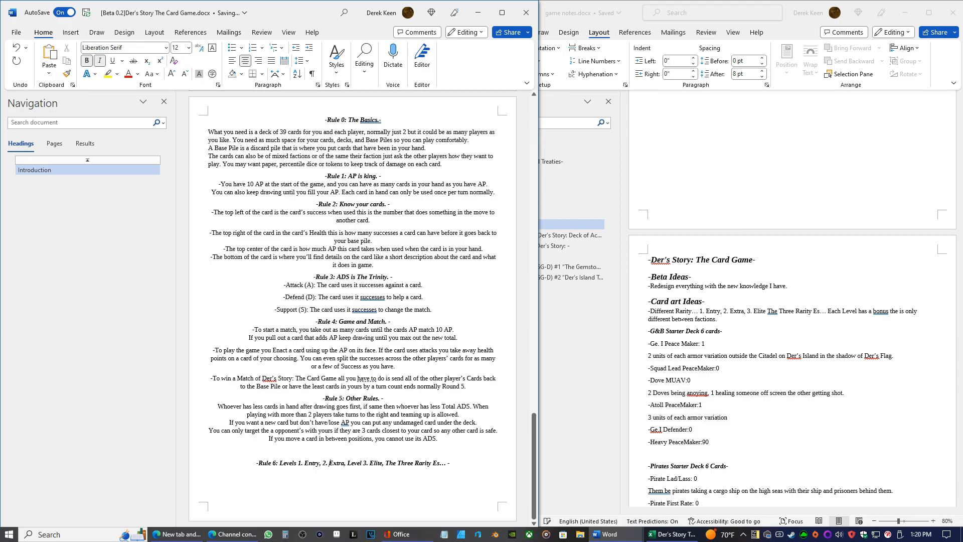
key("BackSpace")
key("BackSpace")
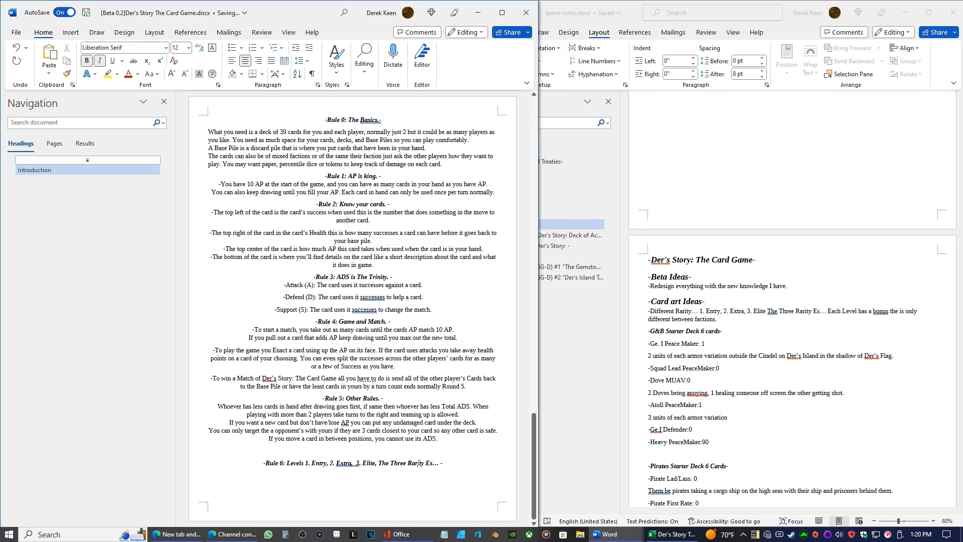
key("BackSpace")
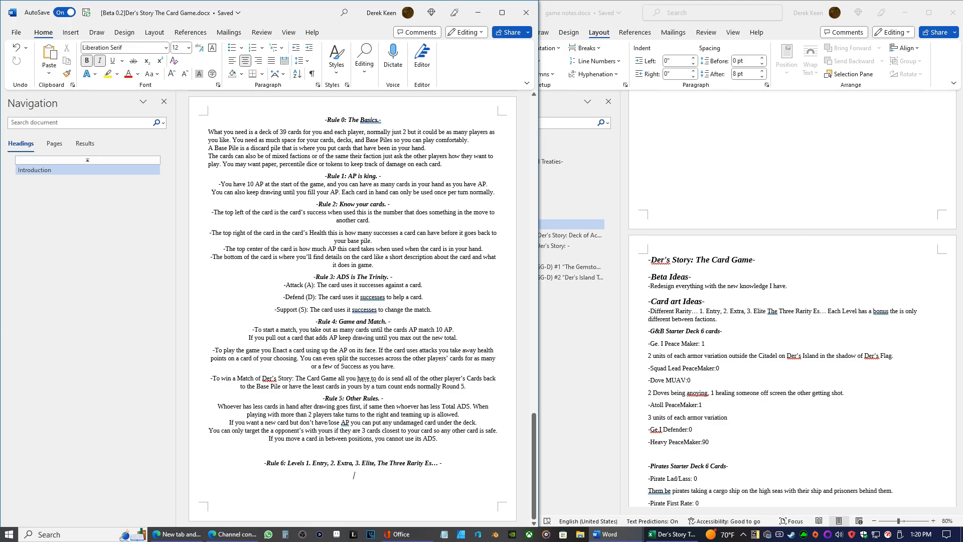
Add a "G&B" line under the rarity heading and change its "Rule 6:" label to "Optional Rule:"
key("Return")
type("G&B")
type("Optional")
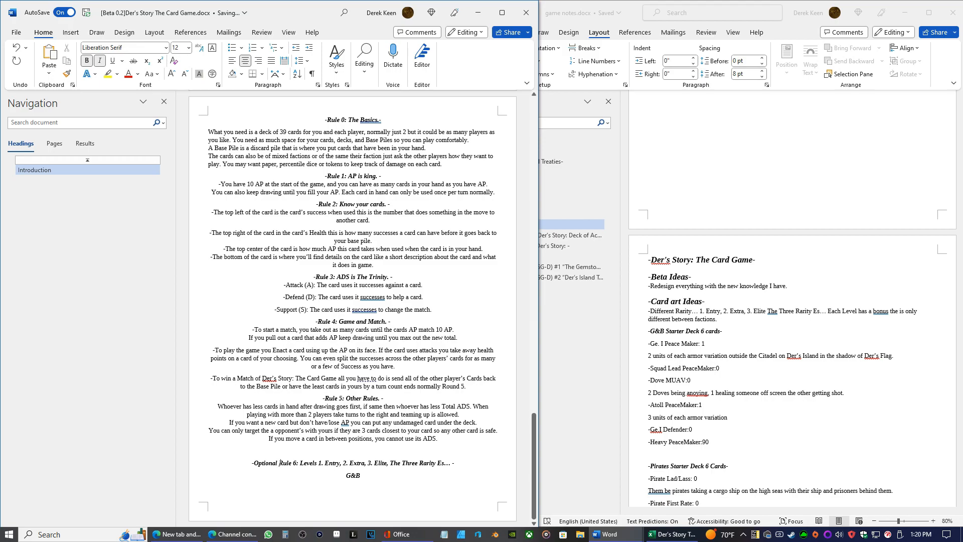
key("BackSpace")
key("BackSpace")
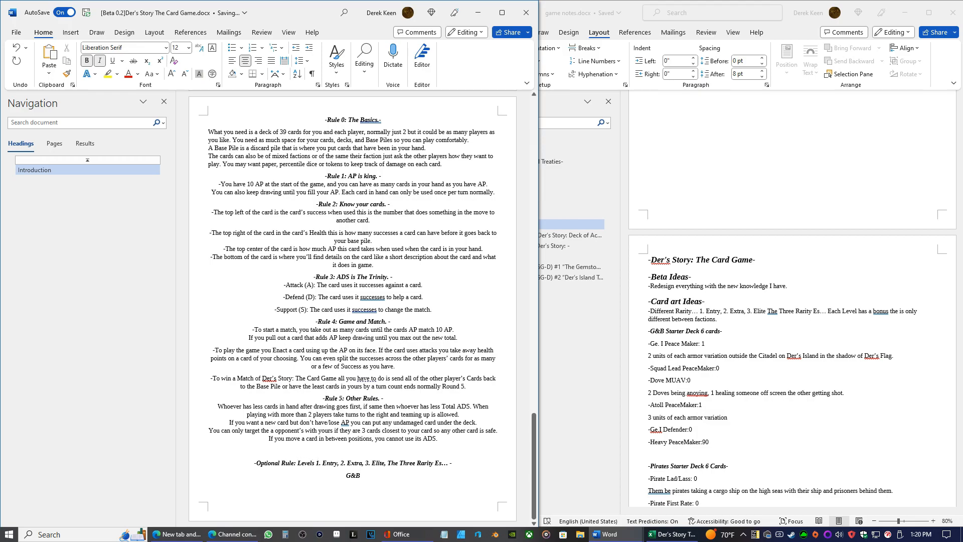
Insert a page break before the Optional Rule heading to move it onto its own page
left_click(257, 460)
left_click(72, 35)
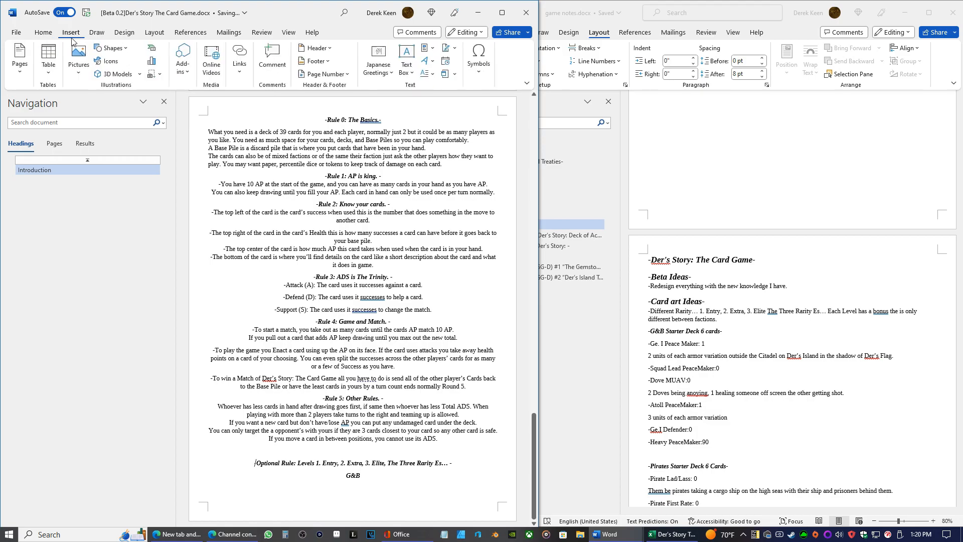
left_click(43, 32)
left_click(70, 32)
left_click(20, 60)
left_click(64, 115)
scroll(222, 213, "down", 10)
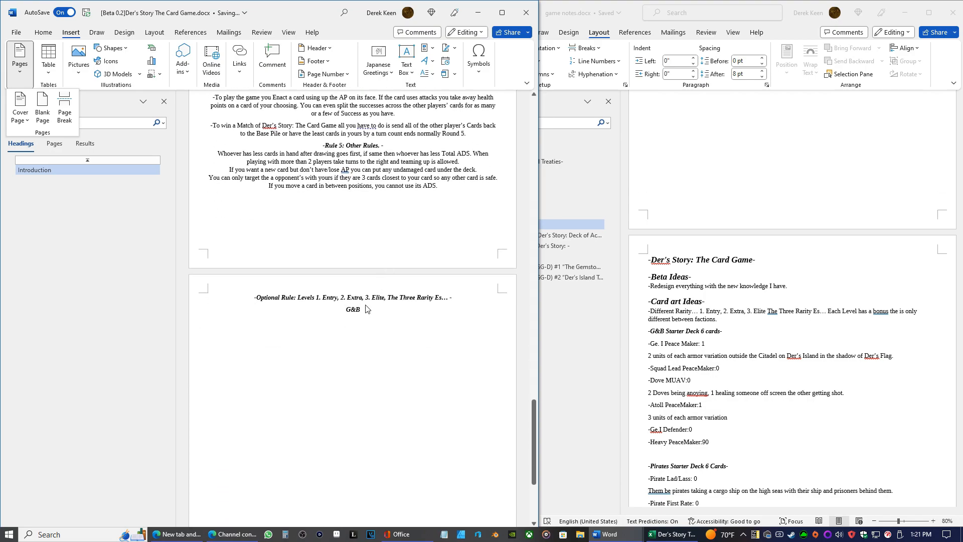
Number the optional rule heading so it reads "Optional Rule 1:"
left_click(296, 297)
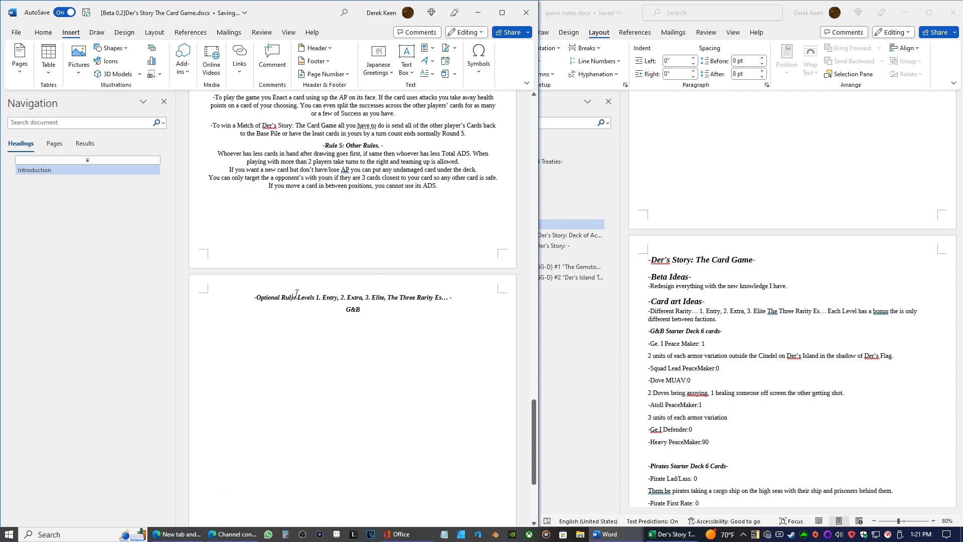
type("1")
left_click(293, 297)
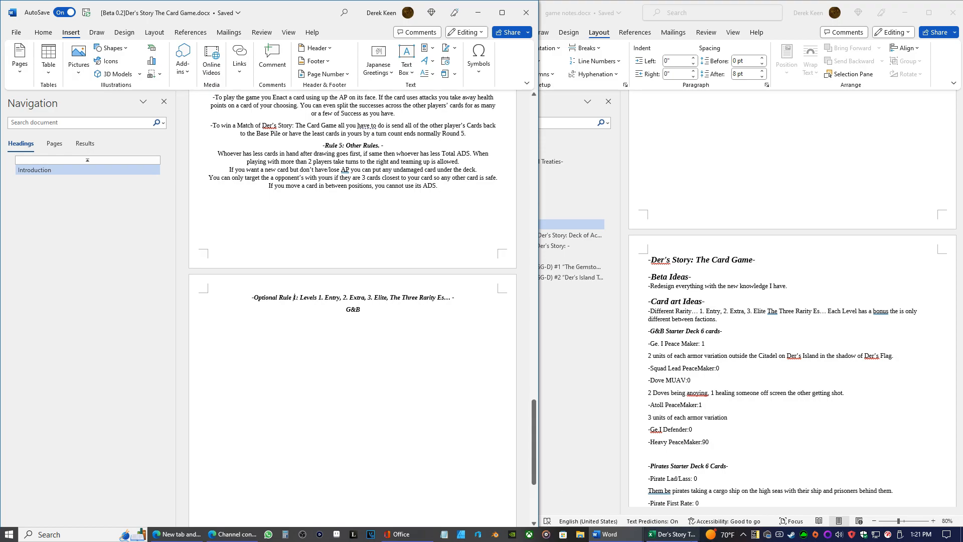
Check the factions in the Excel card list, and add the lines "Pirates", "UOP" and "EC" below "G&B" in the Word rules document
left_click(671, 534)
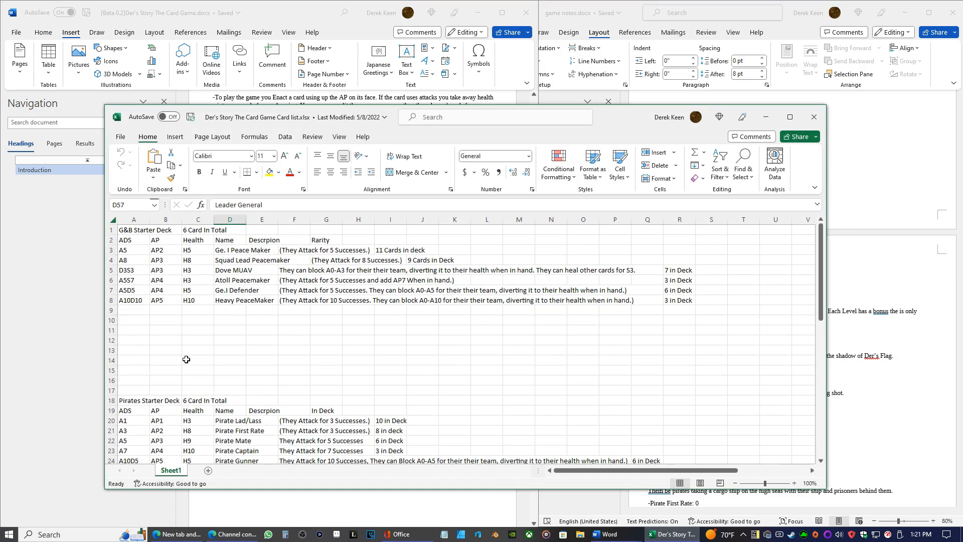
left_click(766, 117)
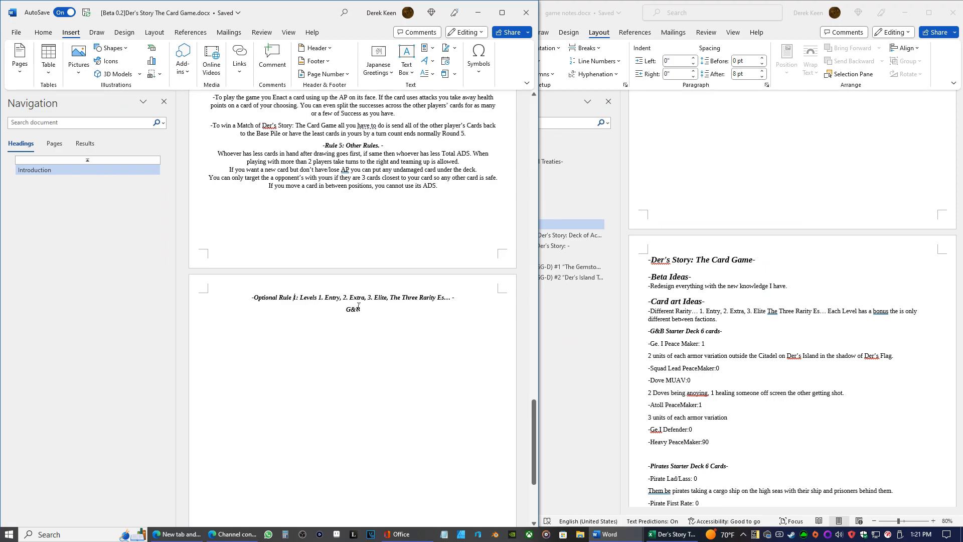
key("Return")
type("P")
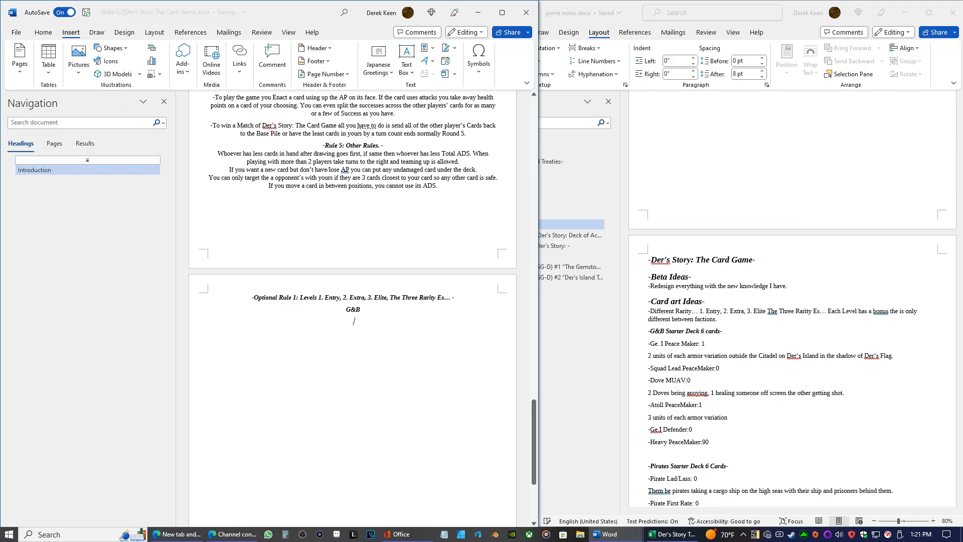
type("irates")
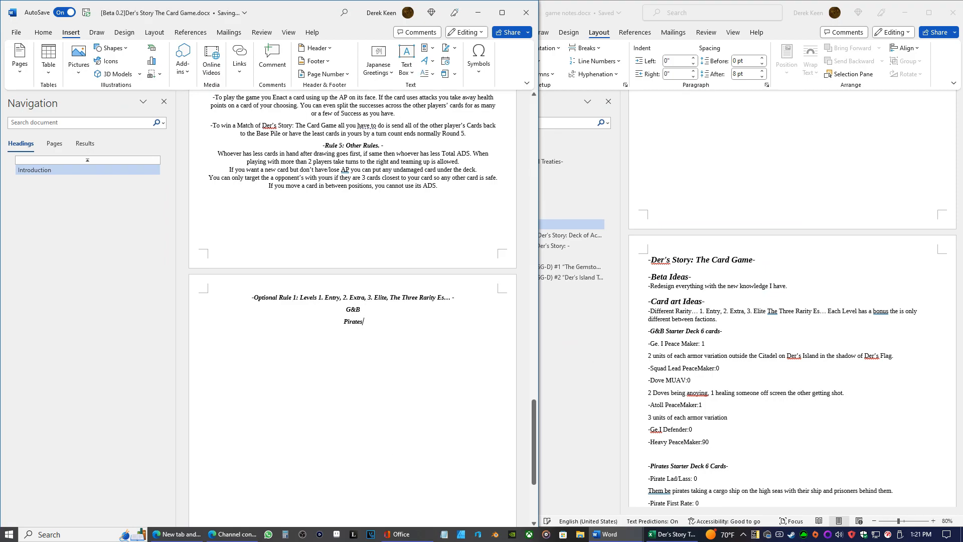
key("Return")
type("UOP ")
type("EC")
Check the Unity of Nations abbreviation in the Excel card list and correct "UOP" to "UON" in the Word rules document
left_click(672, 534)
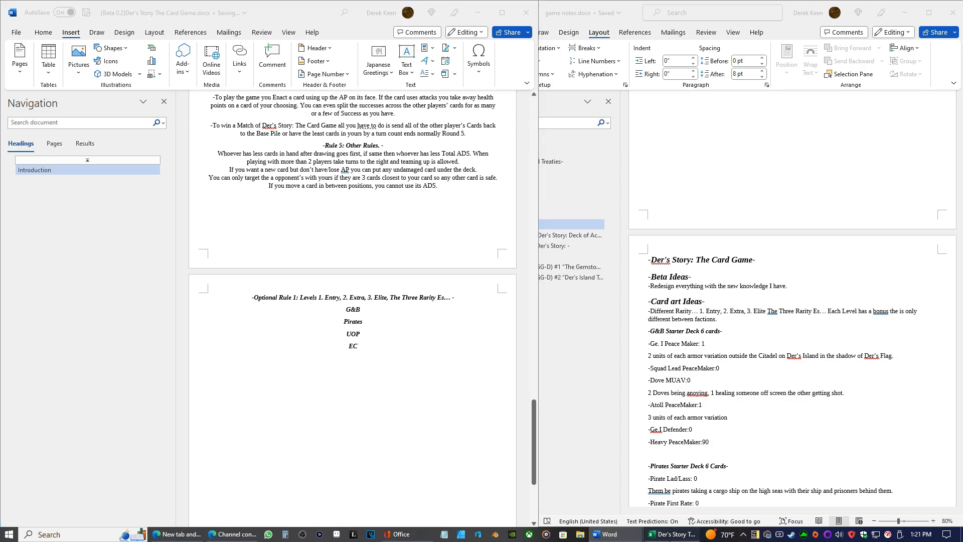
scroll(367, 295, "down", 5)
scroll(367, 296, "up", 6)
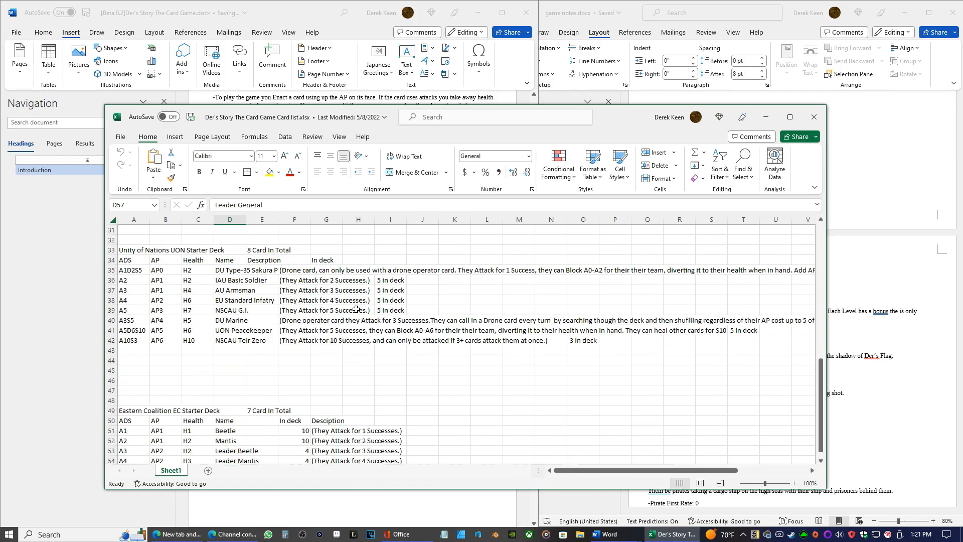
left_click(765, 116)
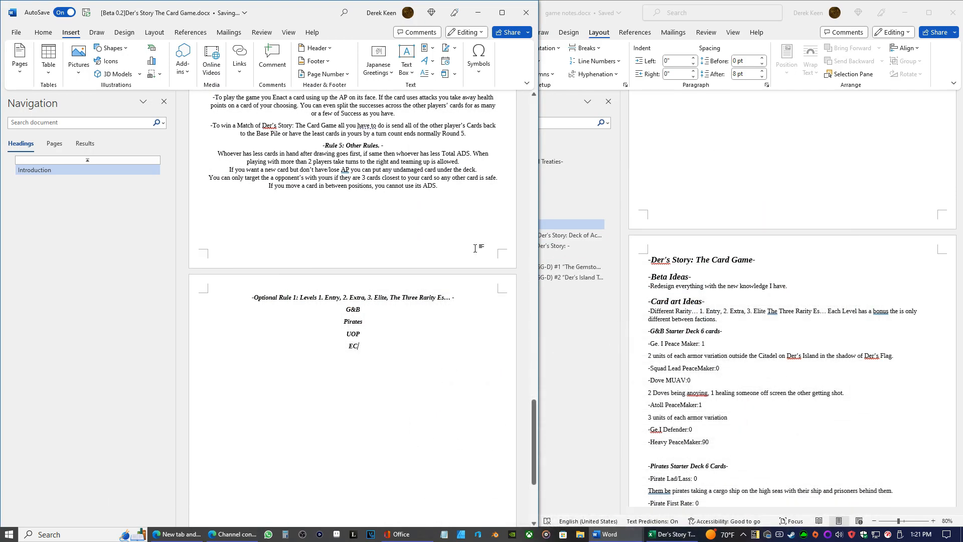
left_click(361, 334)
key("BackSpace")
type("N")
Turn the G&B line into the subheading "-G&B Levels-" with dashes at both ends
key("Left")
key("Left")
key("Right")
type("-")
left_click(346, 309)
type("-")
key("End")
key("BackSpace")
type("Levels-")
Turn the Pirates line into the subheading "-Pirates Level -"
key("Home")
type("-")
left_click(363, 321)
type("Level")
key("Delete")
type("L")
key("Delete")
key("BackSpace")
type("l/")
Turn the last two faction lines into the subheadings "-UON Level-" and "-EC Level-"
left_click(345, 333)
type("- Level-")
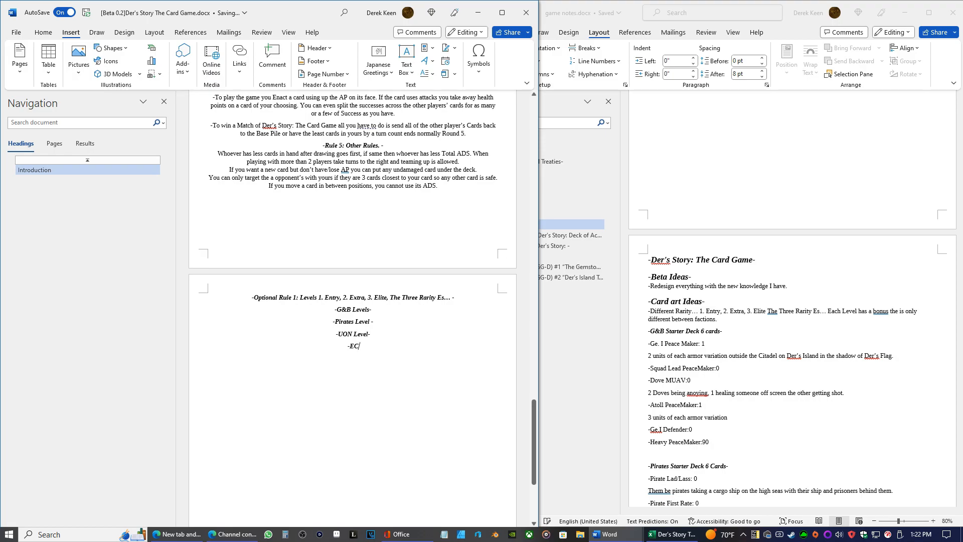
type(" level")
key("BackSpace")
type("L")
Copy the contact details, links and photocopy notice from page 2 of the "[0.3.1 Beta] Sandbox Edition.docx" document
scroll(360, 366, "down", 5)
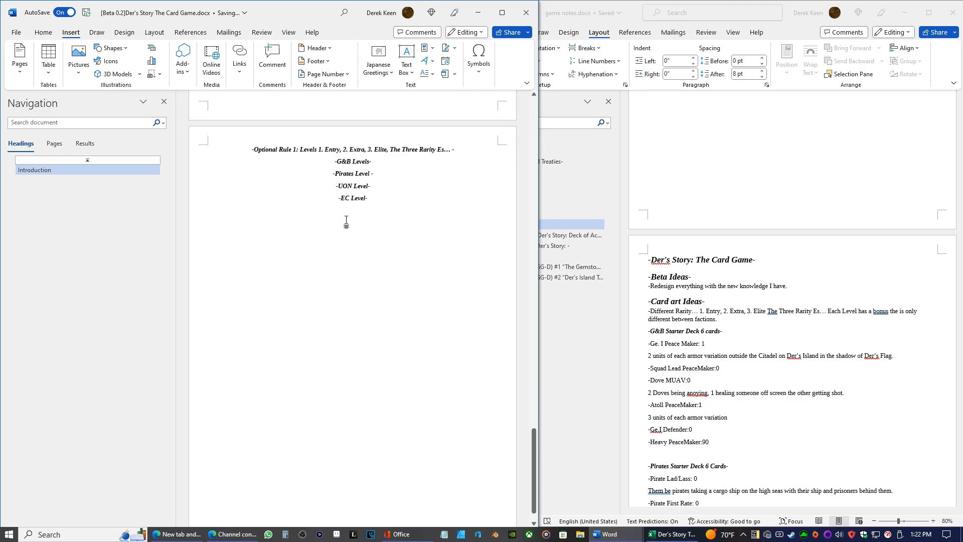
mouse_move(608, 534)
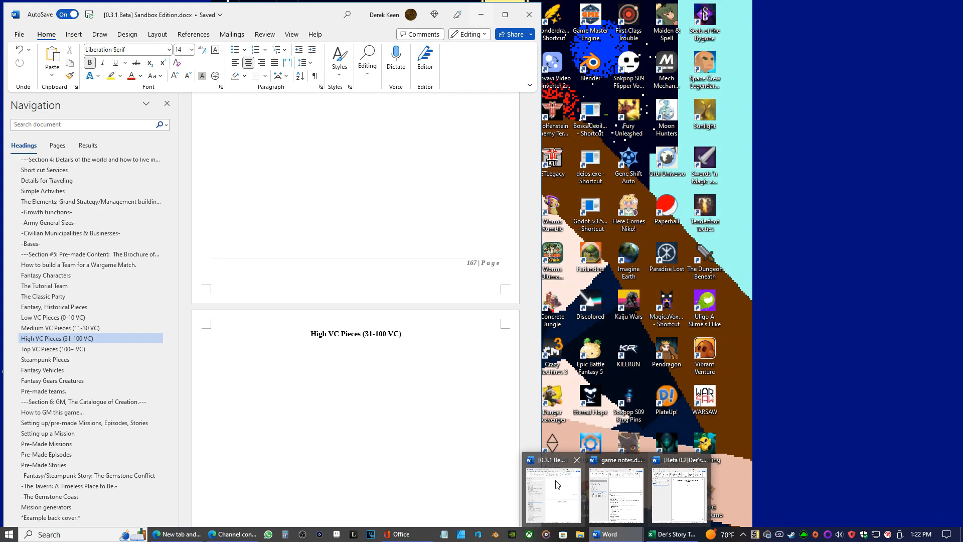
left_click(556, 484)
scroll(458, 362, "up", 10)
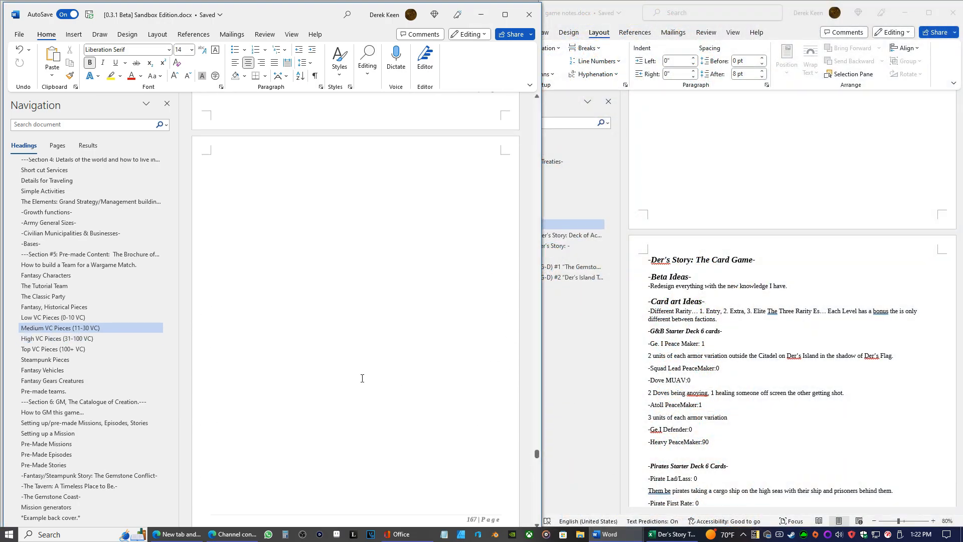
left_click_drag(537, 454, 520, 108)
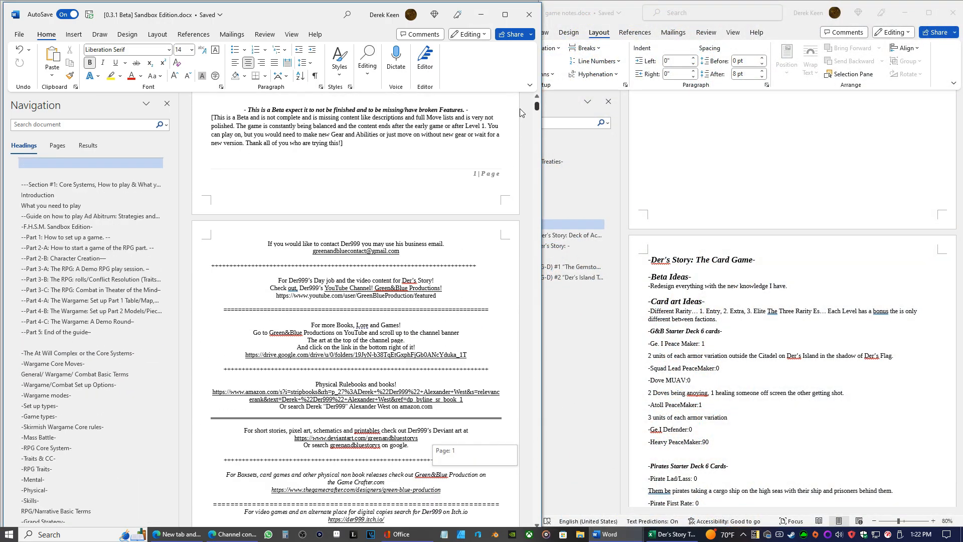
scroll(414, 290, "down", 2)
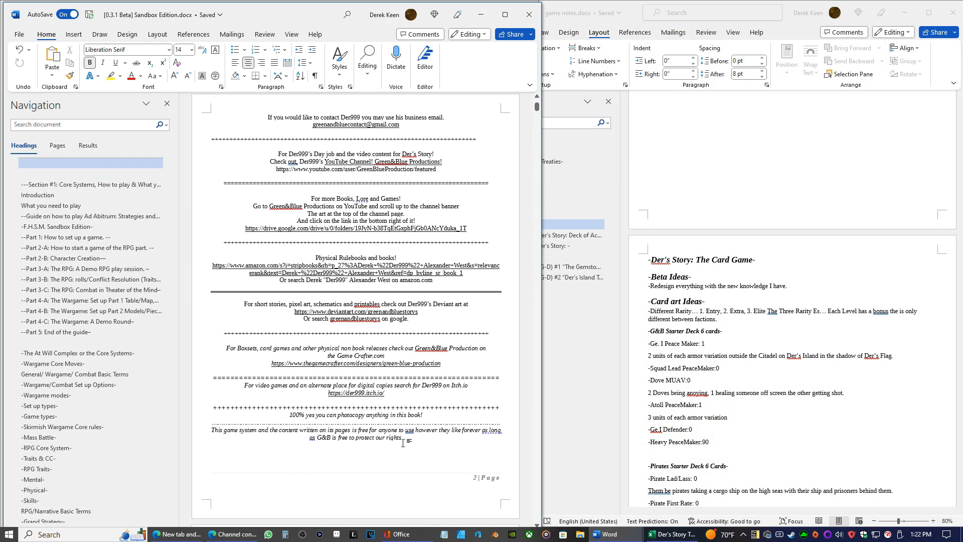
left_click_drag(405, 438, 282, 120)
right_click(365, 122)
left_click(394, 175)
Return to the card game rules document and delete the old contact and links text before the Introduction
left_click(671, 533)
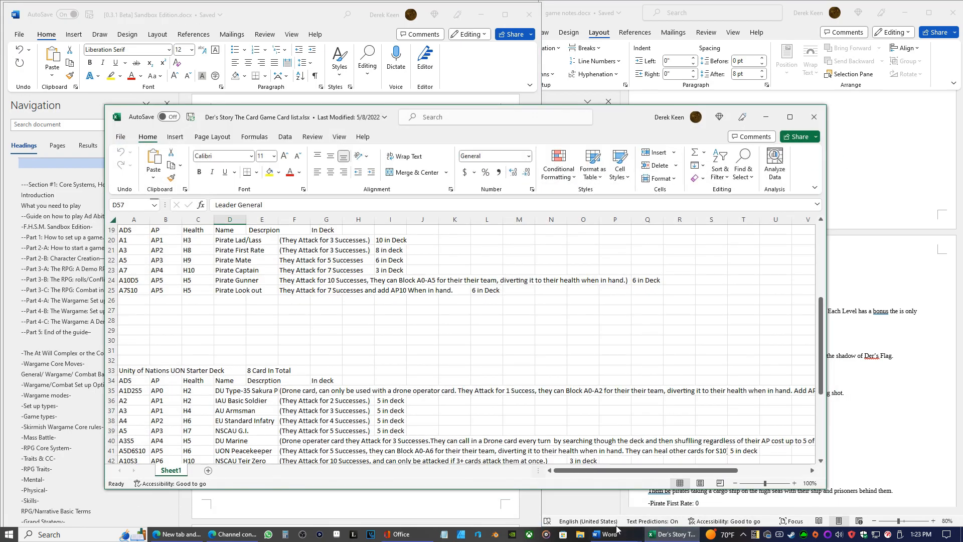
mouse_move(609, 534)
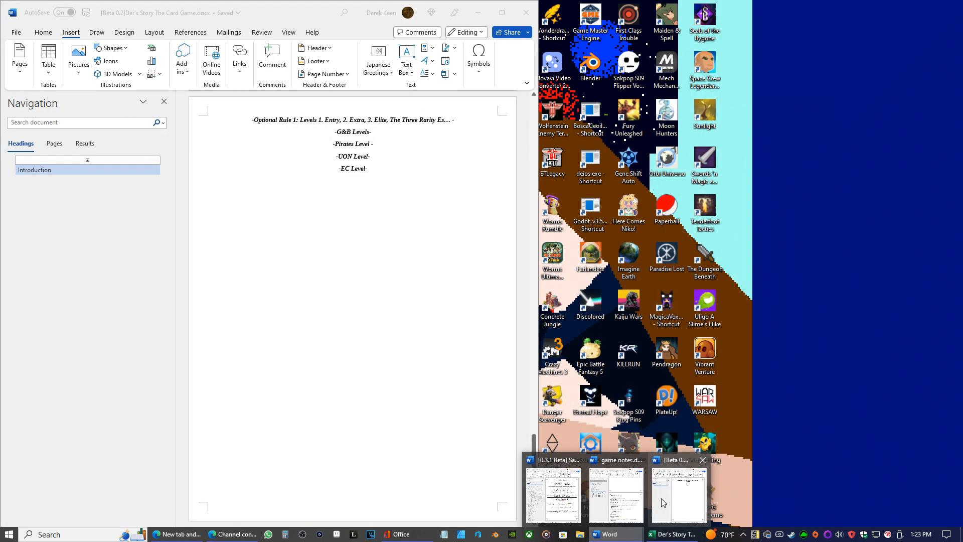
left_click(661, 498)
scroll(368, 299, "up", 15)
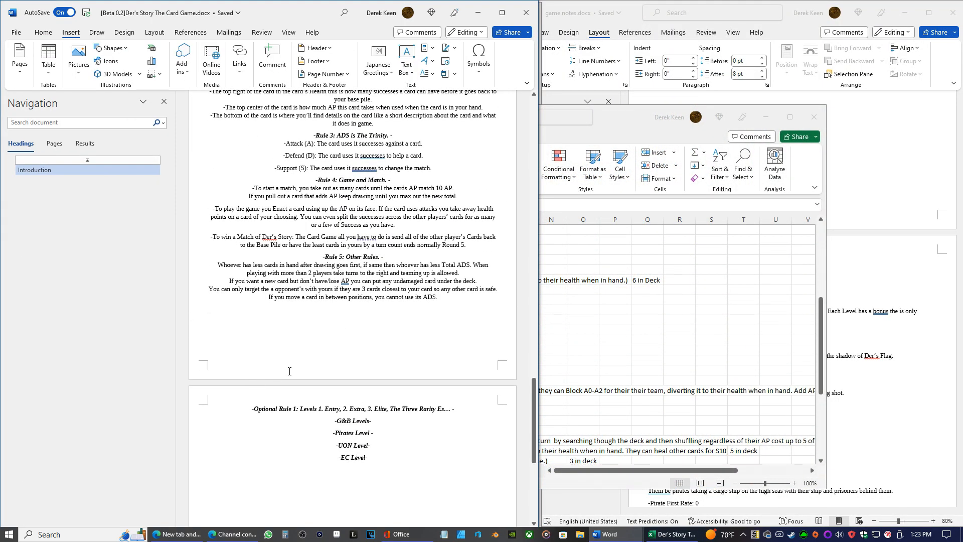
scroll(311, 386, "up", 10)
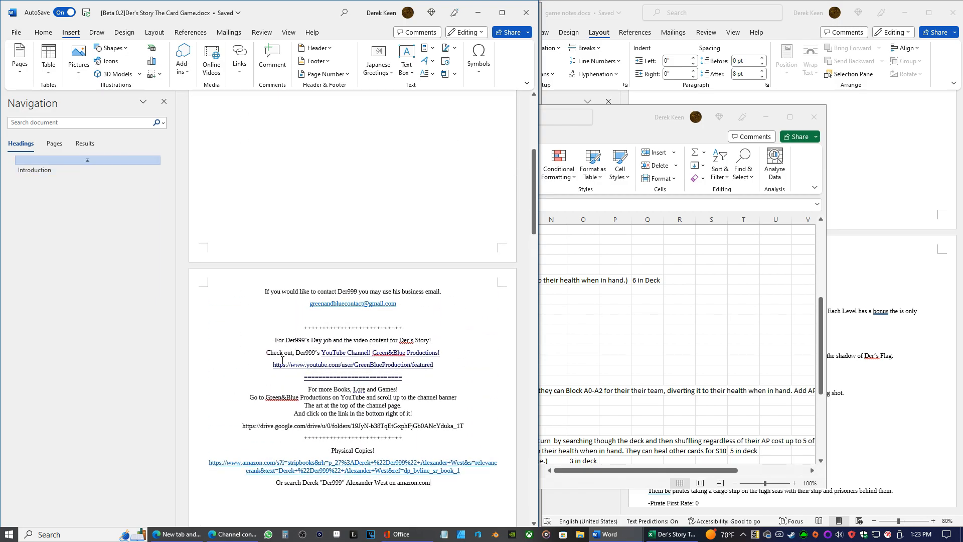
left_click_drag(441, 483, 182, 236)
key("Delete")
Try to paste the copied contact details and links as plain text above the Optional Rule 1 heading
scroll(323, 269, "down", 1)
scroll(370, 281, "up", 5)
scroll(393, 269, "down", 8)
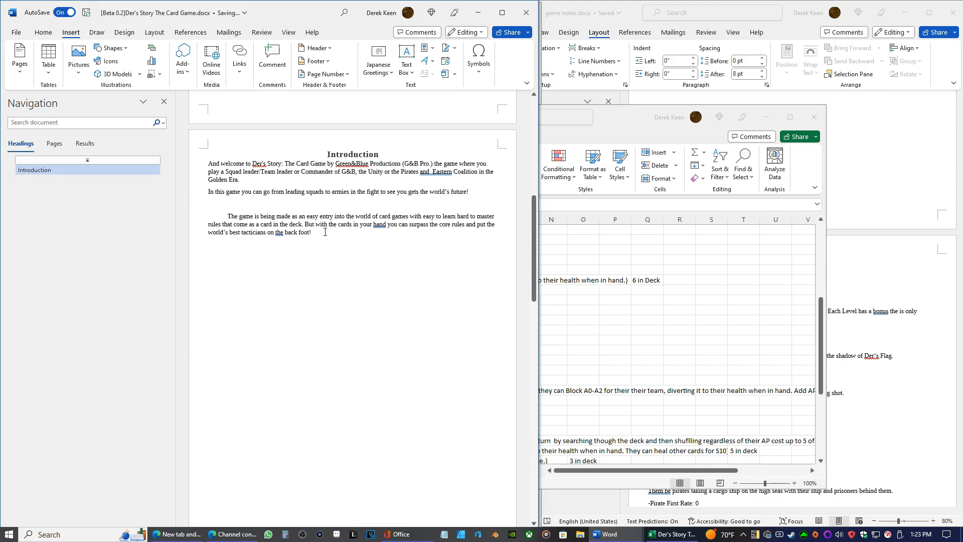
scroll(326, 224, "down", 6)
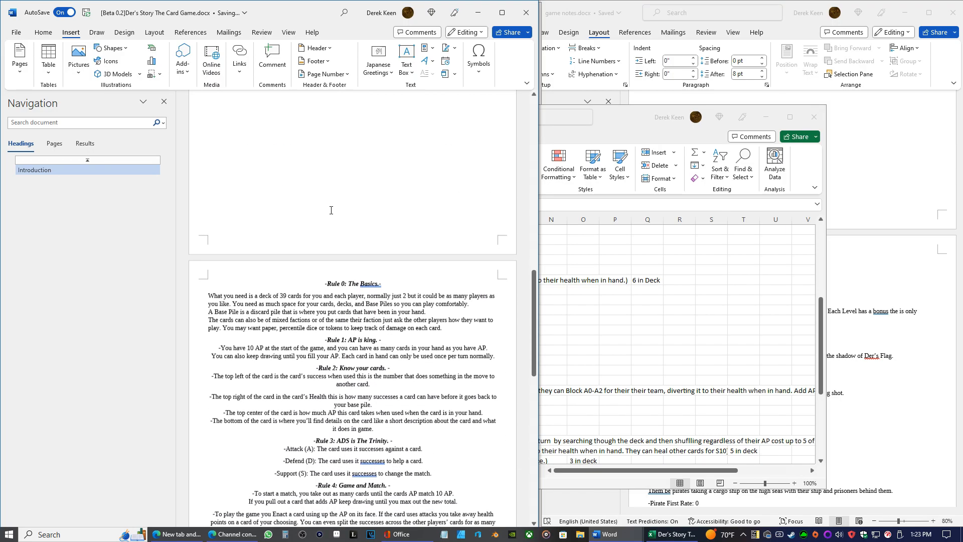
scroll(328, 204, "up", 7)
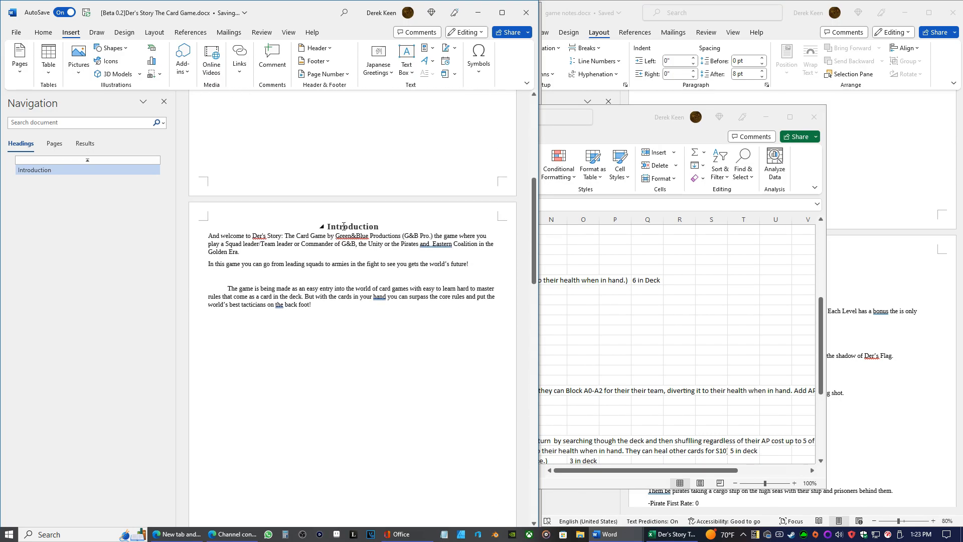
left_click_drag(380, 228, 324, 229)
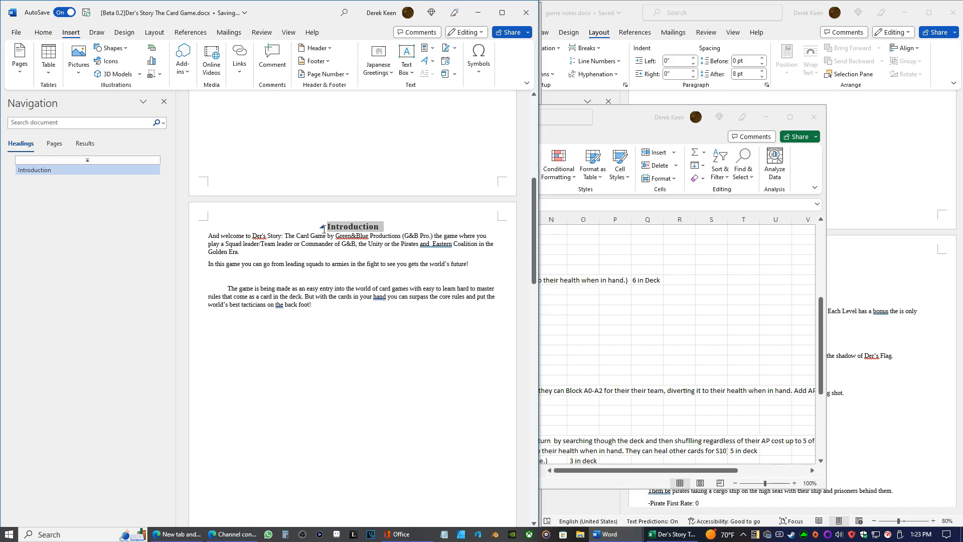
scroll(341, 312, "down", 15)
scroll(350, 293, "down", 2)
left_click(248, 247)
key("Return")
key("Return")
key("Return")
right_click(339, 242)
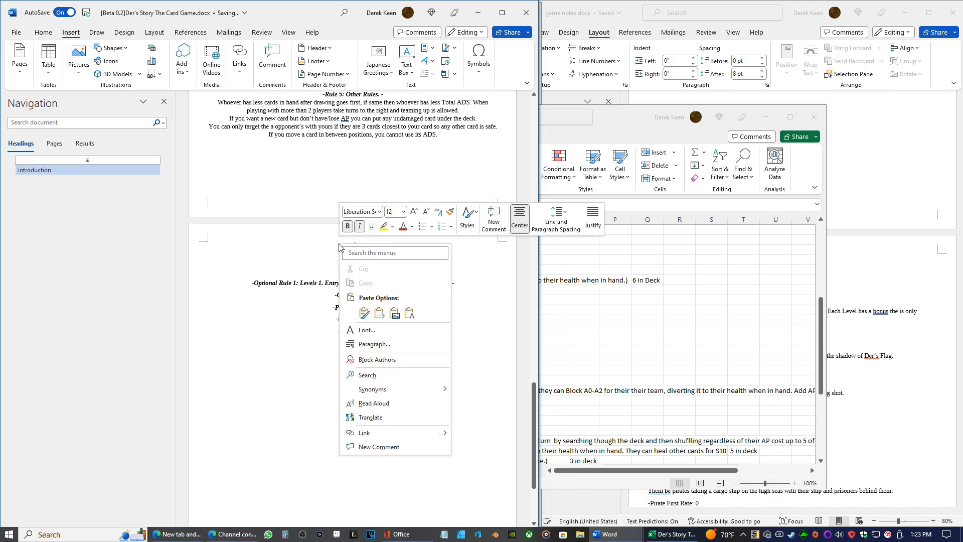
left_click(392, 267)
scroll(393, 269, "up", 1)
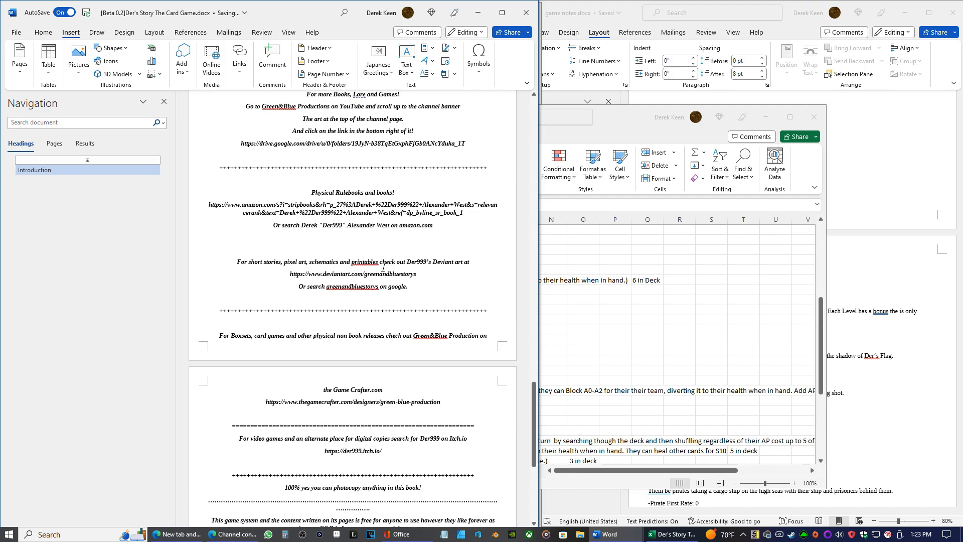
scroll(374, 276, "down", 15)
scroll(374, 243, "up", 3)
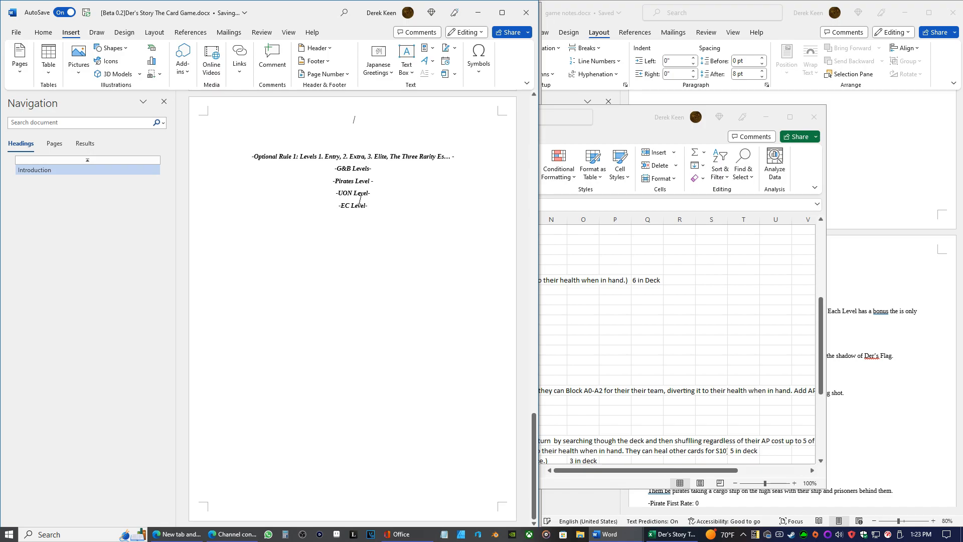
Paste the copied contact details and links with their source formatting above the Optional Rule 1 heading
right_click(355, 122)
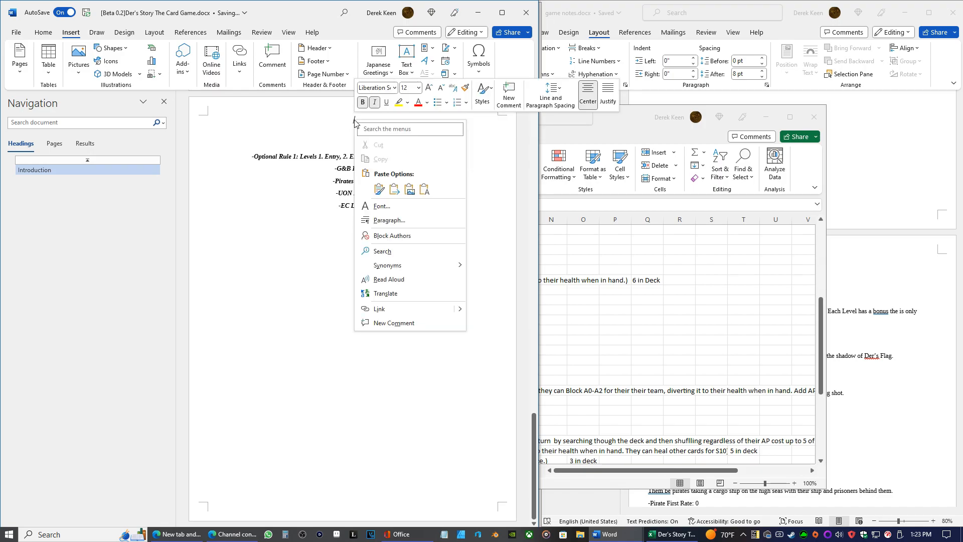
left_click(422, 189)
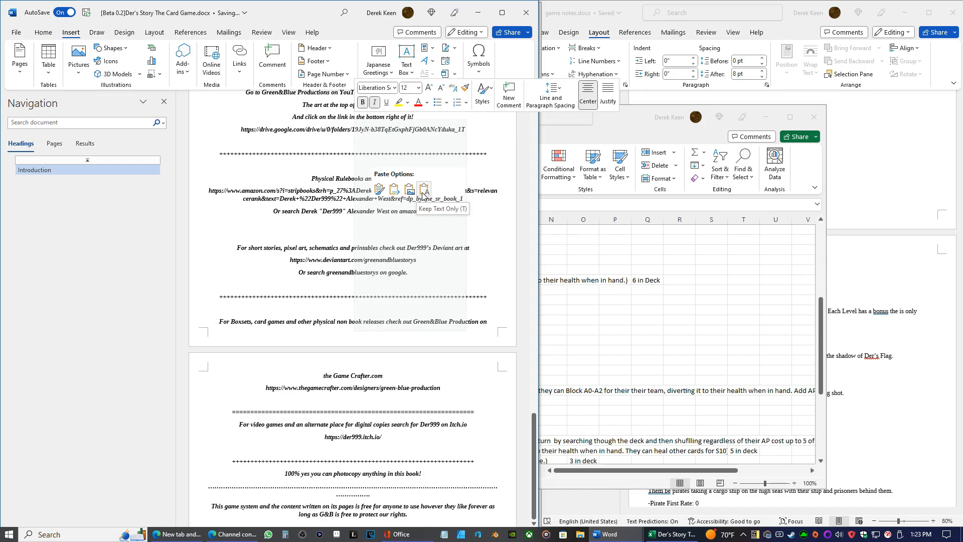
left_click(379, 190)
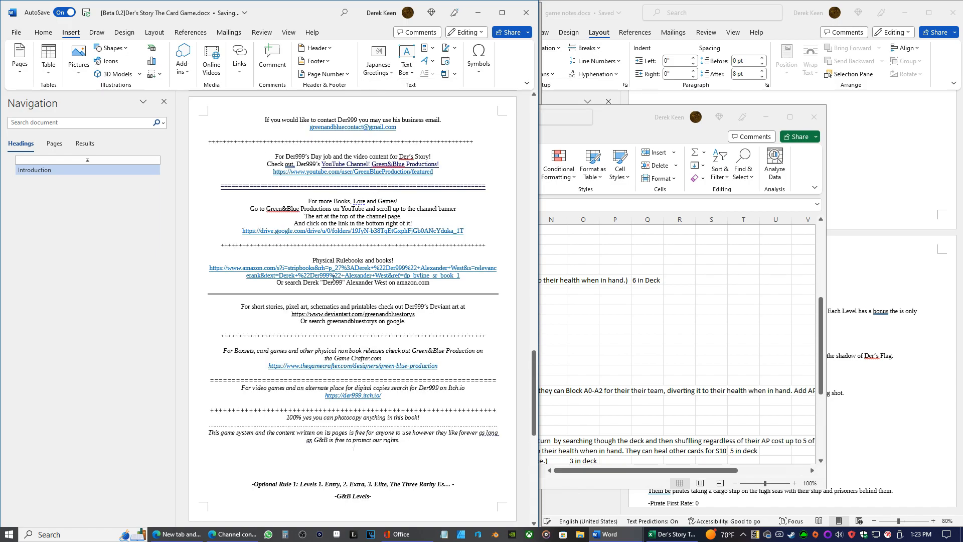
scroll(250, 334, "down", 3)
left_click(250, 326)
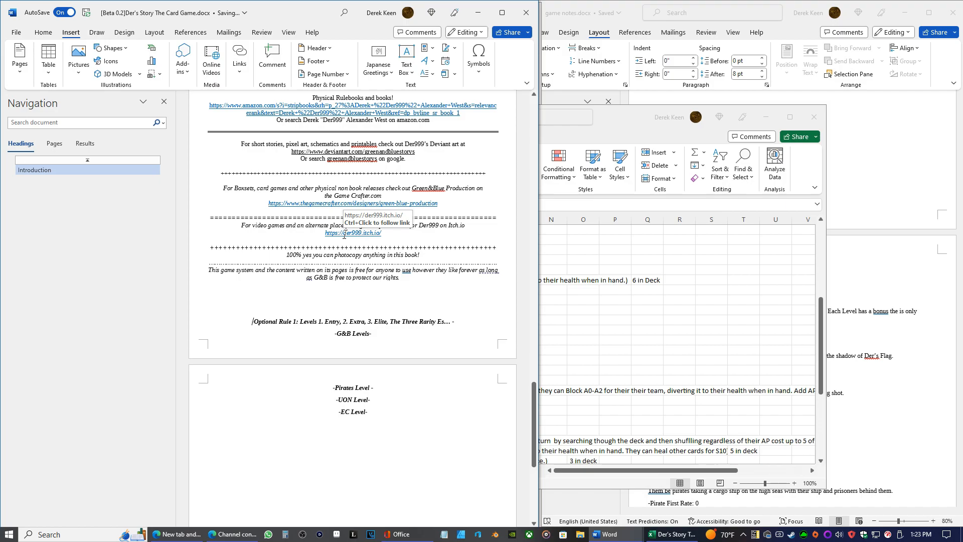
Review the page order from the Introduction through the rules to the pasted contact text and optional rule
scroll(346, 241, "up", 4)
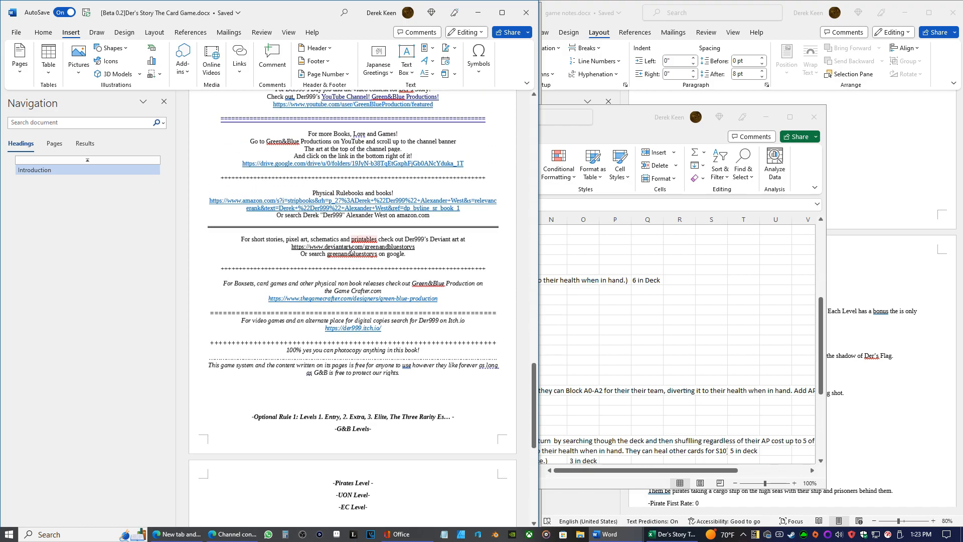
scroll(350, 247, "up", 1)
scroll(351, 251, "up", 3)
scroll(350, 251, "up", 20)
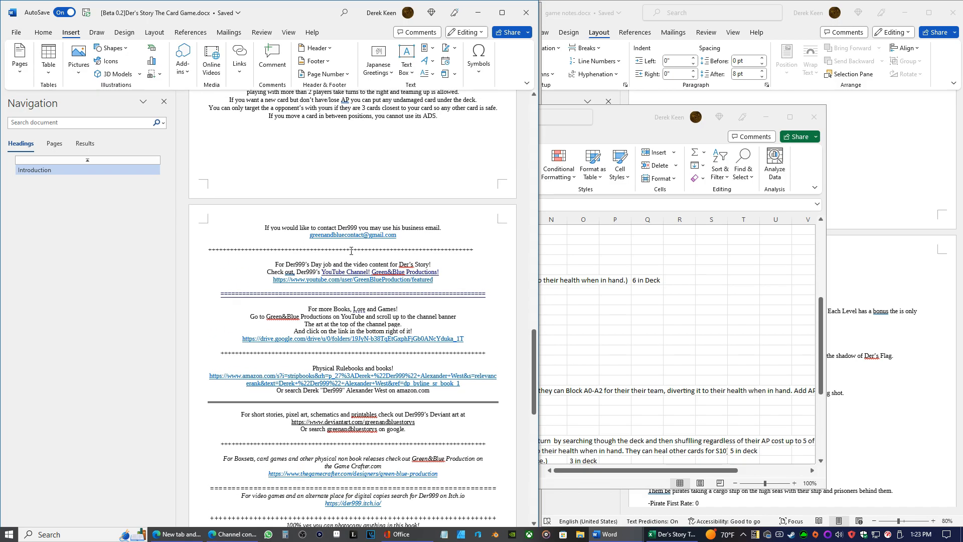
scroll(365, 314, "up", 7)
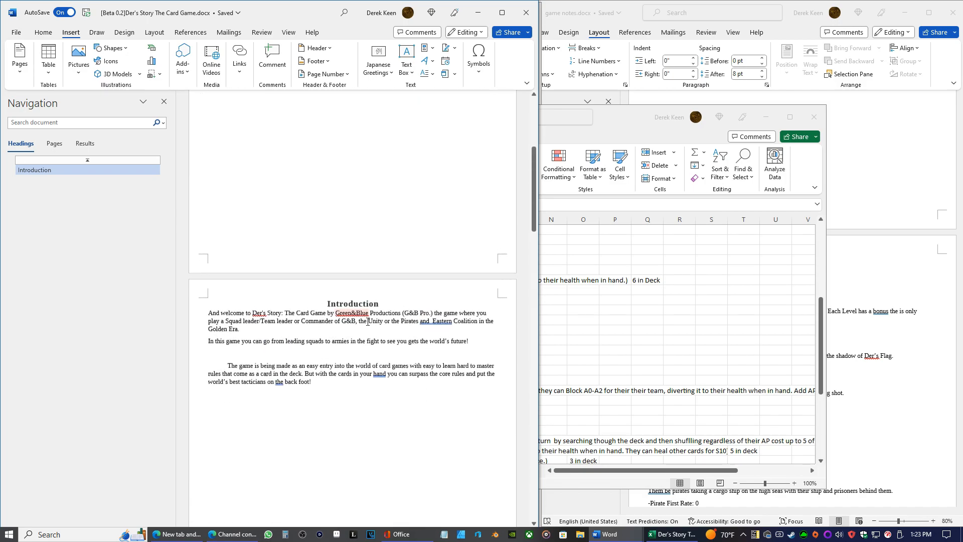
scroll(318, 362, "down", 3)
scroll(318, 362, "down", 20)
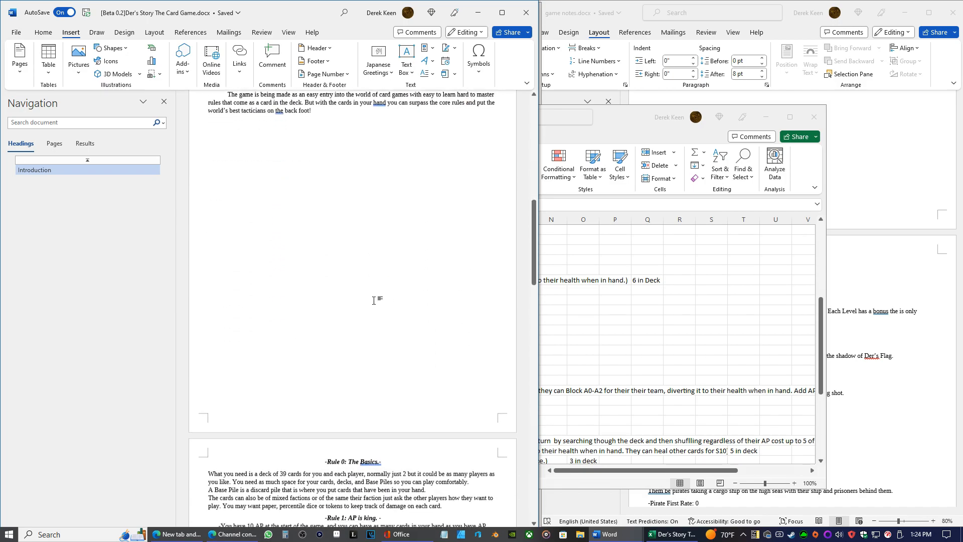
scroll(369, 394, "down", 3)
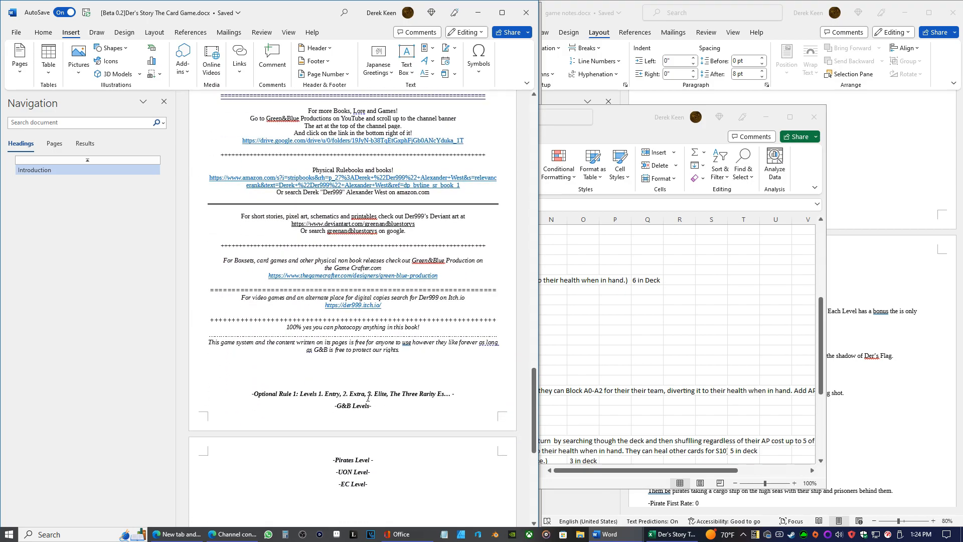
scroll(378, 415, "up", 5)
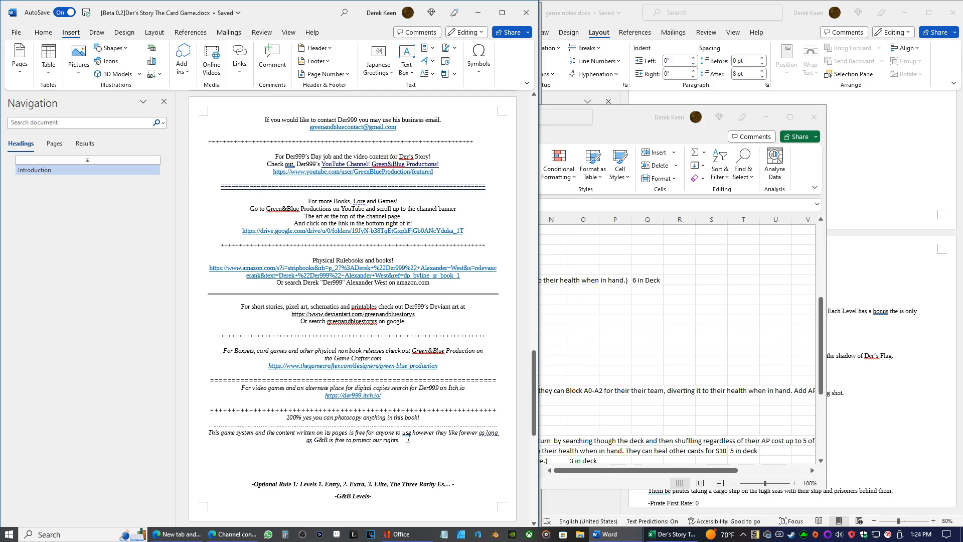
Delete the pasted contact details and links above Optional Rule 1 along with the leftover blank line
left_click_drag(401, 440, 239, 96)
key("Delete")
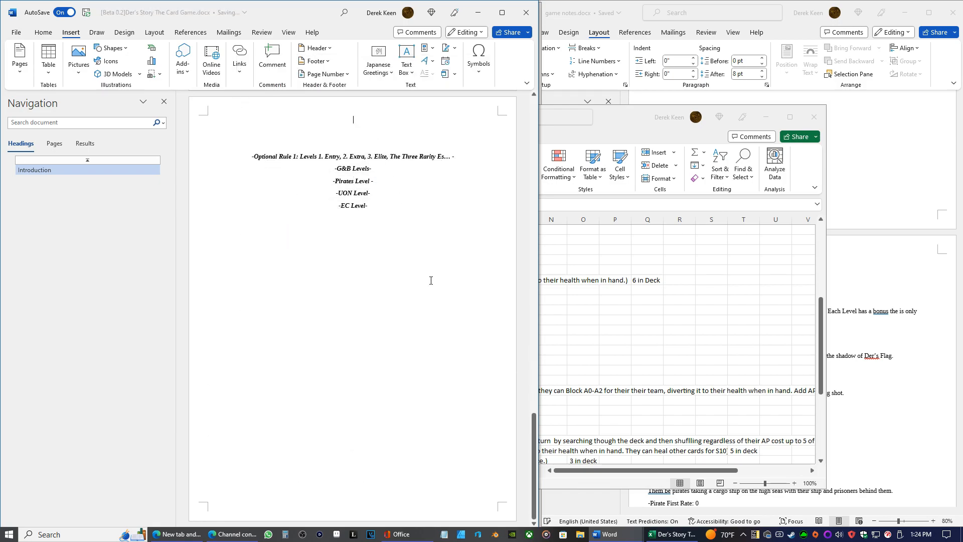
scroll(430, 277, "up", 6)
left_click(361, 206)
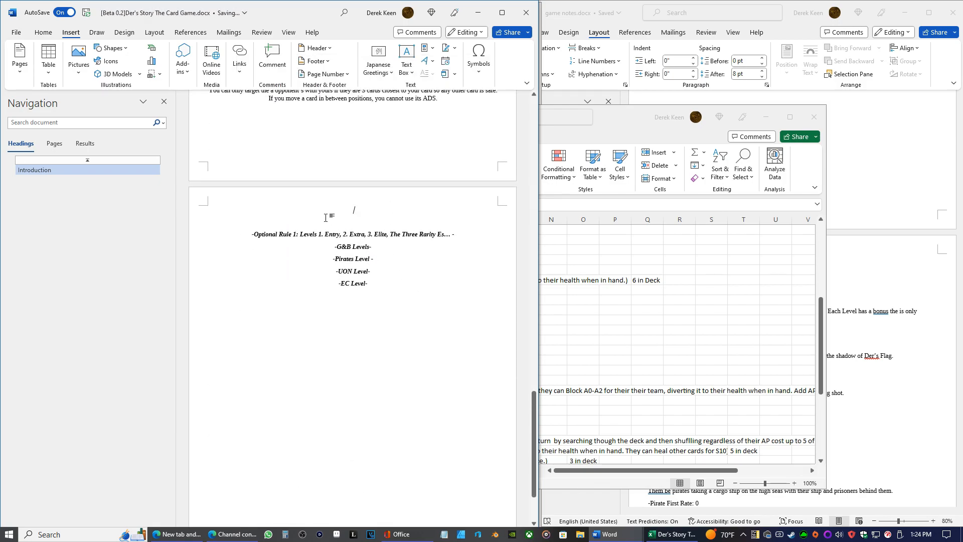
key("BackSpace")
scroll(377, 251, "up", 15)
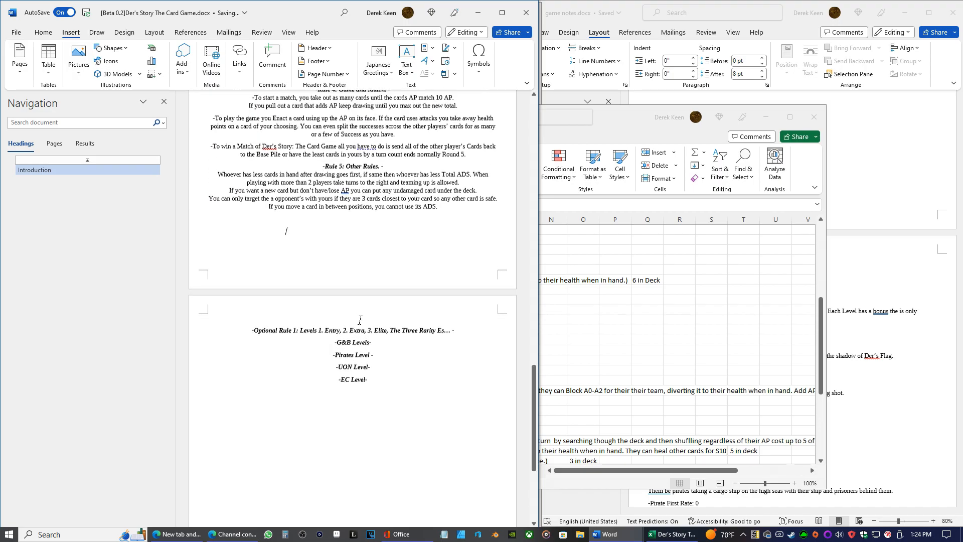
Add a closing line under the Introduction text that begins "You can find Optional/Advanced rules at"
scroll(391, 275, "up", 4)
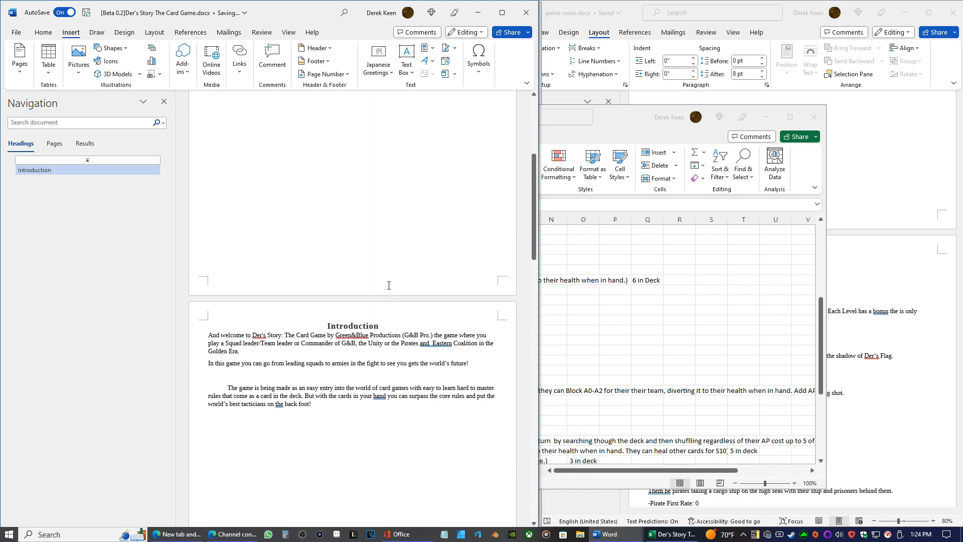
left_click(316, 404)
key("Return")
type("You can find Optional/aadvanced ru")
Correct the misspelled word after the slash in the new line so it reads "Optional/Advanced"
key("Left")
key("Left")
key("Left")
key("Left")
key("Left")
key("Left")
key("BackSpace")
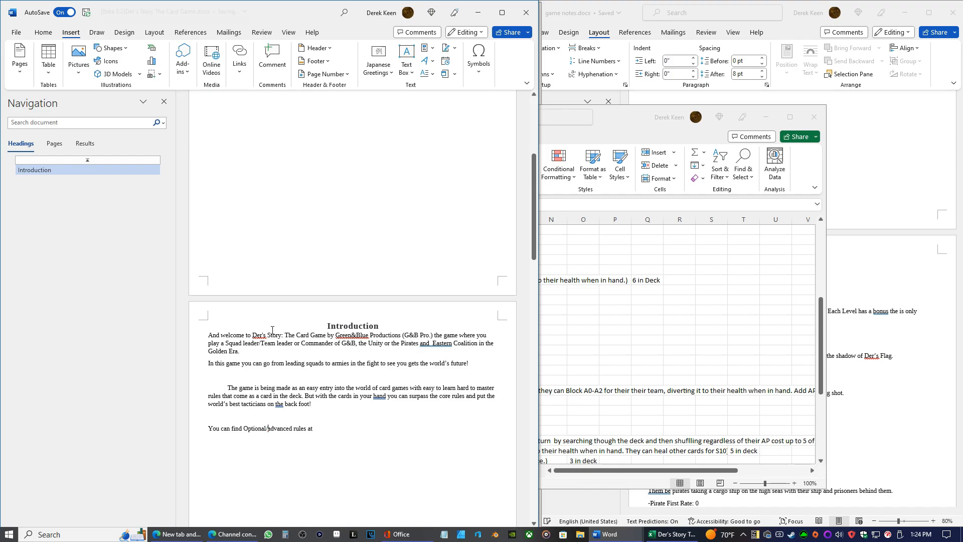
key("Delete")
type("A")
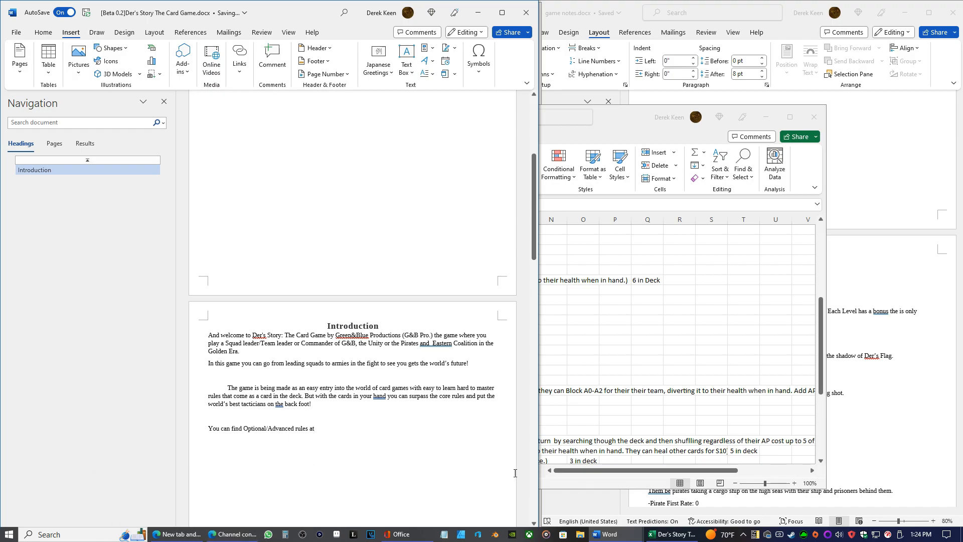
Switch to the "[0.3.1 Beta] Sandbox Edition.docx" document and copy the Itch.io line with its link
mouse_move(608, 534)
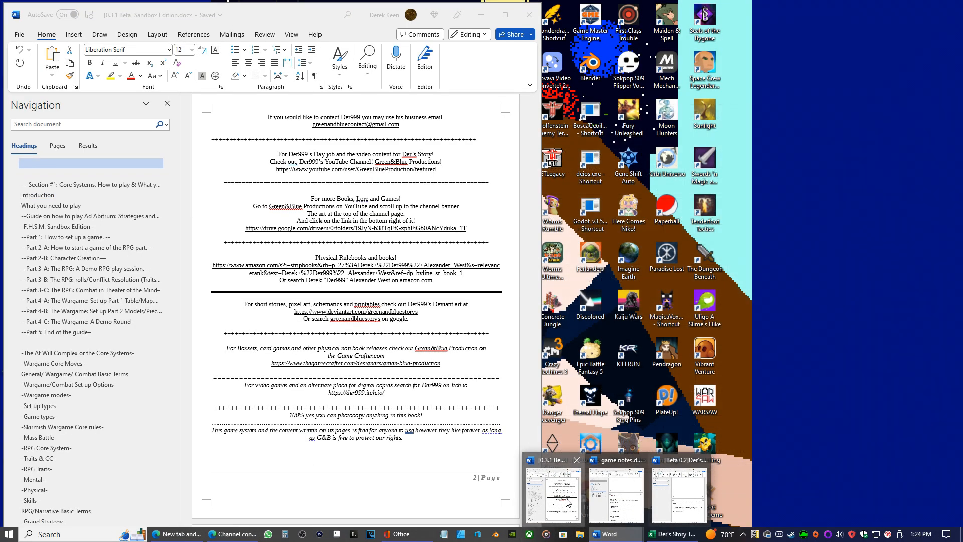
left_click(567, 502)
scroll(346, 235, "up", 3)
left_click(350, 240)
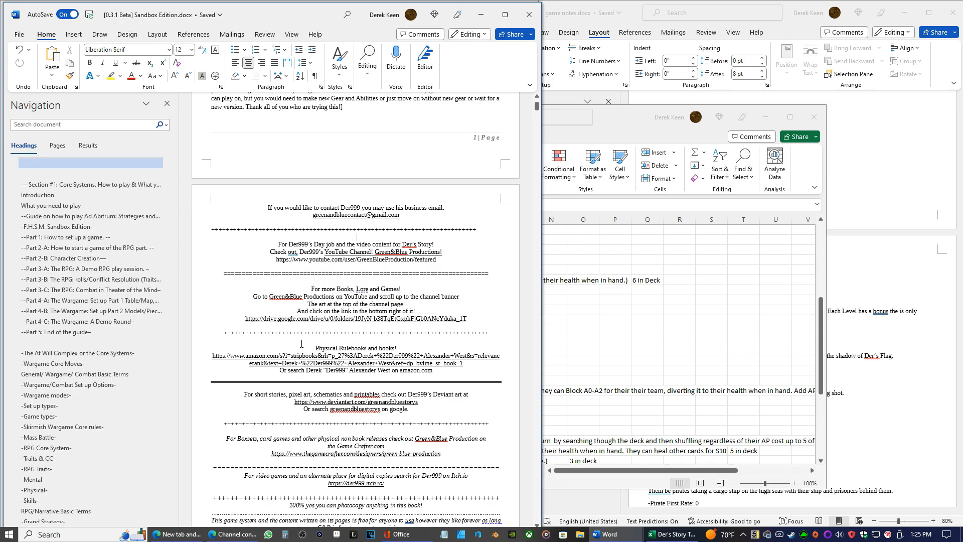
scroll(310, 326, "down", 2)
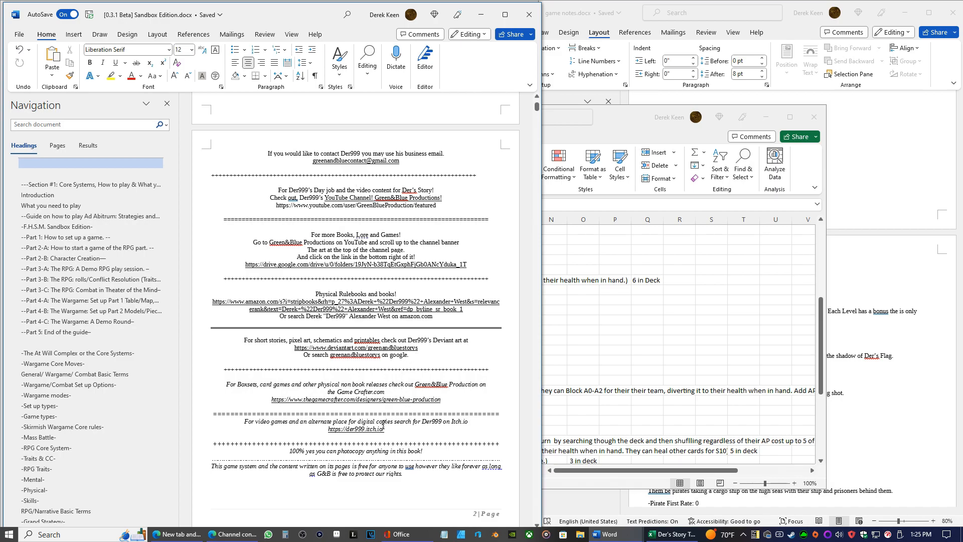
left_click_drag(385, 431, 244, 422)
right_click(258, 421)
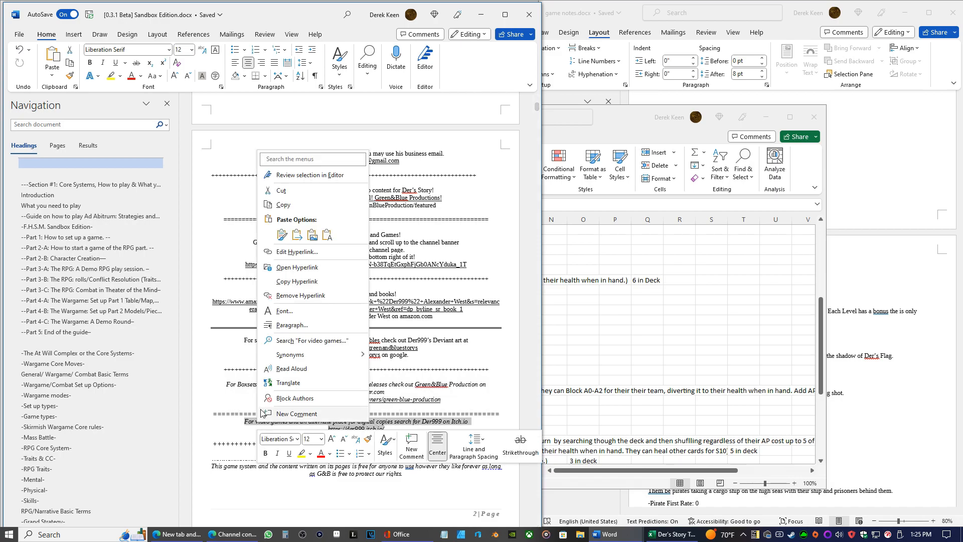
left_click(291, 205)
Minimize the card list spreadsheet and the Sandbox Edition document to uncover the card game rules document
left_click(559, 313)
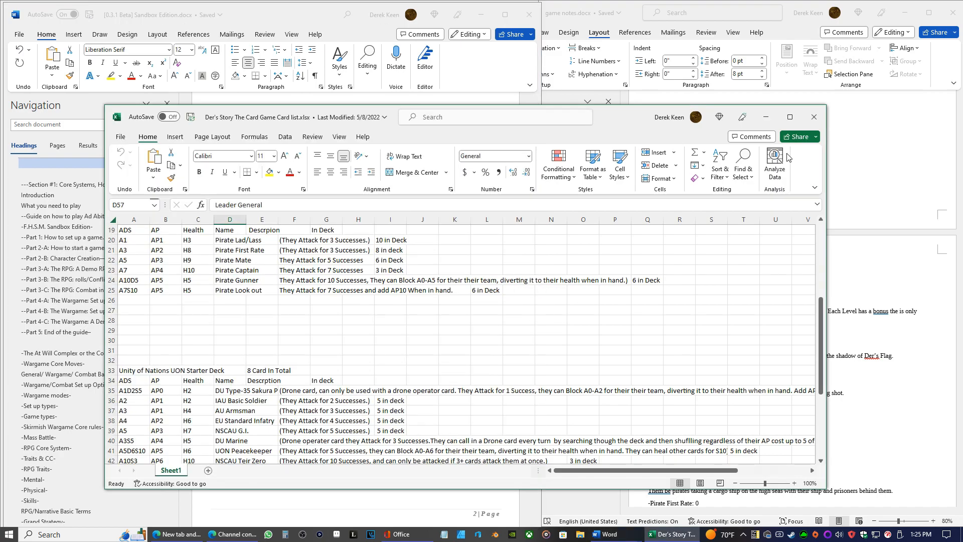
left_click(766, 117)
left_click(582, 374)
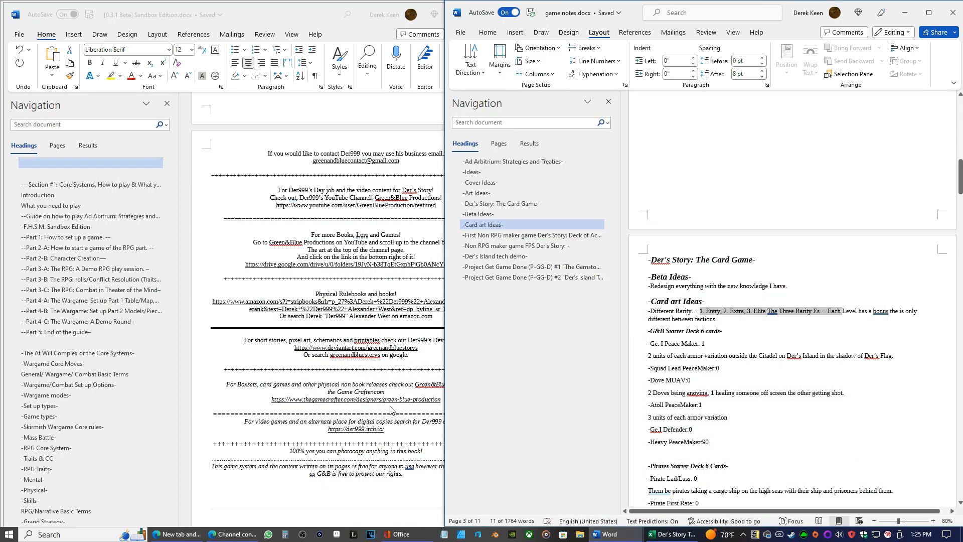
left_click(384, 457)
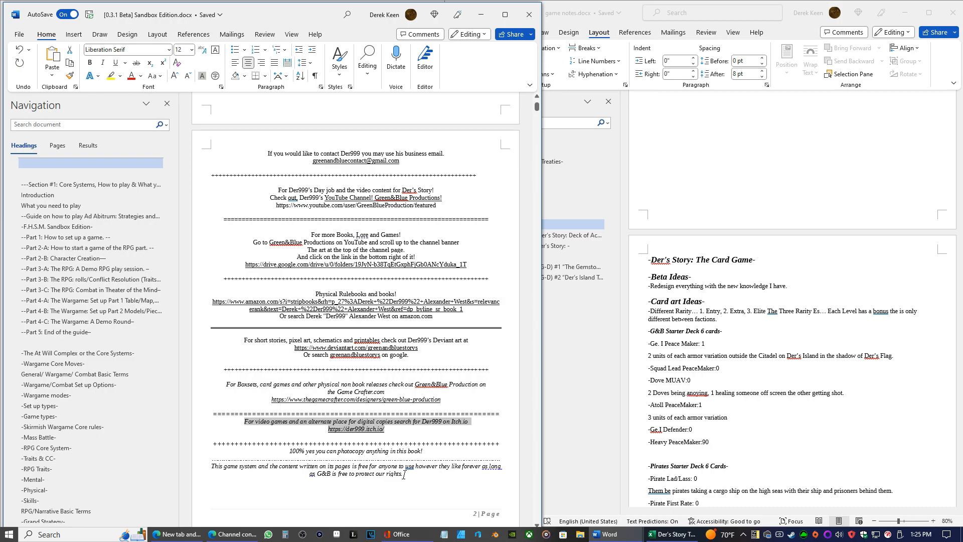
left_click(485, 15)
left_click(485, 16)
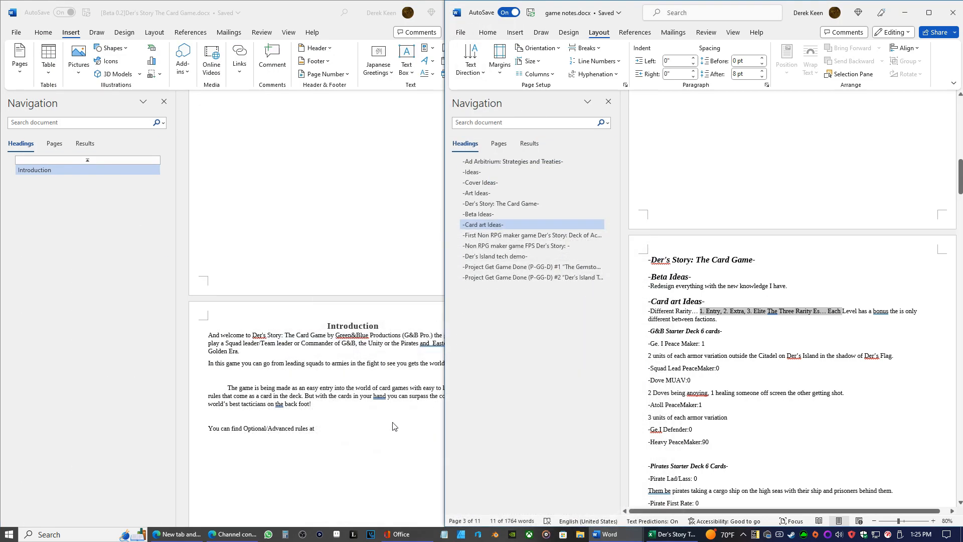
Paste the copied Itch.io text unformatted after "Optional/Advanced rules at" and delete its opening wording up to "for Der999 on Itch.io"
left_click(391, 428)
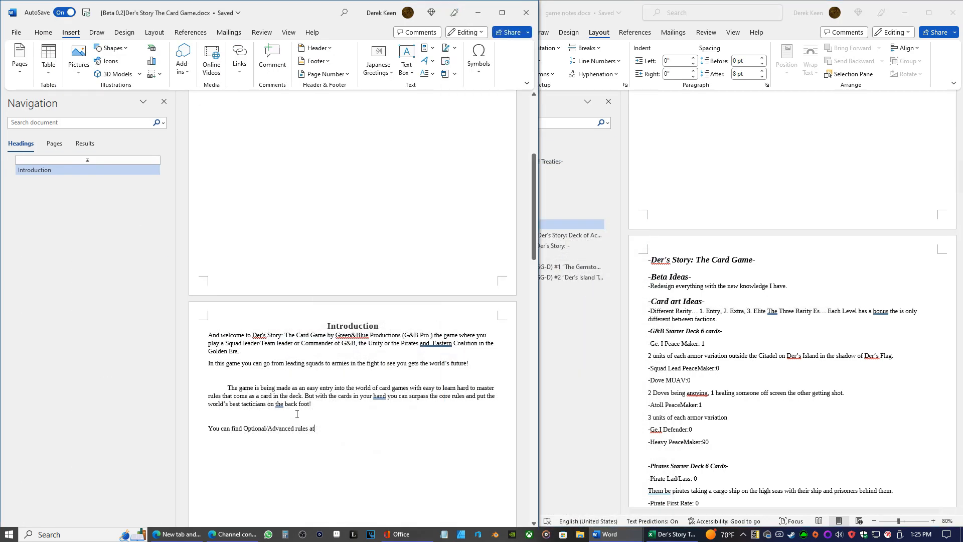
right_click(322, 430)
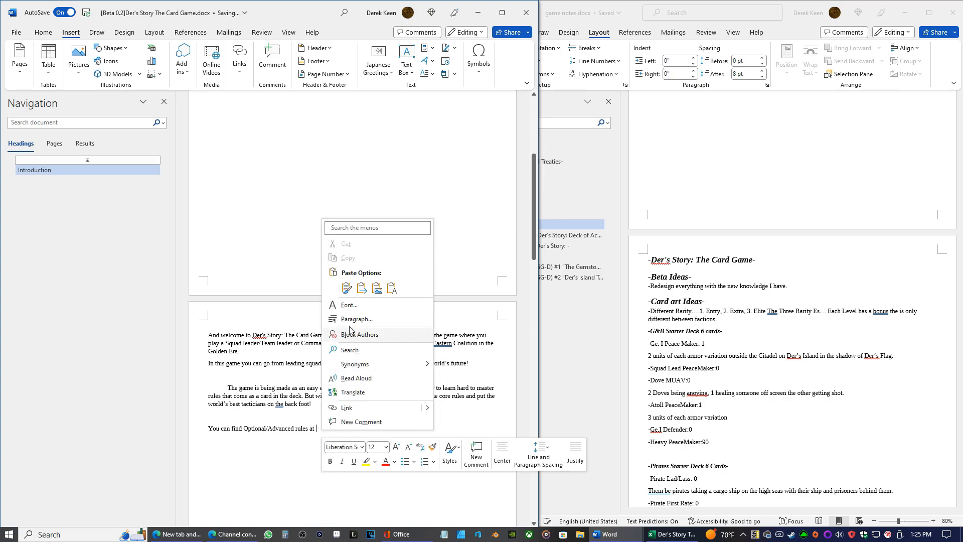
left_click(392, 288)
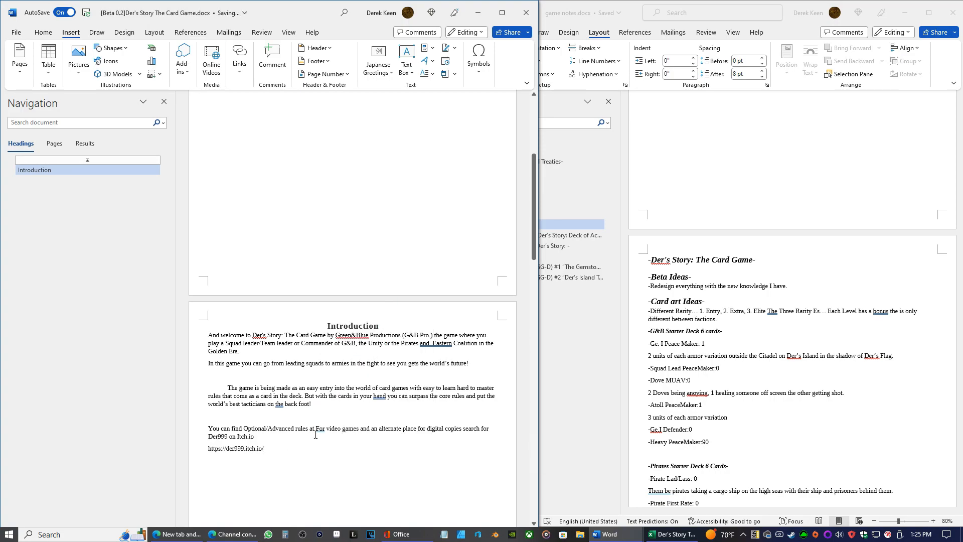
left_click_drag(326, 430, 481, 427)
key("Delete")
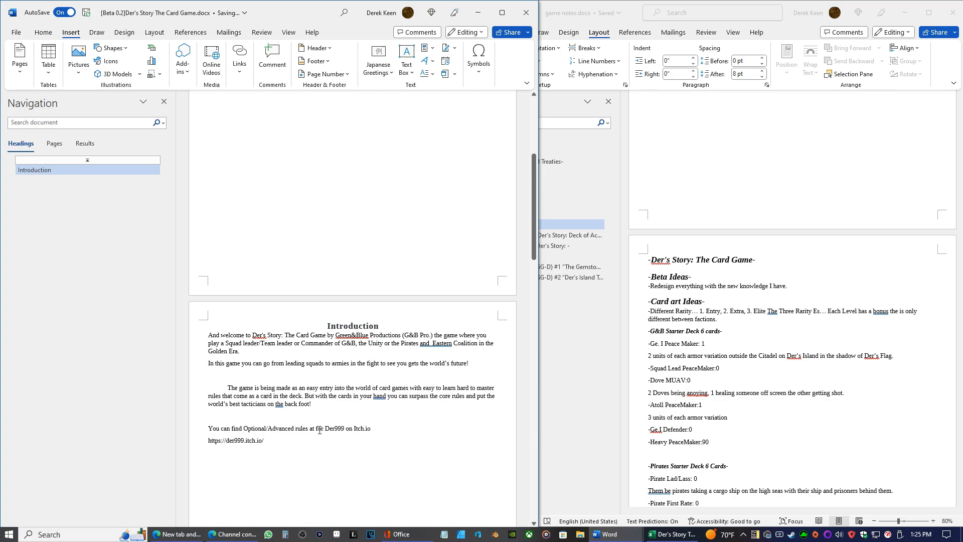
left_click_drag(270, 440, 136, 441)
right_click(212, 446)
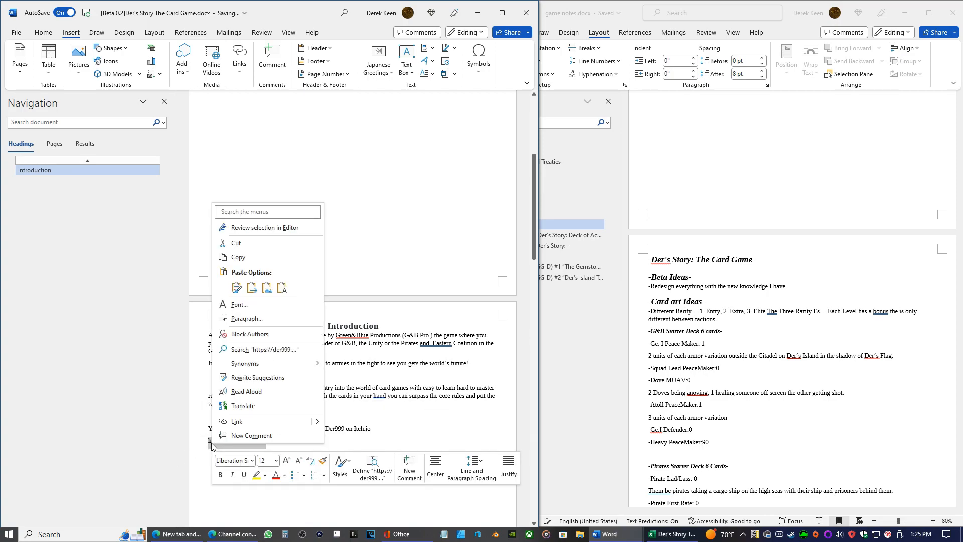
left_click(228, 245)
right_click(317, 428)
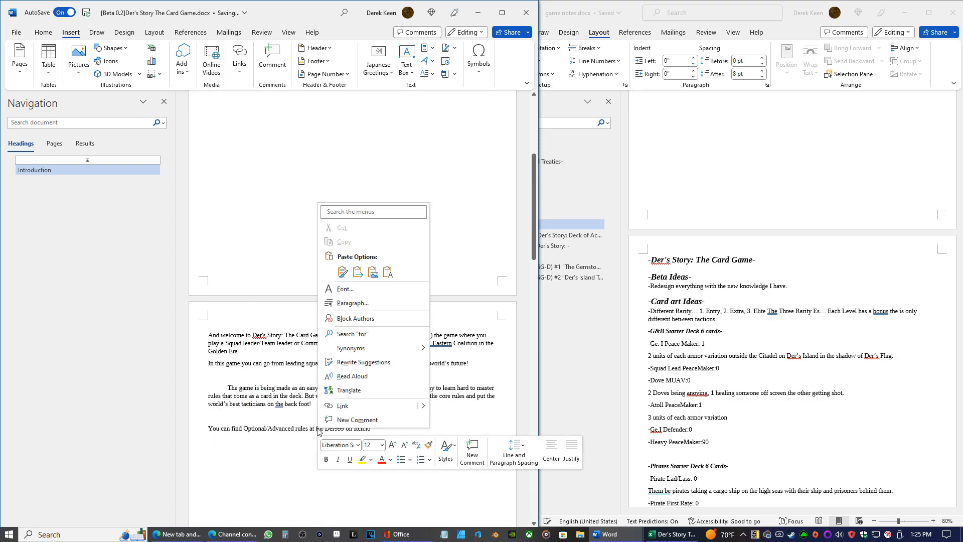
left_click(388, 274)
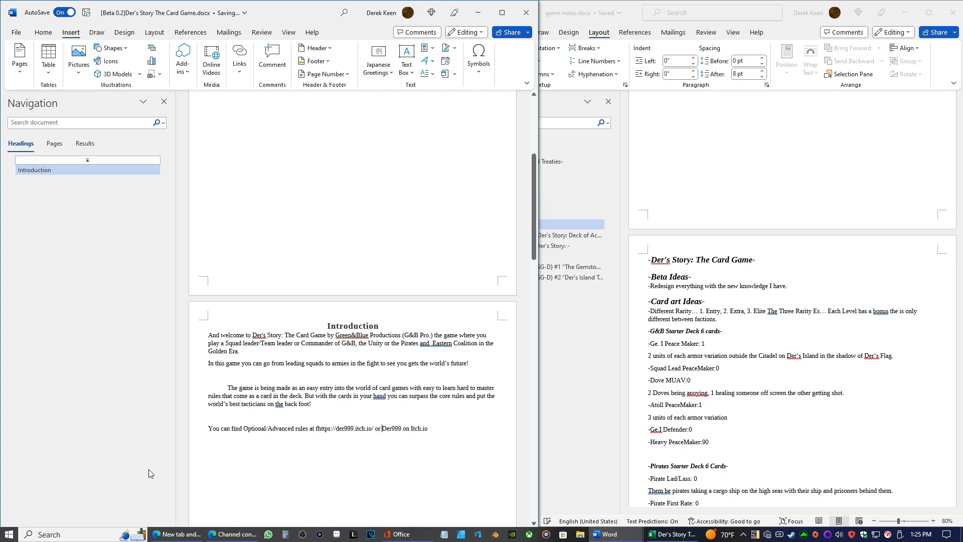
Continue the line after the link so it reads "or search Der999 on Itch.io… for the hub of all thing G&B search"
type("search")
key("Right")
type(".itch.io/ or search Der999 on Itch.io… for the hub of all thing G&B ")
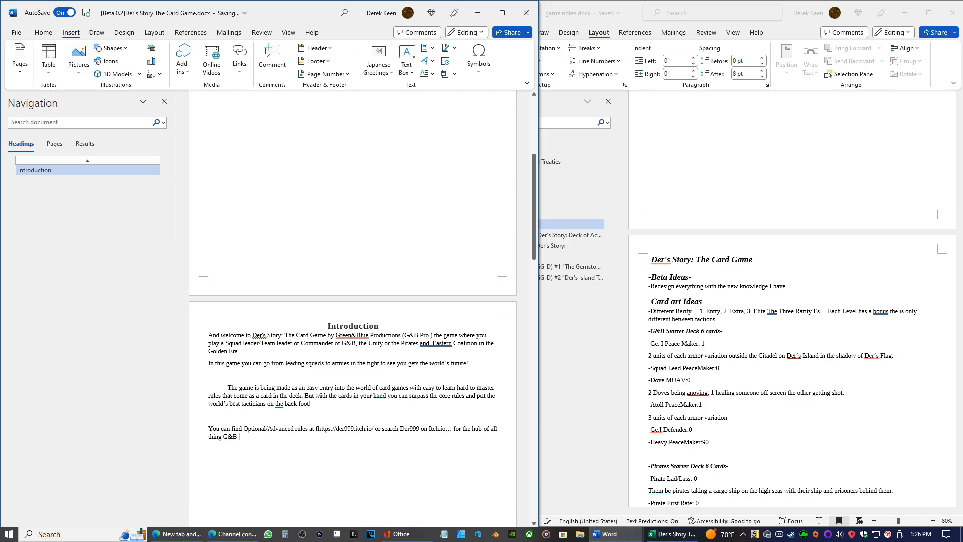
type("search")
Switch to the "[0.3.1 Beta] Sandbox Edition.docx" document and copy "YouTube Channel! Green&Blue Productions!" from the contact page
left_click(650, 535)
left_click(616, 535)
left_click(557, 502)
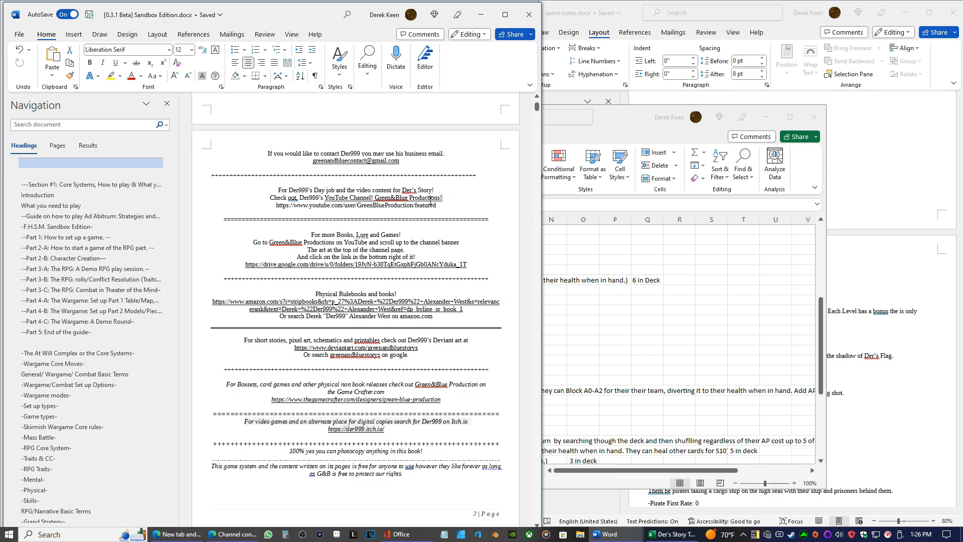
left_click_drag(442, 197, 326, 198)
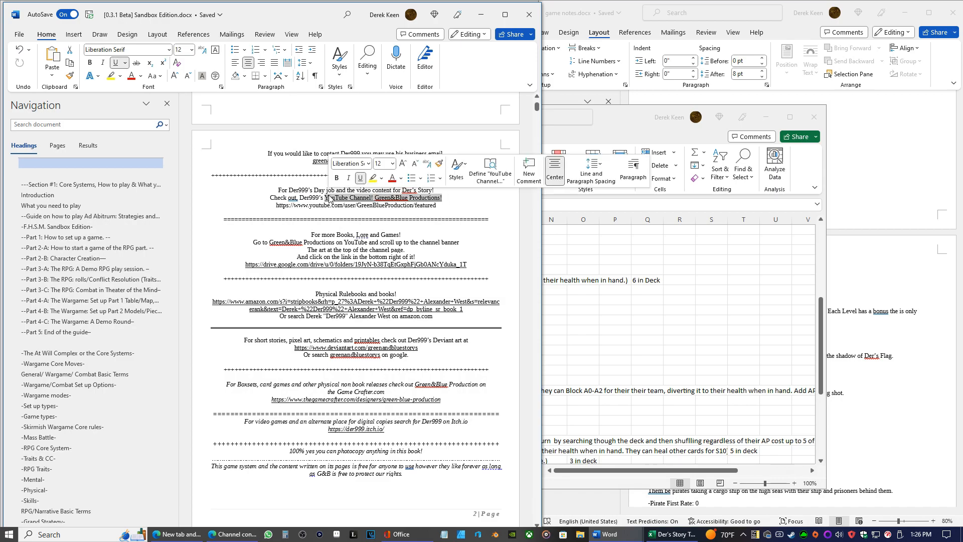
right_click(330, 198)
left_click(361, 250)
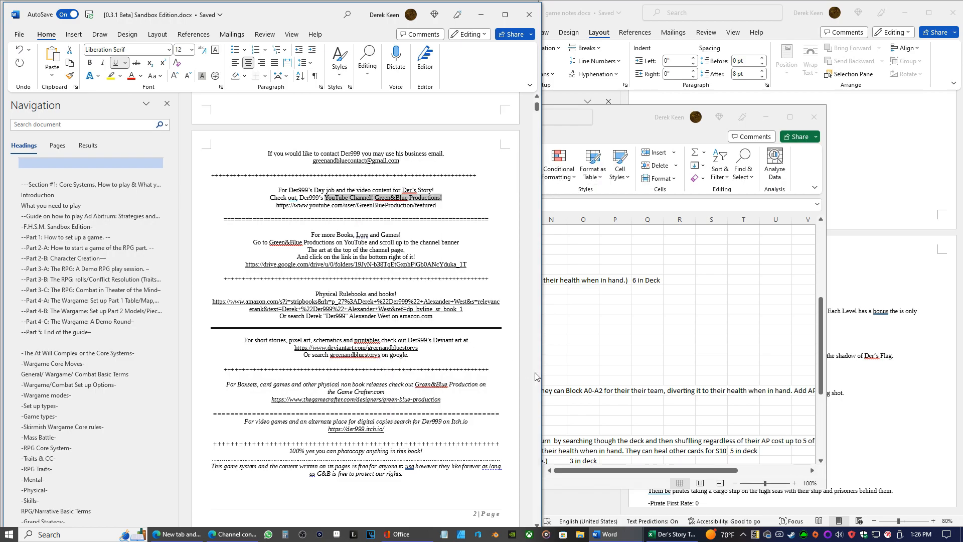
Return to the card game document, paste the channel text unformatted after "G&B search", and delete "YouTube Channel!" from it
left_click(672, 534)
mouse_move(610, 533)
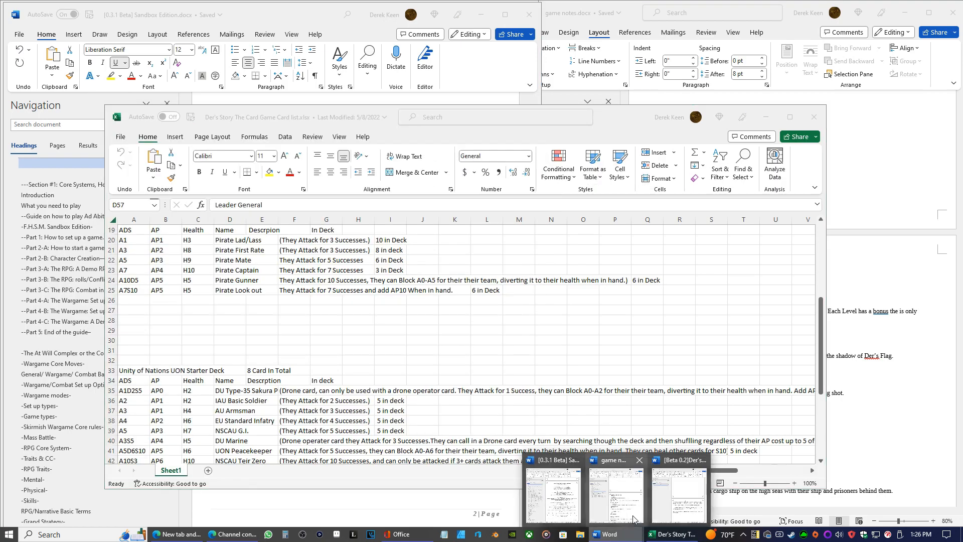
left_click(661, 499)
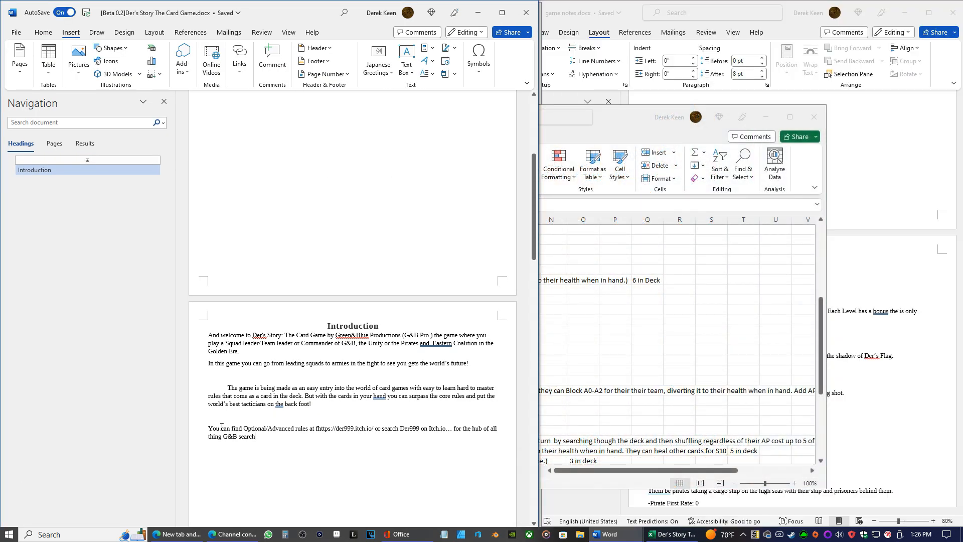
right_click(266, 442)
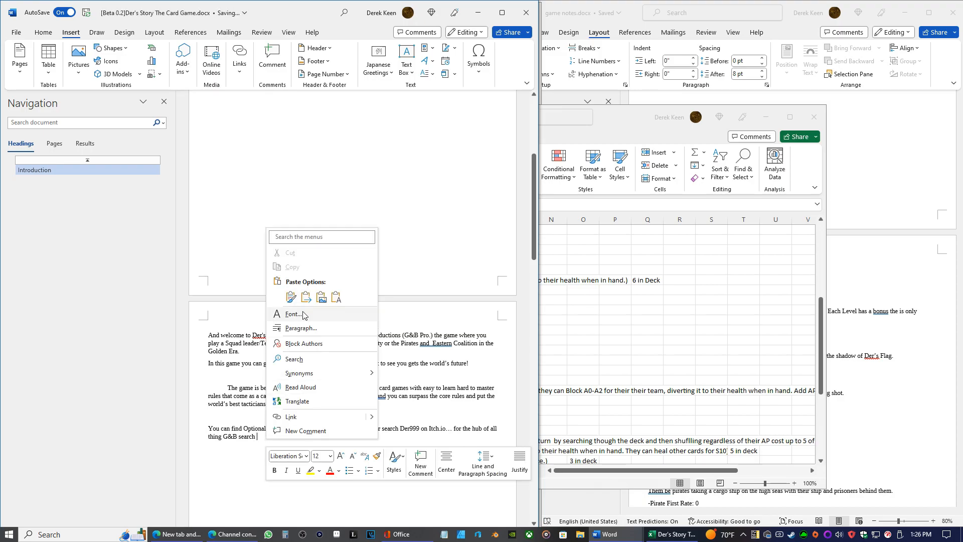
left_click(335, 297)
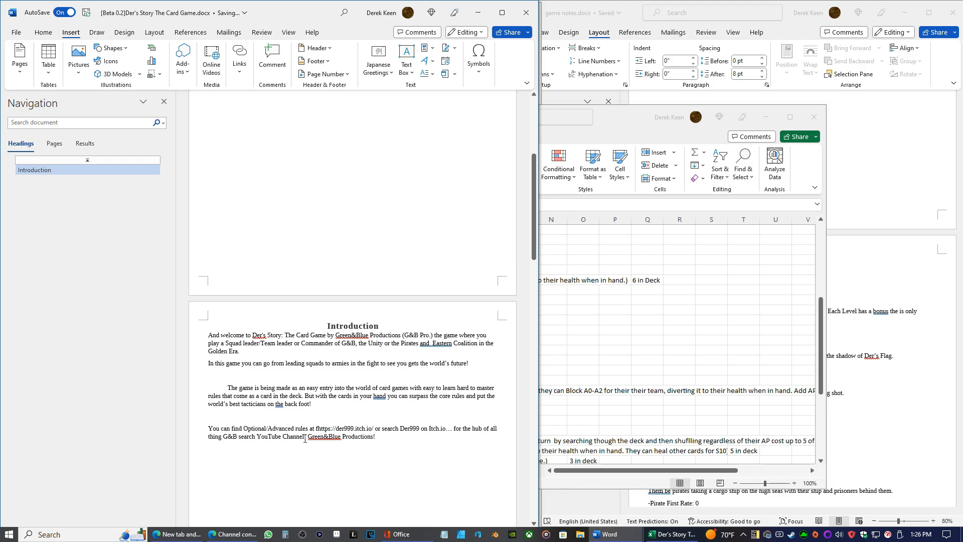
left_click_drag(306, 437, 259, 440)
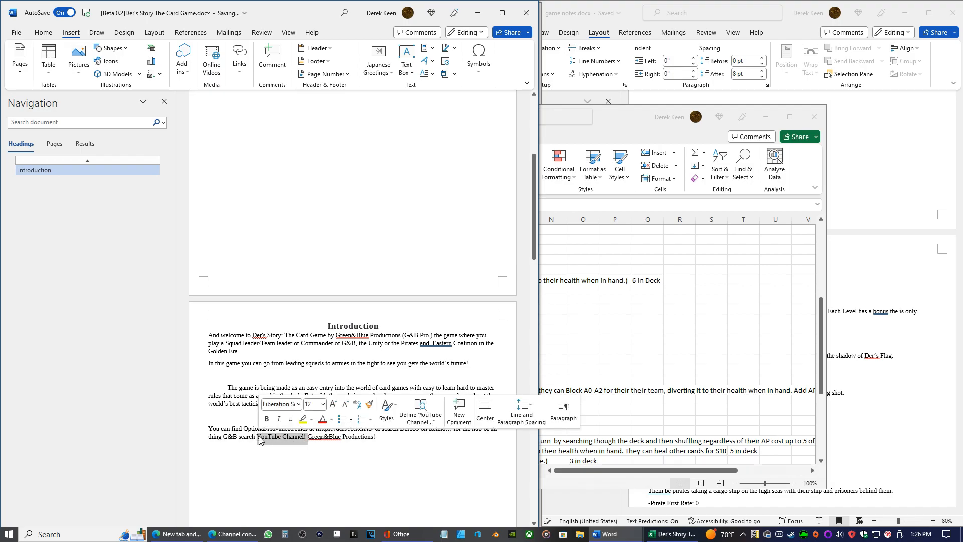
key("BackSpace")
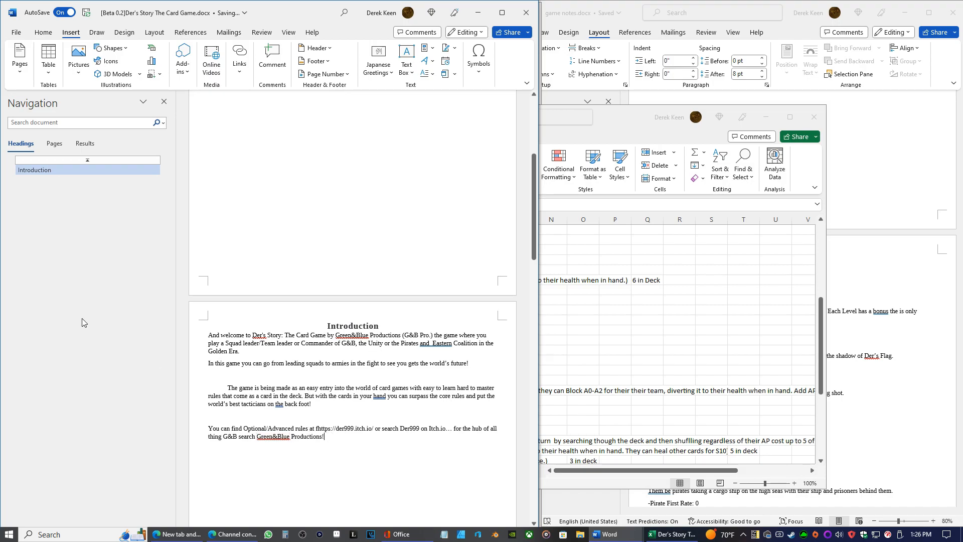
Append "On YouTube." after "Green&Blue Productions!", capitalizing the Y and T in YouTube
type("on youtube")
key("Left")
key("Left")
key("Left")
key("Left")
key("Left")
key("Right")
key("Right")
key("Right")
key("BackSpace")
type("Y")
key("Left")
key("Left")
key("Left")
key("Left")
key("BackSpace")
type("T")
type("and more game")
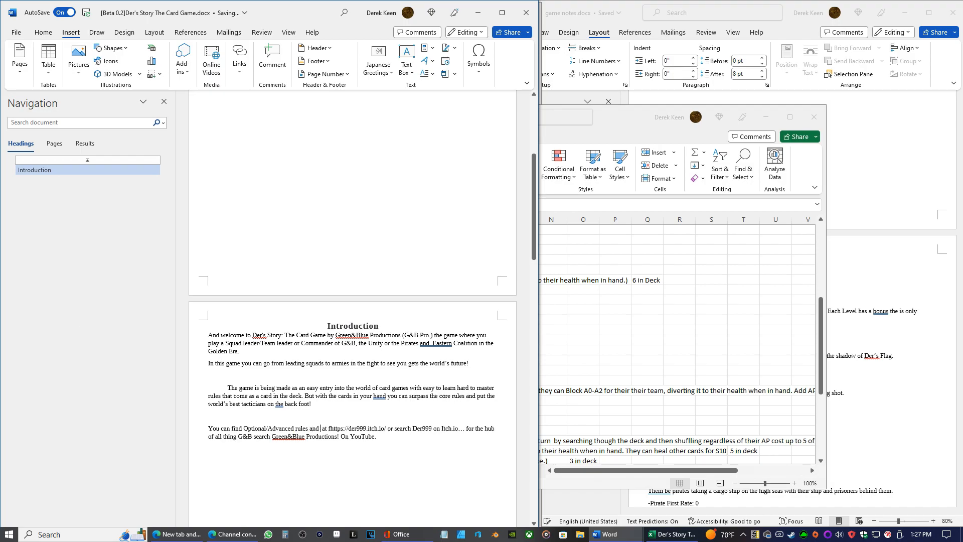
type("s")
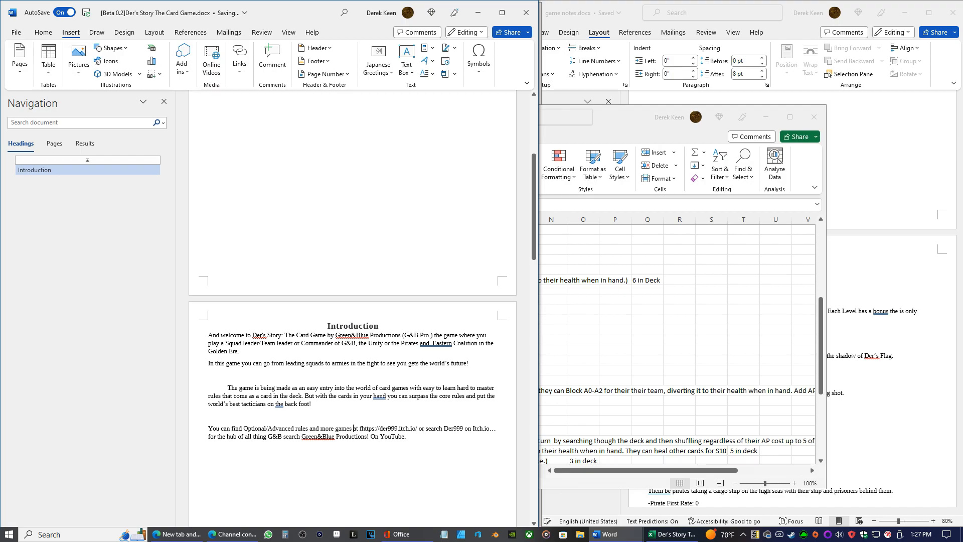
key("ctrl+Right")
key("Delete")
key("Delete")
type("F")
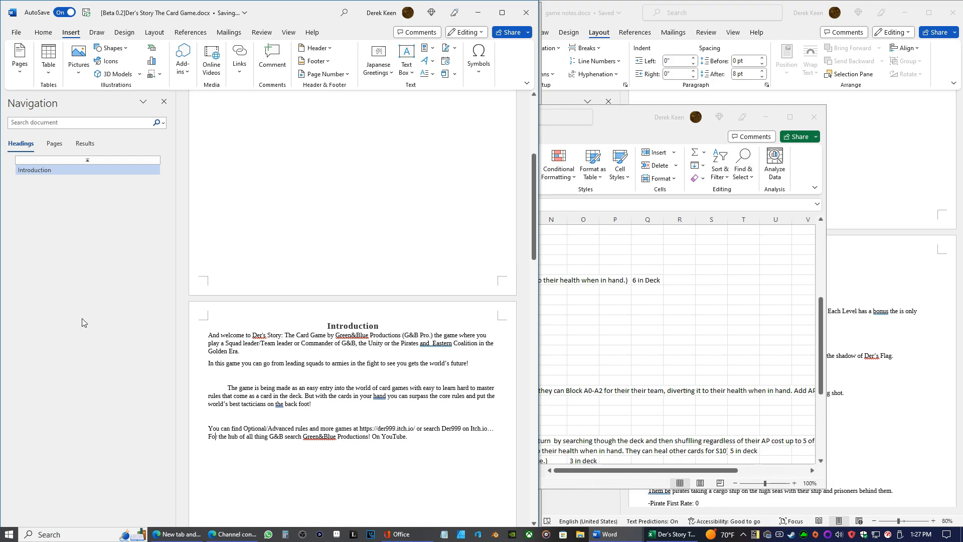
type("s")
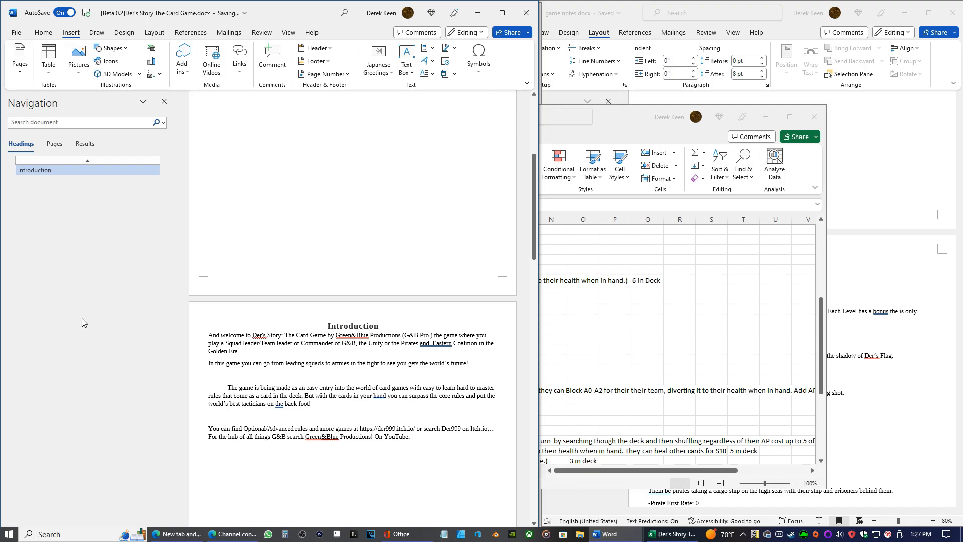
Add "thank you for looking at the game!" to the end of the closing paragraph
key("End")
type("thank yo")
type("u for lokk")
type("i.")
key("BackSpace")
key("BackSpace")
key("BackSpace")
key("BackSpace")
type("ok.")
type("ng at ttyhe ")
type("game")
key("BackSpace")
key("BackSpace")
key("BackSpace")
key("BackSpace")
key("BackSpace")
key("BackSpace")
key("BackSpace")
key("BackSpace")
type("he ghame")
key("BackSpace")
key("Delete")
type("!")
Replace "looking" with "checking out" in the thank-you sentence
key("BackSpace")
key("BackSpace")
key("BackSpace")
key("BackSpace")
key("BackSpace")
key("BackSpace")
key("BackSpace")
type("checking out")
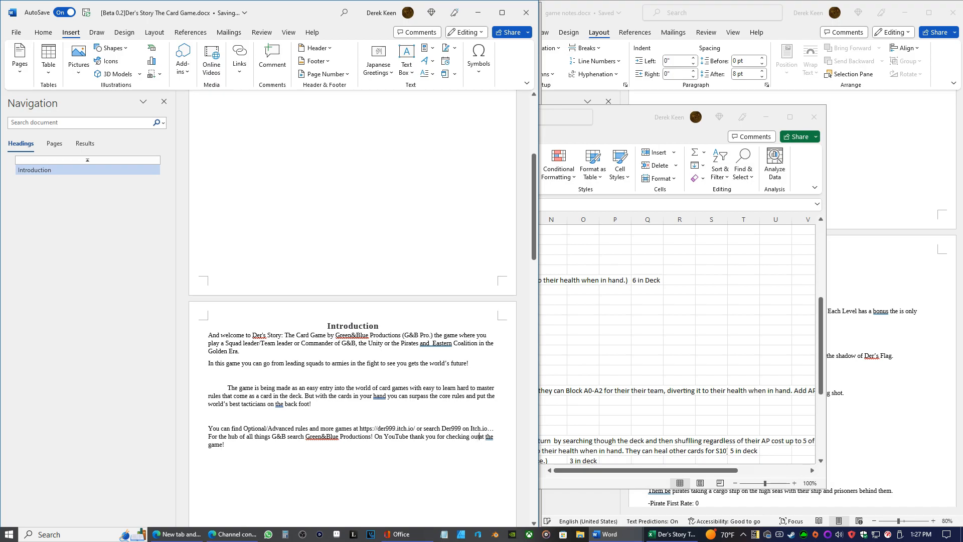
Try to start a new line before "On YouTube" in the closing paragraph
key("Left")
key("Left")
key("Left")
key("Left")
key("Left")
key("Left")
key("Left")
key("Left")
key("Left")
key("Left")
key("Left")
key("Left")
key("Left")
key("Left")
key("Left")
key("Left")
key("Left")
key("Left")
key("Left")
key("Left")
key("Left")
key("shift+Return")
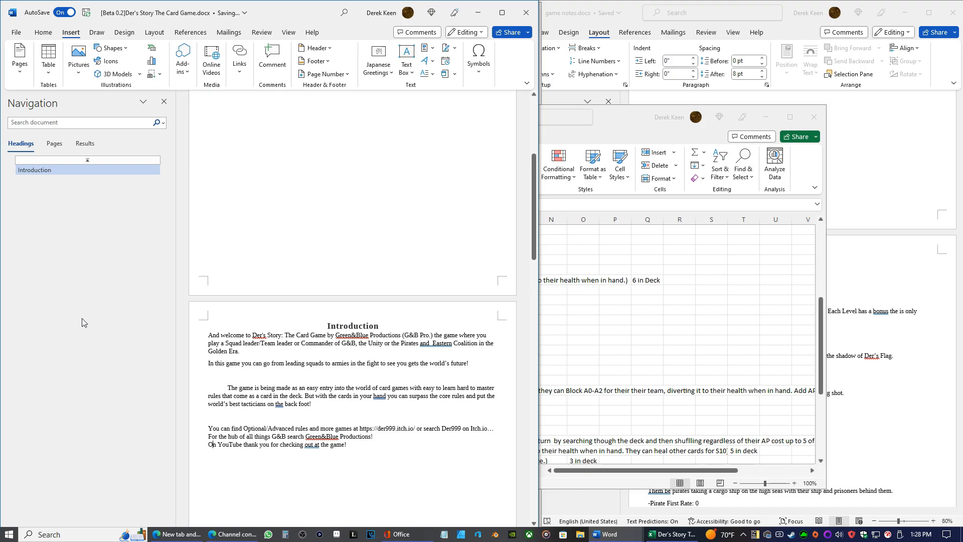
key("BackSpace")
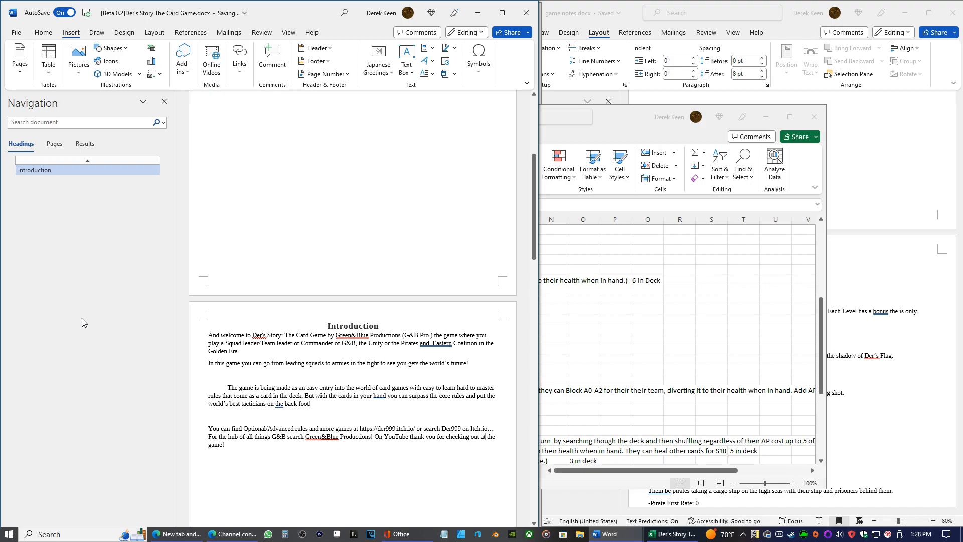
Remove the exclamation mark after "Productions" and lowercase the following word so it reads "Green&Blue Productions on YouTube"
scroll(82, 318, "down", 5)
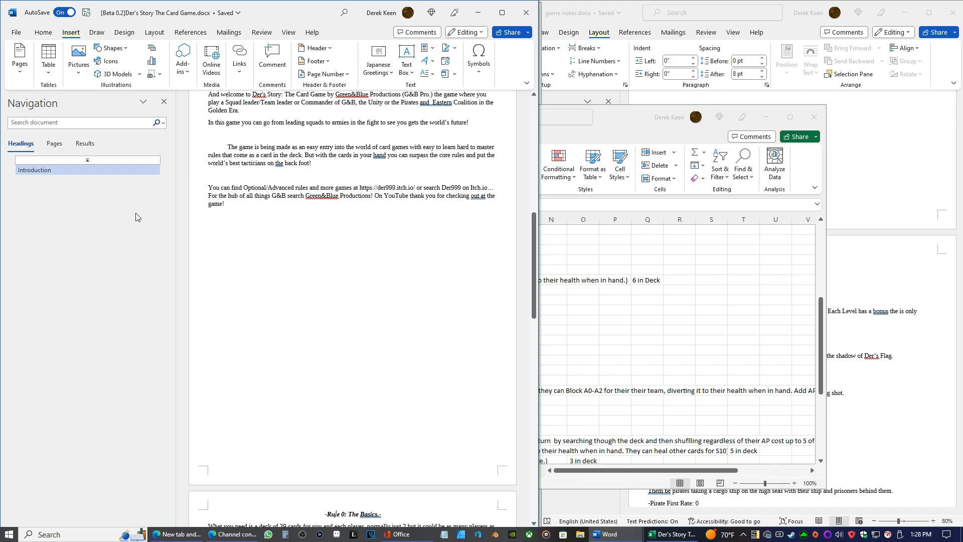
key("BackSpace")
key("Right")
key("Right")
key("BackSpace")
type("o")
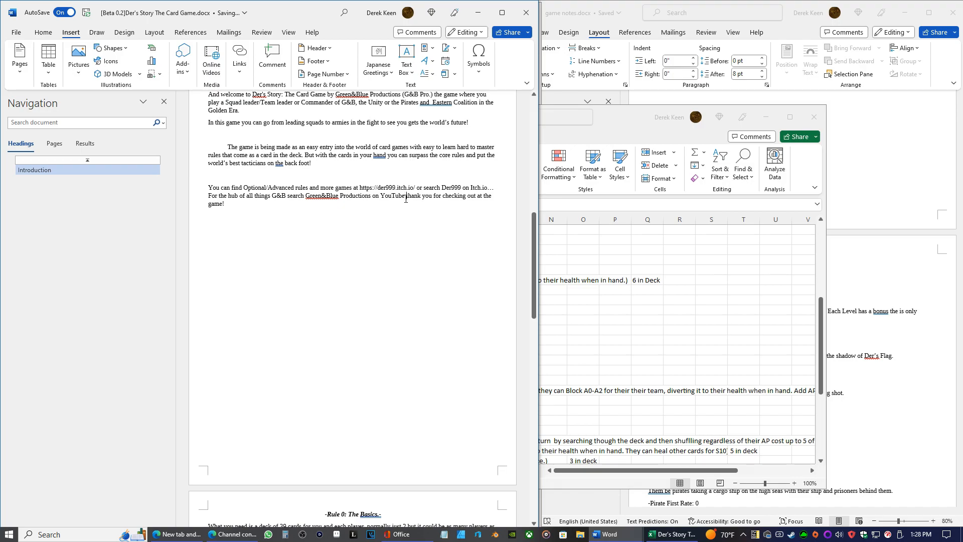
Put the thank-you sentence on its own line, reading "Thank you for checking out the game!" without the stray "at"
key("BackSpace")
type("T")
key("shift+Return")
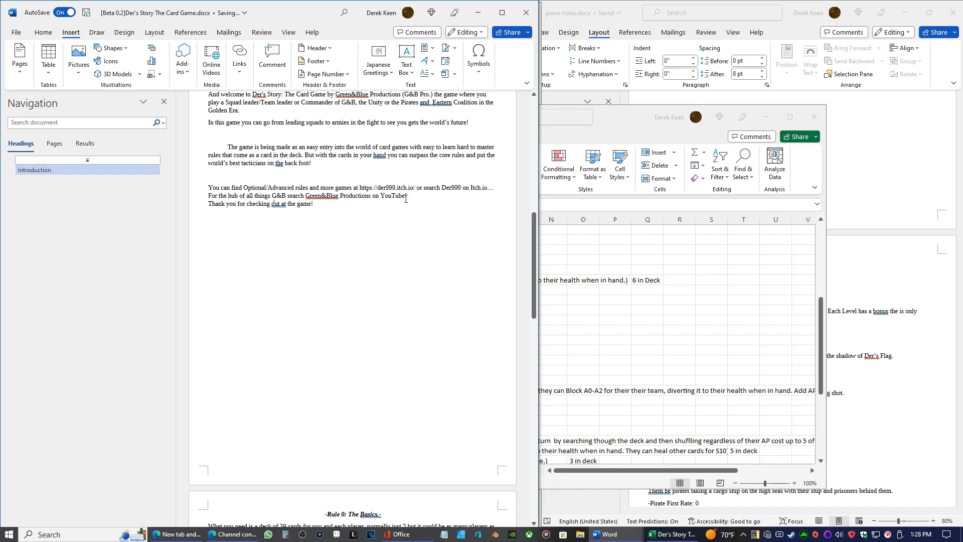
key("BackSpace")
key("BackSpace")
key("BackSpace")
key("BackSpace")
Insert "of Nations" after "the Unity" in the first Introduction paragraph
scroll(389, 200, "up", 4)
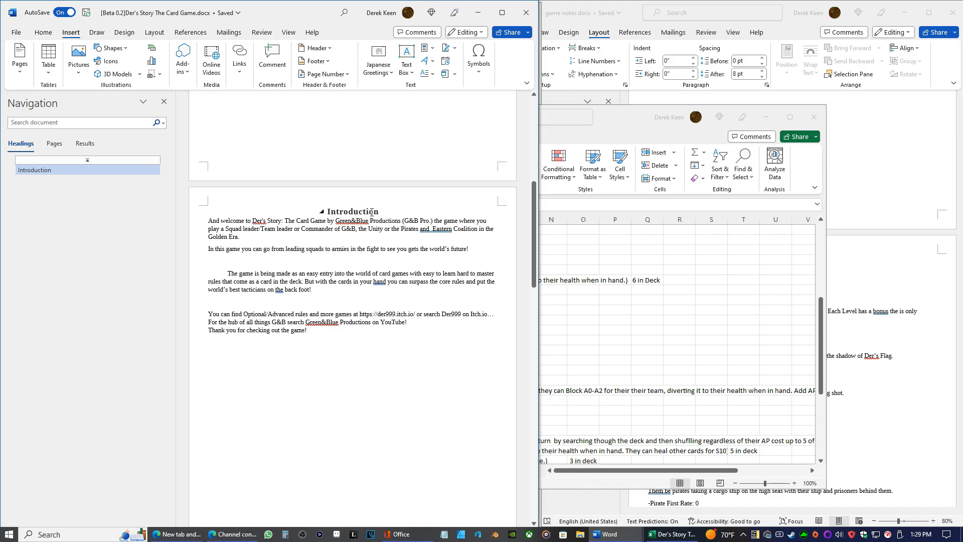
left_click(383, 229)
type("of Nations o")
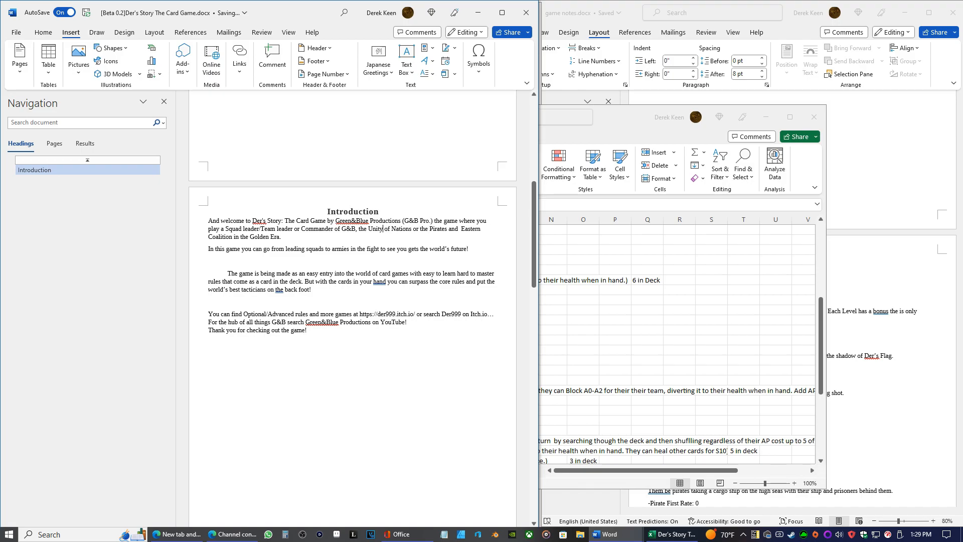
Replace the "and" between "Pirates" and "Eastern Coalition" with a comma
key("BackSpace")
key("BackSpace")
key("BackSpace")
type("or")
key("BackSpace")
key("BackSpace")
key("BackSpace")
key("BackSpace")
type("m")
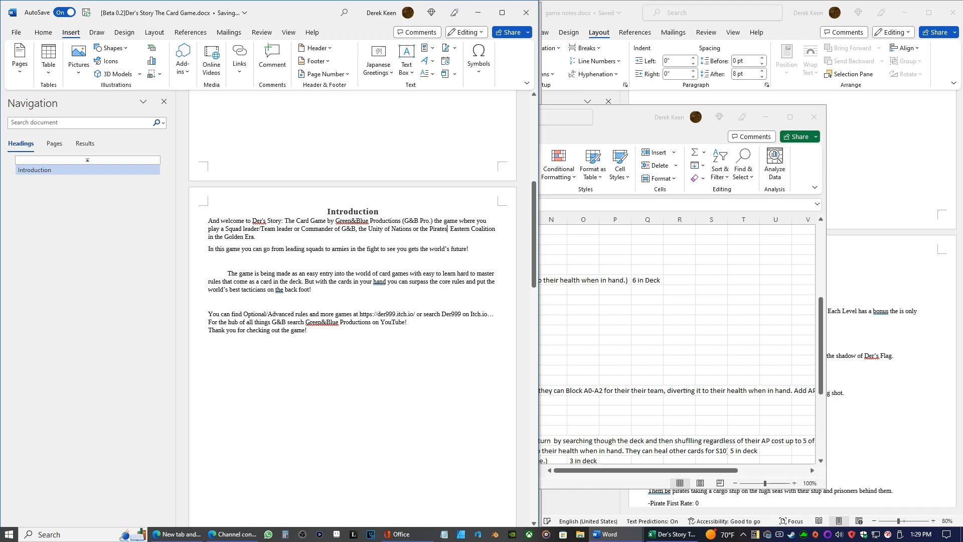
key("BackSpace")
type(",")
type("(UON")
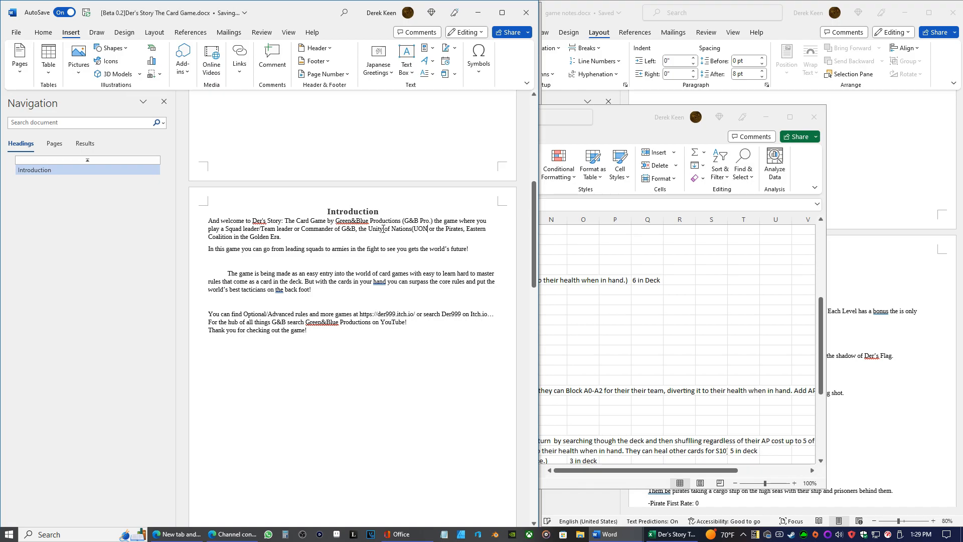
type(")")
Add the abbreviations "(UON)" after "Unity of Nations" and "(EC)" after "Eastern Coalition"
key("Right")
key("Right")
key("Right")
key("Right")
key("Right")
key("Right")
key("Right")
key("Right")
type("(EC)")
Insert "(Green and Blue)" directly after "G&B" in the list of factions in the first Introduction paragraph
type("(Green")
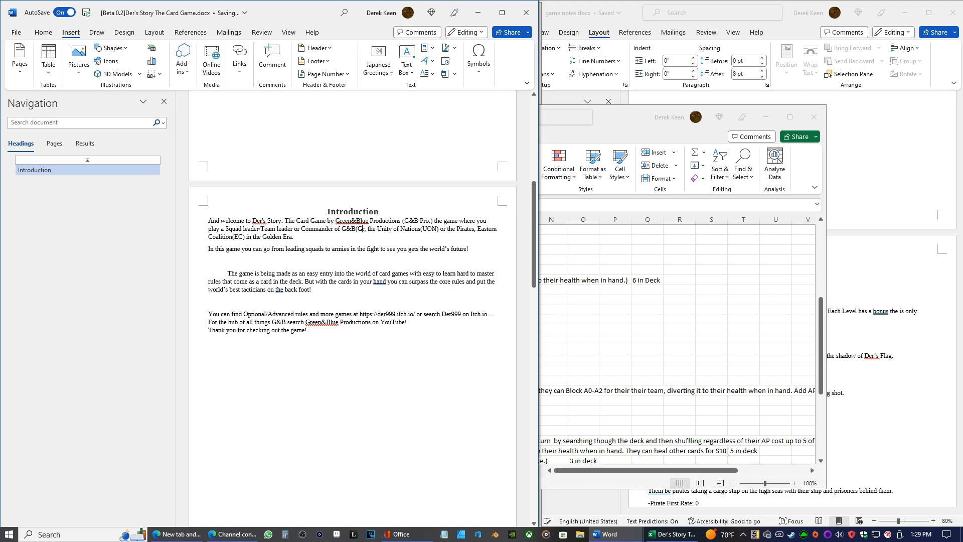
type(" and Ble")
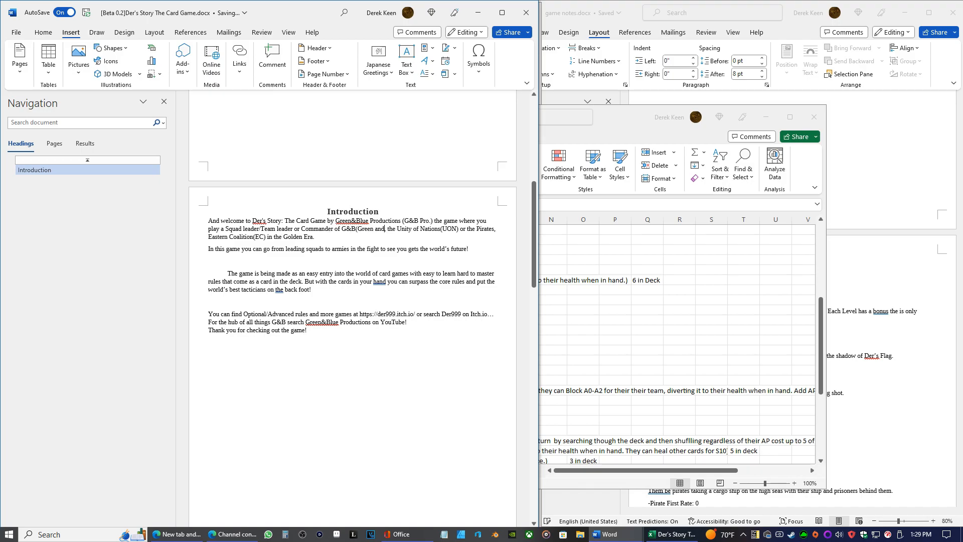
key("BackSpace")
type("ue)")
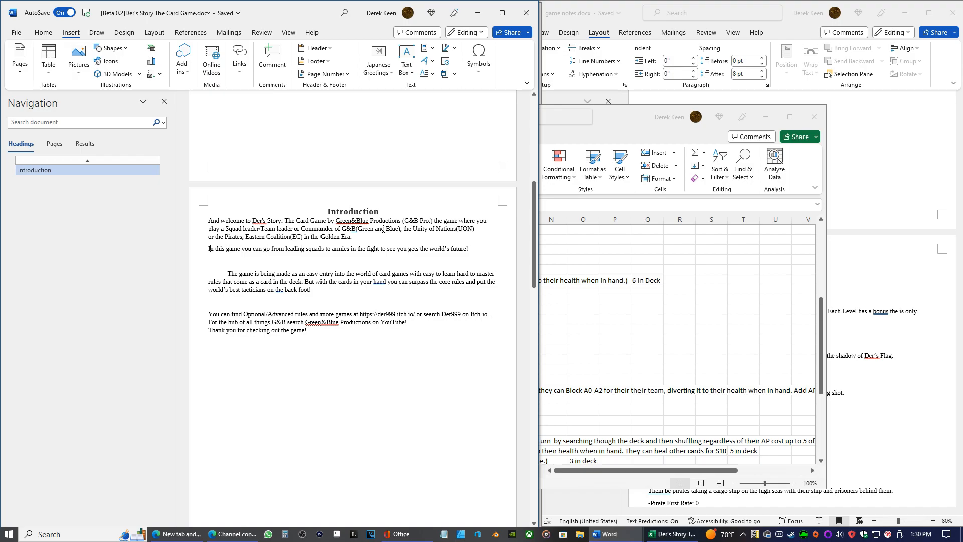
Join the "In this game" sentence onto the end of the first Introduction paragraph and delete "go from" in it
key("BackSpace")
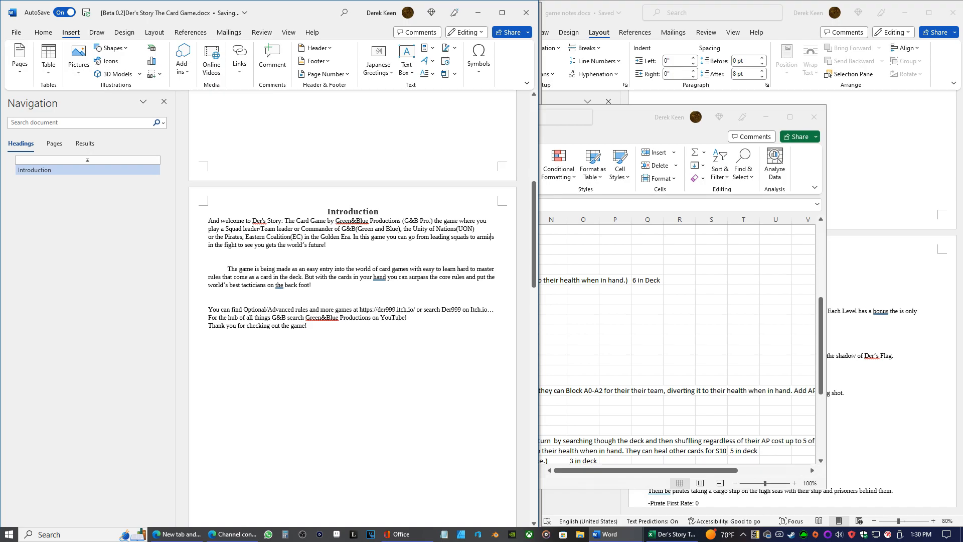
key("BackSpace")
key("BackSpace")
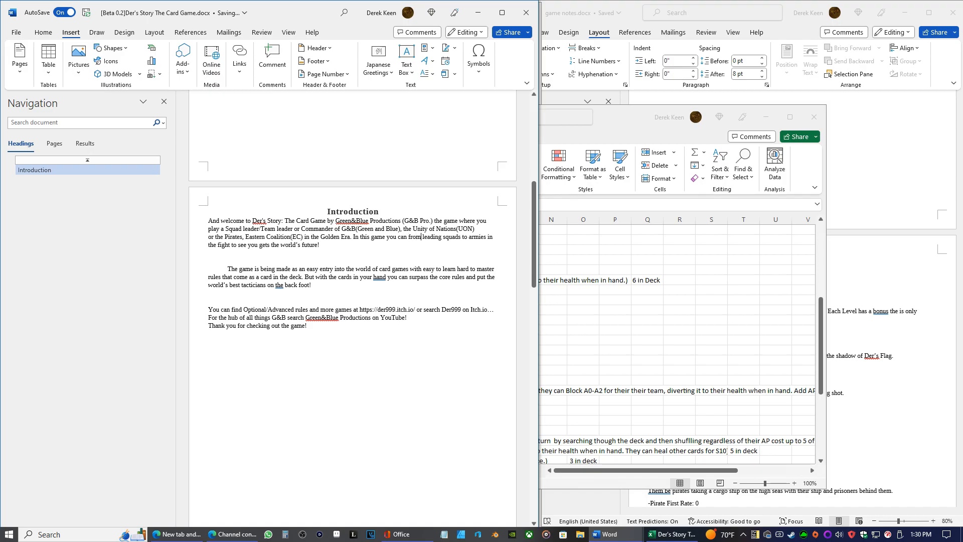
key("BackSpace")
key("BackSpace")
key("BackSpace")
key("BackSpace")
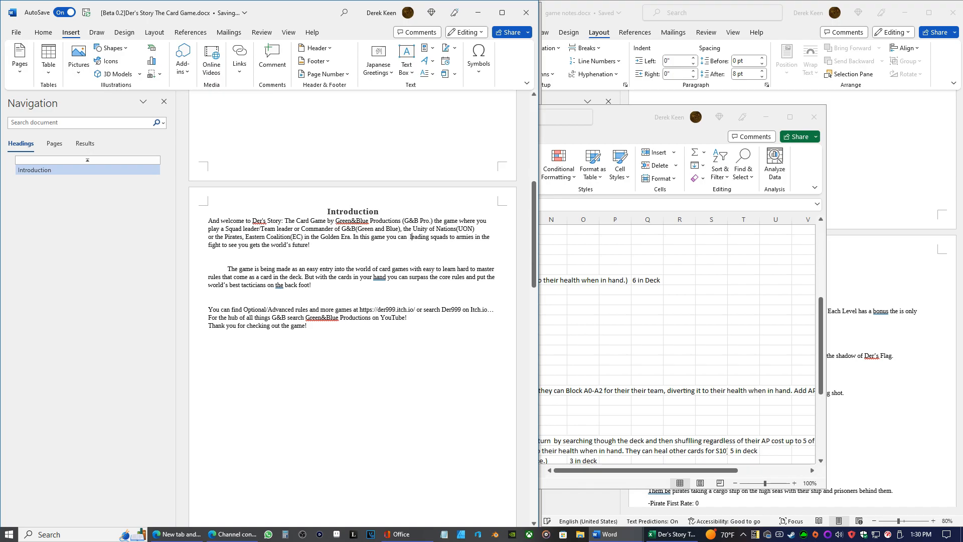
Change "leading" to "lead" in the "In this game you can" sentence
key("Right")
key("Right")
key("Right")
key("Right")
key("BackSpace")
key("BackSpace")
key("BackSpace")
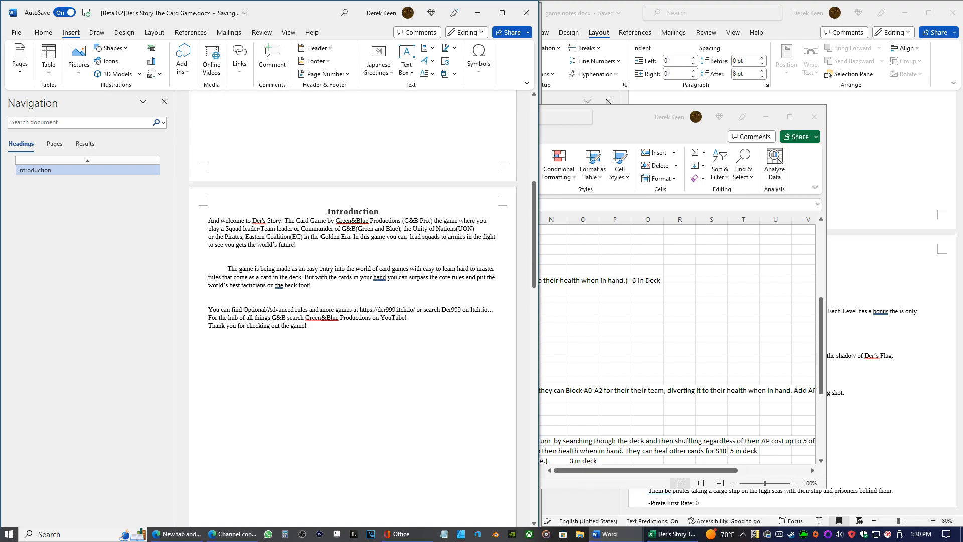
type("ed")
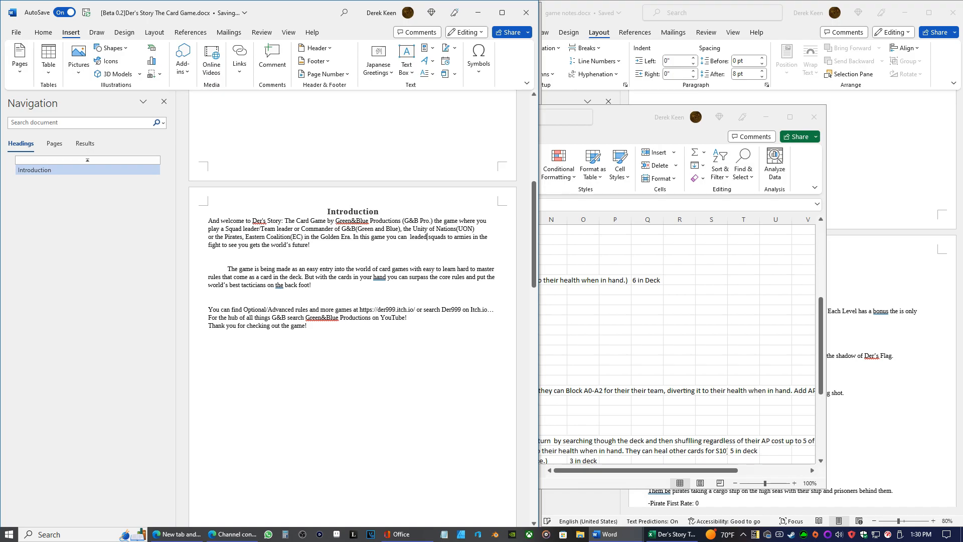
key("BackSpace")
key("BackSpace")
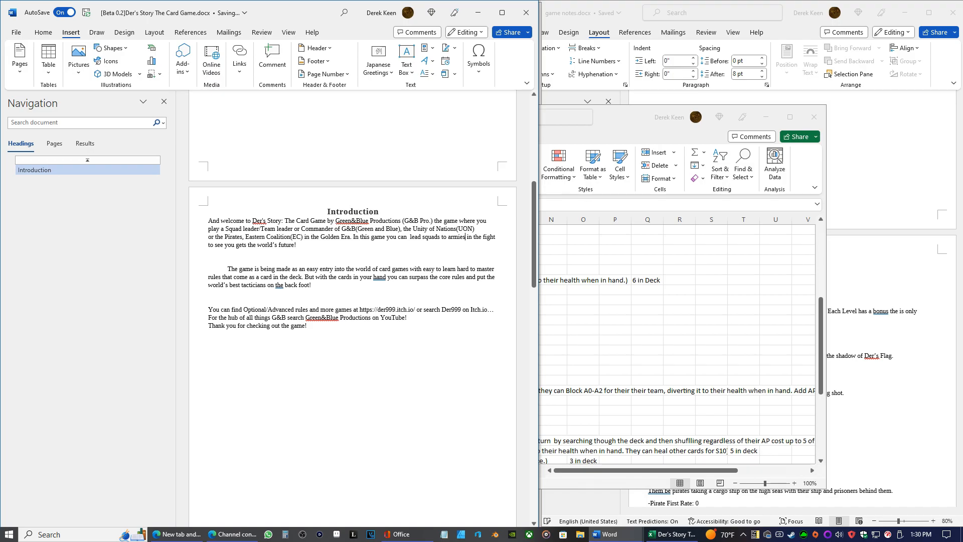
Delete "to armies" after "lead squads" in the same sentence
key("BackSpace")
key("BackSpace")
key("BackSpace")
key("BackSpace")
key("BackSpace")
key("BackSpace")
key("BackSpace")
key("BackSpace")
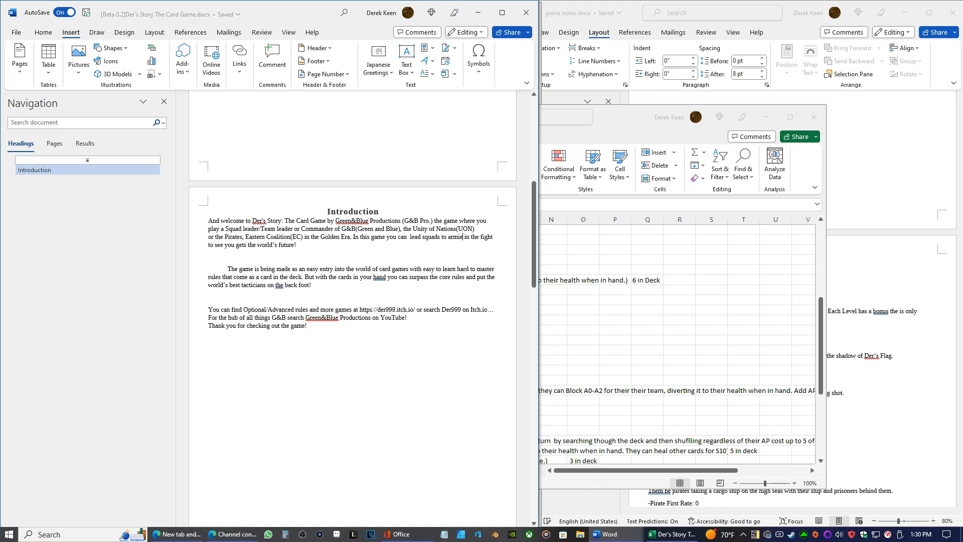
key("BackSpace")
key("BackSpace")
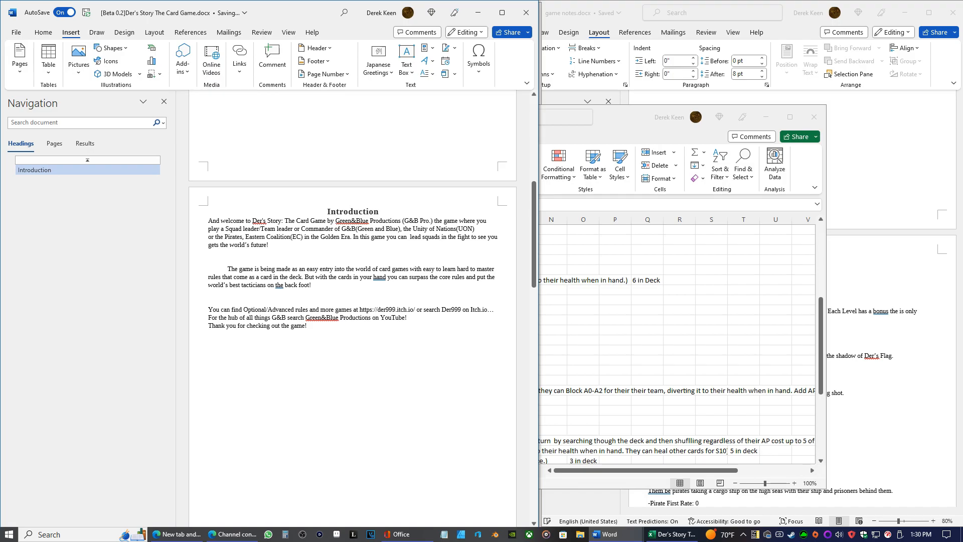
Remove the extra space before "lead" and delete "to see you" after "in the fight"
key("Left")
key("Left")
key("Left")
key("Left")
key("Left")
key("Left")
key("Left")
key("BackSpace")
key("Right")
key("Right")
key("Right")
key("BackSpace")
key("BackSpace")
key("BackSpace")
key("BackSpace")
key("BackSpace")
key("BackSpace")
key("BackSpace")
key("BackSpace")
key("BackSpace")
key("BackSpace")
key("BackSpace")
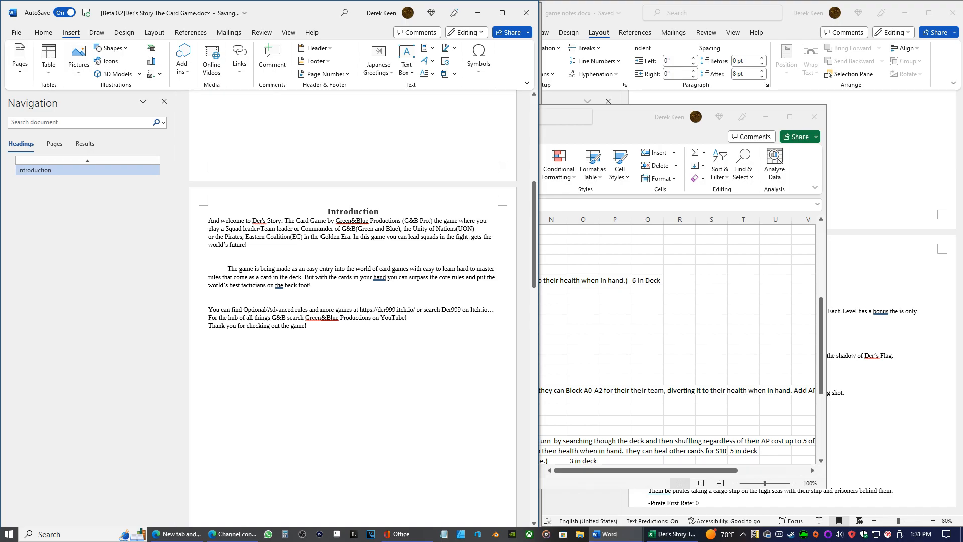
Continue the sentence after "in the fight" with "to maintain or break the perfect world in the near future!"
type("to mai")
type("ntain orf")
key("BackSpace")
type("break the perfe")
key("BackSpace")
key("BackSpace")
key("BackSpace")
type("rfect future! gets the ")
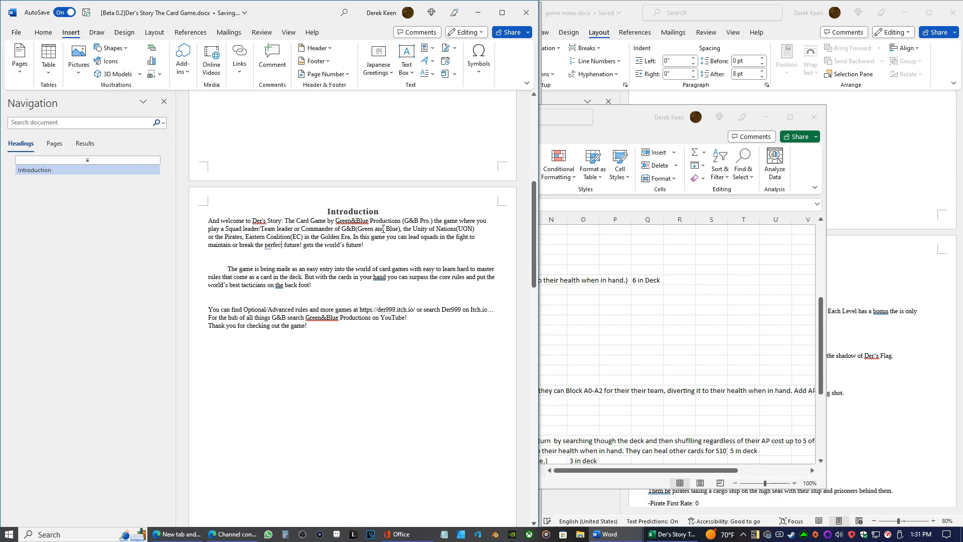
type("world in the near")
Delete the leftover "gets the world's future!" and put the "In this game" sentence in its own paragraph
left_click(409, 245)
key("BackSpace")
key("BackSpace")
key("BackSpace")
key("BackSpace")
key("BackSpace")
key("BackSpace")
key("BackSpace")
key("BackSpace")
key("BackSpace")
key("BackSpace")
key("BackSpace")
key("BackSpace")
key("BackSpace")
key("BackSpace")
key("BackSpace")
key("BackSpace")
key("BackSpace")
key("BackSpace")
key("BackSpace")
key("BackSpace")
key("Return")
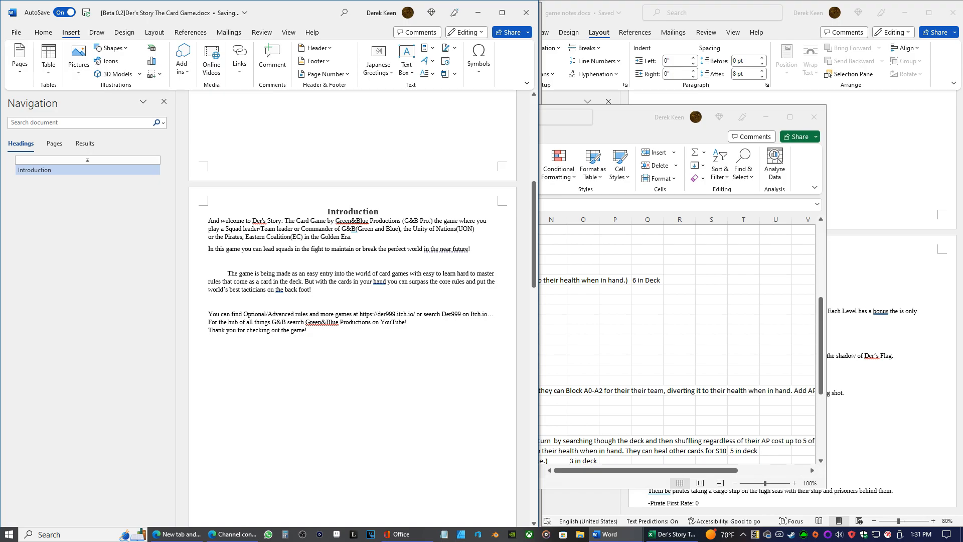
Add a leading hyphen to the "And welcome to" paragraph and to the "In this game" paragraph
type("-")
key("Down")
key("Down")
key("Up")
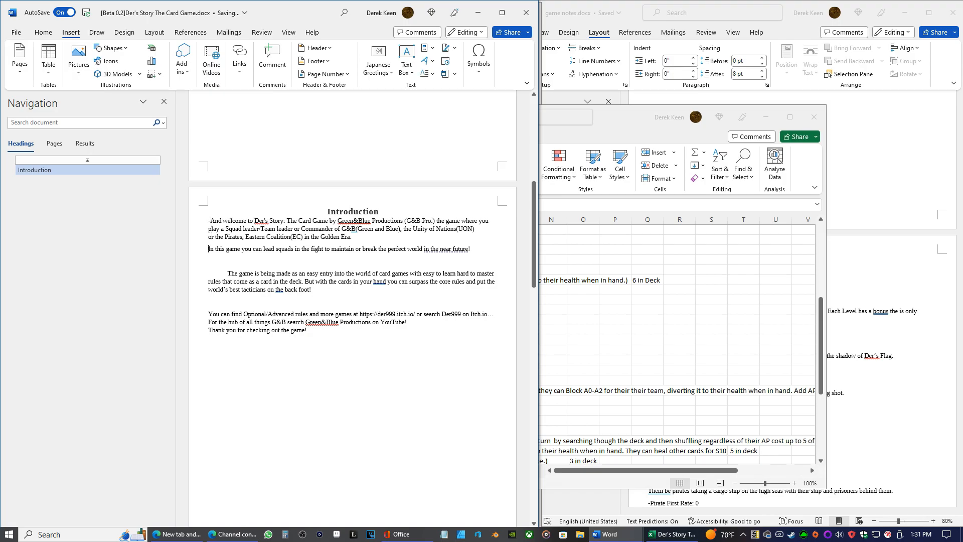
type("-")
Remove the first-line indent of the "The game is being made" paragraph and the blank line above it
key("Down")
key("Down")
key("BackSpace")
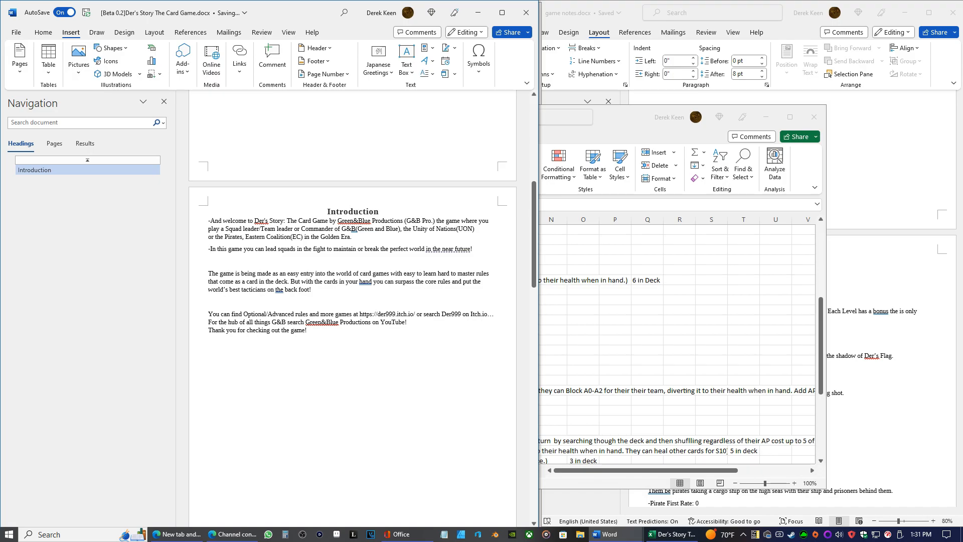
key("BackSpace")
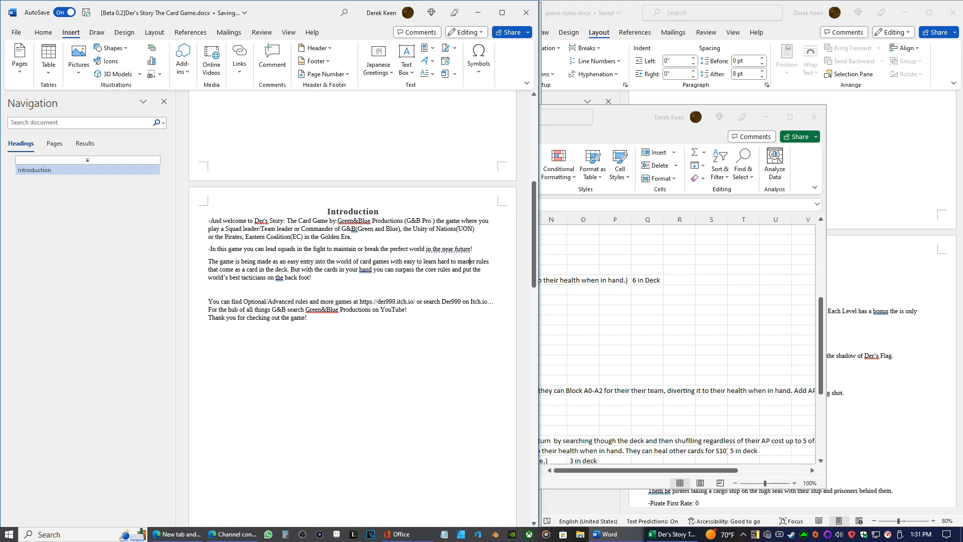
left_click(457, 243)
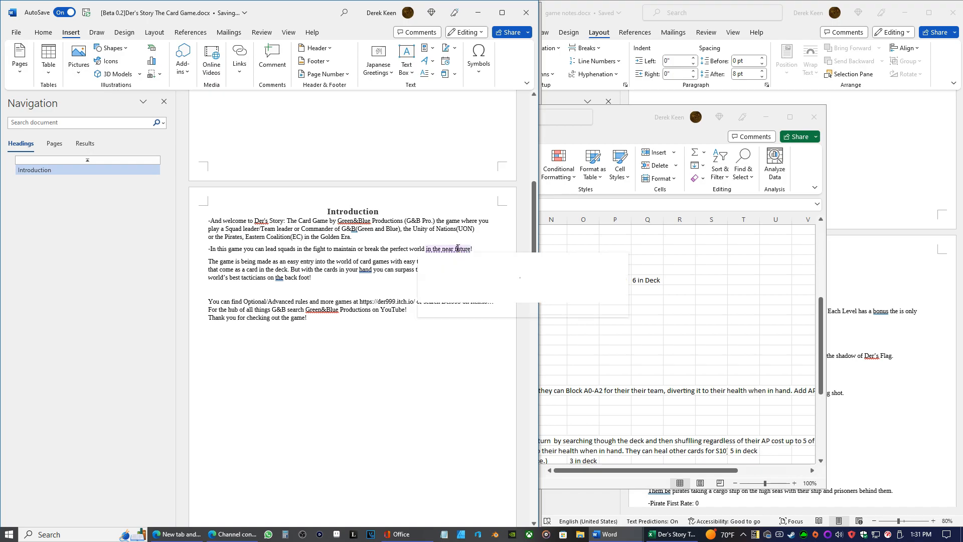
left_click(395, 251)
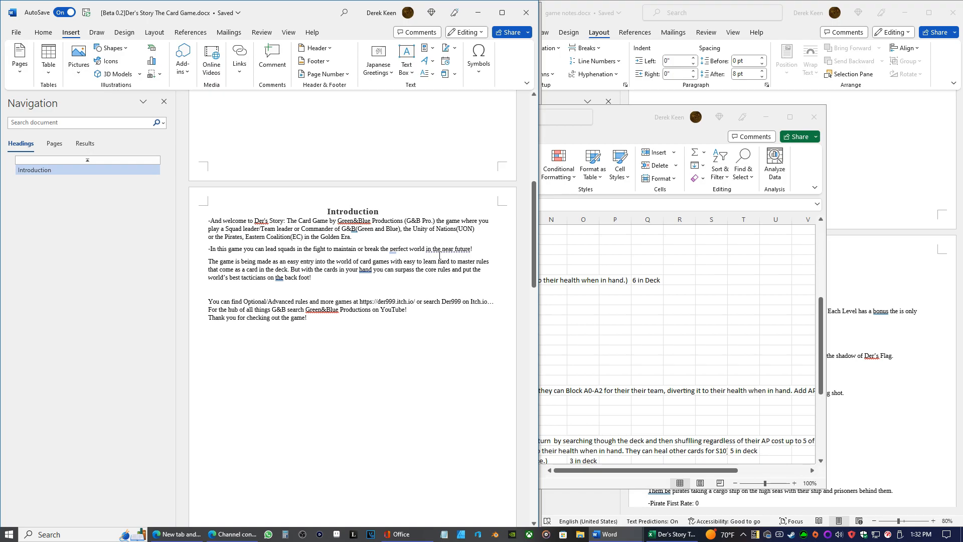
Reword the end of the "In this game" sentence to read "the perfect world in alt near future!"
left_click(442, 250)
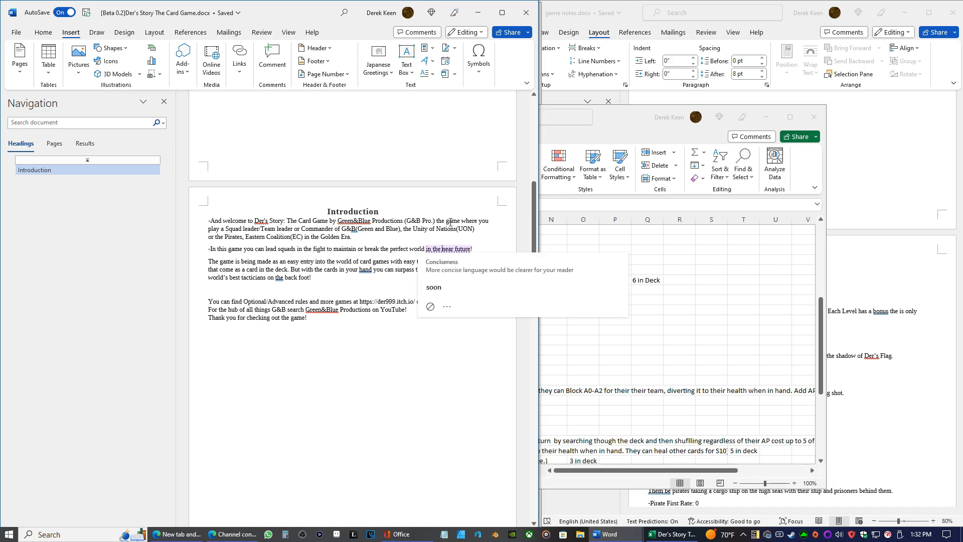
left_click(453, 249)
type("our")
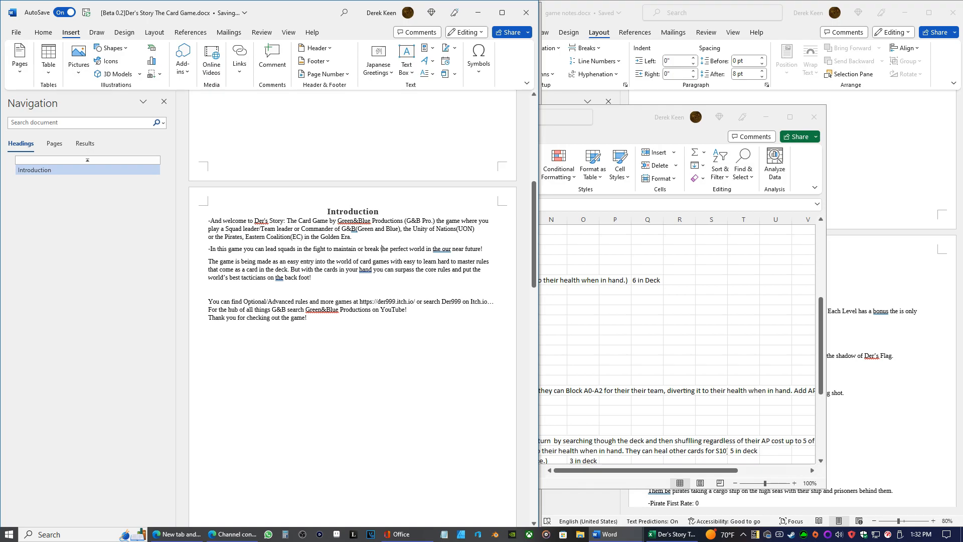
key("BackSpace")
key("BackSpace")
key("BackSpace")
key("BackSpace")
key("BackSpace")
key("BackSpace")
key("BackSpace")
type("alt")
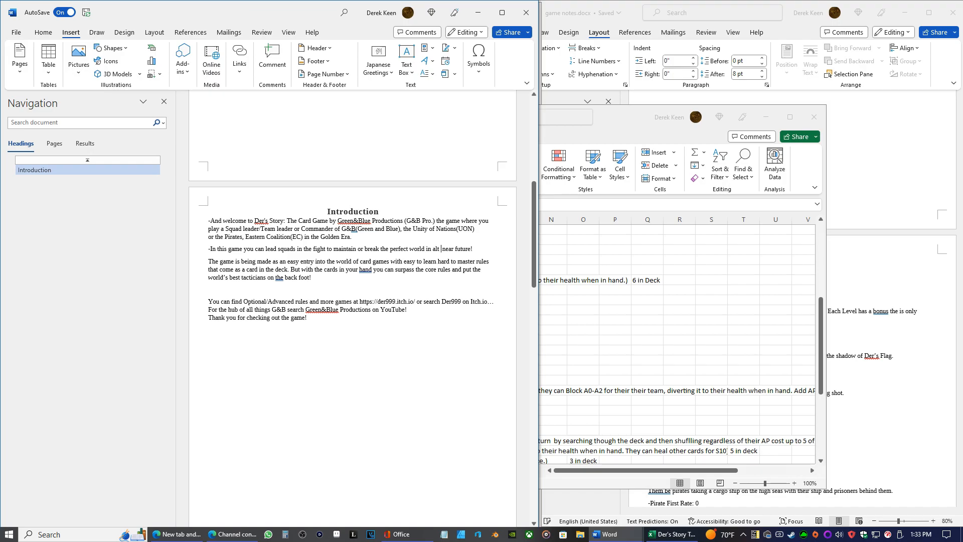
key("BackSpace")
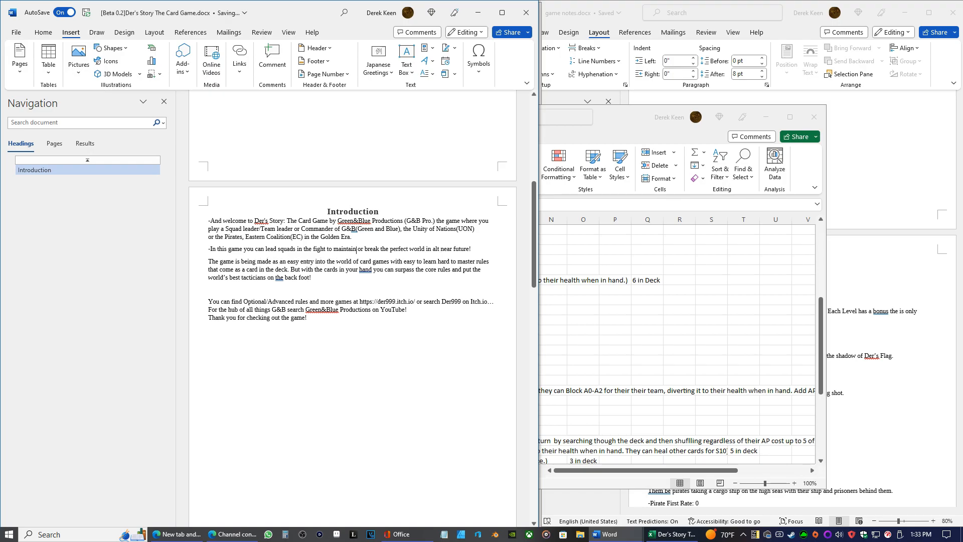
Remove "/Team leader" from the welcome paragraph so the phrase reads "a Squad leader or Commander"
scroll(354, 241, "up", 3)
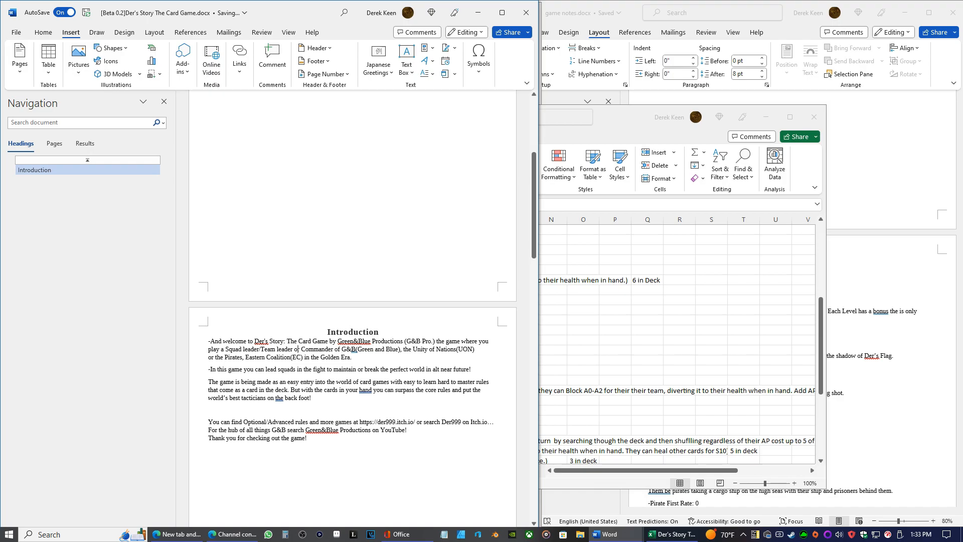
key("BackSpace")
key("BackSpace")
key("BackSpace")
key("BackSpace")
key("BackSpace")
key("BackSpace")
key("BackSpace")
key("BackSpace")
key("BackSpace")
key("BackSpace")
key("BackSpace")
key("BackSpace")
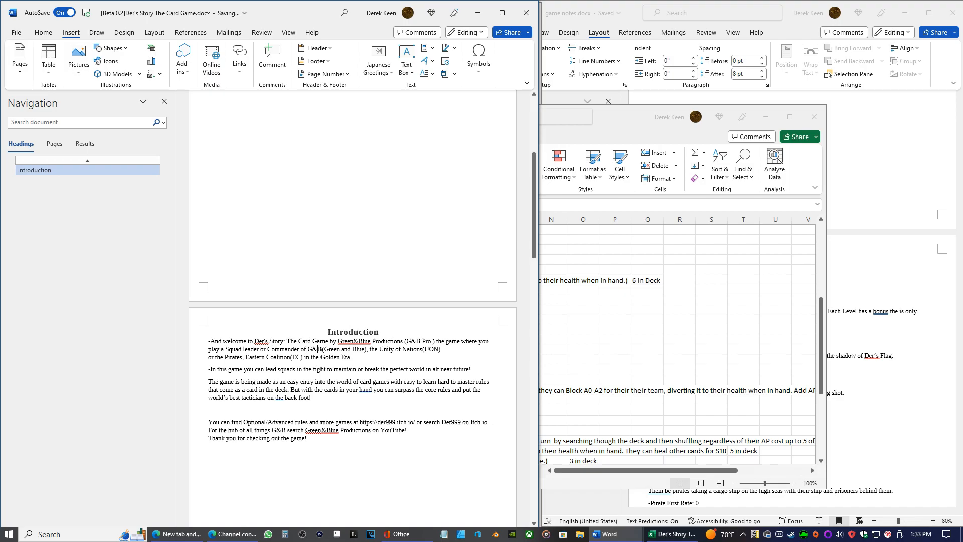
Insert "4 faction" before "G&B(Green and Blue)" in the welcome paragraph
key("Right")
key("Right")
type("4")
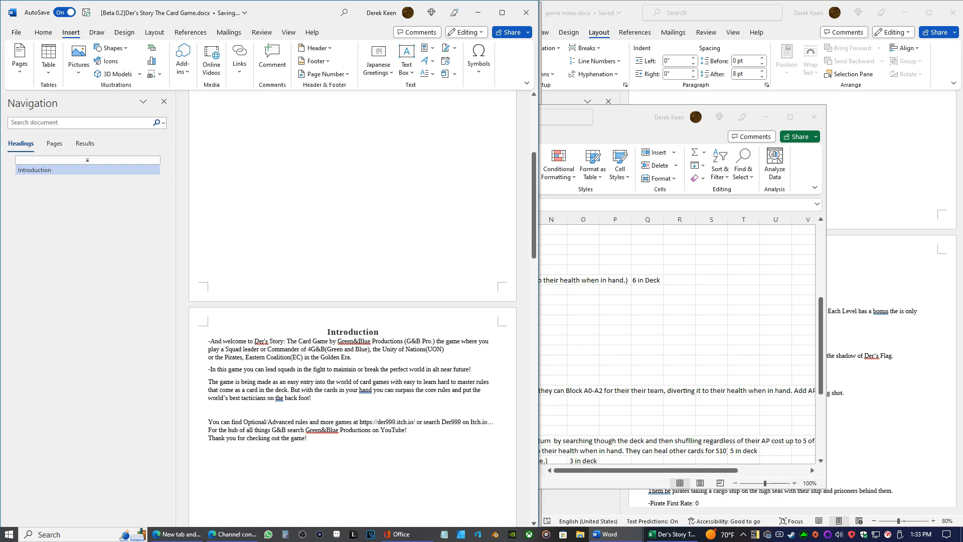
type(" faction")
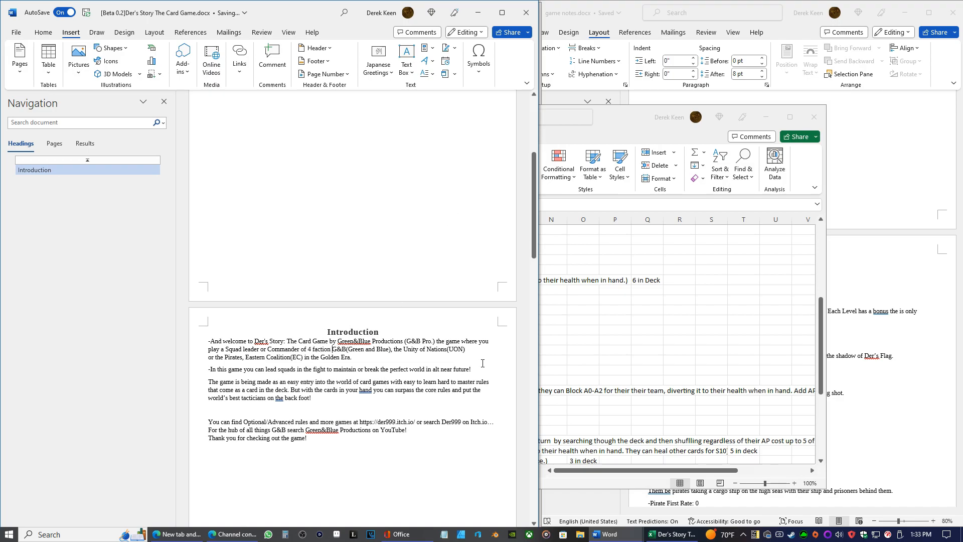
Move the "In this game you can lead squads" sentence into the welcome paragraph after "4 faction", pasting it as text only
left_click_drag(473, 370, 204, 371)
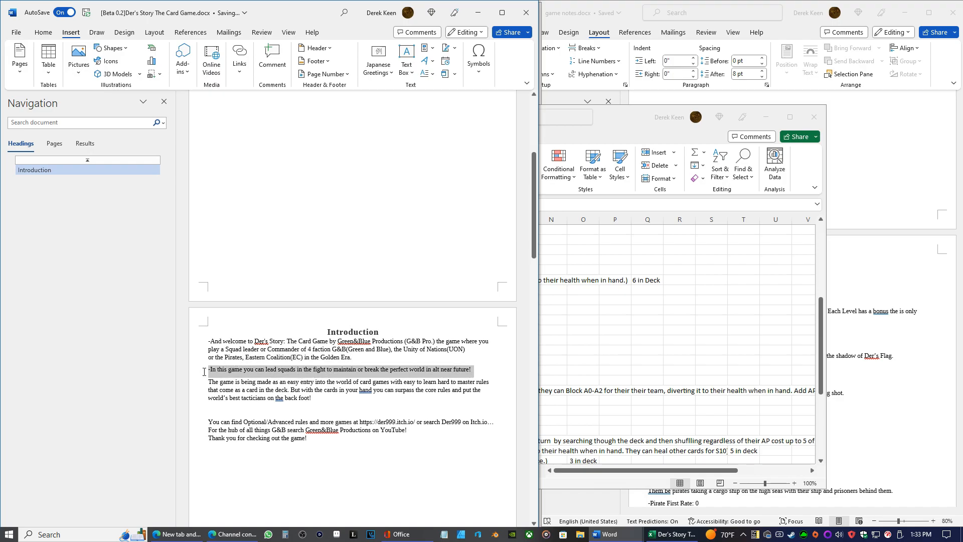
right_click(219, 372)
left_click(221, 168)
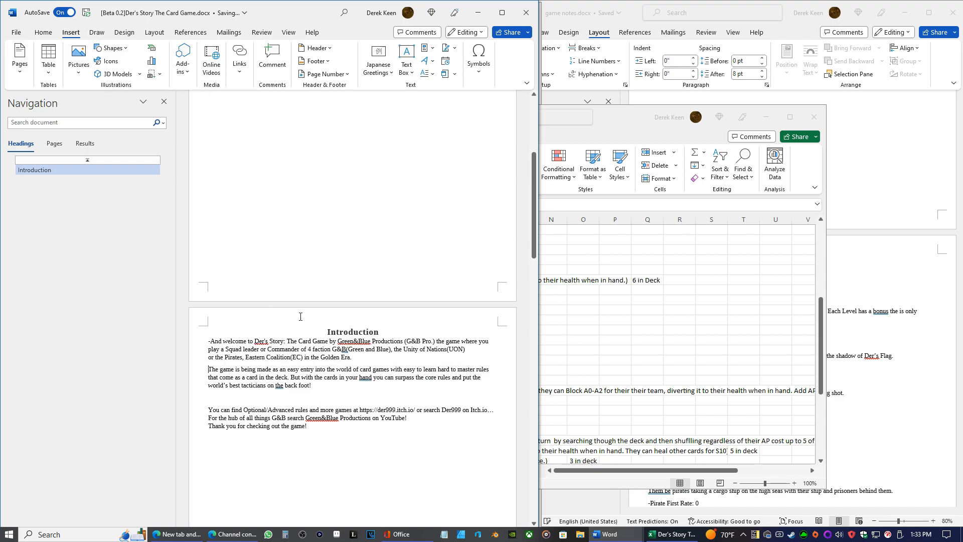
right_click(333, 350)
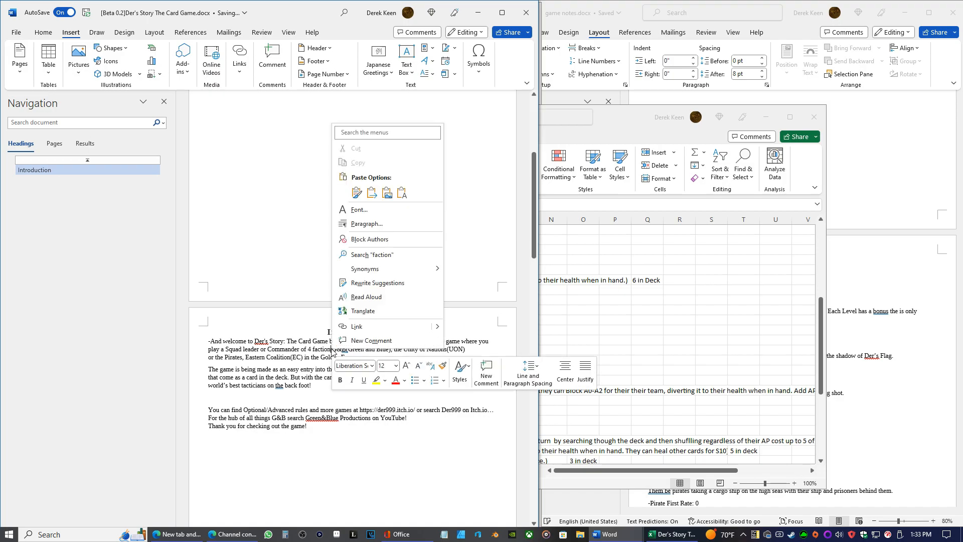
left_click(402, 193)
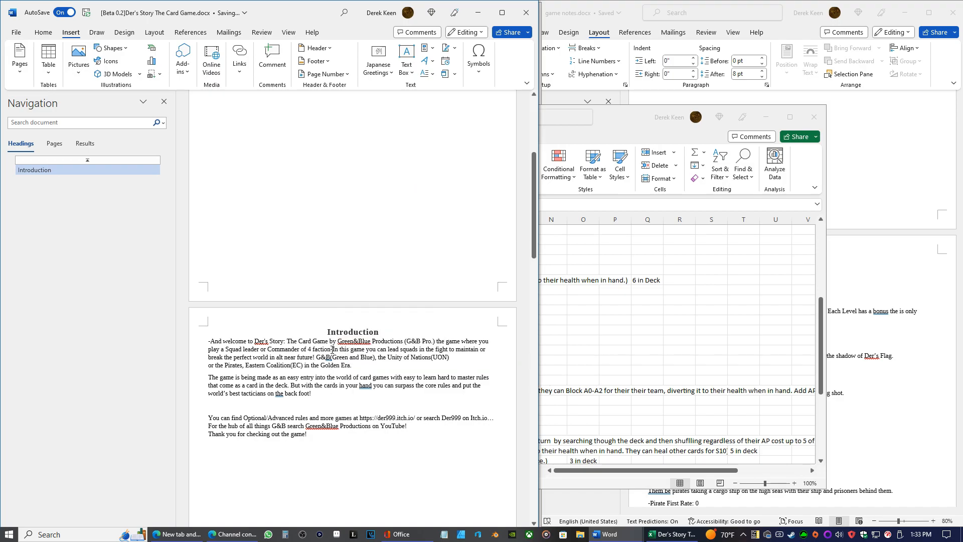
Extend "4 faction" to "4 factions on 2 oposing sides", removing the pasted hyphen
type("a")
key("Delete")
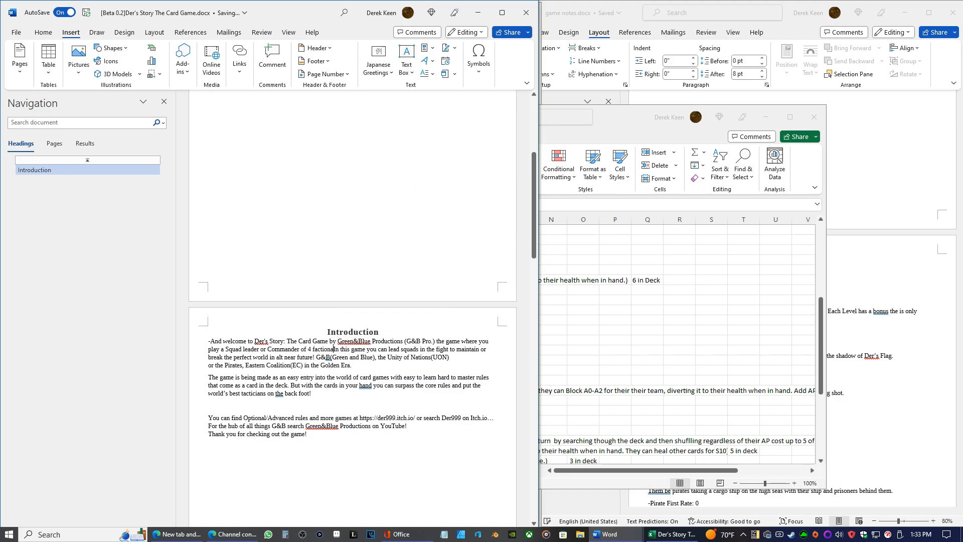
key("BackSpace")
key("BackSpace")
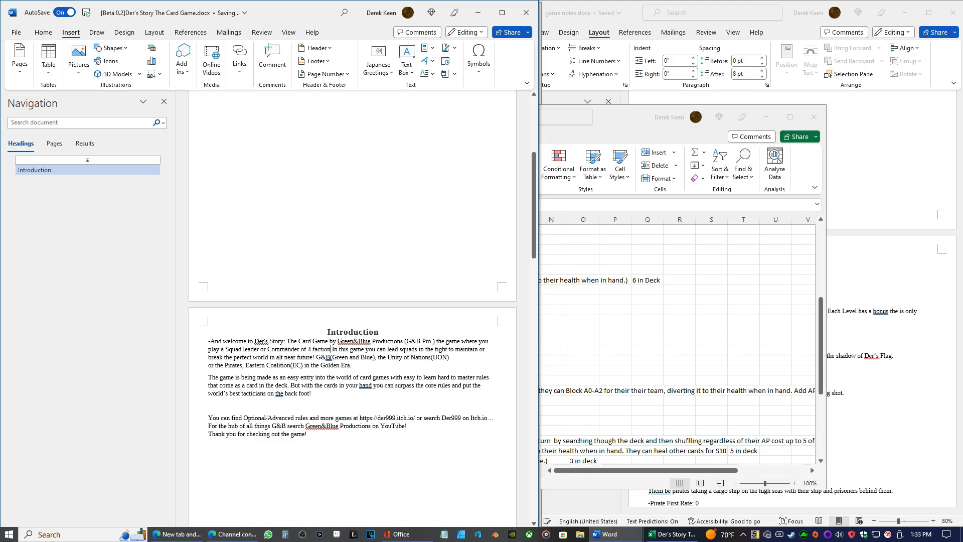
type("s on ")
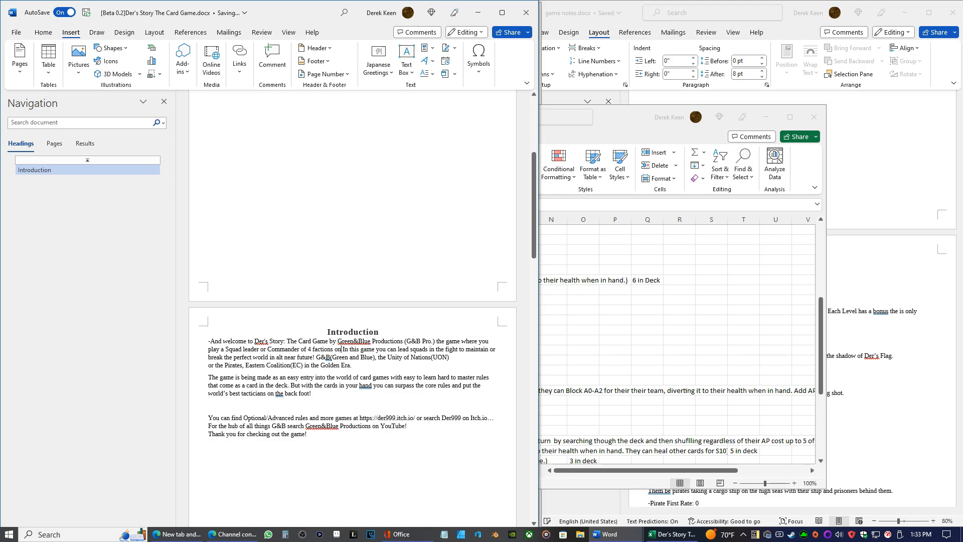
type("2 op ")
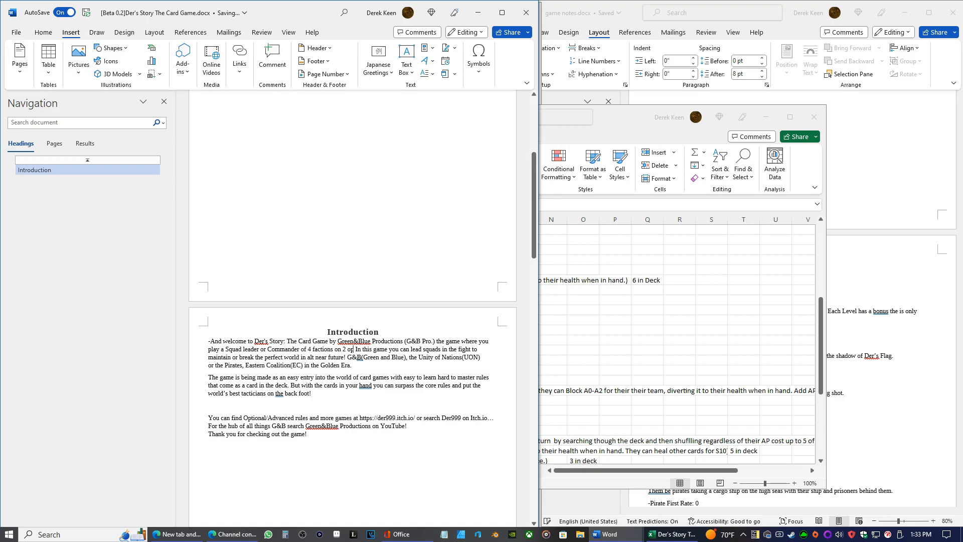
type("osing sidew")
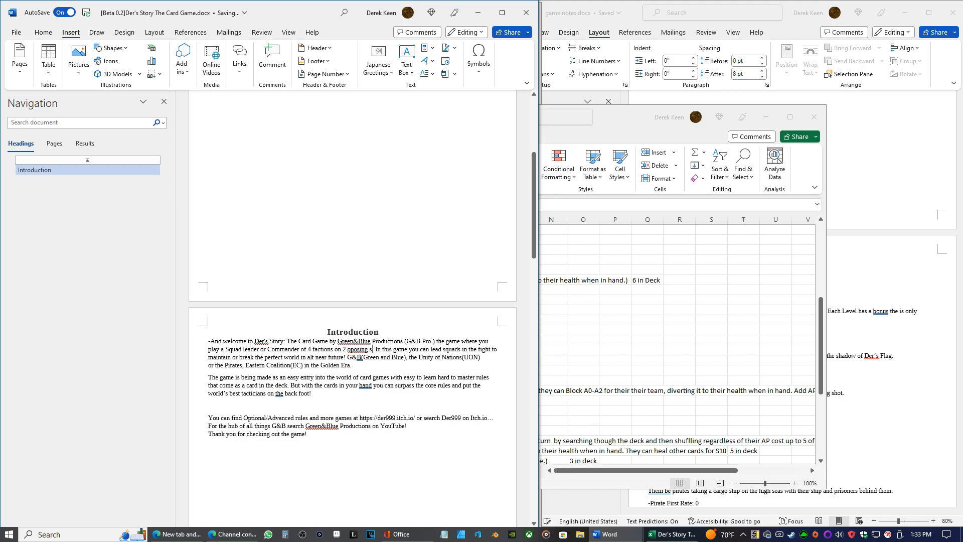
key("BackSpace")
type("s")
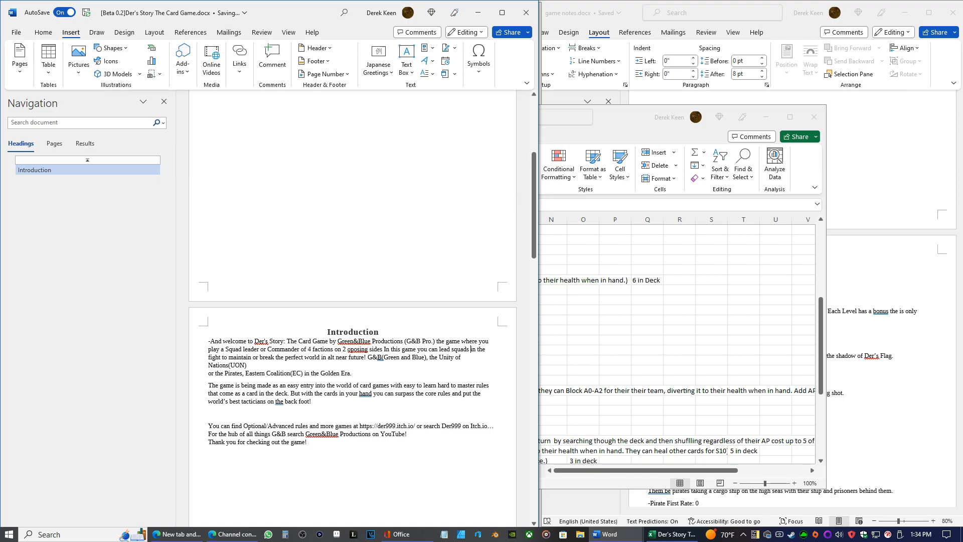
Delete "In this game you can lead squads" so the sentence runs "sides in the fight to maintain or break"
key("ctrl+BackSpace")
key("ctrl+BackSpace")
key("ctrl+BackSpace")
key("ctrl+BackSpace")
key("ctrl+BackSpace")
key("ctrl+BackSpace")
key("ctrl+BackSpace")
key("BackSpace")
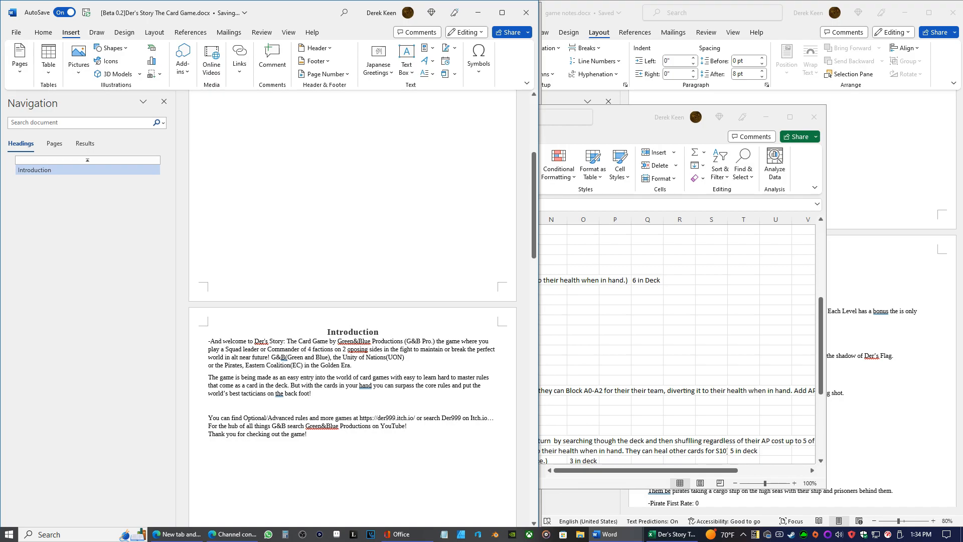
Add "that brenchhes from our own" after "alt near future" in the welcome paragraph
type("that b")
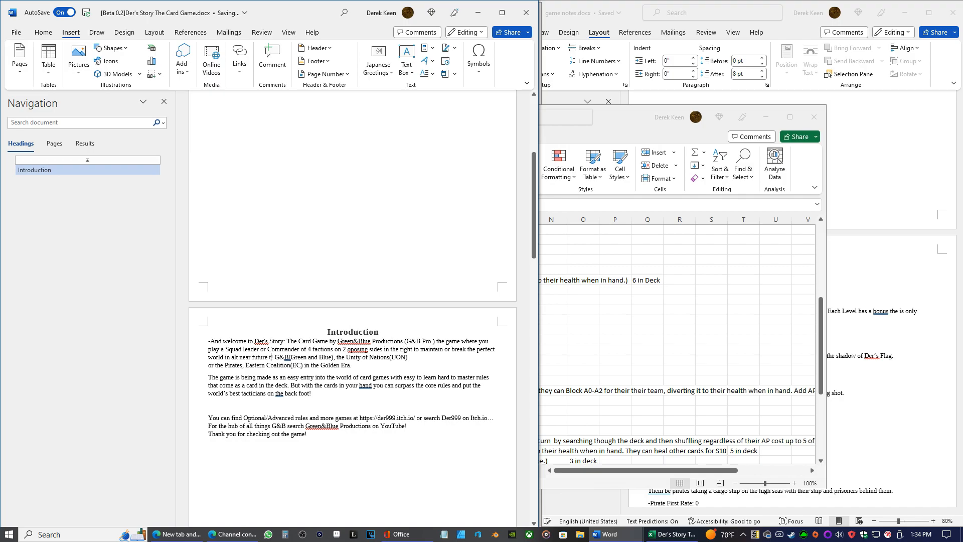
type("renchh")
key("Delete")
type("es from ou")
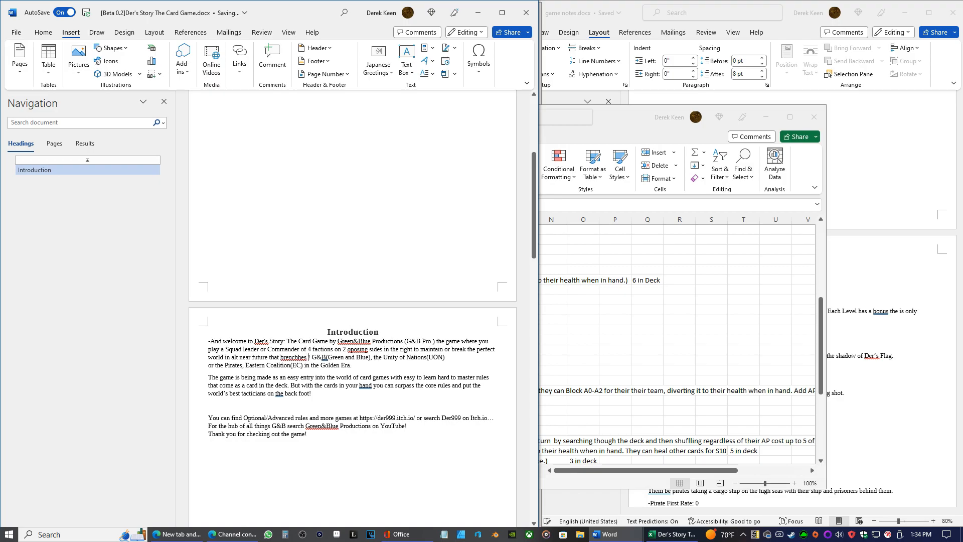
type("r own")
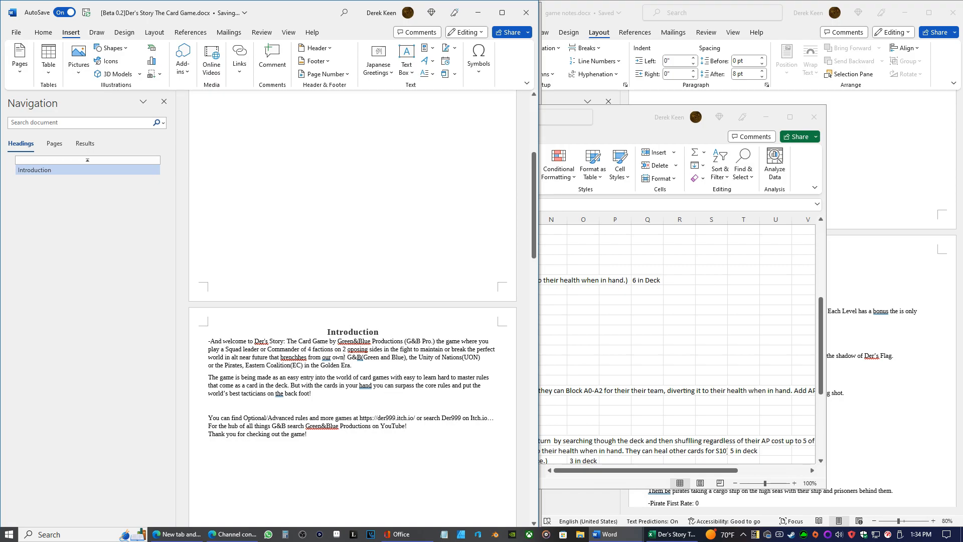
Split the faction list beginning with "G&B(Green and Blue)" into its own paragraph with a leading hyphen
key("Return")
type("-TheG")
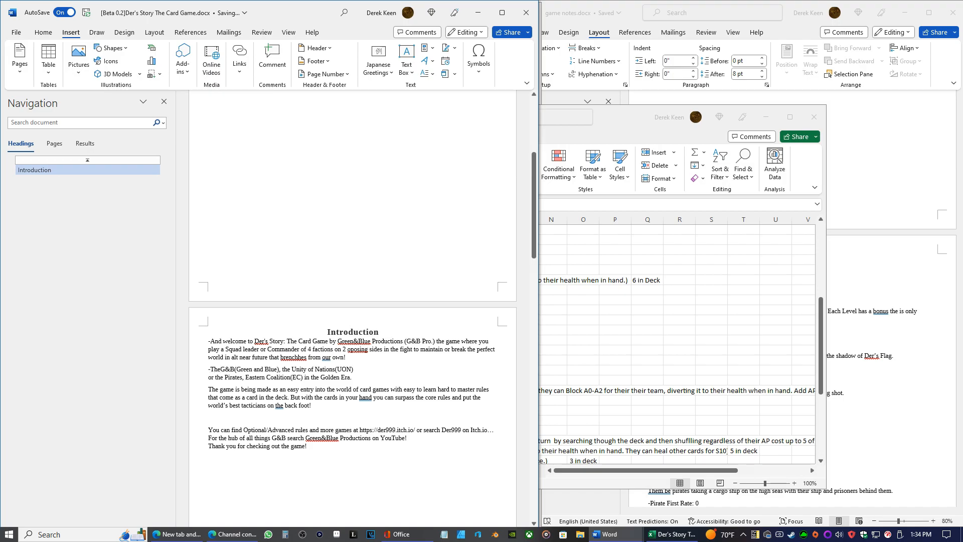
key("BackSpace")
key("BackSpace")
key("BackSpace")
type("Man")
key("BackSpace")
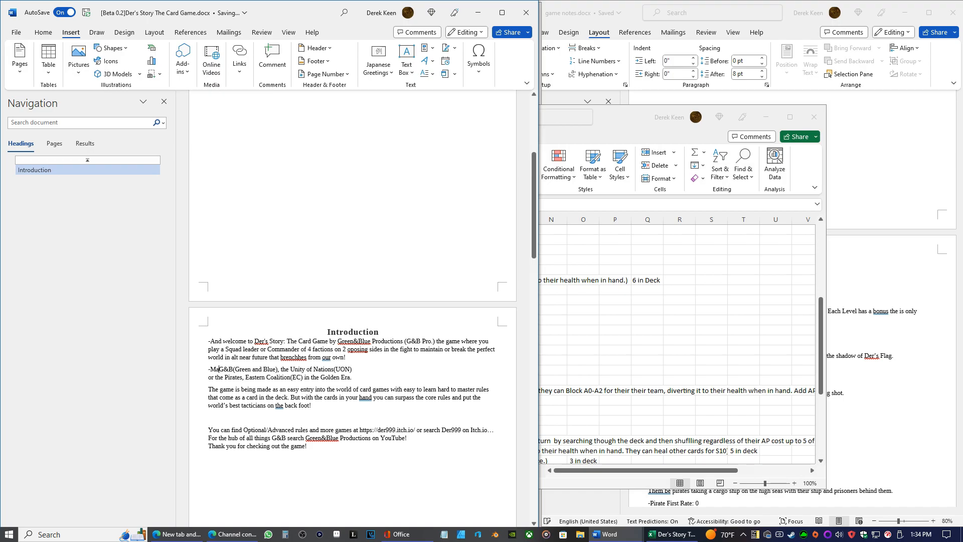
key("BackSpace")
key("BackSpace")
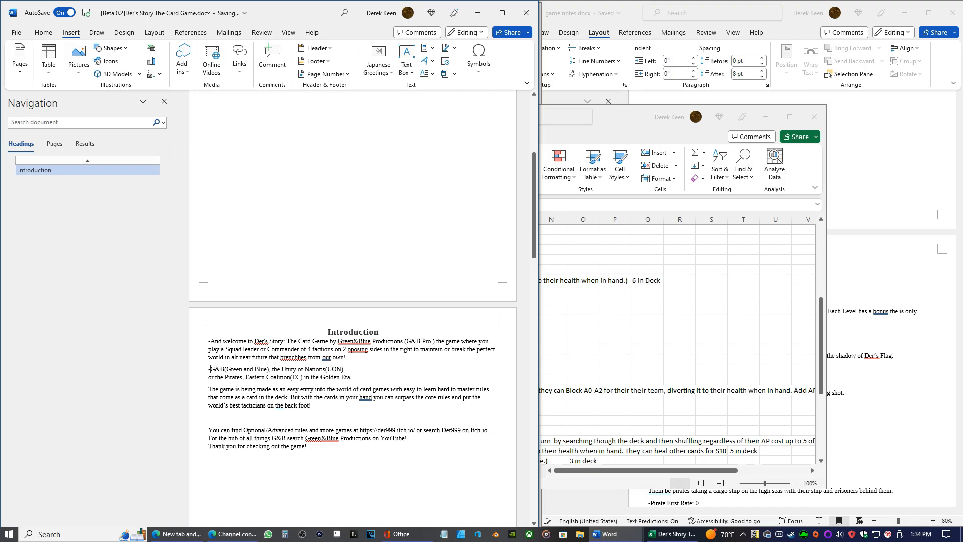
Insert "The Facttions" after the hyphen at the start of the faction list paragraph
type("The f")
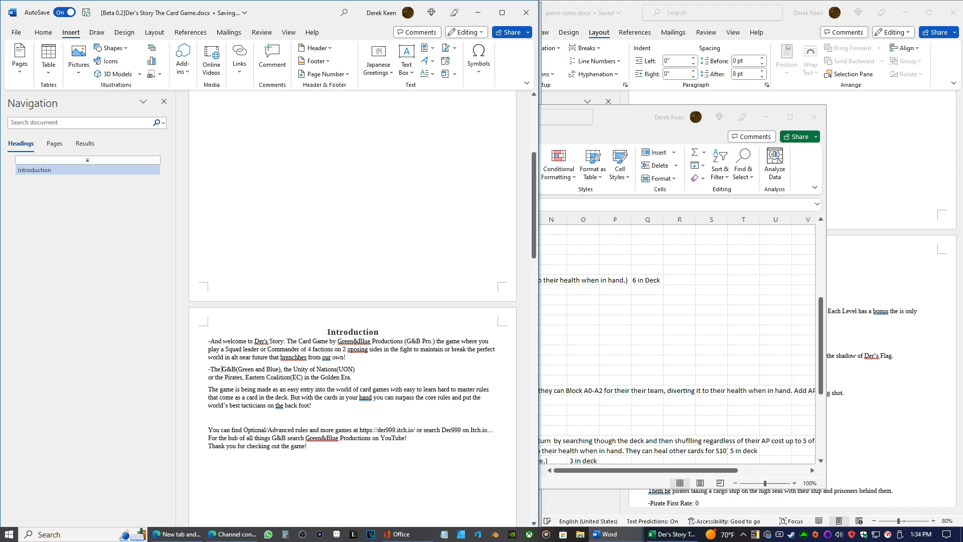
type("acttions")
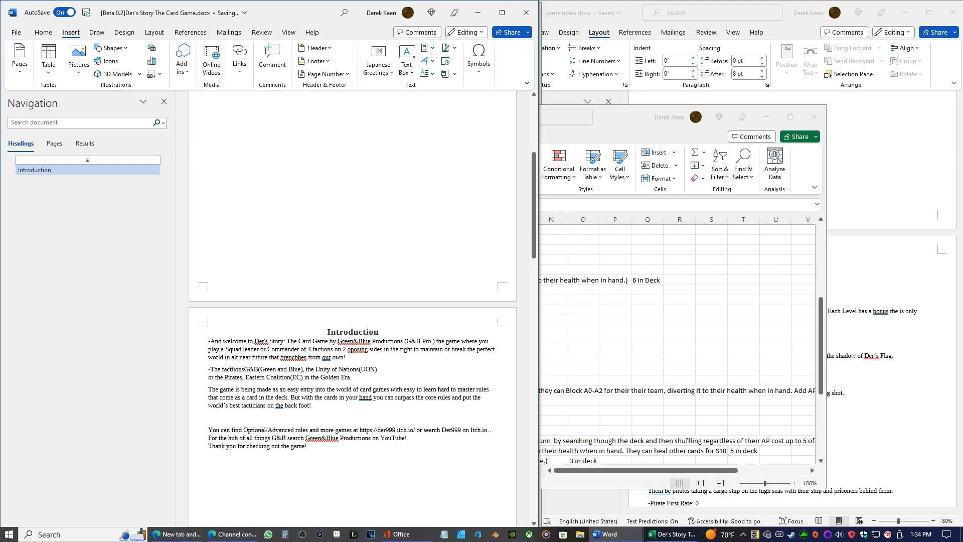
left_click(224, 370)
key("BackSpace")
type("F")
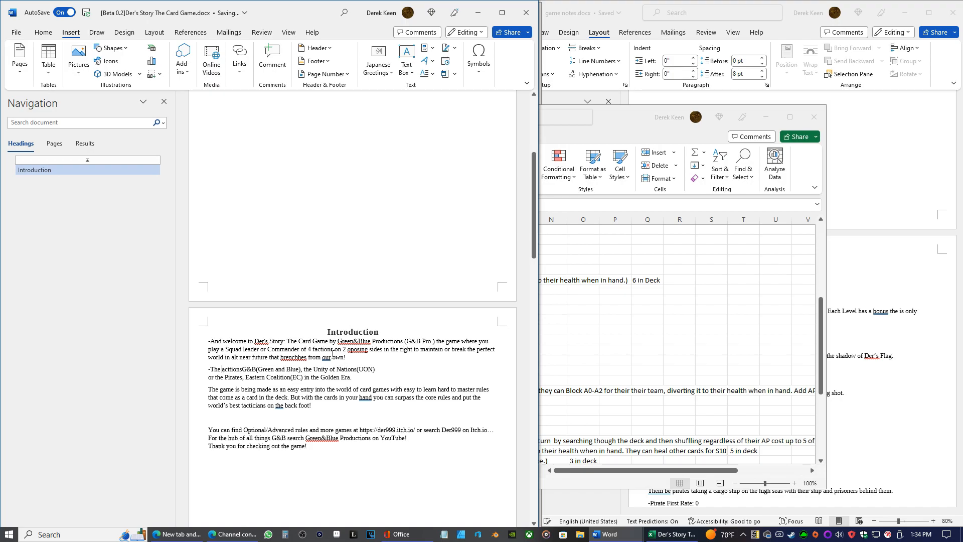
Reword the opening of the faction list paragraph to "The 4 Starter facttions"
left_click(223, 369)
type("4")
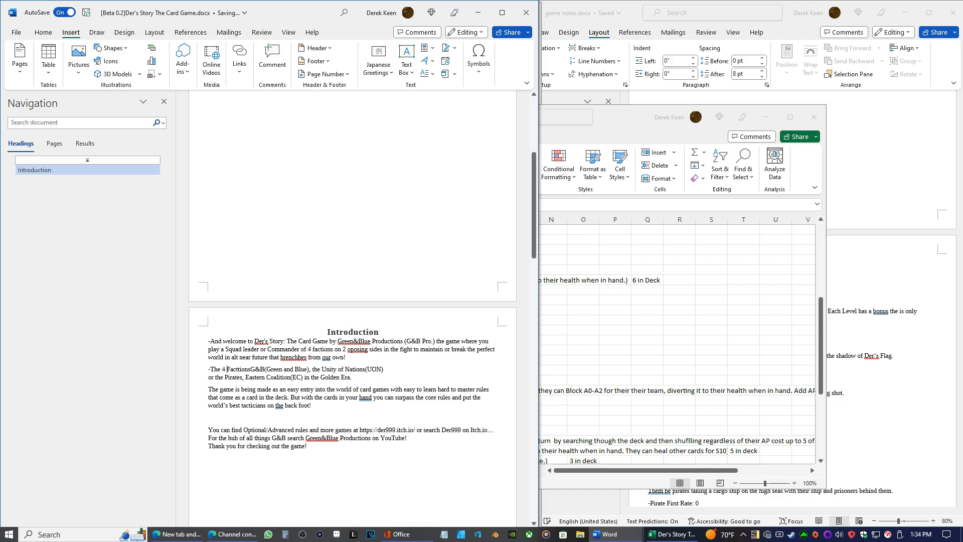
type(" starter")
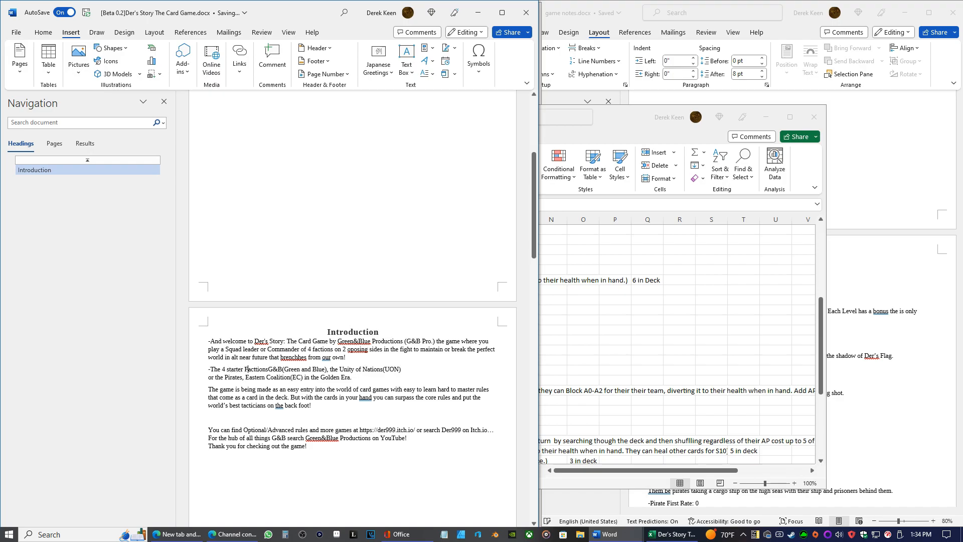
key("BackSpace")
type("f")
key("BackSpace")
type("S")
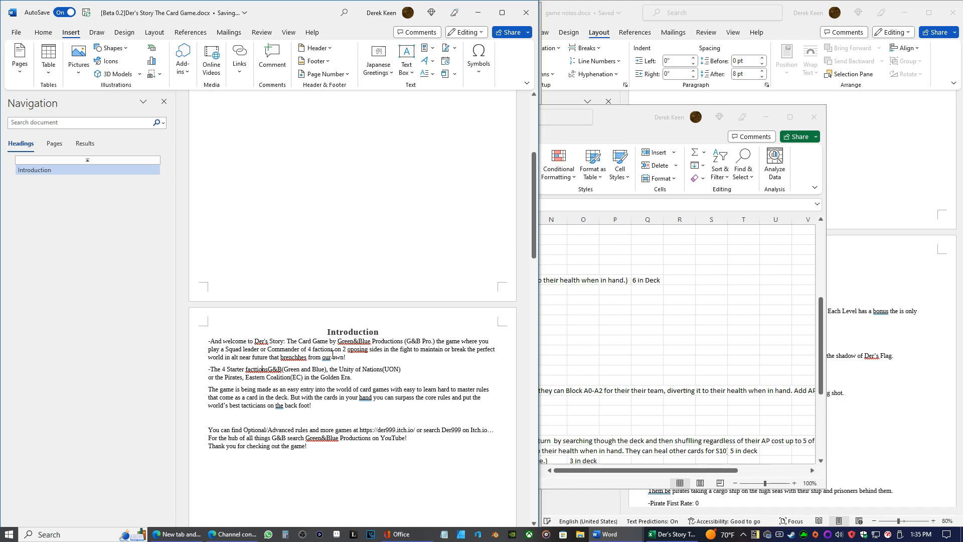
Insert "are on one side the Mantainers" before "G&B(Green and Blue)" in the faction paragraph
left_click(268, 368)
type("are t")
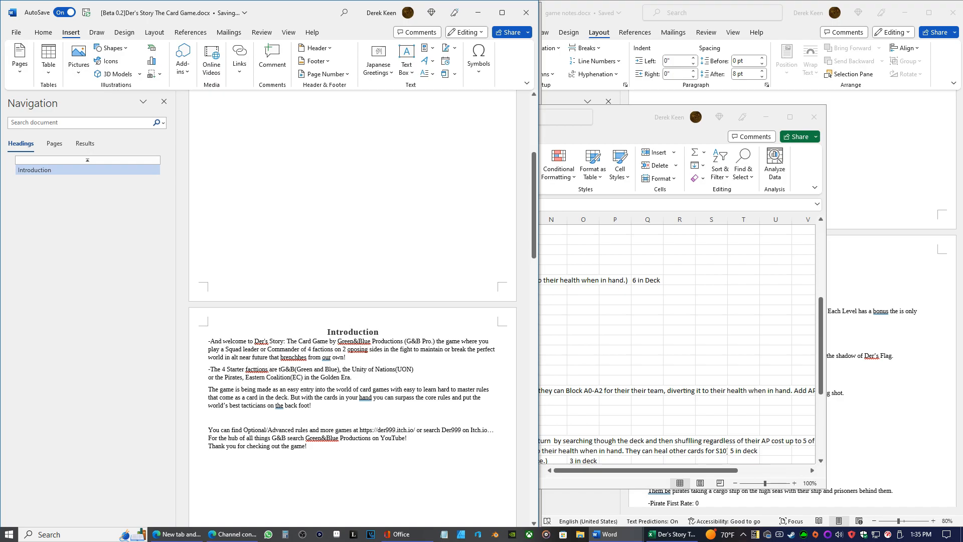
key("BackSpace")
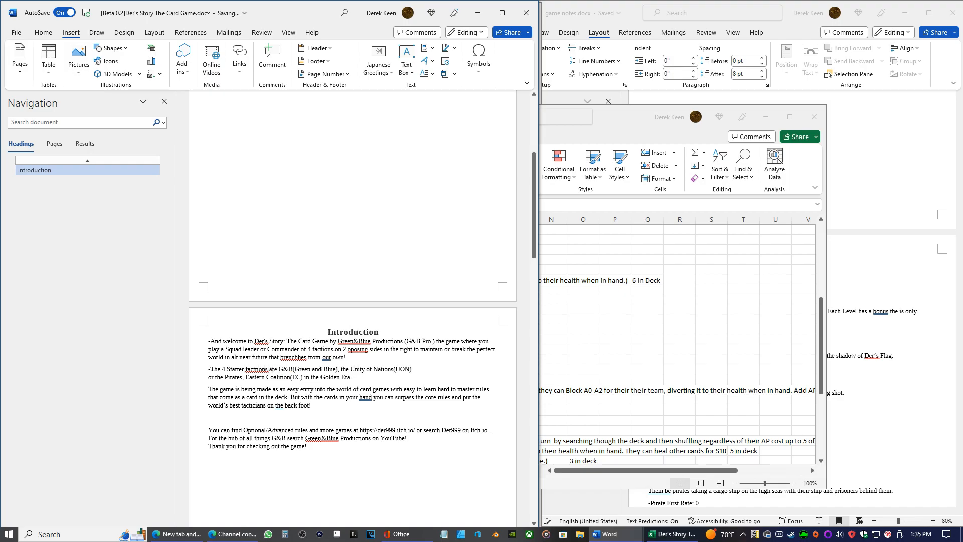
type("on ")
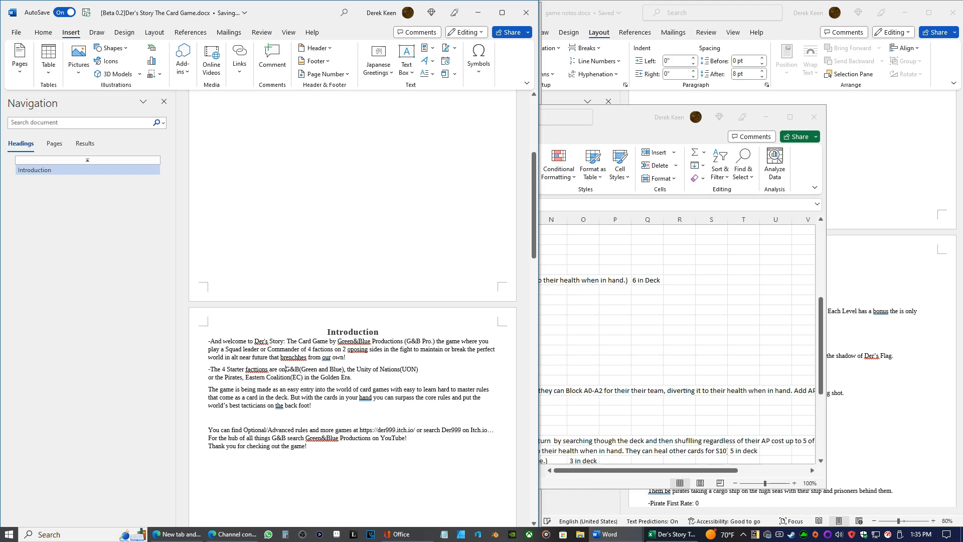
type("one side the")
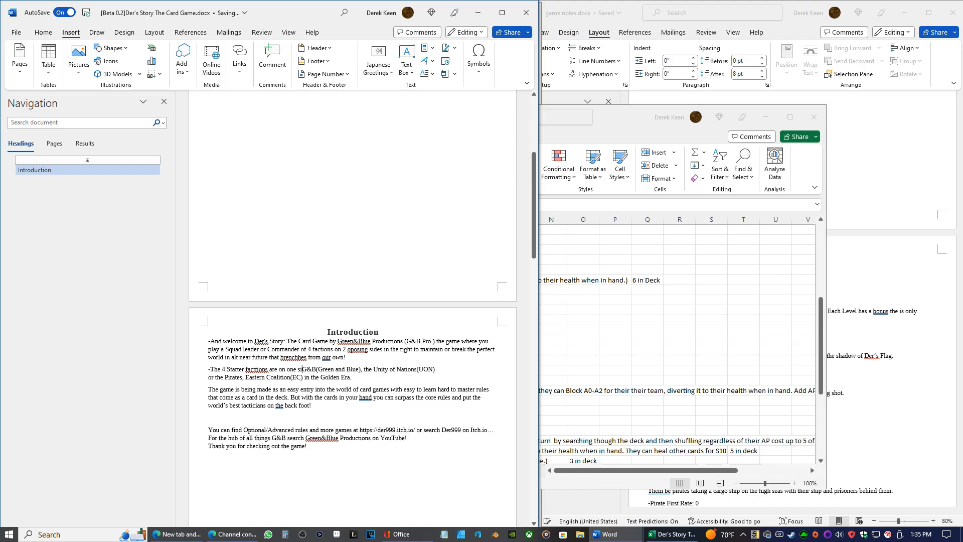
type(" Mantain")
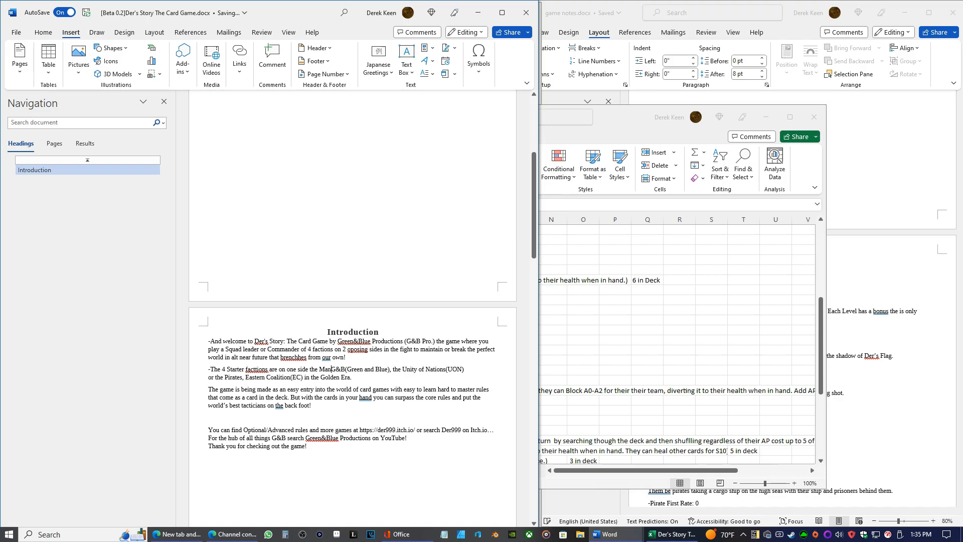
type("ers whho")
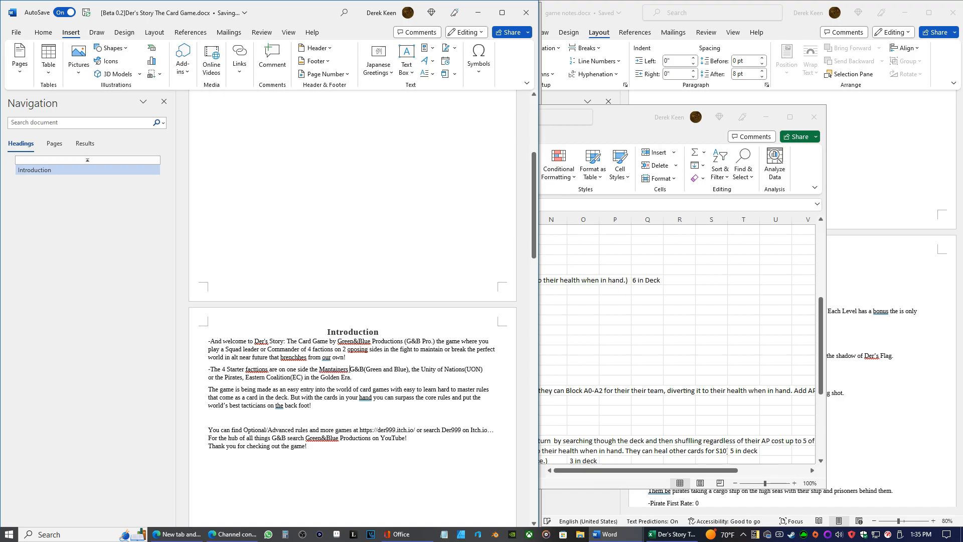
Continue the faction sentence after "Mantainers" with "who seek tto preserve their way of life"
key("BackSpace")
key("BackSpace")
type("o seek tto p")
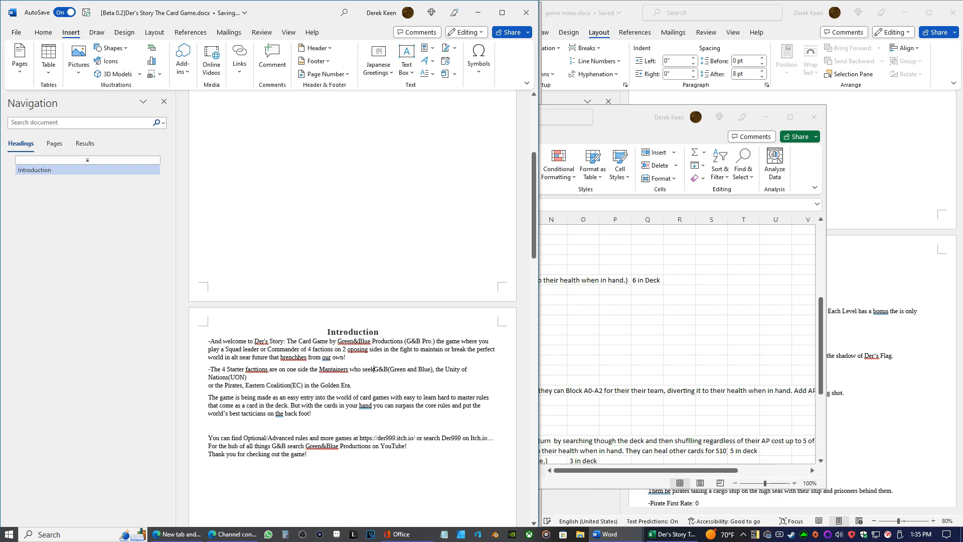
type("reserve ")
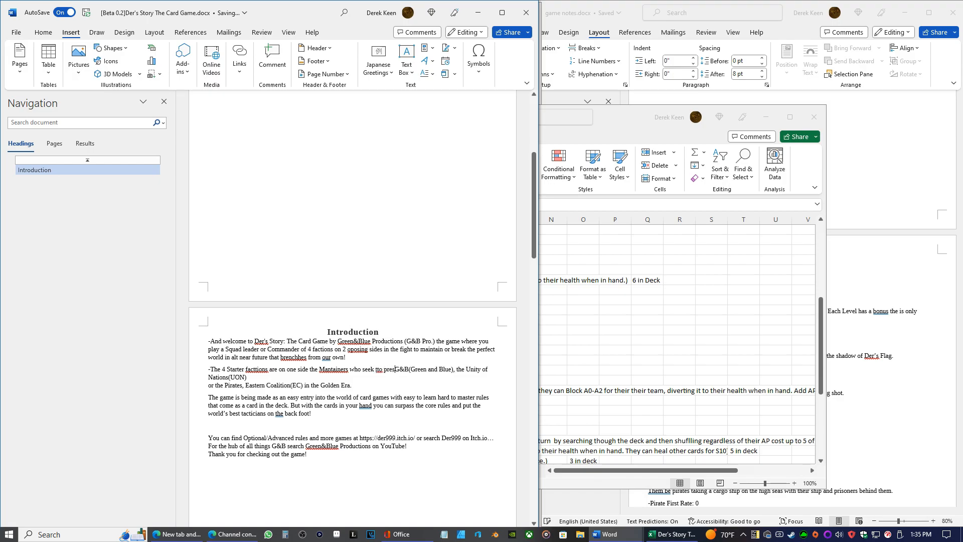
type("their ")
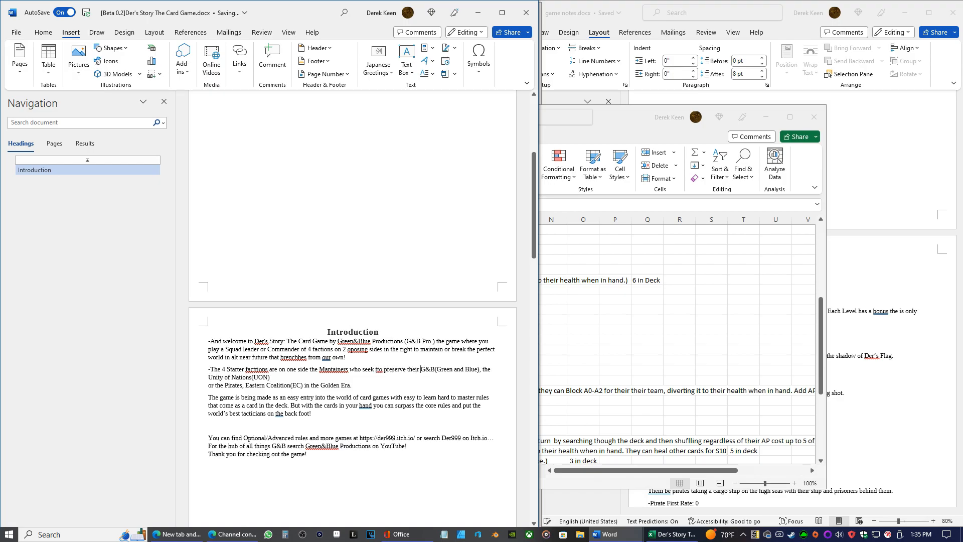
type("way of life b")
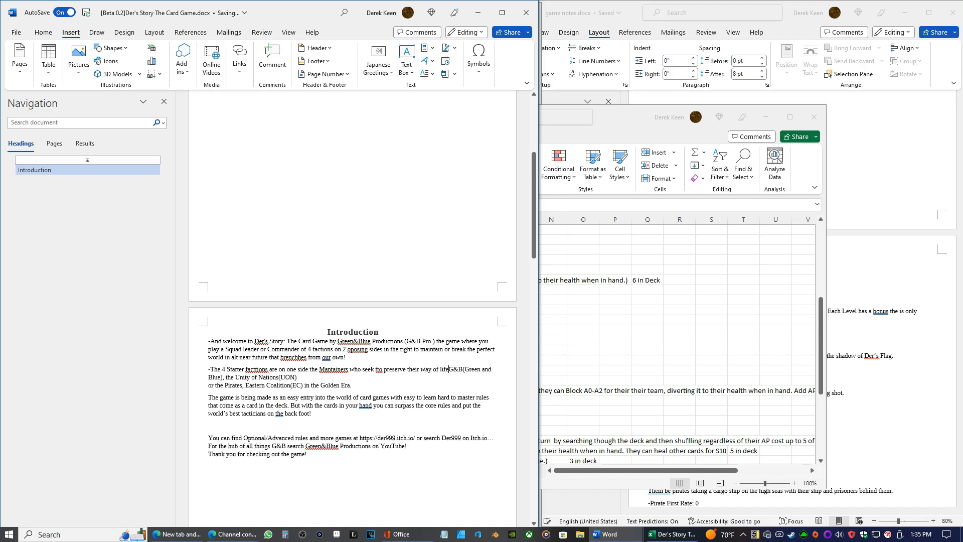
type("irthed ")
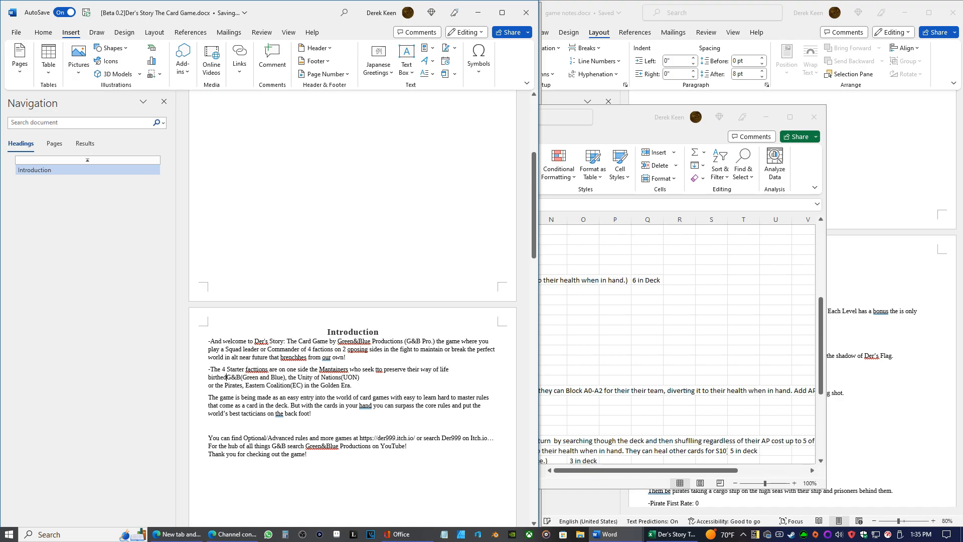
type("from ")
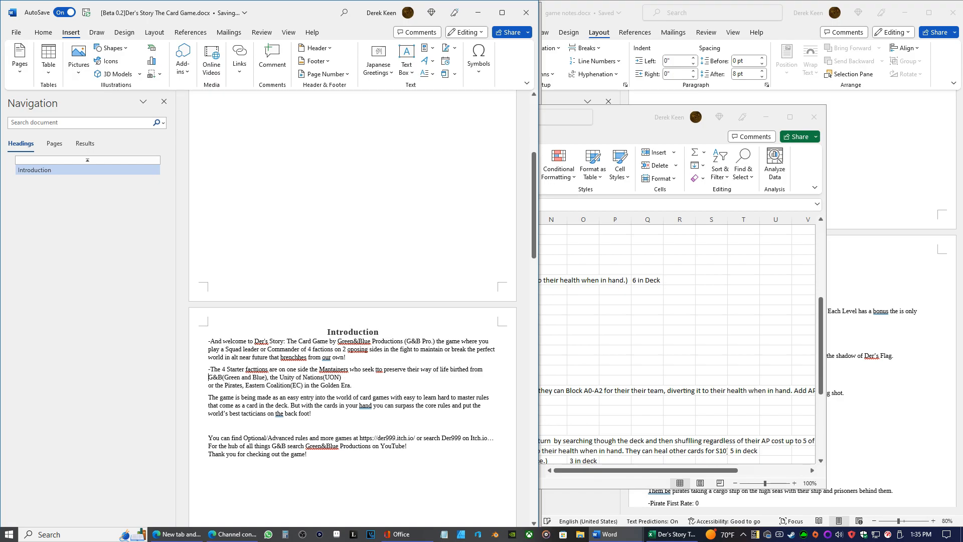
type("the flames")
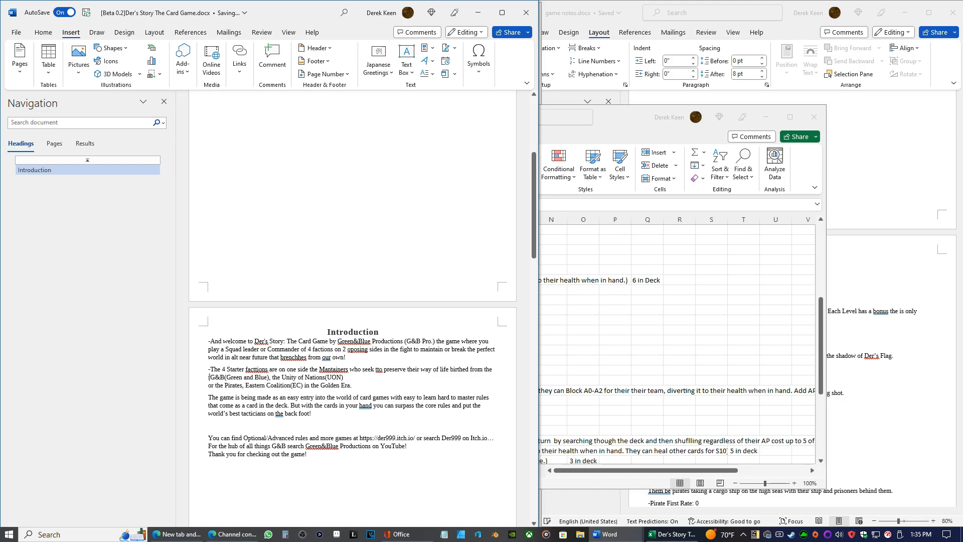
type(" of WW")
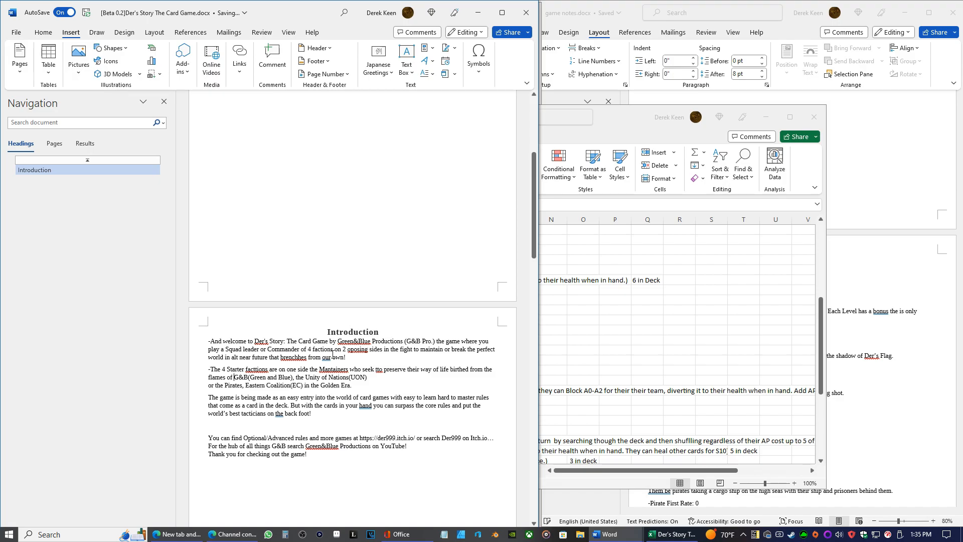
type("3")
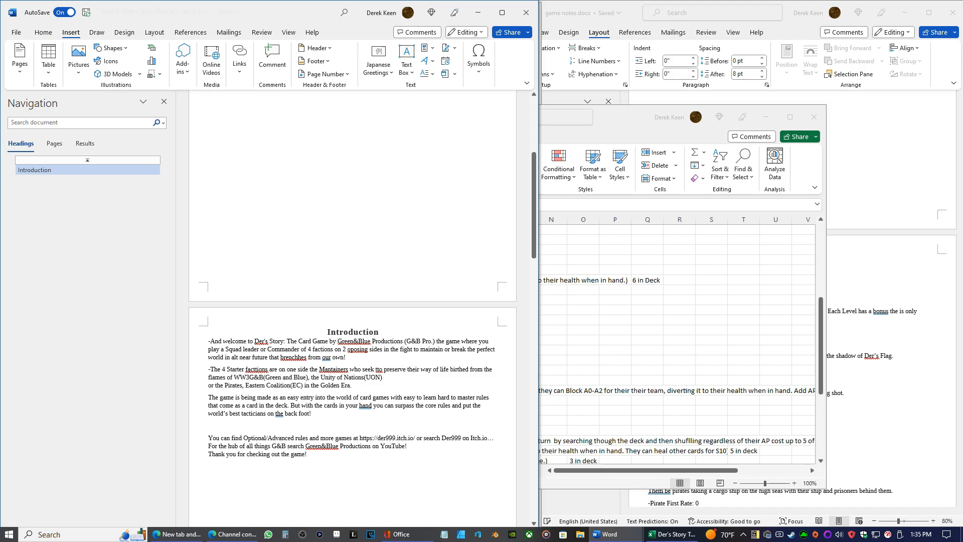
type(" and they are")
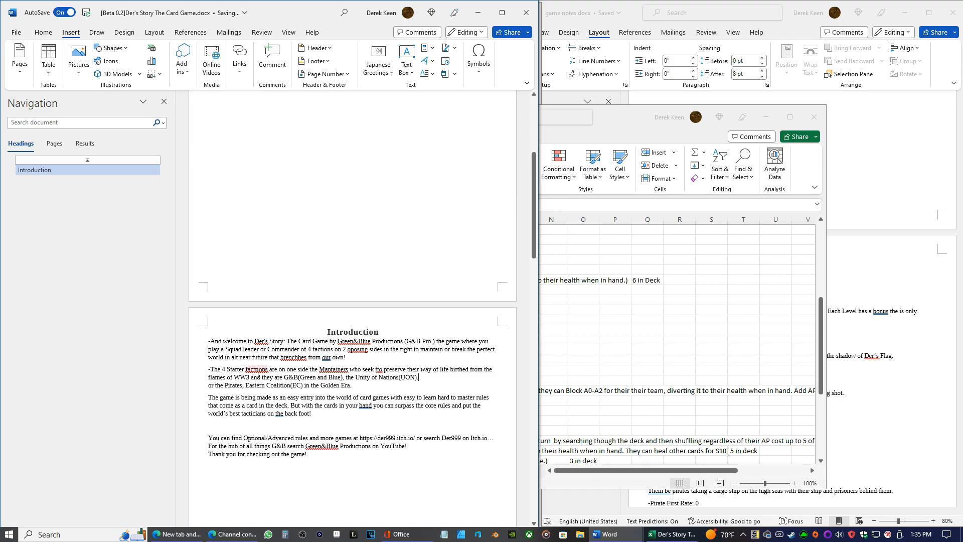
Correct the misspelled "facttions" in the faction paragraph to a capitalized "Factions"
right_click(259, 371)
left_click(261, 391)
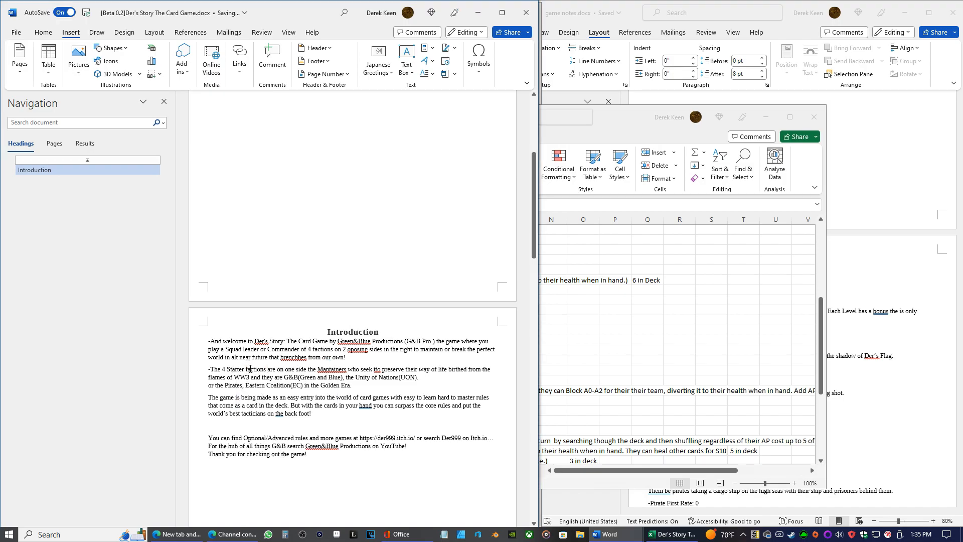
key("BackSpace")
type("F")
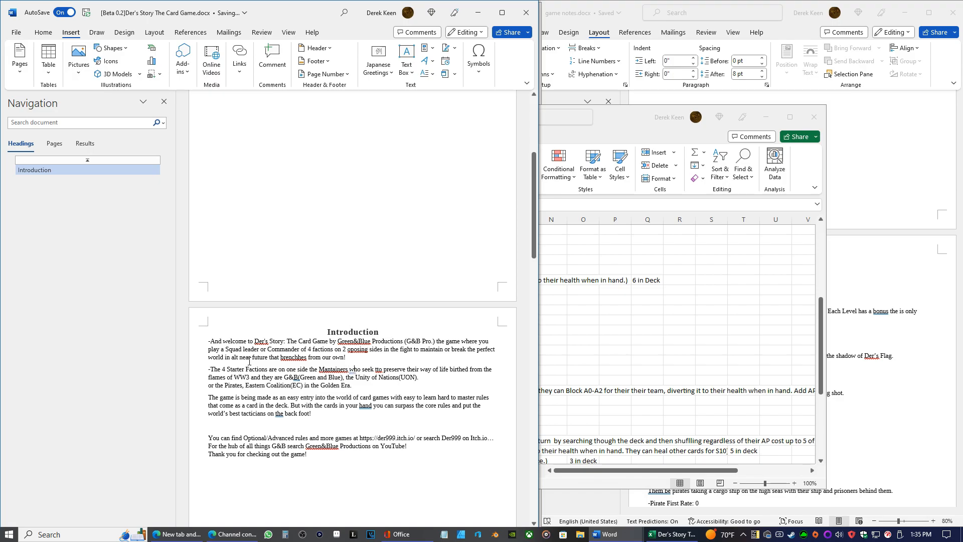
Correct "Mantainers" to "Maintainers" and "tto" to "to" in the faction paragraph
right_click(331, 371)
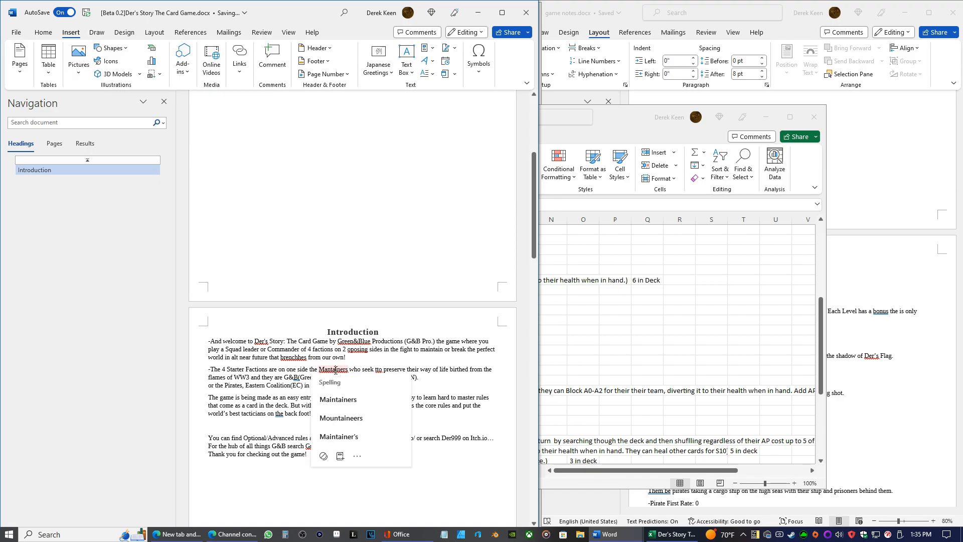
left_click(356, 392)
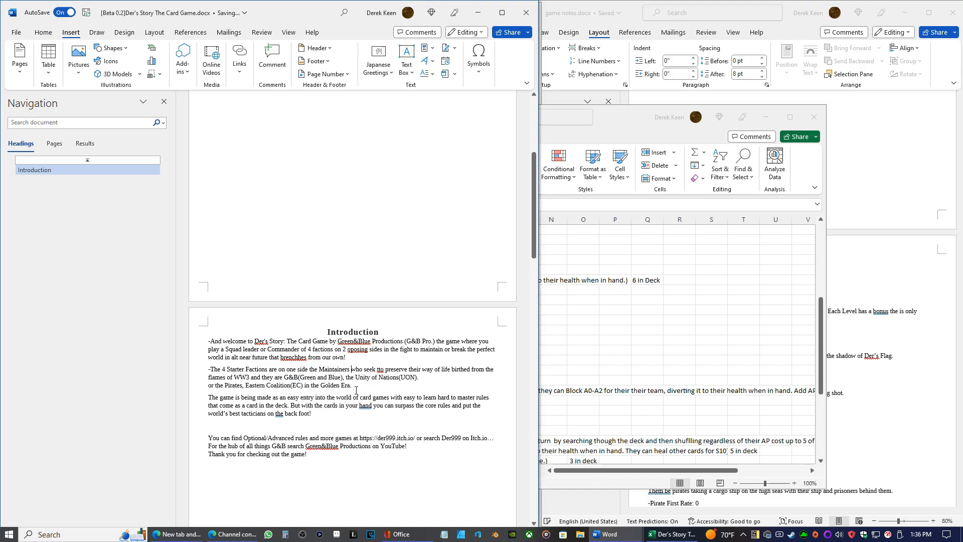
right_click(377, 371)
left_click(389, 393)
Correct "oposing" to "opposing" and "brenchhes" to "branches" in the welcome paragraph
right_click(354, 349)
left_click(346, 373)
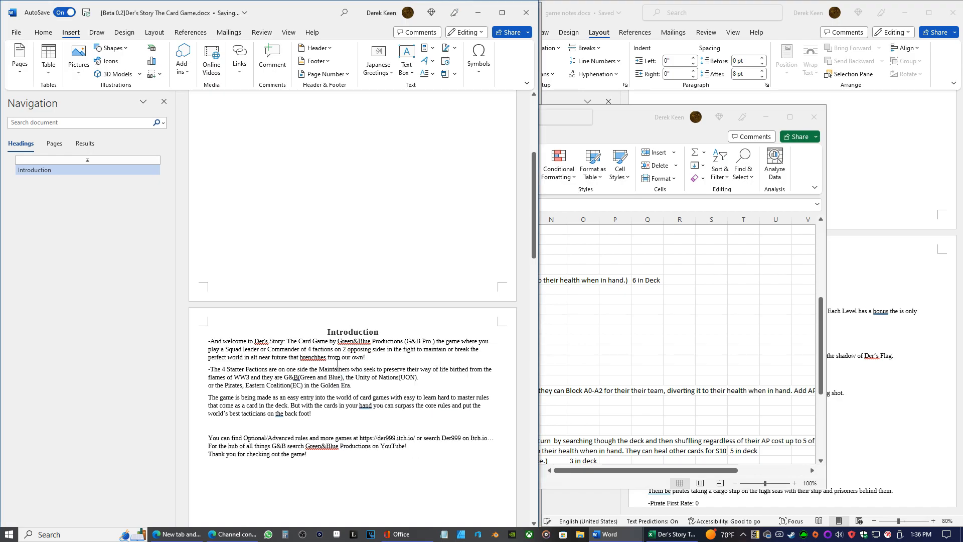
right_click(313, 358)
left_click(321, 390)
Replace "birthed from the" with "created in the" before "flames of WW3"
key("BackSpace")
key("BackSpace")
key("BackSpace")
key("BackSpace")
key("BackSpace")
key("BackSpace")
key("BackSpace")
type("created in the")
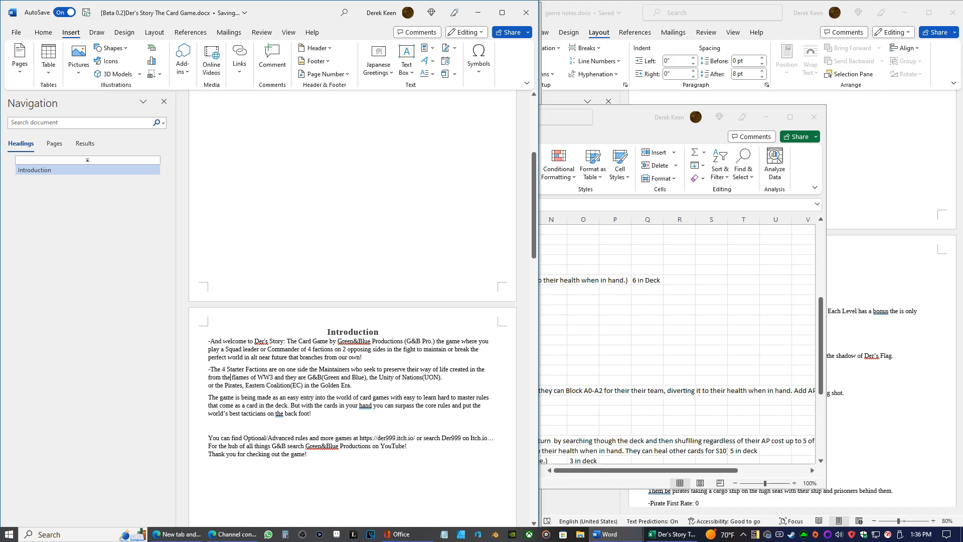
key("BackSpace")
key("BackSpace")
key("BackSpace")
key("BackSpace")
key("BackSpace")
key("BackSpace")
key("BackSpace")
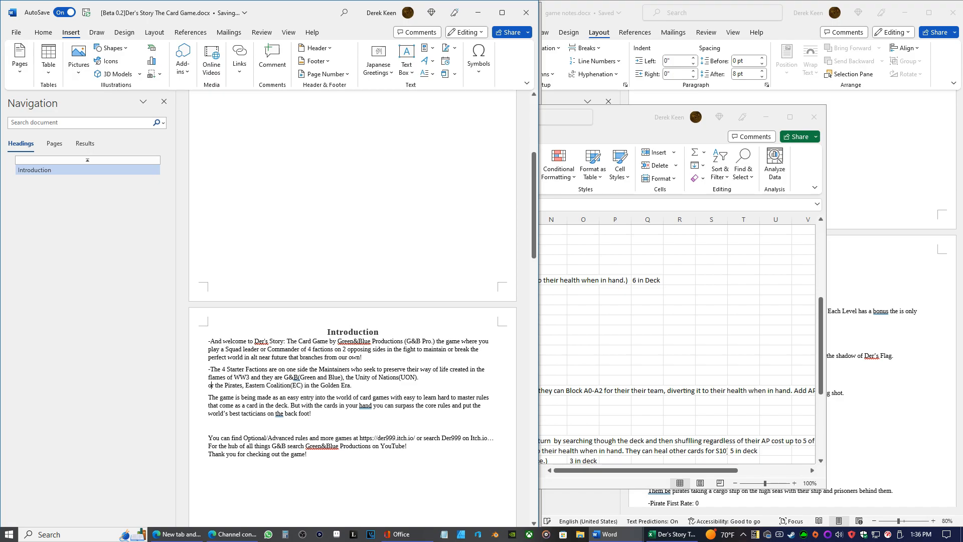
Change "or the" before "Pirates" to "Or you could play as the"
key("BackSpace")
type("Or ")
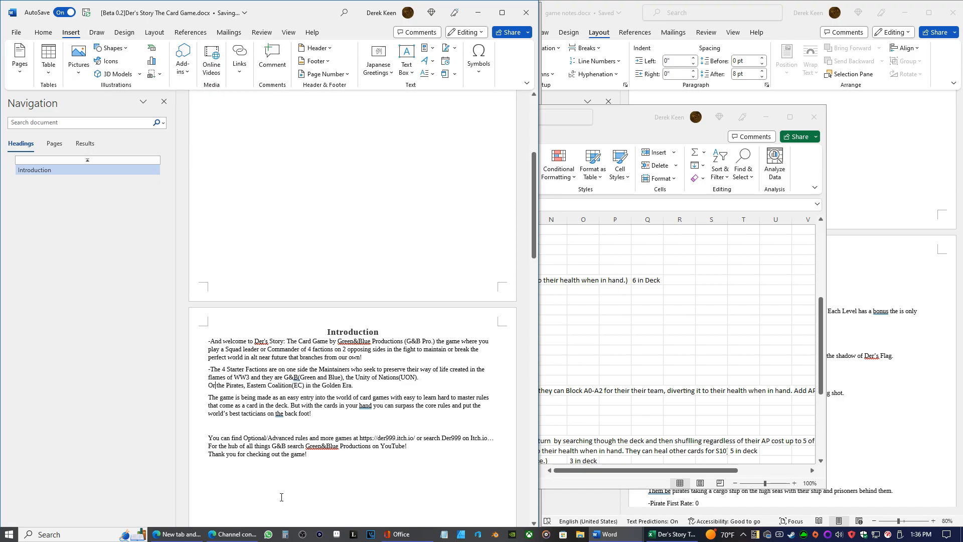
type("you cou")
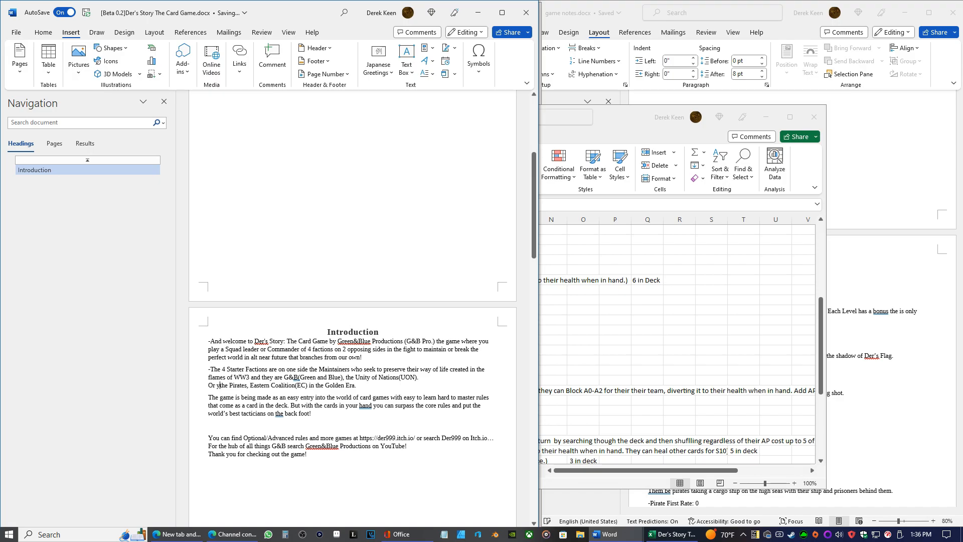
type("play as ")
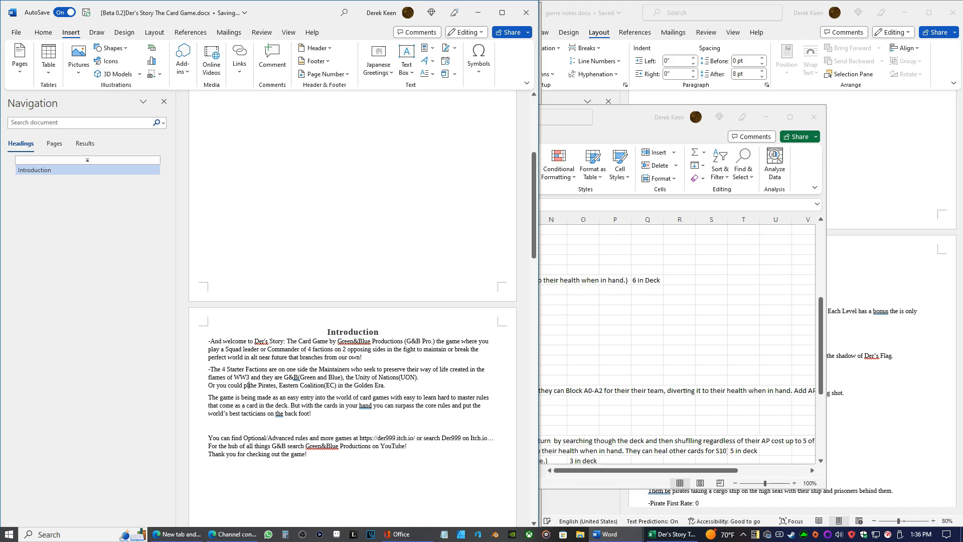
type("the")
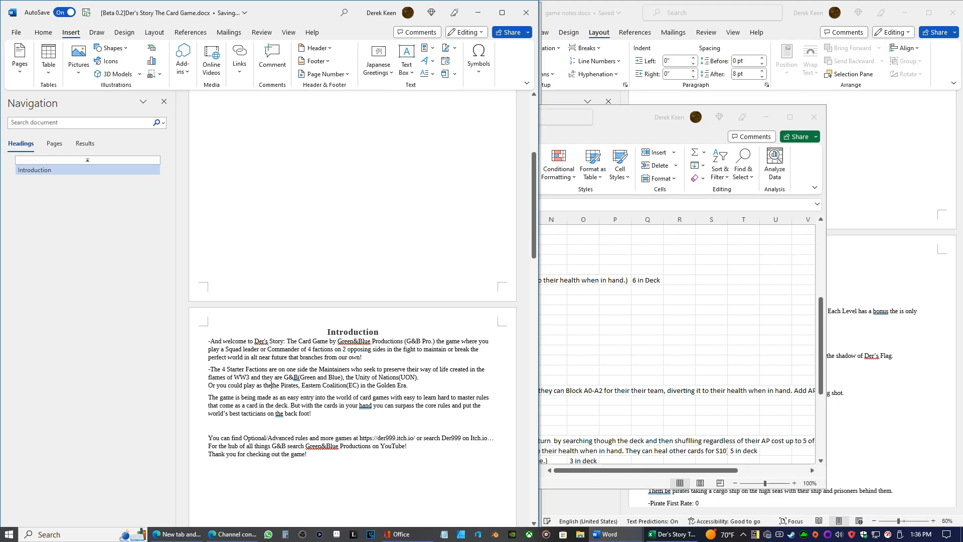
key("Right")
key("Right")
key("Right")
key("BackSpace")
key("BackSpace")
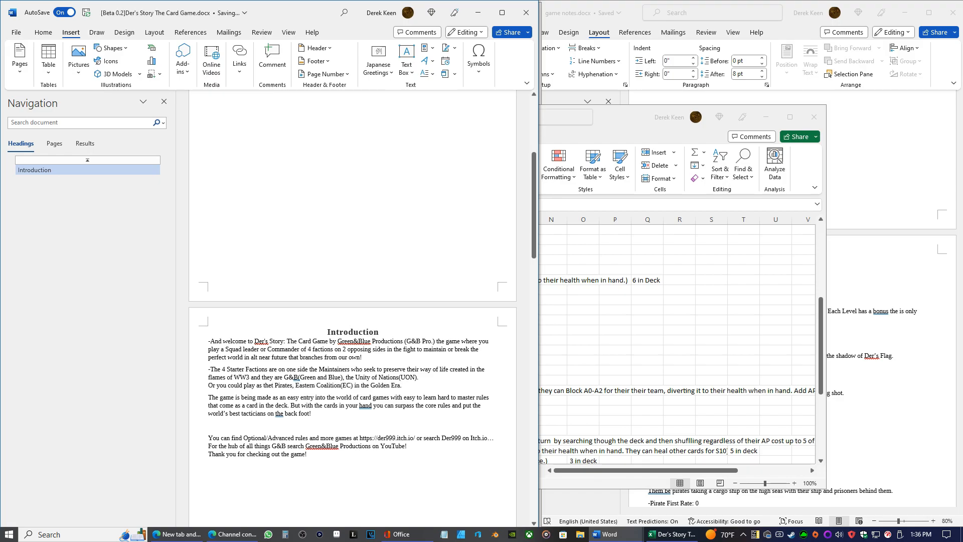
key("BackSpace")
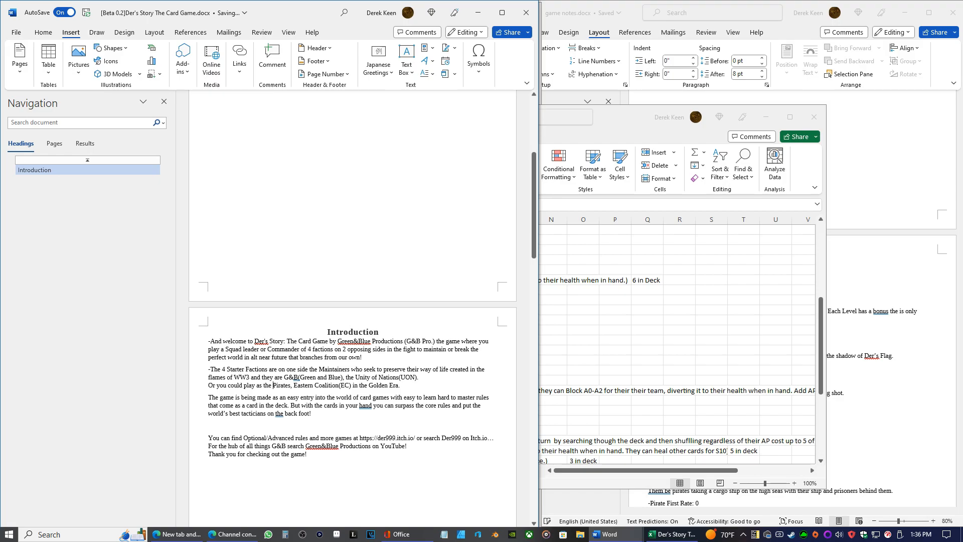
Replace the comma after "Pirates" with "and", and add "of the Derverse they call home" after "Golden Era"
key("BackSpace")
type("and")
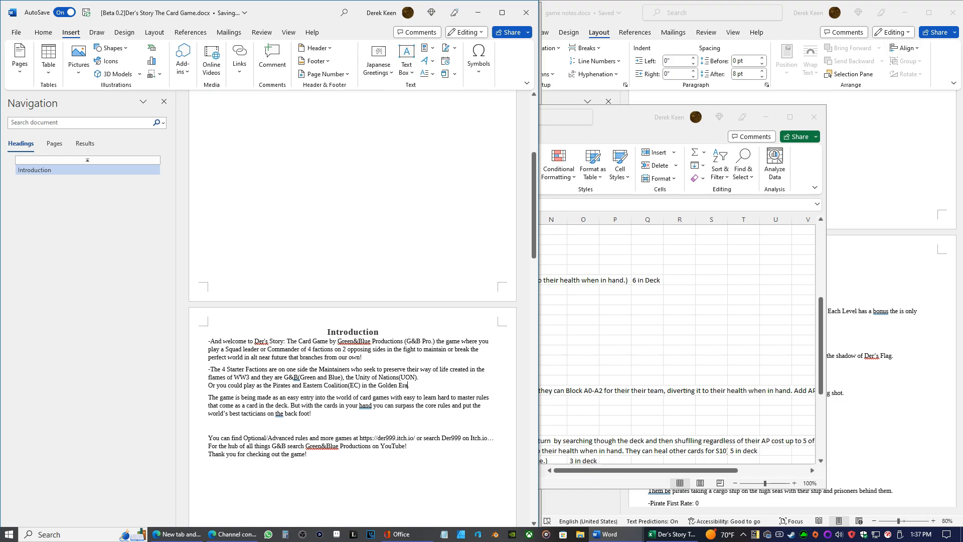
type("of")
type(" the Derver")
type("se they ")
type("call")
type(" home")
Insert "Breakers who seek to shake up the new world order for their own ends and they are" before "Pirates"
type("Breakers")
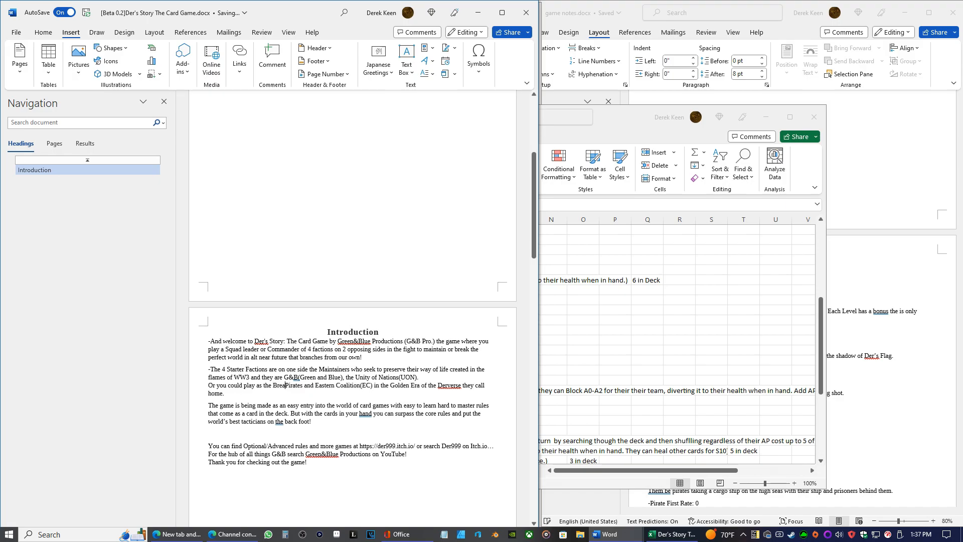
type(" who seek")
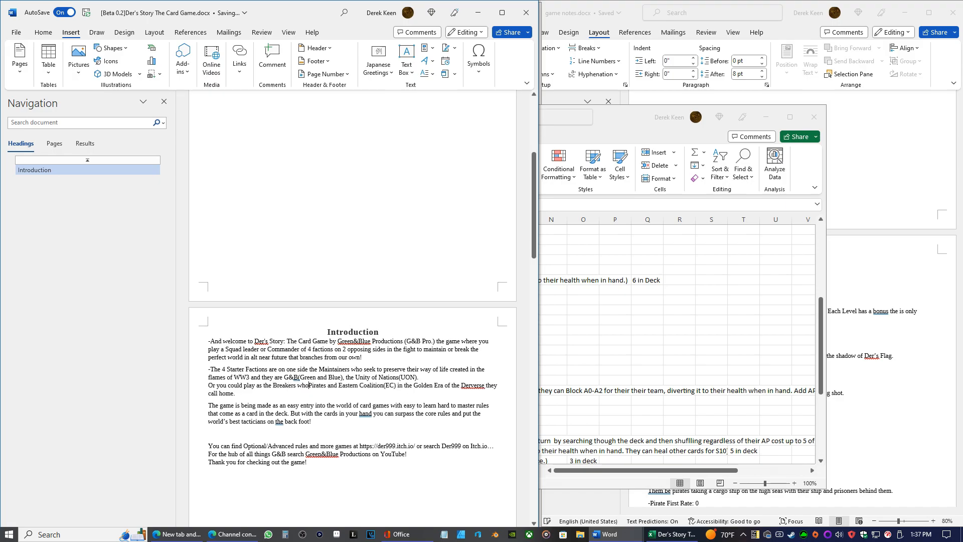
type(" to shake ")
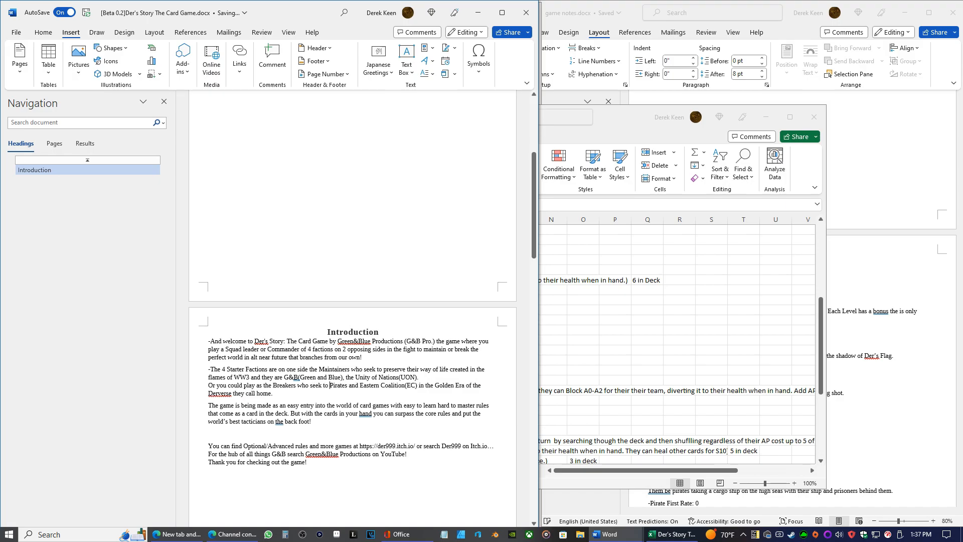
type("up the")
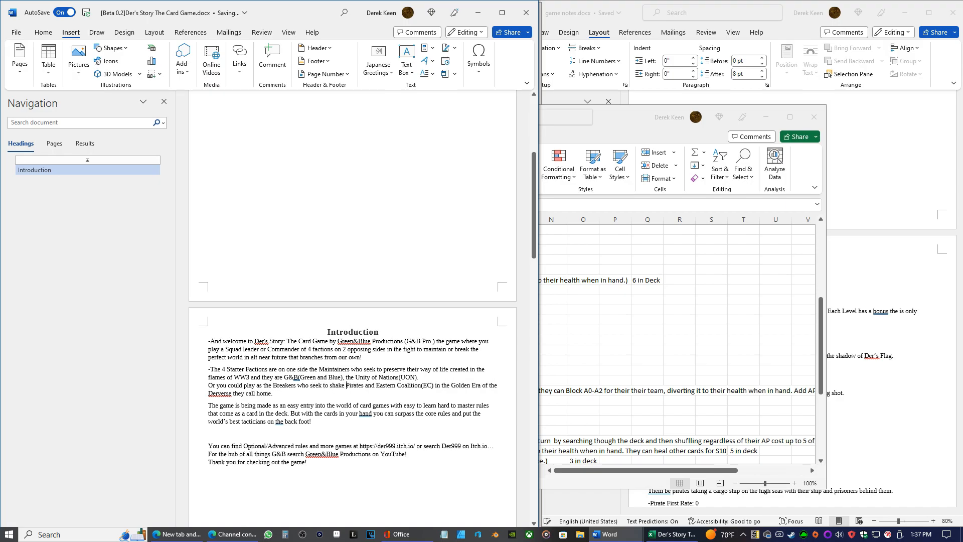
type(" new world")
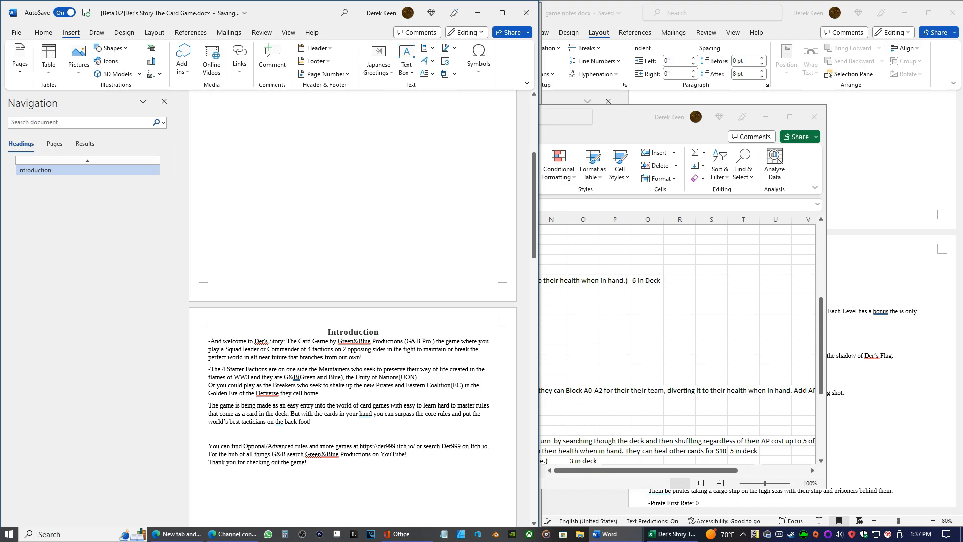
type(" order for ")
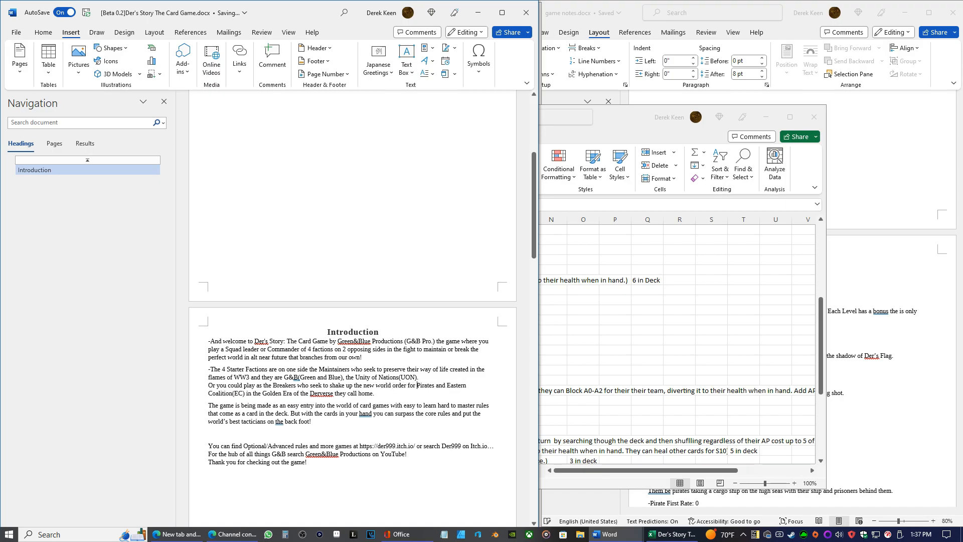
type("their o")
type("wn ")
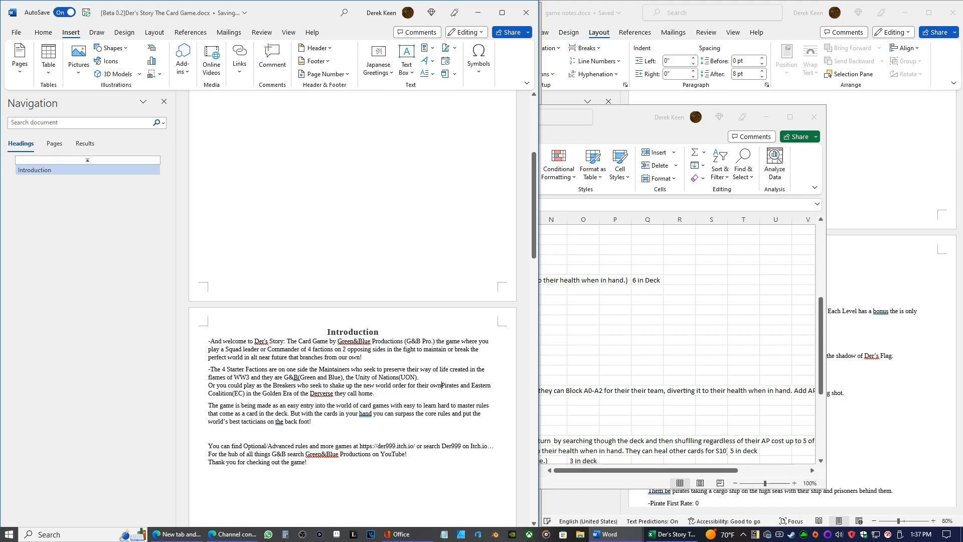
type("ends and ")
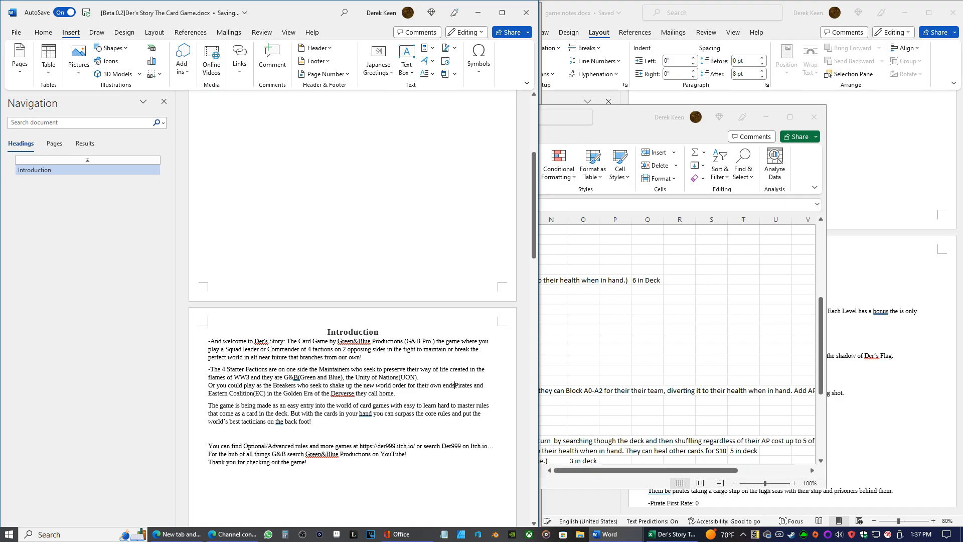
type("they are")
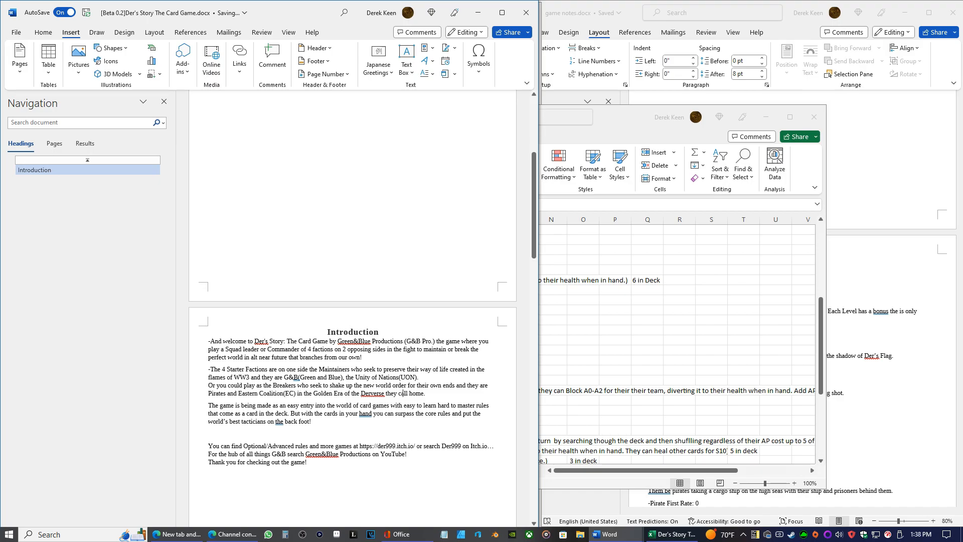
Remove "in the Golden Era of the Derverse they call home" and end the sentence with an exclamation mark after "Eastern Coalition(EC)"
key("BackSpace")
key("BackSpace")
key("BackSpace")
key("BackSpace")
key("BackSpace")
key("BackSpace")
key("BackSpace")
key("BackSpace")
key("BackSpace")
key("BackSpace")
key("BackSpace")
key("BackSpace")
key("BackSpace")
key("BackSpace")
key("BackSpace")
key("BackSpace")
key("BackSpace")
key("BackSpace")
key("BackSpace")
key("BackSpace")
key("BackSpace")
key("BackSpace")
key("BackSpace")
key("BackSpace")
key("BackSpace")
key("BackSpace")
key("BackSpace")
key("BackSpace")
key("BackSpace")
key("BackSpace")
key("BackSpace")
key("BackSpace")
key("BackSpace")
key("BackSpace")
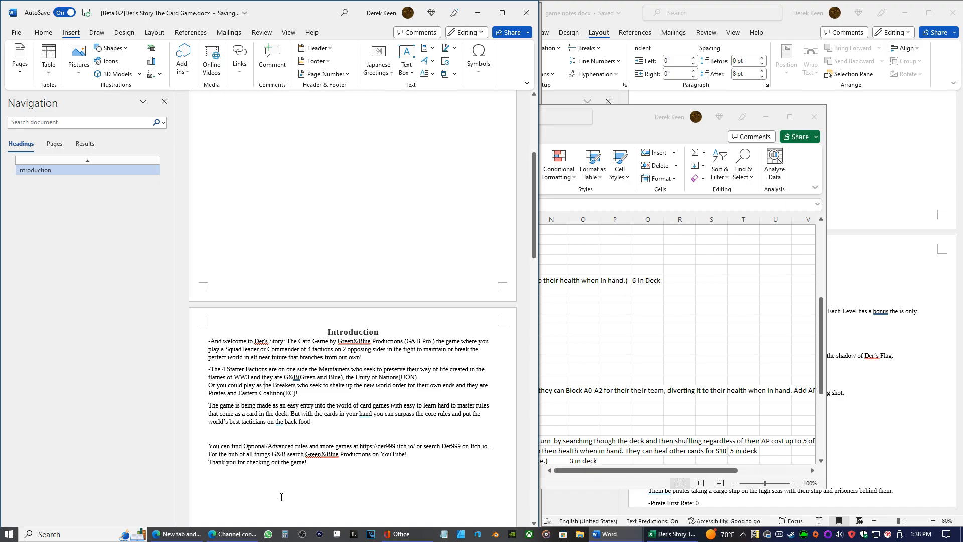
Join the line starting "Or you could play as the Breakers" onto the end of the Unity of Nations sentence
type("-")
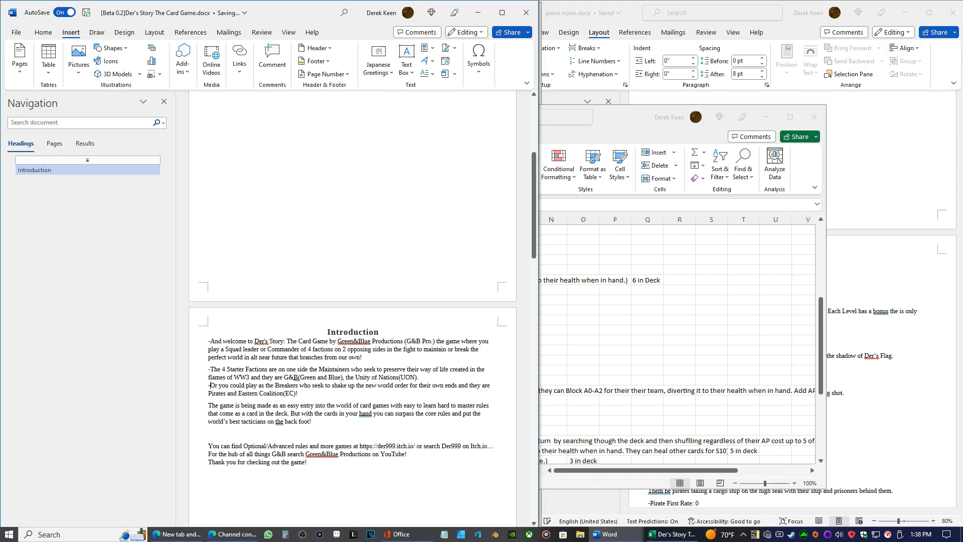
key("BackSpace")
key("BackSpace")
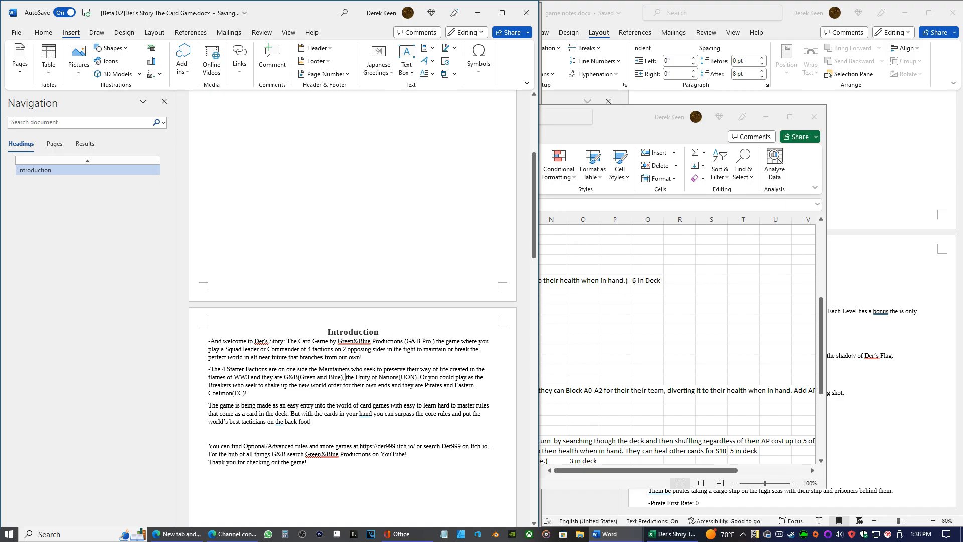
Split "-The 4 Starter Factions" off onto its own line as a subheading with a closing hyphen
left_click(268, 369)
key("Return")
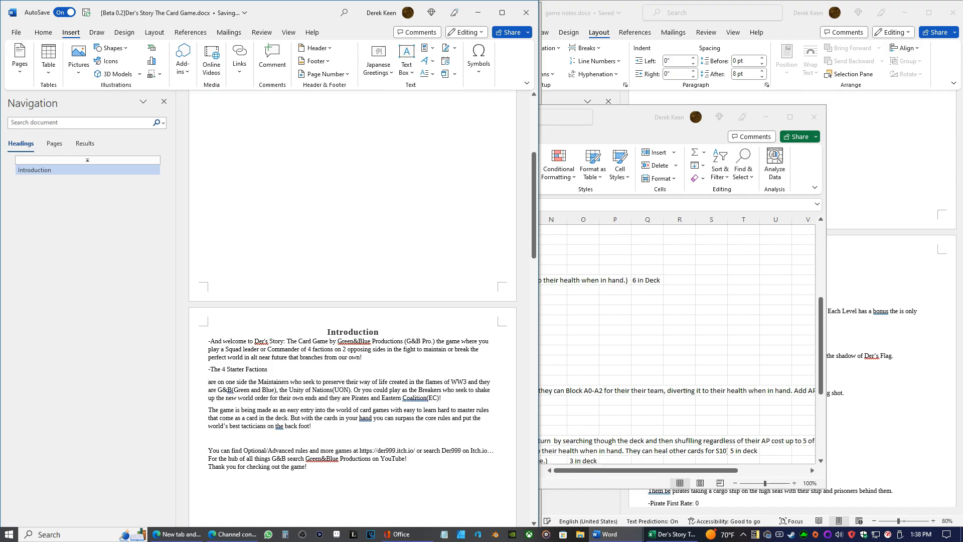
key("BackSpace")
type("-")
key("BackSpace")
Change the factions paragraph's opening from "are on one side" to "On one side"
key("Down")
type("r")
key("Left")
key("BackSpace")
key("BackSpace")
key("BackSpace")
key("BackSpace")
key("BackSpace")
type("O")
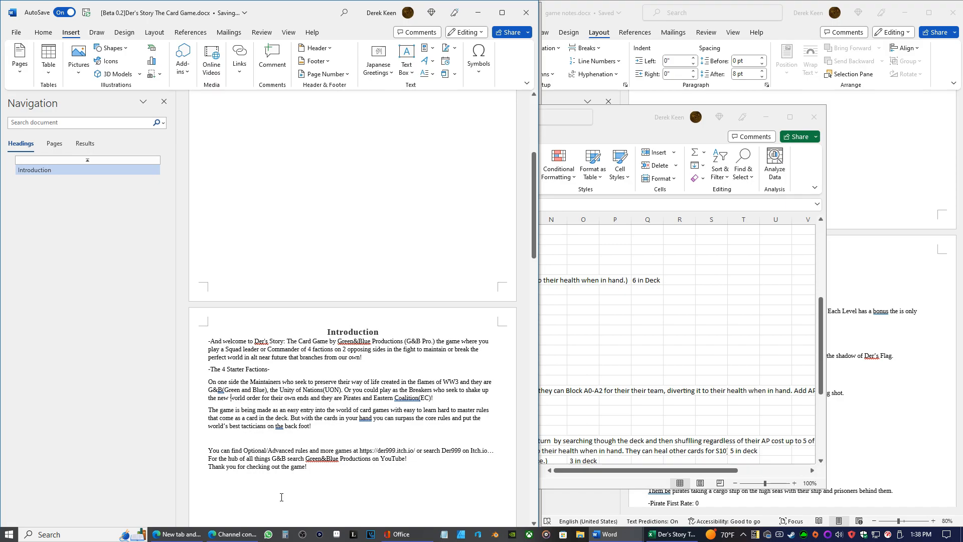
Add a hyphenated "This game's concept" subheading on a new line above the paragraph starting "The game is being made"
key("Return")
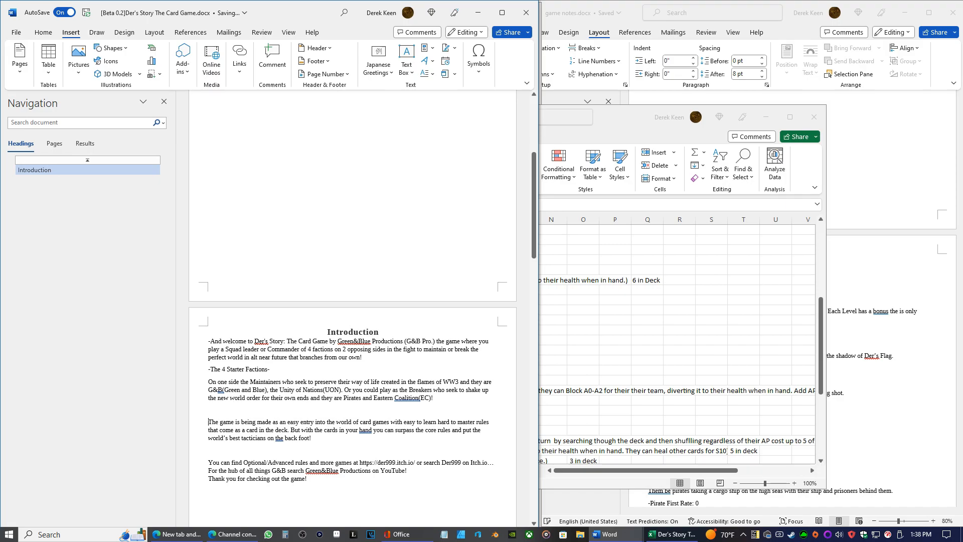
type("-")
type("This ga")
type("me's")
type(" con")
type("cep")
type(".")
type(".")
key("BackSpace")
Punctuate the two subheadings as "-The 4 Starter Factions. -" and "-This game's concept. -"
left_click(324, 418)
left_click(269, 369)
type(".")
left_click(267, 410)
left_click(274, 449)
left_click(271, 412)
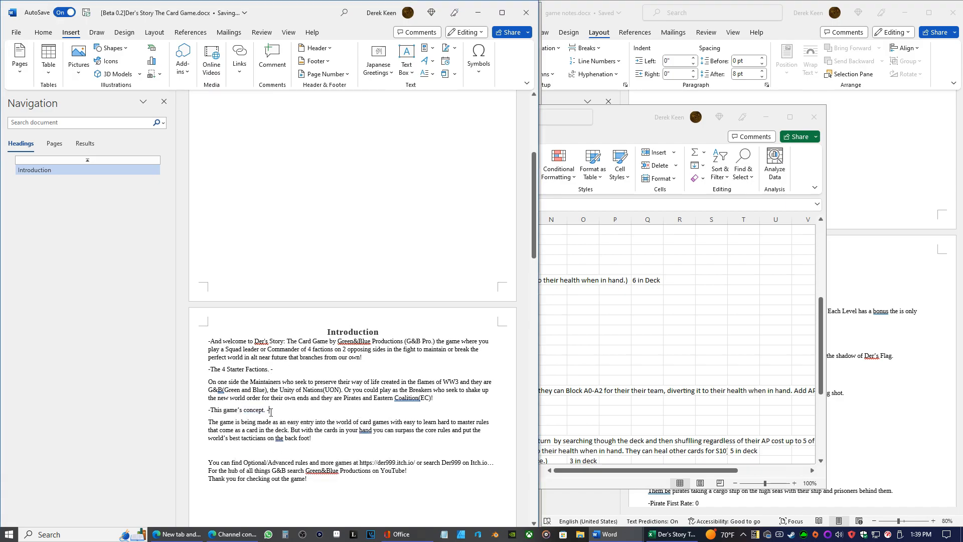
Apply the proofing corrections that add a space in "Coalition (EC)" and a comma after "in your hand"
left_click(419, 399)
left_click(422, 438)
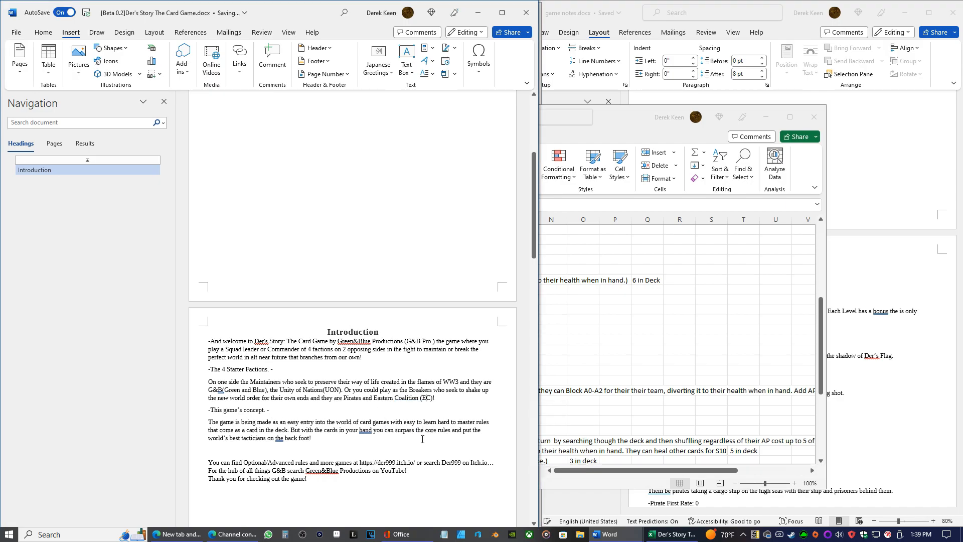
left_click(379, 432)
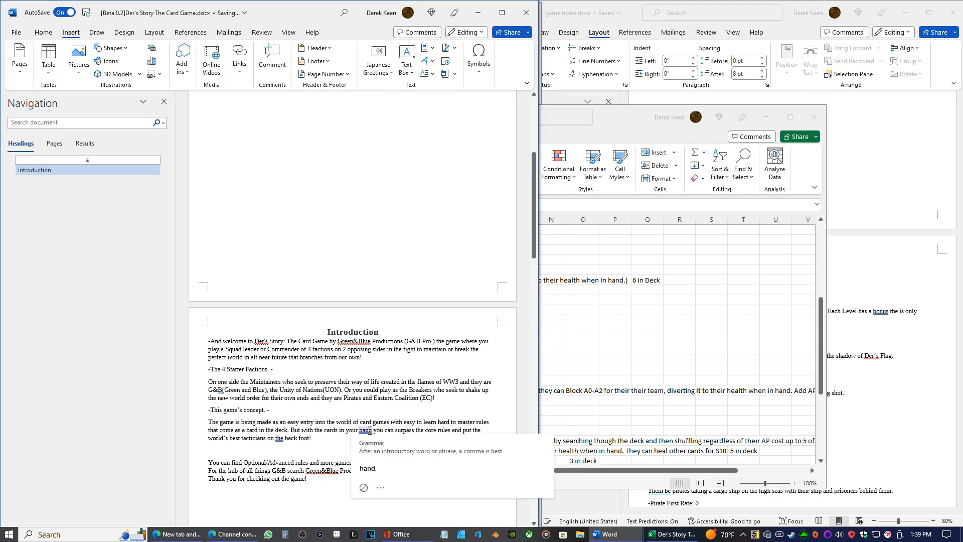
left_click(369, 469)
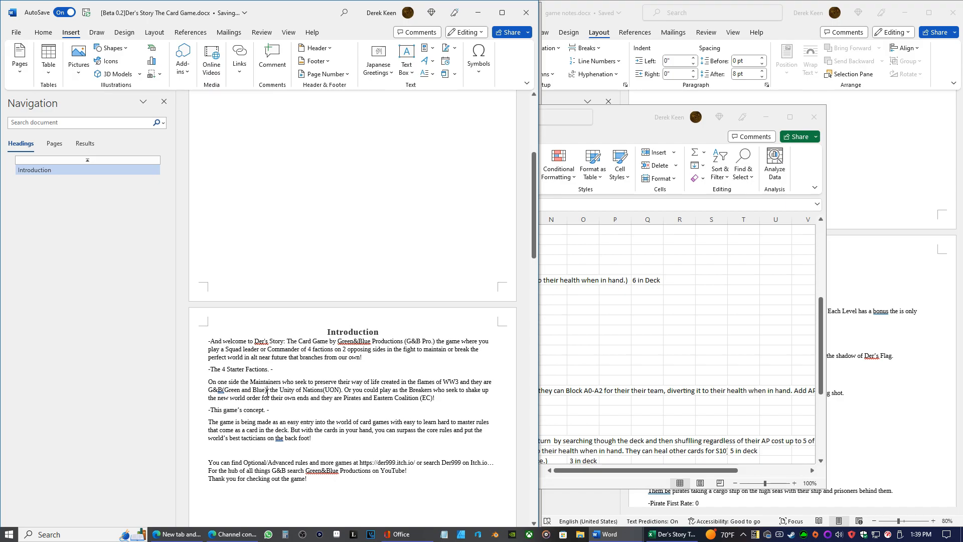
Add "a contradiction" after "G&B(Green and Blue)" in the factions paragraph
left_click(267, 393)
type("a")
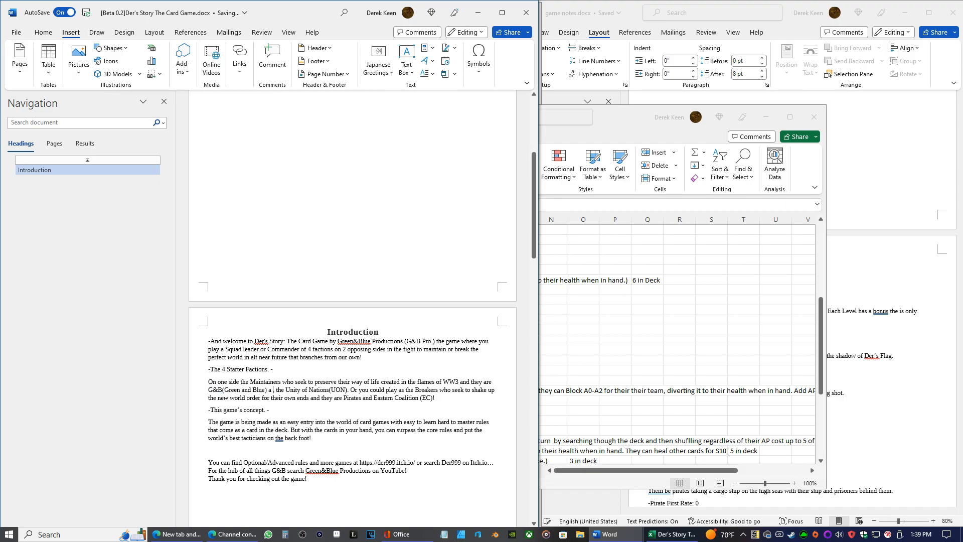
type(" contra")
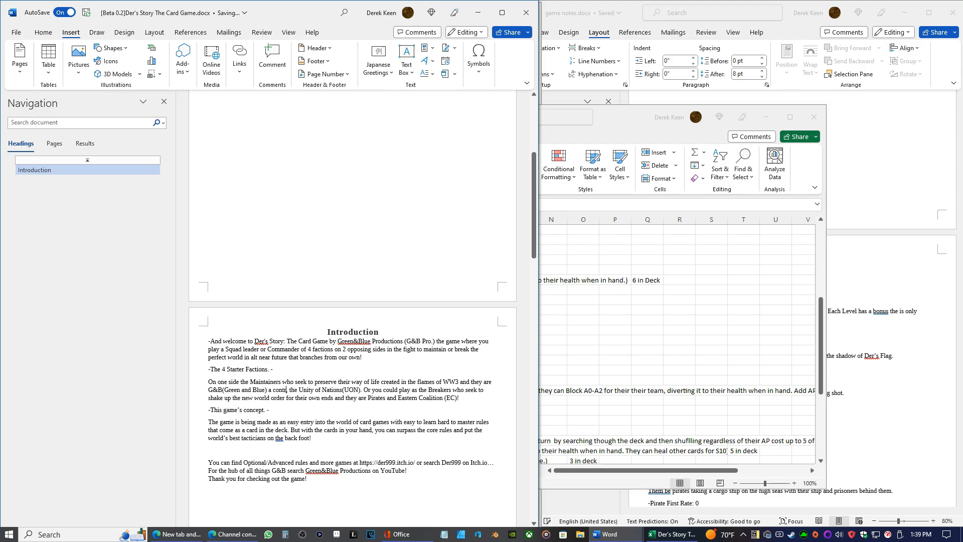
type("diction")
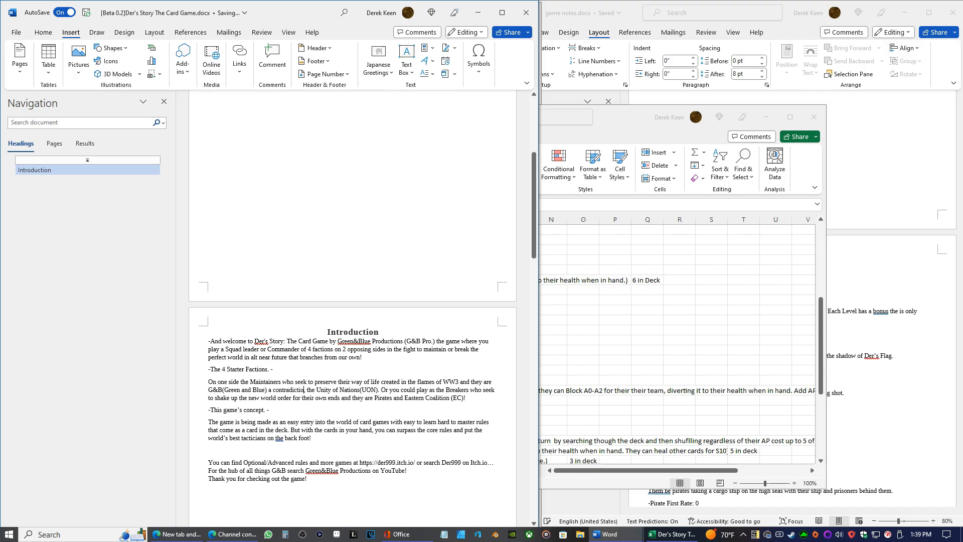
type(" a mega")
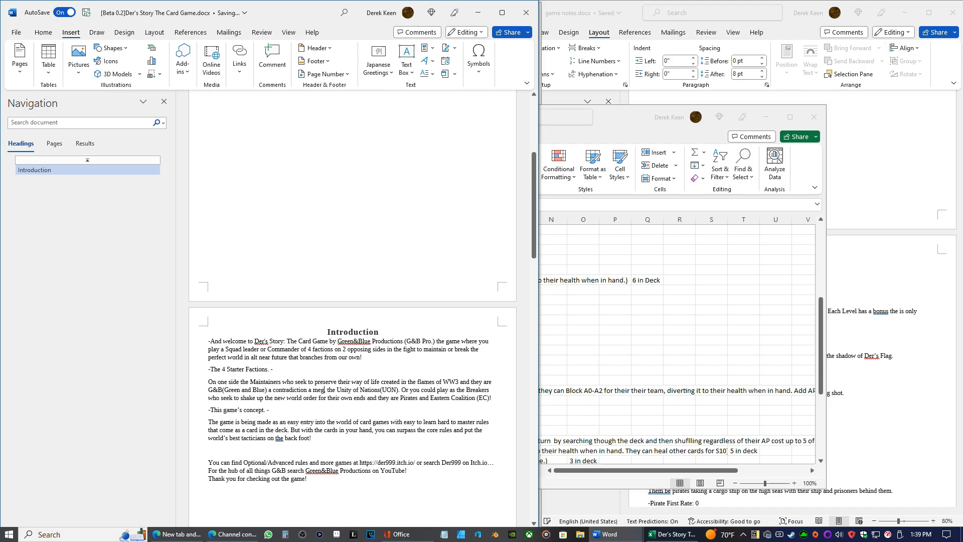
type("cor")
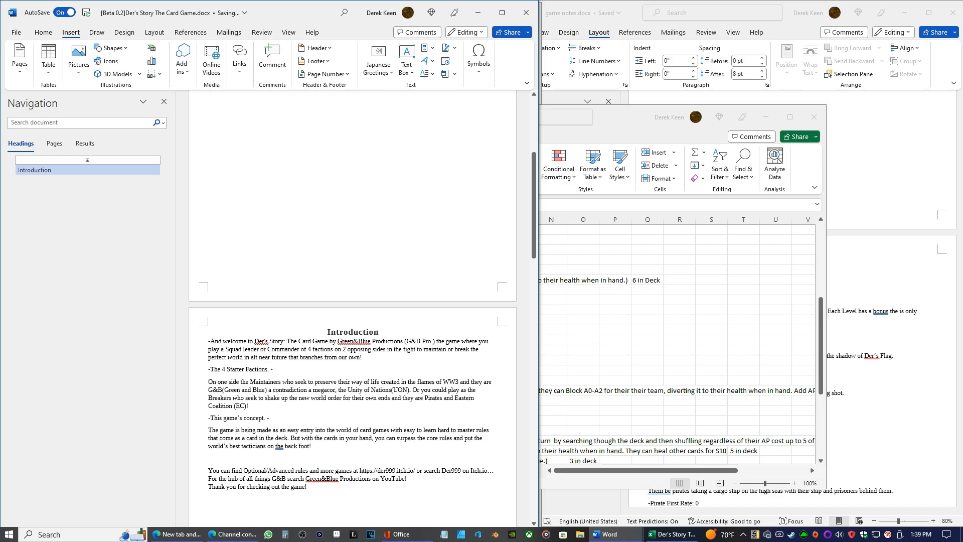
Continue the G&B description with "a beloved megacorperation and" after "a contradiction"
key("BackSpace")
key("BackSpace")
key("BackSpace")
key("BackSpace")
key("BackSpace")
key("BackSpace")
key("BackSpace")
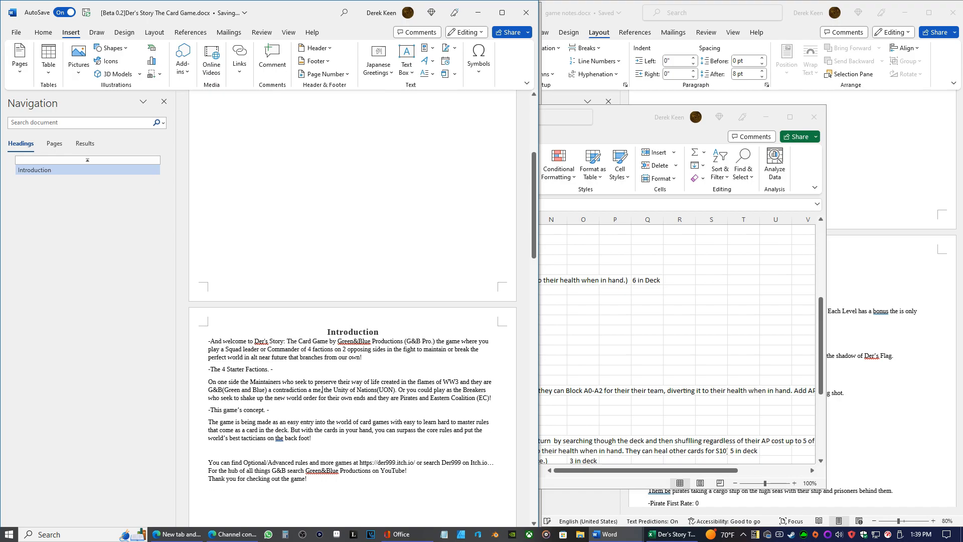
type("belov")
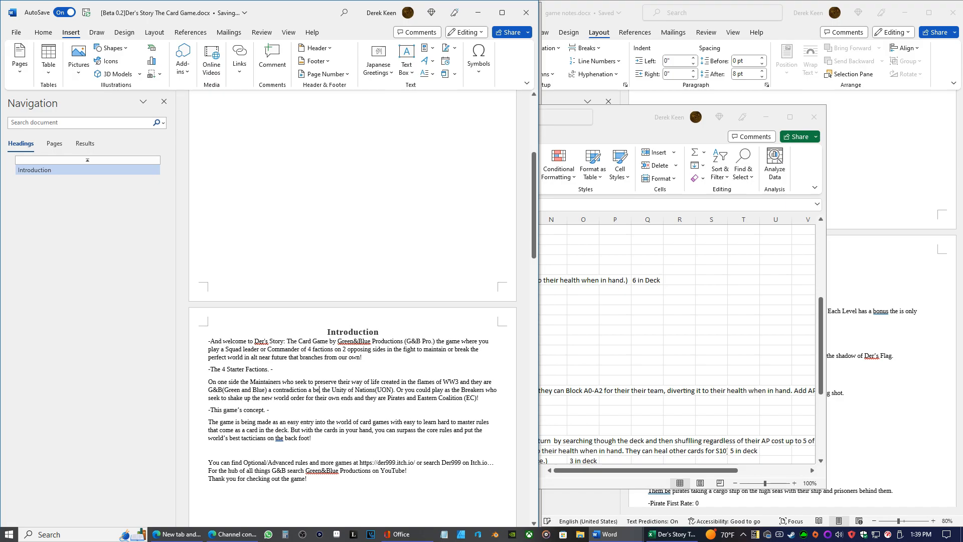
type("ed ")
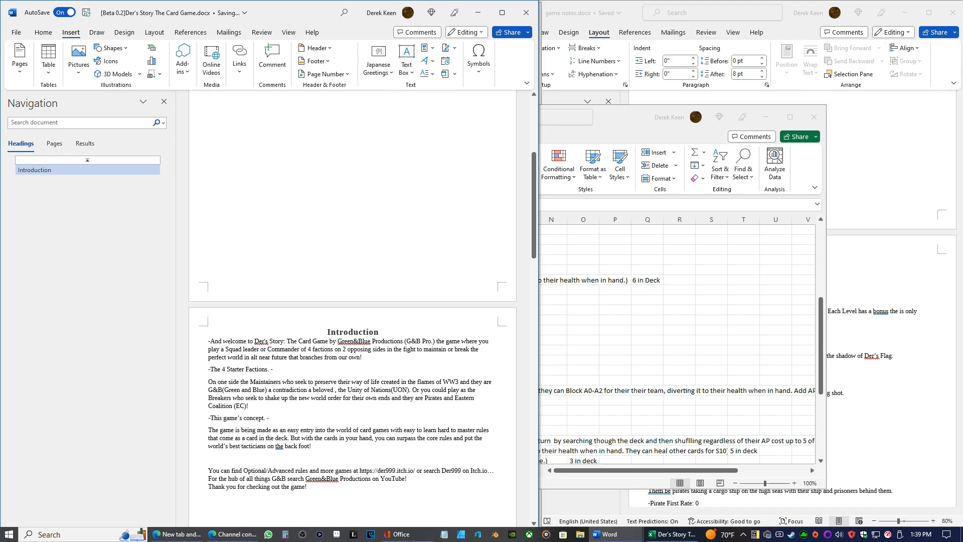
type("mega")
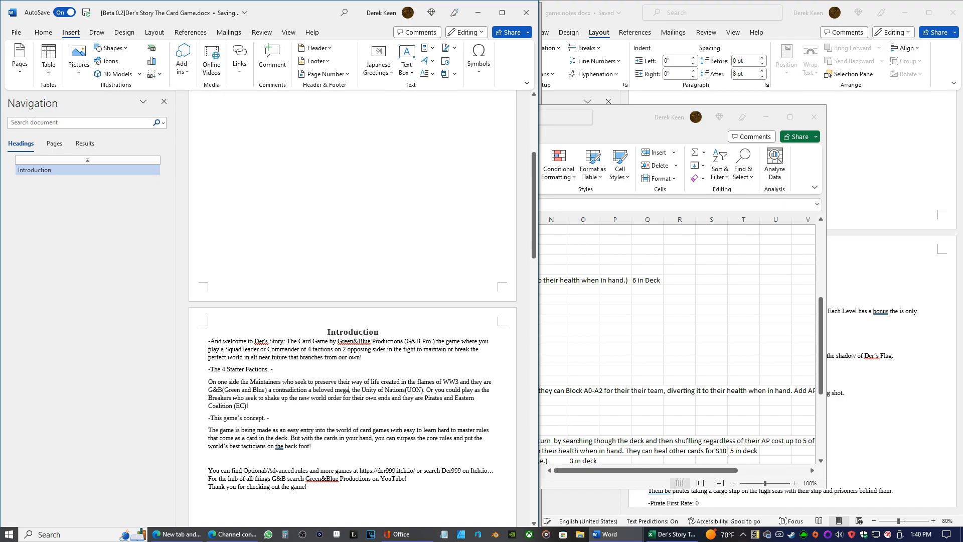
type("cor")
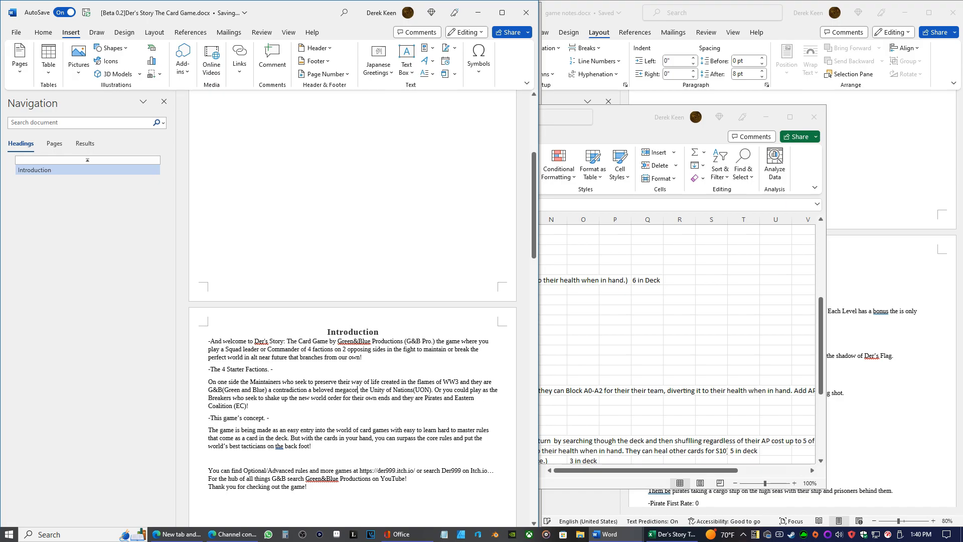
type("orp")
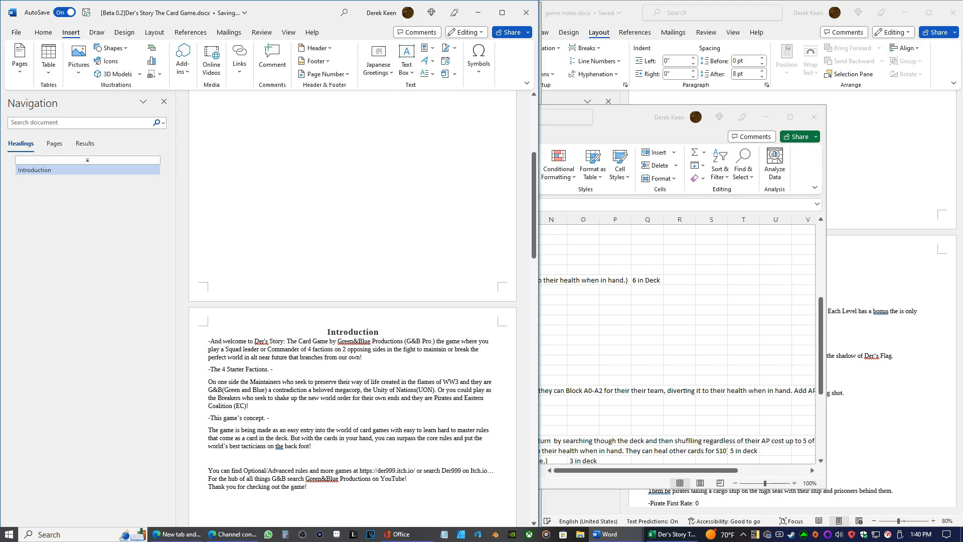
type("eration and")
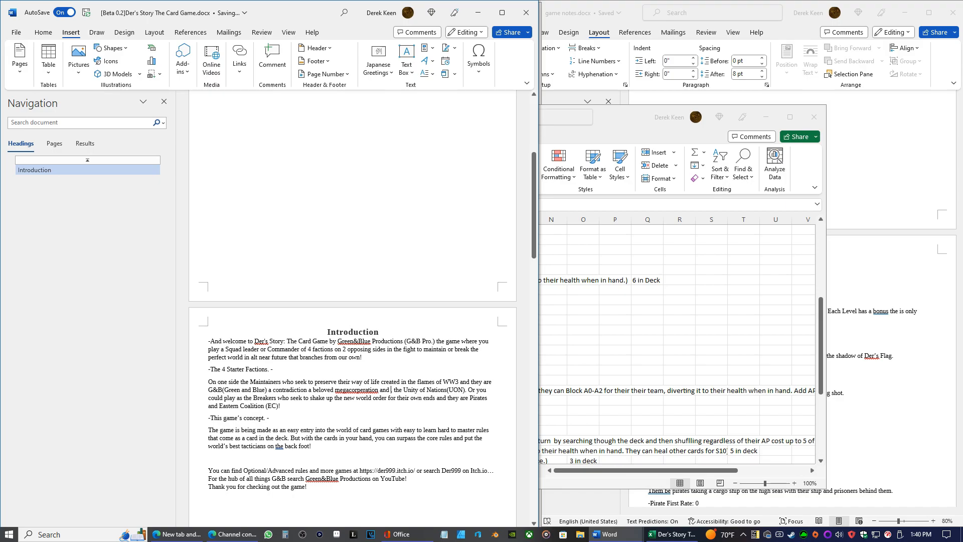
type(" new")
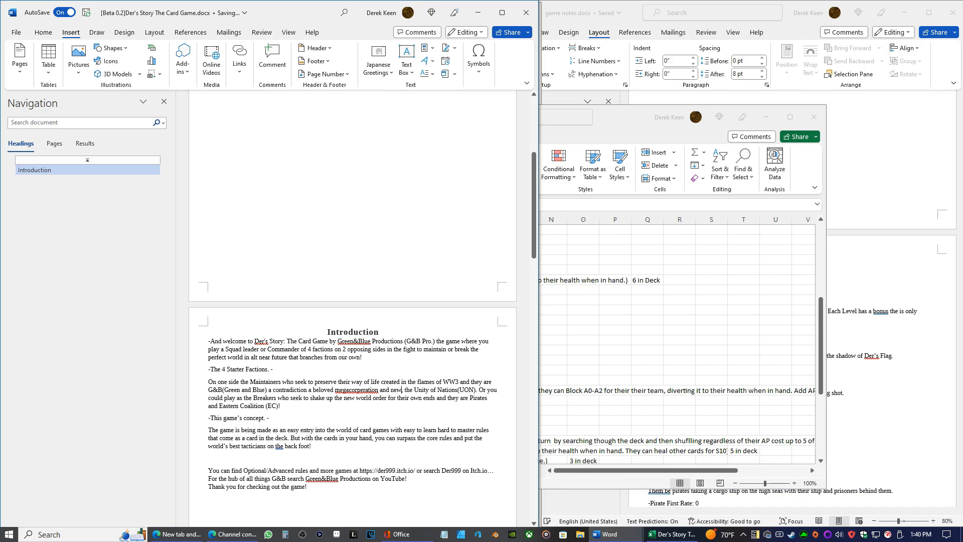
type(" super")
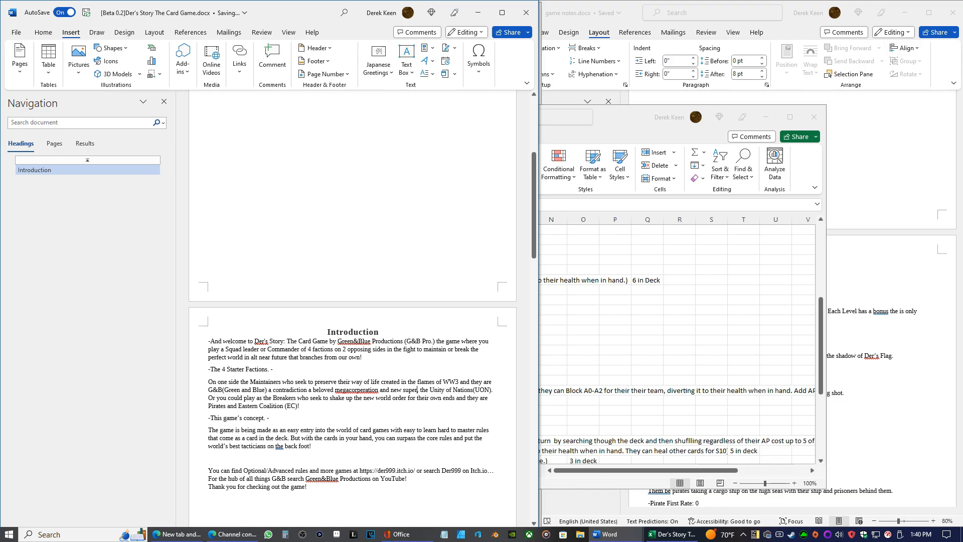
type("sta")
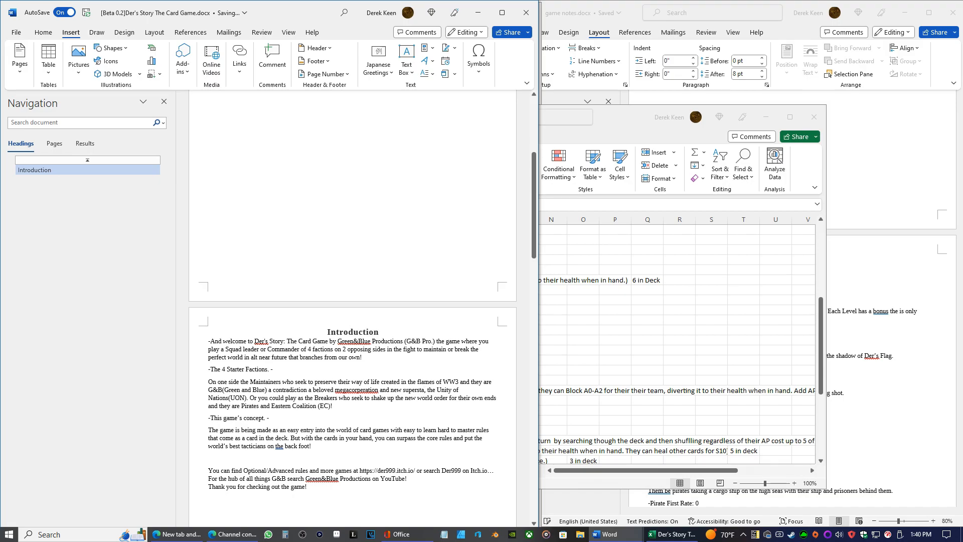
type("te")
Complete the G&B description with "new superstate who focuses on quality over all else"
type("who focuses on ")
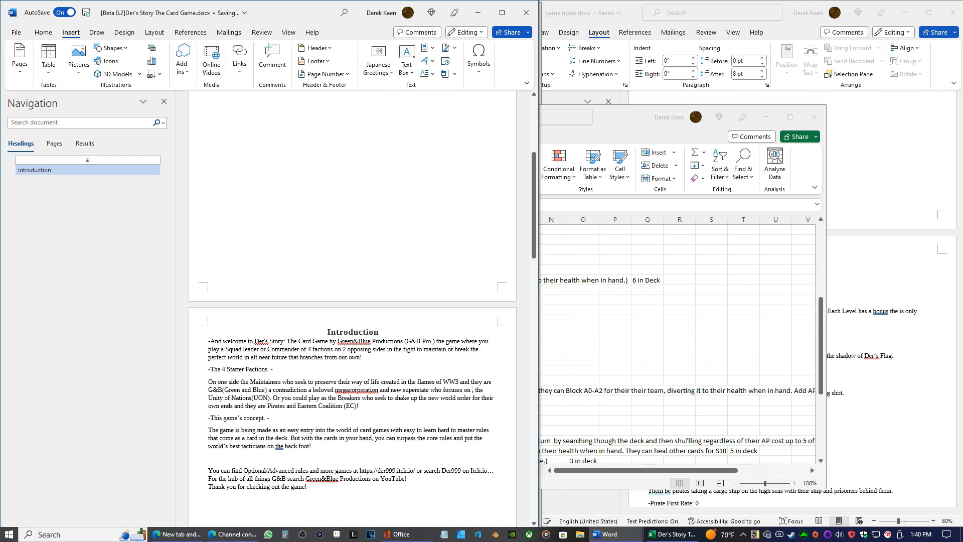
type("quali")
type("ty o")
type("ver all e")
type("lse")
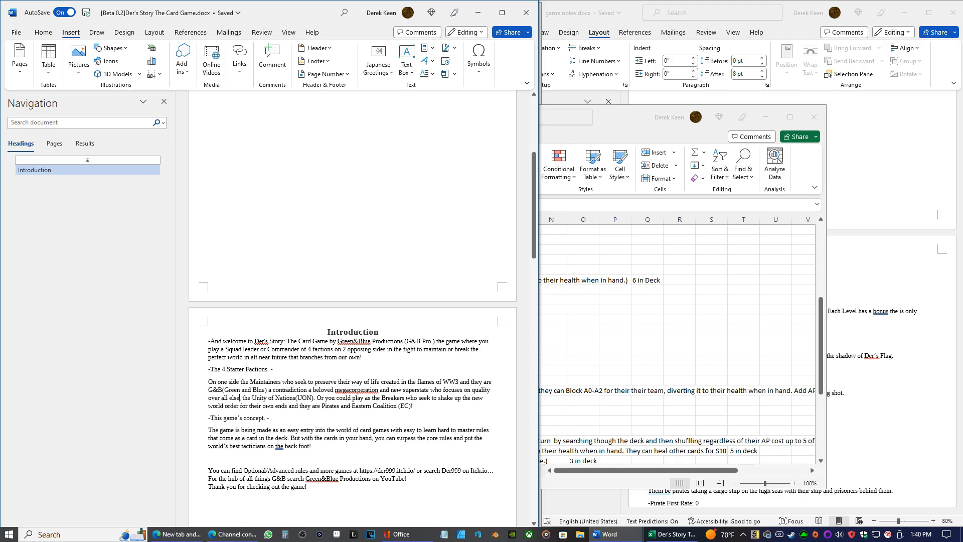
End the G&B sentence with a period after "all else" and capitalize "The" before "Unity of Nations(UON)"
key("BackSpace")
key("BackSpace")
type(".;")
key("BackSpace")
key("BackSpace")
key("BackSpace")
type(".")
key("Delete")
type("T")
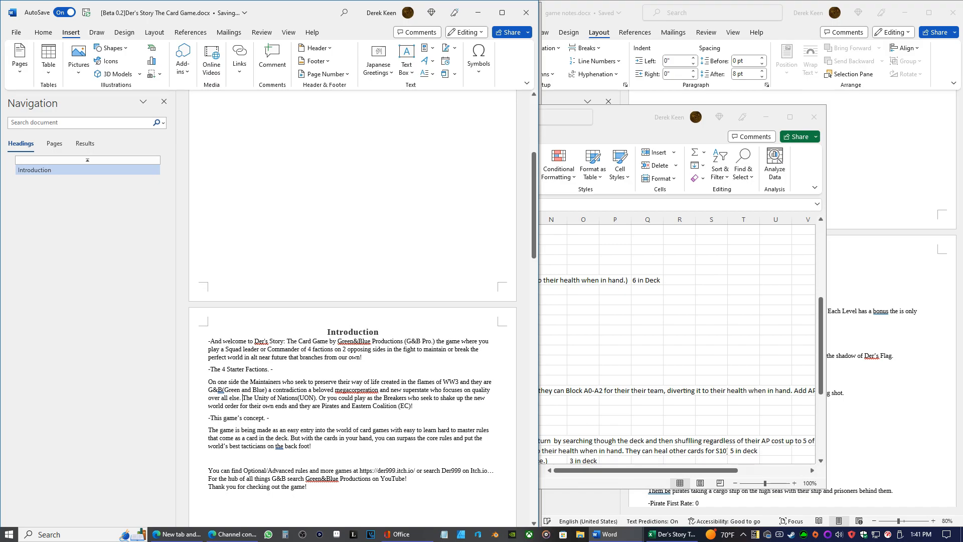
Move the sentence beginning "Or you could play as the Breakers" into its own paragraph after "Nations(UON)"
left_click(269, 398)
left_click(319, 398)
key("Return")
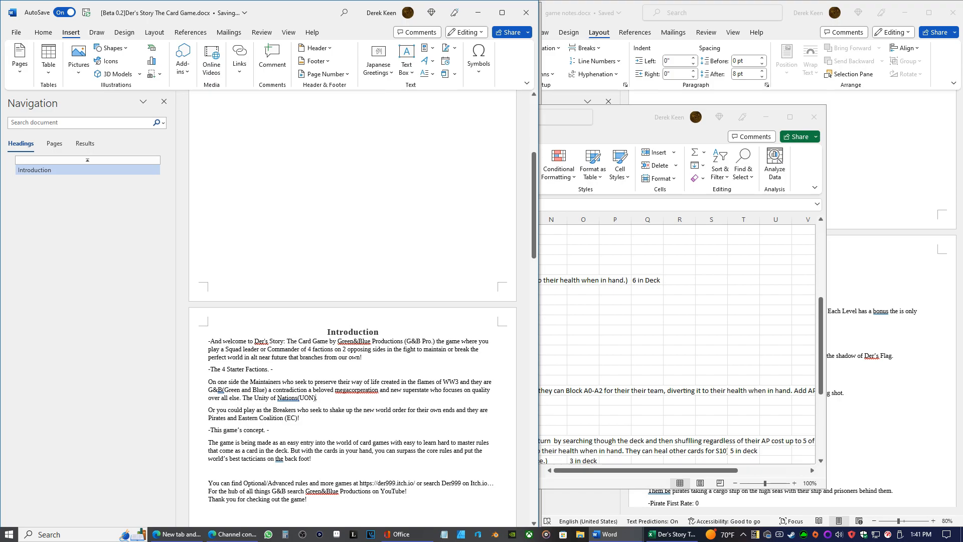
Continue the Unity of Nations(UON) sentence with "the coalition of all the"
key("BackSpace")
type("the coalition of all the fred")
Describe the members of the UON coalition as "freedomloving" after "the coalition of all the"
key("BackSpace")
key("BackSpace")
key("BackSpace")
type("peacefull f")
key("BackSpace")
key("BackSpace")
key("BackSpace")
key("BackSpace")
key("BackSpace")
key("BackSpace")
key("BackSpace")
key("BackSpace")
key("BackSpace")
key("BackSpace")
key("BackSpace")
type("freedomloving ")
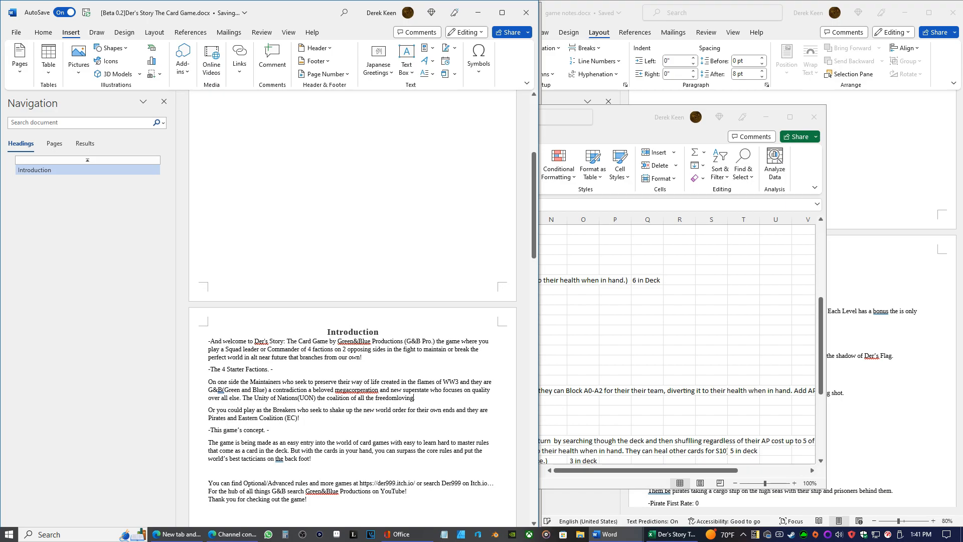
type("nations")
Finish the UON sentence with "grand unions of the world"
key("BackSpace")
key("BackSpace")
key("BackSpace")
key("BackSpace")
key("BackSpace")
key("BackSpace")
key("BackSpace")
type("grand unions of the world")
Correct "freedomloving" to "freedom loving" in the UON sentence
left_click(399, 397)
key("BackSpace")
key("BackSpace")
key("BackSpace")
key("BackSpace")
key("BackSpace")
key("BackSpace")
key("BackSpace")
key("BackSpace")
type("freee")
key("BackSpace")
type("dom")
Insert "yes those kind of Pirates who seek riches and gloy" after "Pirates" in the Breakers paragraph
type("yes t")
type("hose c")
key("BackSpace")
type("kind of ")
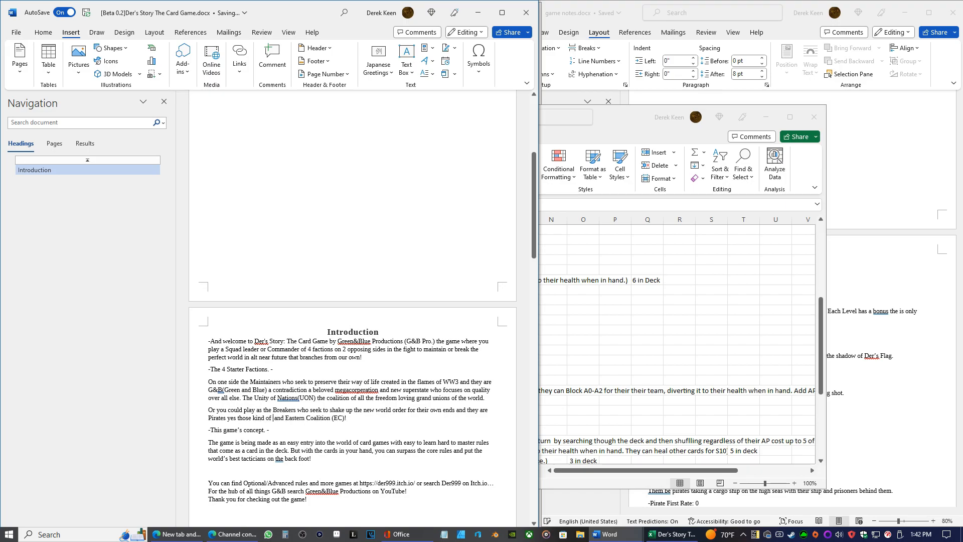
type("Pirateswho seek riches and  gloy")
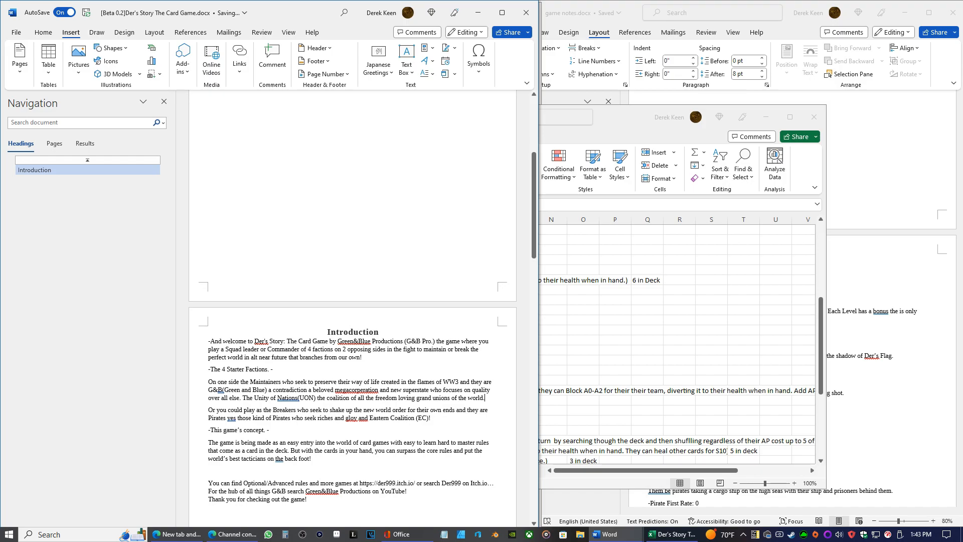
Extend the UON description with "who focus on having a wide selection"
type("who focu")
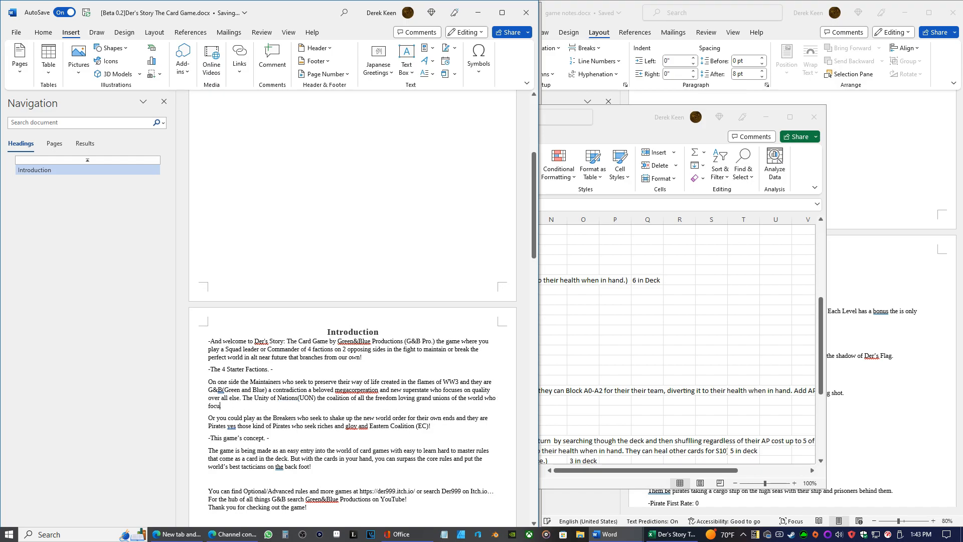
type("se o")
key("BackSpace")
key("BackSpace")
type("n having a wide selectiion un")
Delete the UON description back to "the coalition of all the"
key("BackSpace")
key("BackSpace")
key("BackSpace")
key("BackSpace")
key("BackSpace")
key("BackSpace")
key("BackSpace")
key("BackSpace")
key("BackSpace")
key("BackSpace")
key("BackSpace")
key("BackSpace")
key("BackSpace")
key("BackSpace")
key("BackSpace")
key("BackSpace")
key("BackSpace")
key("BackSpace")
key("BackSpace")
key("BackSpace")
key("BackSpace")
key("BackSpace")
key("BackSpace")
key("BackSpace")
key("BackSpace")
key("BackSpace")
key("BackSpace")
key("BackSpace")
key("BackSpace")
key("BackSpace")
key("BackSpace")
key("BackSpace")
key("BackSpace")
key("BackSpace")
key("BackSpace")
key("BackSpace")
key("BackSpace")
key("BackSpace")
key("BackSpace")
key("BackSpace")
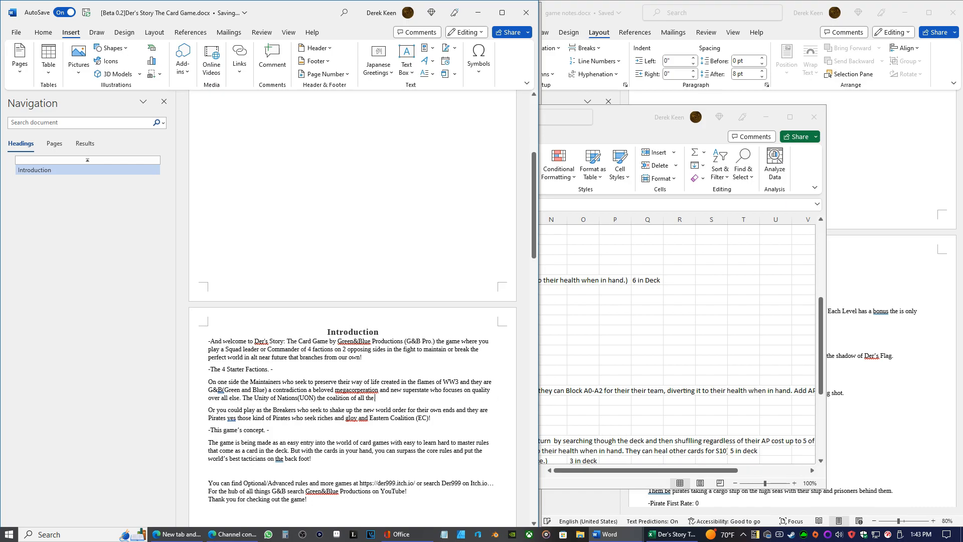
Rewrite the UON description to read "the coalition of the diverse Graand ones who cover the globe"
type("diverse")
type(" Gr")
type("the ")
type("aand ones")
type(" who")
type("cover the ")
type("globe")
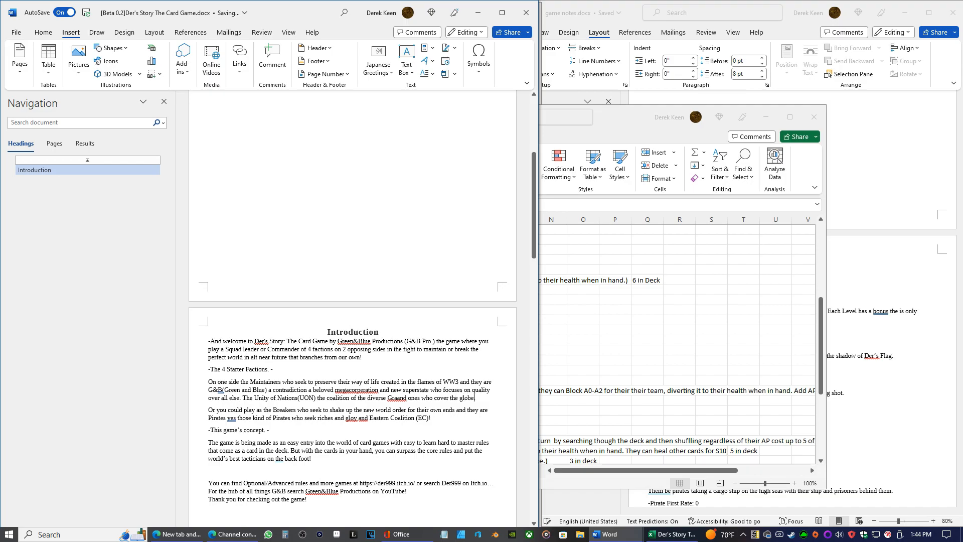
Extend the end of the UON sentence to "who cover most the the globe and beyond"
key("ctrl+Left")
key("ctrl+Left")
type("most the the globe and be")
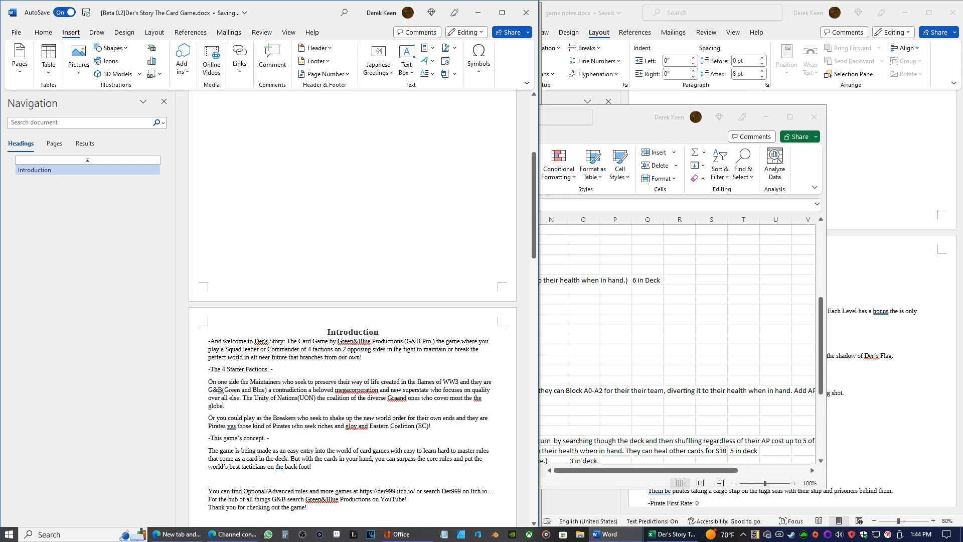
type("yond")
End the sentence after "beyond" and add "With the wide section of units."
type(". With the wide section of units.")
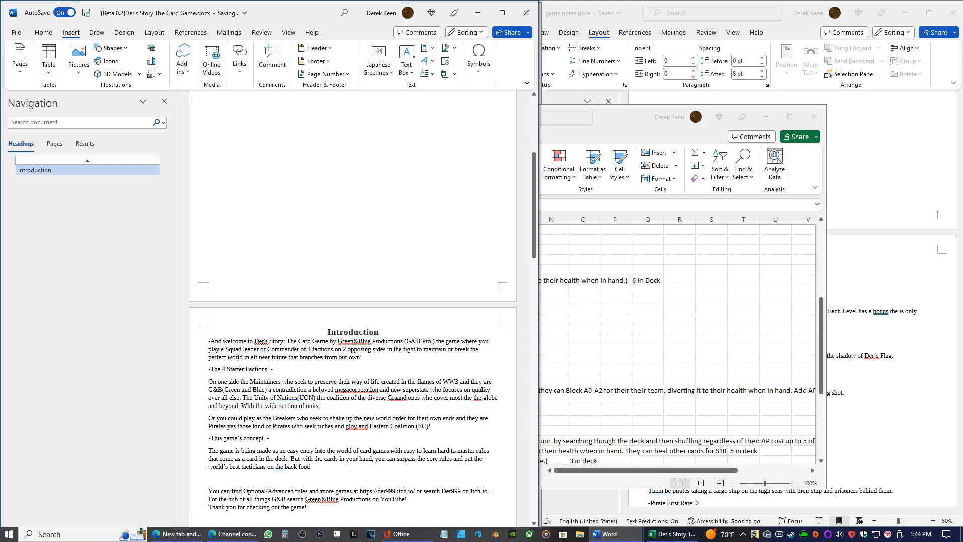
Correct "Graand ones" to "Grand Unions" and remove the duplicated "the" before "globe"
right_click(397, 399)
left_click(414, 440)
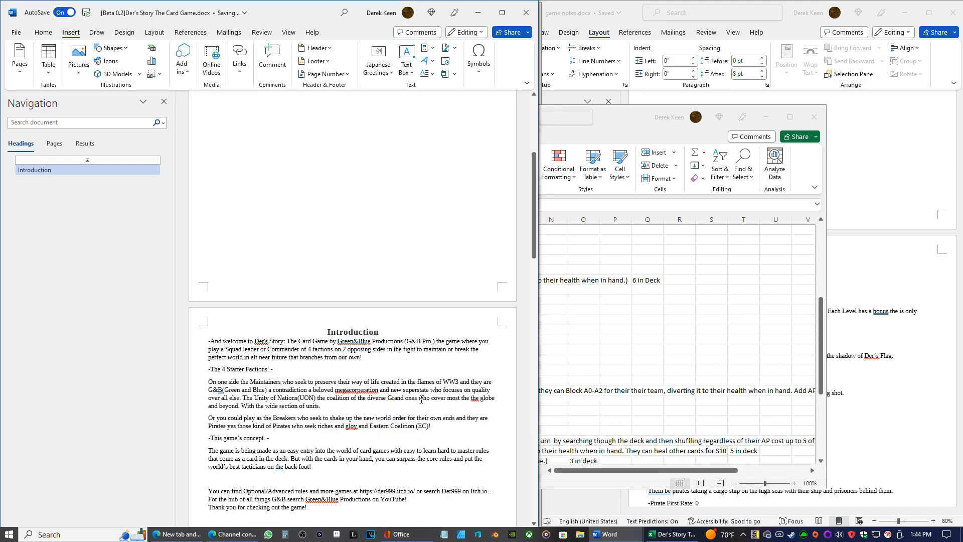
type("Un")
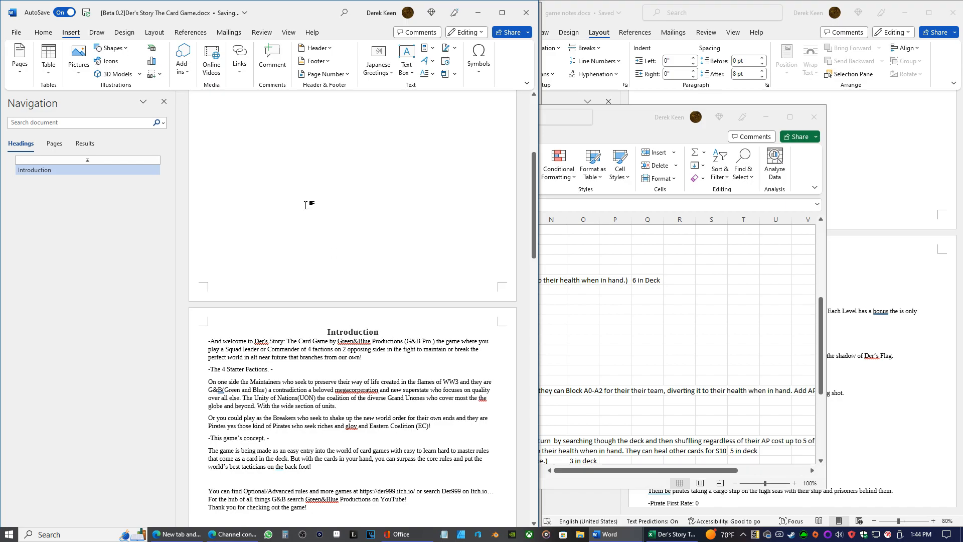
right_click(416, 398)
left_click(414, 426)
right_click(483, 398)
left_click(484, 429)
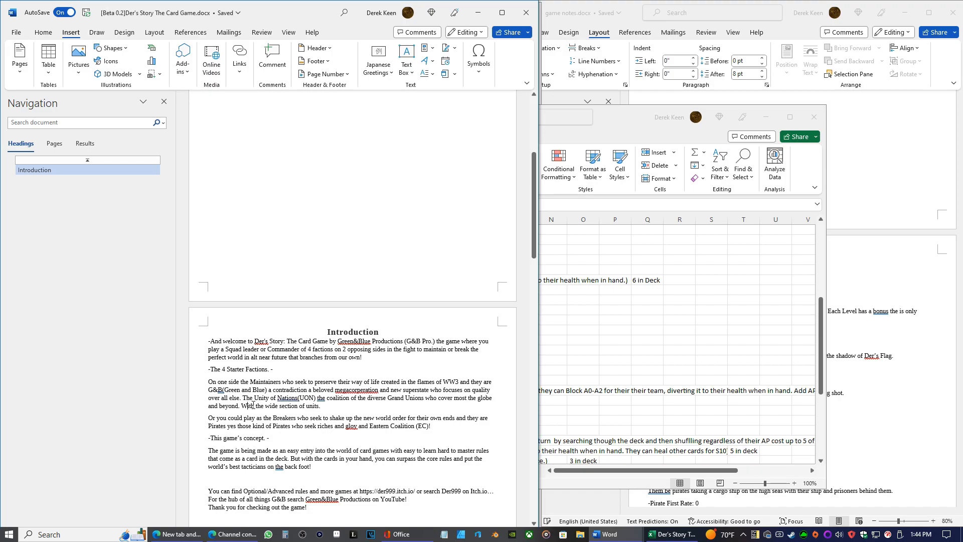
Join "with the wide section of units" to "and beyond" in one sentence, and correct "gloy" to "glory"
key("BackSpace")
key("BackSpace")
key("BackSpace")
type("w")
right_click(353, 426)
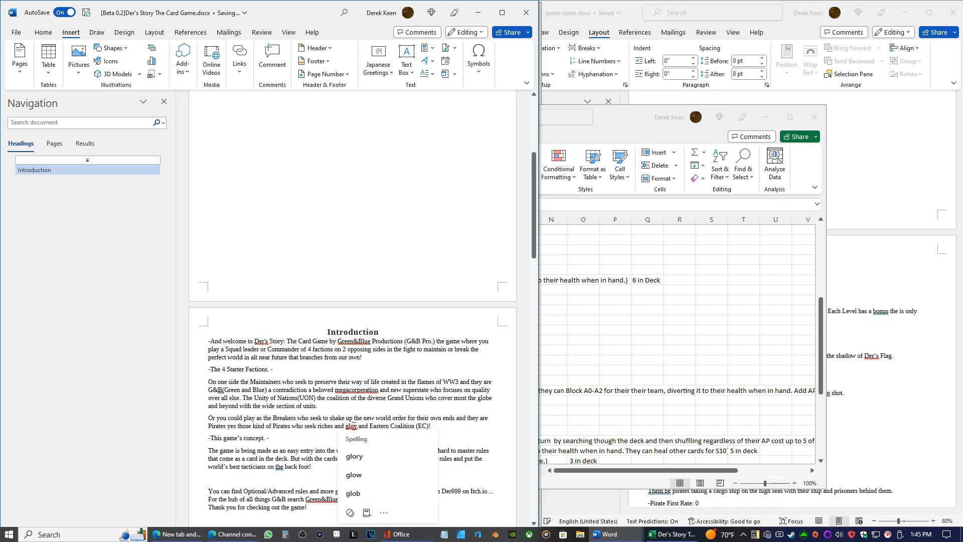
left_click(355, 455)
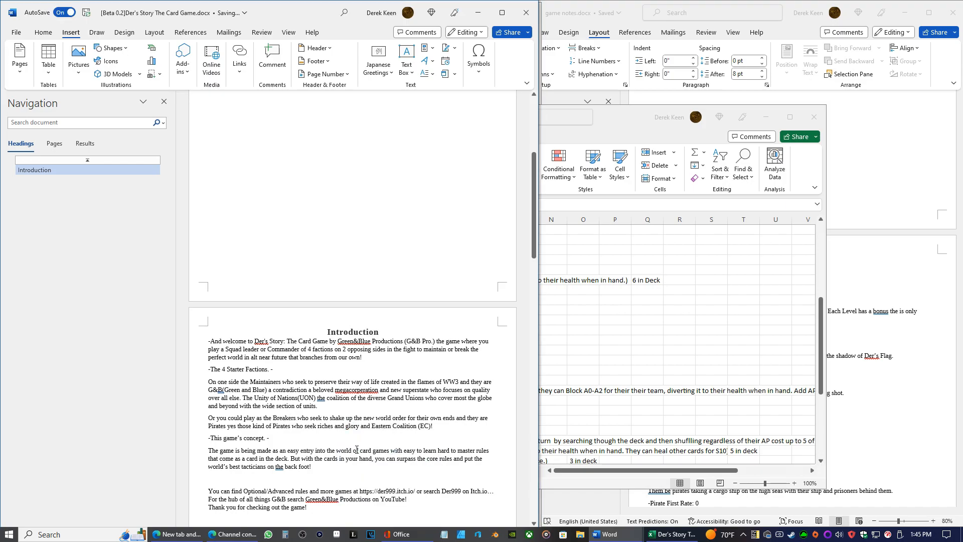
Add "and field a "Unique" unit roster" after "riches and glory" in the Pirates description
left_click(372, 426)
type("and ")
type("field a ")
type("\"Un")
type("iqueand ")
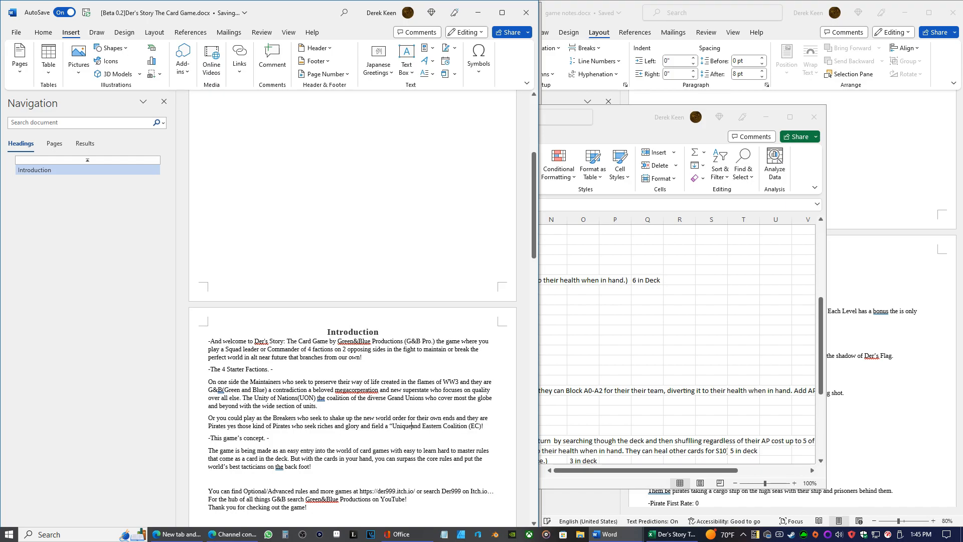
type("\" unit roster.")
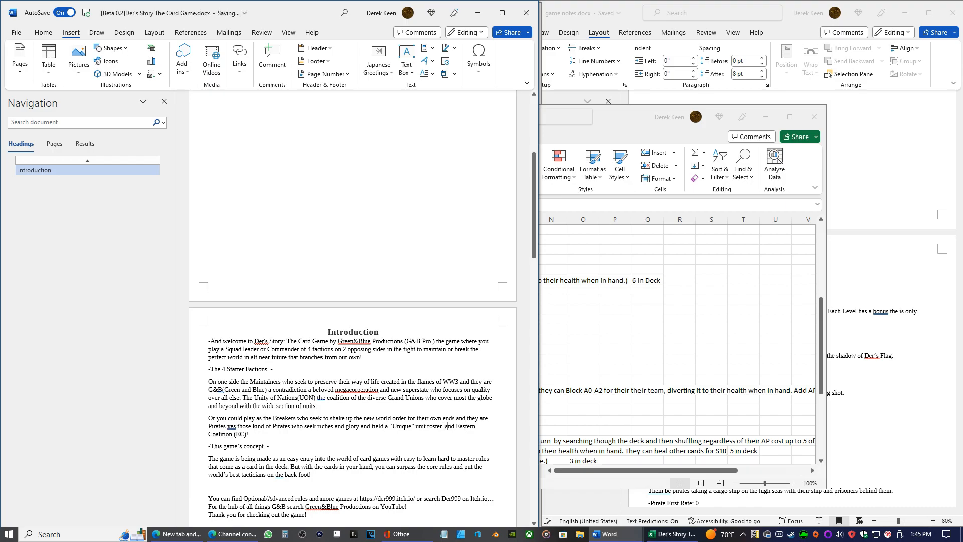
End the Pirates sentence and begin a new line with "And lastly the Evil Empiire"
key("Delete")
type("A")
key("shift+Return")
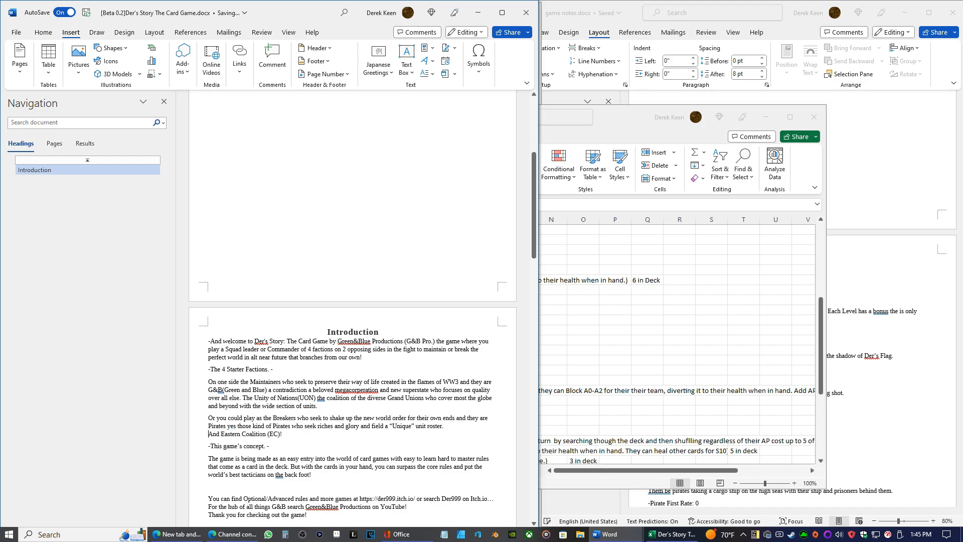
type("lastly the Evil Empiire")
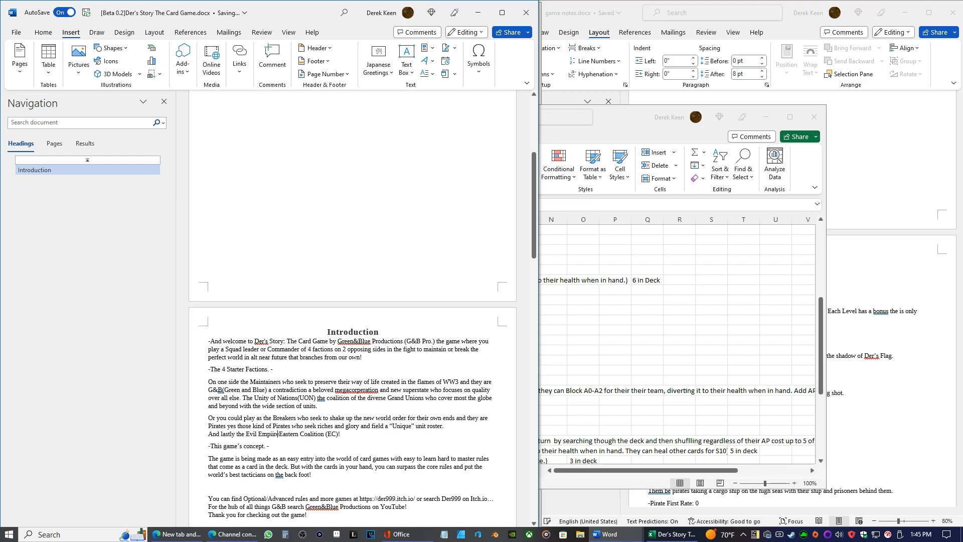
type(" the Eastern Coalition (EC) who mostly ")
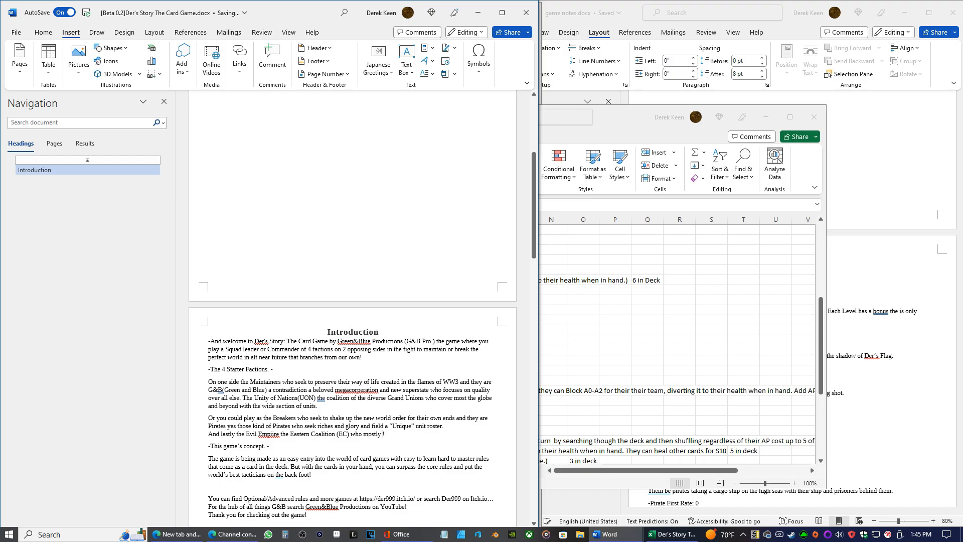
type("just plots seeking to start WW4 ad")
Continue the Eastern Coalition description with "just plots seeking to start WW4 and win this time"
key("BackSpace")
type("nd winn this time")
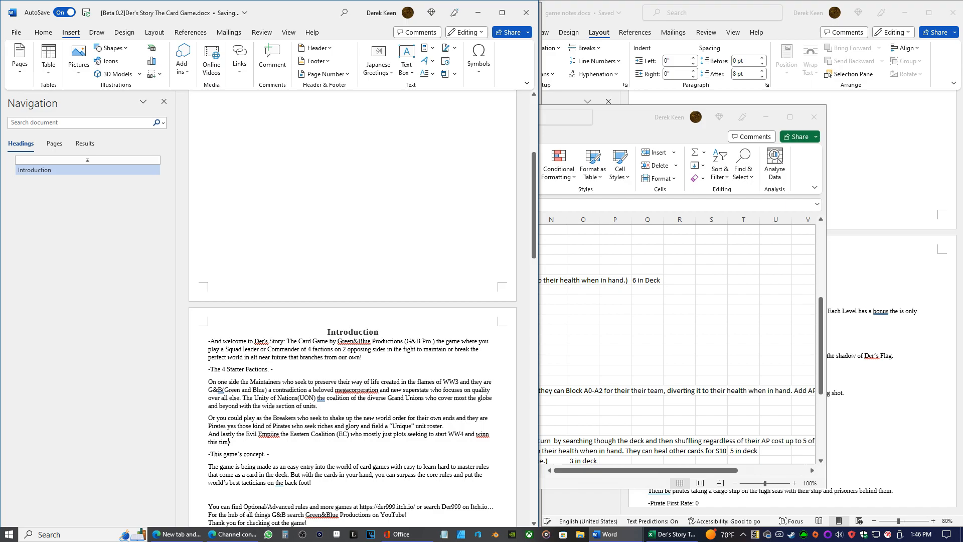
Add "they mainly focus on quantity of quality and want" after "win this time"
key("BackSpace")
type("they mainly focus on Quanity of quality and want to")
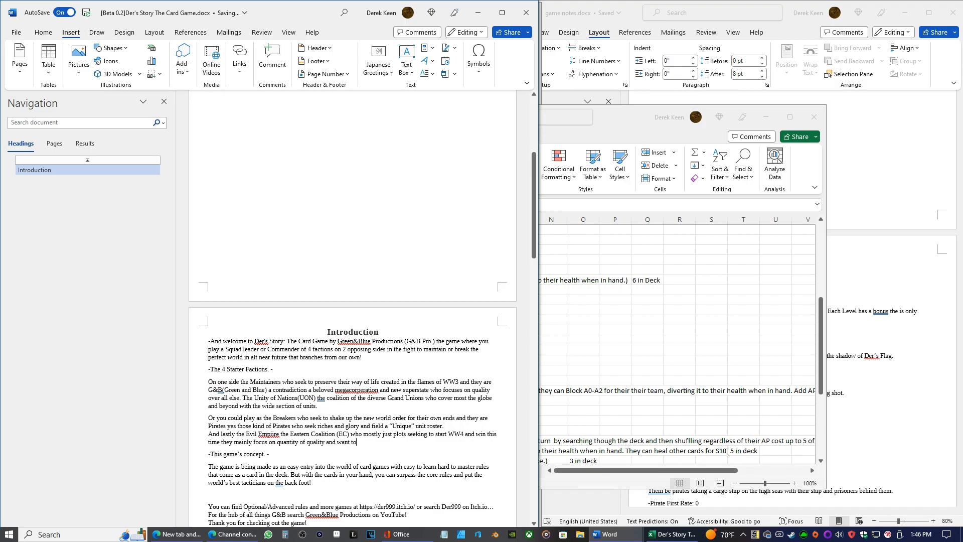
type(" drow")
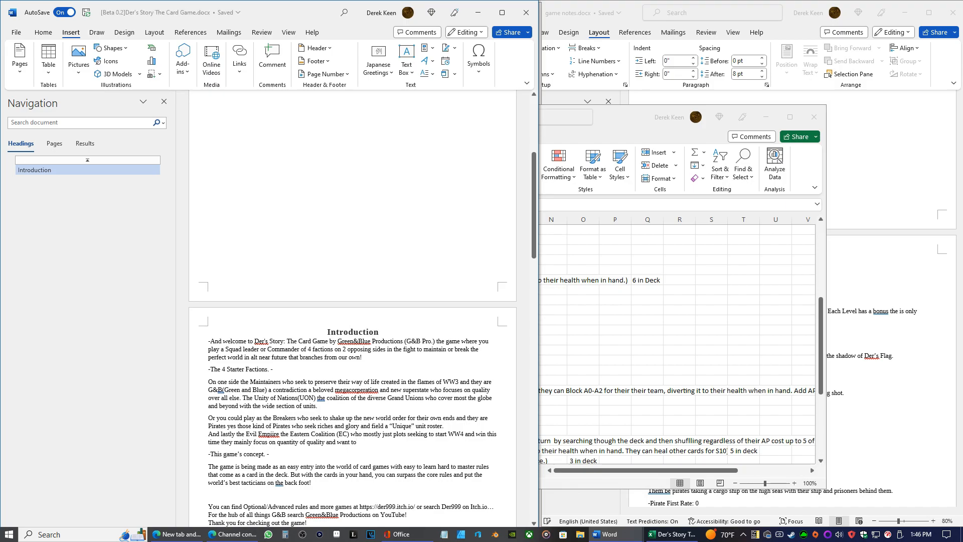
type("n the")
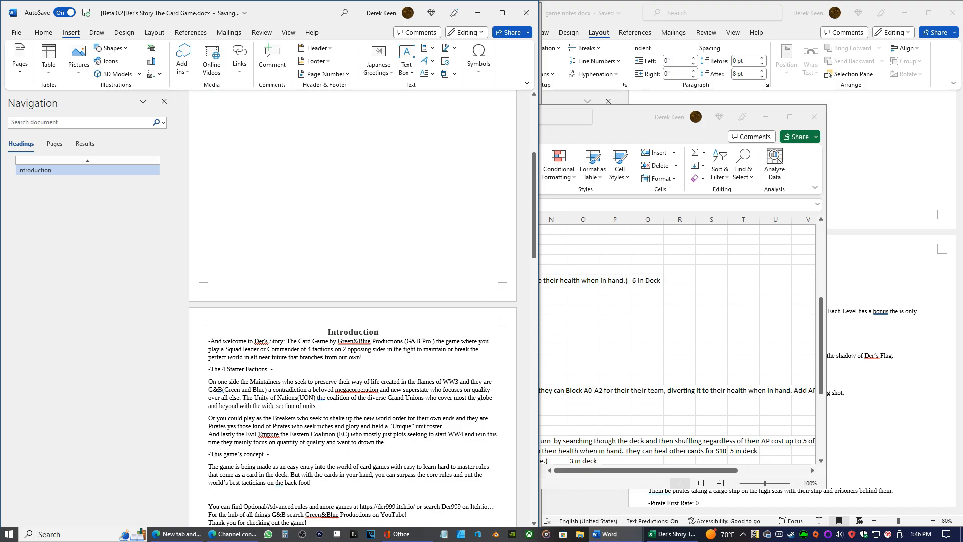
type("ir enmi")
Finish the Eastern Coalition sentence with "to drown their enemies n steel!"
type("n")
Prefix the Maintainers and Breakers paragraphs with hyphens and remove "they" before "are G&B(Green and Blue)"
type("-")
type("-")
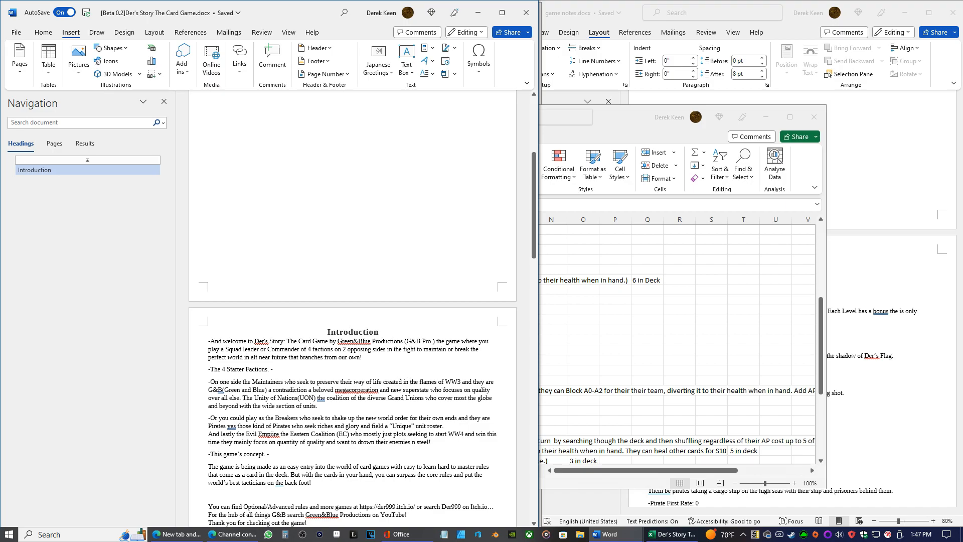
key("BackSpace")
key("BackSpace")
key("BackSpace")
key("BackSpace")
Add "in all it's ways but" after "a contradiction" and capitalize "The" before "coalition of the diverse Grand Unions"
type(",")
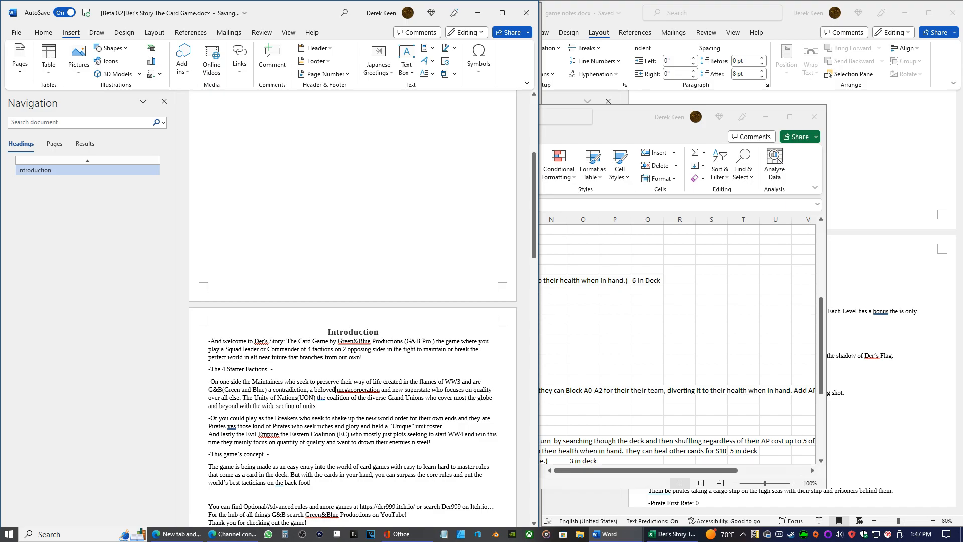
key("BackSpace")
type("in a")
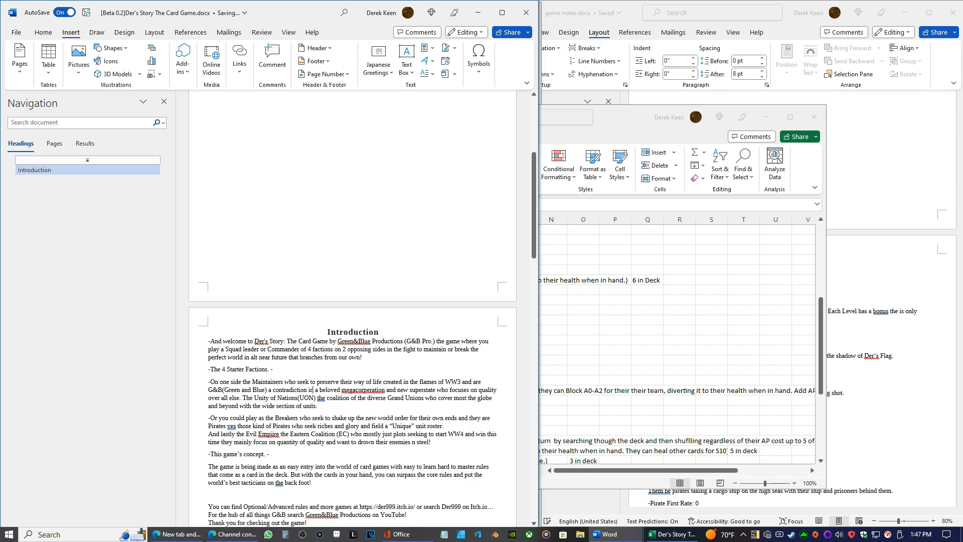
type("ll it")
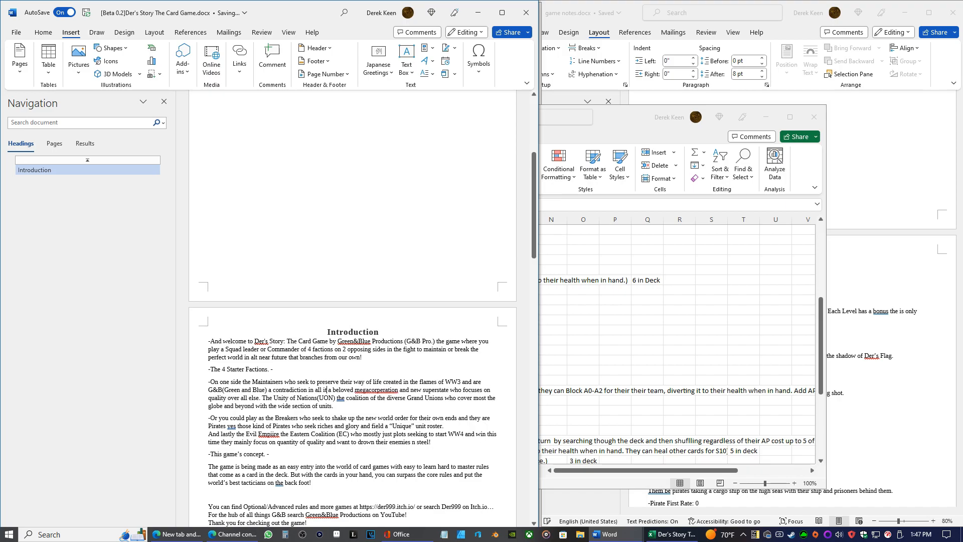
type("'s ways")
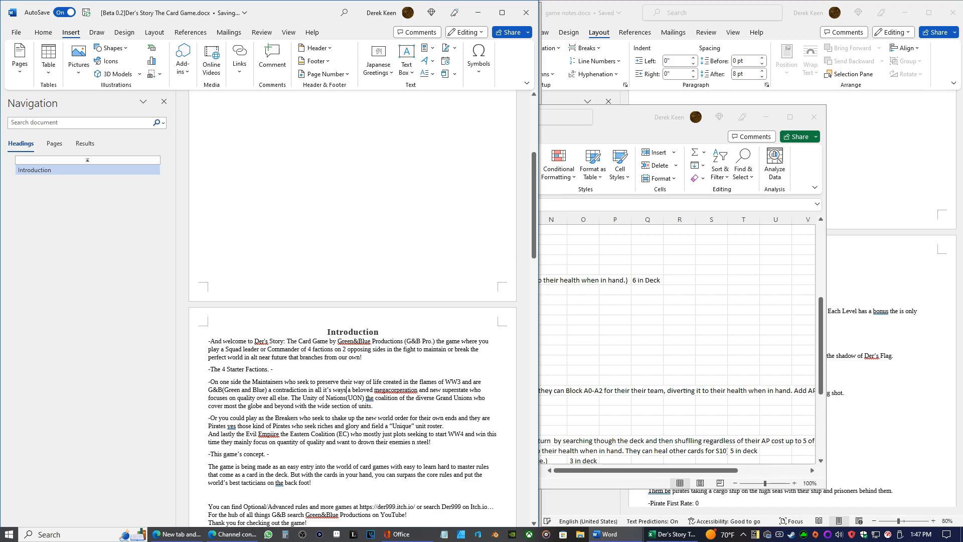
type(" but")
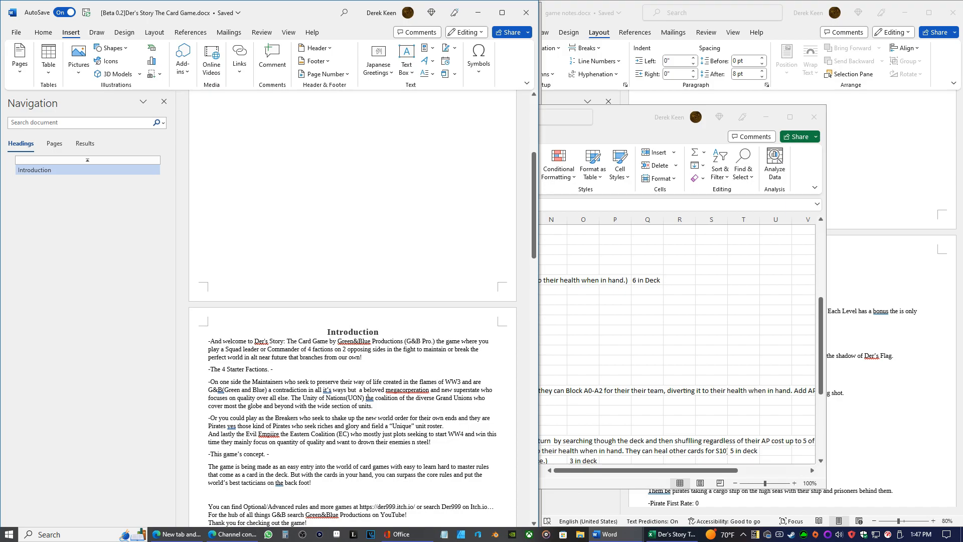
key("BackSpace")
type("T")
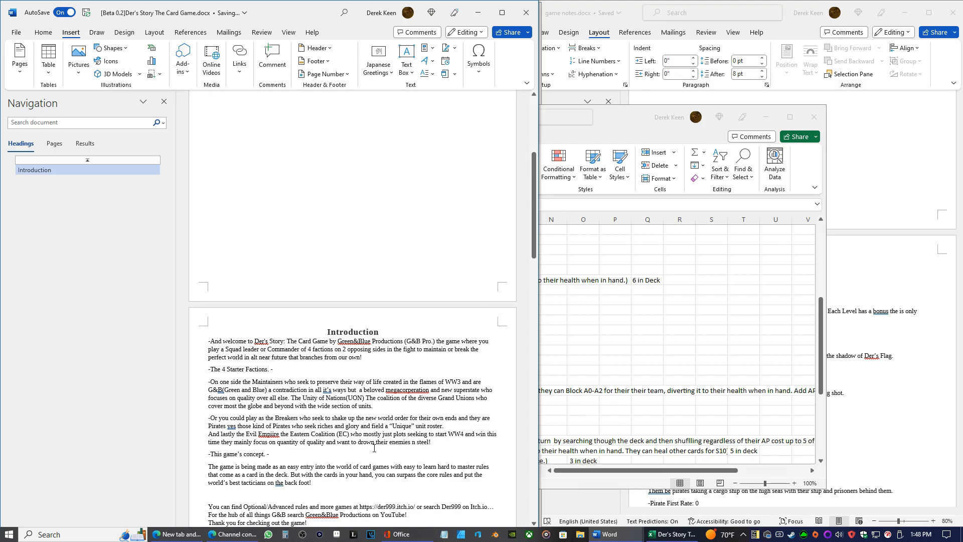
Remove "they" before "are" in the Breakers paragraph and start a new line with "The Pirates"
key("Down")
key("Down")
key("Down")
key("Down")
key("ctrl+BackSpace")
key("shift+Return")
type("The")
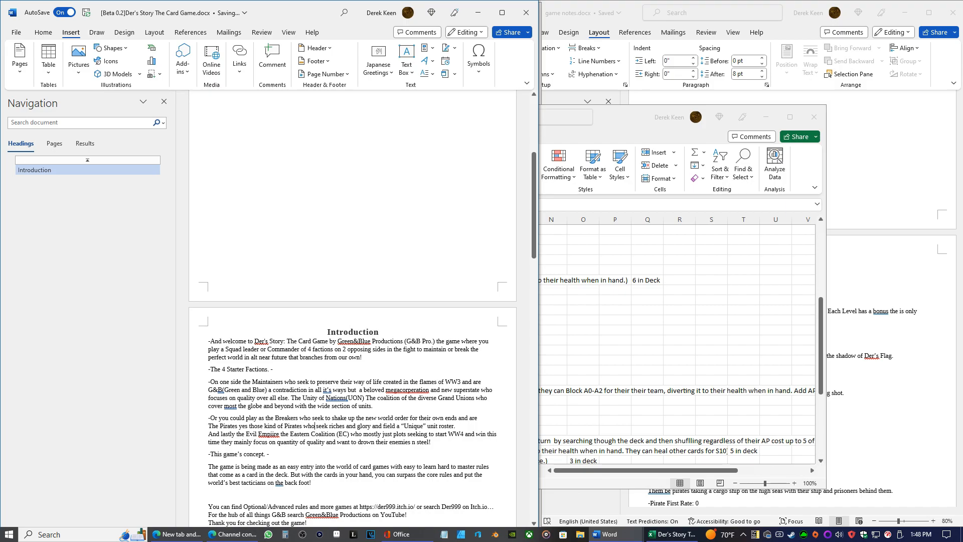
Lowercase "pirates" in "those kind of pirates" and add "to steal" after "riches and glory"
key("BackSpace")
type("p")
type("to steea")
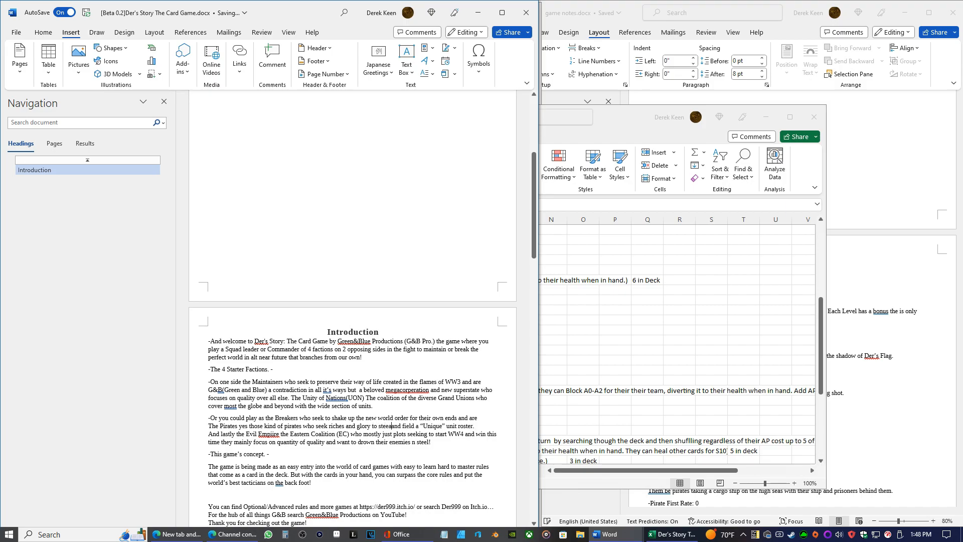
key("BackSpace")
key("BackSpace")
type("al")
Add commas after "the Evil Empiire" and "The Pirates" in the Breakers paragraph
left_click(244, 434)
key("BackSpace")
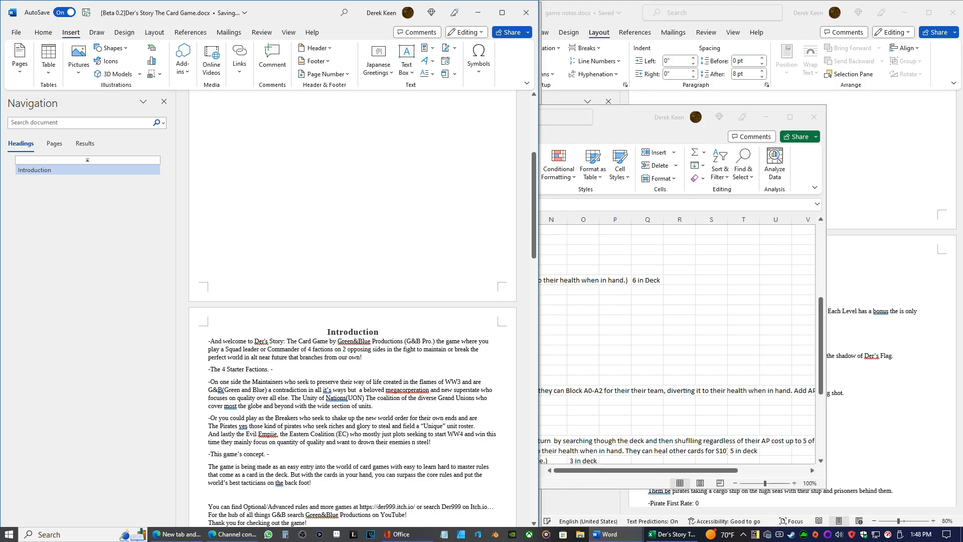
type(",")
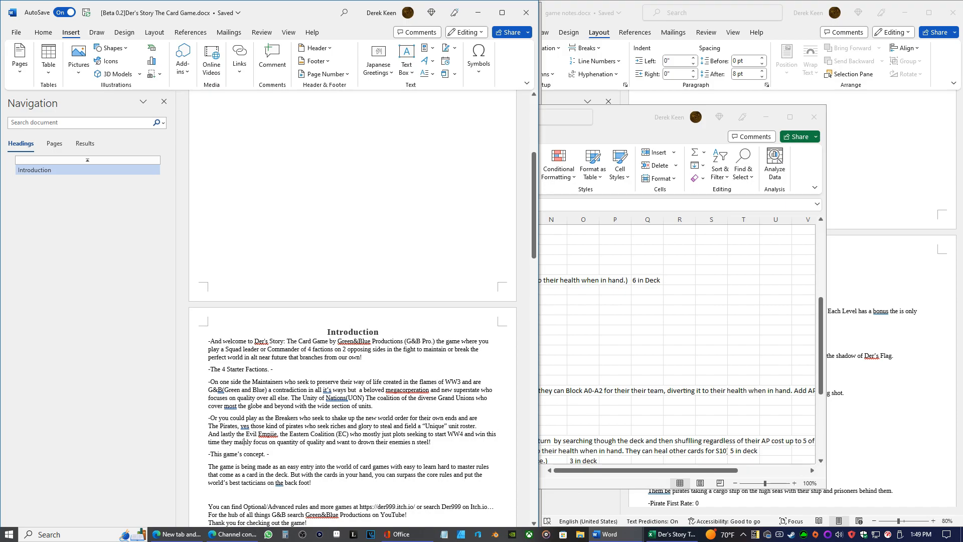
End the Eastern Coalition sentence with a period after "win this time" and capitalize "They" in "They mainly focus"
type(".")
key("Right")
key("Right")
key("BackSpace")
type("T")
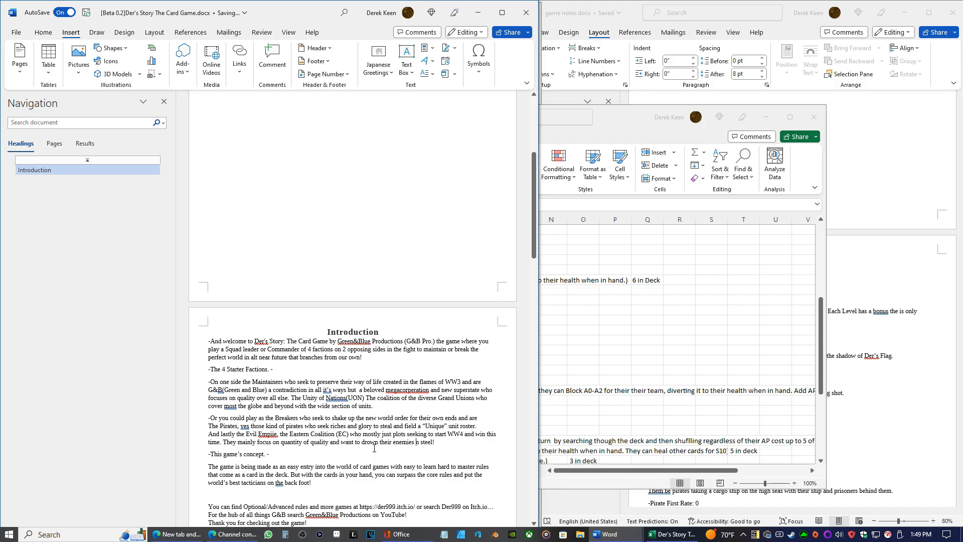
Correct "n steel" to "in steel" and add "over any other way" before the exclamation mark ending the Breakers paragraph
type("i")
key("BackSpace")
type("over any other way")
Replace "card" with "table top" in the concept paragraph's first sentence, keeping a space after "of"
scroll(408, 361, "down", 2)
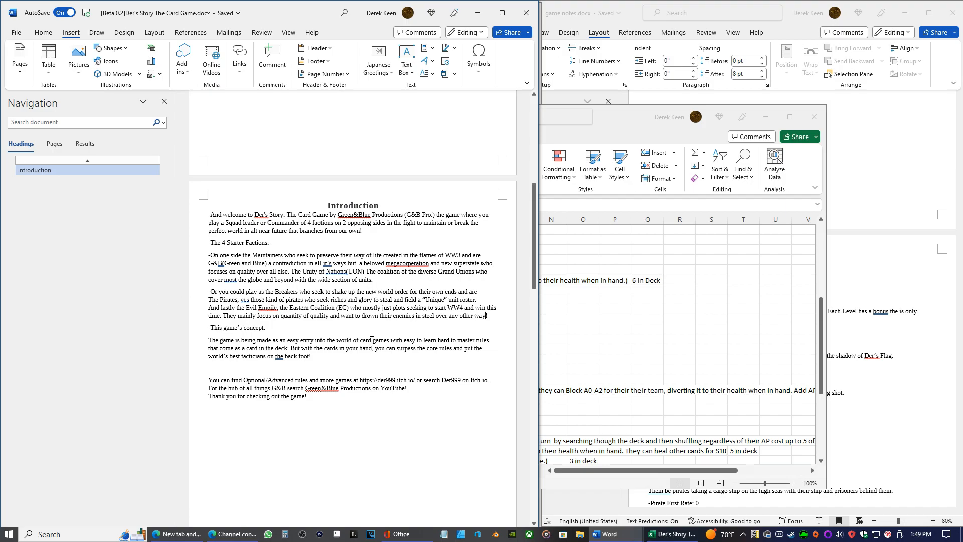
left_click_drag(371, 340, 360, 340)
type("table top")
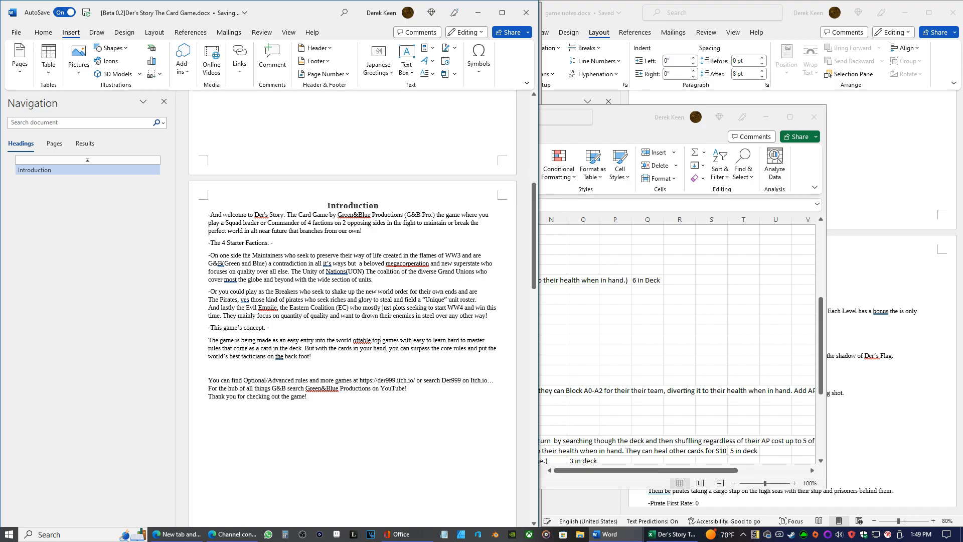
left_click(360, 340)
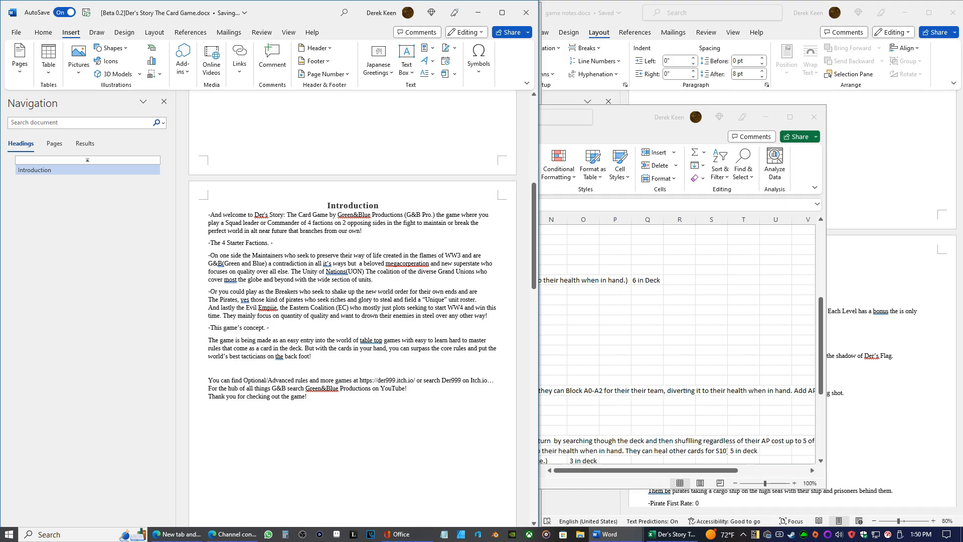
Delete the concept paragraph's last sentence, "But with the cards in your hand…", and end the paragraph with "in the deck."
key("BackSpace")
key("BackSpace")
key("BackSpace")
key("BackSpace")
key("BackSpace")
key("BackSpace")
key("BackSpace")
key("BackSpace")
key("BackSpace")
key("BackSpace")
key("BackSpace")
key("BackSpace")
key("BackSpace")
key("BackSpace")
key("BackSpace")
key("BackSpace")
key("BackSpace")
key("BackSpace")
key("BackSpace")
key("BackSpace")
key("BackSpace")
key("BackSpace")
key("BackSpace")
key("BackSpace")
key("BackSpace")
key("BackSpace")
key("BackSpace")
key("BackSpace")
key("BackSpace")
key("BackSpace")
key("BackSpace")
key("BackSpace")
key("BackSpace")
key("BackSpace")
key("BackSpace")
key("BackSpace")
key("BackSpace")
key("BackSpace")
key("BackSpace")
key("BackSpace")
key("BackSpace")
key("BackSpace")
key("BackSpace")
key("BackSpace")
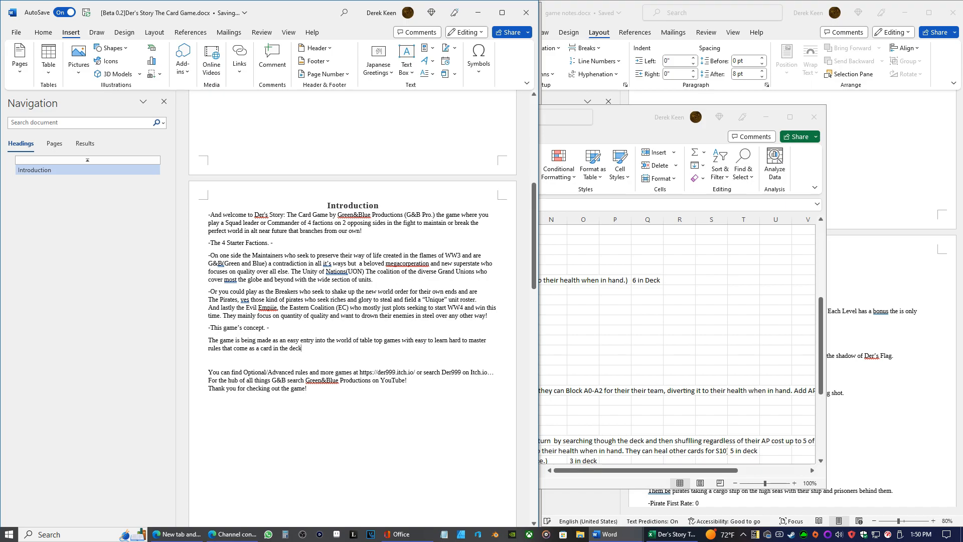
type("k.")
Put a hyphen on each side of the Introduction heading
key("Up")
key("Up")
type("-")
type("-")
Apply the Normal style to the "-Introduction-" heading and make it bold and italic
left_click_drag(388, 202, 323, 205)
left_click(40, 31)
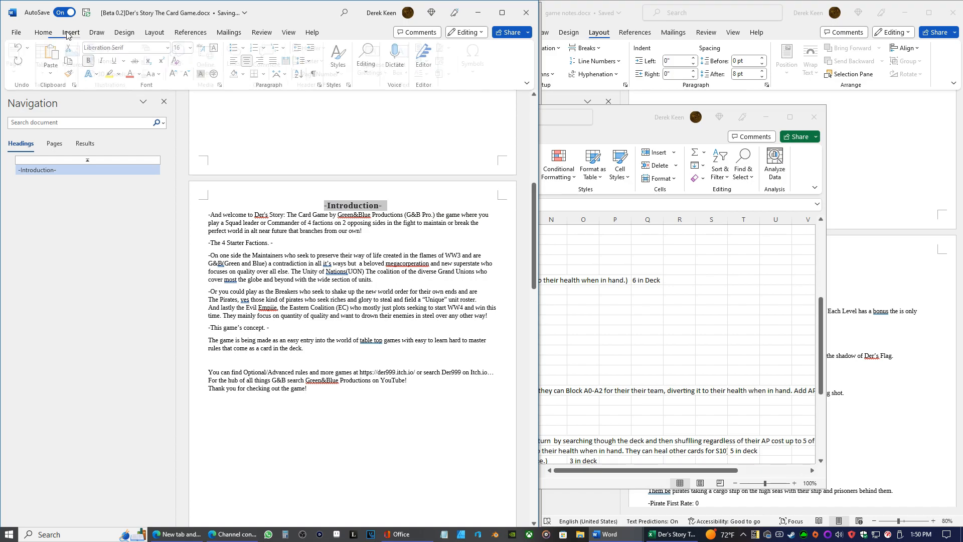
left_click(500, 15)
left_click(484, 61)
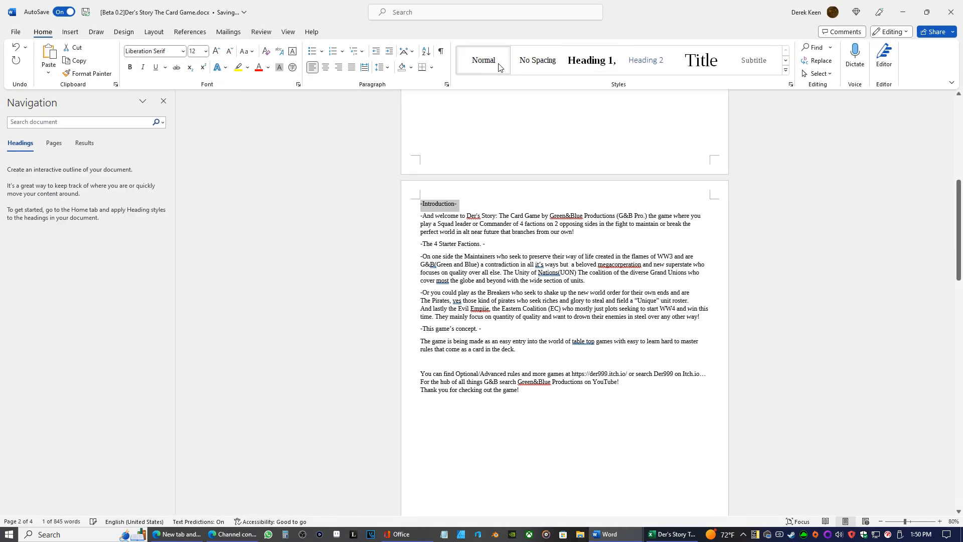
left_click(460, 204)
left_click_drag(461, 203, 356, 201)
key("ctrl+b")
key("ctrl+i")
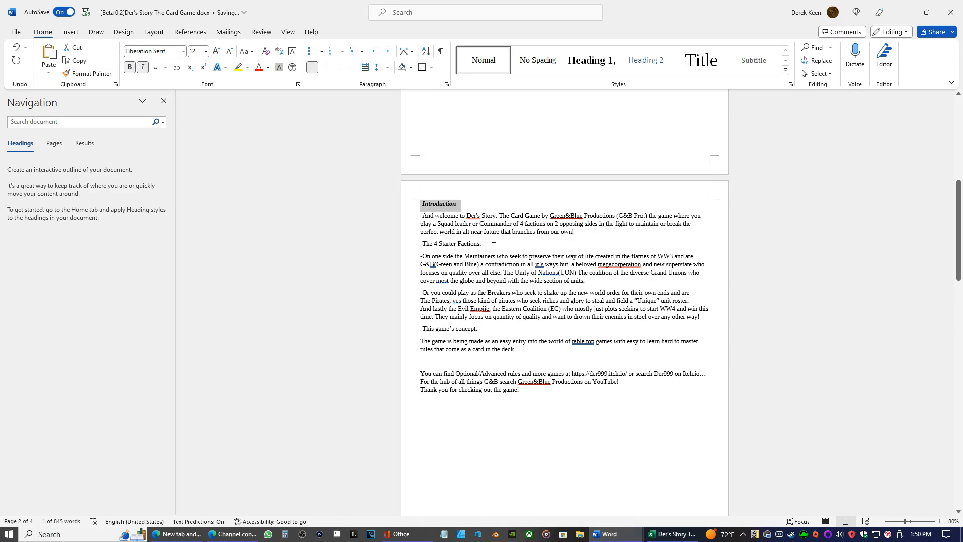
Make the "-The 4 Starter Factions. -" and "-This game's concept. -" headings bold and italic
left_click_drag(493, 247, 419, 245)
left_click(130, 67)
left_click(143, 67)
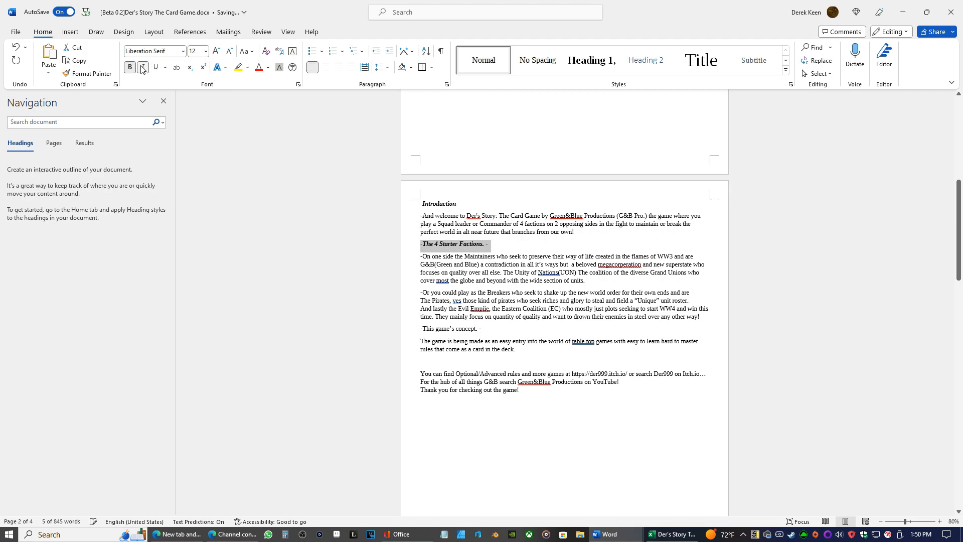
left_click_drag(486, 329, 420, 329)
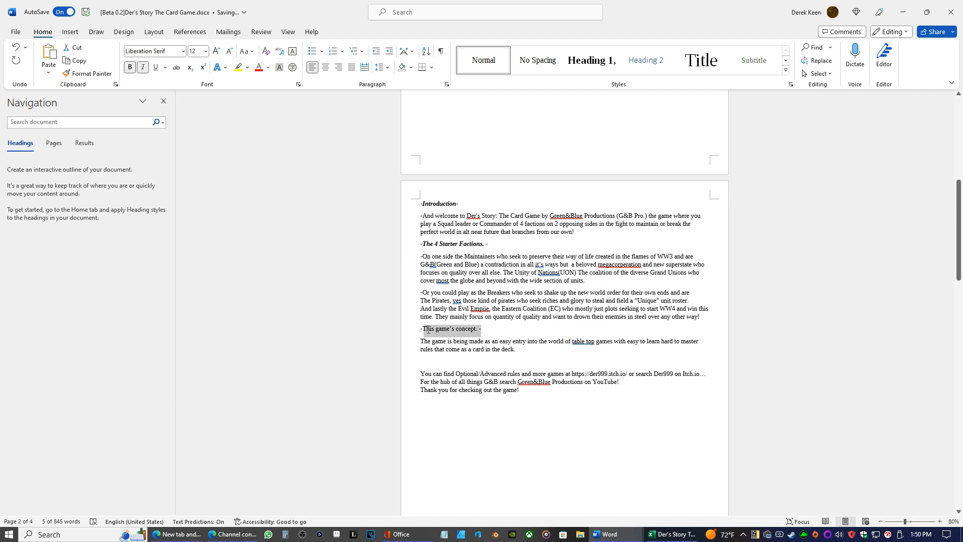
left_click(142, 66)
left_click(130, 67)
Add the heading "-Thanks and more. -" on the empty line above the closing paragraph, correcting its spelling and spacing
left_click(425, 361)
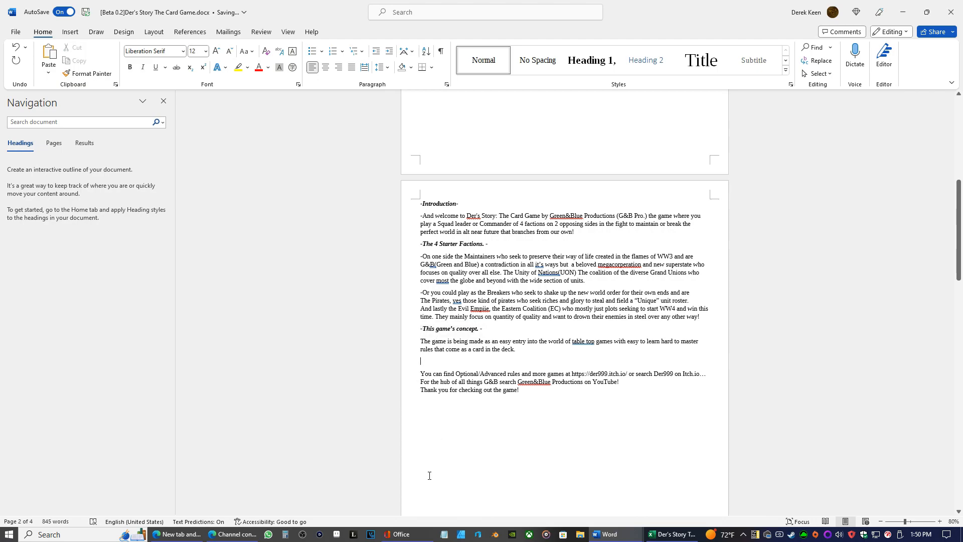
type("-Tahanks and more.-")
right_click(437, 357)
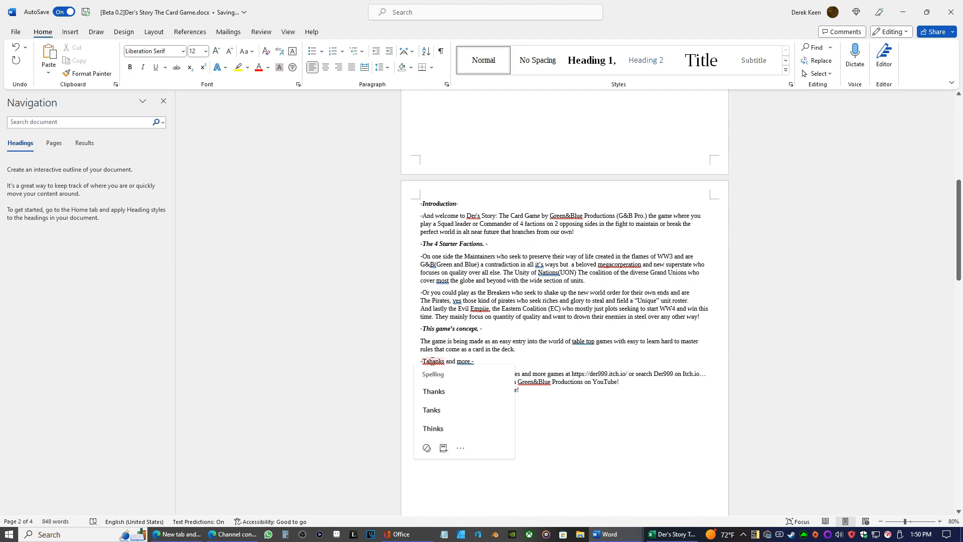
left_click(434, 389)
left_click(469, 361)
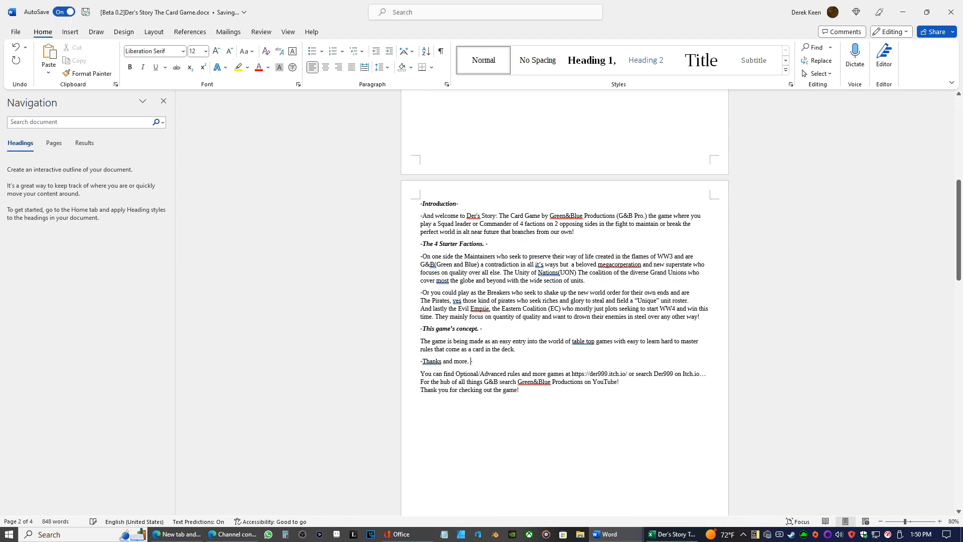
Make the "-Thanks and more. -" heading bold and italic
left_click_drag(483, 362, 418, 362)
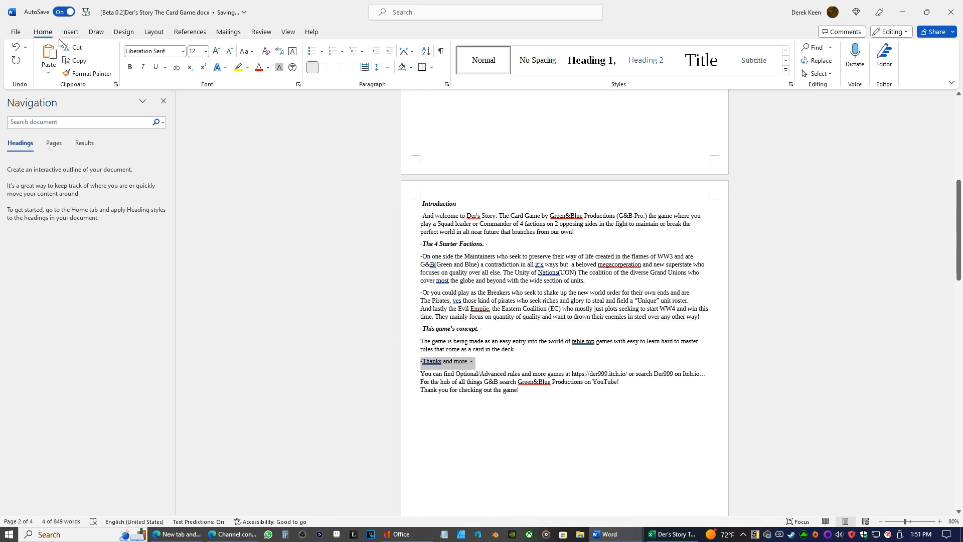
left_click(130, 67)
left_click(143, 66)
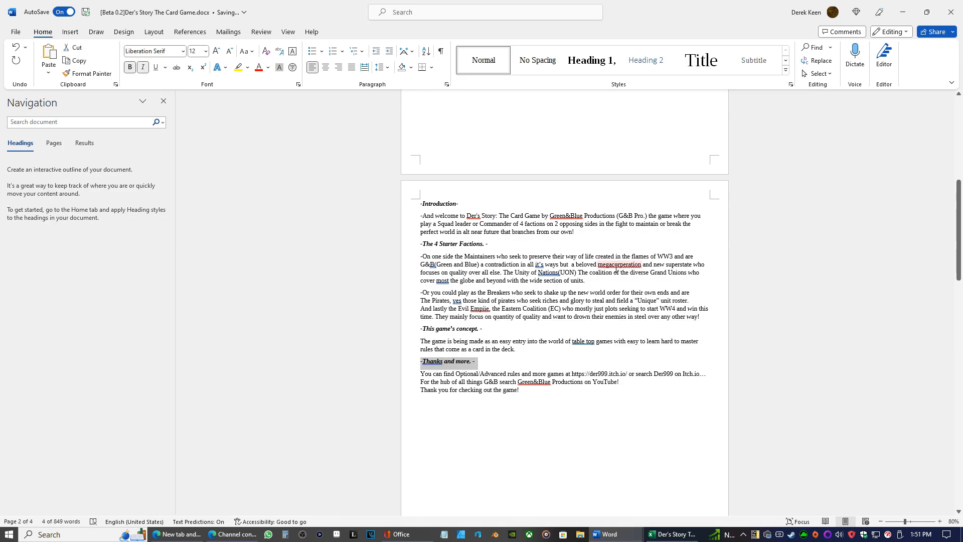
Under Rule 0, add a hyphen before "A Base Pile is a discard pile" and insert a blank line above that line
scroll(499, 235, "down", 10)
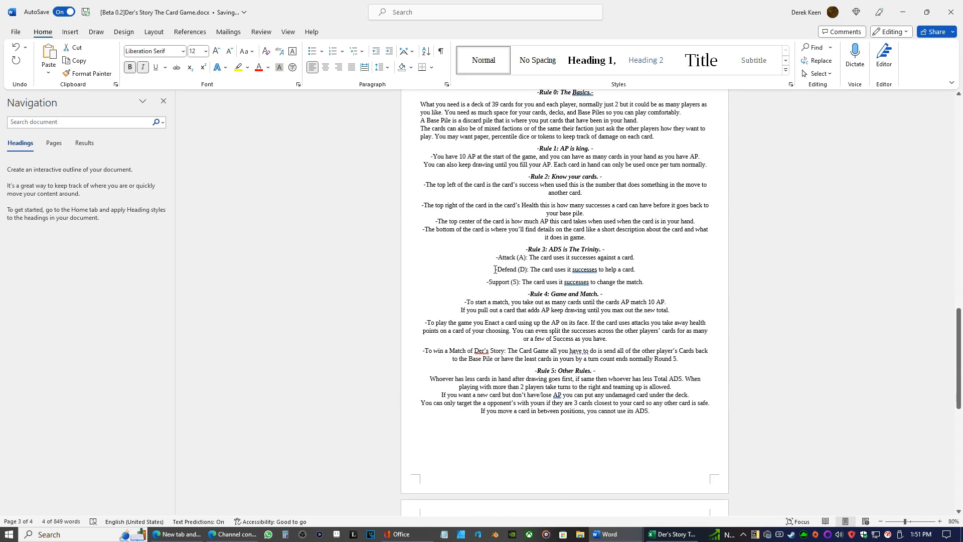
scroll(496, 269, "up", 3)
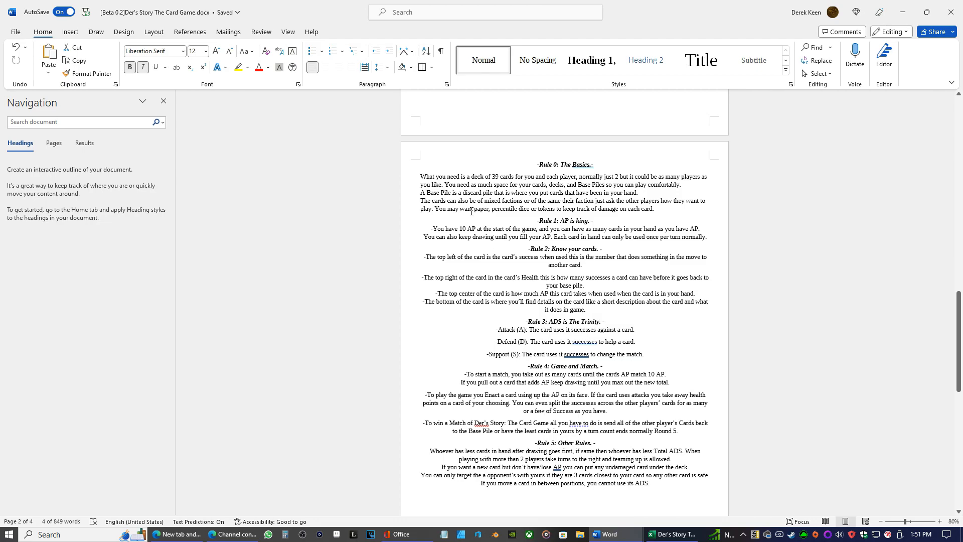
left_click(419, 192)
type("-")
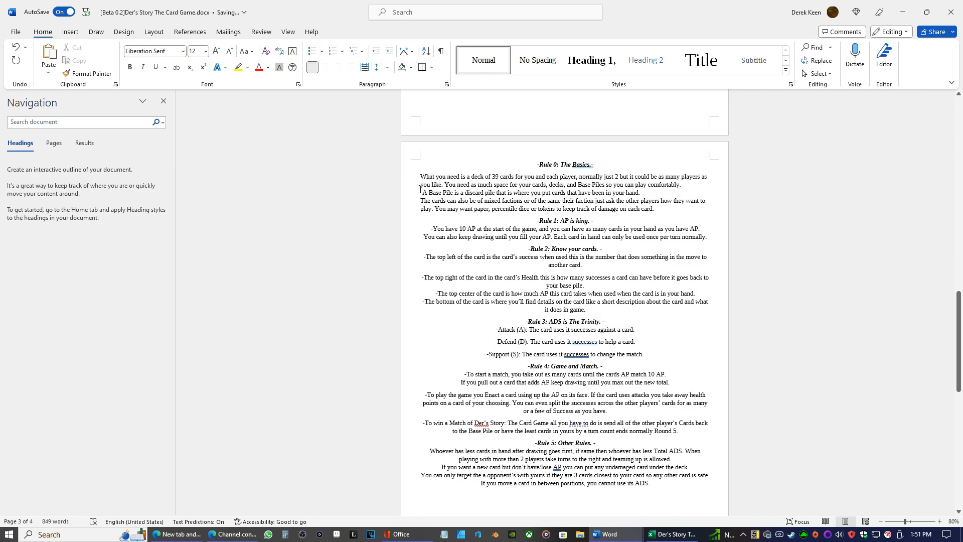
left_click(420, 192)
key("Return")
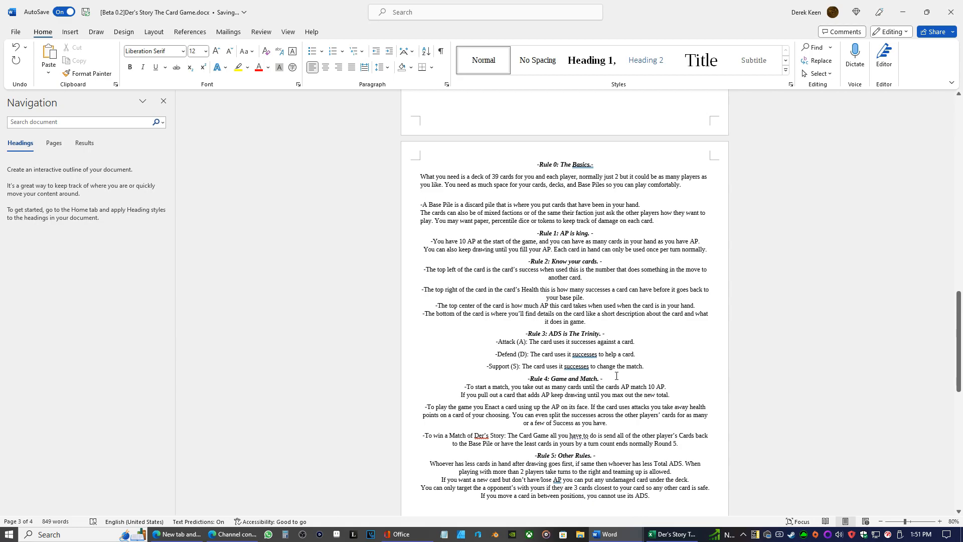
Apply the No Spacing style to all text from Rule 0 through Rule 5
scroll(616, 375, "down", 2)
left_click_drag(651, 460, 473, 124)
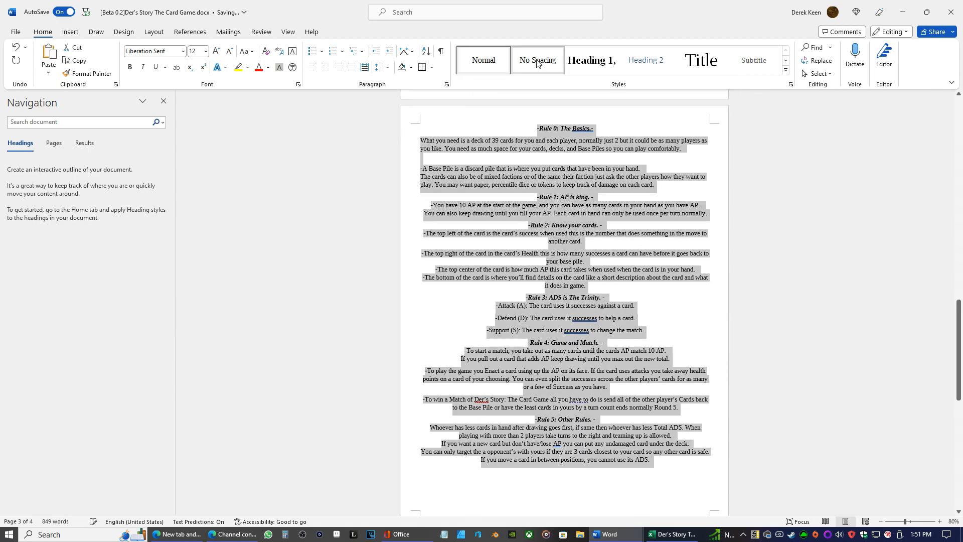
left_click(537, 62)
left_click(477, 175)
Make the "-Rule 0: The Basics.-" heading bold and italic
left_click_drag(477, 128, 420, 129)
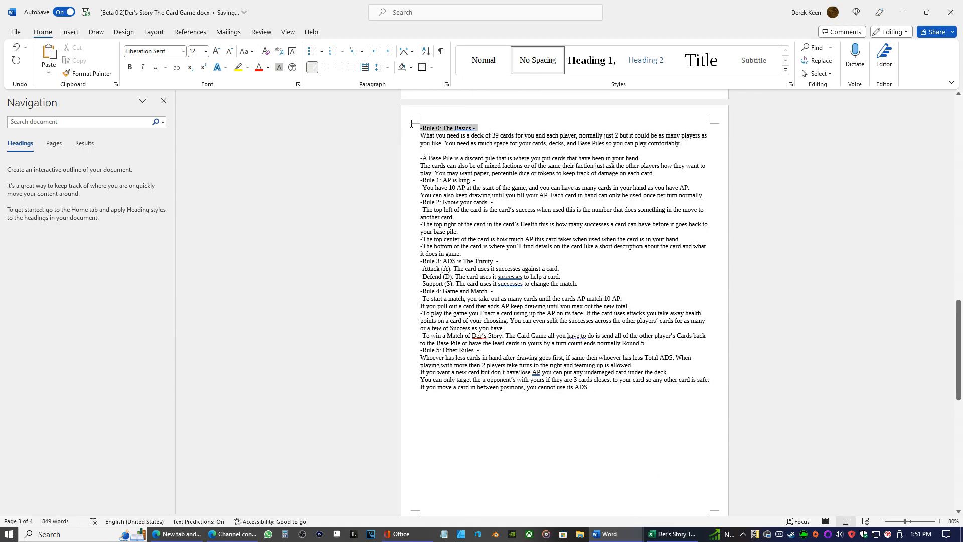
left_click(143, 67)
left_click(130, 67)
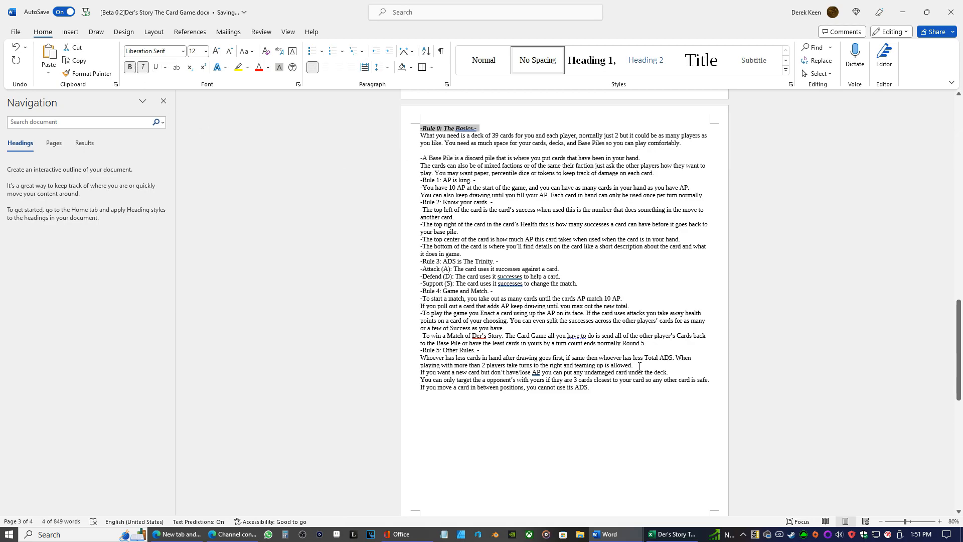
Center all the text from Rule 0 through Rule 5
left_click_drag(599, 393, 421, 127)
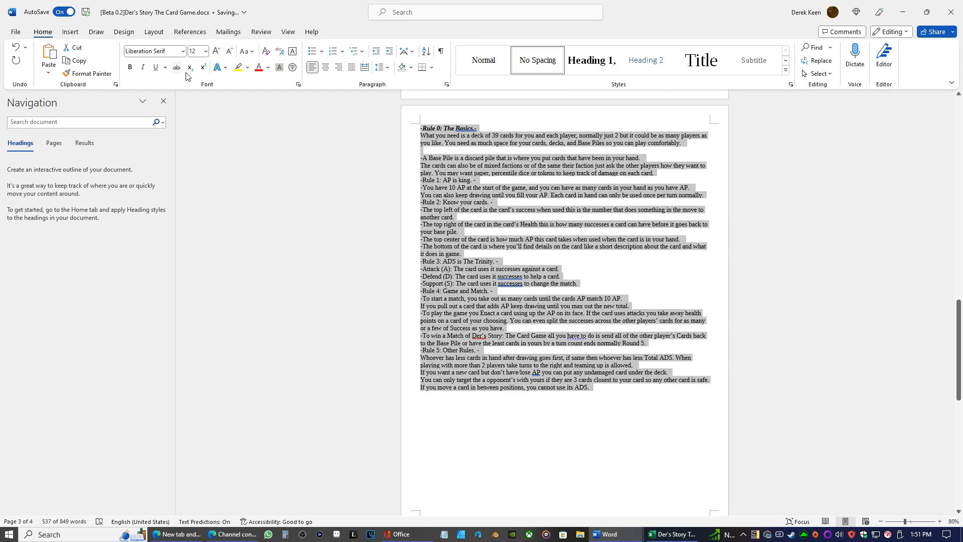
left_click(327, 69)
left_click(555, 195)
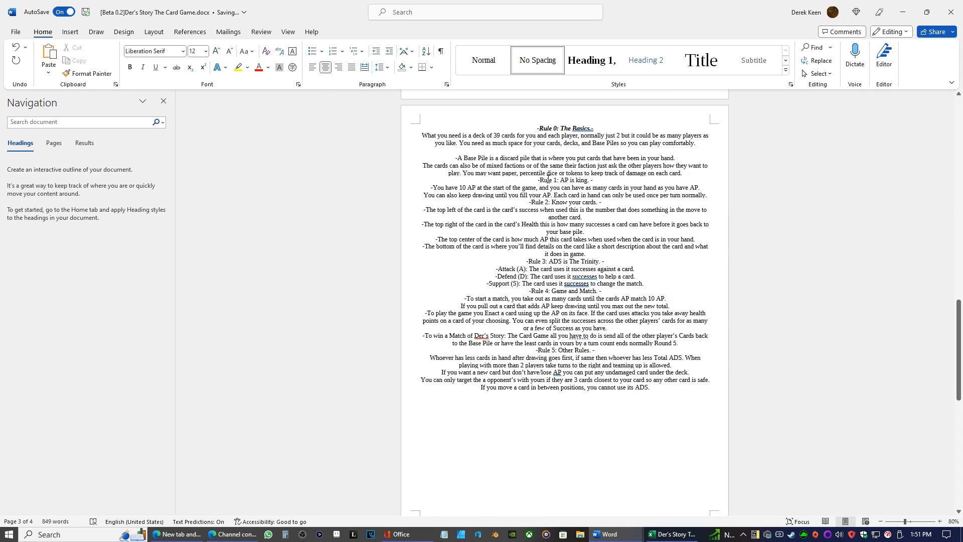
left_click(537, 180)
key("Return")
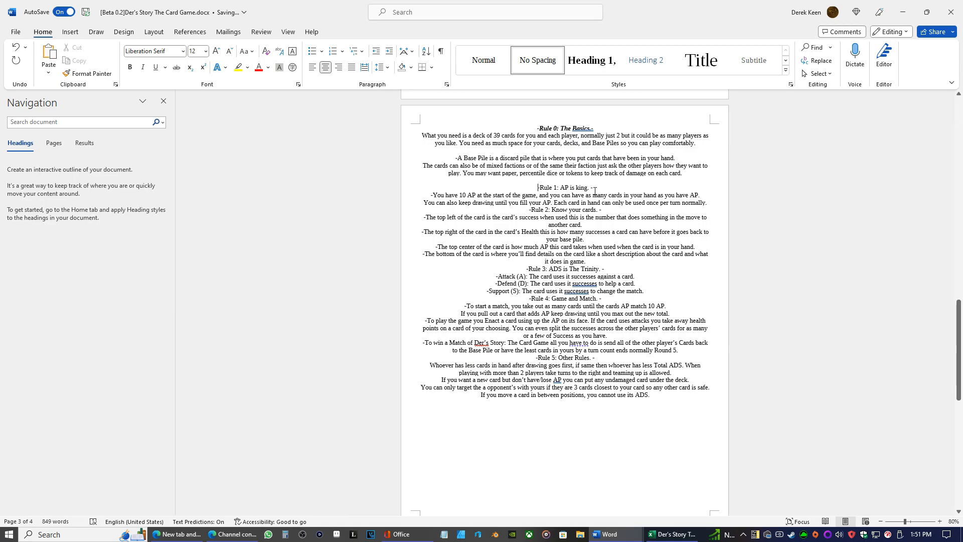
key("BackSpace")
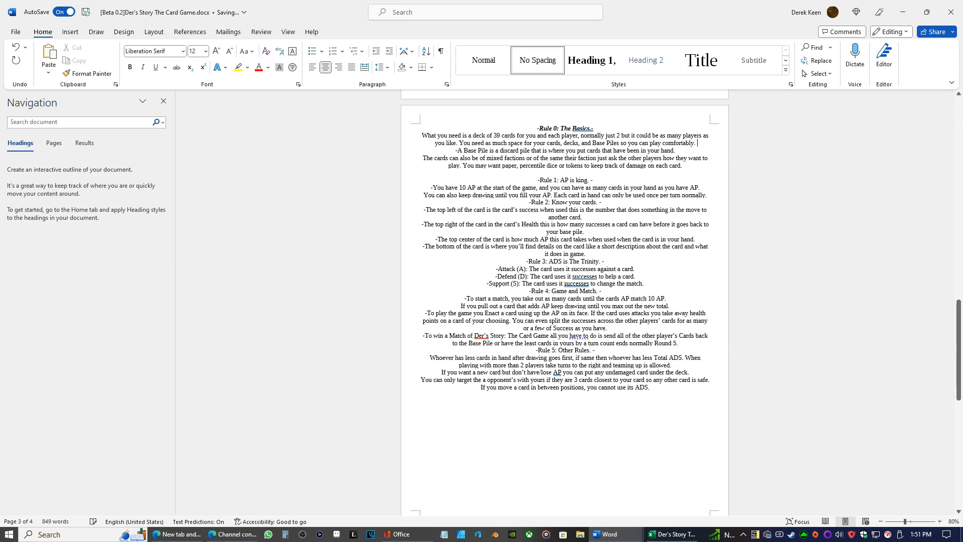
key("ctrl+z")
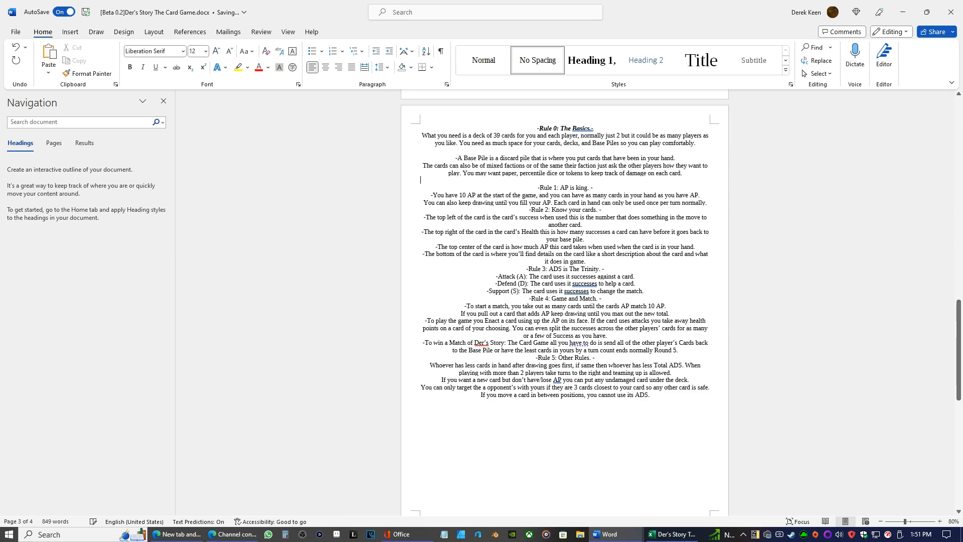
key("ctrl+z")
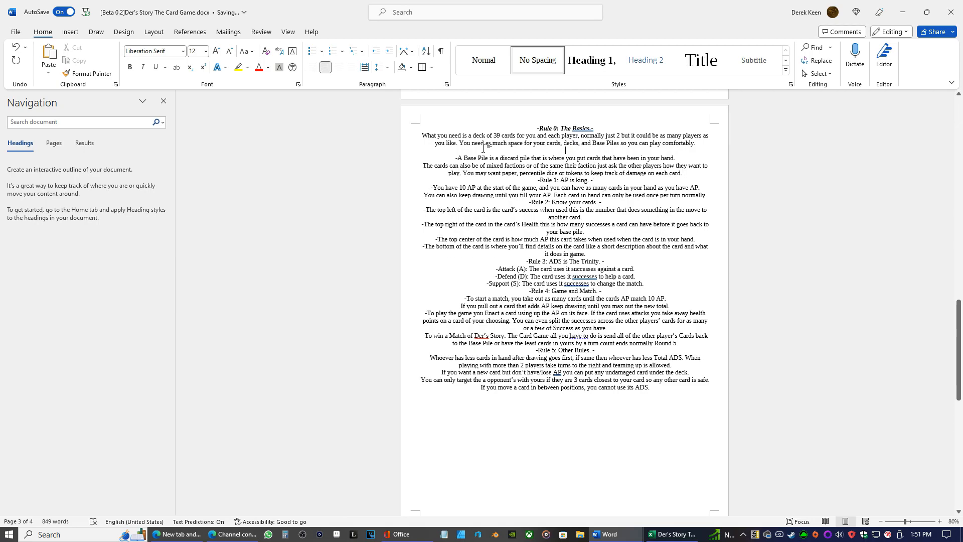
Remove the blank line above the Base Pile line and insert one above the Rule 1 heading
left_click(485, 149)
key("BackSpace")
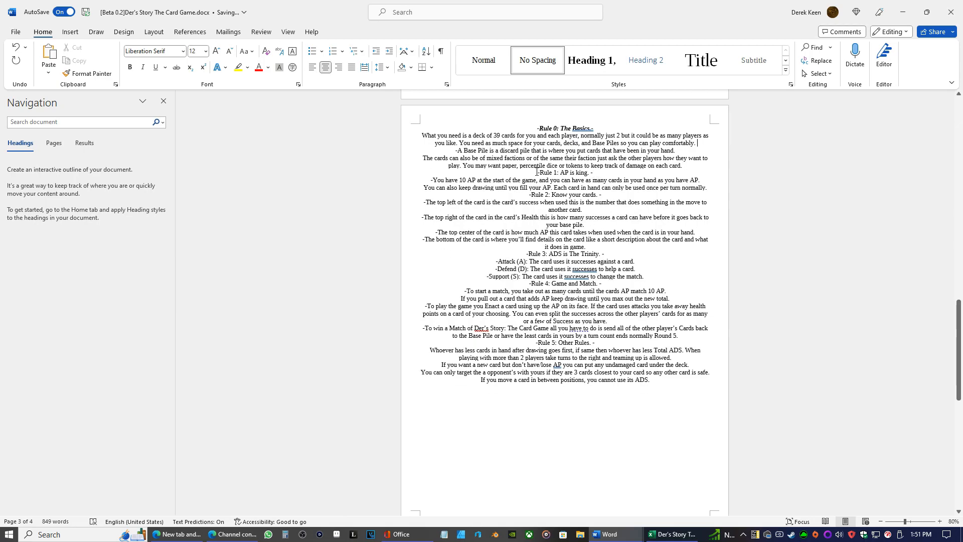
left_click(537, 172)
key("Return")
Make the Rule 1 and Rule 2 headings bold and italic
left_click_drag(593, 180, 535, 180)
left_click(144, 66)
left_click(130, 67)
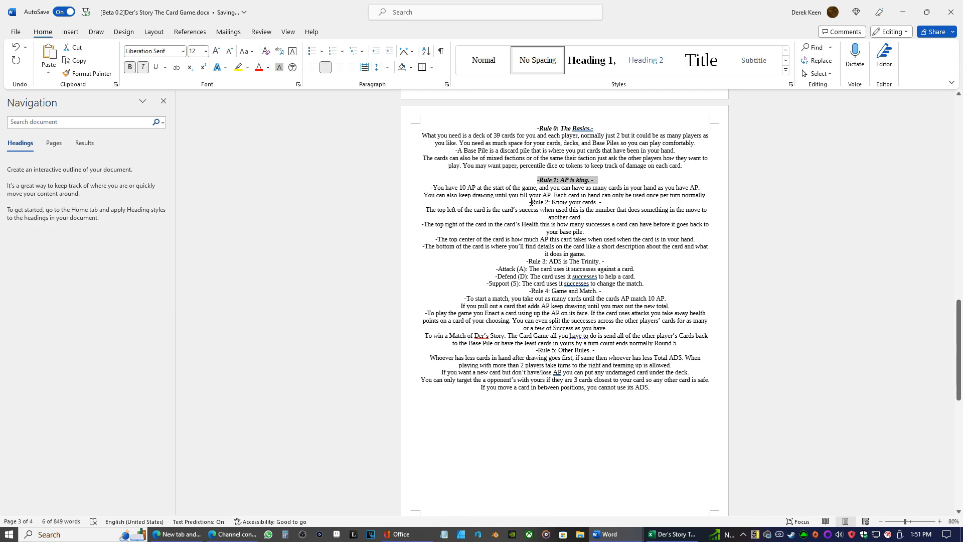
left_click(529, 202)
left_click_drag(528, 202, 612, 203)
left_click(130, 68)
left_click(143, 67)
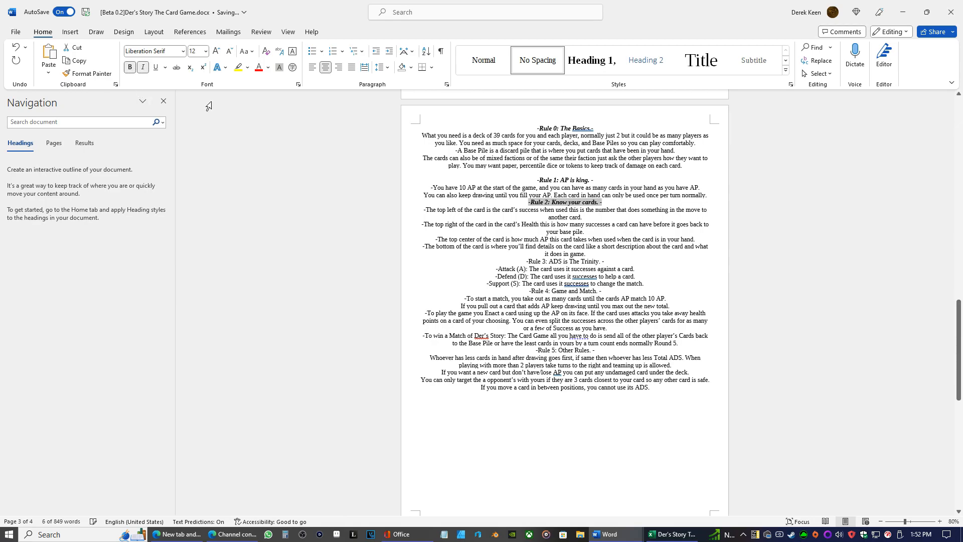
Insert a blank line above each of the Rule 2, Rule 3, Rule 4 and Rule 5 headings
left_click(528, 202)
key("Return")
key("Down")
key("Down")
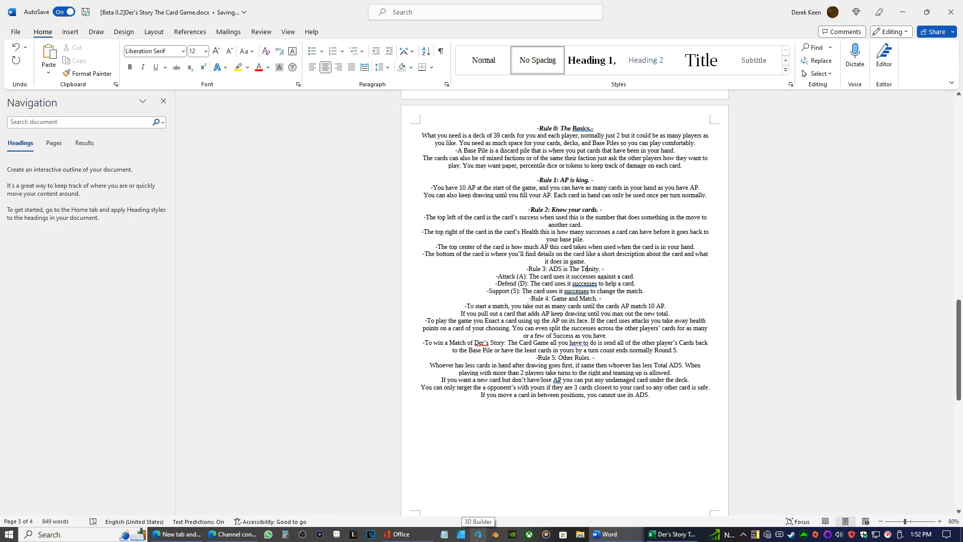
key("Home")
key("Return")
key("Down")
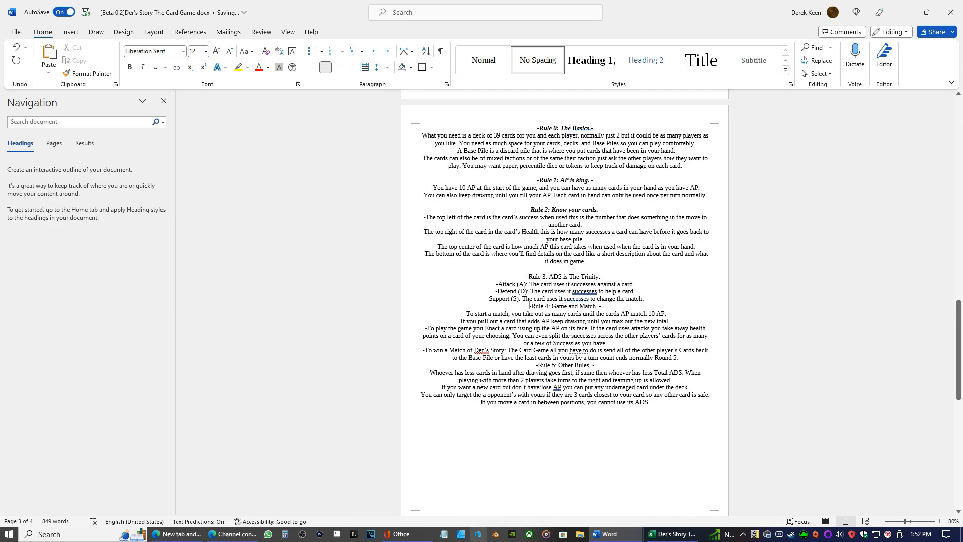
key("Return")
key("Down")
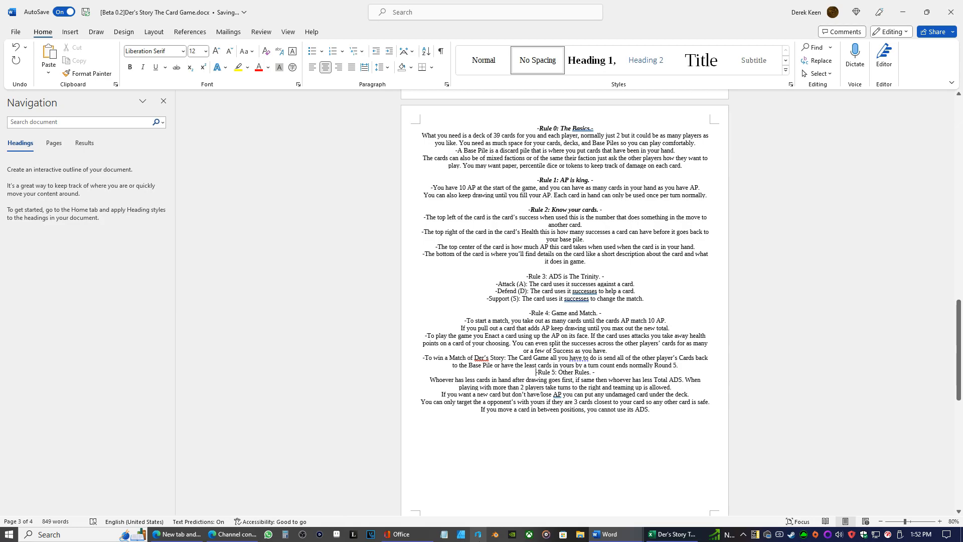
key("Return")
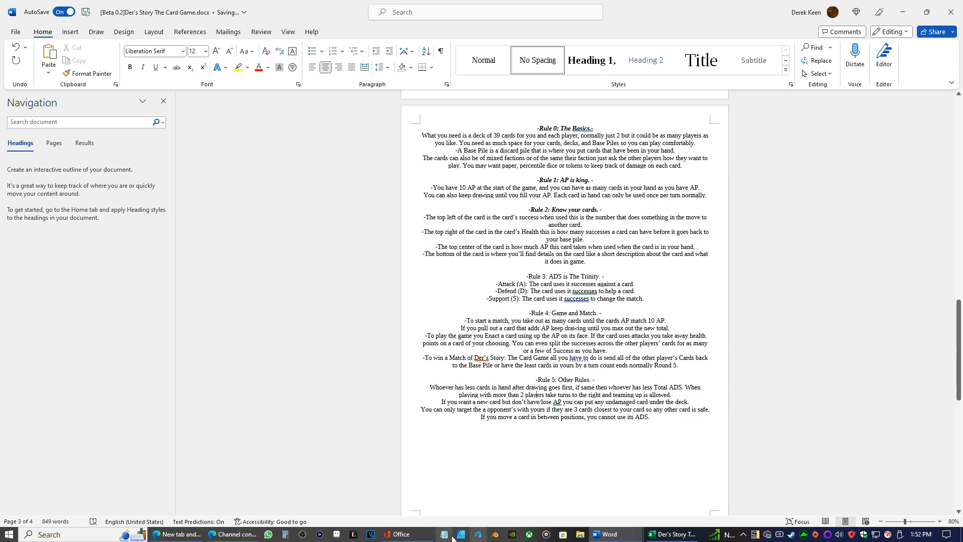
Make the Rule 3, Rule 4 and Rule 5 headings bold and italic
triple_click(606, 275)
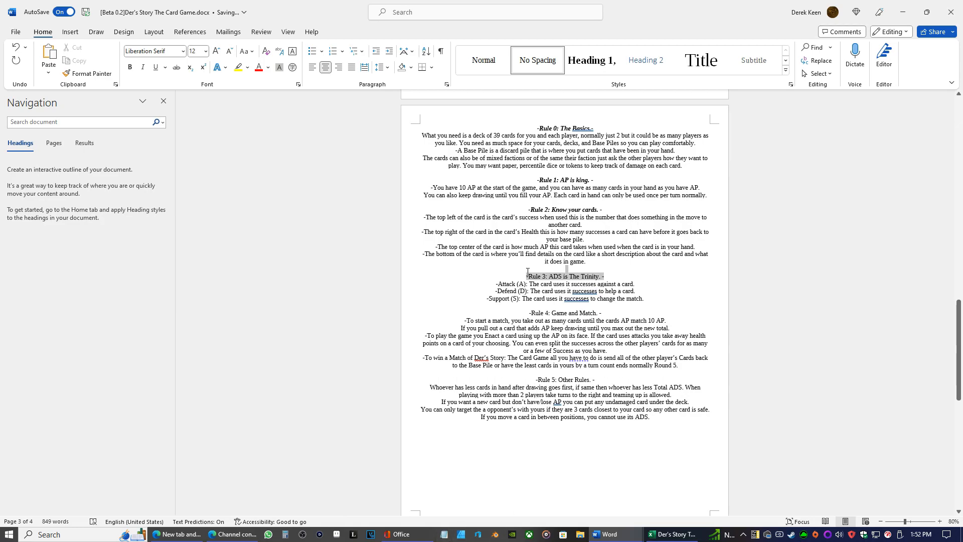
left_click(142, 67)
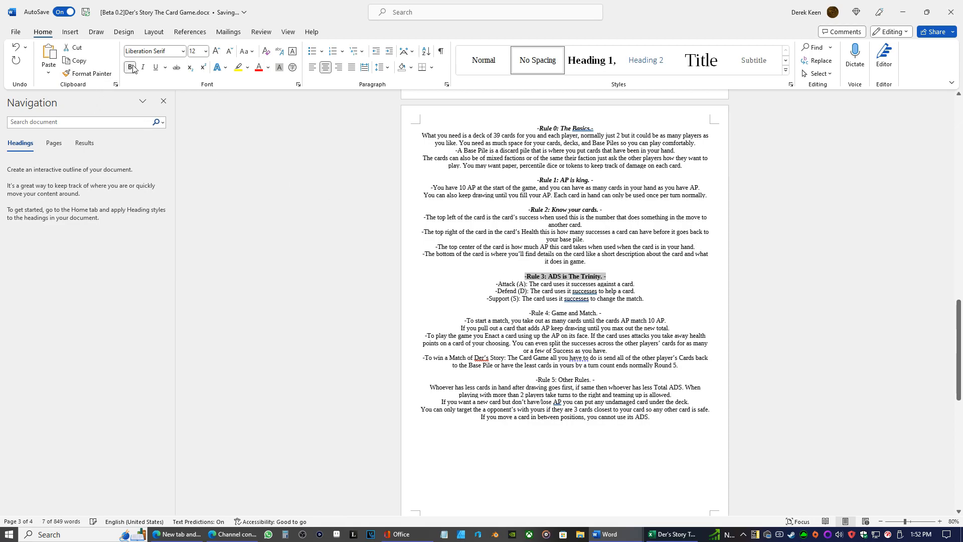
left_click(131, 68)
left_click_drag(602, 312, 527, 314)
left_click(130, 67)
left_click(142, 67)
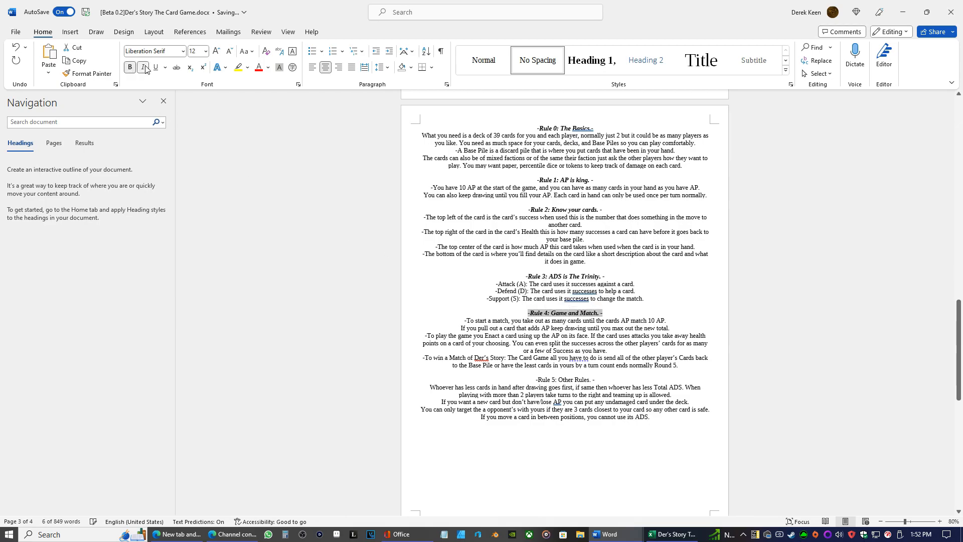
left_click_drag(597, 379, 535, 380)
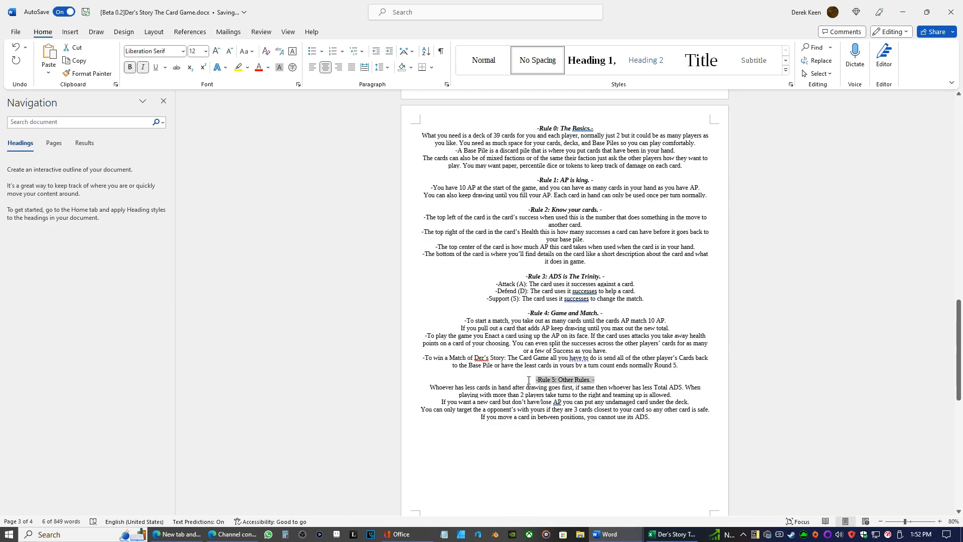
left_click(130, 67)
left_click(142, 68)
scroll(627, 270, "down", 5)
scroll(628, 270, "down", 3)
scroll(608, 295, "up", 3)
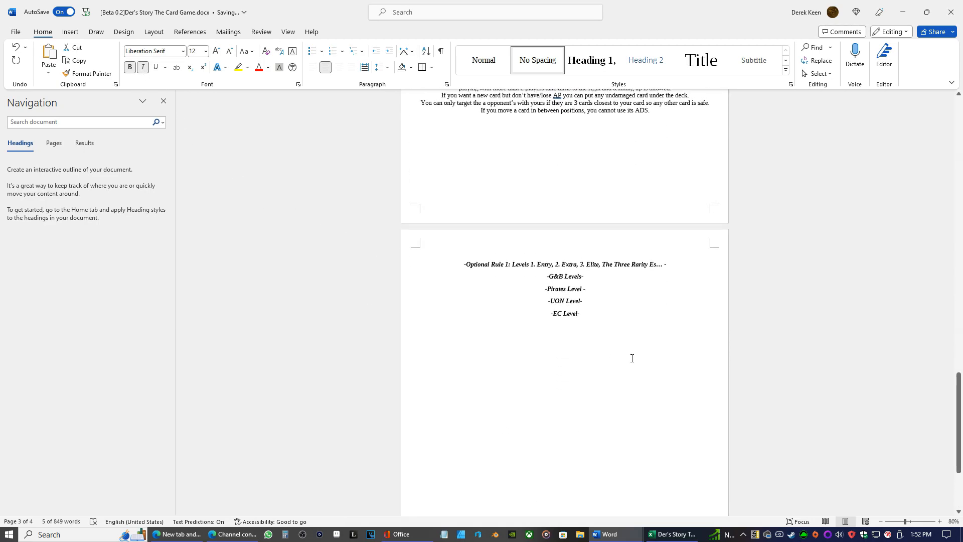
Add a new line reading "1." beneath the G&B Levels heading on the Optional Rule 1 page
left_click(583, 277)
key("Return")
type("1.")
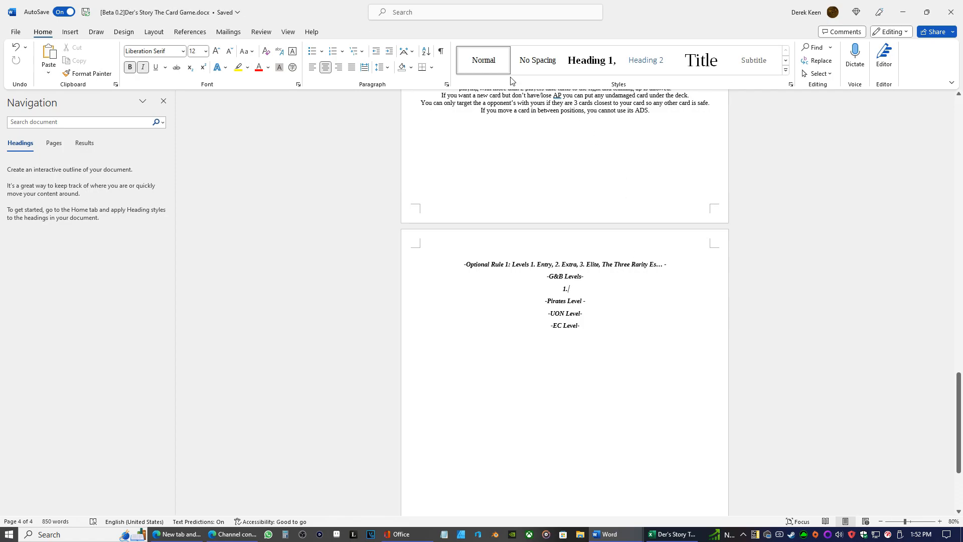
Apply the No Spacing style to the whole Optional Rule 1 section and make it bold, italic and centred
left_click(537, 61)
left_click_drag(598, 336, 473, 97)
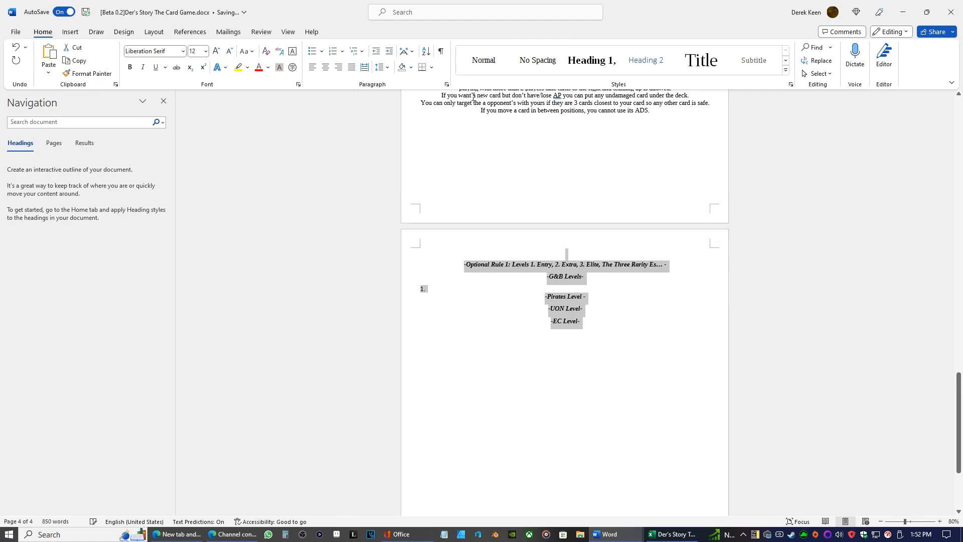
left_click(537, 60)
left_click(131, 68)
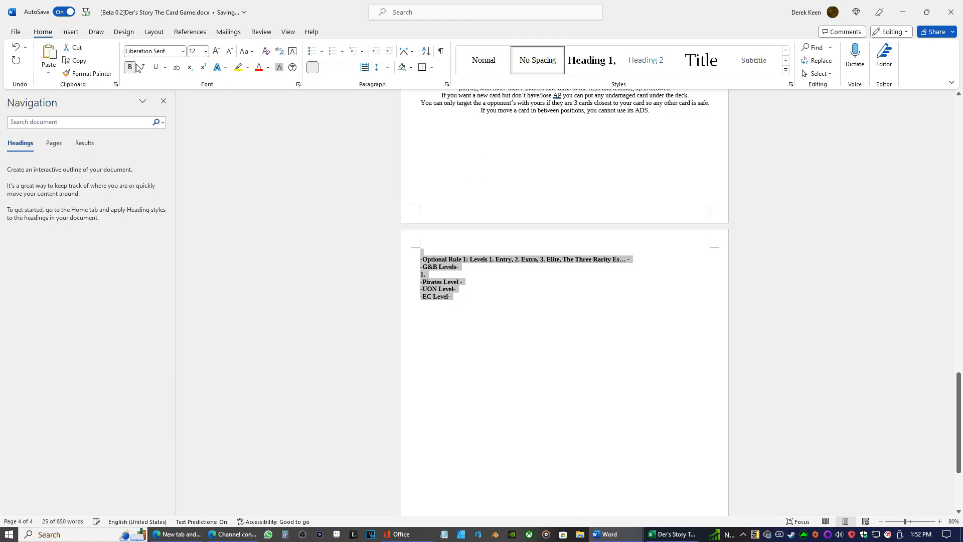
left_click(143, 67)
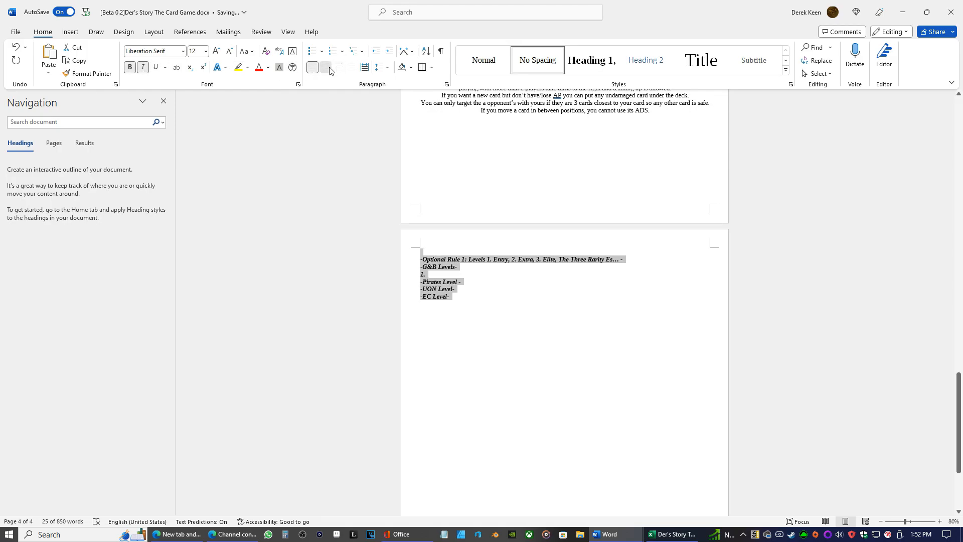
left_click(326, 67)
Remove the bold and italic formatting from the "1." line under G&B Levels
left_click(568, 275)
double_click(569, 274)
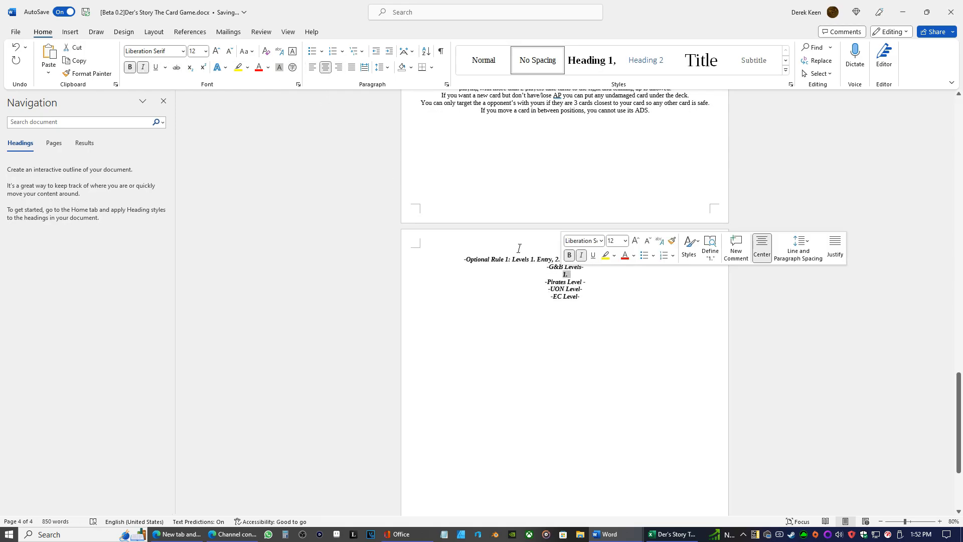
left_click(129, 67)
left_click(143, 67)
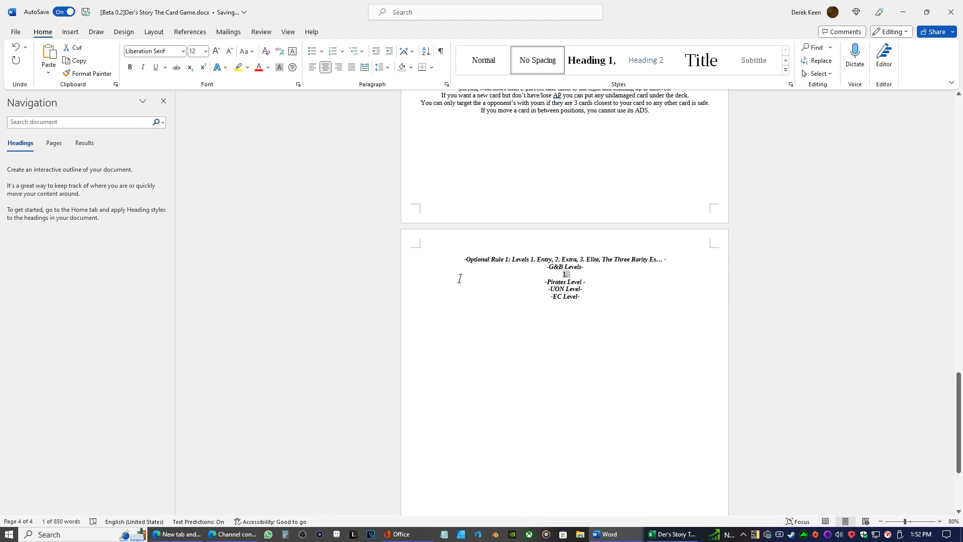
Complete the line under G&B Levels as "Level 1. Entry:" and start a new line below it
left_click(567, 277)
left_click(575, 273)
type(".")
key("ctrl+z")
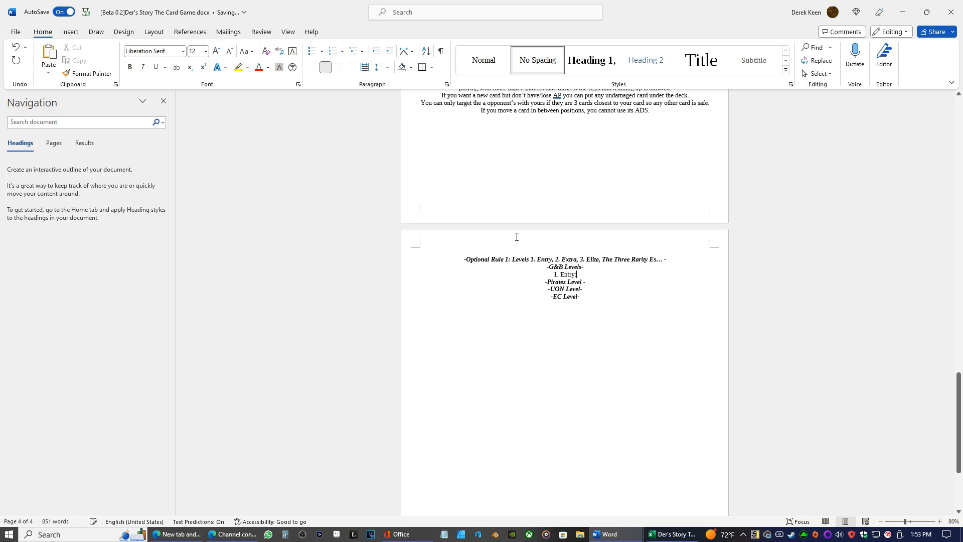
key("Home")
type("Level ")
type(":")
key("Return")
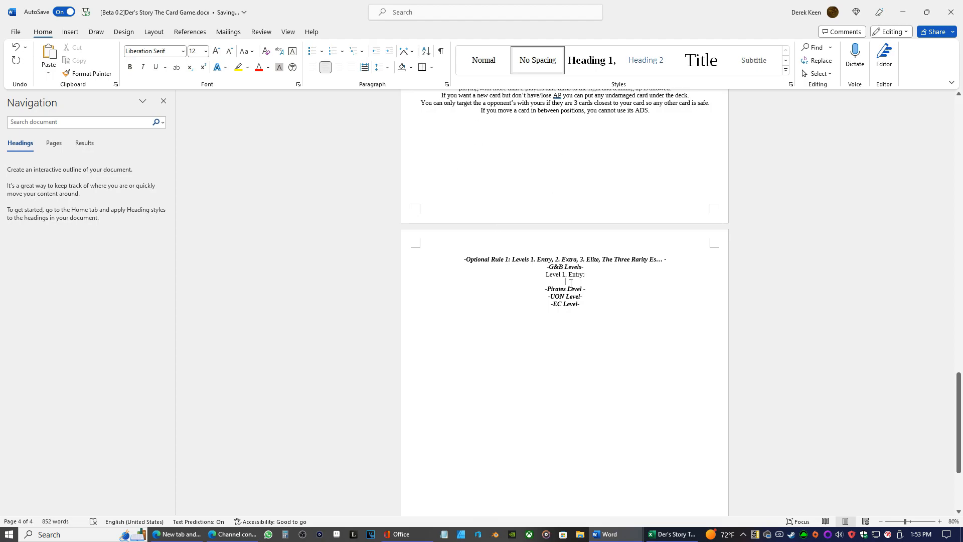
Copy the "Level 1. Entry:" line and paste it on two new lines beneath it
right_click(548, 275)
left_click(575, 330)
left_click(566, 282)
right_click(565, 280)
left_click(634, 344)
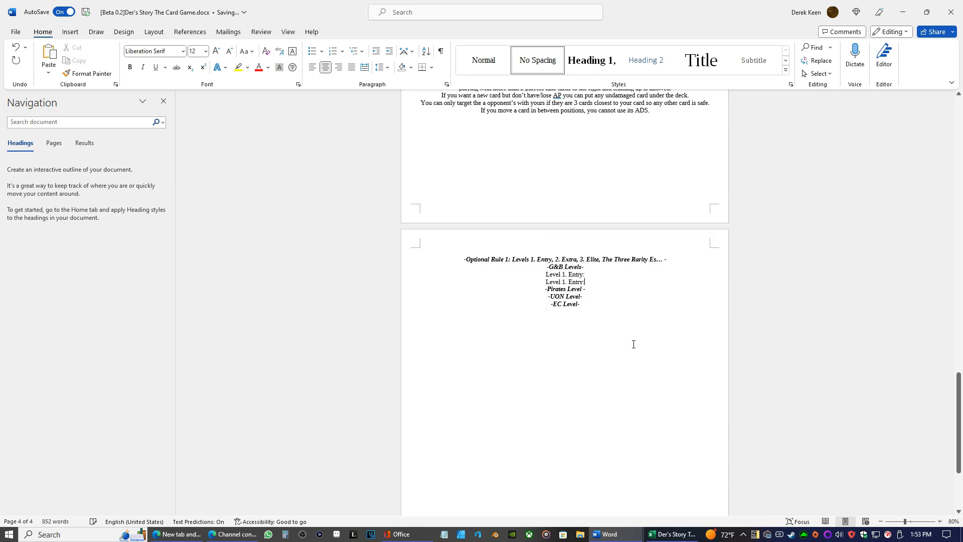
key("Return")
right_click(577, 285)
left_click(645, 351)
Renumber the two pasted lines under G&B Levels as Level 2 and Level 3
left_click(566, 289)
key("BackSpace")
key("BackSpace")
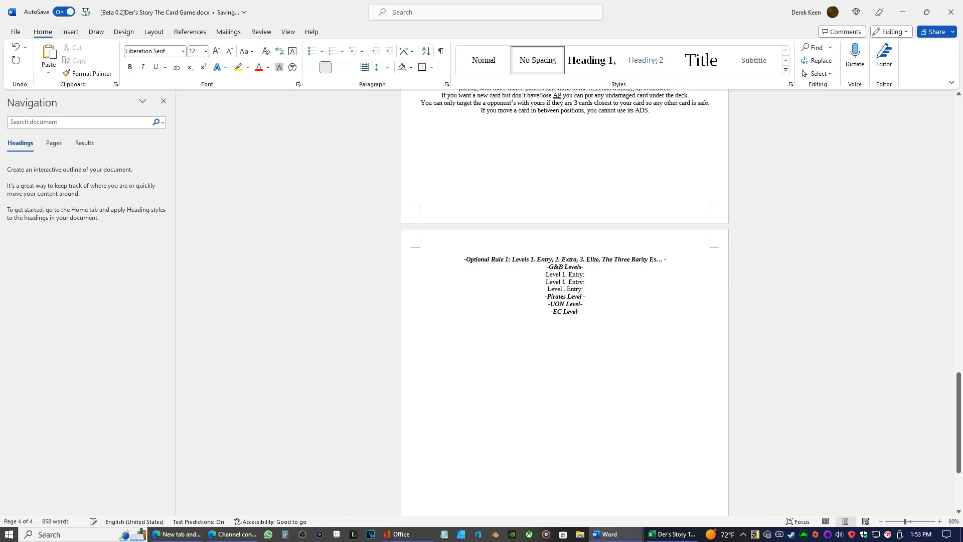
type("3")
left_click(565, 282)
key("BackSpace")
key("BackSpace")
type("2")
Change the names on the Level 2 and Level 3 lines to "Extra" and "Elite", correcting the spelling of Extra
key("BackSpace")
key("BackSpace")
key("BackSpace")
key("BackSpace")
key("BackSpace")
type("xtra")
key("Down")
key("BackSpace")
key("BackSpace")
key("BackSpace")
key("BackSpace")
key("BackSpace")
type("lite")
right_click(572, 282)
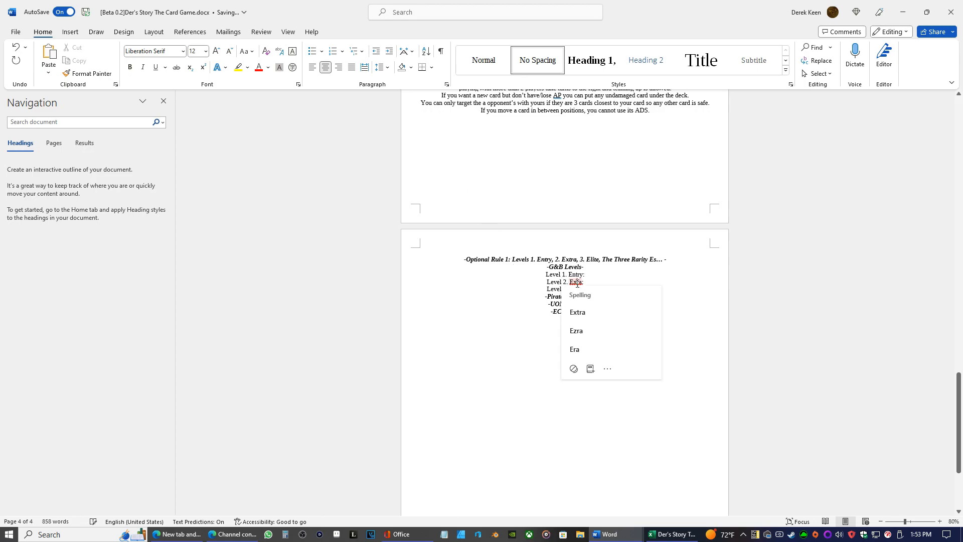
left_click(584, 314)
Copy the three G&B level lines and paste them beneath the Pirates Level heading
left_click_drag(586, 290, 547, 275)
right_click(556, 281)
left_click(585, 329)
left_click(588, 301)
left_click(588, 298)
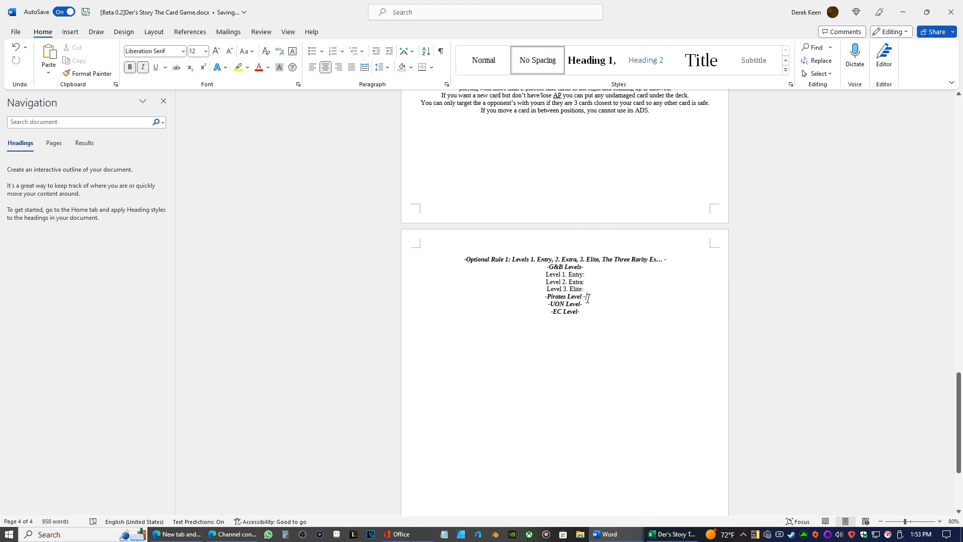
key("Return")
right_click(572, 301)
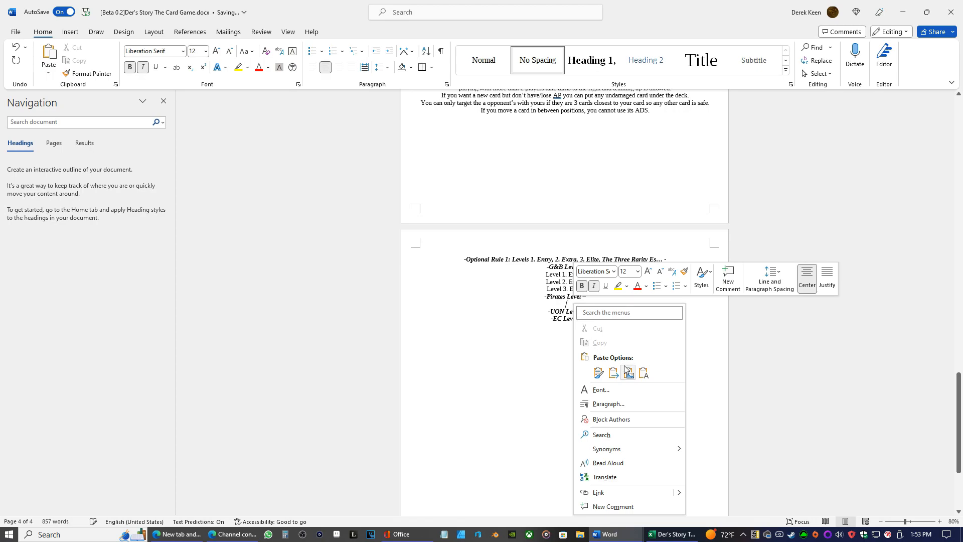
left_click(638, 367)
Paste the three level lines beneath the UON Level heading and beneath the EC Level heading
left_click(580, 326)
key("Return")
right_click(577, 335)
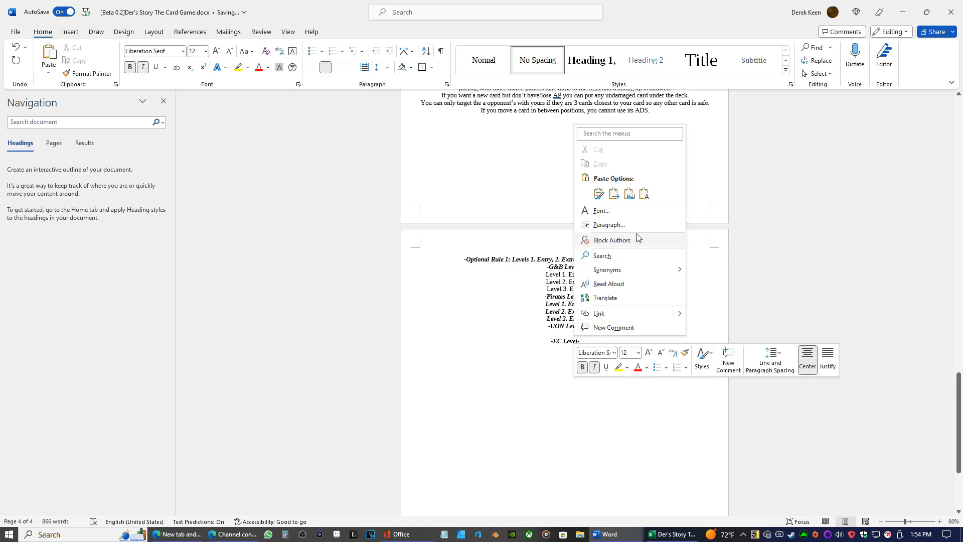
left_click(646, 194)
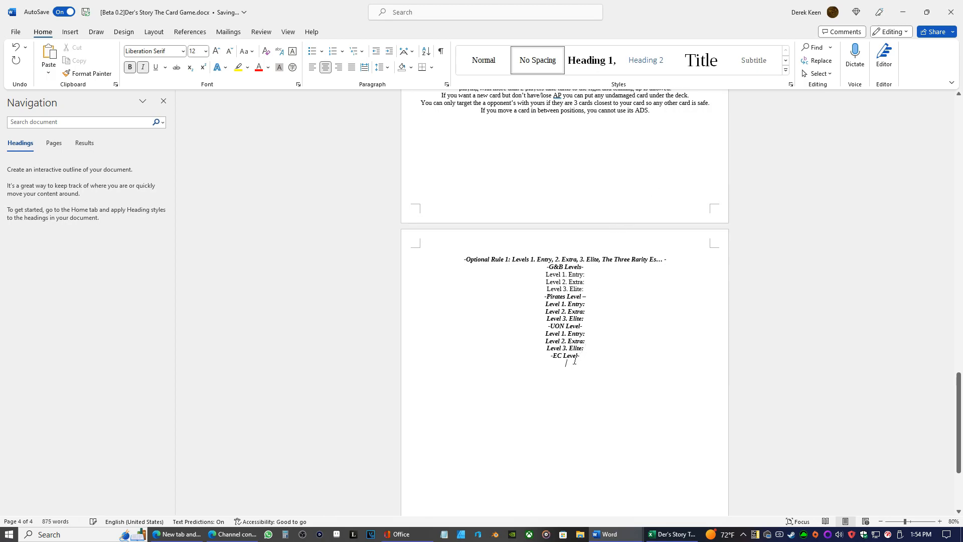
right_click(572, 361)
left_click(637, 220)
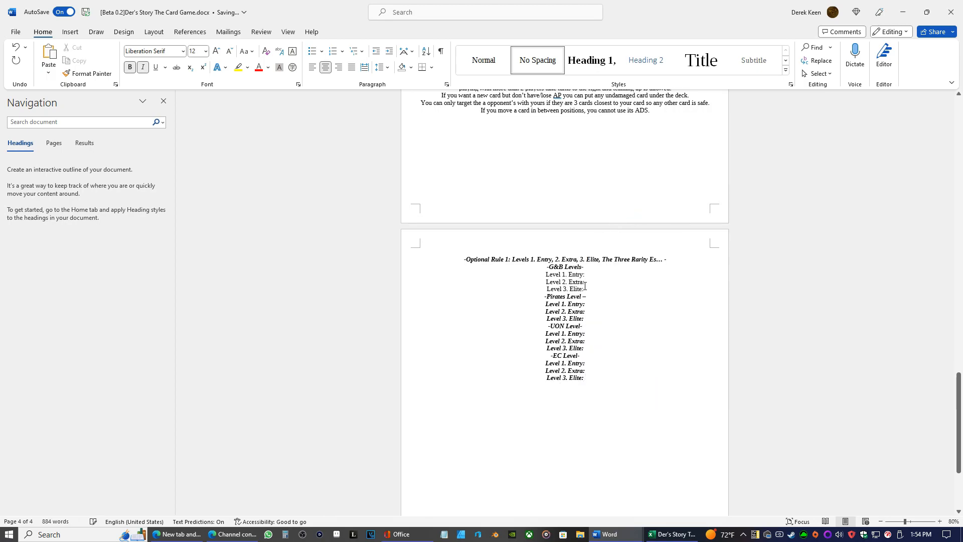
Remove bold and italic from the level lines under the Pirates, UON and EC headings
left_click_drag(588, 320, 535, 304)
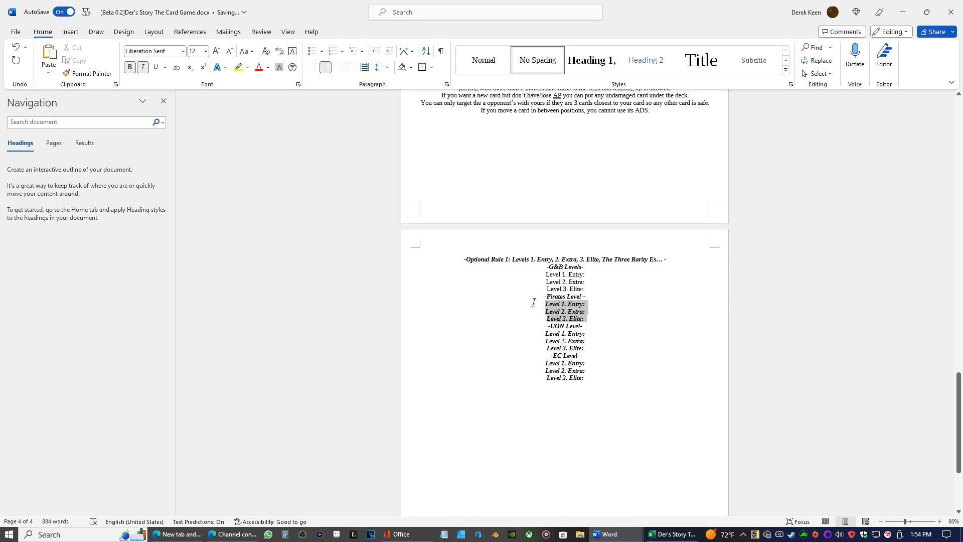
key("ctrl+b")
key("ctrl+i")
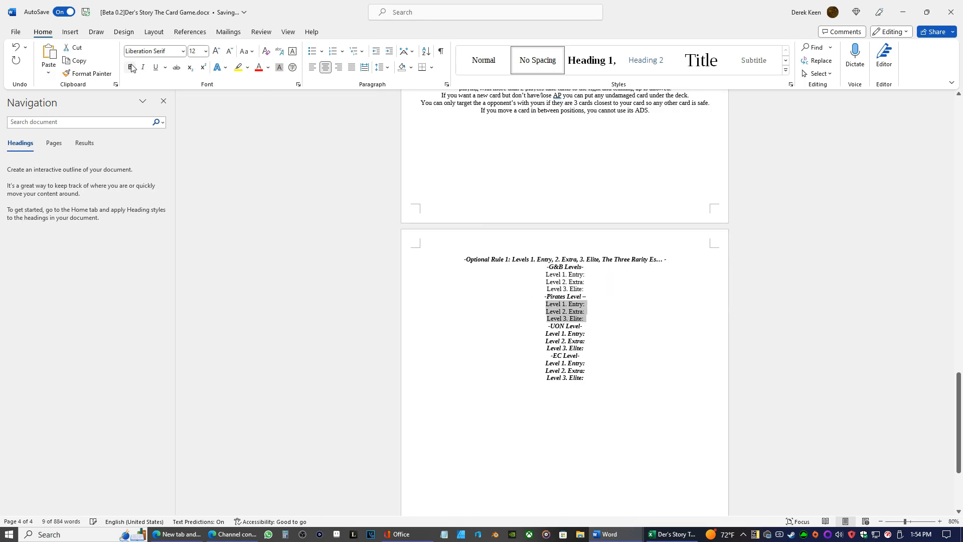
left_click_drag(586, 347, 545, 333)
left_click(130, 68)
left_click(143, 67)
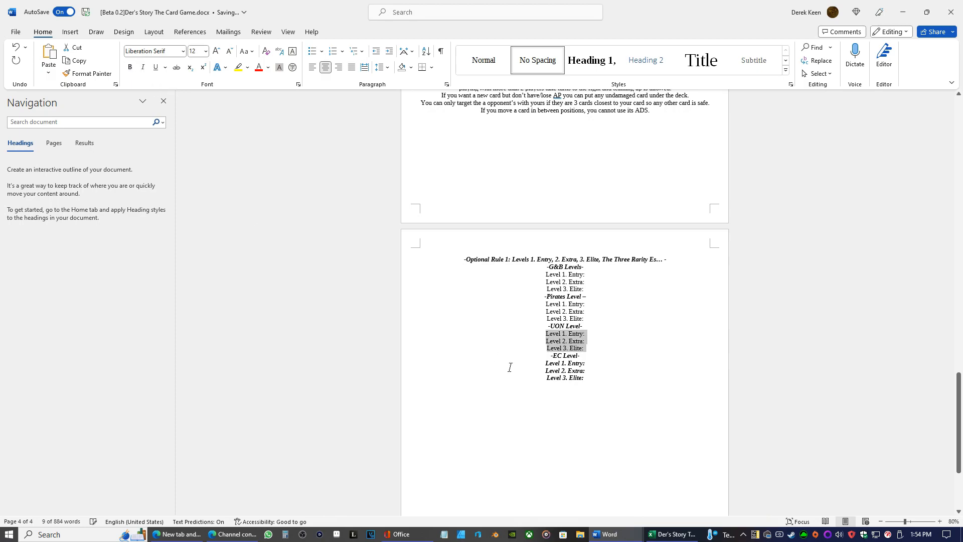
left_click_drag(581, 381, 535, 365)
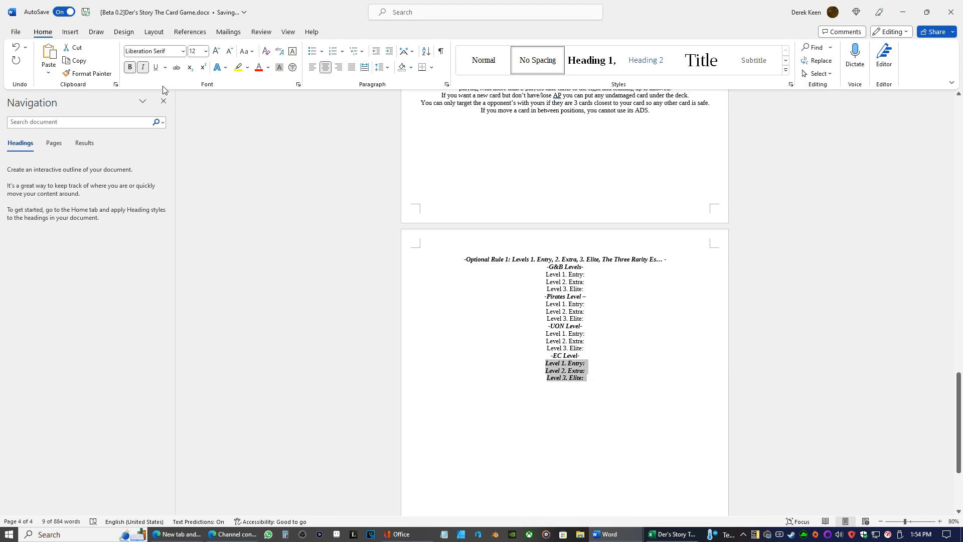
left_click(130, 67)
left_click(143, 67)
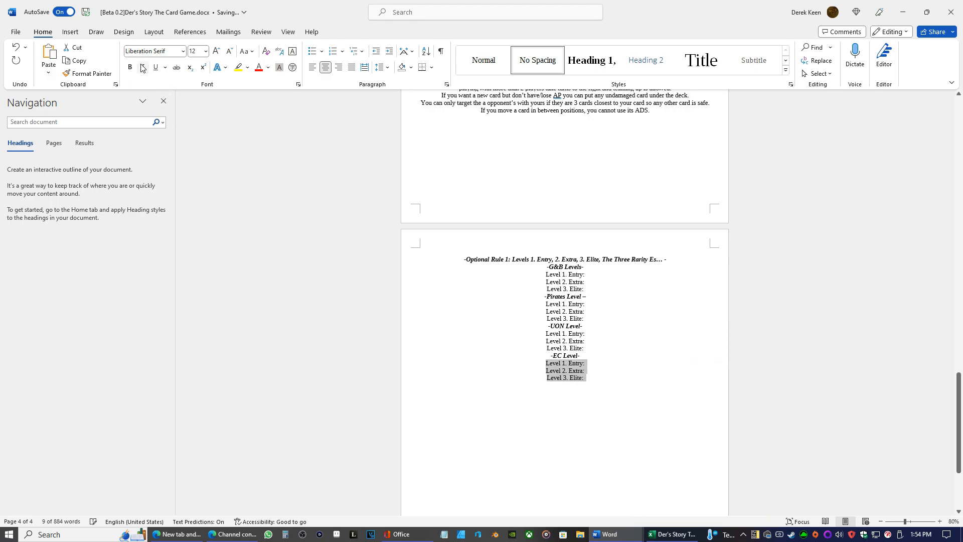
Add a hyphen in front of each of the three level lines under G&B Levels and Pirates Level
left_click(544, 274)
type("-")
left_click(546, 282)
type("-")
left_click(546, 289)
type("-")
left_click(545, 306)
type("-")
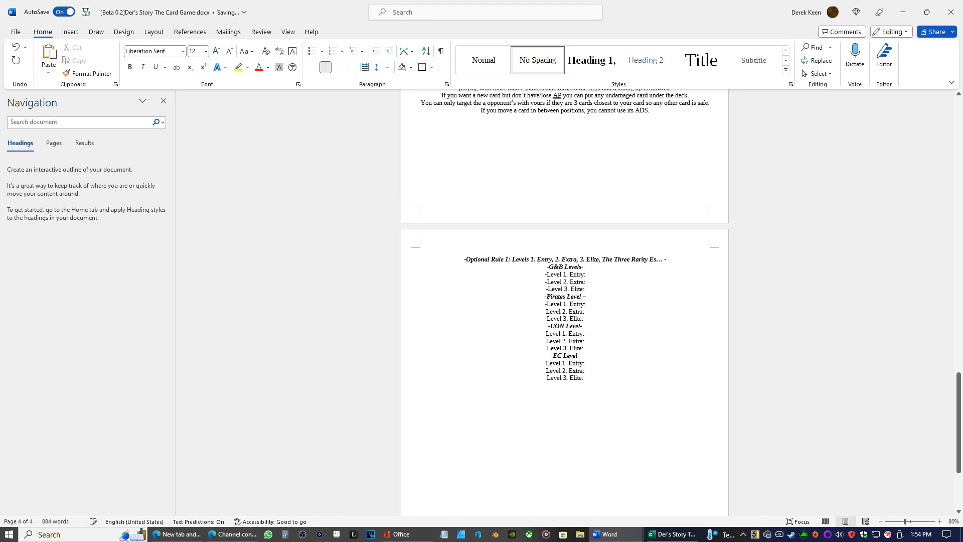
left_click(545, 312)
type("-")
left_click(546, 319)
type("-")
Add a hyphen in front of each of the three level lines under UON Level and EC Level
left_click(546, 334)
type("--")
left_click(546, 342)
type("-")
left_click(546, 348)
type("-")
left_click(545, 363)
type("-")
left_click(546, 371)
type("-")
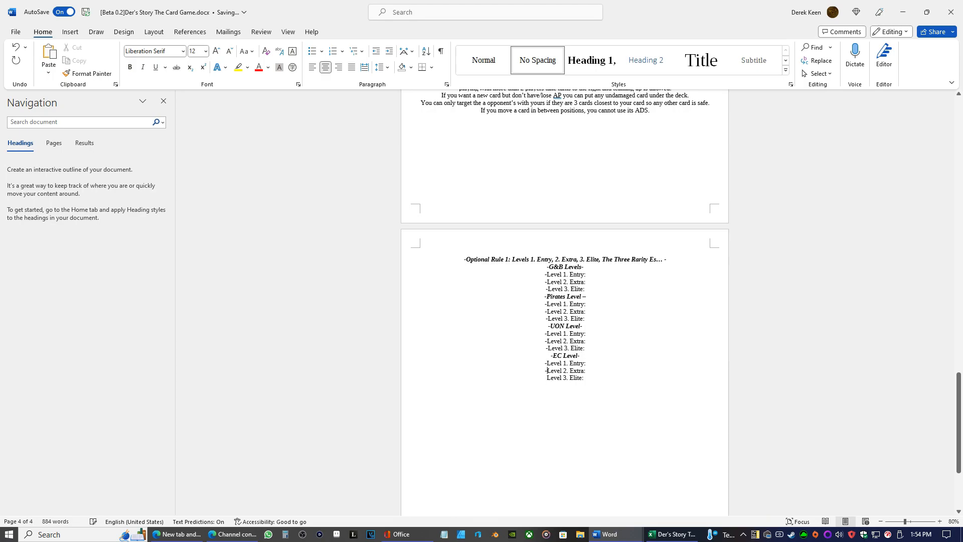
left_click(546, 378)
type("-")
Insert a blank line above each of the Pirates, UON and EC Level headings
left_click(545, 296)
key("Return")
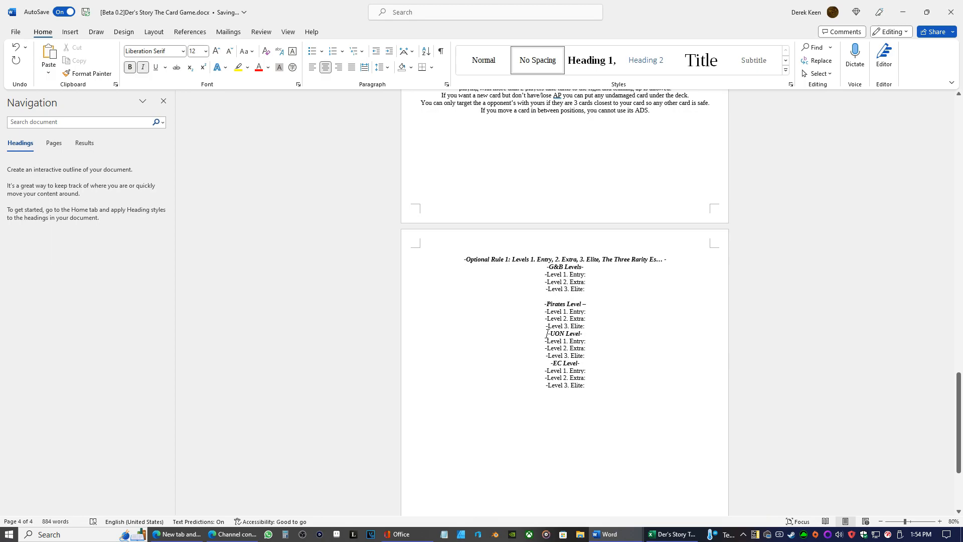
left_click(548, 333)
key("Return")
left_click(551, 372)
key("Return")
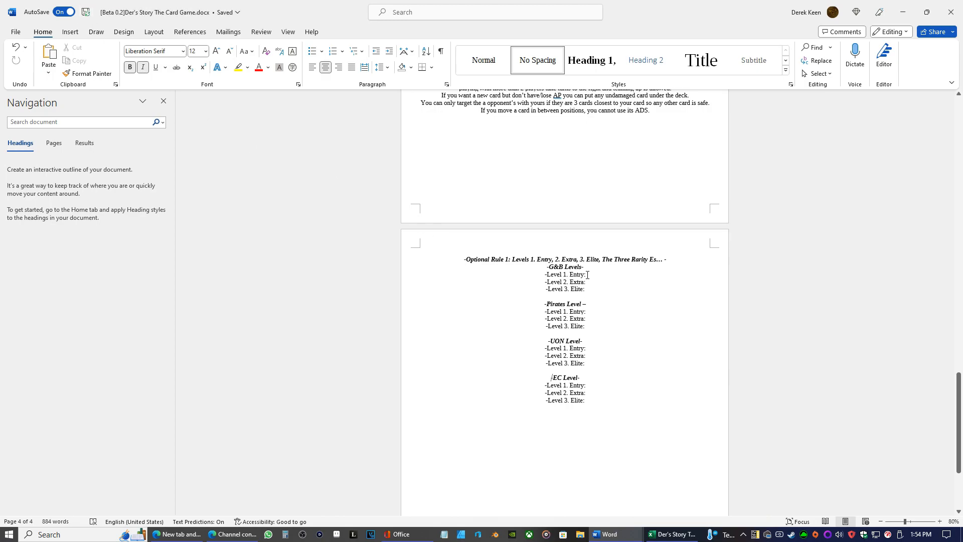
Switch to the Excel card list to review the starter deck cards, and return to the Word rules document
left_click(587, 275)
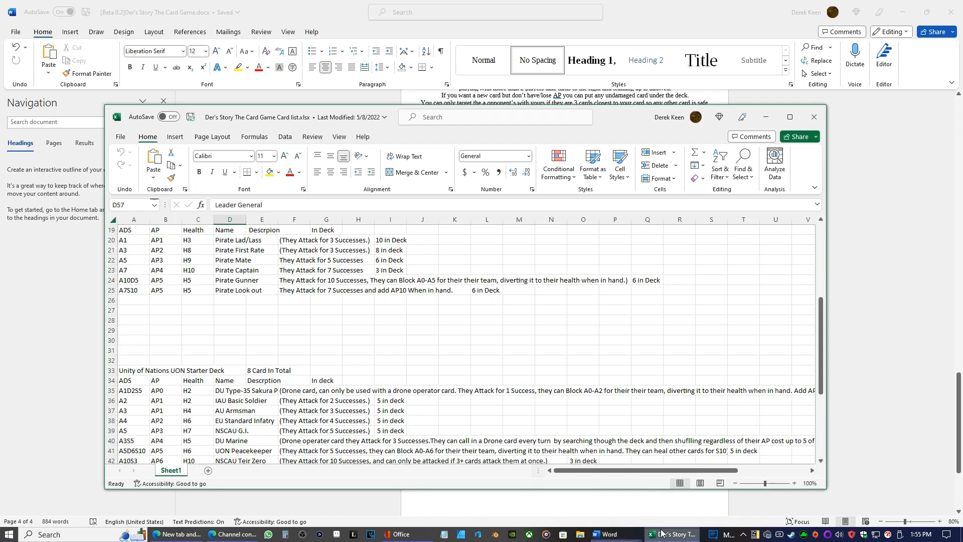
left_click(665, 534)
scroll(444, 318, "up", 6)
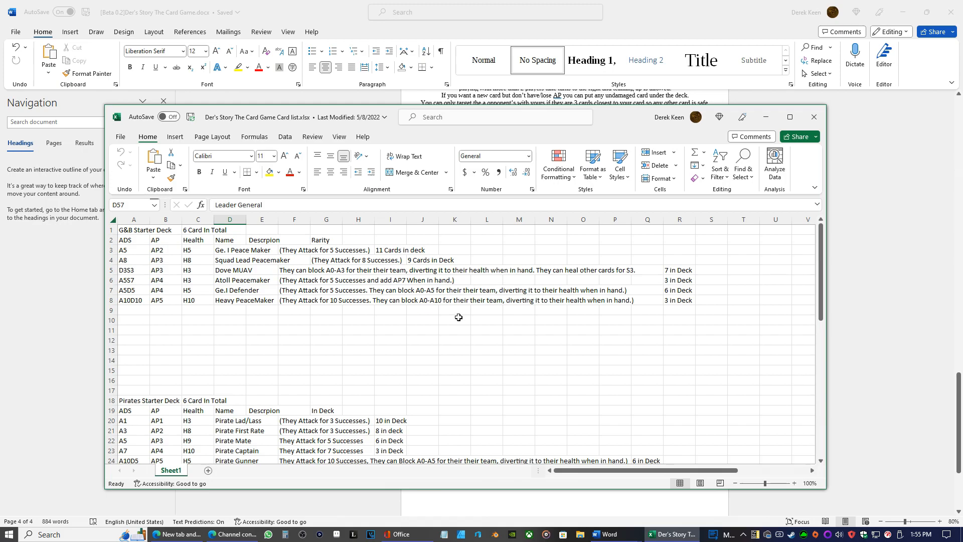
left_click(766, 117)
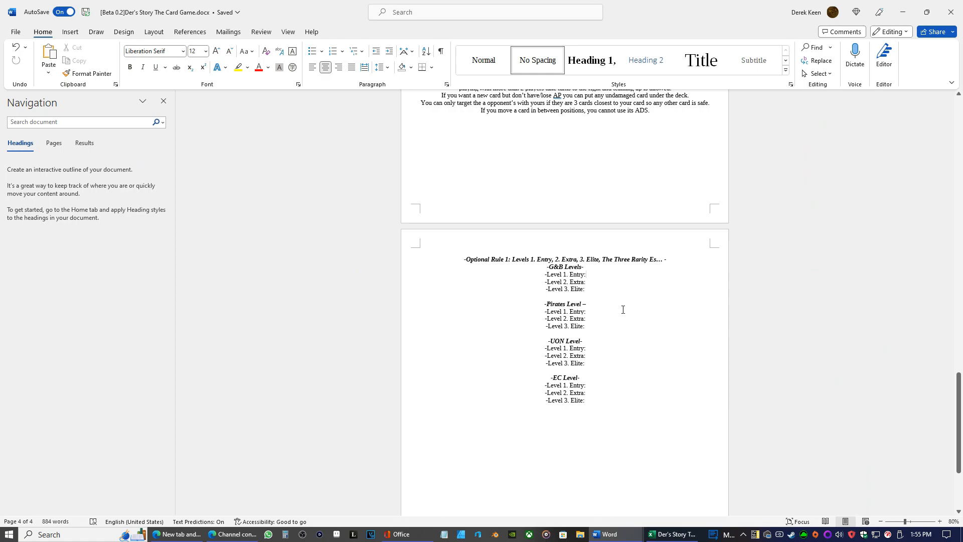
Enter "+1 AP after 3 turns of being out." as the G&B Level 1 Entry effect
type("+1 AP")
type("after 3 turns of being o")
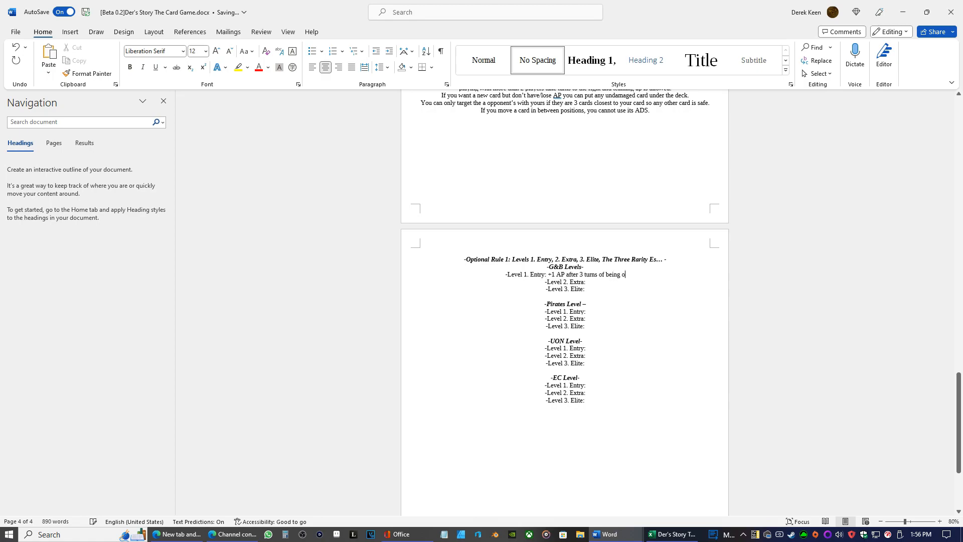
type("ut.")
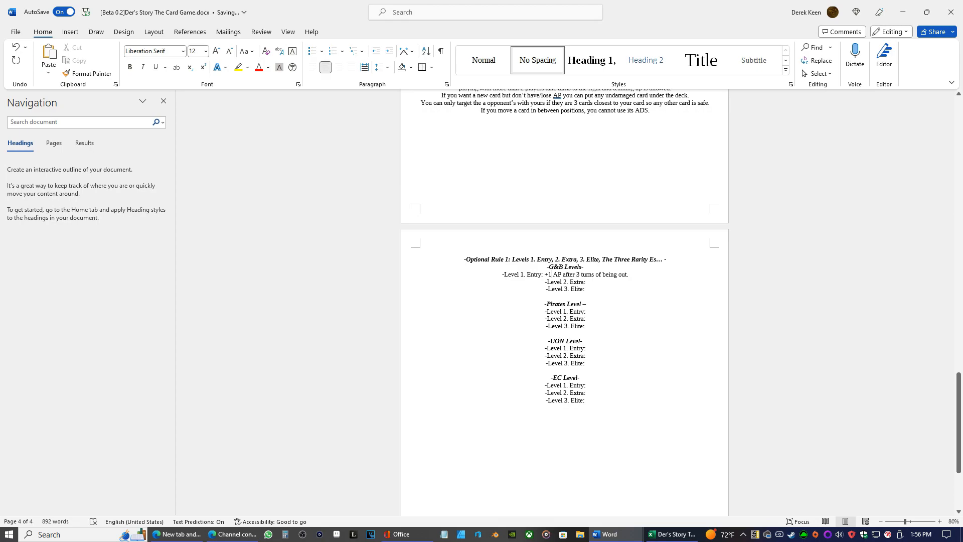
Change the G&B Level 1 Entry effect's AP modifier to -1
left_click(548, 274)
key("BackSpace")
type("-")
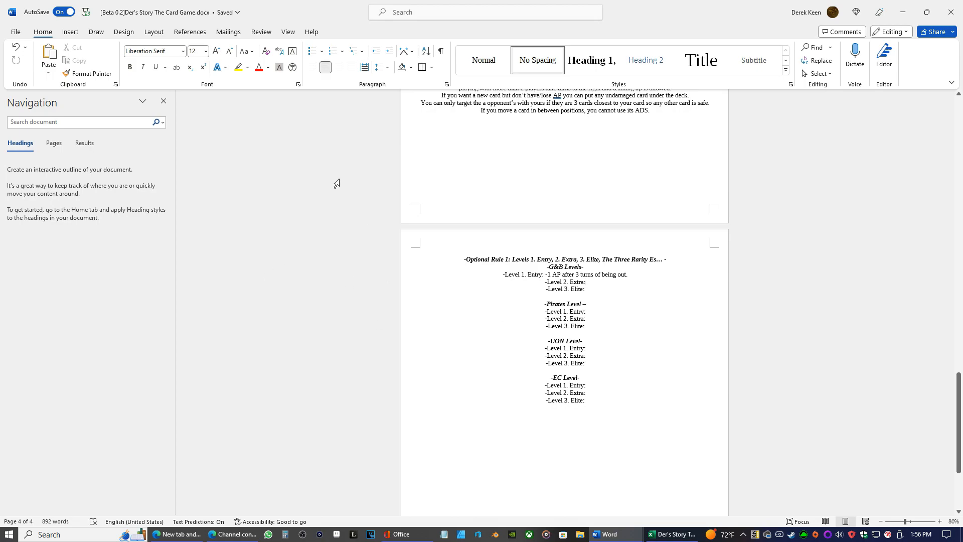
Copy the G&B Level 1 Entry effect text to the Level 2 Extra line, with a space after the colon
left_click_drag(628, 275, 547, 276)
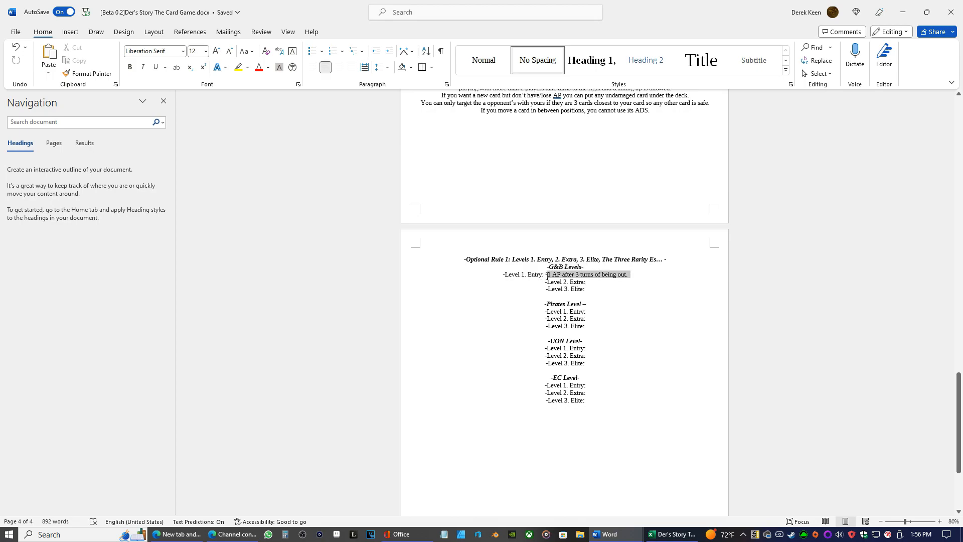
right_click(547, 276)
left_click(546, 276)
left_click_drag(546, 275, 627, 275)
right_click(622, 275)
left_click(641, 326)
left_click(590, 283)
right_click(591, 284)
left_click(647, 354)
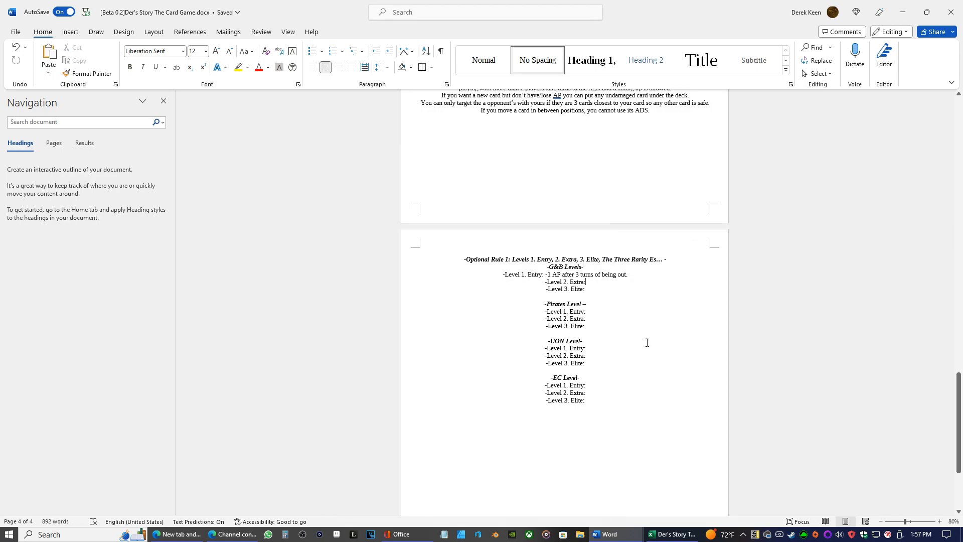
left_click(548, 281)
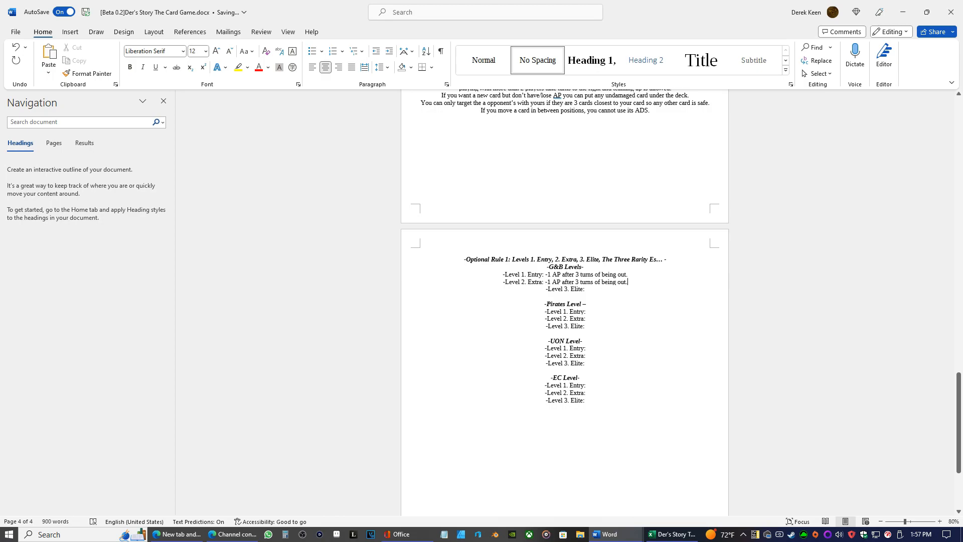
key("BackSpace")
type(",")
type("=1")
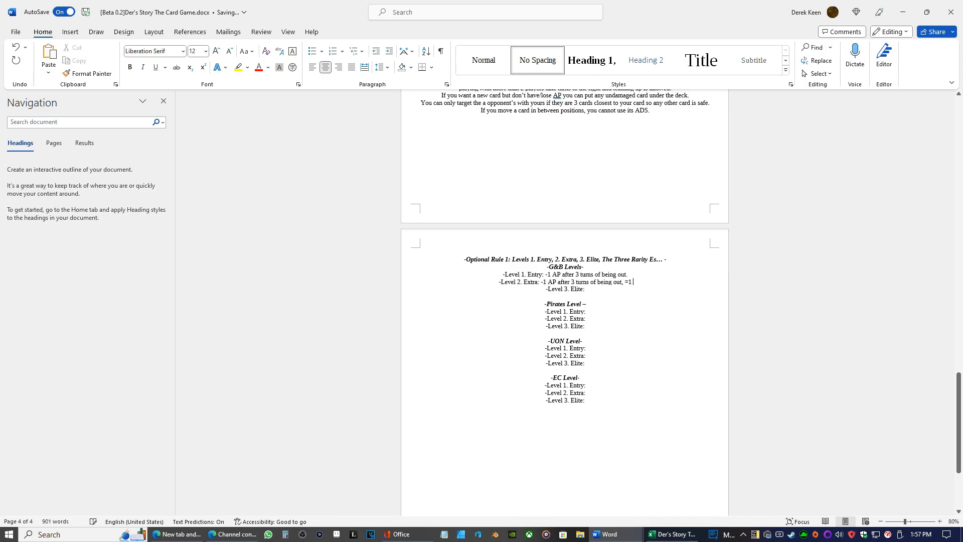
key("BackSpace")
key("BackSpace")
key("BackSpace")
key("BackSpace")
type(".")
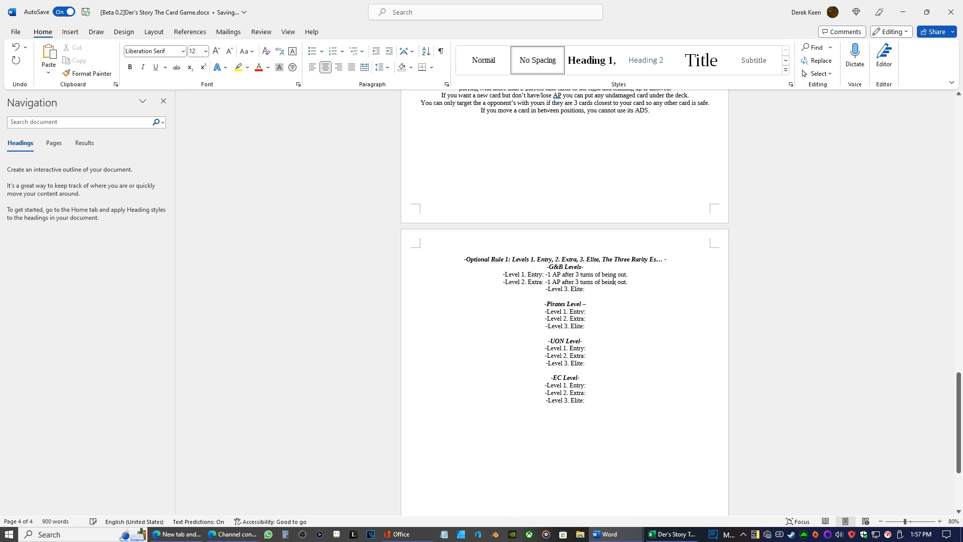
type(",")
Add "+1A" after "-1 AP," in the G&B Level 2 Extra effect
key("BackSpace")
key("BackSpace")
type(",")
type("+")
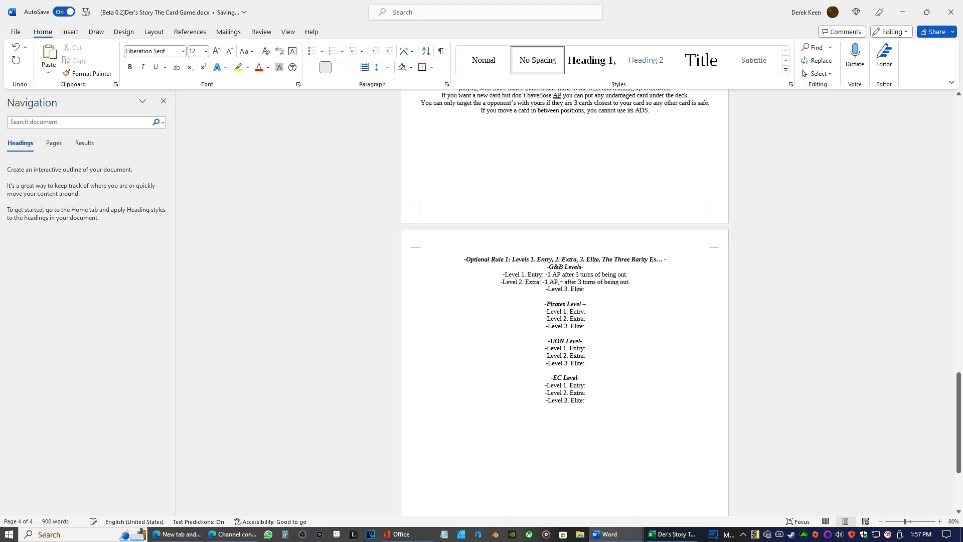
type("1A")
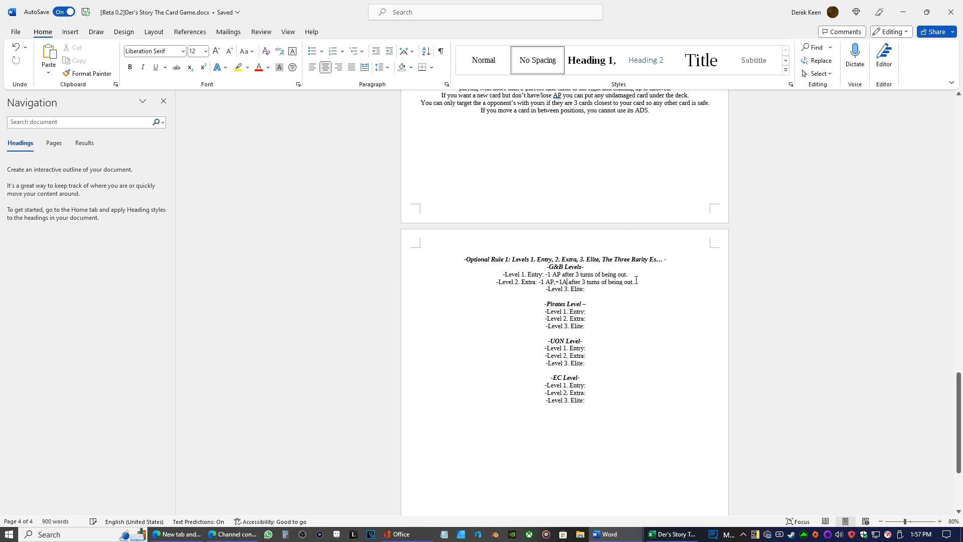
Copy the G&B Level 2 Extra effect text to the Level 3 Elite line as plain text
left_click_drag(636, 280, 541, 283)
right_click(541, 284)
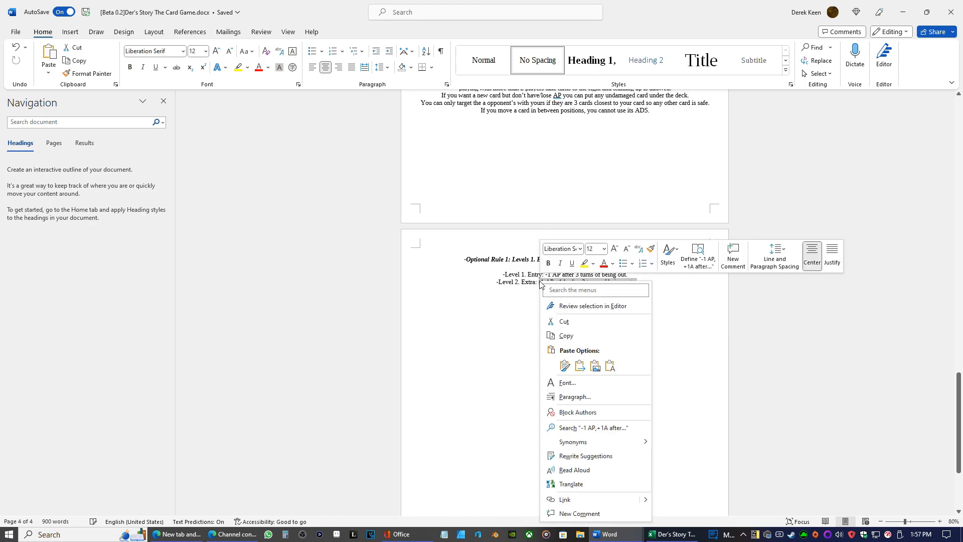
left_click(567, 337)
left_click(591, 286)
right_click(591, 287)
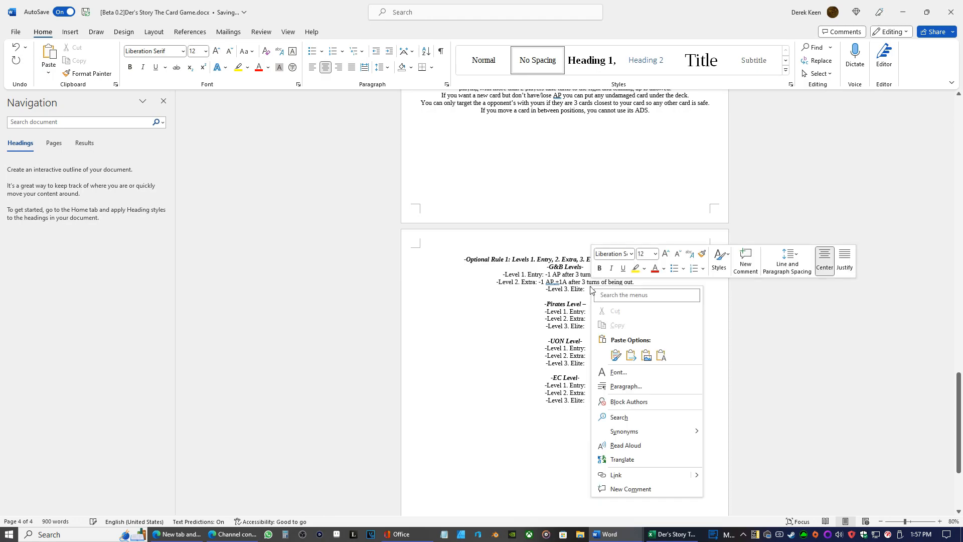
left_click(662, 357)
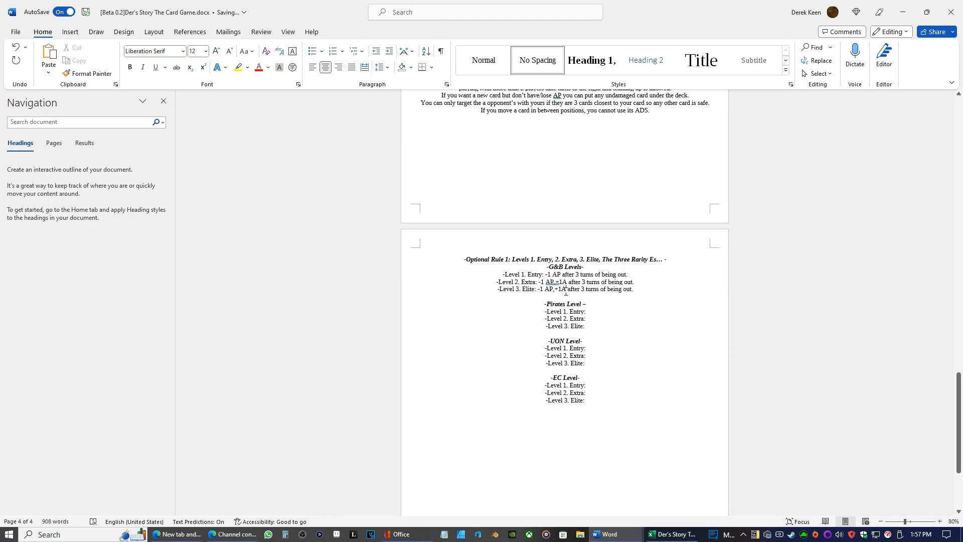
Add ", +1D" to the G&B Level 3 Elite effect and put spaces after the commas in the Extra and Elite lines
type(", +1")
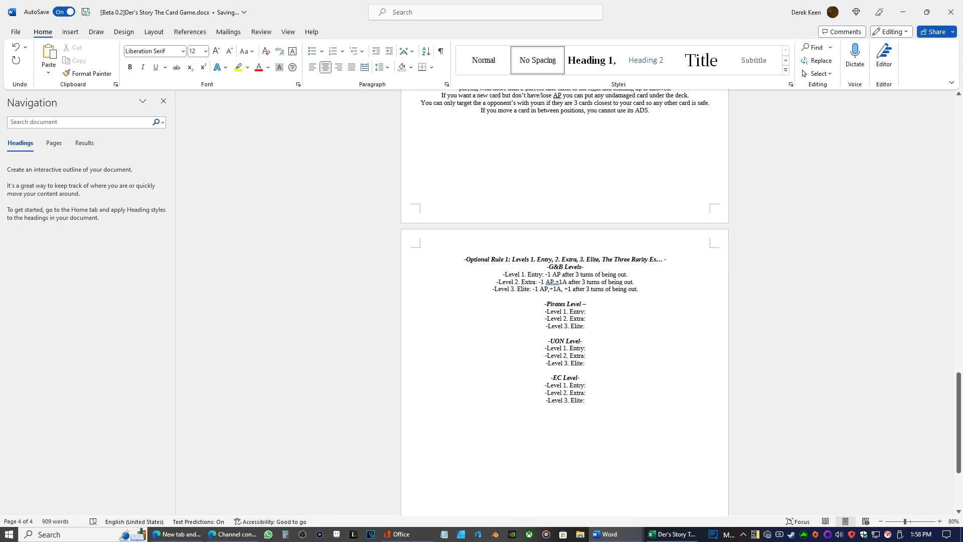
type("D")
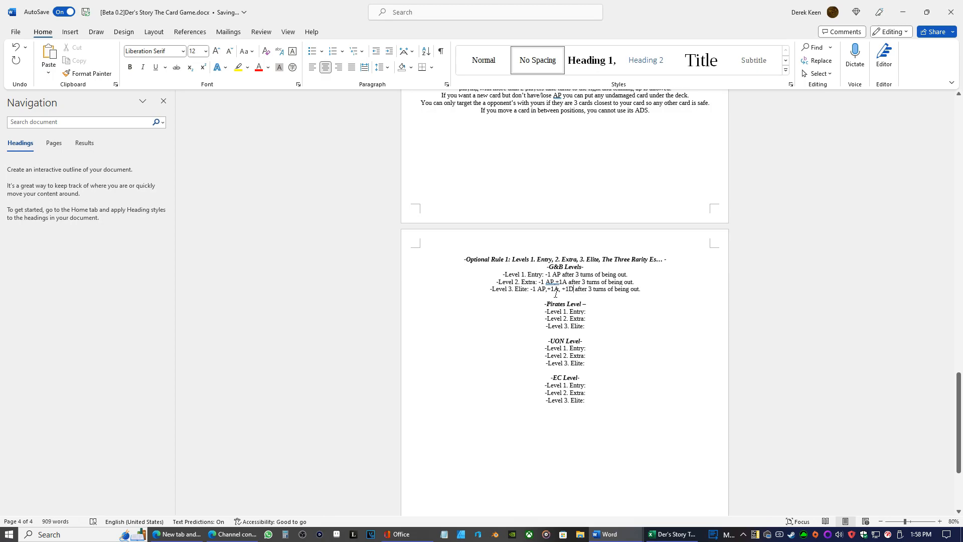
key("Right")
key("Right")
key("Right")
key("Right")
key("Right")
key("Right")
key("Right")
key("Left")
key("Left")
key("Left")
key("Left")
key("Left")
key("Left")
key("Left")
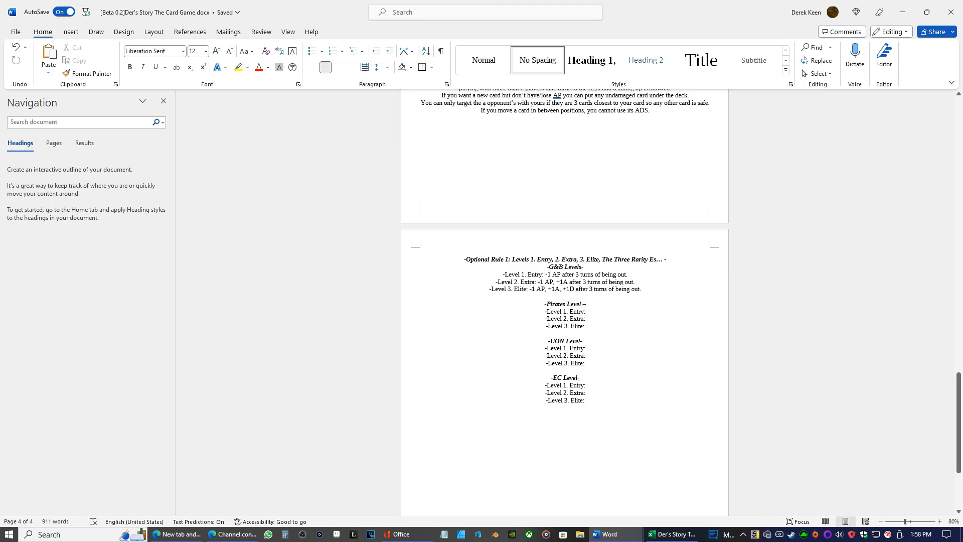
Insert "out" in Rule 2's top-center AP sentence so it reads "when the card is out in your hand"
left_click(593, 289)
scroll(593, 302, "up", 15)
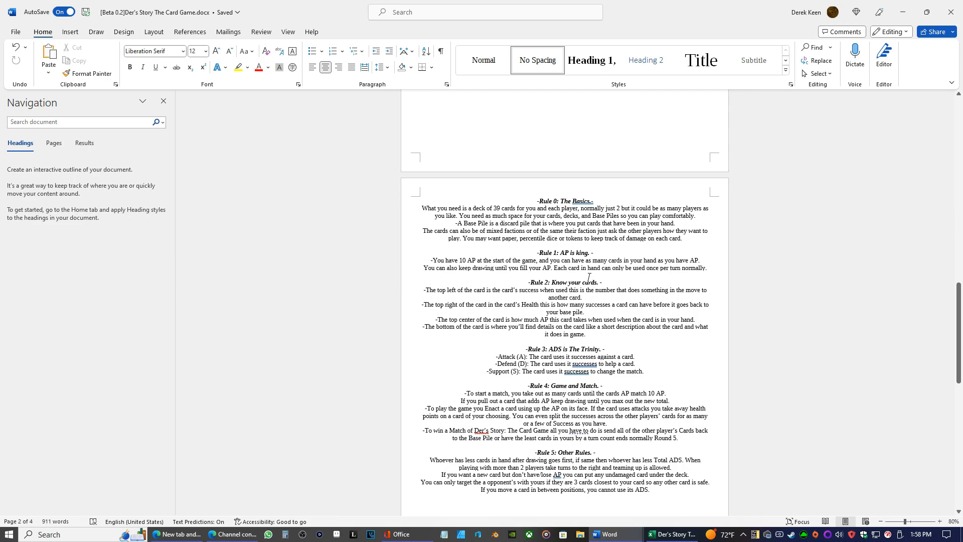
scroll(612, 294, "down", 6)
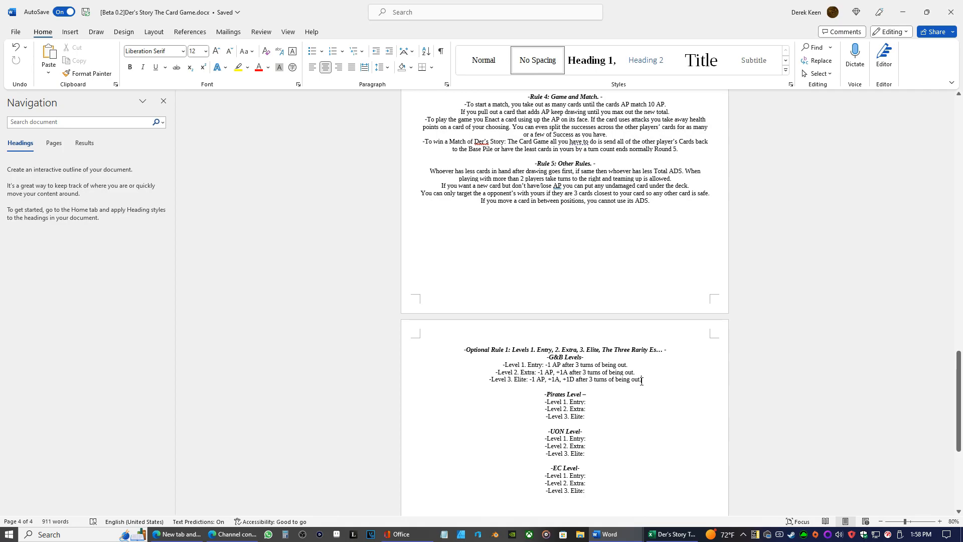
scroll(642, 376, "up", 5)
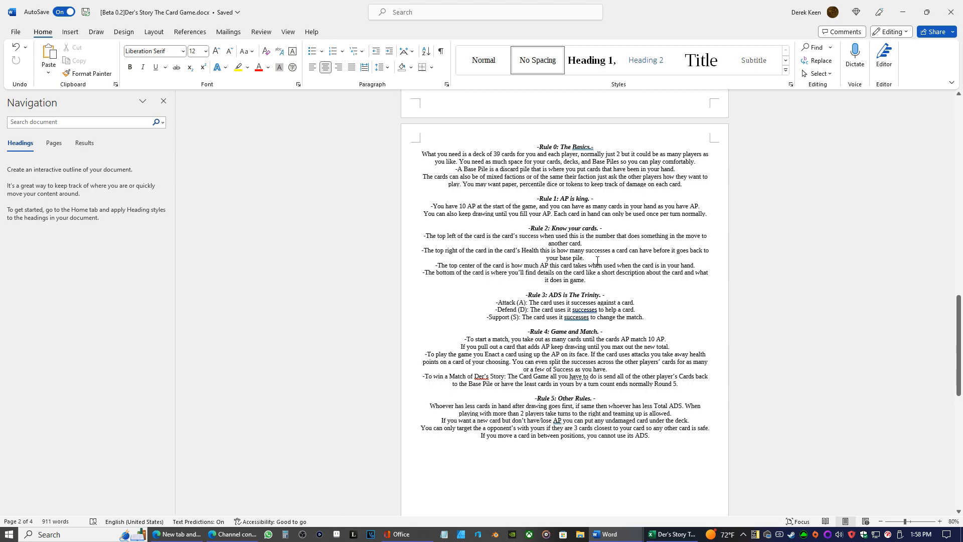
left_click(662, 265)
type("out")
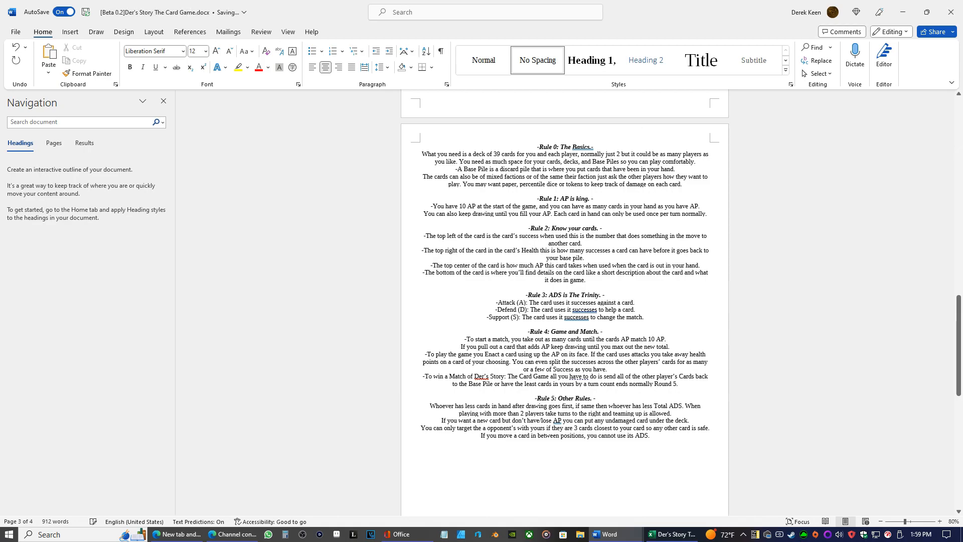
Extend the ending of the G&B Level 3 Elite effect to "being out in your hand."
scroll(673, 217, "down", 10)
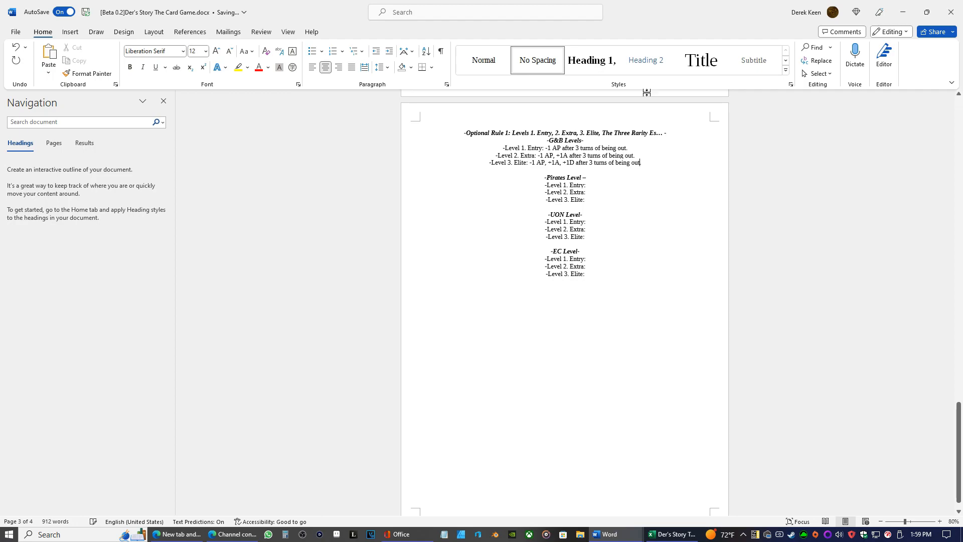
type("in your hand")
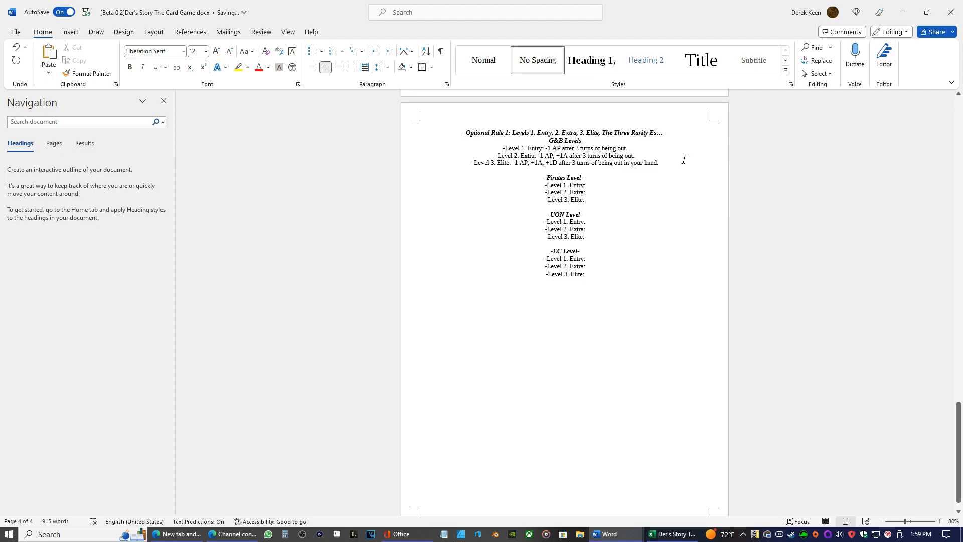
Copy "in your hand" from the G&B Elite line to the end of the Level 2 Extra effect, keeping a space before it
left_click_drag(656, 162, 625, 162)
right_click(627, 163)
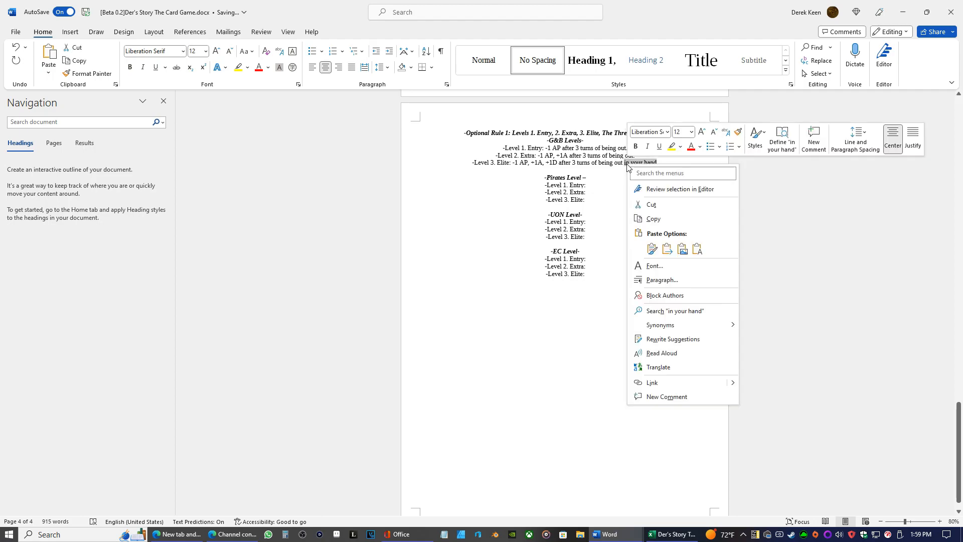
left_click(654, 219)
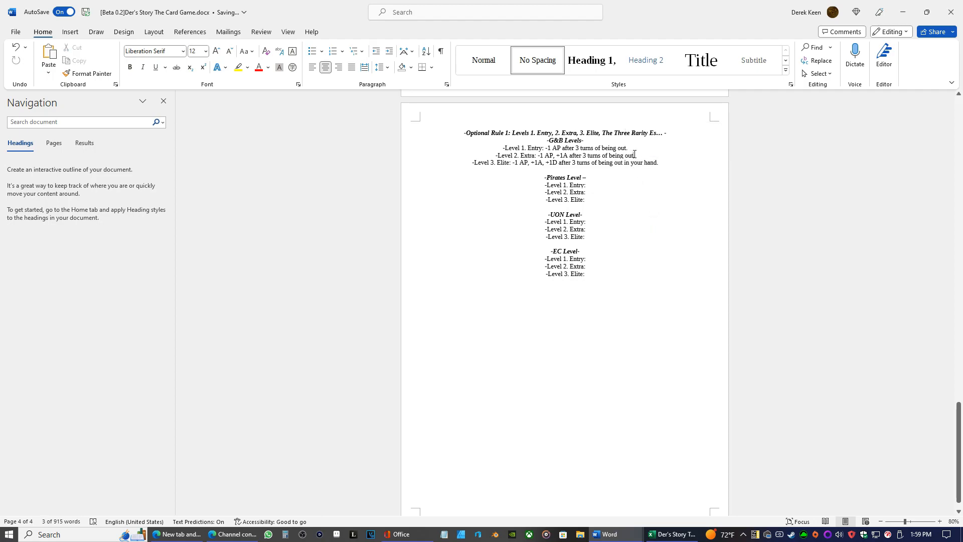
right_click(634, 156)
left_click(704, 223)
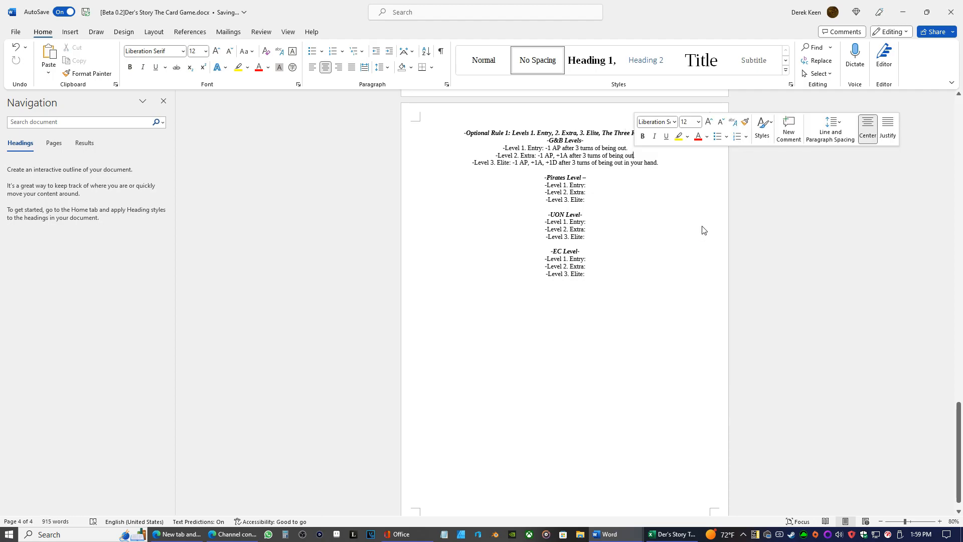
left_click(616, 156)
key("BackSpace")
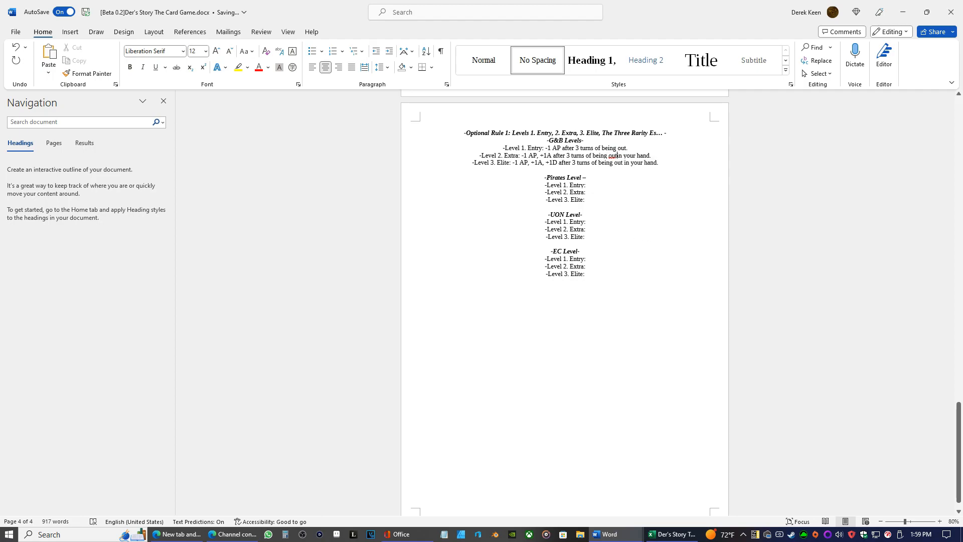
Paste "in your hand" at the end of the G&B Level 1 Entry effect and end it with a period
key("Right")
key("Up")
key("Up")
key("Down")
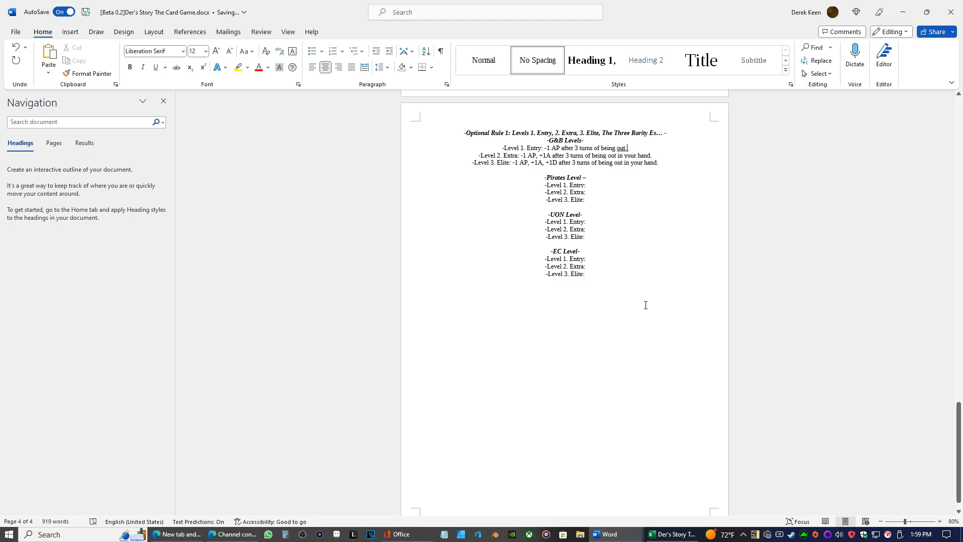
double_click(625, 148)
right_click(628, 148)
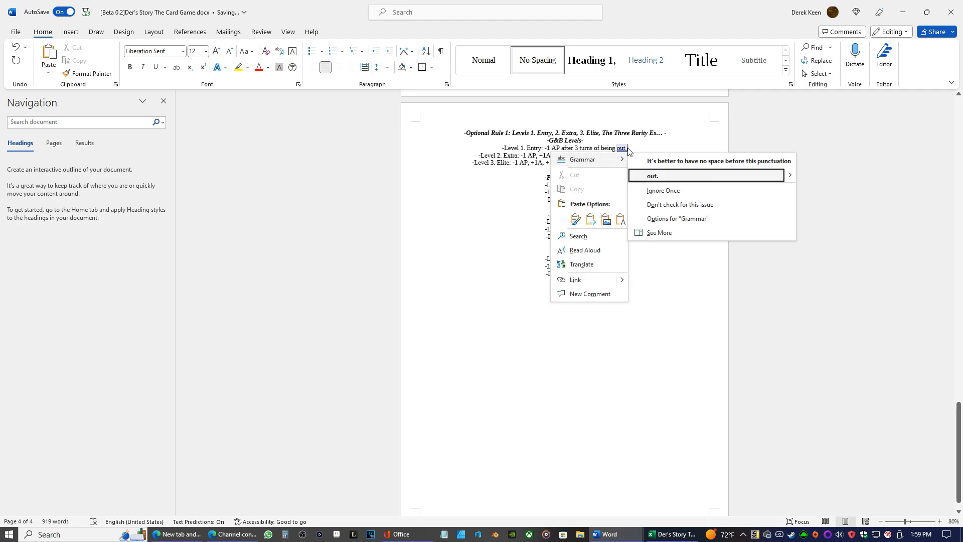
left_click(621, 217)
type(".")
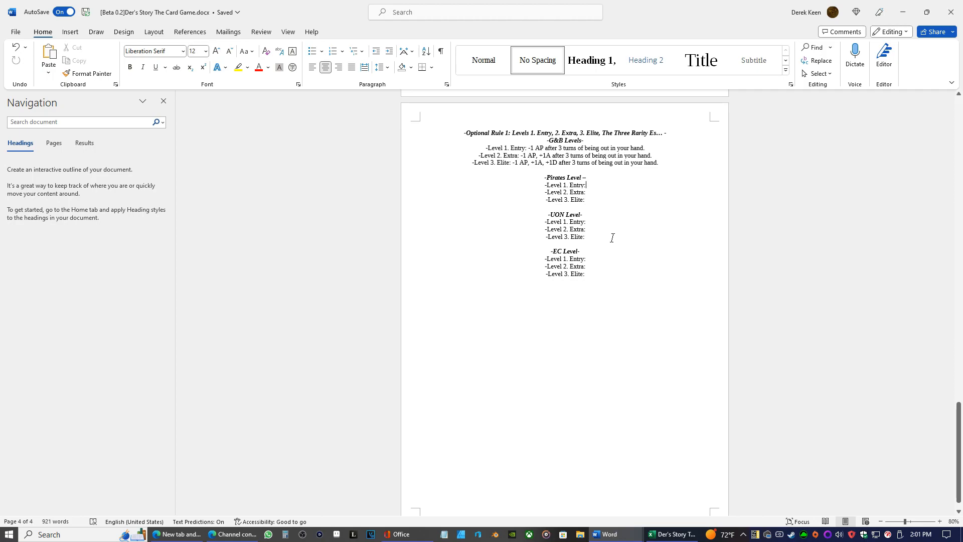
Switch to the game notes document and close the open 0.3.1 document
left_click(610, 534)
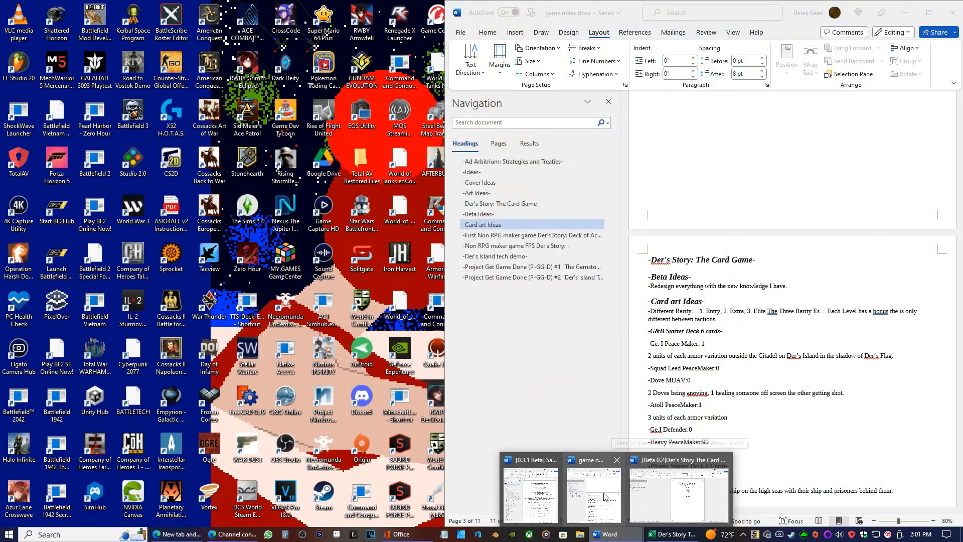
left_click(593, 495)
left_click(610, 534)
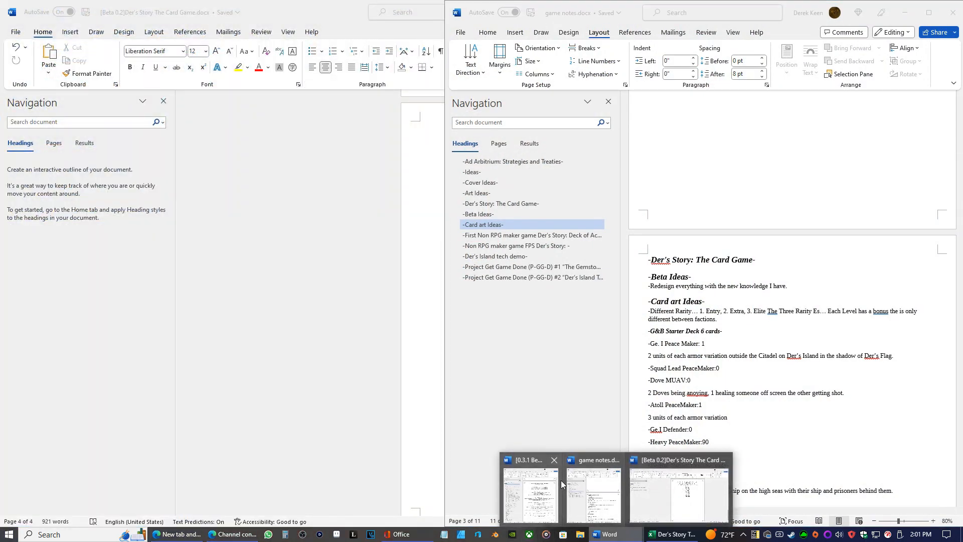
left_click(554, 460)
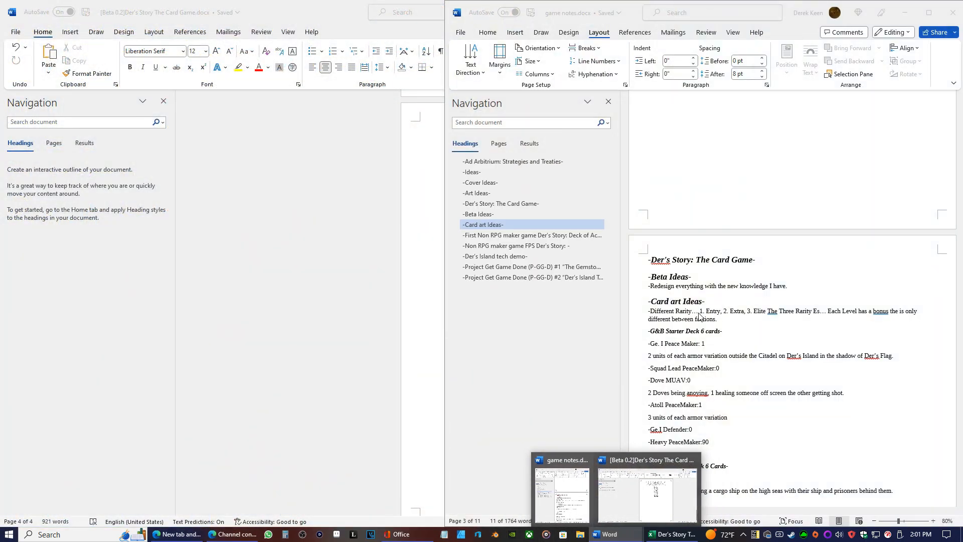
Start a new line under the rarity note in Card art Ideas reading "-Entry cards are T-pose, Extra cards are"
left_click(759, 326)
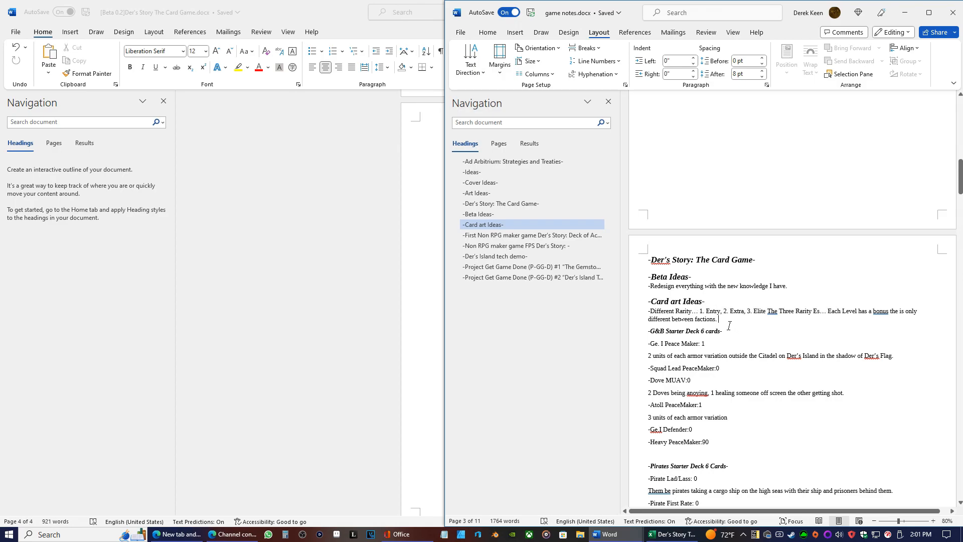
key("Return")
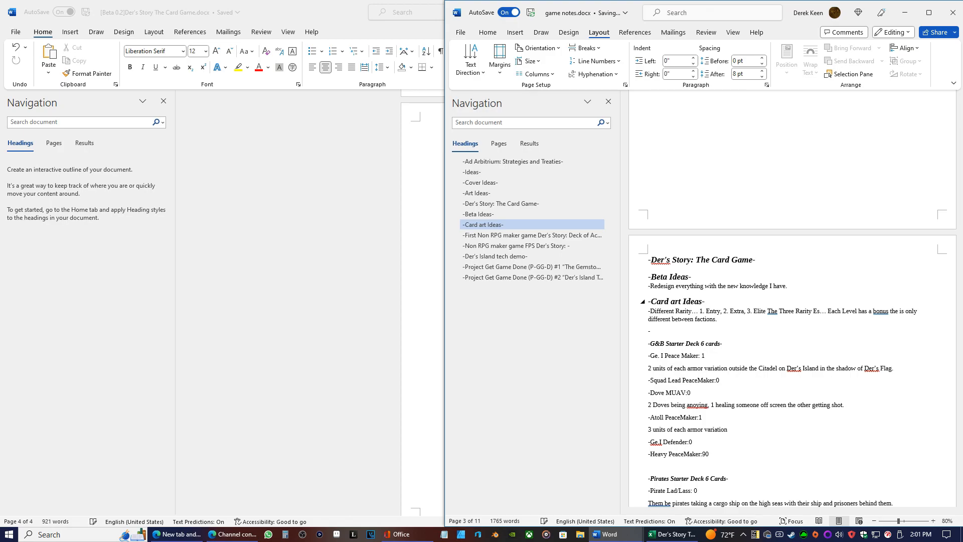
type("-Entry cards")
type("are T-pose")
type(", Extra cards are")
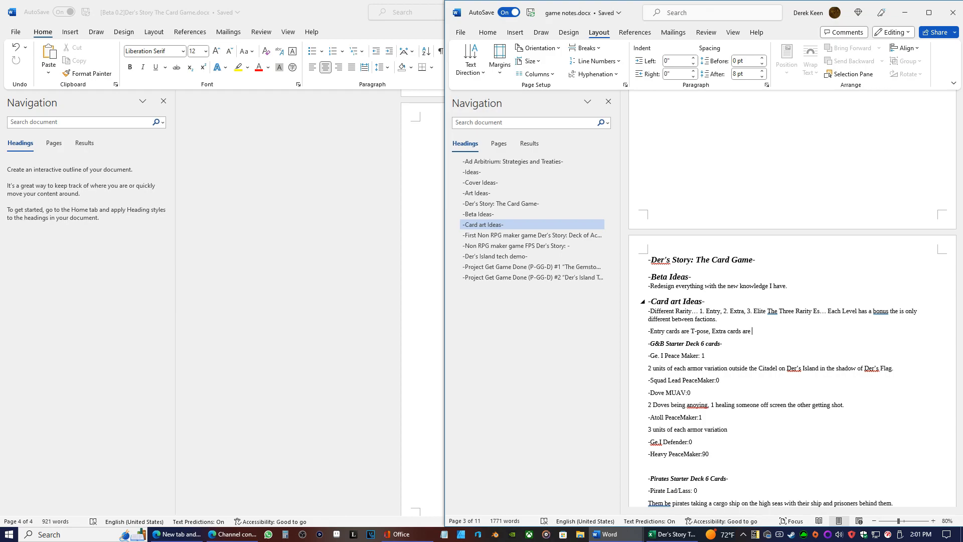
Reword the Extra cards part of the note to "have more work in their piece frame,"
key("BackSpace")
key("BackSpace")
key("BackSpace")
key("BackSpace")
type("have more work in their")
type(" frame")
key("BackSpace")
key("BackSpace")
key("BackSpace")
key("BackSpace")
key("BackSpace")
key("BackSpace")
key("BackSpace")
key("BackSpace")
key("BackSpace")
key("BackSpace")
type("hei")
type("r peice")
type(" frame")
type(", ")
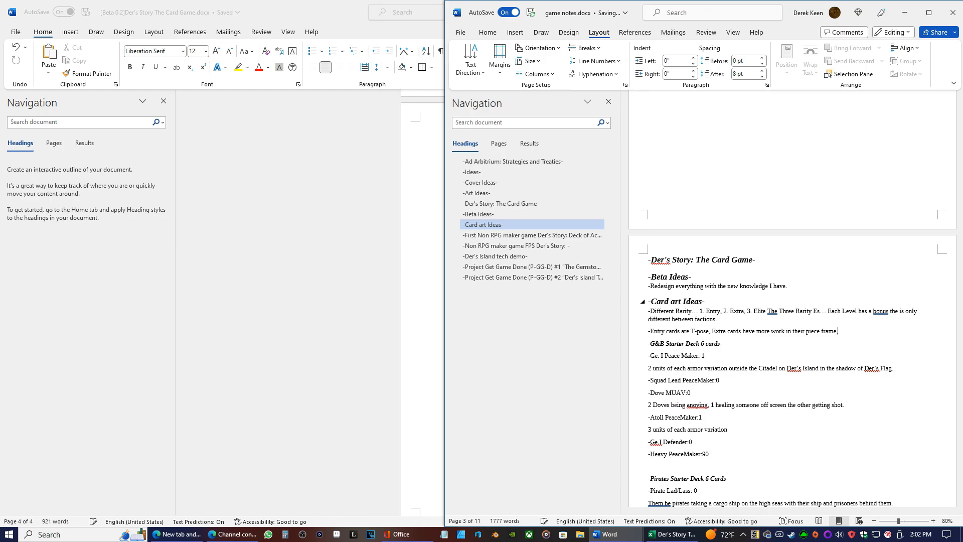
type("Elitte ")
type("have full art")
Put colons after "Elite" and "Extra" in the card art note, and return to the card game rules document
key("Left")
key("BackSpace")
type(":")
key("Left")
key("Left")
key("Left")
key("Left")
key("Left")
key("Left")
key("Left")
key("Left")
key("Left")
key("Left")
key("Left")
key("Left")
key("Left")
key("Left")
key("Left")
key("Left")
key("Left")
key("Left")
key("Left")
key("Left")
type(":")
key("Left")
key("Left")
key("Left")
key("Left")
key("Left")
key("Left")
key("Left")
key("Left")
key("Left")
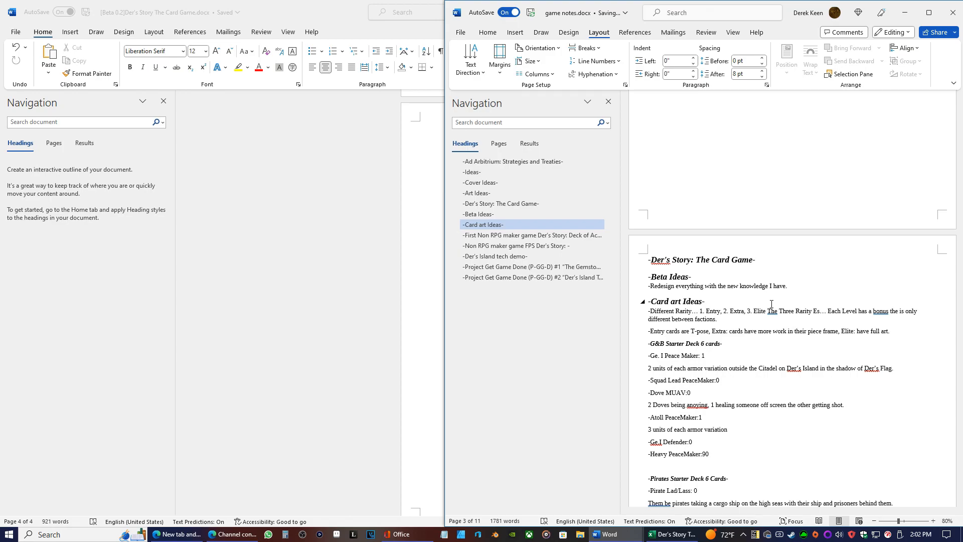
left_click(914, 19)
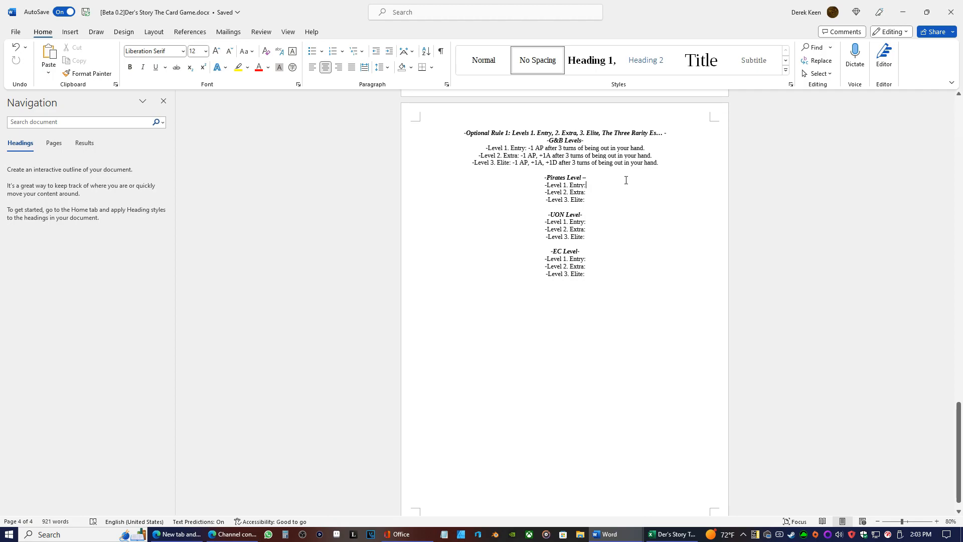
left_click(665, 163)
left_click(513, 164, "shift")
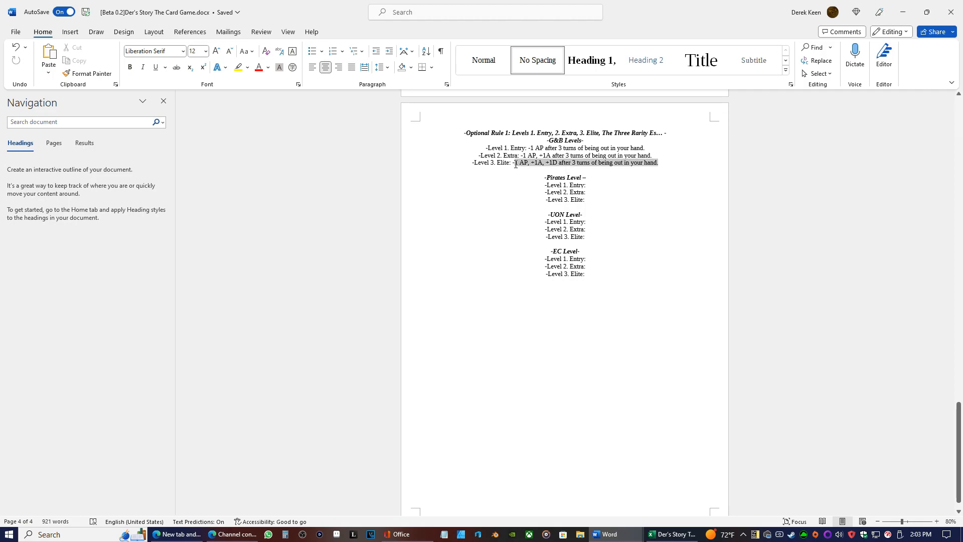
right_click(513, 164)
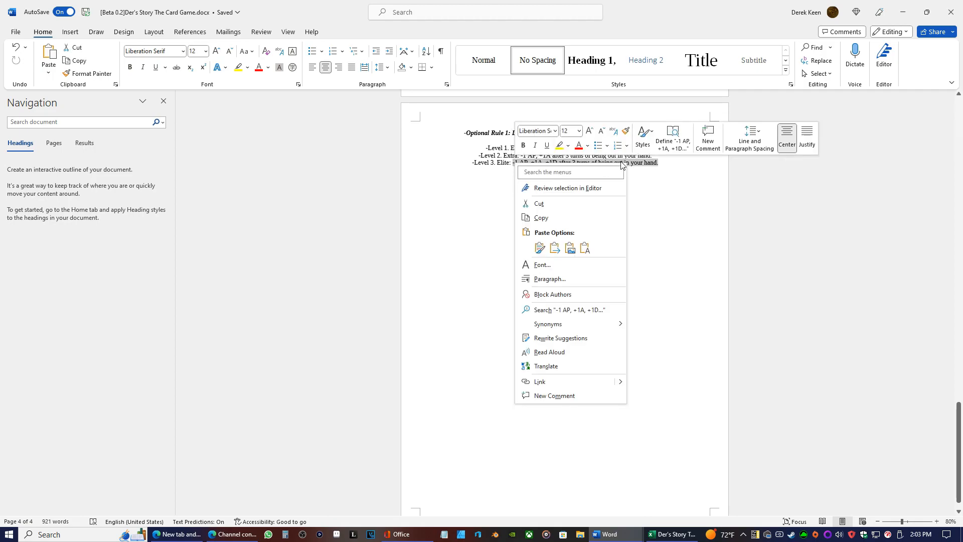
key("Escape")
left_click_drag(648, 151, 533, 148)
right_click(532, 148)
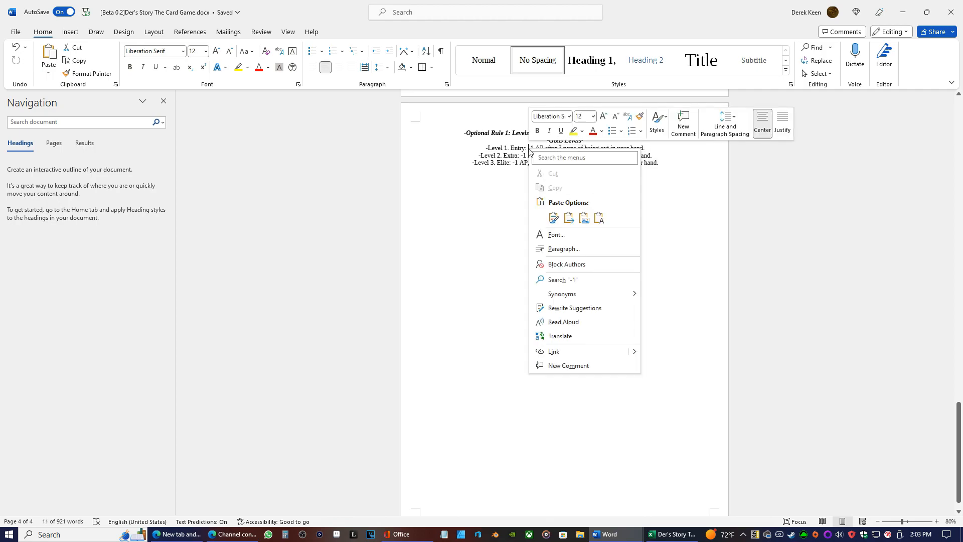
left_click(529, 148)
left_click_drag(530, 148, 645, 148)
left_click(645, 148)
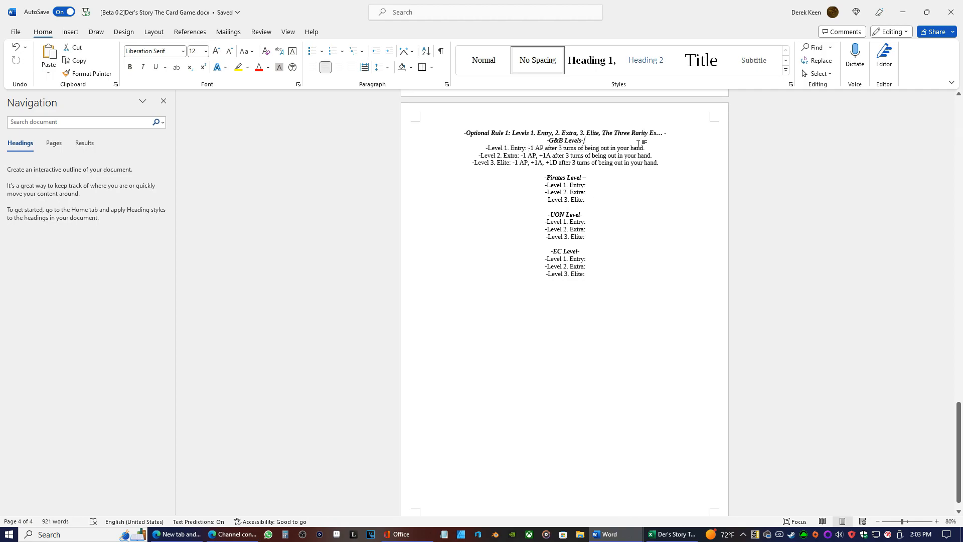
Copy the G&B Level 1. Entry effect "-1 AP after 3 turns of being out in your hand." into the UON Level 1. Entry line
left_click_drag(646, 146, 533, 149)
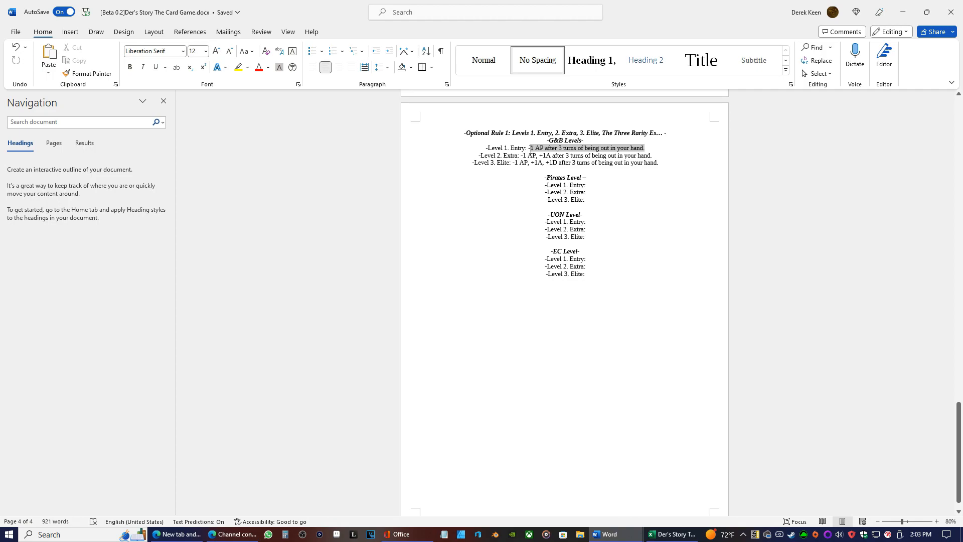
right_click(530, 149)
left_click(581, 203)
left_click(590, 184)
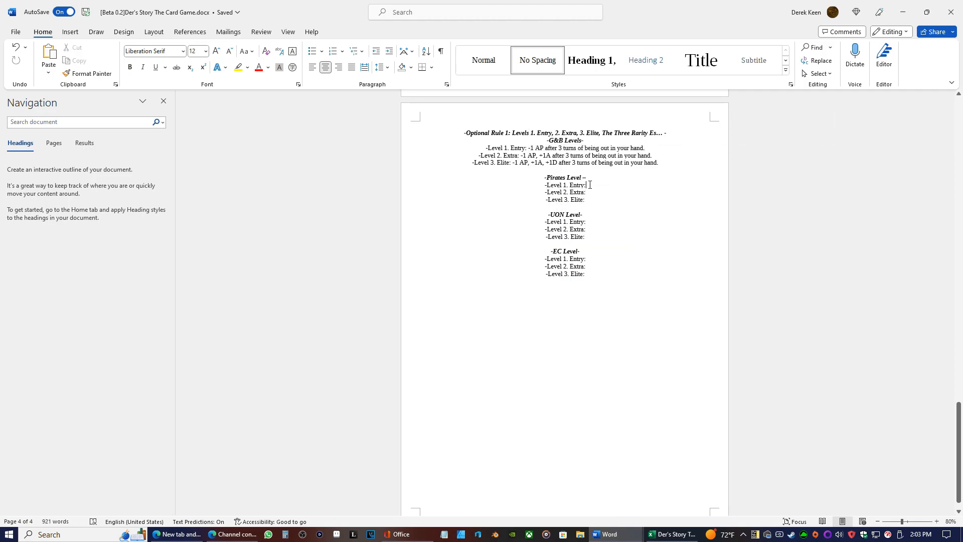
right_click(590, 222)
left_click(658, 291)
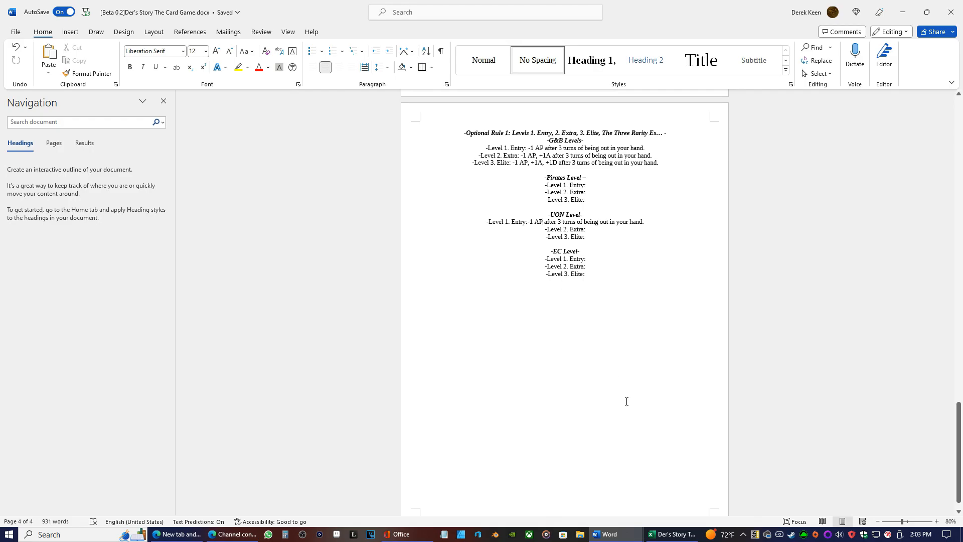
Look through the G&B, Pirates, UON and EC starter decks in the Excel card list, and return to the rules document
left_click(672, 535)
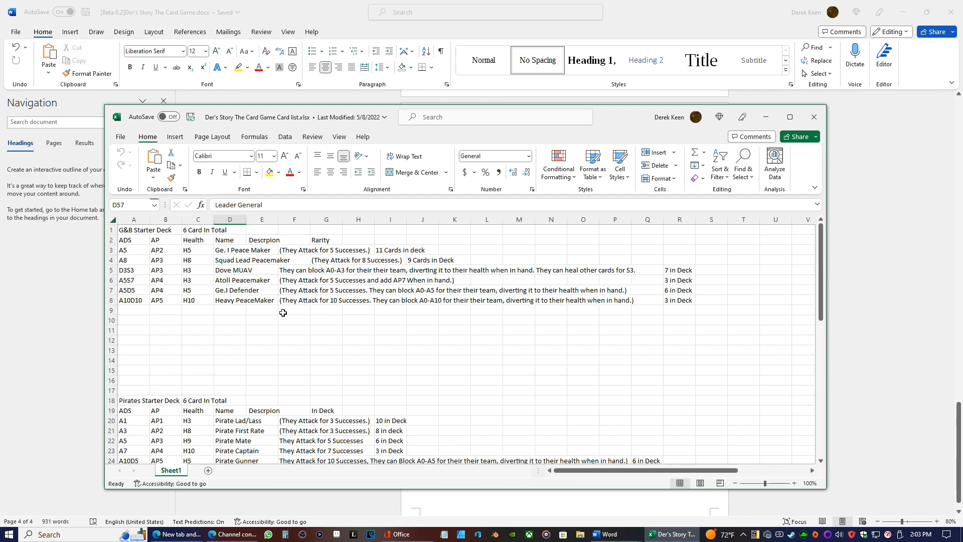
scroll(283, 313, "down", 4)
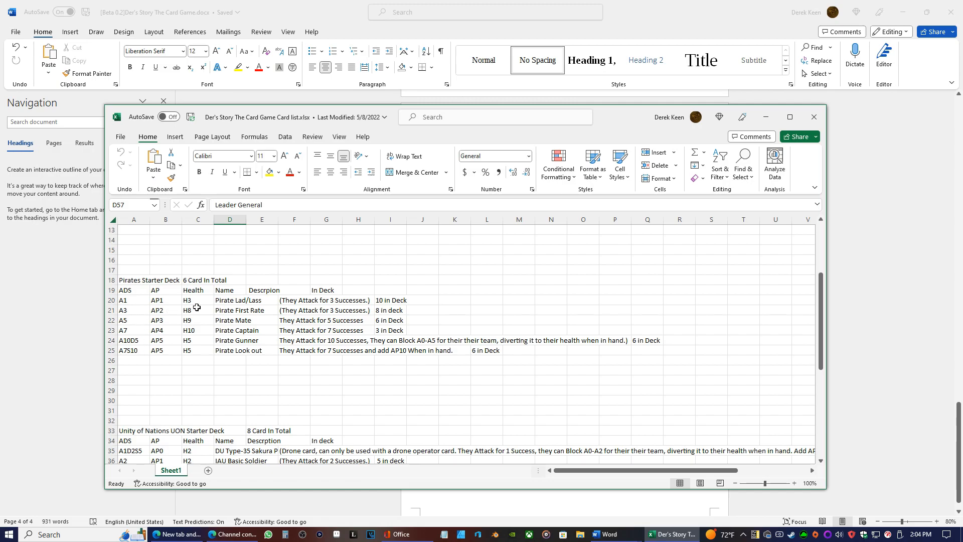
scroll(197, 307, "down", 6)
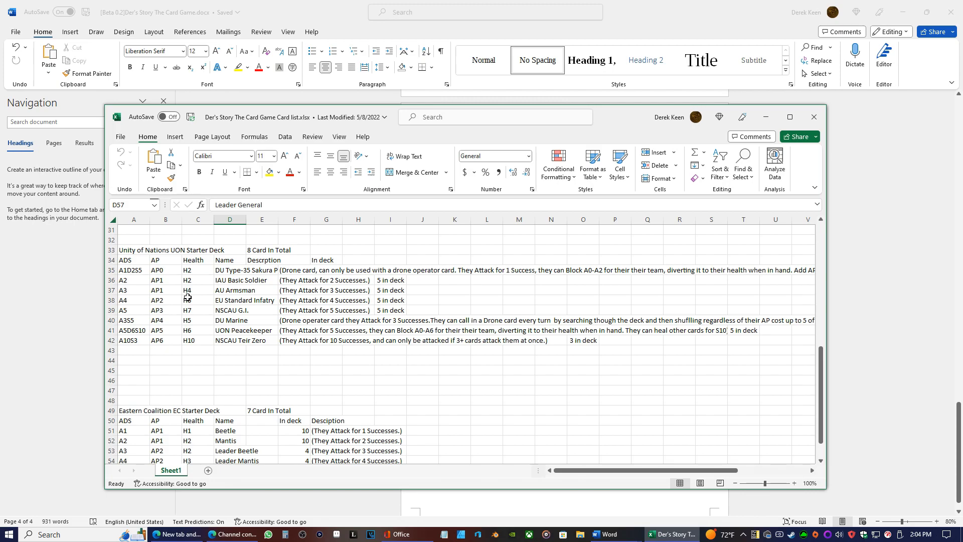
scroll(188, 297, "down", 4)
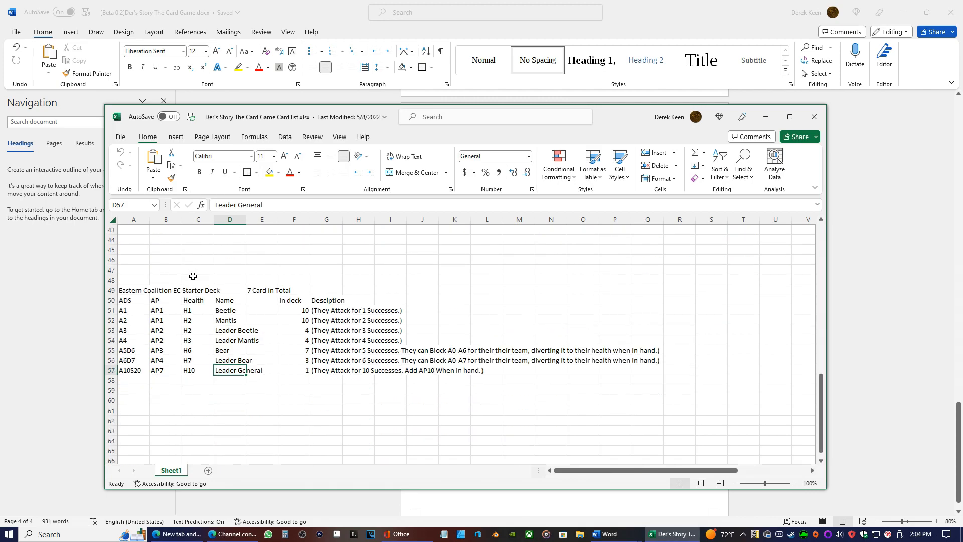
scroll(193, 275, "up", 5)
scroll(212, 301, "down", 2)
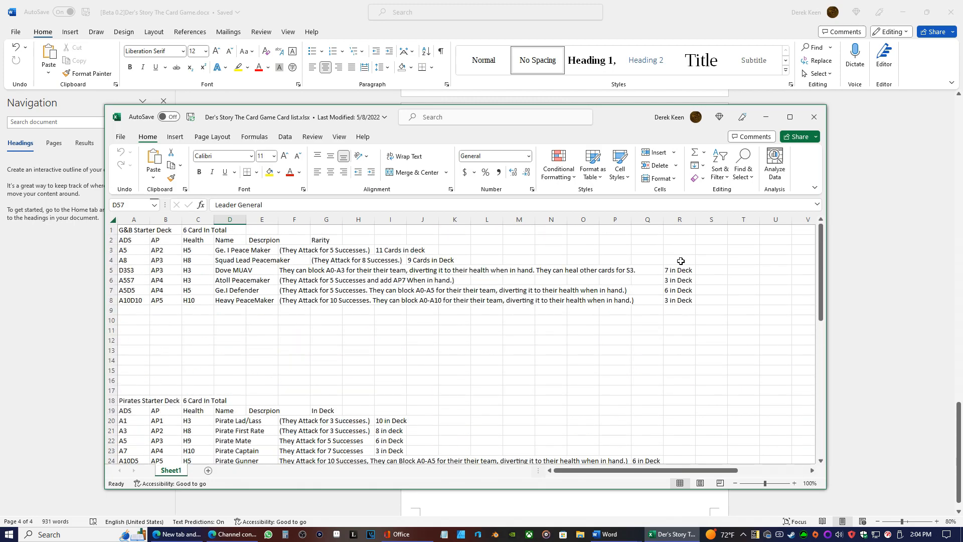
left_click(765, 117)
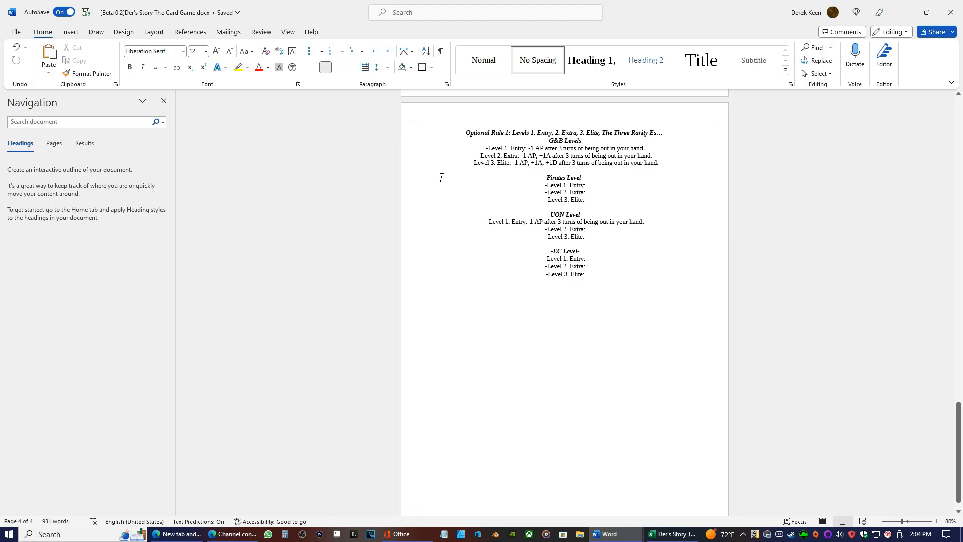
Paste the copied effect "-1 AP after 3 turns of being out in your hand." into the Pirates Level 1. Entry line
left_click(539, 222)
left_click(590, 185)
right_click(590, 185)
key("Escape")
right_click(590, 185)
left_click(653, 254)
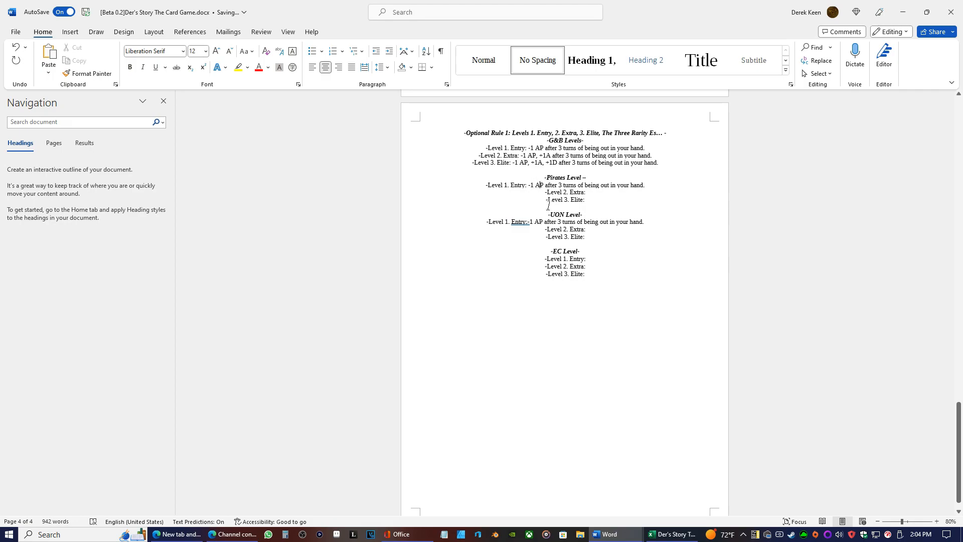
Change the Pirates Level 1. Entry effect to "-1D"
key("BackSpace")
key("BackSpace")
type("D")
key("BackSpace")
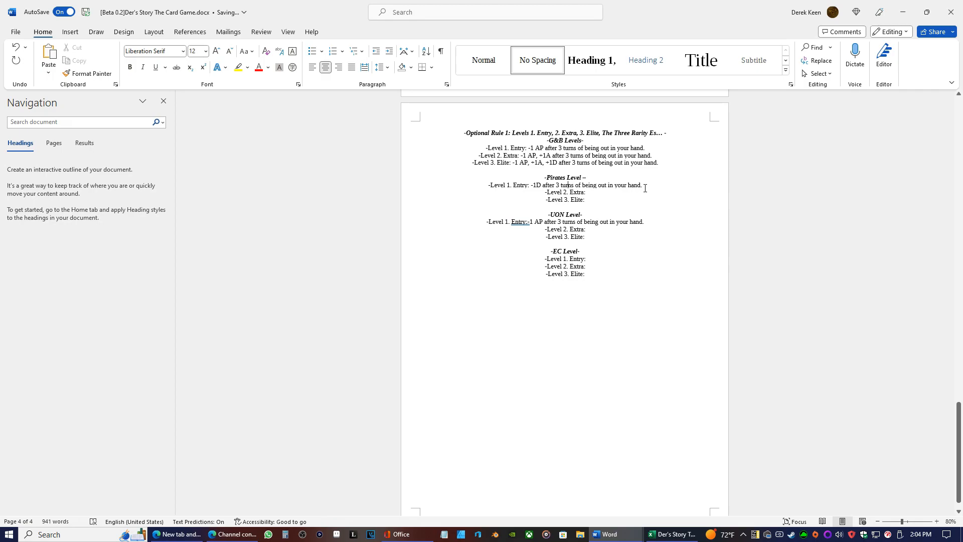
Copy the whole Pirates Level 1. Entry line into the Level 2. Extra line and set the pasted effect to "-3D"
left_click_drag(645, 185, 487, 190)
right_click(488, 190)
left_click(458, 242)
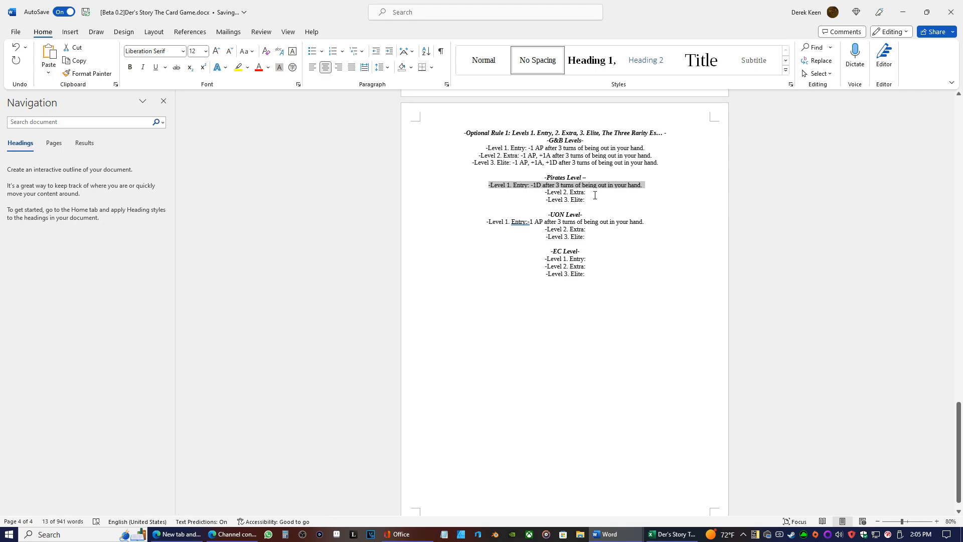
left_click(592, 193)
right_click(593, 194)
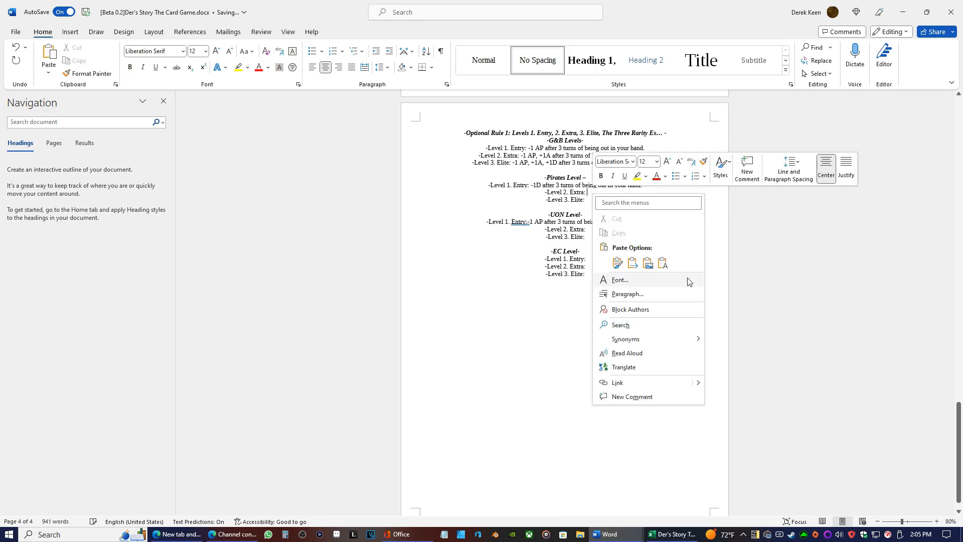
left_click(665, 260)
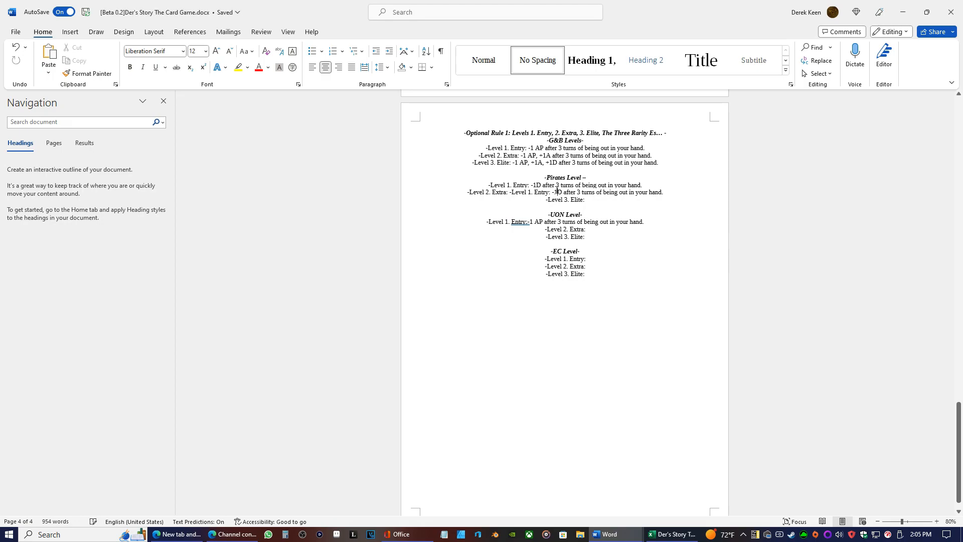
key("BackSpace")
type("3")
Check the G&B and Pirates starter deck stats in the Excel card list, and return to the rules document
left_click(672, 534)
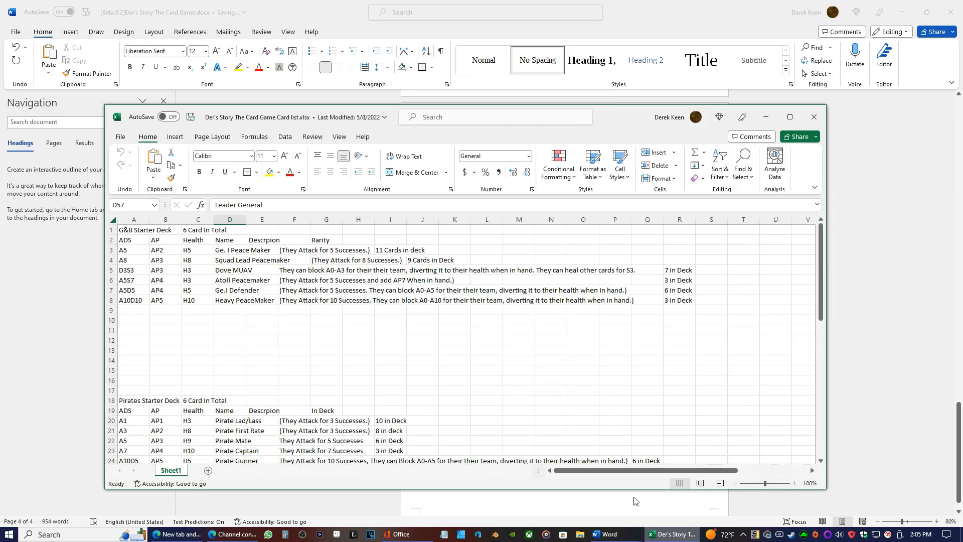
scroll(296, 365, "down", 1)
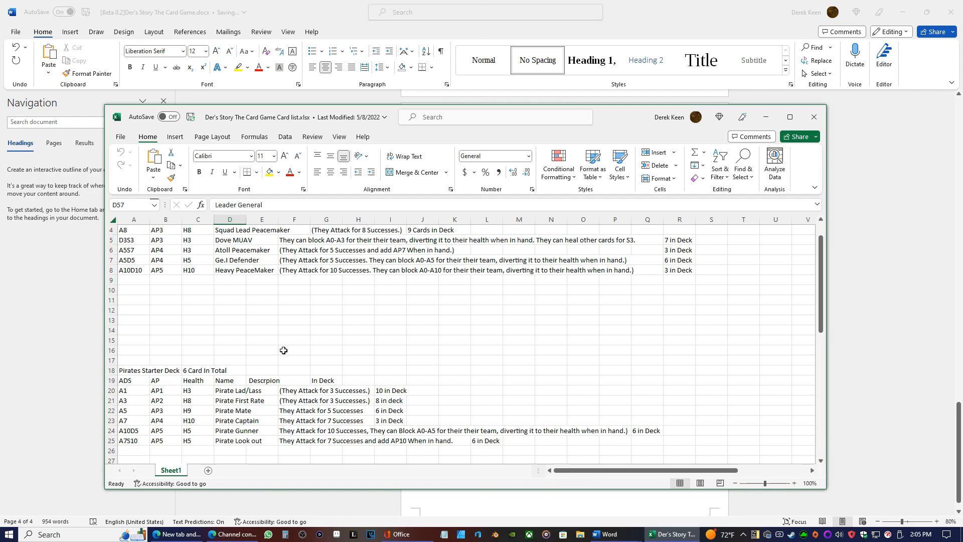
scroll(275, 350, "up", 1)
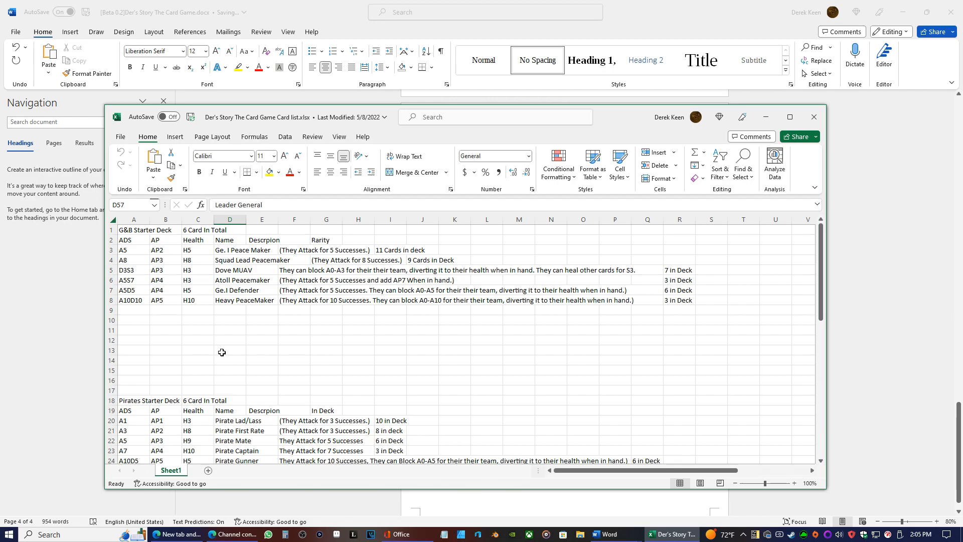
scroll(301, 371, "down", 2)
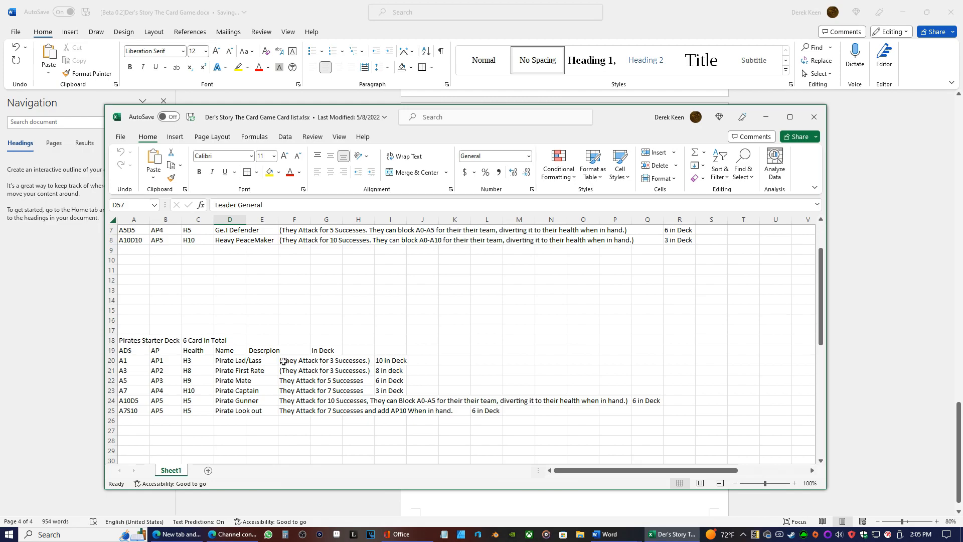
scroll(284, 362, "up", 2)
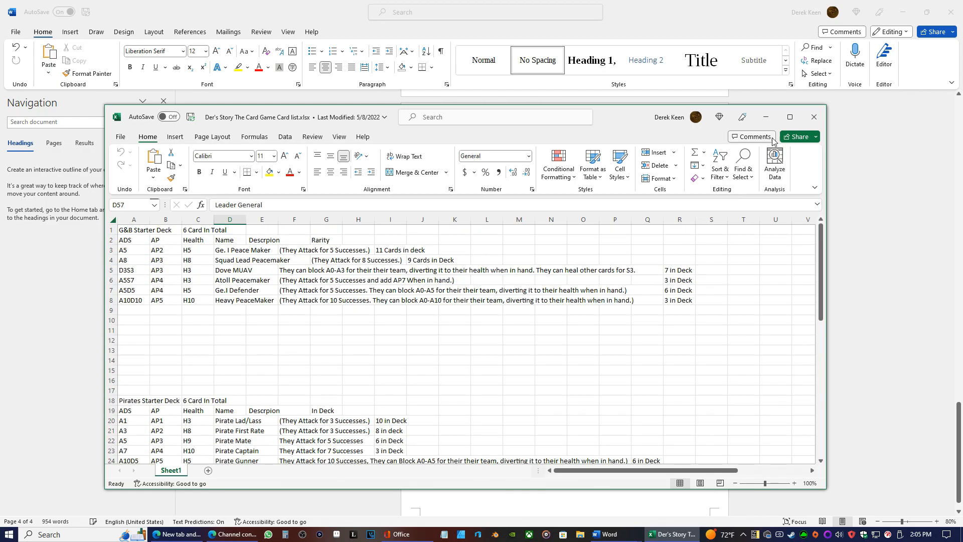
left_click(766, 115)
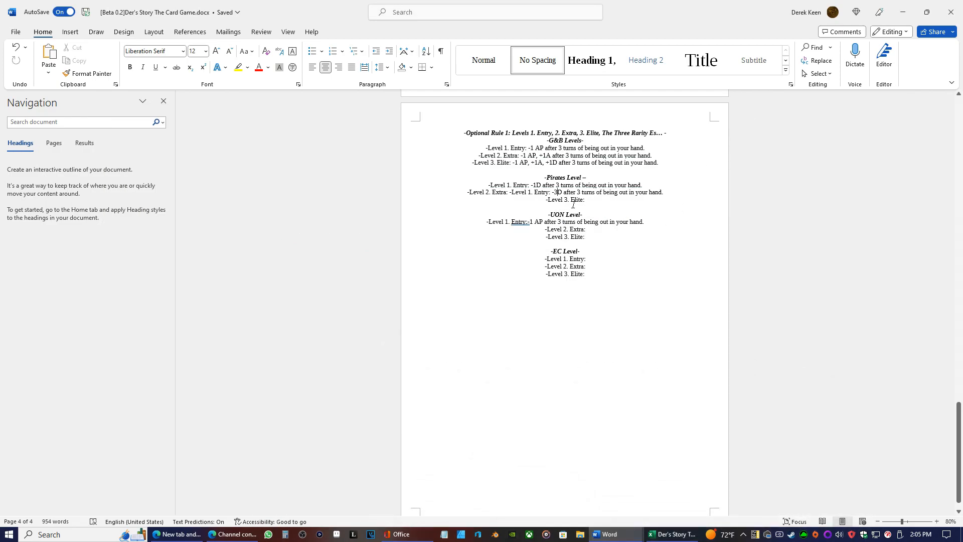
Change the D to H in the Pirates Level 1. Entry and Level 2. Extra effects
left_click(563, 192)
key("BackSpace")
type("H")
key("BackSpace")
type("H")
Compare the Pirates cards' health values with the G&B deck in the Excel card list, and return to the rules document
left_click(667, 534)
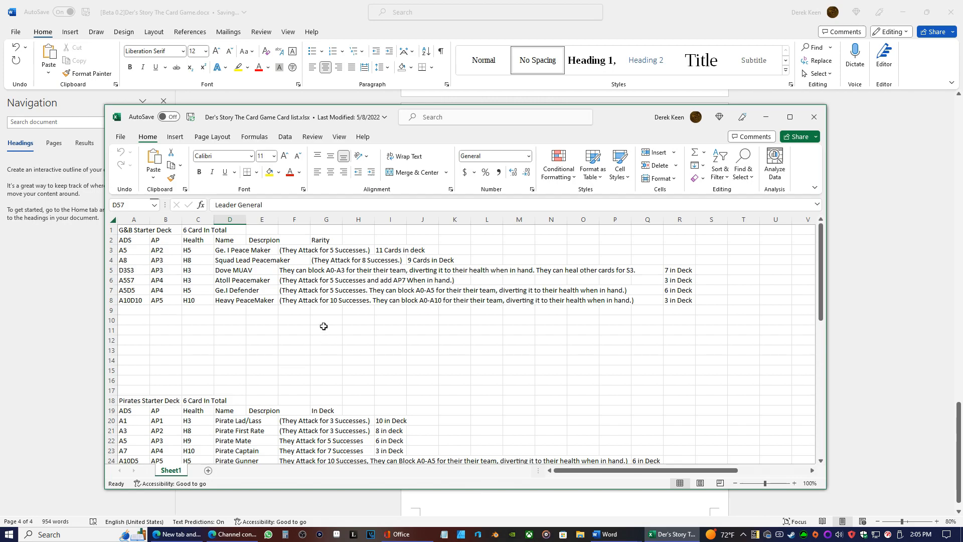
scroll(323, 327, "down", 2)
scroll(309, 321, "up", 2)
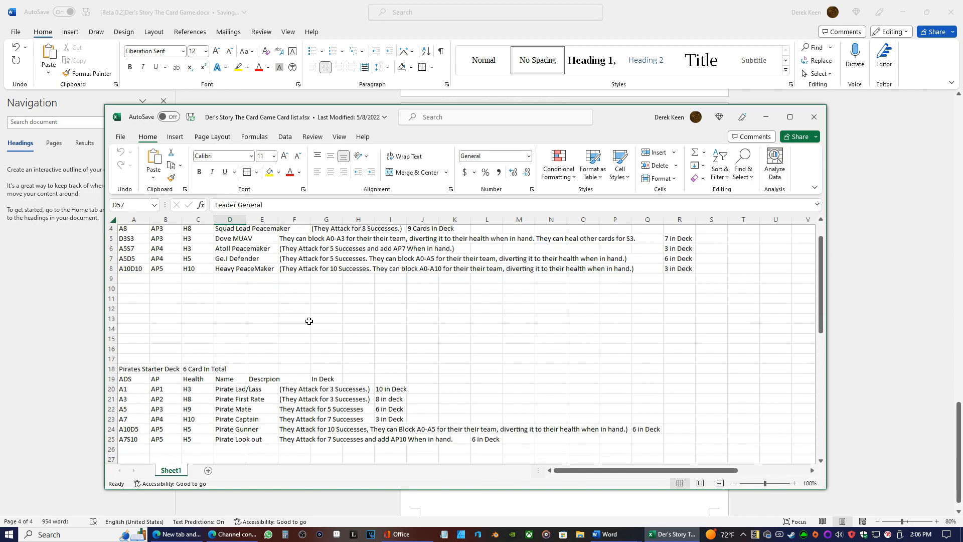
scroll(309, 321, "up", 1)
scroll(309, 321, "down", 1)
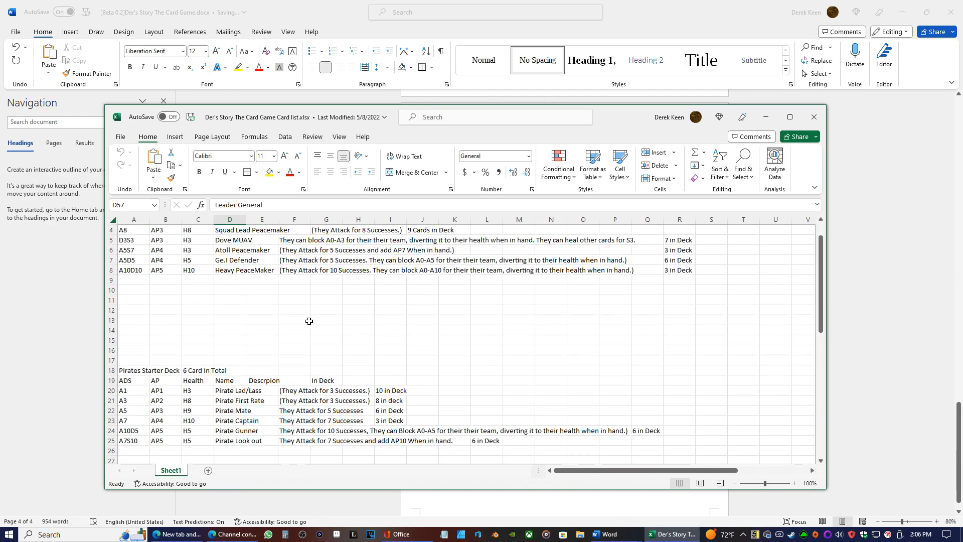
scroll(309, 321, "up", 1)
scroll(301, 321, "down", 1)
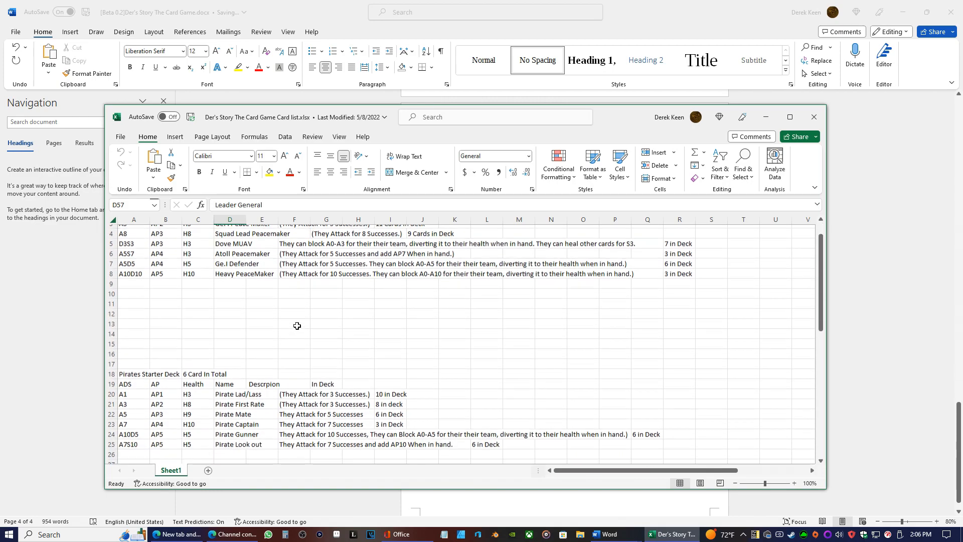
left_click(766, 117)
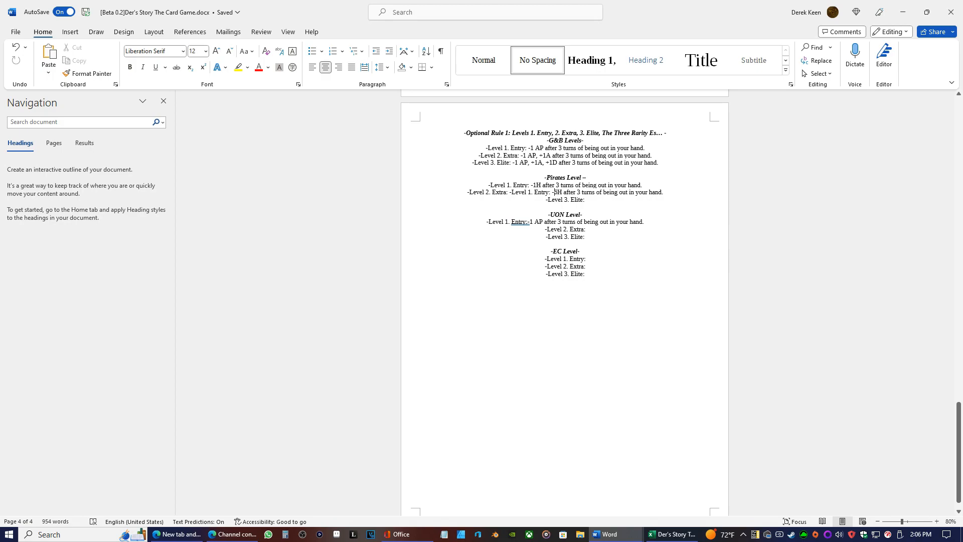
Make the Pirates health effects positive, reading "+1H" for Entry and "+6H" for Extra
key("BackSpace")
type("+")
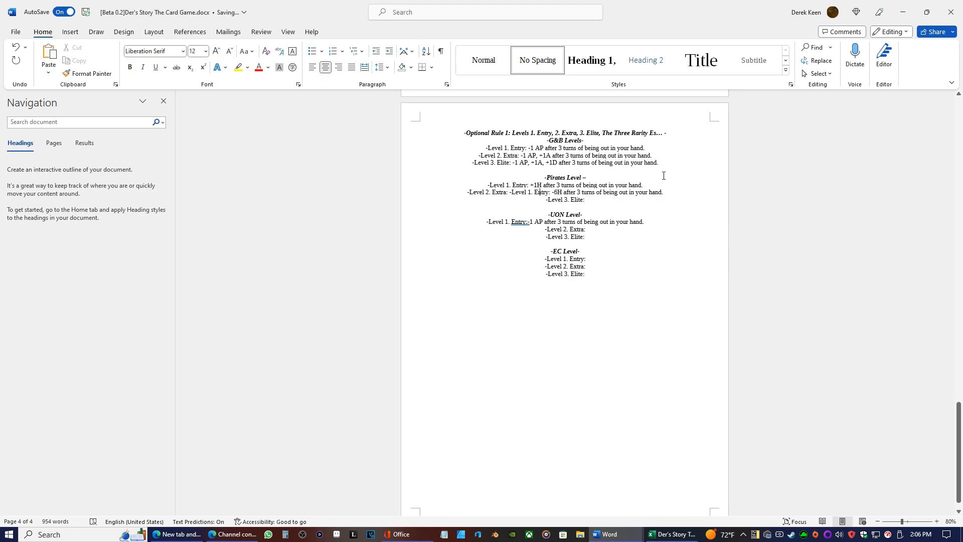
key("BackSpace")
type("+")
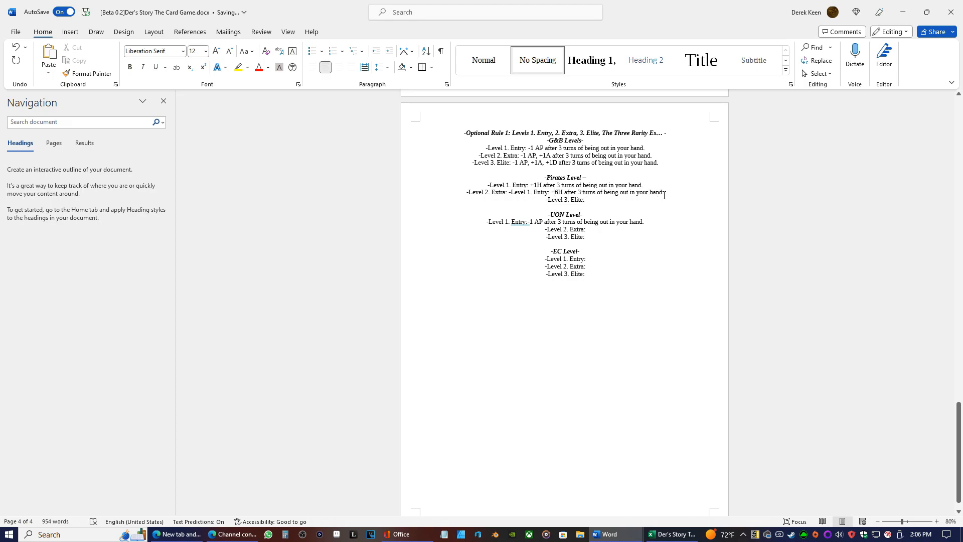
Replace the Pirates Level 2. Extra effect "+6H after 3 turns of being out in your hand" with "Each"
left_click_drag(664, 196, 552, 193)
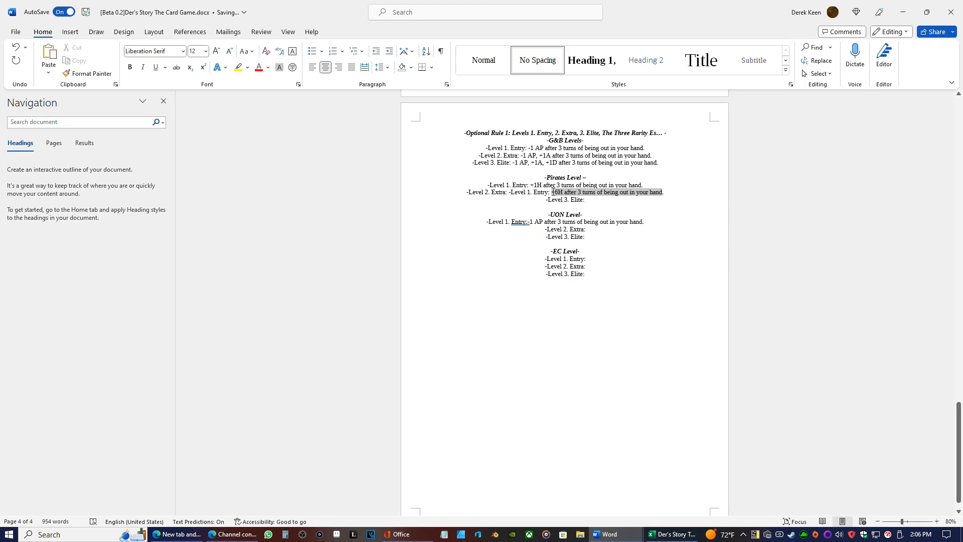
key("Delete")
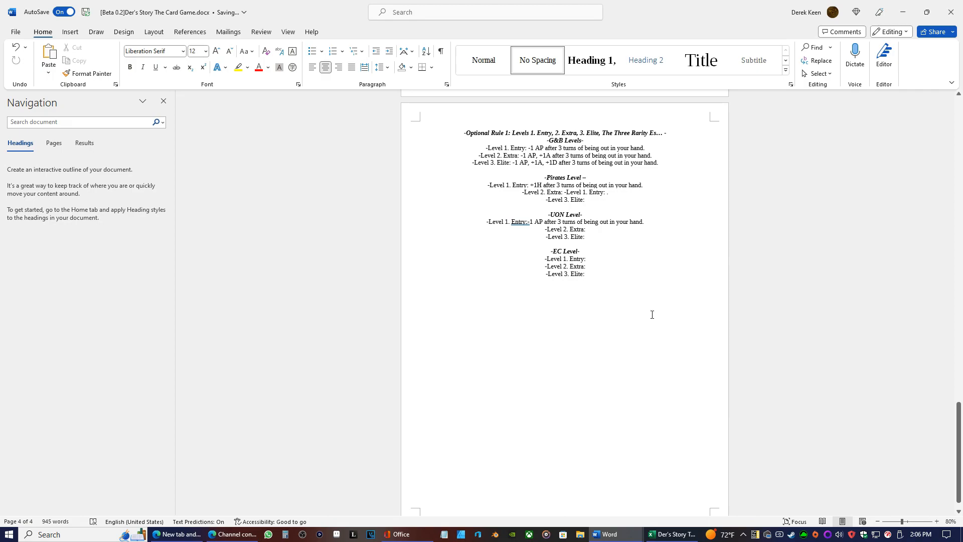
type("Eacjh")
key("BackSpace")
key("BackSpace")
type("h card.")
key("BackSpace")
type("Card dis")
key("BackSpace")
key("BackSpace")
key("BackSpace")
key("BackSpace")
key("BackSpace")
key("BackSpace")
key("BackSpace")
key("BackSpace")
type("op")
key("BackSpace")
key("BackSpace")
key("BackSpace")
Continue the Pirates Level 2. Extra effect with "for each card this card discards"
type("for each card they")
key("BackSpace")
key("BackSpace")
type("is")
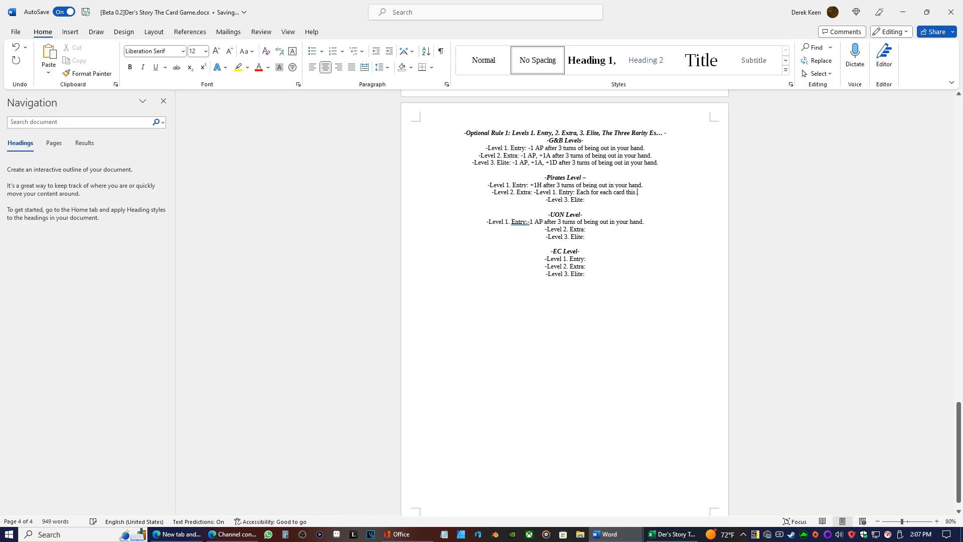
type(" card diis")
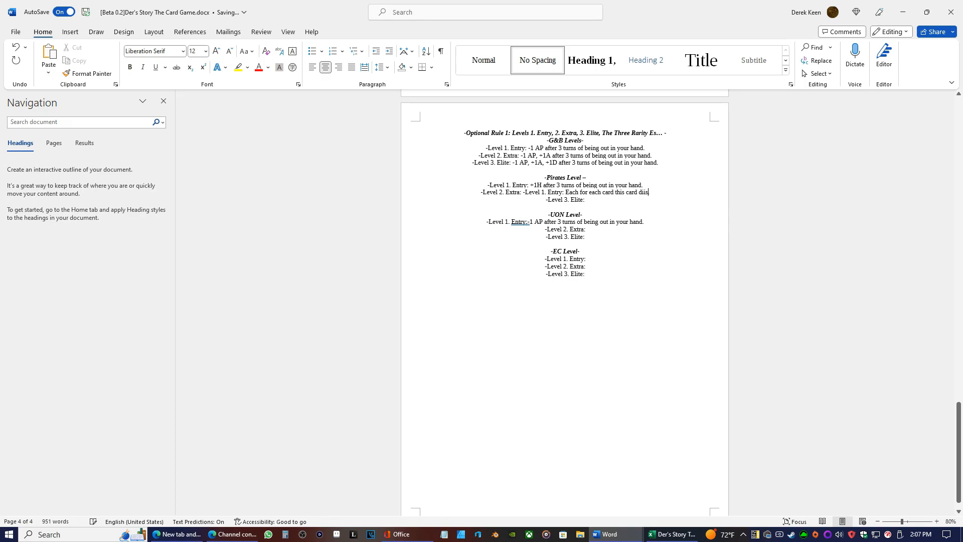
type("cards.")
type(" they gain .")
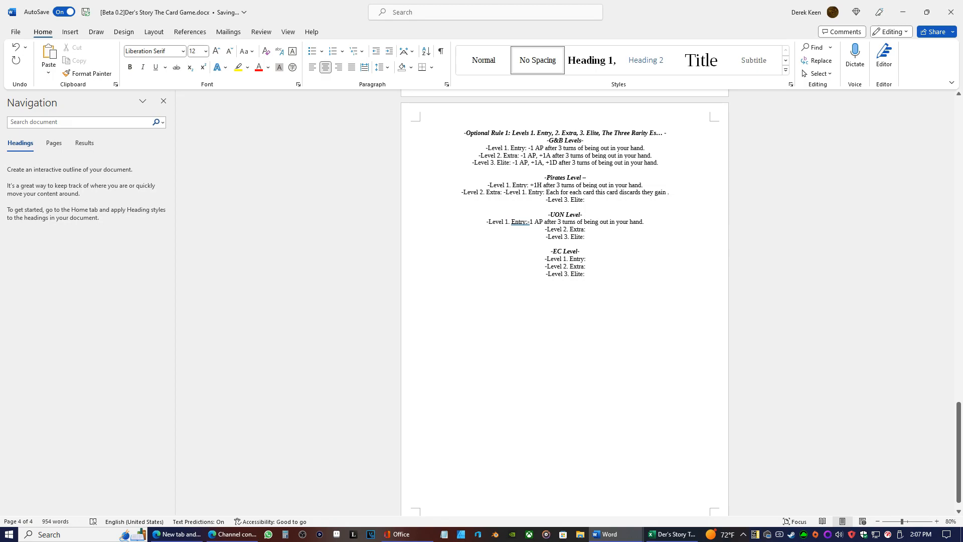
Complete the Pirates Level 2. Extra effect with "they gain +1H"
type("+1")
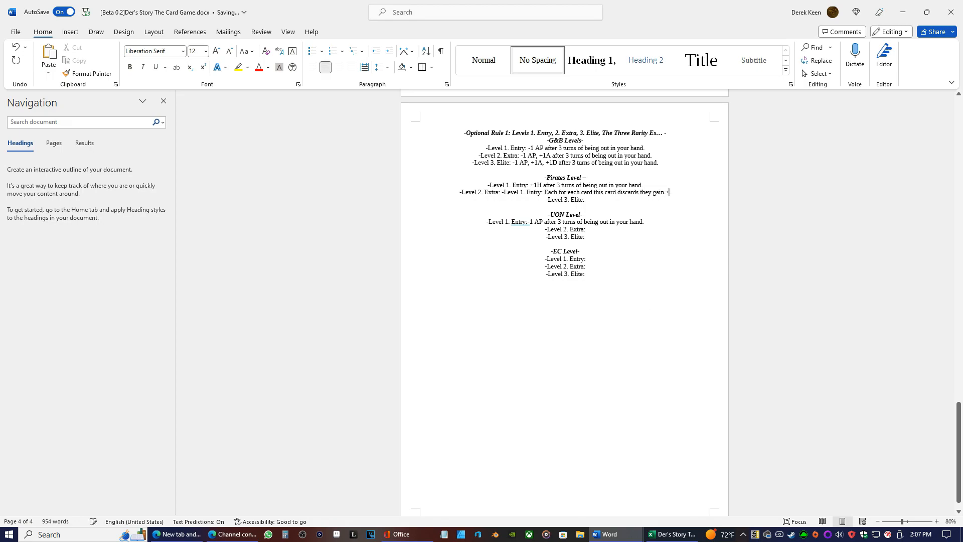
type("H")
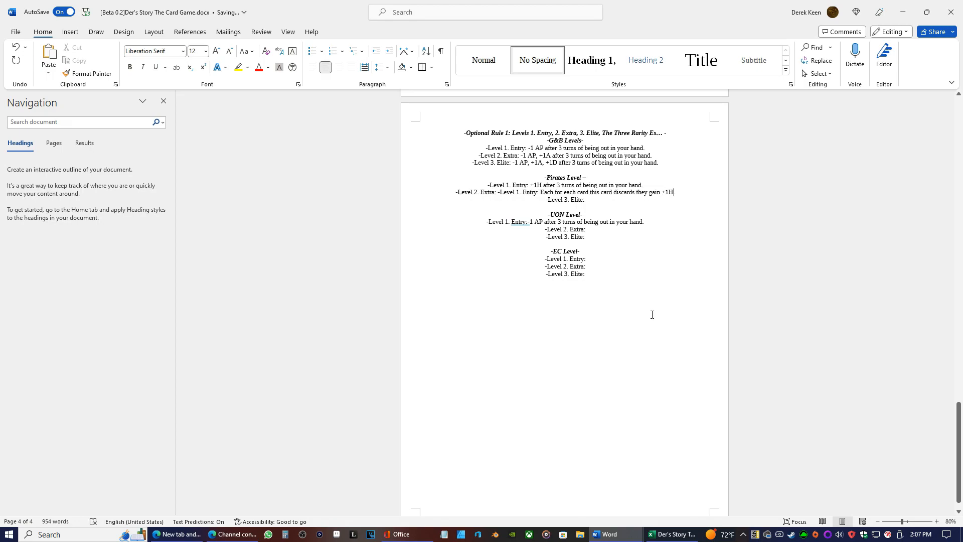
Copy "+1H after 3 turns of being out in your hand." from Pirates Entry into Extra before "Each", and move the "Each" sentence to its own line
key("Left")
key("Left")
key("Left")
key("Left")
key("Left")
key("Left")
key("Left")
key("Left")
key("Left")
key("Left")
key("Left")
key("Left")
key("Left")
key("Left")
key("Left")
key("Left")
key("Left")
key("Left")
key("Left")
key("Left")
left_click_drag(648, 185, 532, 187)
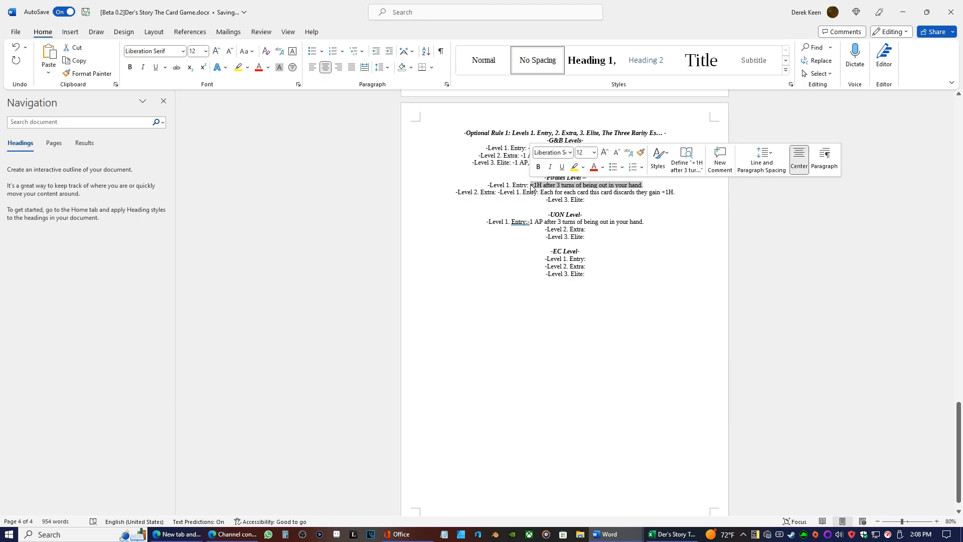
right_click(532, 188)
left_click(549, 239)
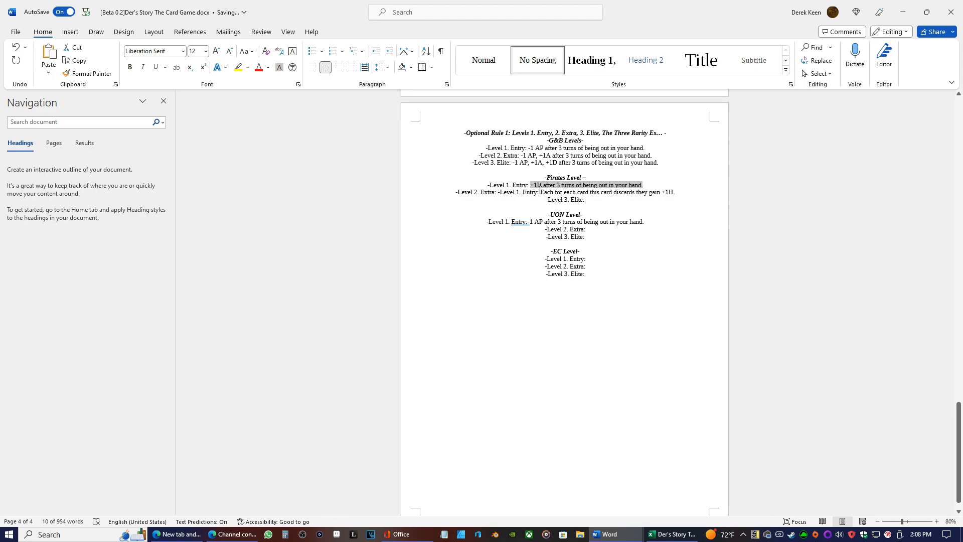
left_click(540, 191)
right_click(540, 191)
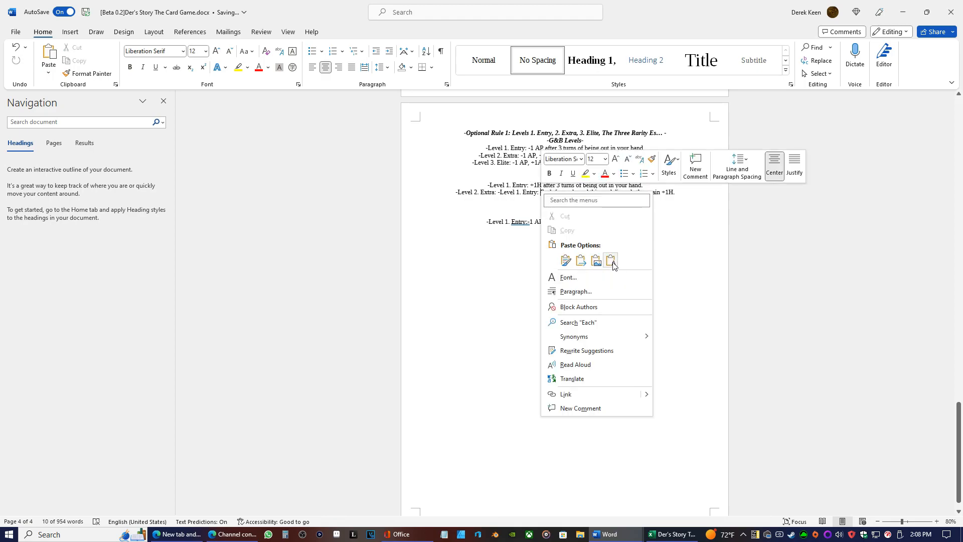
left_click(611, 260)
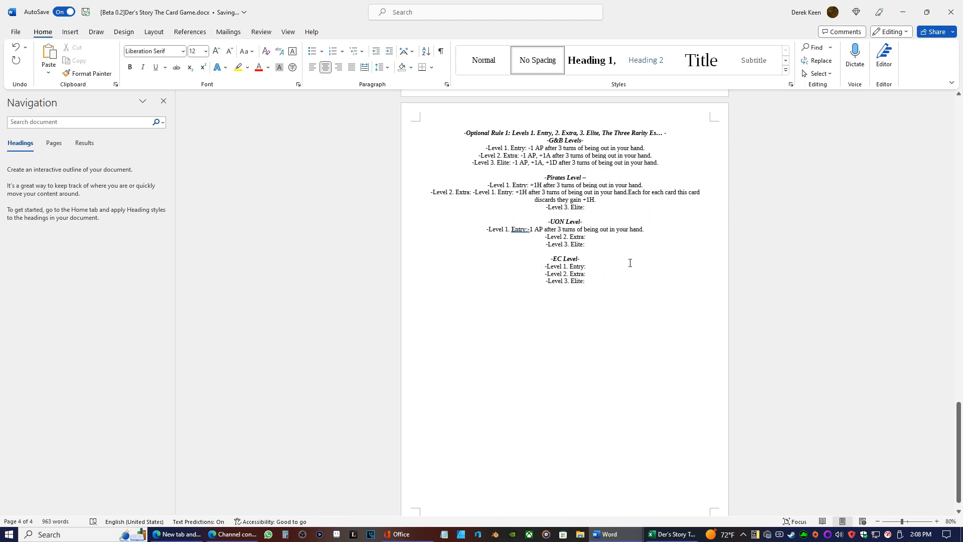
key("Return")
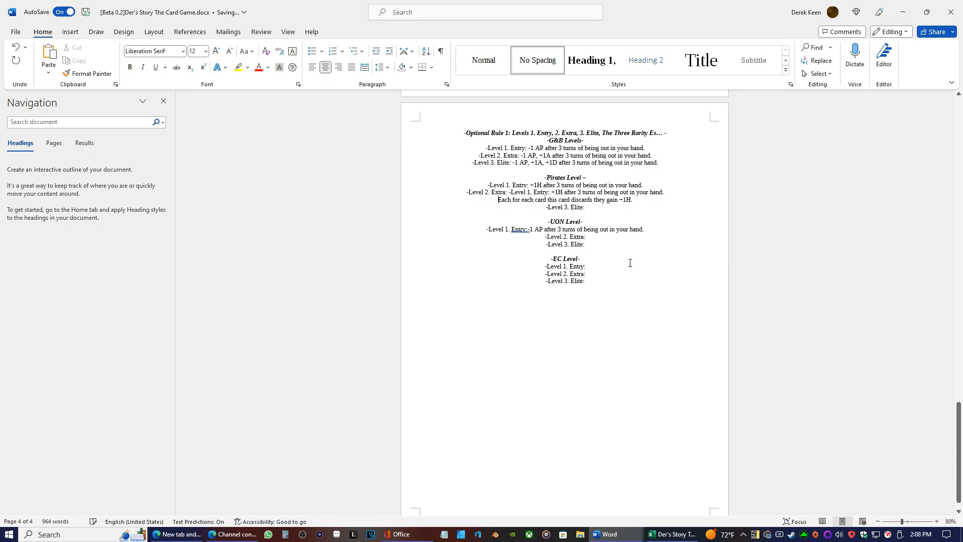
Copy the two-line Pirates Level 2. Extra effect, starting at "+1H", as unformatted text into Pirates Level 3. Elite
key("Down")
key("Right")
left_click_drag(634, 199, 551, 191)
right_click(563, 193)
left_click(588, 248)
left_click(597, 208)
right_click(597, 208)
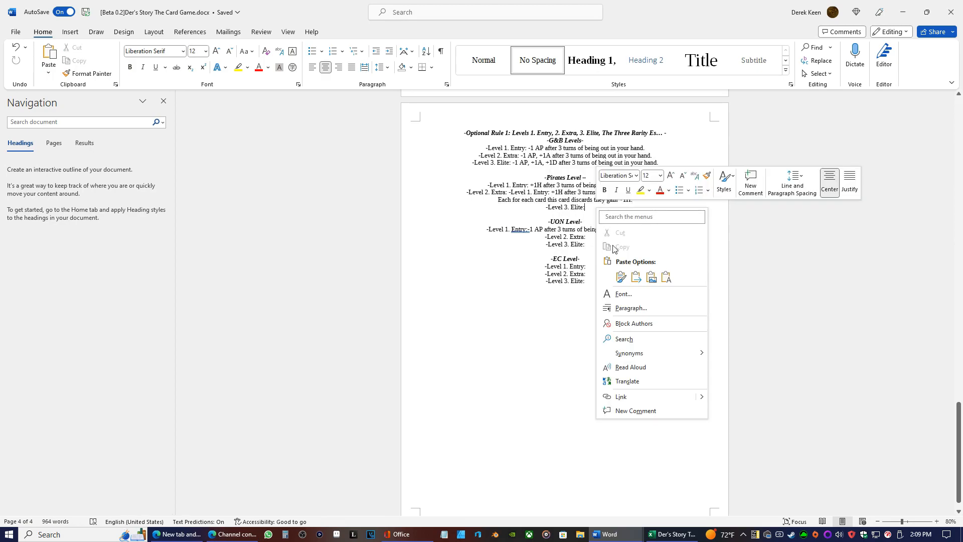
left_click(667, 277)
left_click(528, 206)
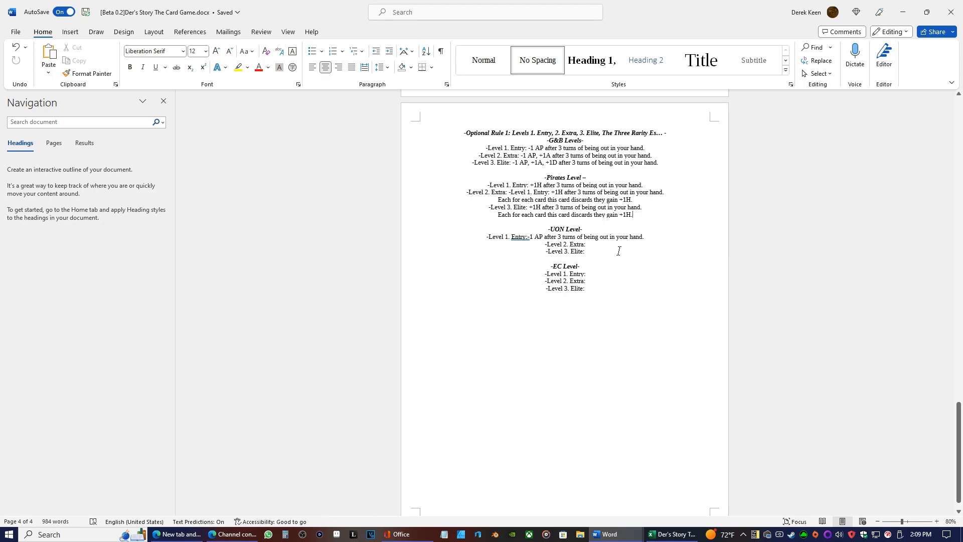
Add a second "Each for each card this card discards they gain +1H." line below the Pirates Level 3. Elite effect
key("Return")
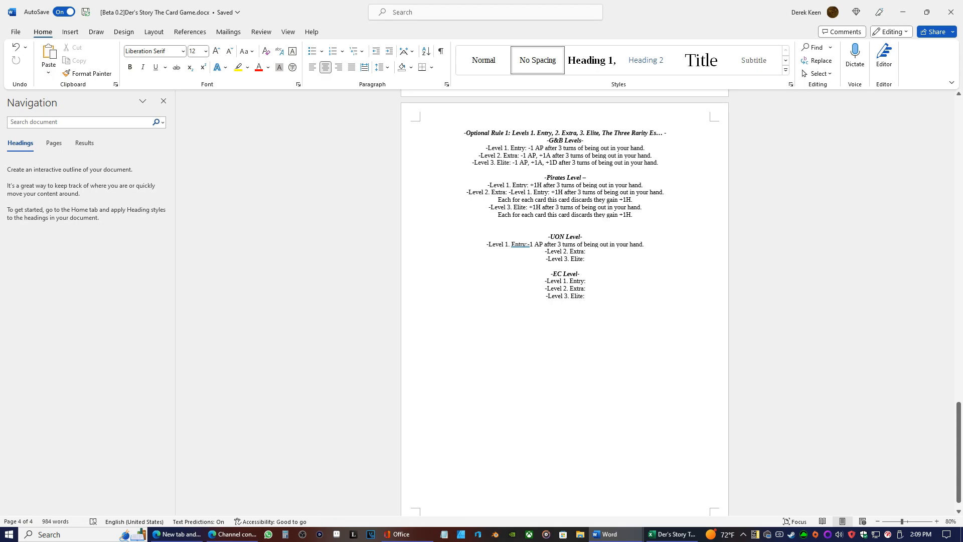
type("For")
left_click_drag(635, 215, 499, 215)
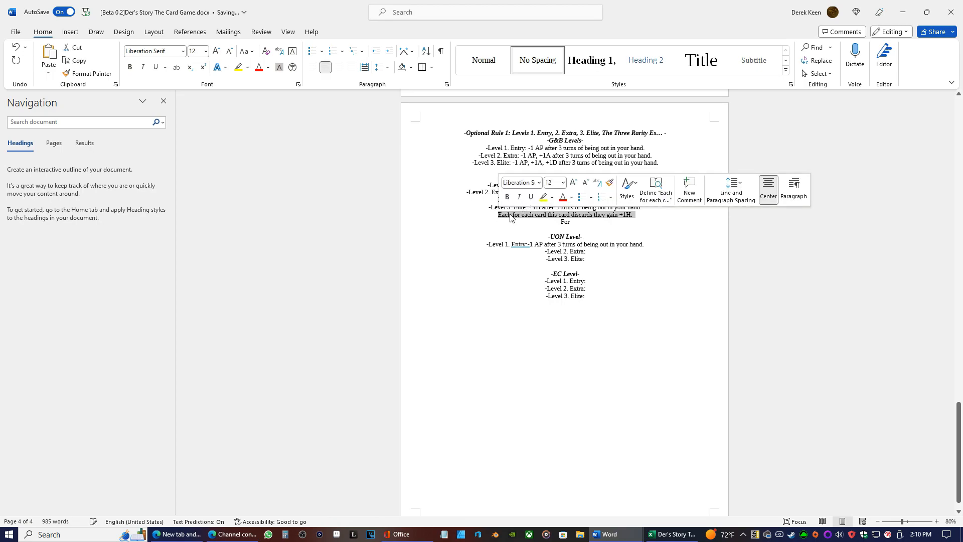
right_click(510, 216)
left_click(540, 264)
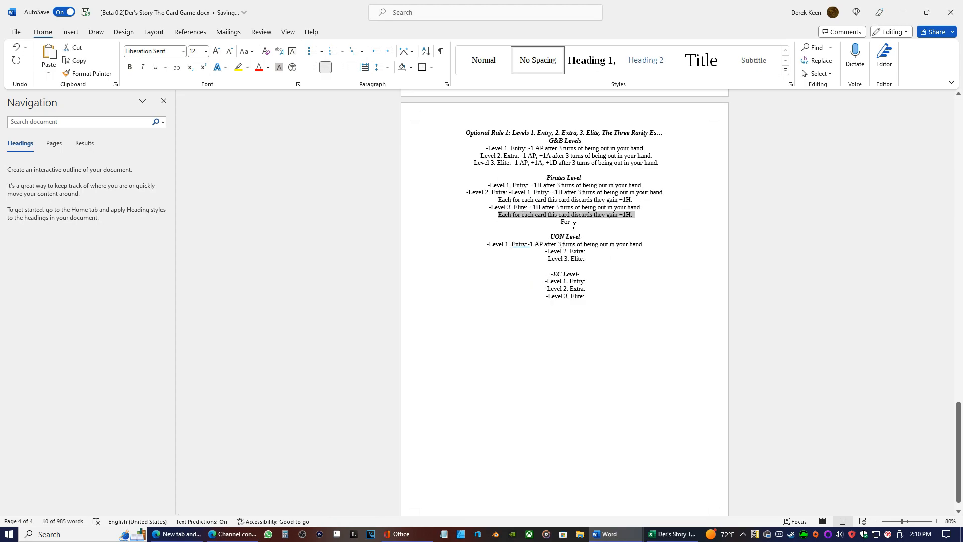
left_click(574, 222)
right_click(573, 220)
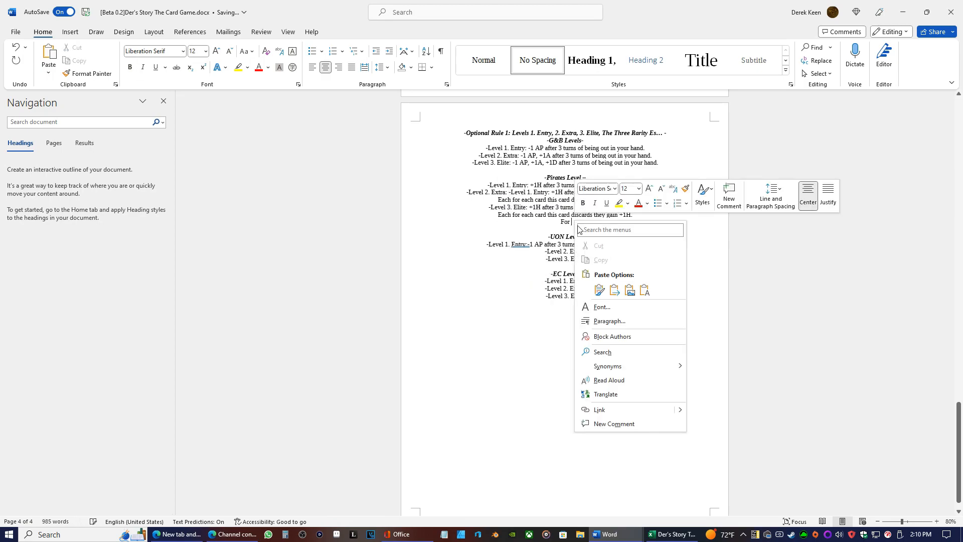
left_click(643, 287)
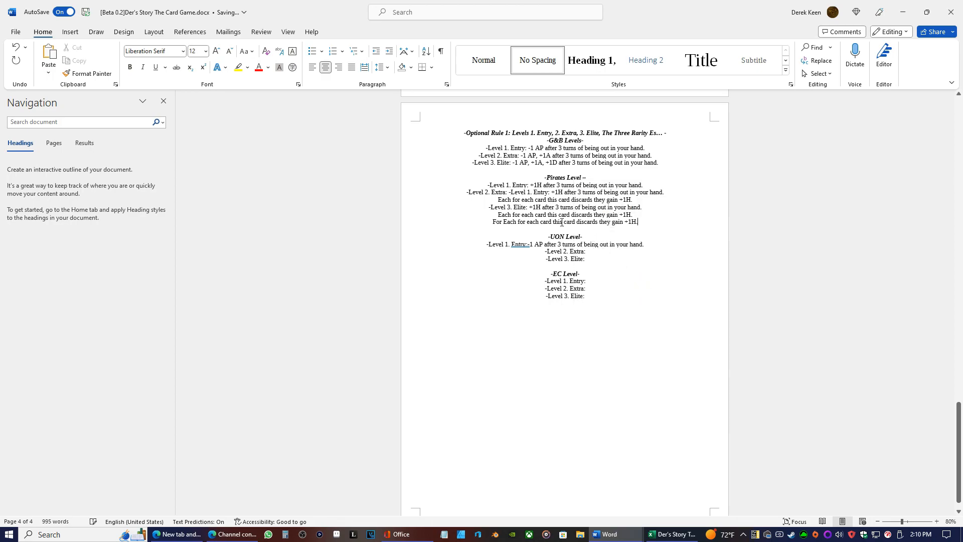
left_click(503, 219)
key("BackSpace")
key("BackSpace")
key("BackSpace")
key("BackSpace")
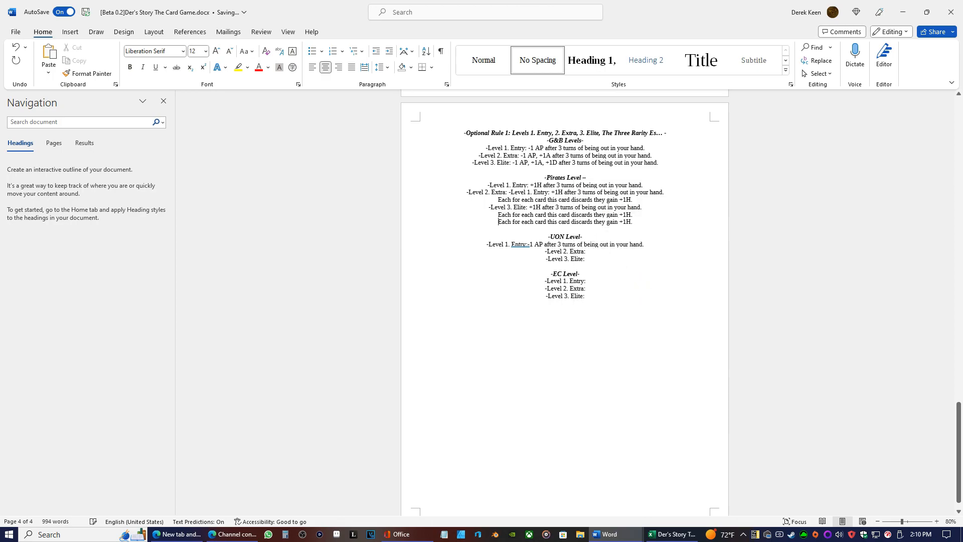
Replace "gain +1H" in the last Pirates Elite line with "get their AP back so"
left_click(632, 223)
key("BackSpace")
key("BackSpace")
key("BackSpace")
key("BackSpace")
key("BackSpace")
key("BackSpace")
key("BackSpace")
key("BackSpace")
key("BackSpace")
key("BackSpace")
key("BackSpace")
key("BackSpace")
type("get t")
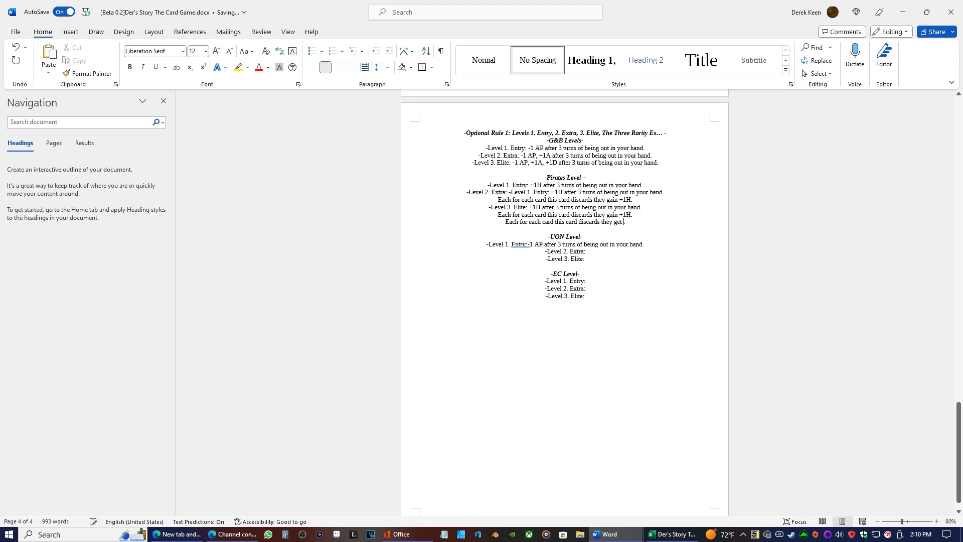
type("their A")
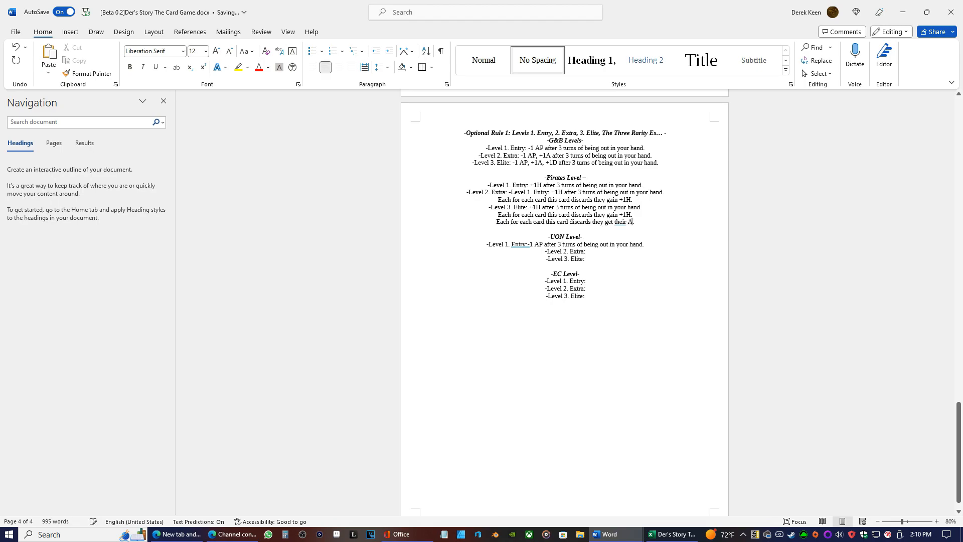
type("P ba")
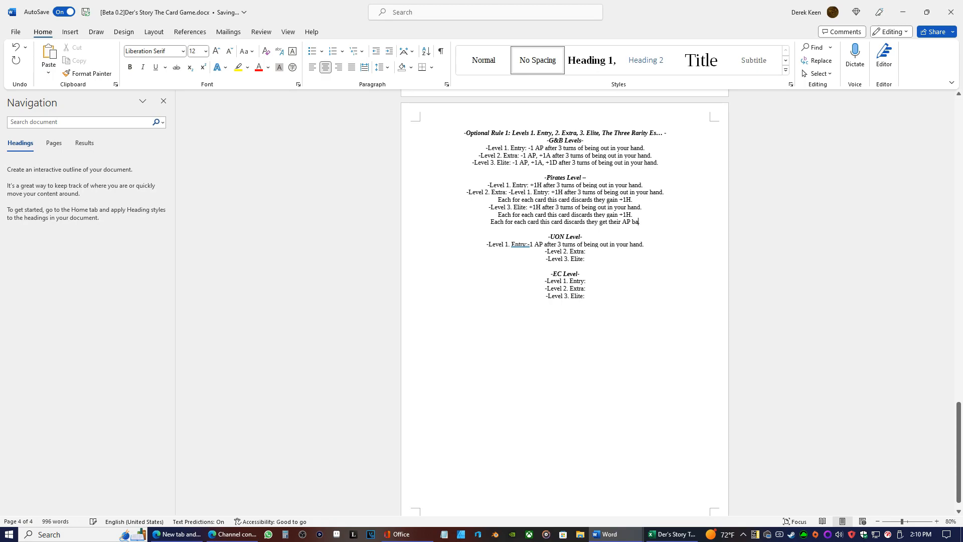
type("ck so t")
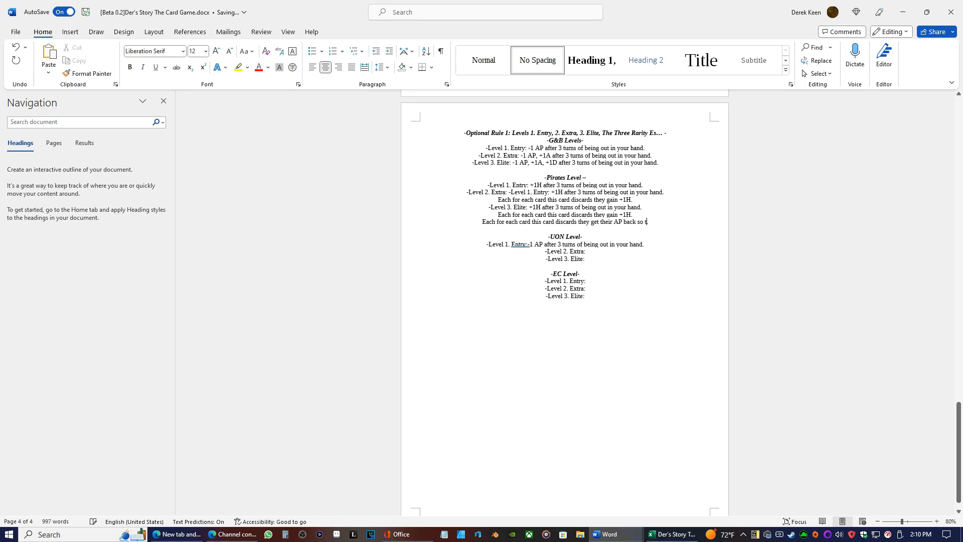
Insert "all" before "their AP" in the last Pirates Elite line and finish the sentence with "they go again"
left_click(623, 222)
left_click(600, 222)
type("all")
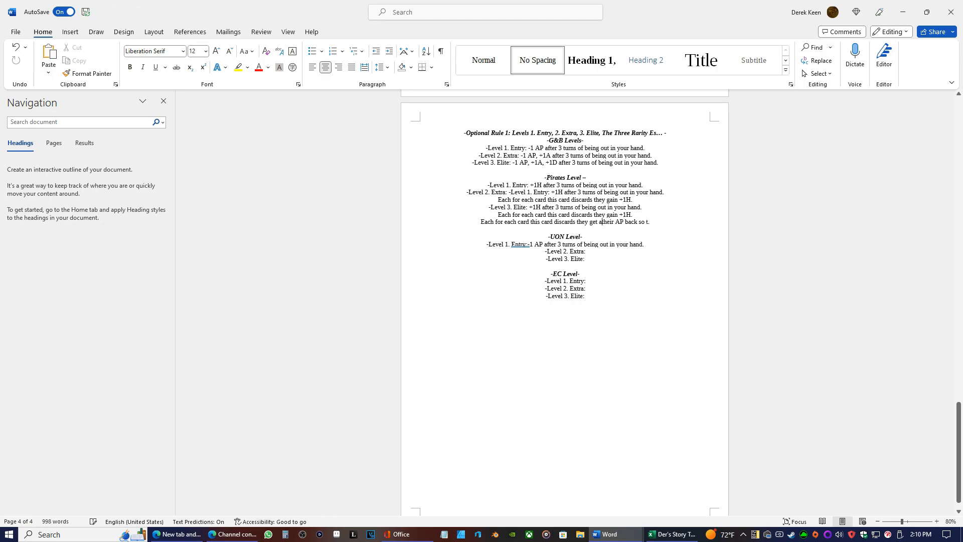
key("Right")
key("Right")
key("Right")
key("Right")
key("Right")
key("Right")
key("Right")
key("Right")
key("Right")
key("Right")
key("Left")
key("Left")
type("he")
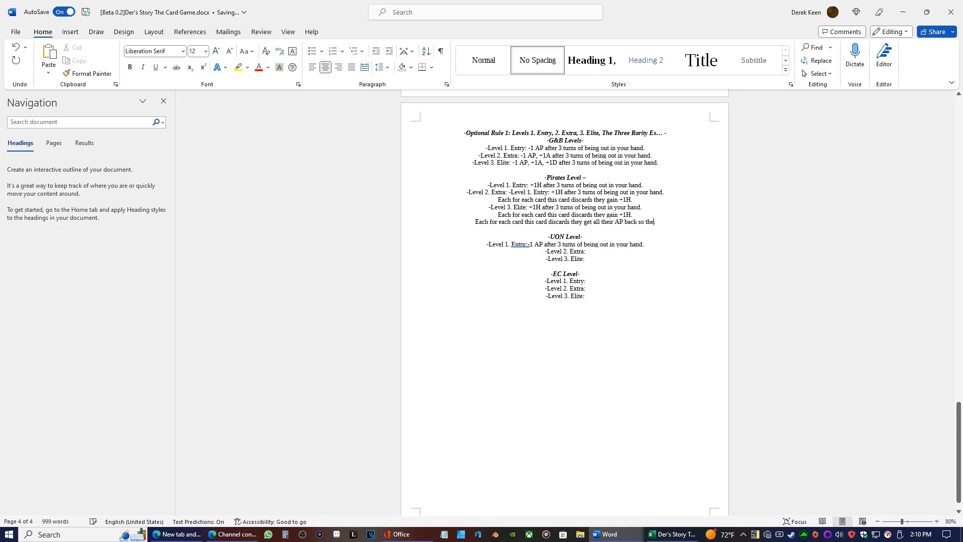
type("y go a")
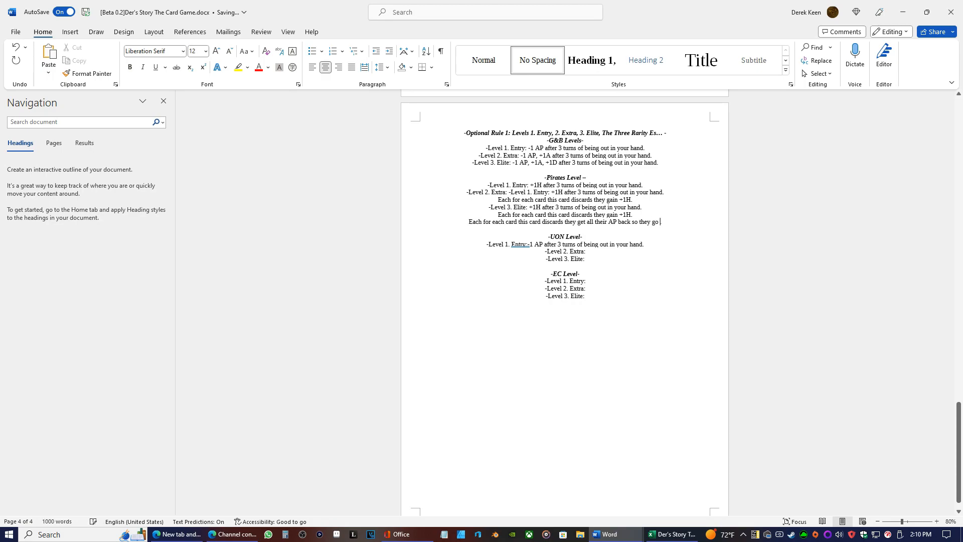
type("gain")
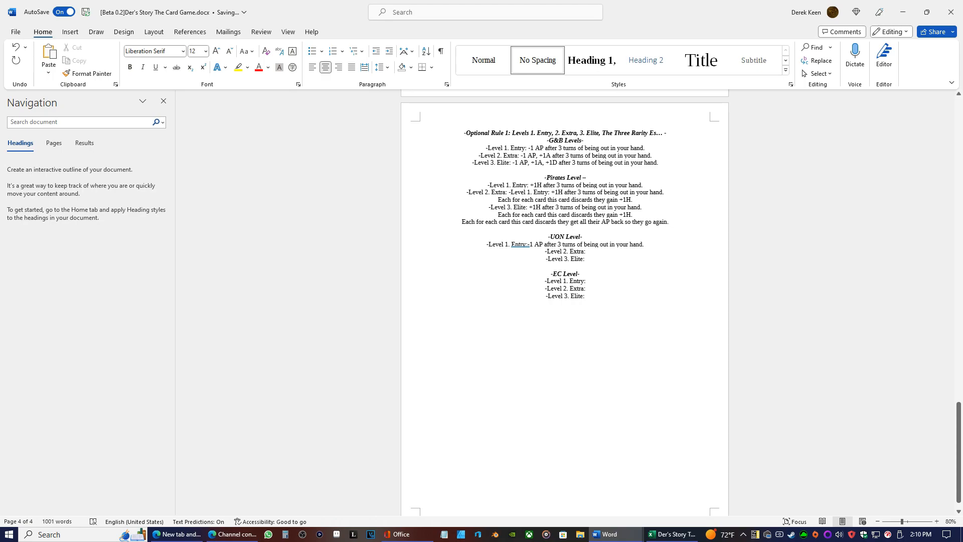
type(".")
Change the start of the UON Level 1. Entry effect to "+1A"
key("BackSpace")
key("BackSpace")
type("+")
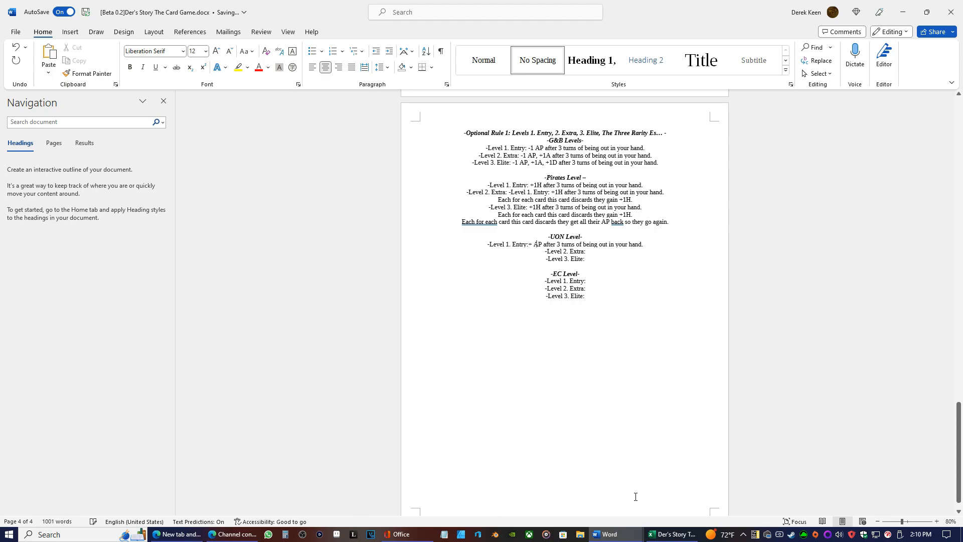
key("Delete")
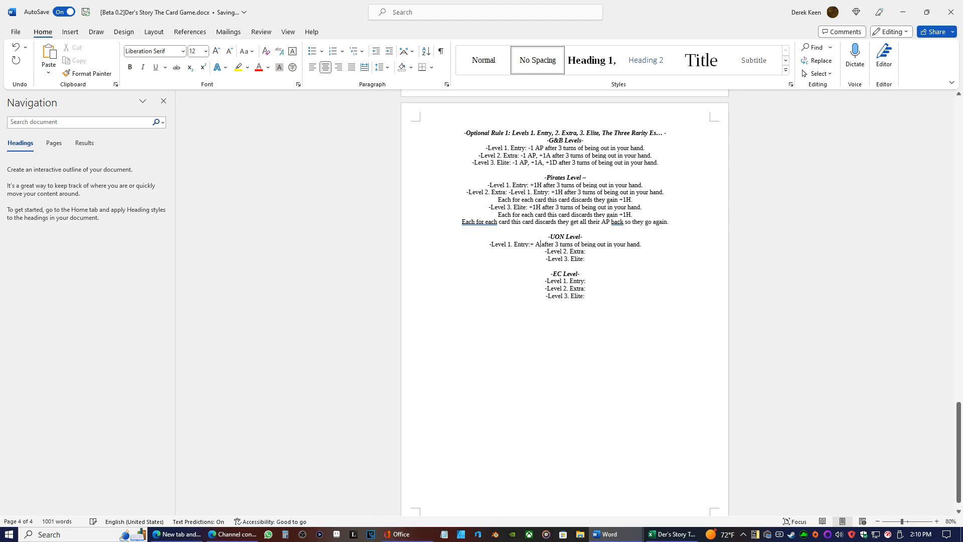
key("BackSpace")
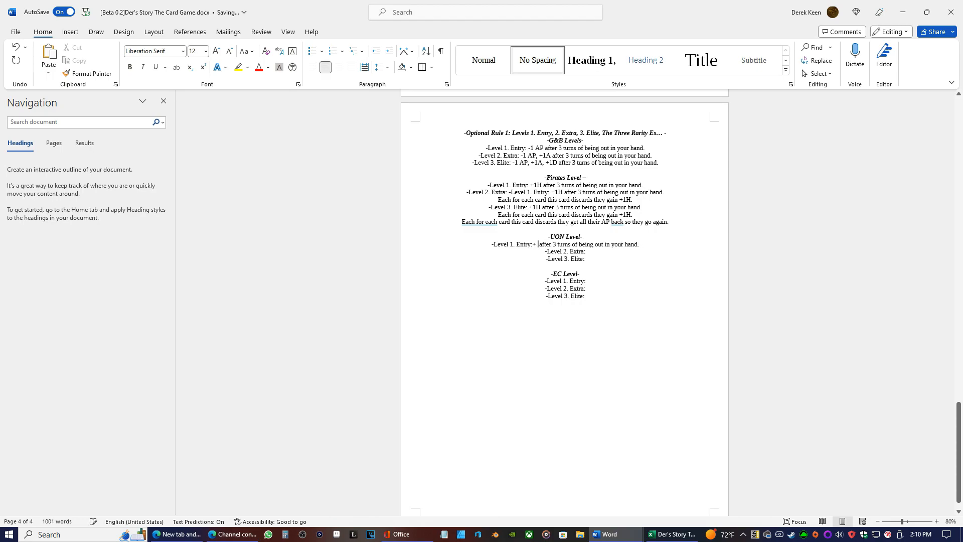
key("BackSpace")
type("A")
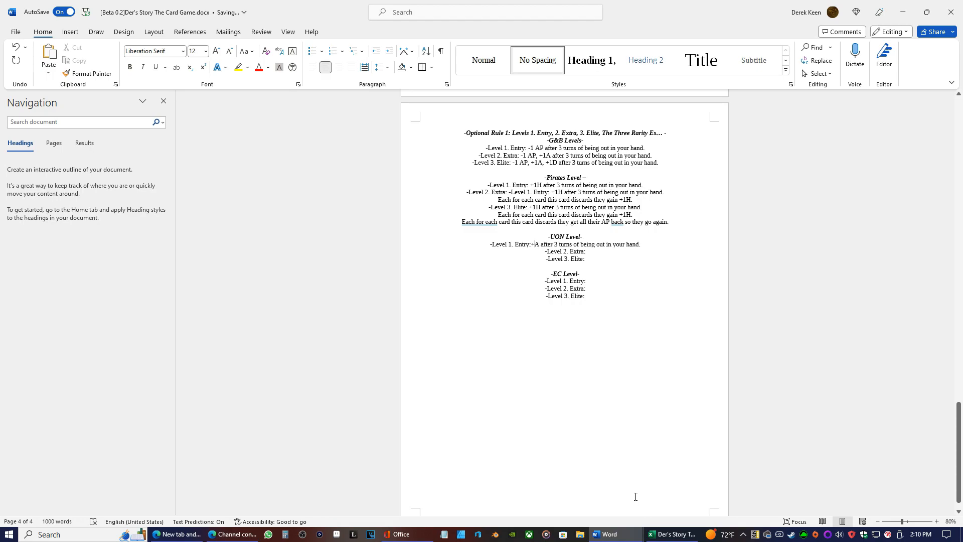
type("1")
Copy the G&B Level 1. Entry effect "-1 AP after 3 turns of being out in your hand." into EC Level 1. Entry
left_click(585, 251)
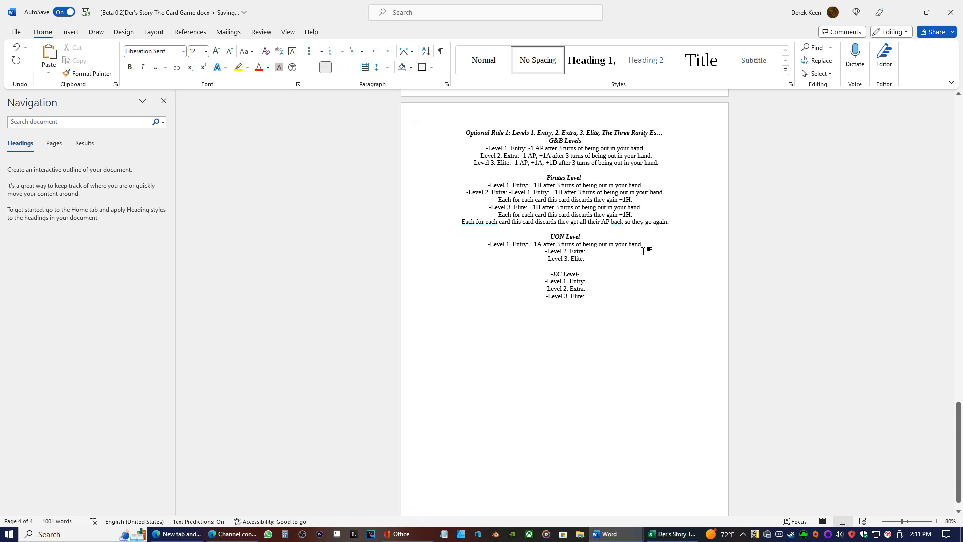
left_click(593, 281)
left_click_drag(645, 147, 530, 150)
right_click(530, 151)
left_click(561, 203)
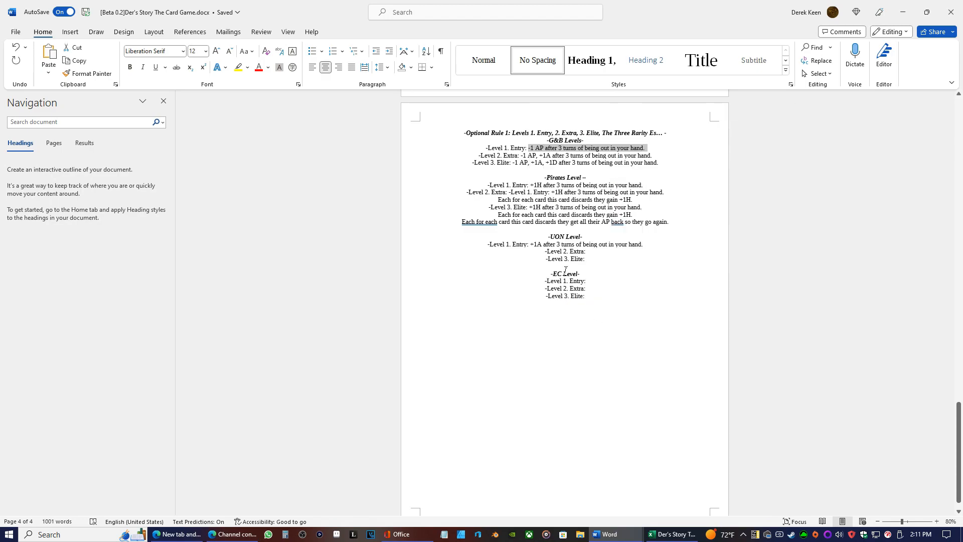
left_click(587, 283)
right_click(587, 283)
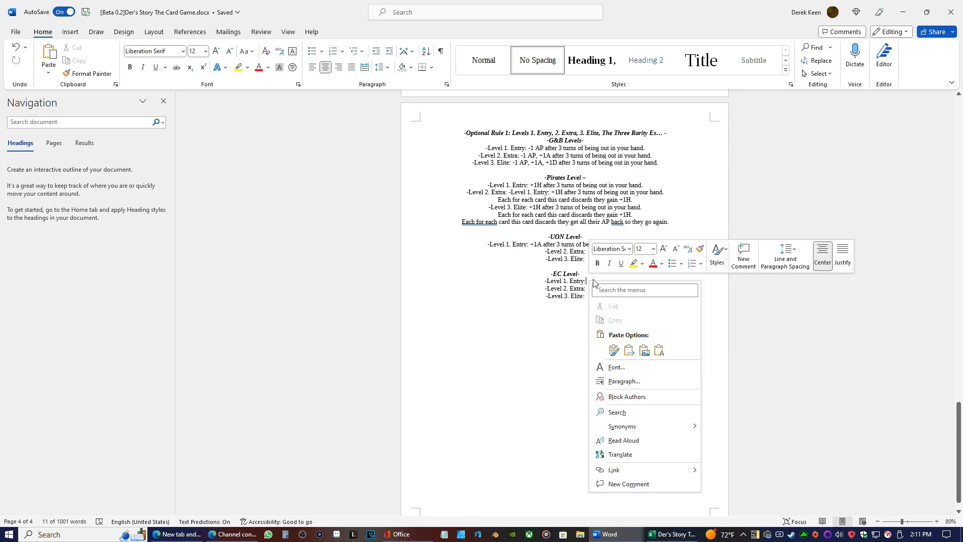
left_click(662, 346)
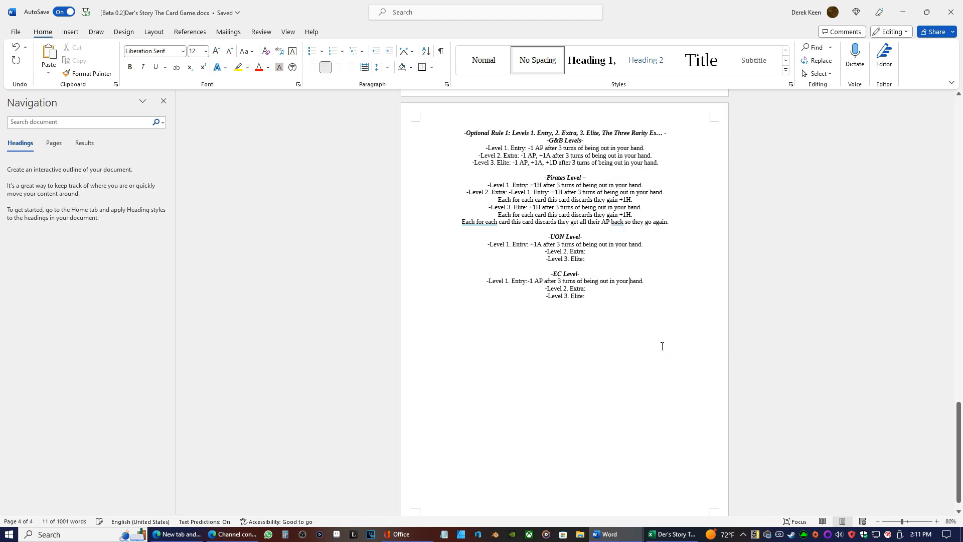
left_click(529, 281)
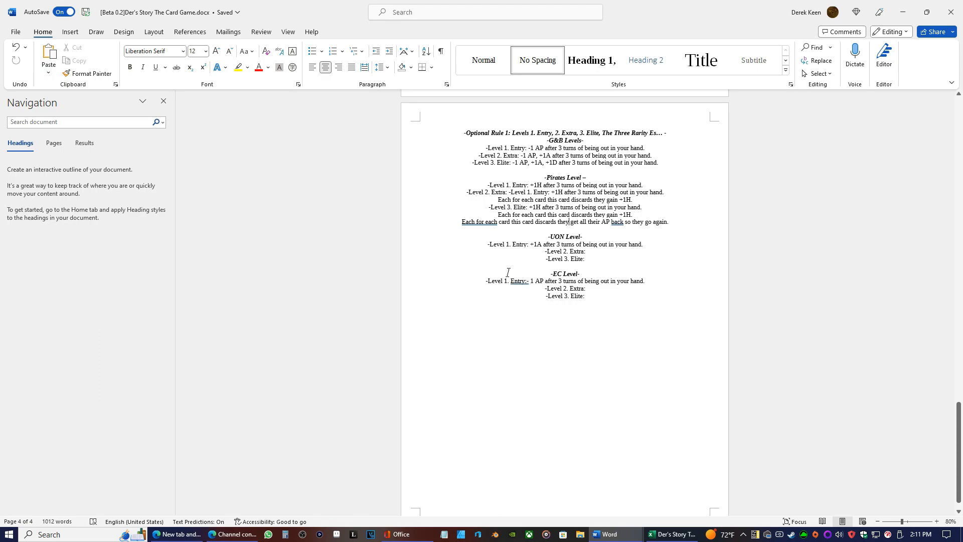
Replace "they" with "you" before "get all their AP" in the last Pirates Elite line
key("BackSpace")
key("BackSpace")
key("BackSpace")
key("BackSpace")
key("BackSpace")
type("you")
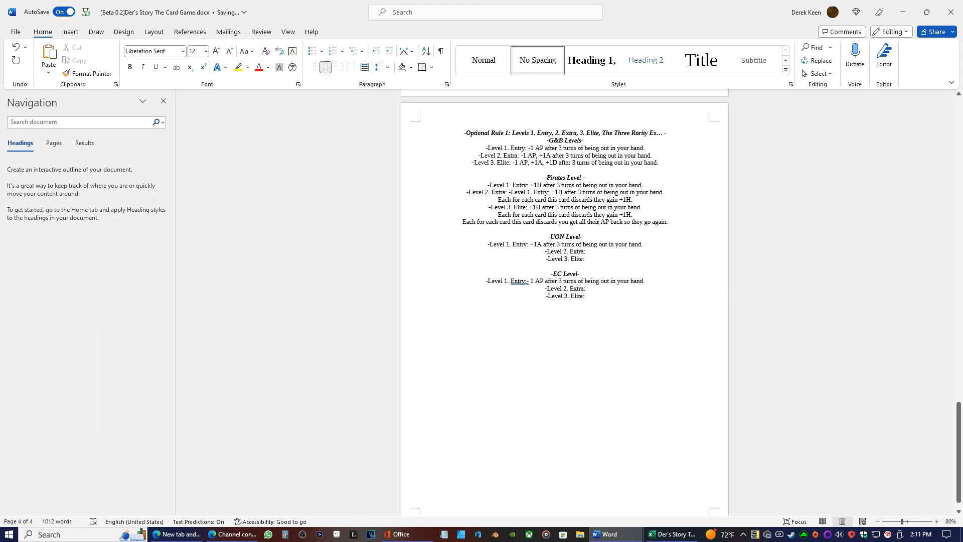
Reword the last Pirates Elite line so that it ends with "they get to go again" after "discards"
key("BackSpace")
key("BackSpace")
key("BackSpace")
key("BackSpace")
key("BackSpace")
key("BackSpace")
key("BackSpace")
key("BackSpace")
key("BackSpace")
key("BackSpace")
key("BackSpace")
key("BackSpace")
key("BackSpace")
key("BackSpace")
key("BackSpace")
key("BackSpace")
key("BackSpace")
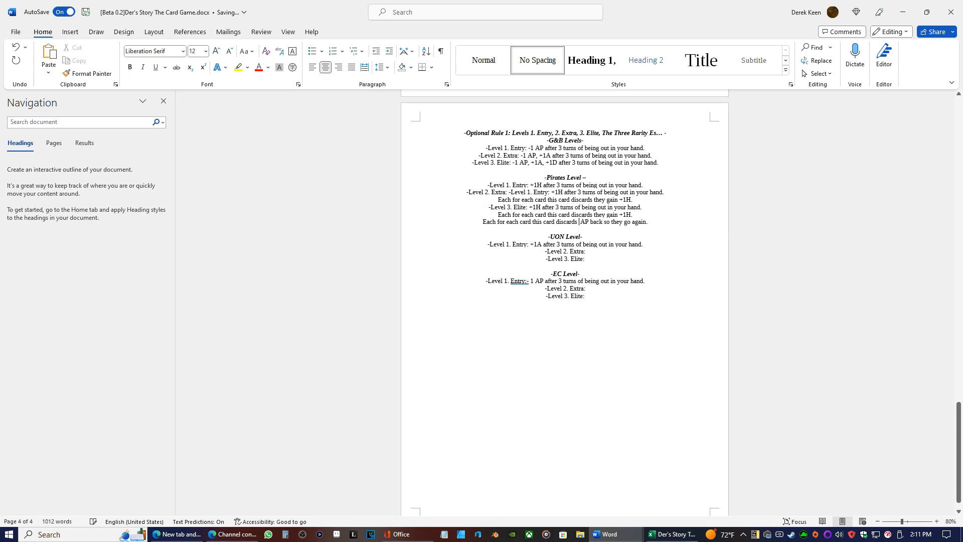
type("they get")
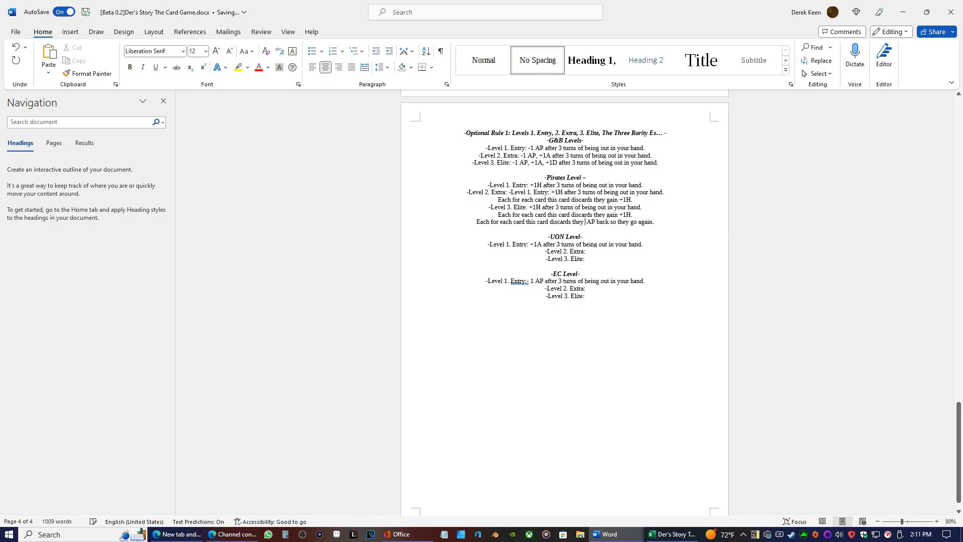
type(" to")
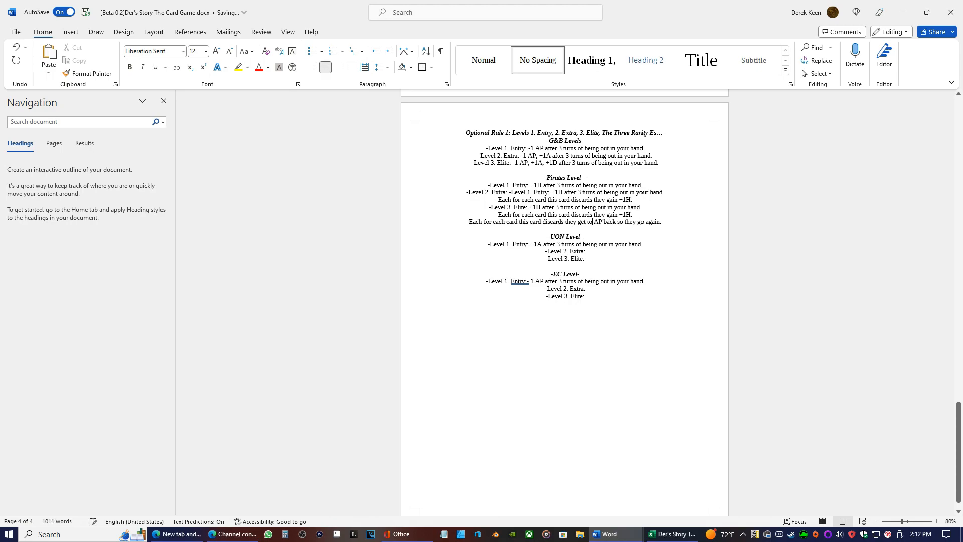
type(" go again")
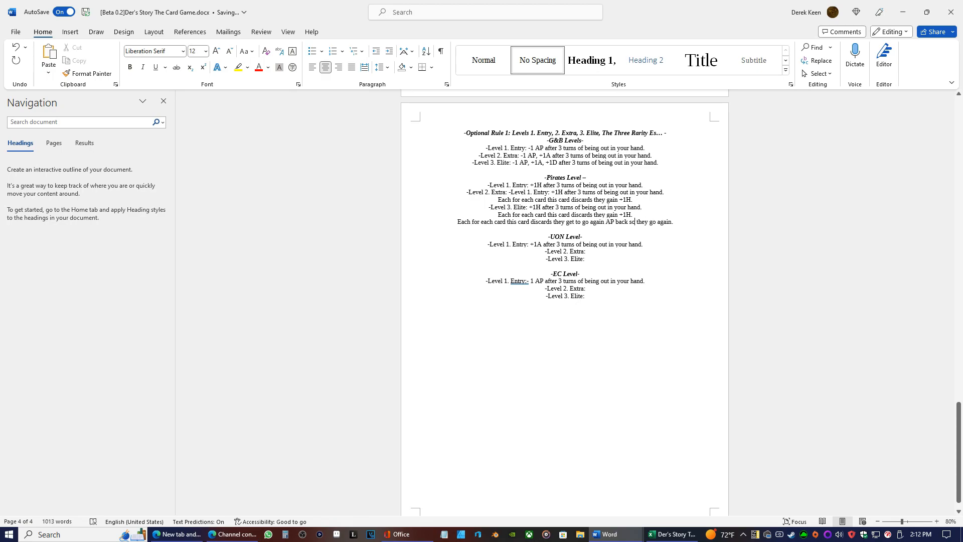
key("BackSpace")
key("BackSpace")
key("BackSpace")
key("BackSpace")
key("BackSpace")
key("BackSpace")
key("BackSpace")
key("BackSpace")
key("BackSpace")
key("BackSpace")
key("BackSpace")
key("BackSpace")
key("BackSpace")
key("BackSpace")
key("BackSpace")
key("BackSpace")
key("BackSpace")
key("BackSpace")
key("BackSpace")
key("BackSpace")
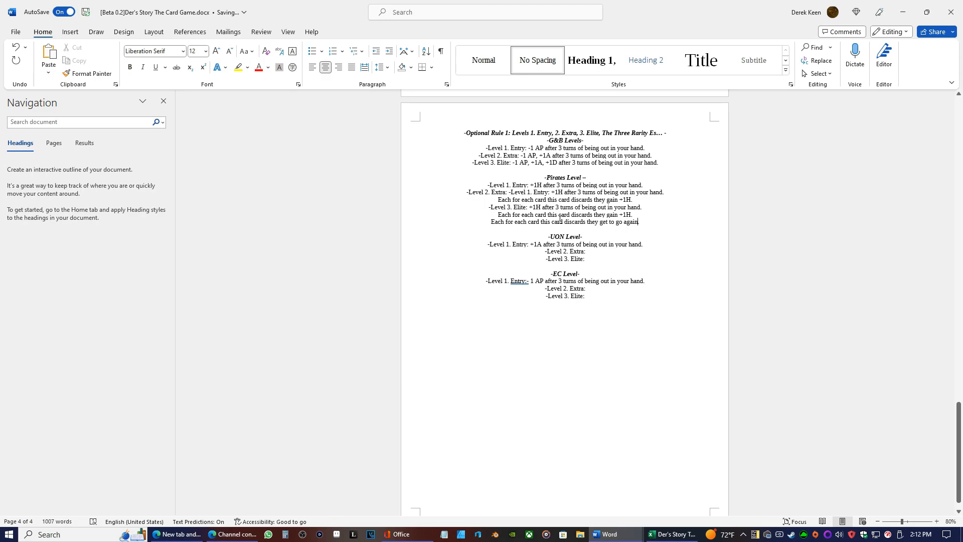
Extend the end of the last Pirates Elite line with "to that turn"
type("o")
type(" that turn.")
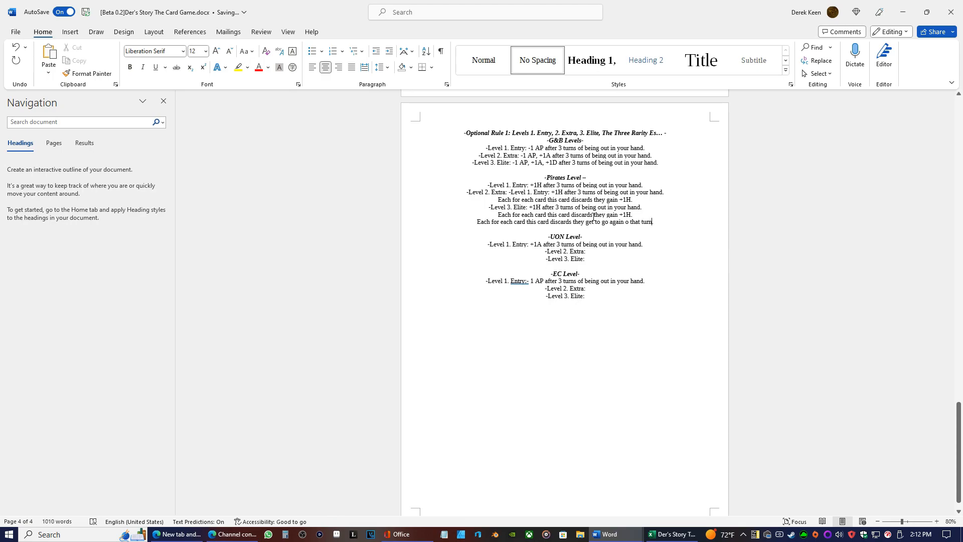
left_click(626, 222)
type("t")
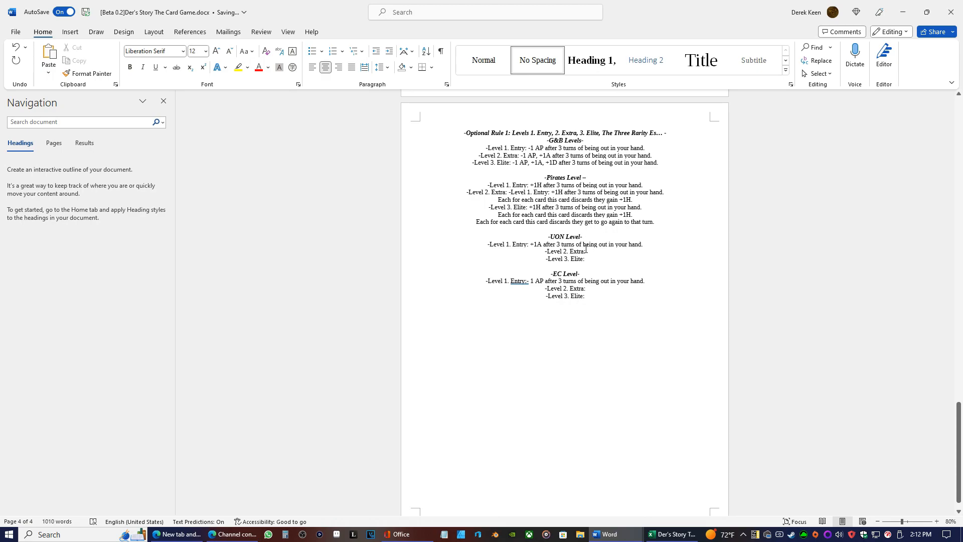
Switch to the card list workbook in Excel, review the Pirates, UON and EC starter decks, and return to the rules document
left_click(675, 535)
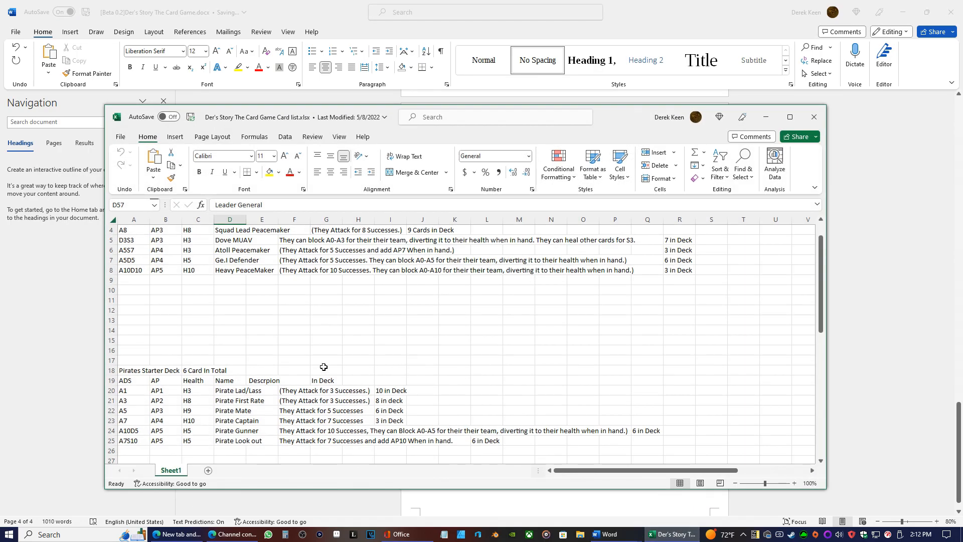
scroll(326, 346, "down", 10)
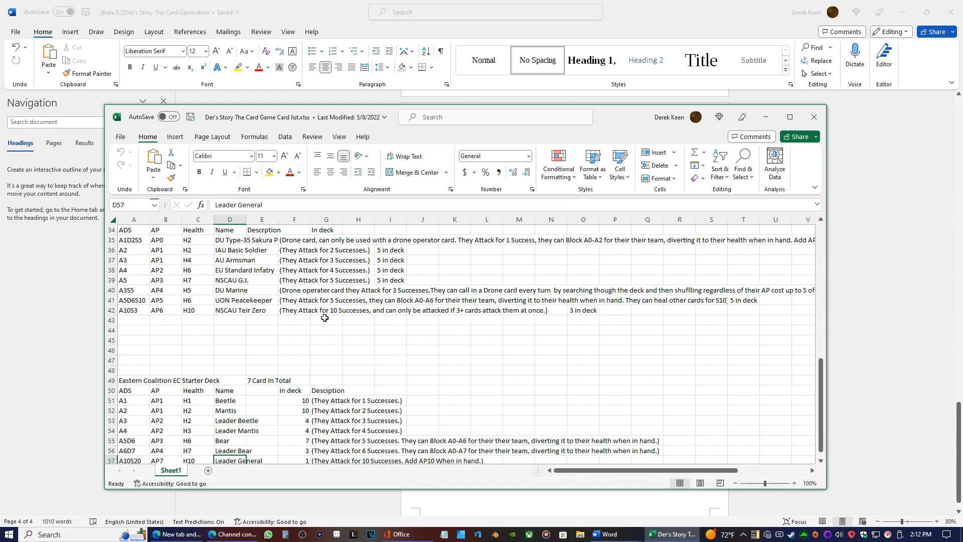
scroll(323, 319, "down", 2)
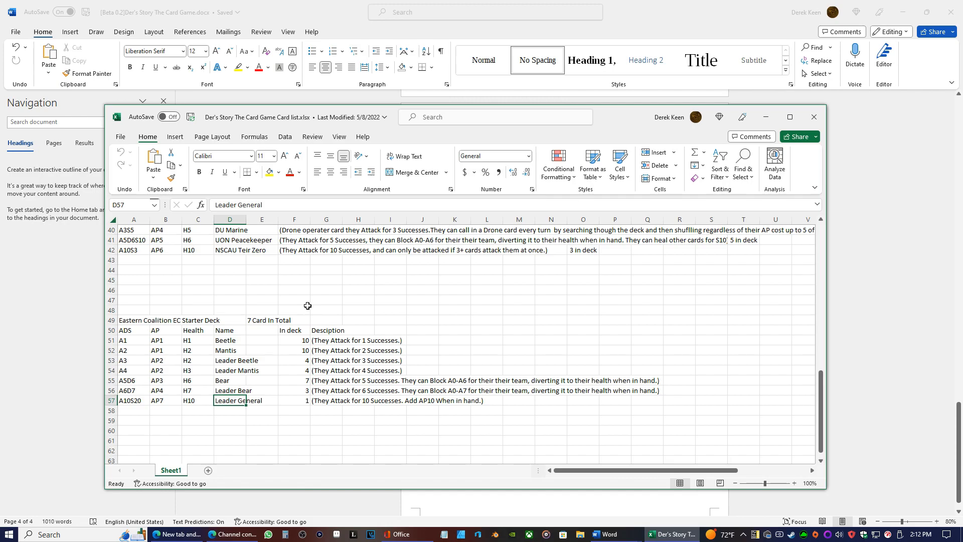
scroll(308, 305, "up", 6)
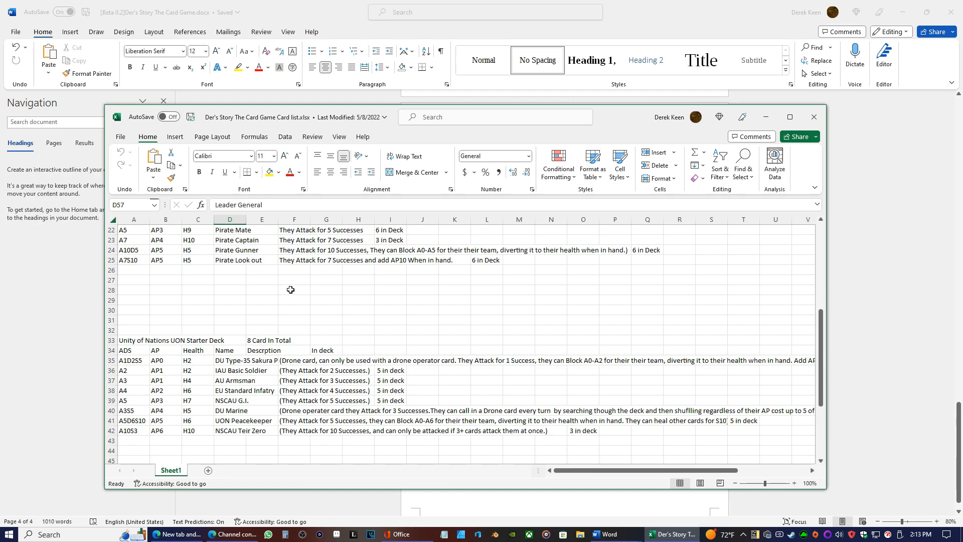
left_click(765, 117)
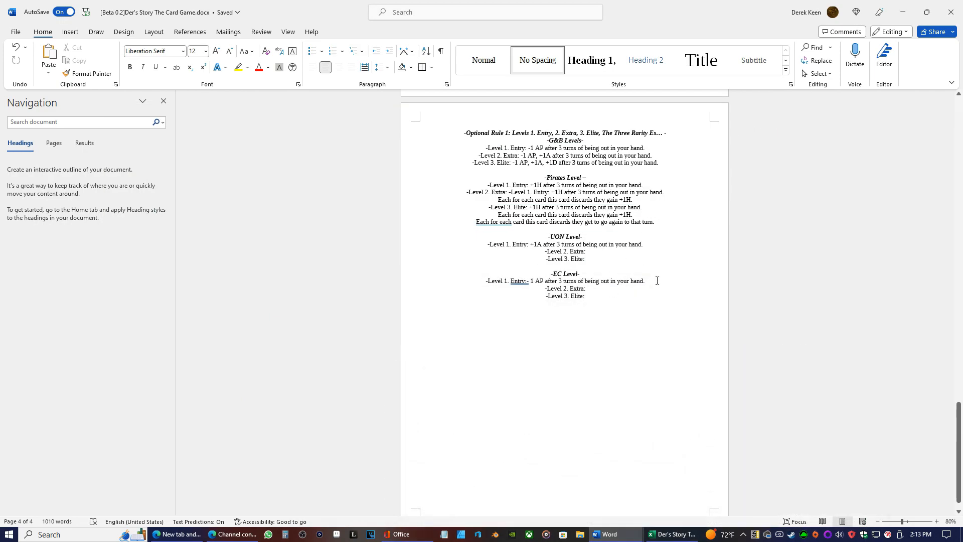
Change the start of the EC Level 1. Entry effect to "+1 A"
left_click_drag(651, 283, 532, 281)
left_click(532, 280)
key("BackSpace")
key("BackSpace")
type("+")
key("BackSpace")
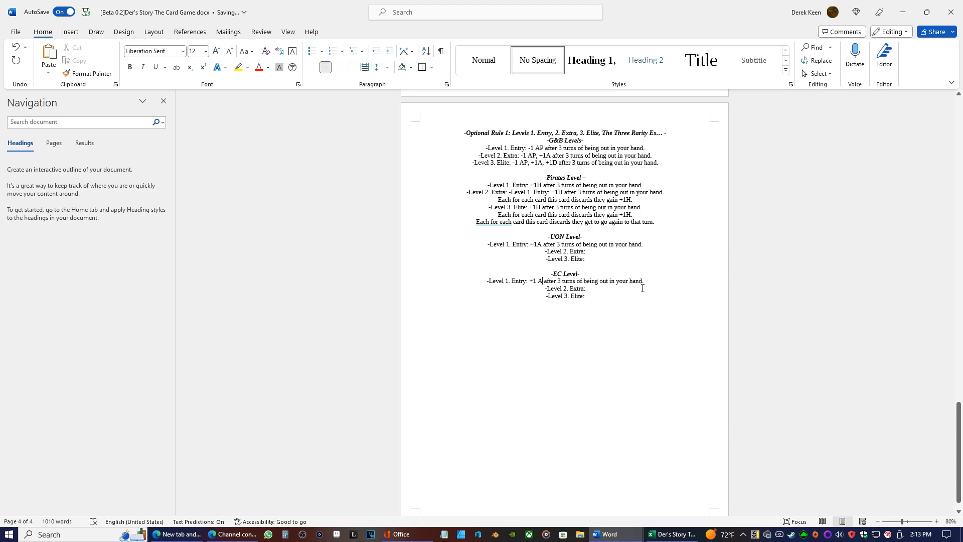
Copy the EC Level 1. Entry effect into EC Level 2. Extra as plain text and change its value to "+2 A"
left_click_drag(644, 281, 530, 280)
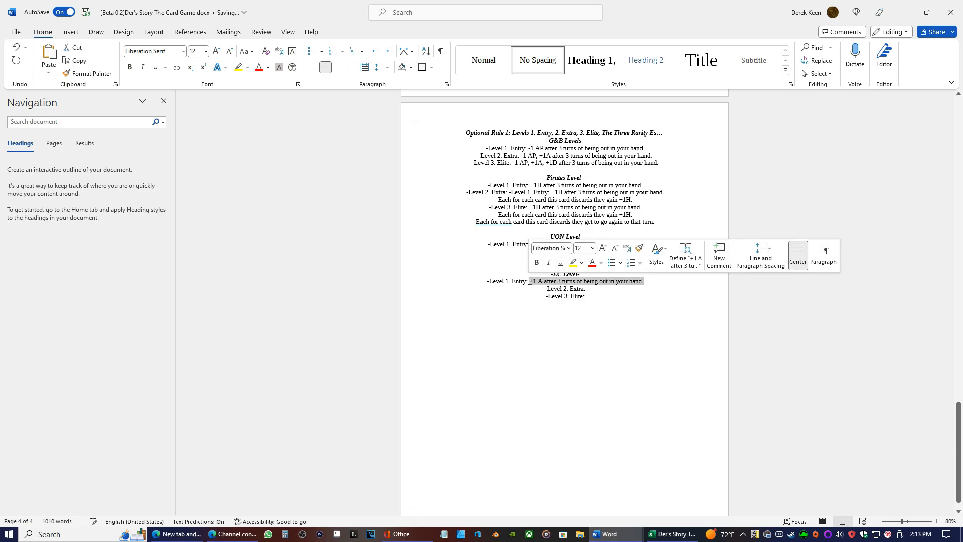
right_click(531, 281)
left_click(561, 333)
left_click(597, 287)
right_click(595, 288)
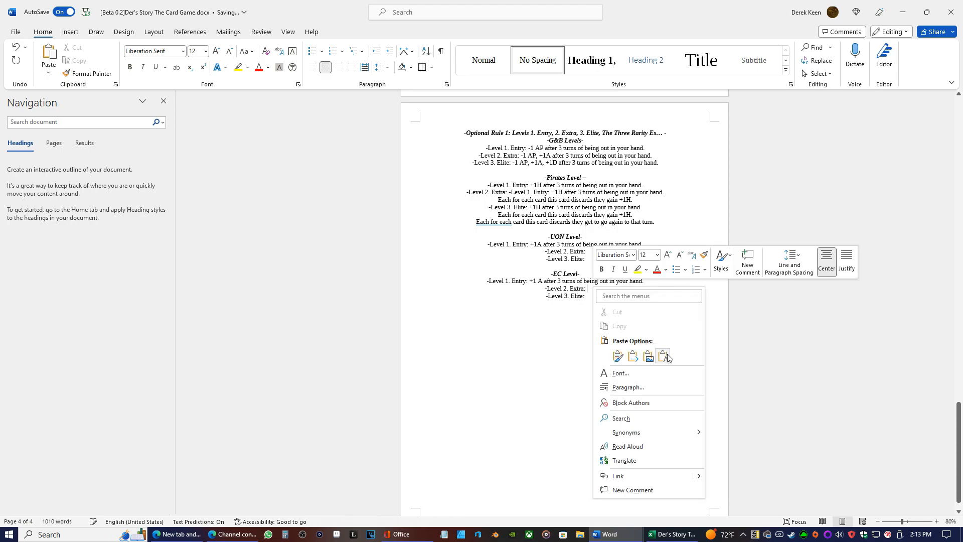
left_click(663, 356)
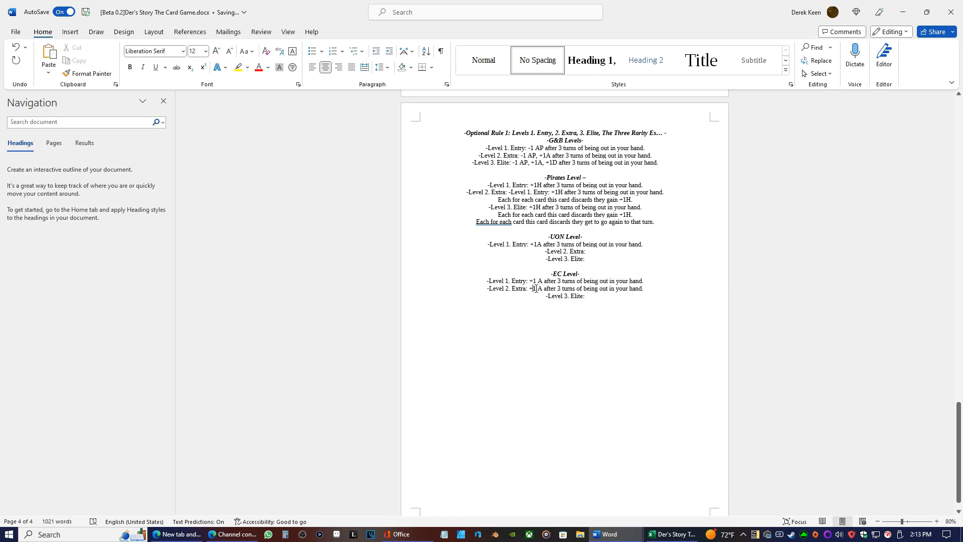
key("BackSpace")
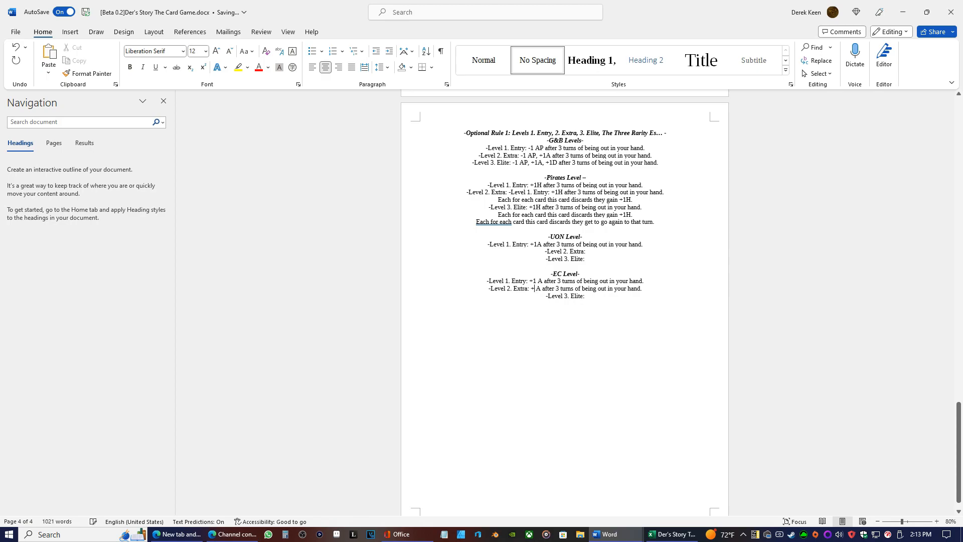
type("2")
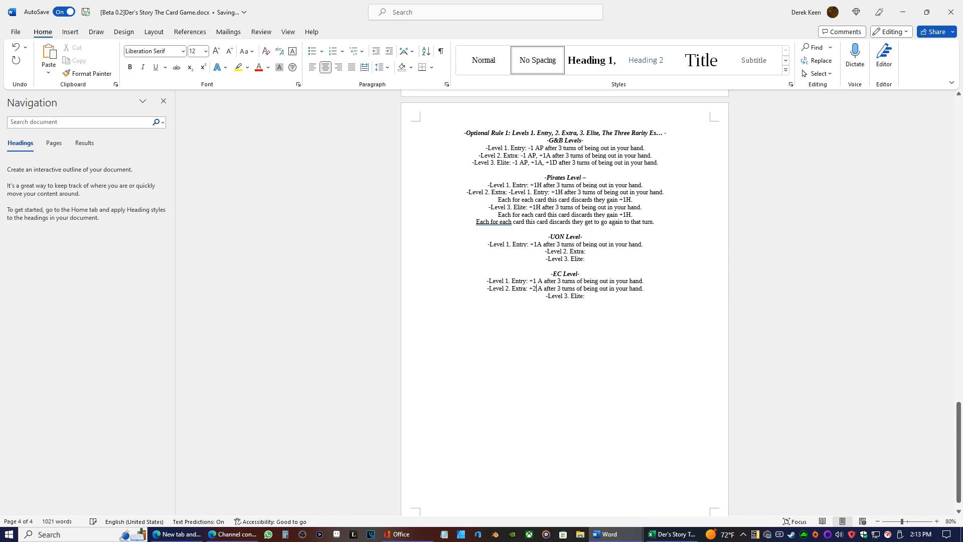
mouse_move(645, 288)
left_mouse_down()
mouse_move(524, 289)
mouse_move(645, 289)
mouse_move(644, 282)
mouse_move(642, 289)
left_mouse_up()
right_click(524, 290)
left_click(525, 291)
right_click(642, 289)
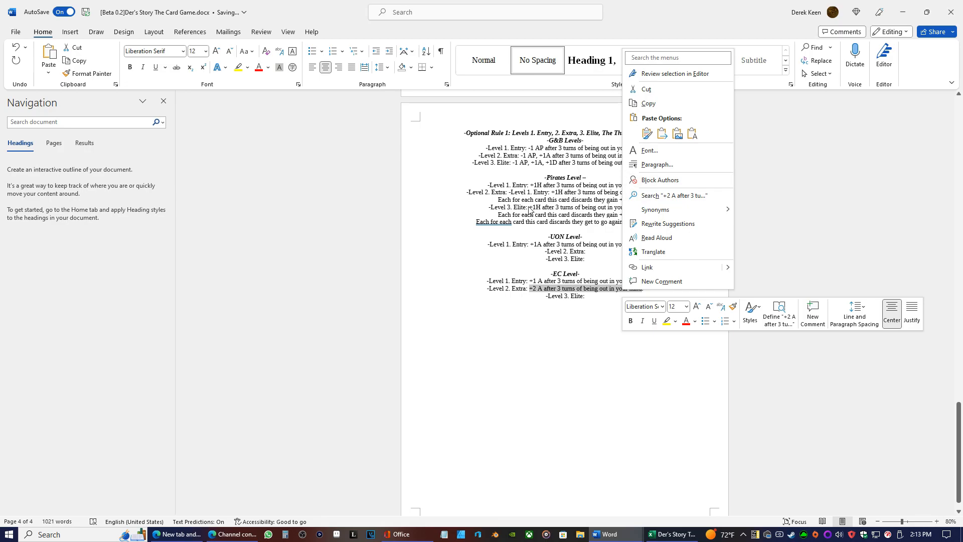
left_click(561, 287)
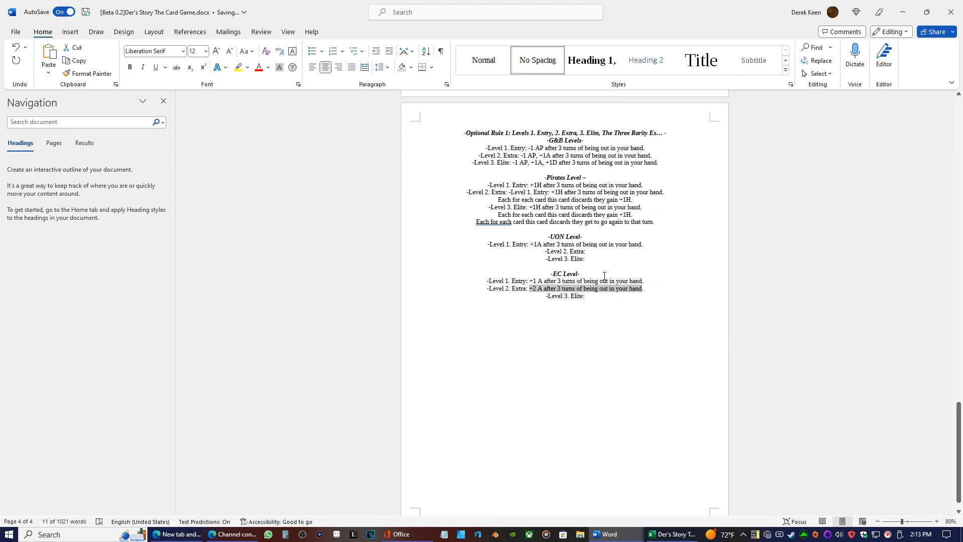
left_click(639, 282)
Copy the EC Level 2. Extra effect into EC Level 3. Elite and change its value to "+4 A"
left_click_drag(646, 288, 530, 289)
right_click(530, 289)
left_click(552, 102)
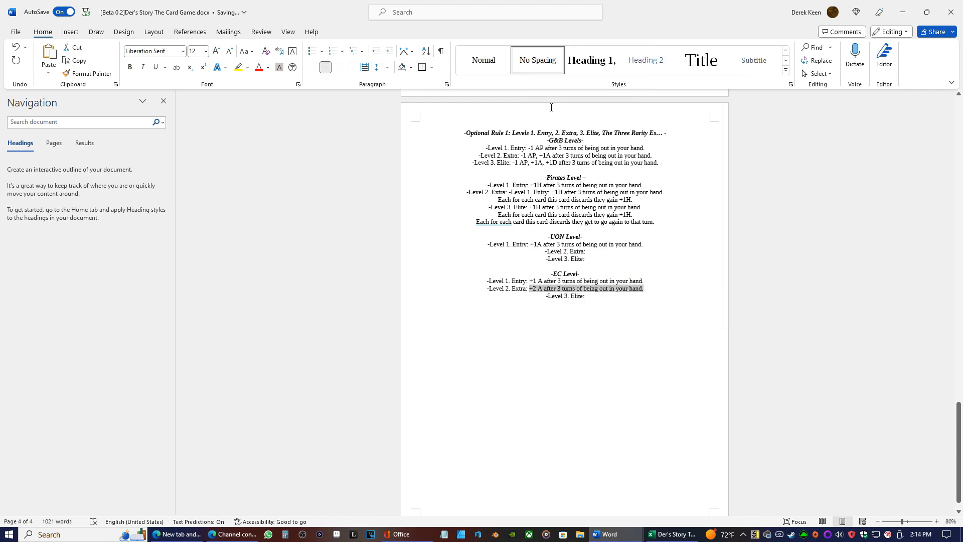
left_click(596, 299)
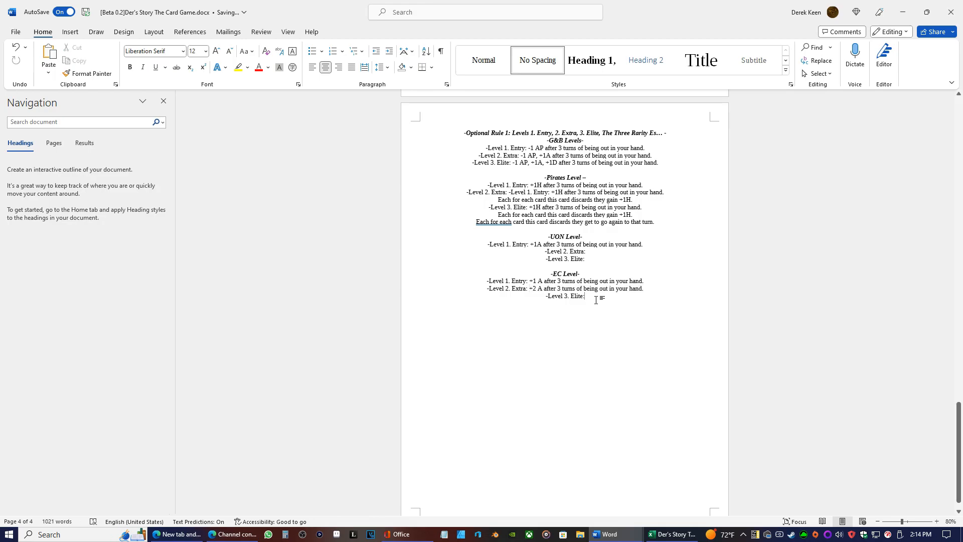
right_click(596, 300)
left_click(664, 368)
double_click(532, 296)
type("4")
Check the UON starter deck in the card list workbook, and change the start of the UON Level 1. Entry effect to "+1D"
left_click(672, 534)
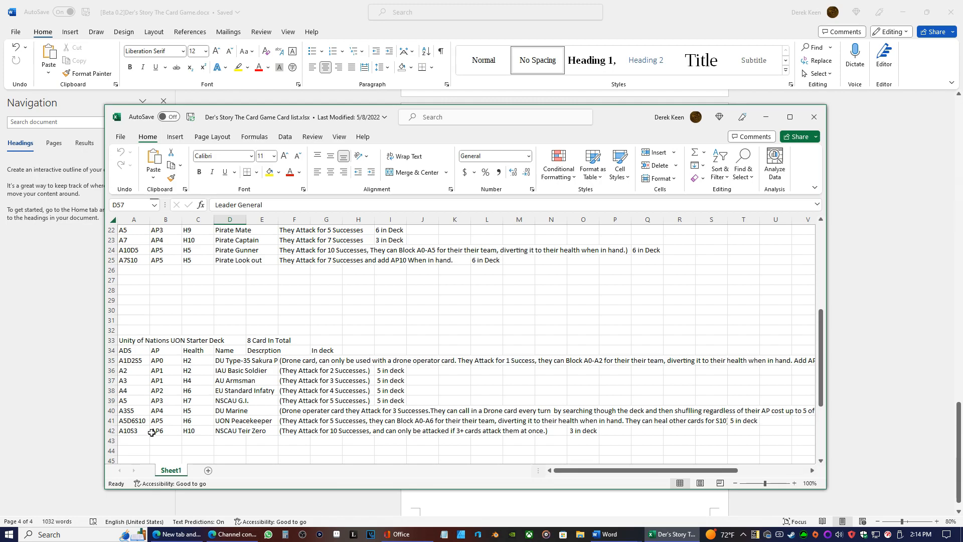
left_click(766, 118)
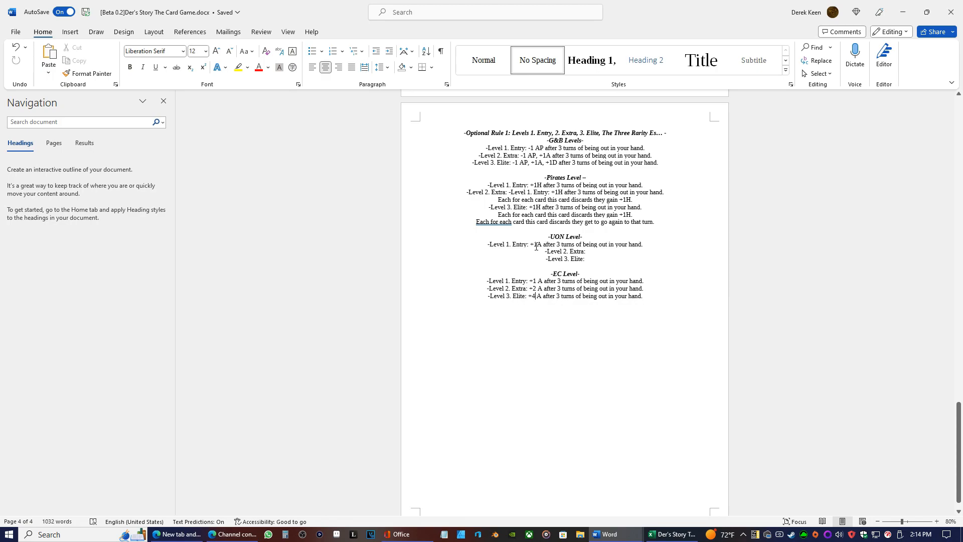
key("BackSpace")
type("D")
Copy the UON Level 1. Entry effect "+1D after 3 turns of being out in your hand." into UON Level 2. Extra as plain text
left_click_drag(643, 246, 532, 247)
right_click(533, 247)
left_click(557, 300)
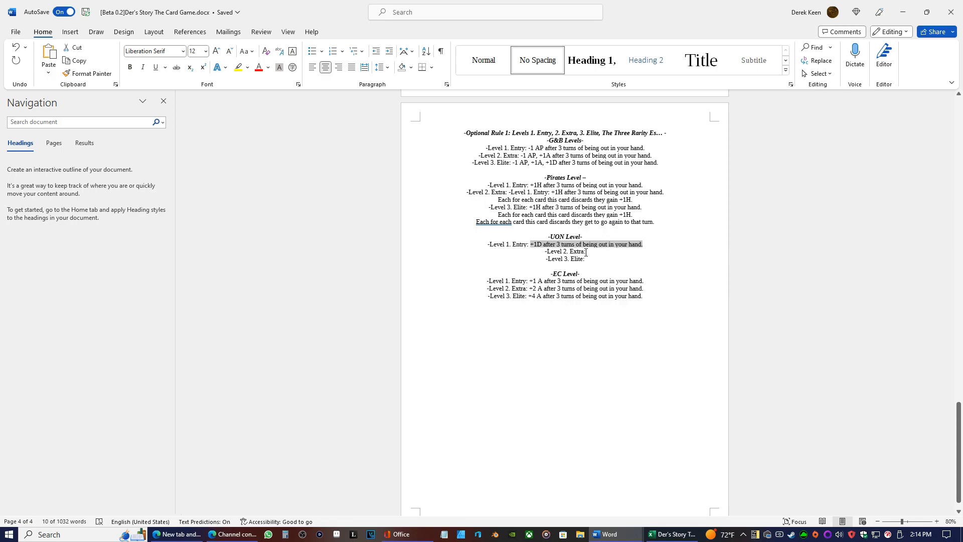
left_click(587, 252)
right_click(587, 252)
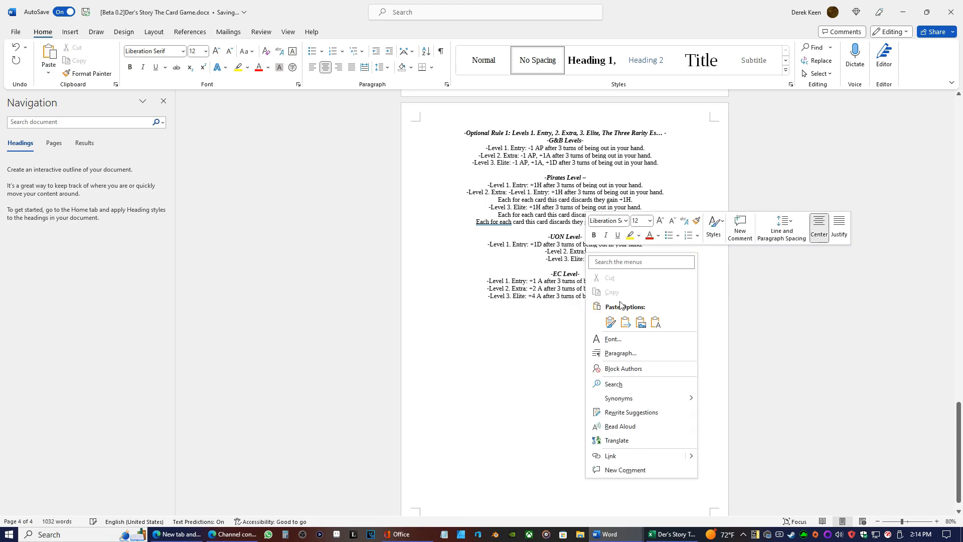
left_click(590, 249)
right_click(589, 252)
left_click(656, 316)
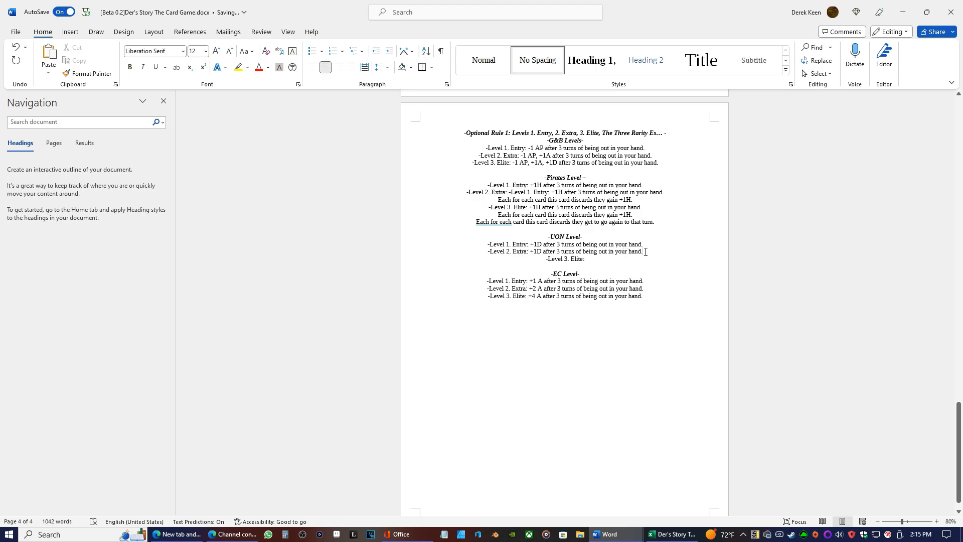
Add a line break after the UON Level 2. Extra line and insert ", -1AP" after its "+1D"
key("Return")
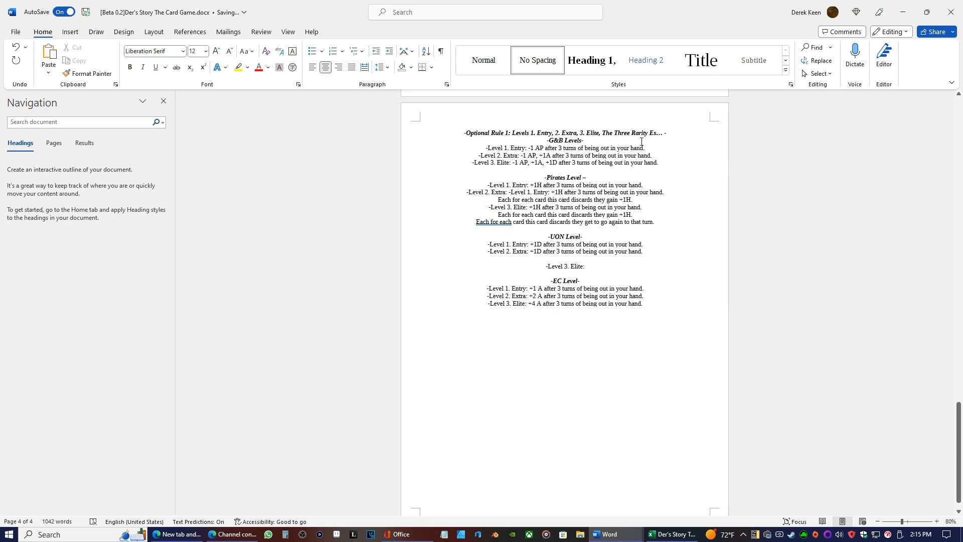
left_click(541, 252)
type(",-1AP")
key("BackSpace")
key("Left")
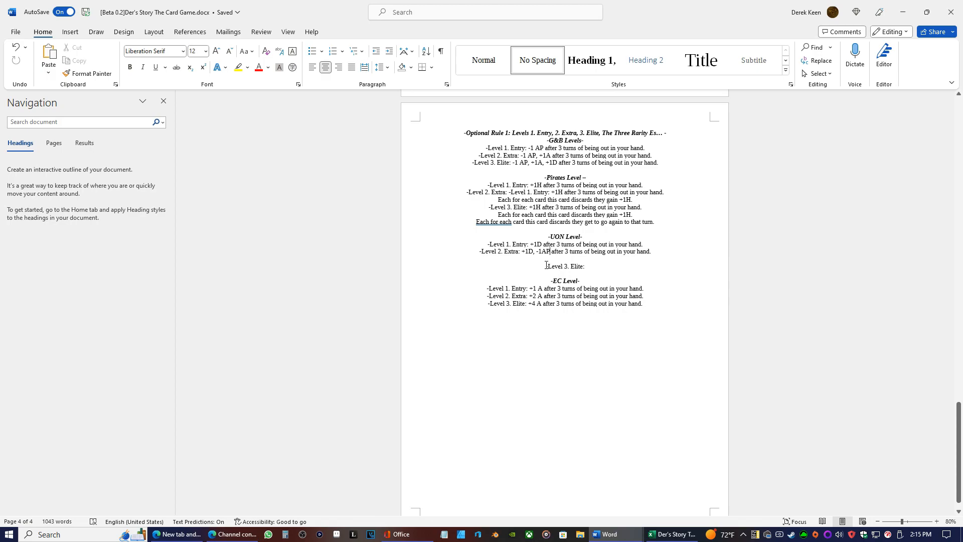
Remove the blank line above UON Level 3. Elite and centre the Elite line
key("ctrl+l")
key("BackSpace")
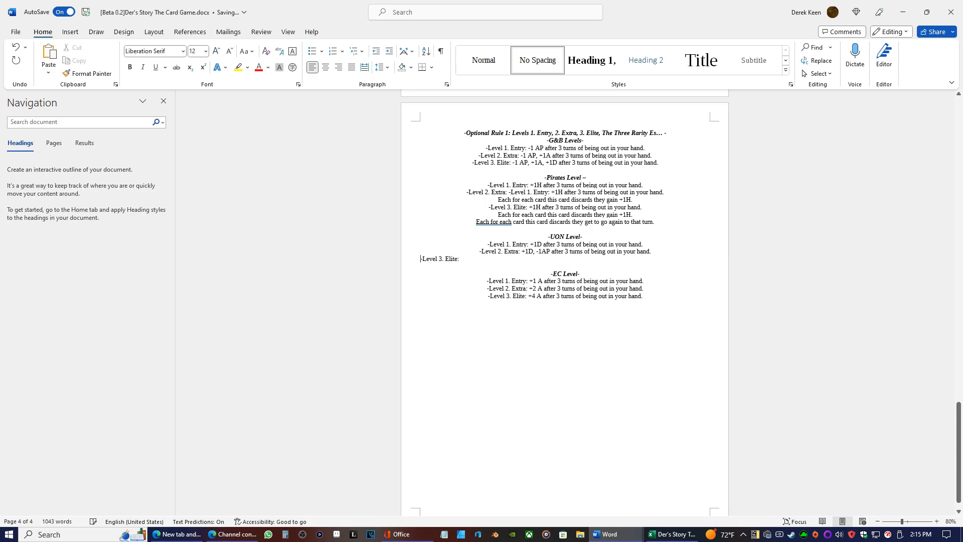
left_click_drag(460, 260, 420, 259)
left_click(325, 67)
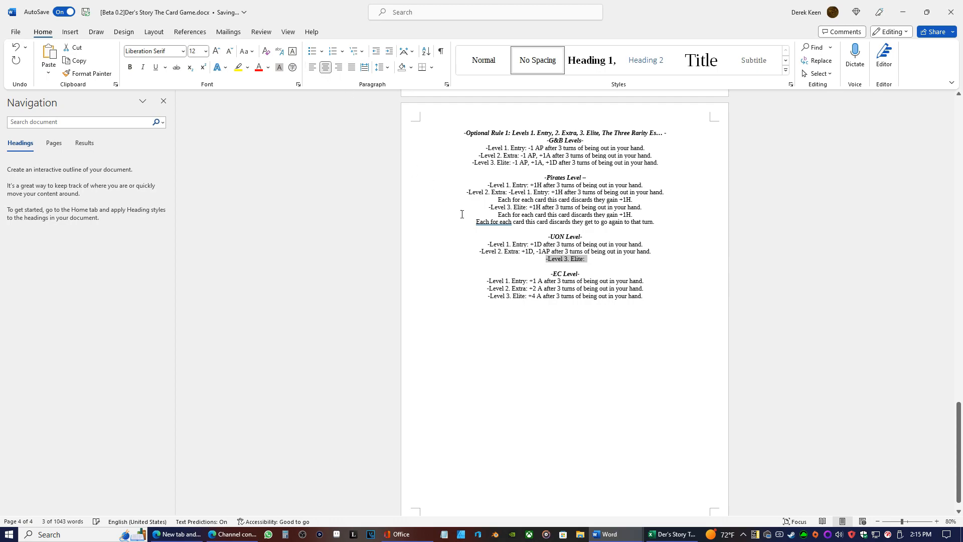
left_click(601, 274)
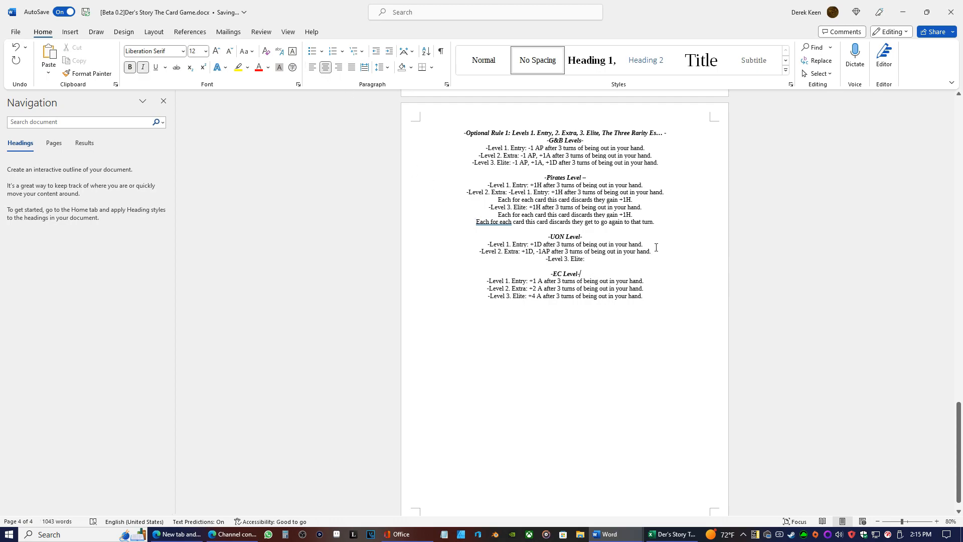
Copy the UON Level 2. Extra effect "+1D, -1AP after 3 turns of being out in your hand." into UON Level 3. Elite
left_click_drag(655, 256, 522, 252)
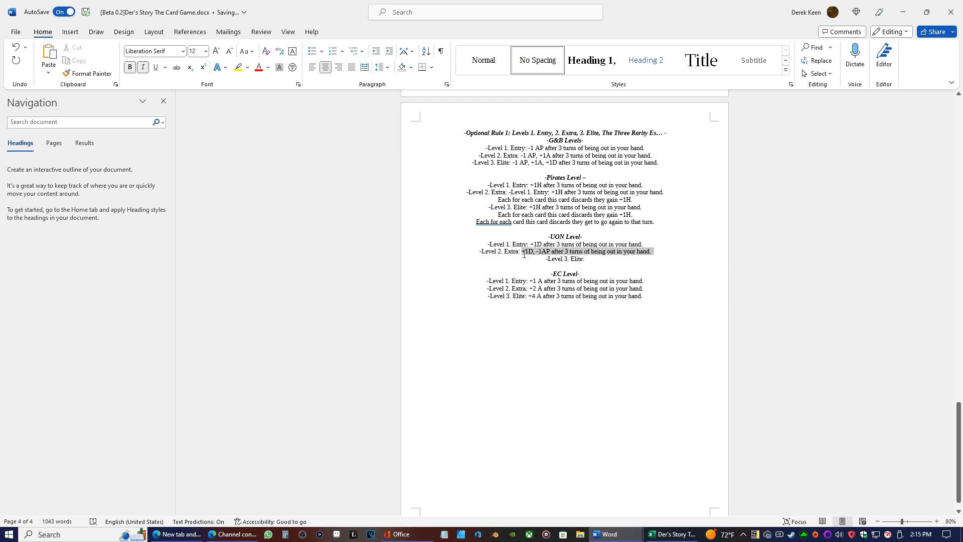
right_click(524, 252)
left_click(537, 309)
left_click(588, 263)
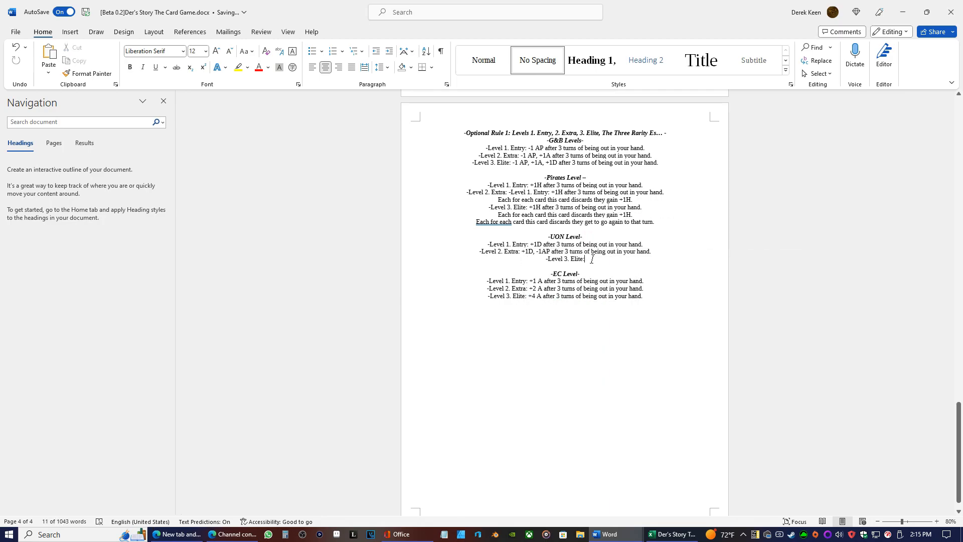
right_click(594, 263)
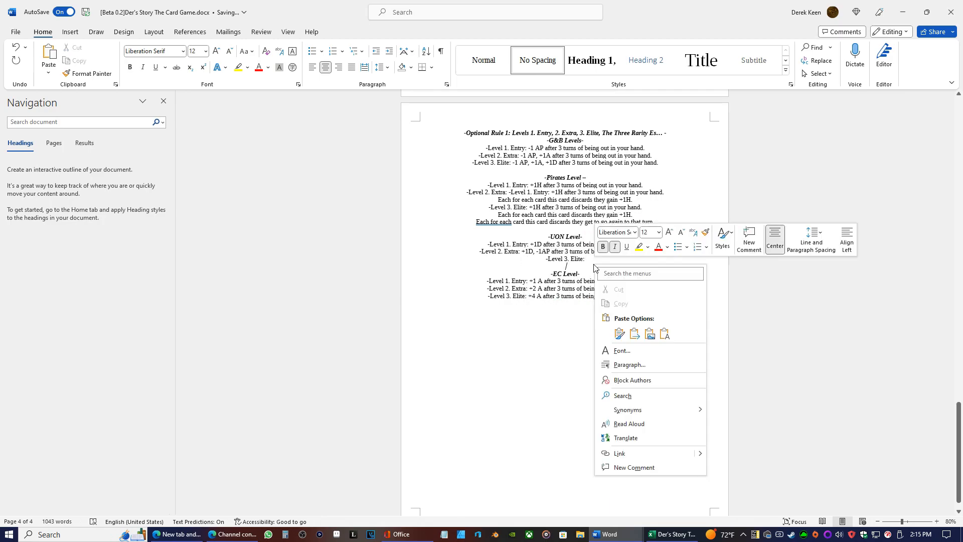
left_click(594, 260)
right_click(594, 259)
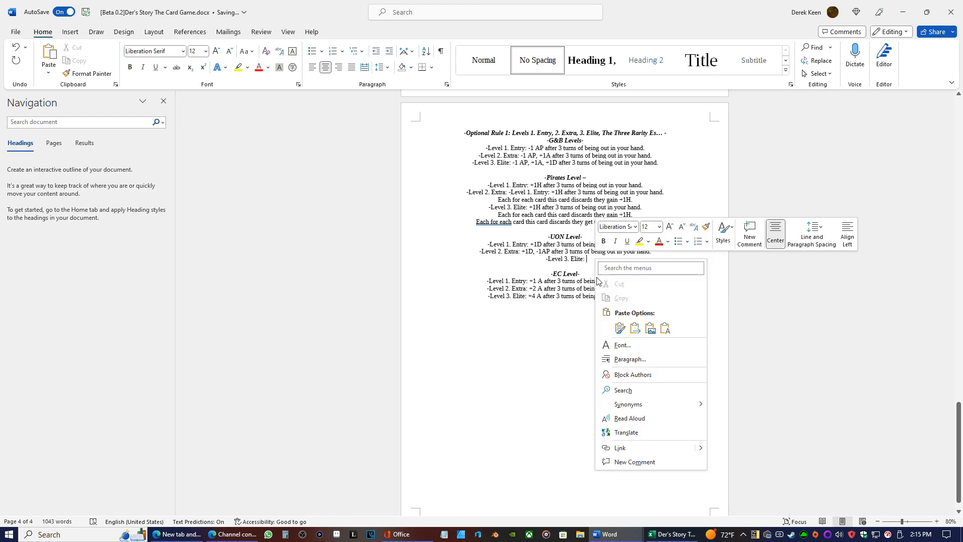
left_click(652, 327)
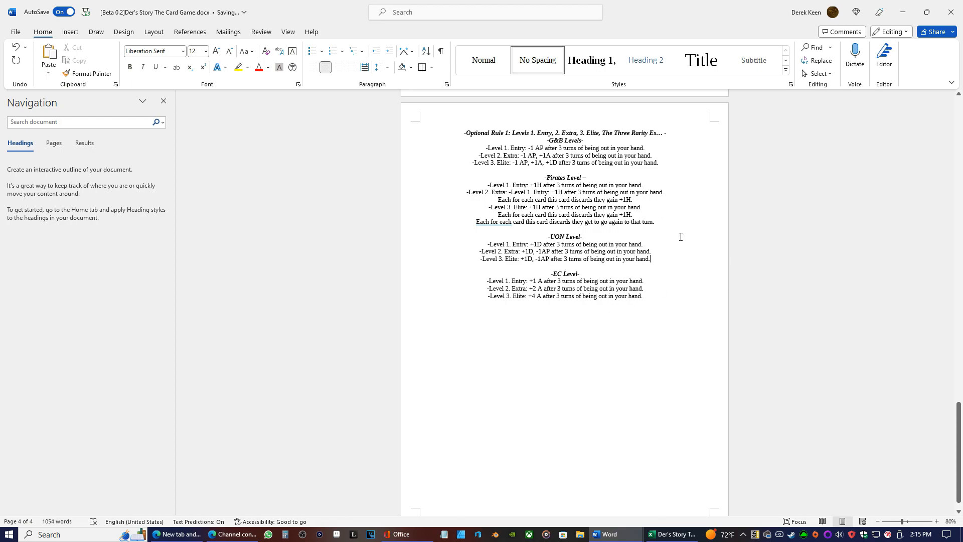
Correct "Each for each card" to "Each card" in the last Pirates Level 3. Elite line, and change the Pirates heading to "-Pirates Levels. -"
left_click(498, 227)
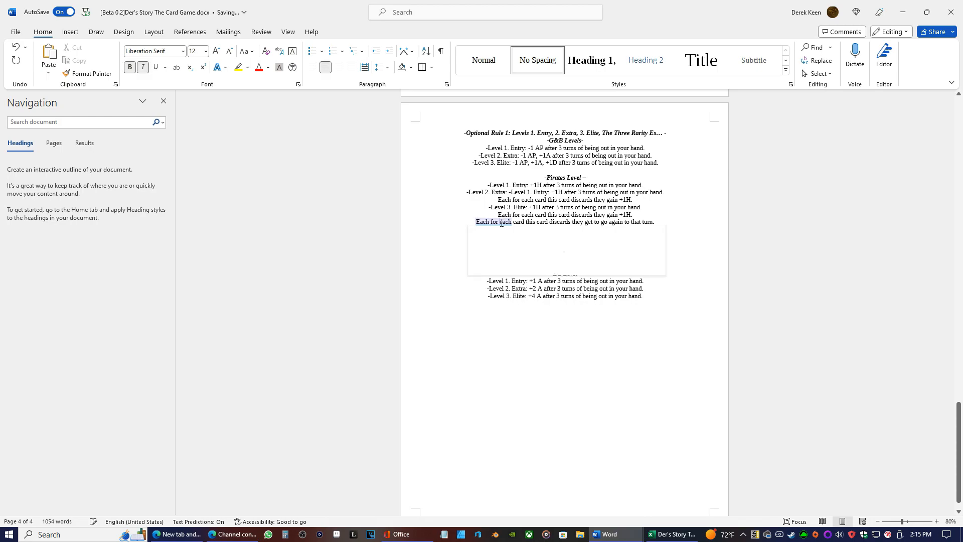
left_click(492, 252)
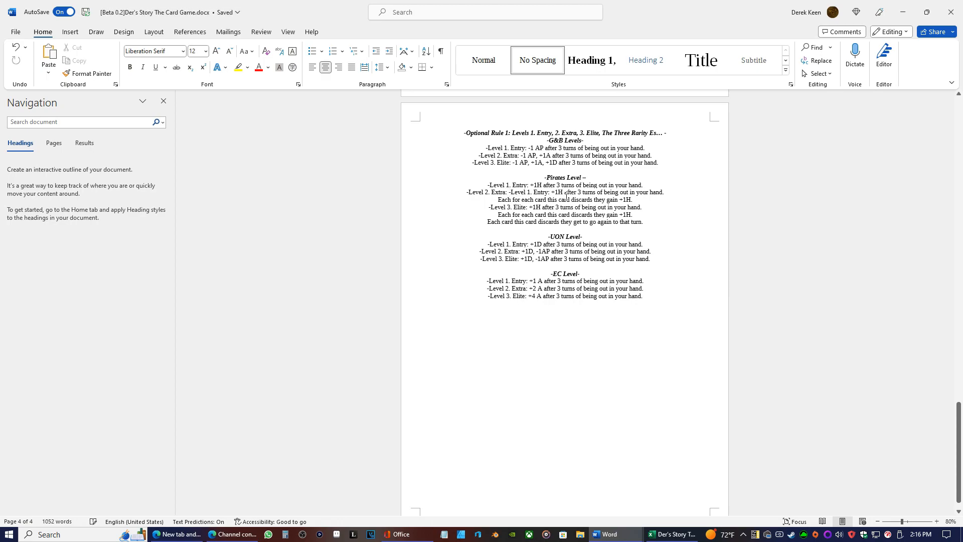
left_click(594, 178)
key("BackSpace")
key("BackSpace")
type("-")
key("Left")
key("BackSpace")
type("s")
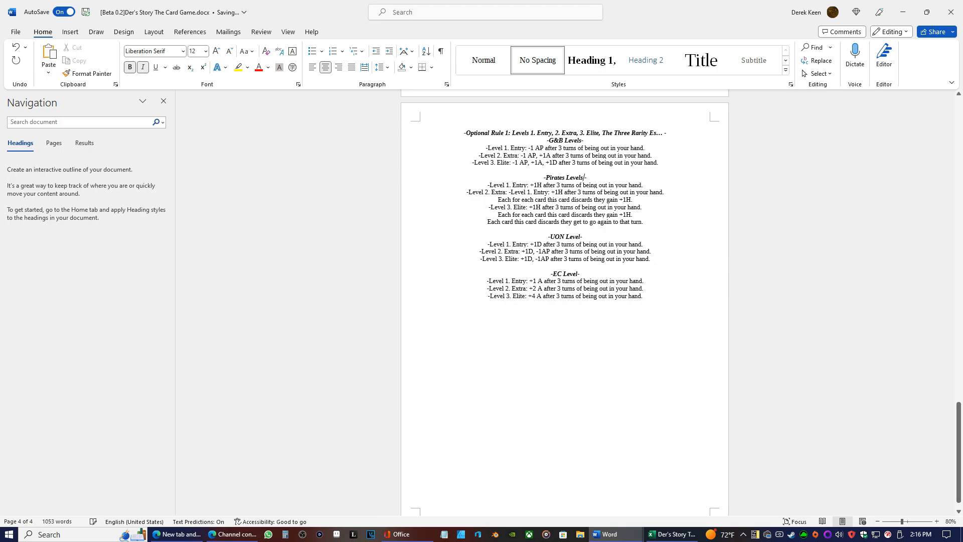
type(" .")
Add a period after "Levels" in the G&B heading so it reads "-G&B Levels. -"
key("Up")
key("Up")
key("Up")
key("Up")
key("Up")
key("Left")
type(".")
left_click(584, 148)
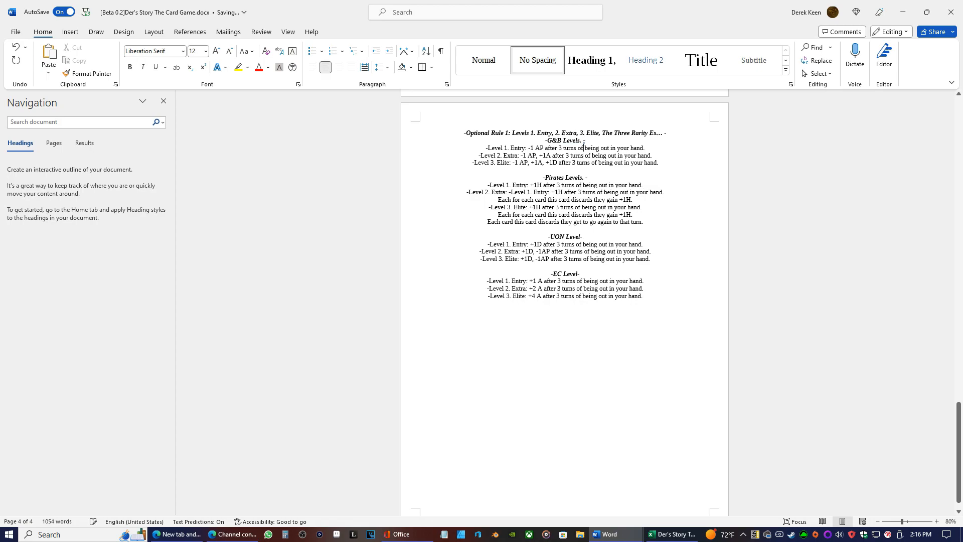
Change "Level" to "Levels." in both the UON and EC headings
key("Down")
key("Down")
key("Down")
left_click(582, 236)
type("s")
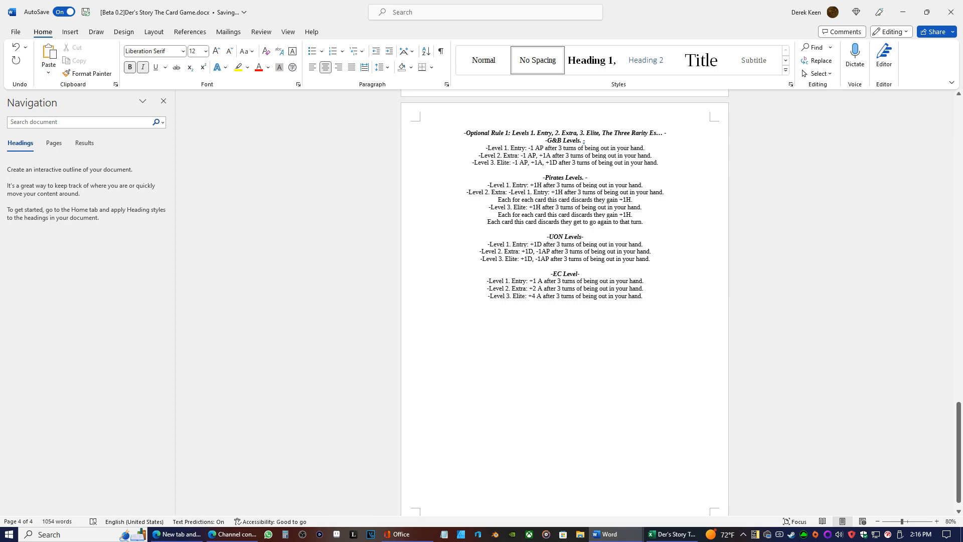
type(".")
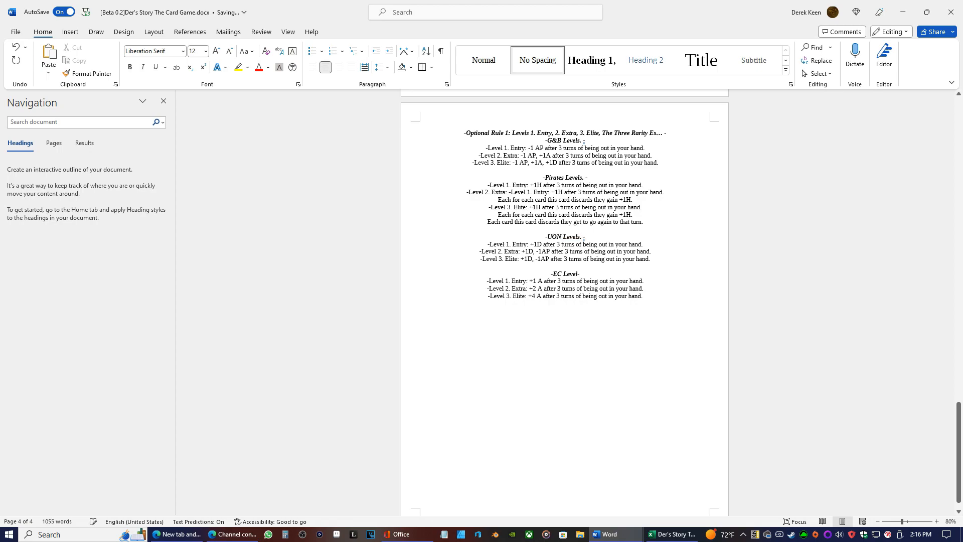
left_click(581, 274)
type("s.")
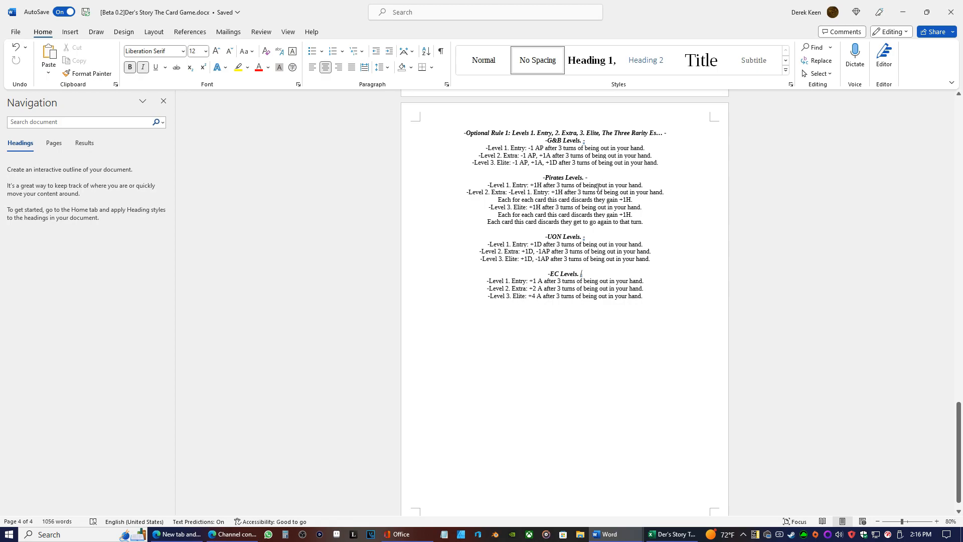
Add an empty line below the UON Level 3. Elite line
mouse_move(917, 537)
left_click(651, 261)
key("Return")
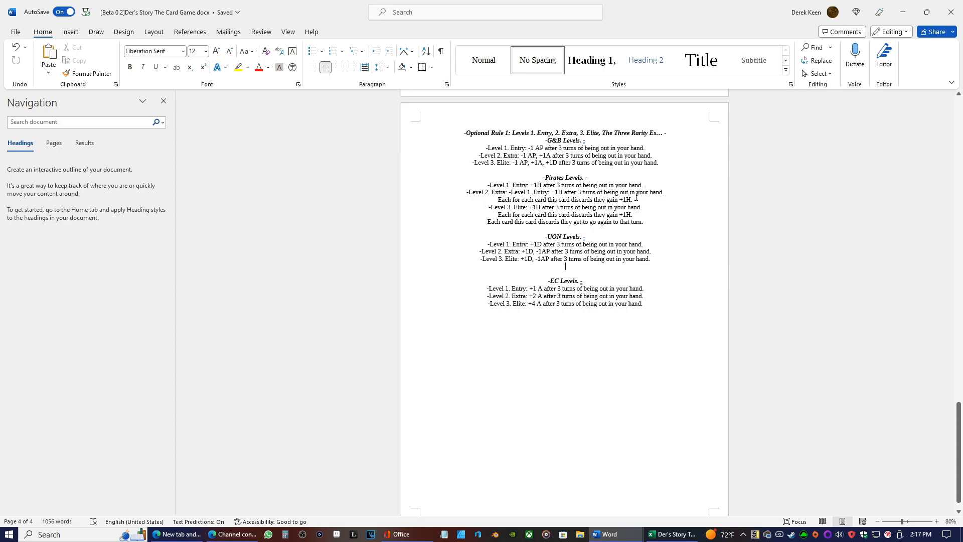
Copy the last Pirates line, "Each card this card discards they get to go again to that turn."
left_click_drag(647, 222, 478, 220)
left_click(516, 223)
right_click(515, 221)
left_click(490, 222)
left_click_drag(485, 222, 644, 221)
right_click(629, 218)
left_click(630, 218)
left_click_drag(645, 221, 480, 222)
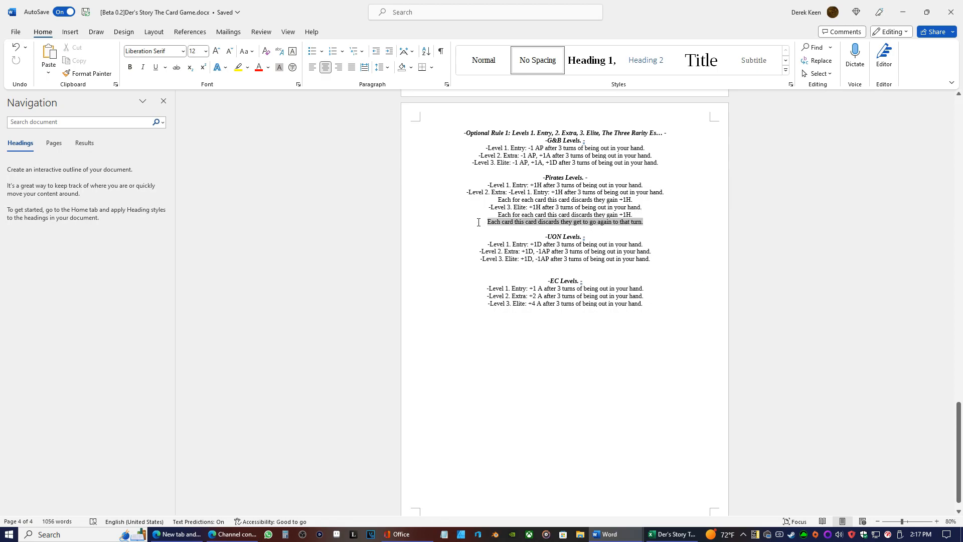
right_click(495, 224)
Paste the copied discard line on a new line directly below UON Level 3. Elite
left_click(564, 271)
left_click(563, 266)
right_click(563, 265)
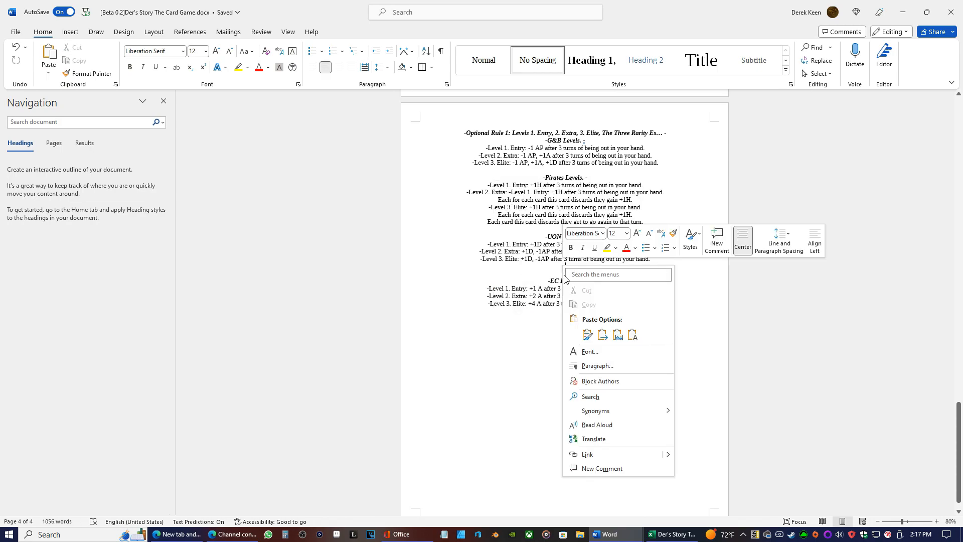
key("Escape")
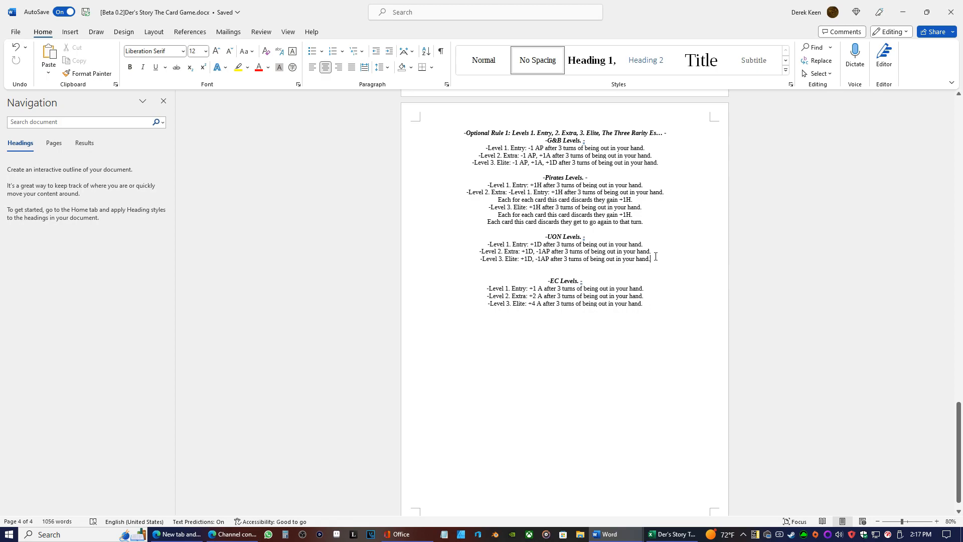
key("Return")
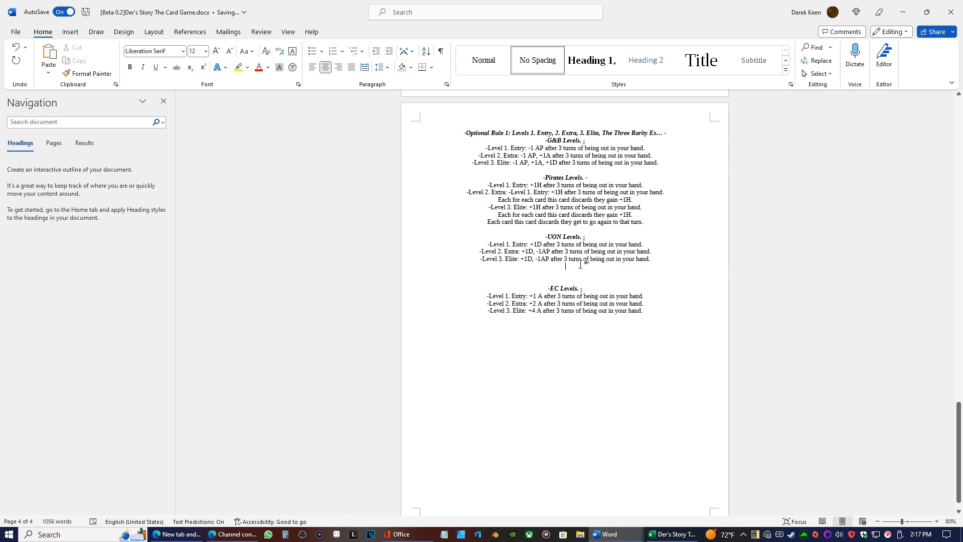
right_click(580, 265)
left_click(651, 327)
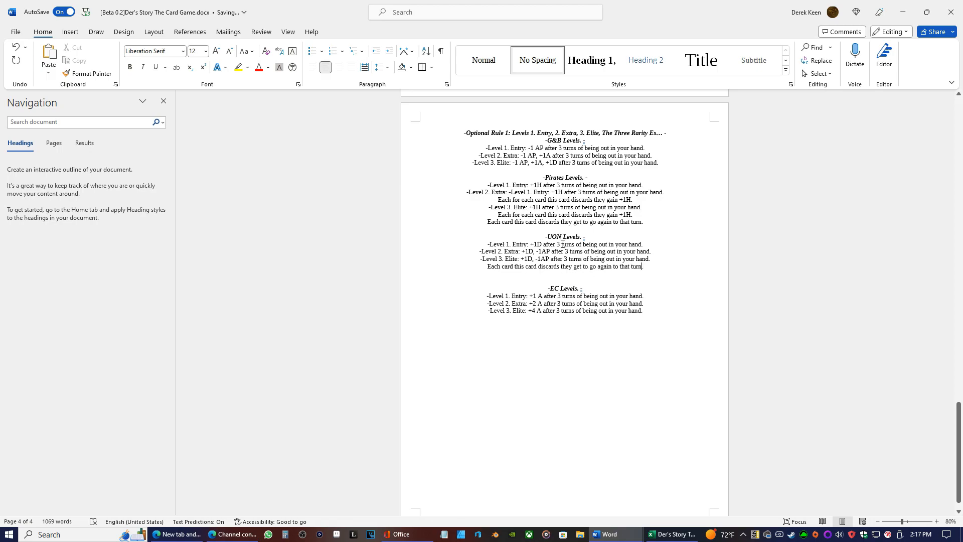
Rewrite the end of the pasted UON line so it reads "they get to o pull out a new card for free."
key("BackSpace")
key("BackSpace")
key("BackSpace")
key("BackSpace")
key("BackSpace")
key("BackSpace")
key("BackSpace")
key("BackSpace")
key("BackSpace")
key("BackSpace")
key("BackSpace")
key("BackSpace")
key("BackSpace")
key("BackSpace")
key("BackSpace")
key("BackSpace")
key("BackSpace")
key("BackSpace")
key("BackSpace")
key("BackSpace")
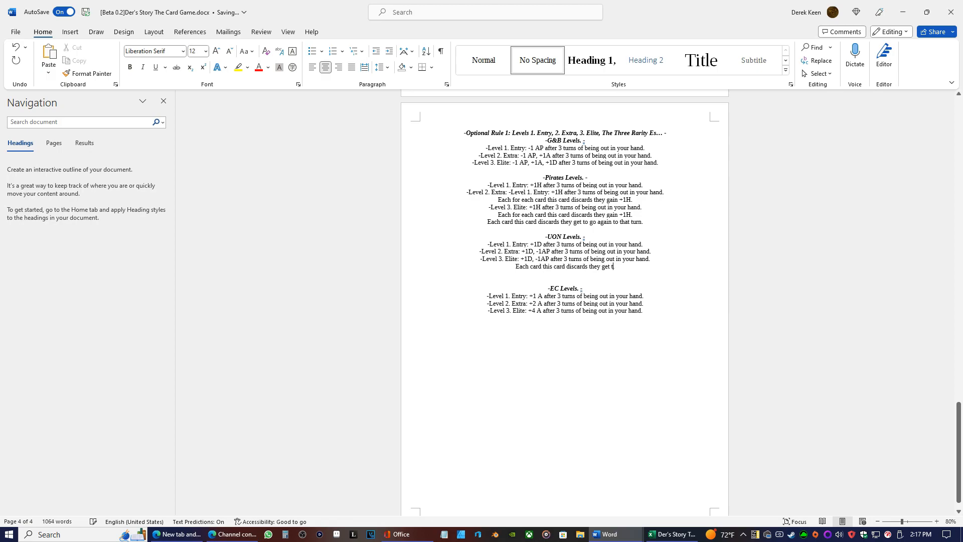
type("o o pull ou")
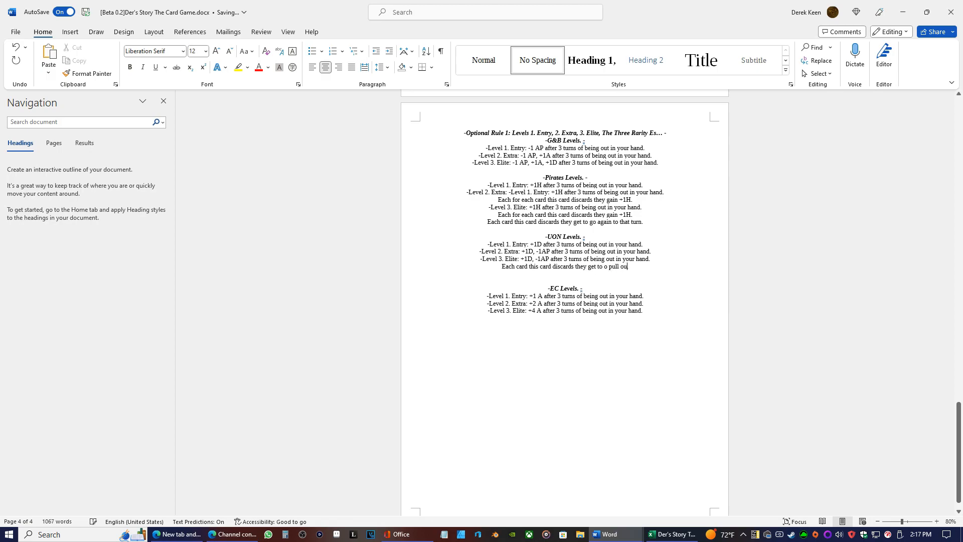
type("t a new ")
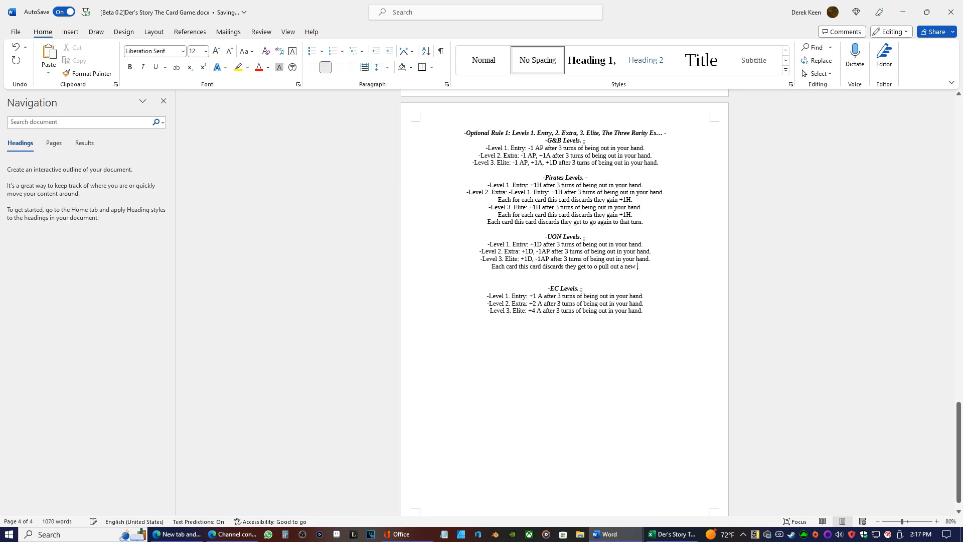
type("card fo")
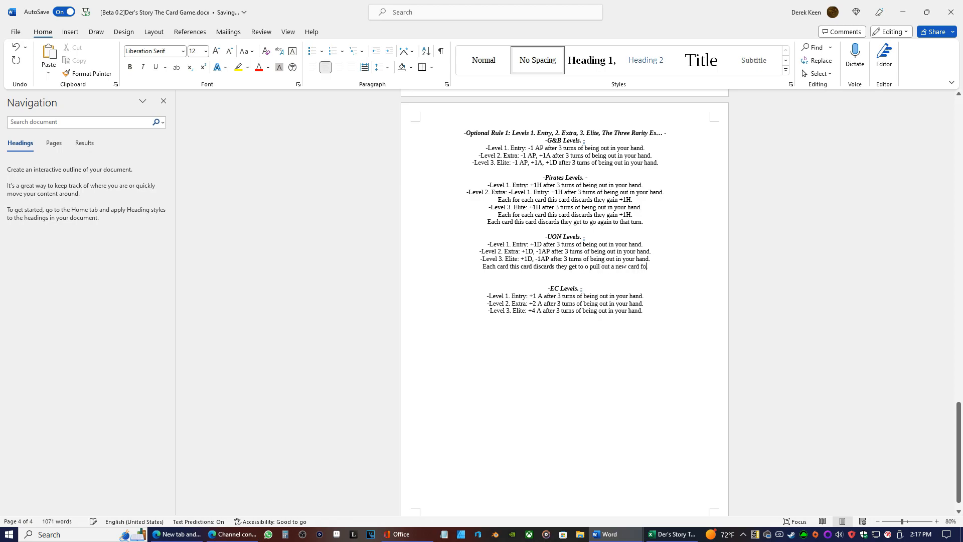
type("r")
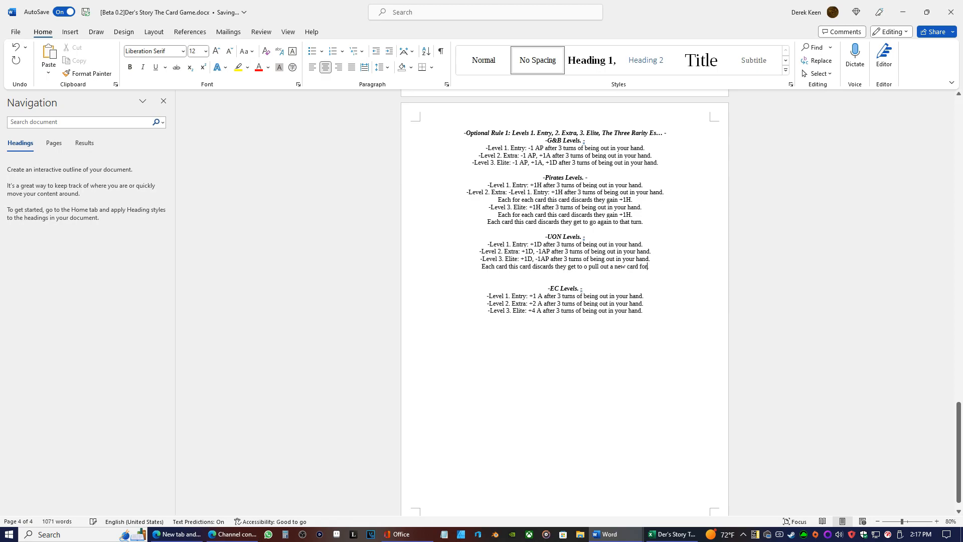
type(" free.")
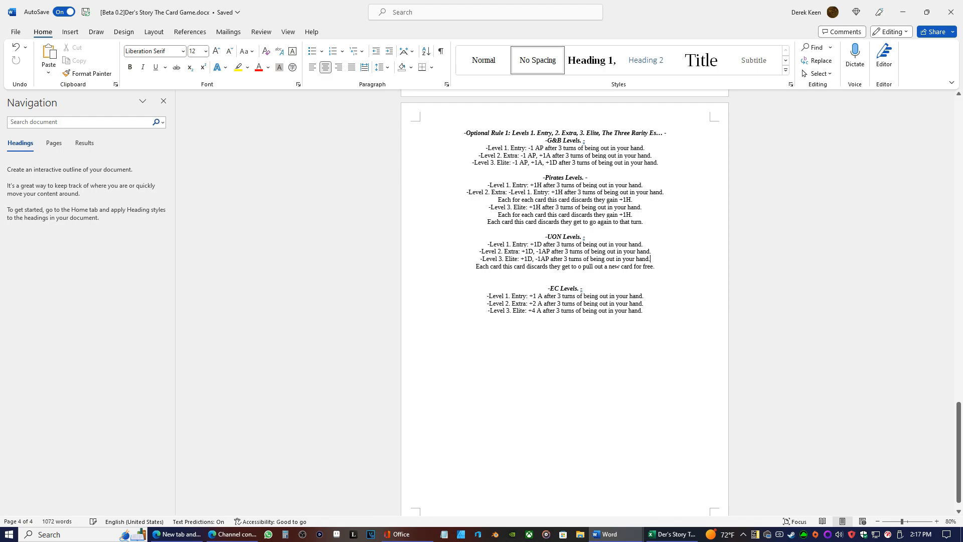
Move the three EC level lines (+1 A, +2 A, +4 A) below the UON lines, separated by an empty line
left_click_drag(646, 311, 480, 295)
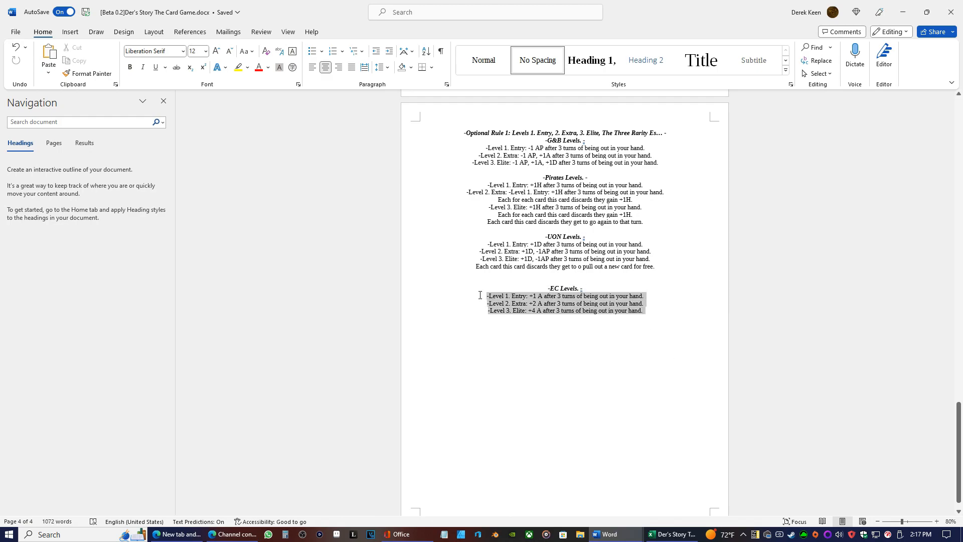
right_click(517, 296)
left_click(532, 118)
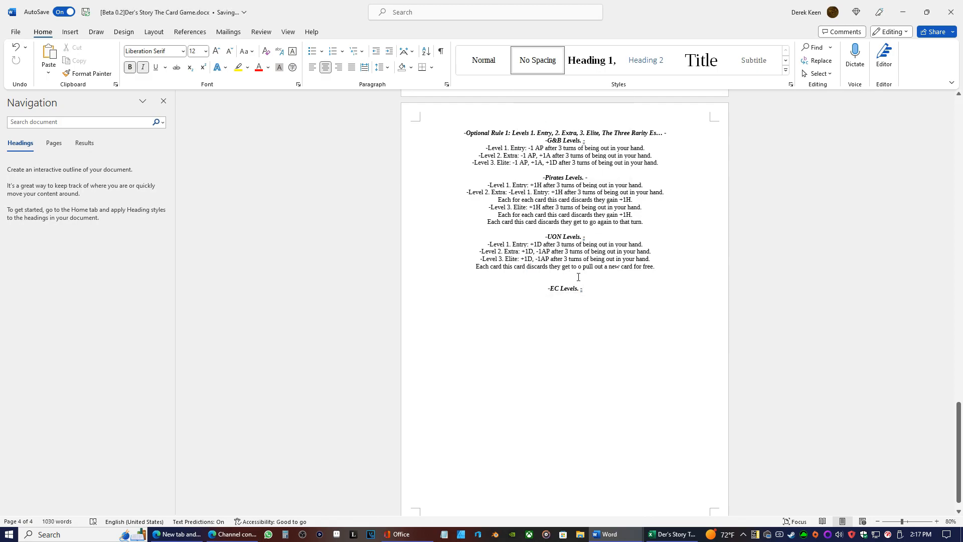
right_click(577, 277)
left_click(646, 345)
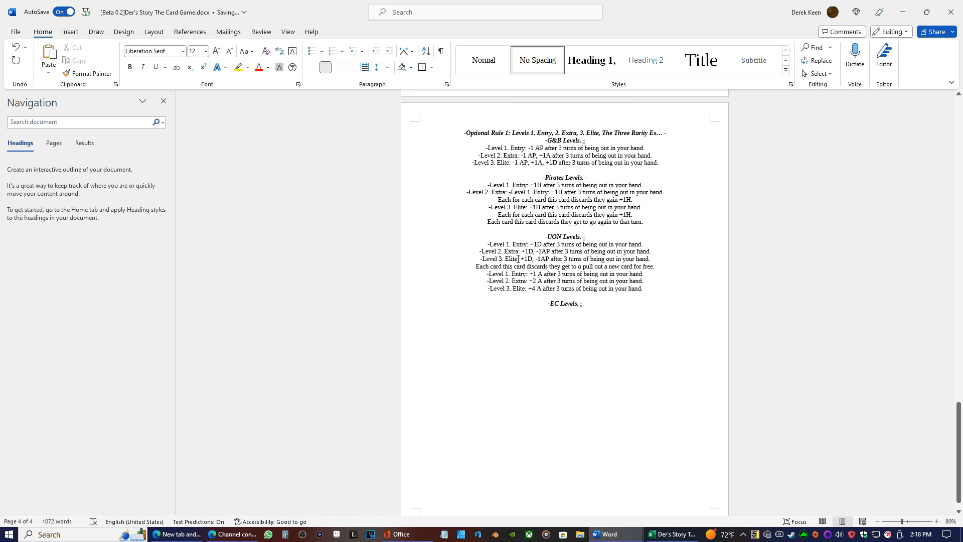
left_click(485, 273)
key("Return")
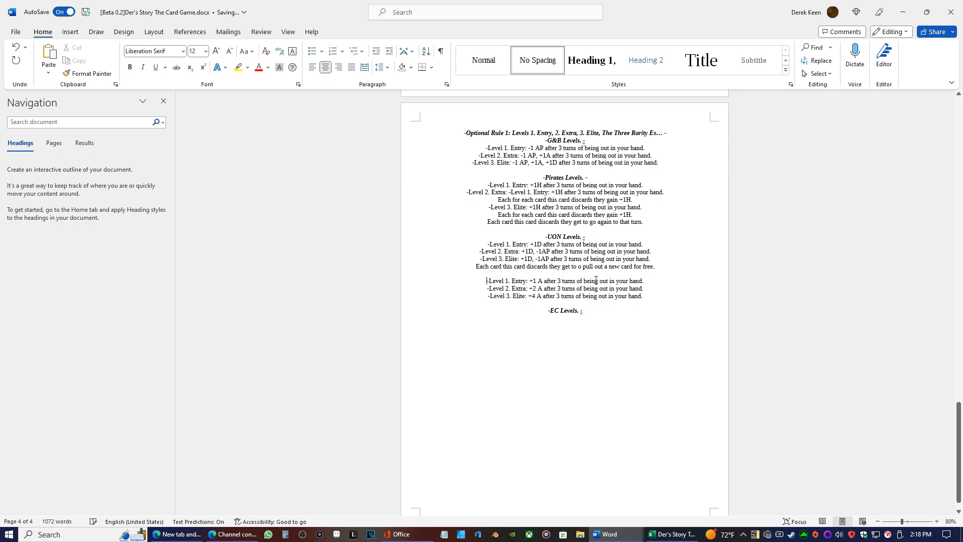
Move the original UON +1D level lines and their discard line below the EC heading, leaving the +A lines directly under UON
left_click_drag(656, 267, 494, 246)
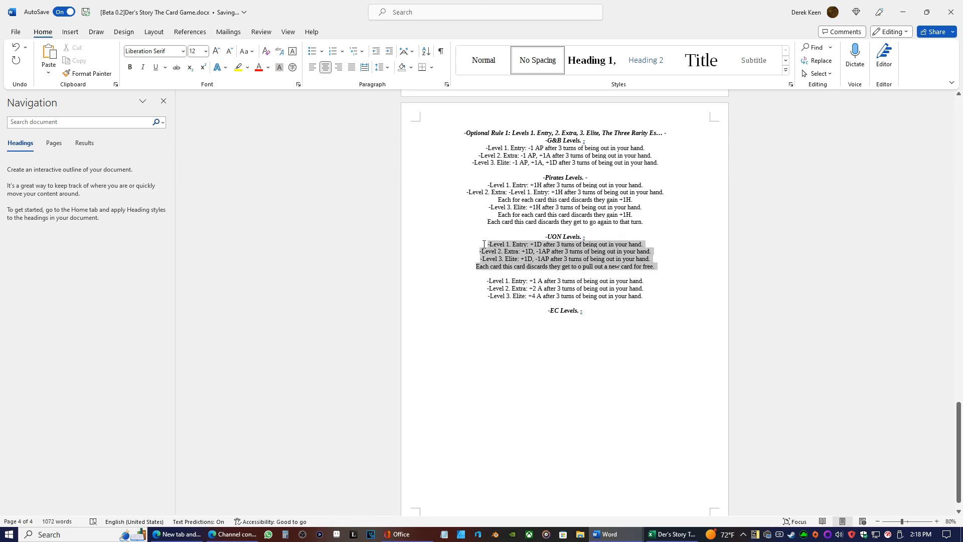
right_click(494, 245)
left_click(507, 281)
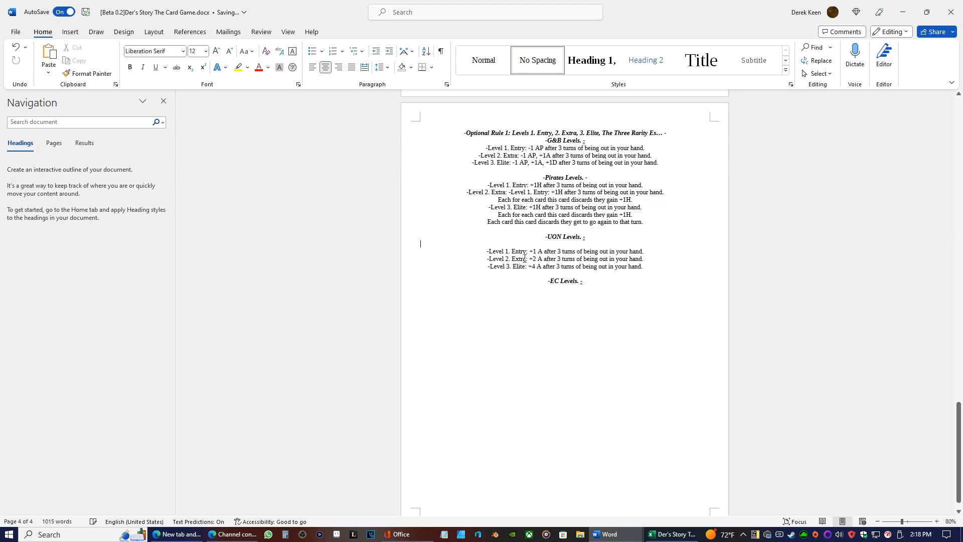
right_click(561, 289)
left_click(561, 289)
left_click(591, 278)
key("Return")
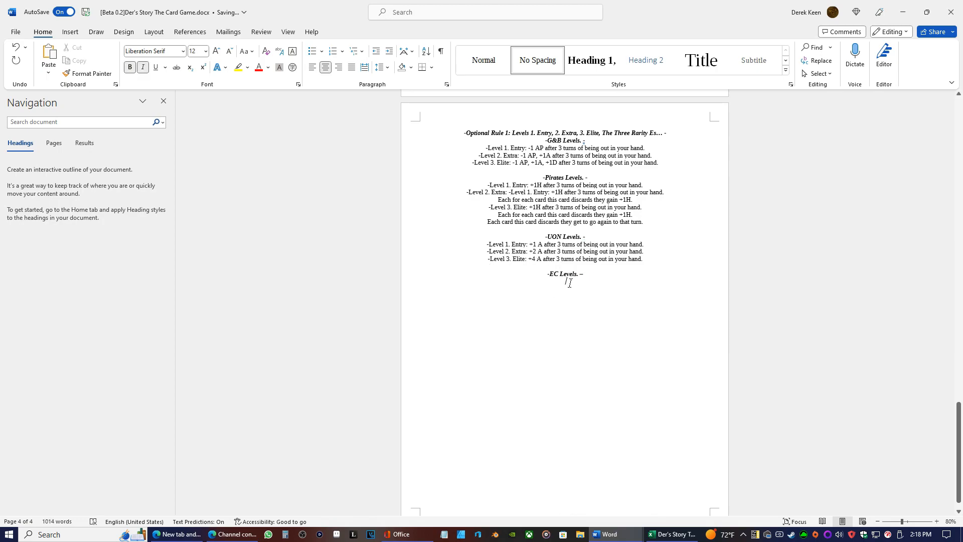
right_click(567, 284)
left_click(631, 346)
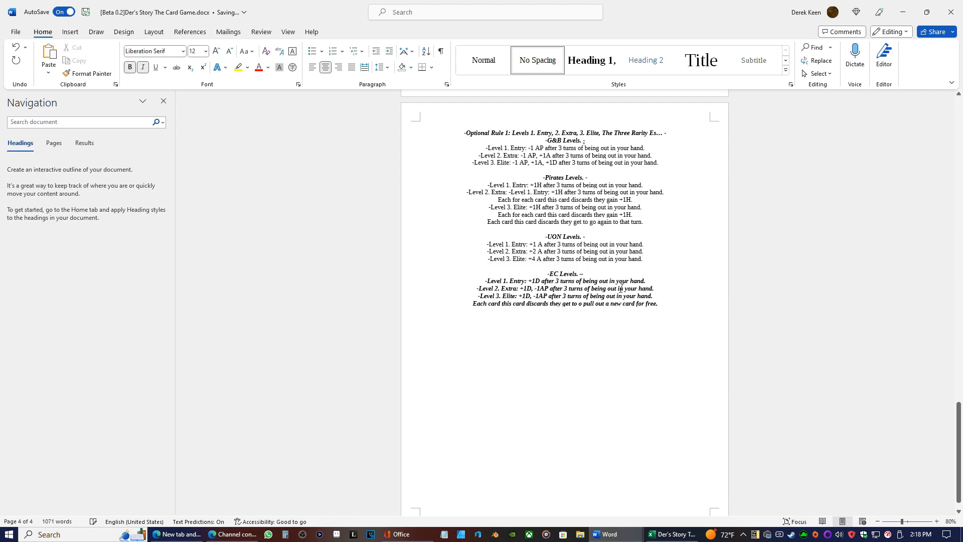
Remove bold and italic from the four lines under the EC heading
left_click_drag(660, 304, 441, 277)
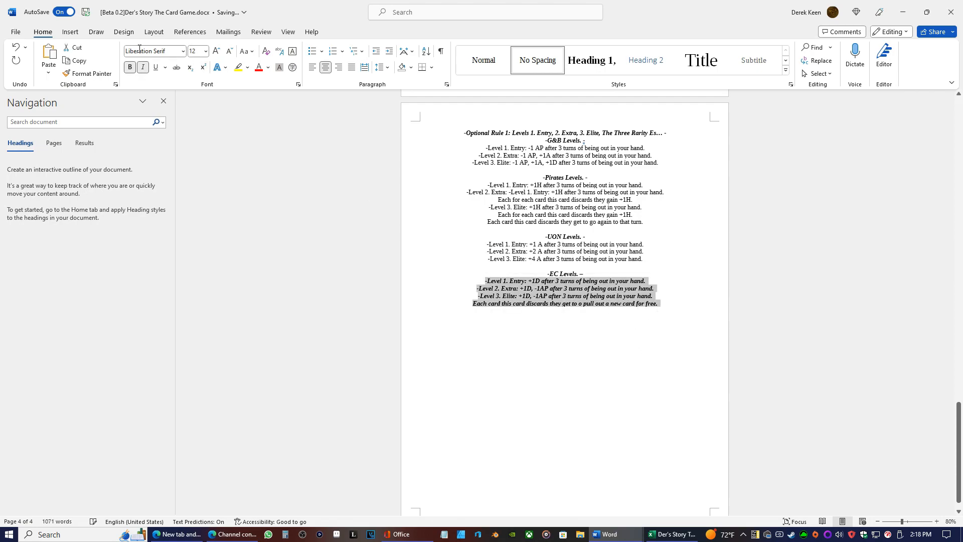
left_click(142, 67)
left_click(130, 67)
left_click(583, 214)
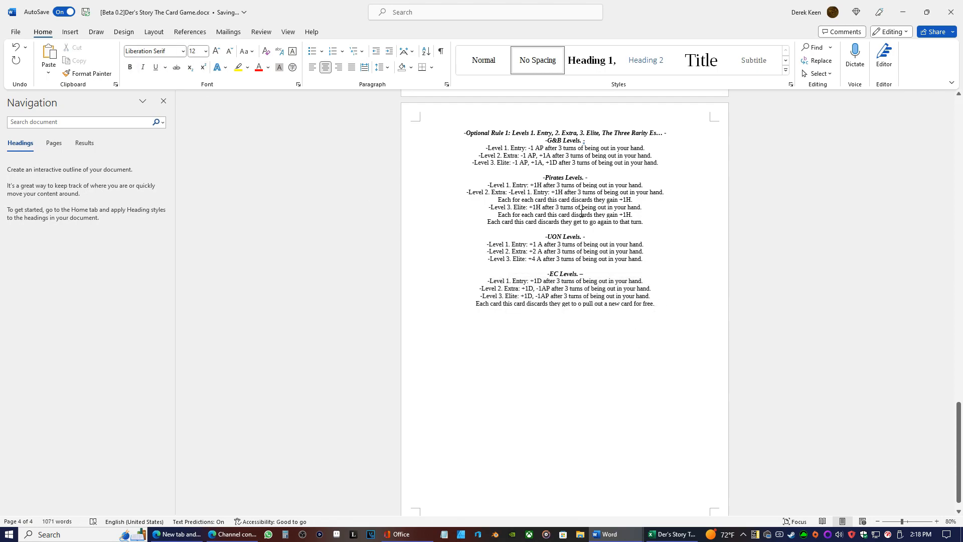
In Rule 4, add "or pull out a new card with your AP" after "using up the AP on its face"
scroll(583, 214, "up", 10)
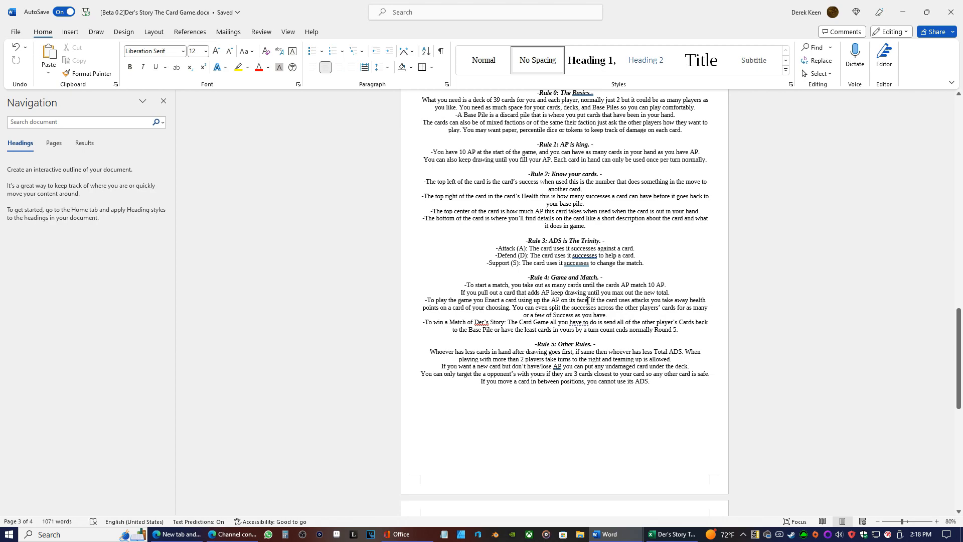
type("or pull")
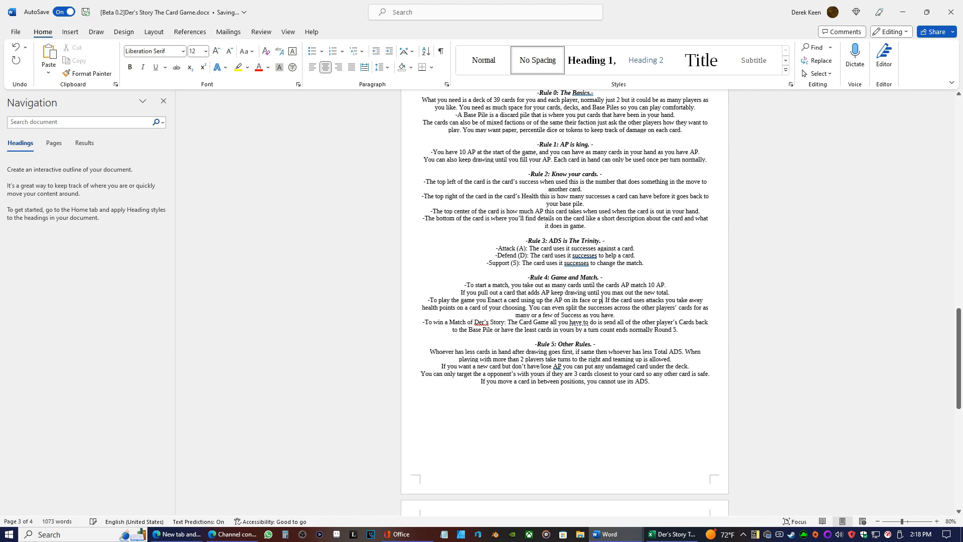
type(" out a new")
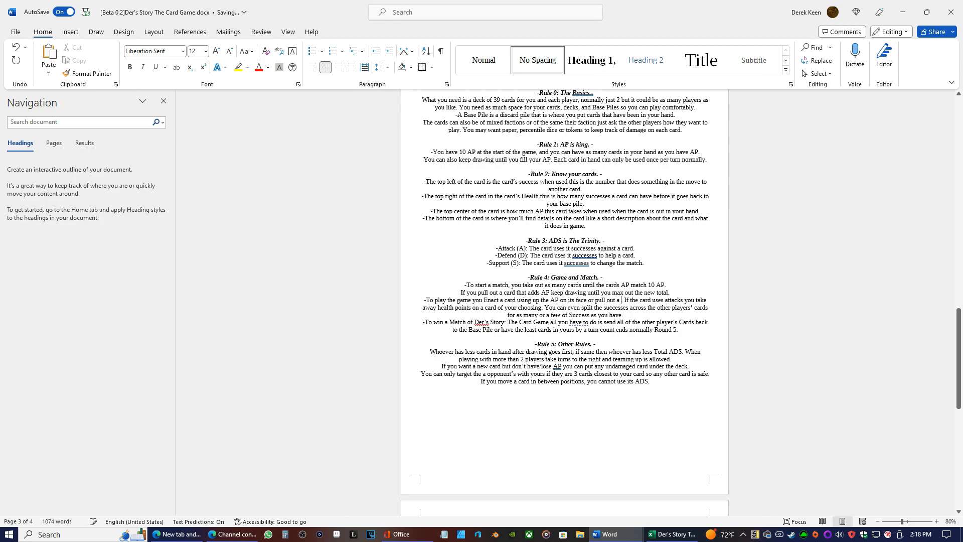
type(" card ")
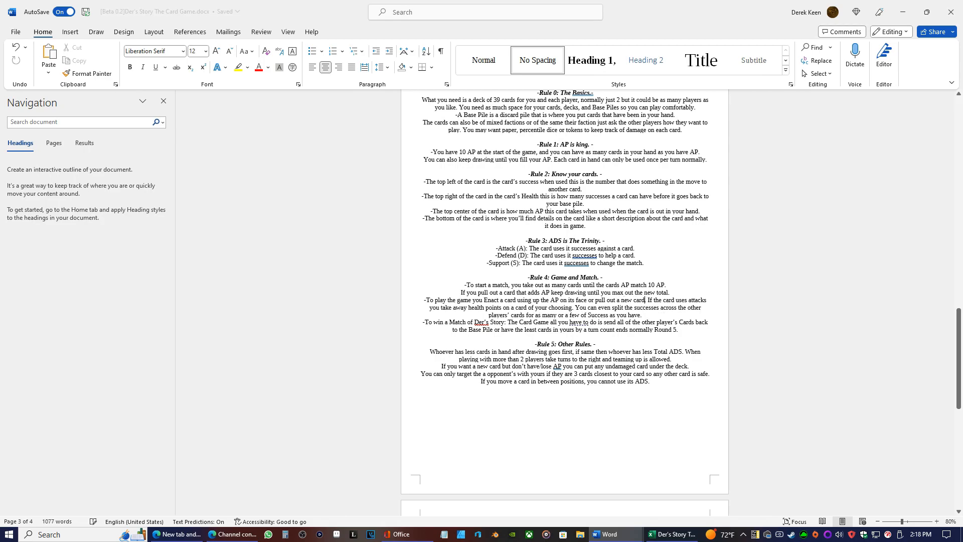
type(". withhh your")
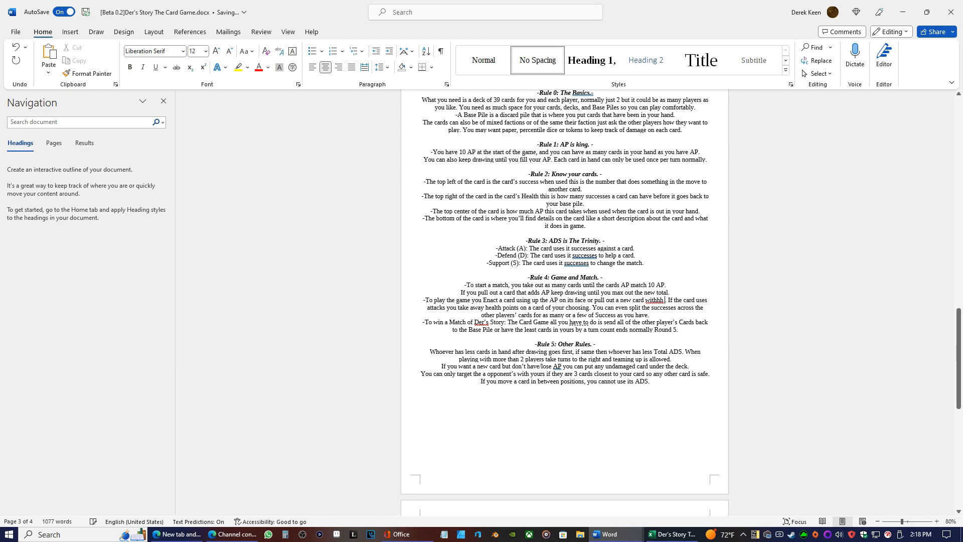
type(" AP")
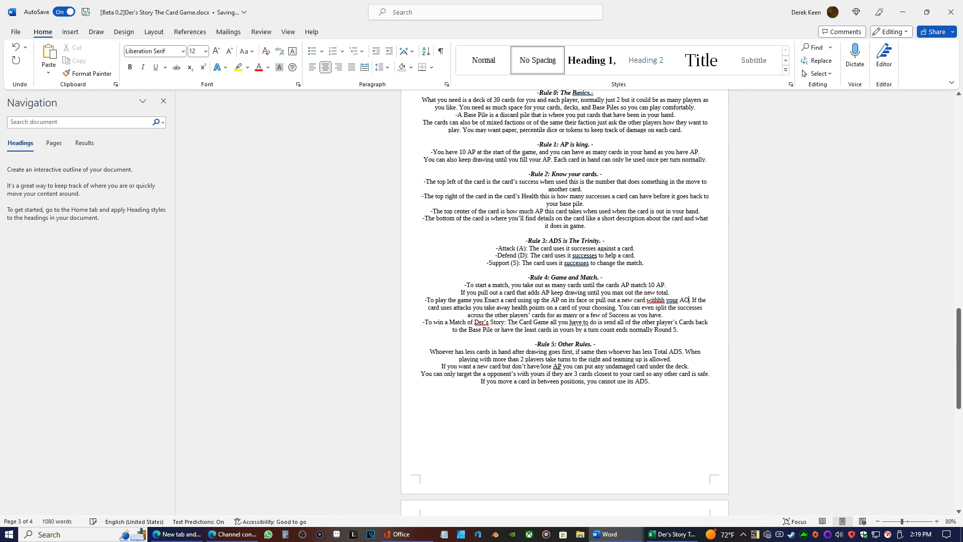
left_click(663, 300)
key("BackSpace")
key("BackSpace")
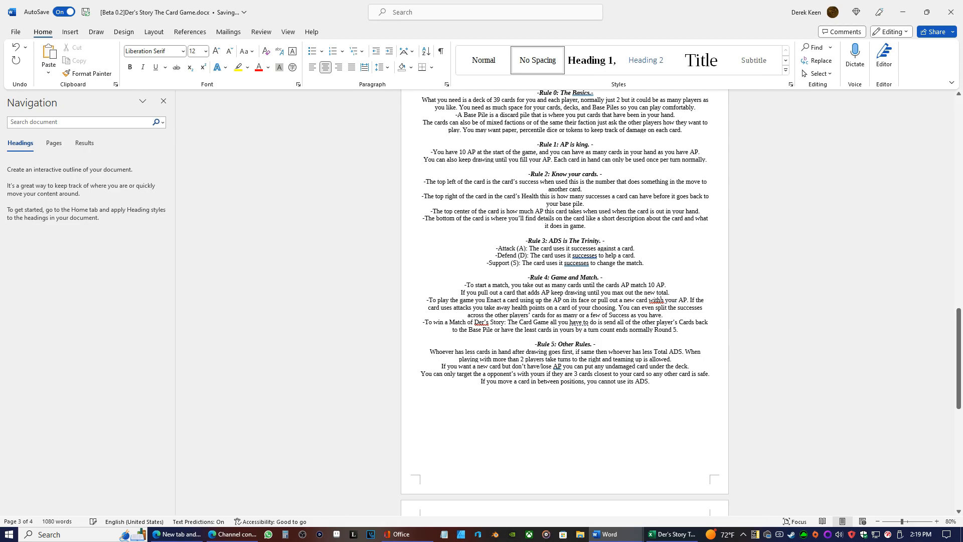
Extend the same Rule 4 sentence with "or swap the place of a card for an AP"
type("or swap the place. of a card")
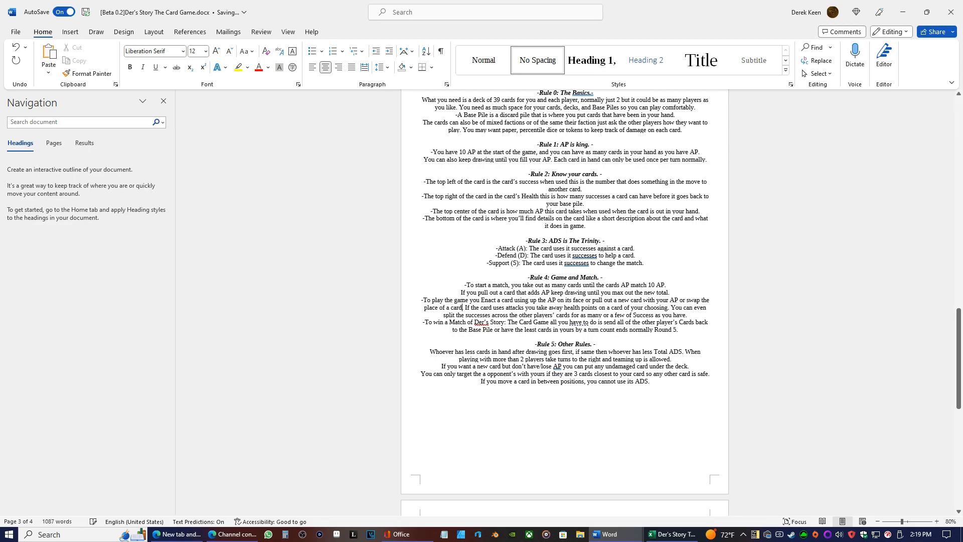
type(" for")
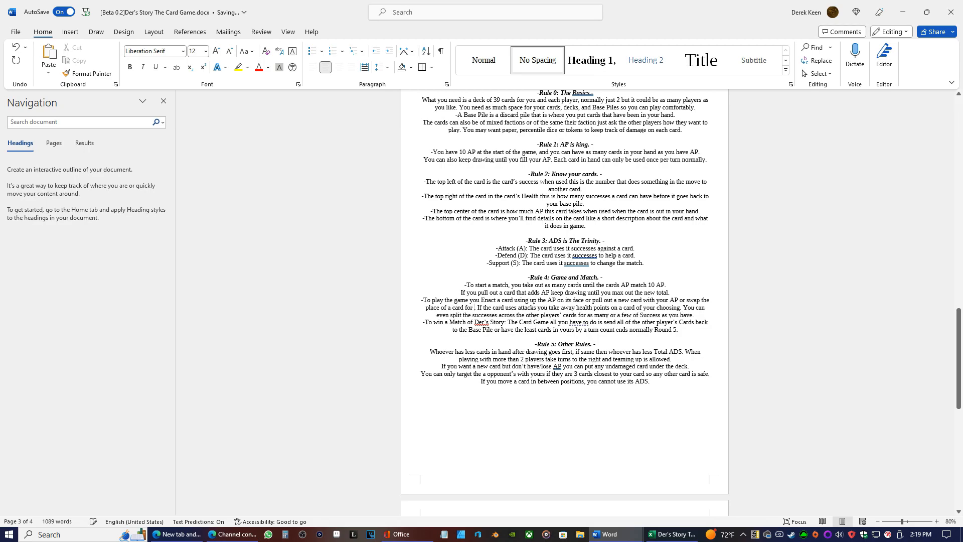
type(" an AP")
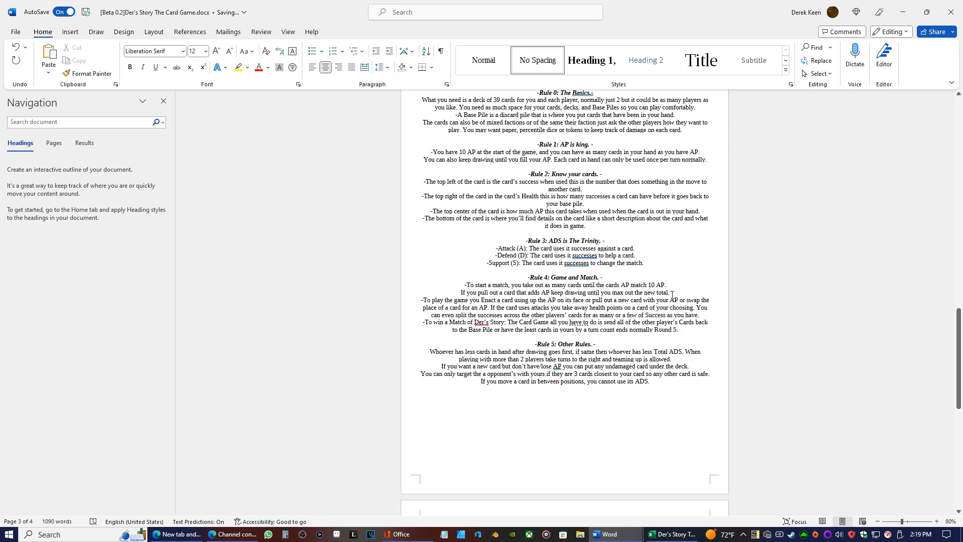
Start a new line in Rule 4 before "You can even split the successes"
key("Right")
key("Right")
key("Right")
key("Right")
key("Right")
key("Right")
key("Right")
key("Right")
key("Right")
key("Return")
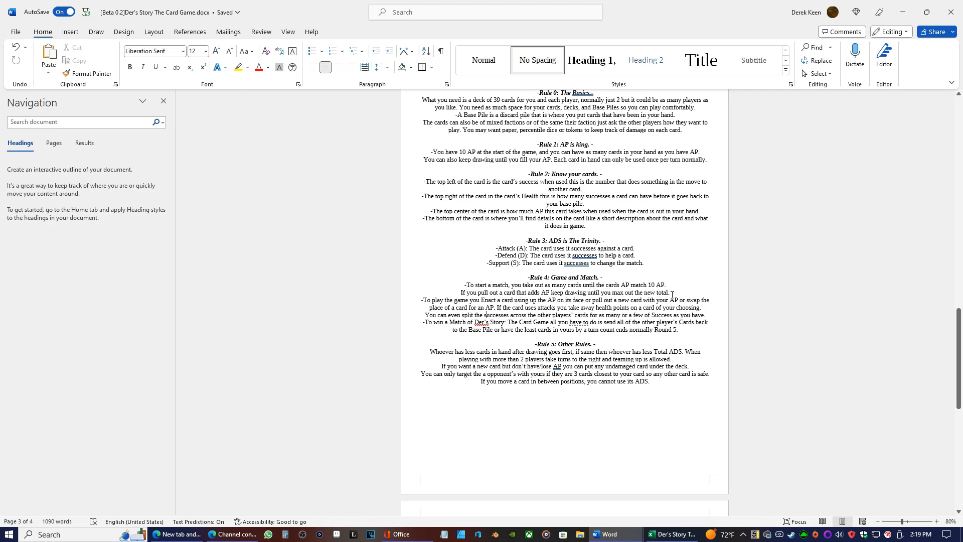
In Rule 4, extend the line ending "max out the new total" with "but only on this turn."
key("Right")
key("Right")
key("Right")
key("Right")
key("Right")
key("Right")
key("Right")
key("Right")
type("b")
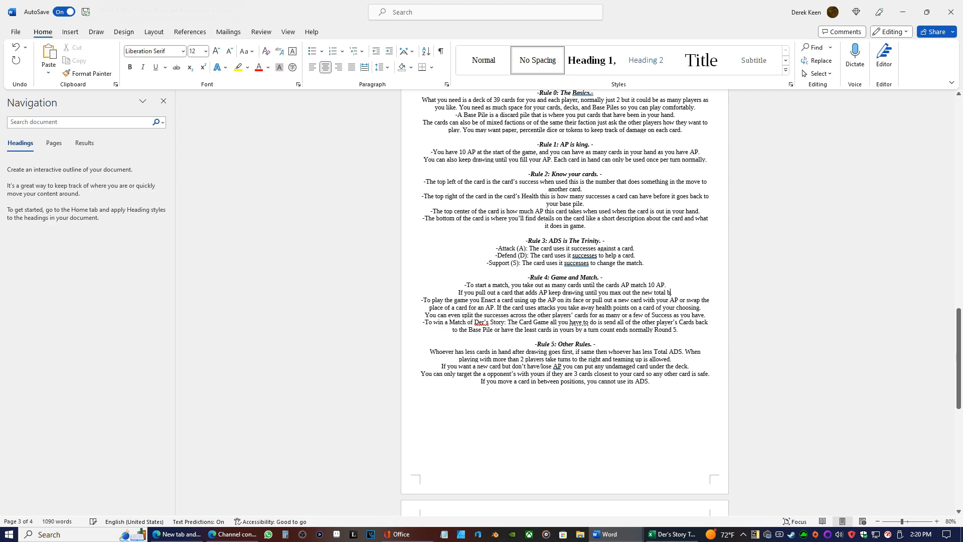
type("ut only ")
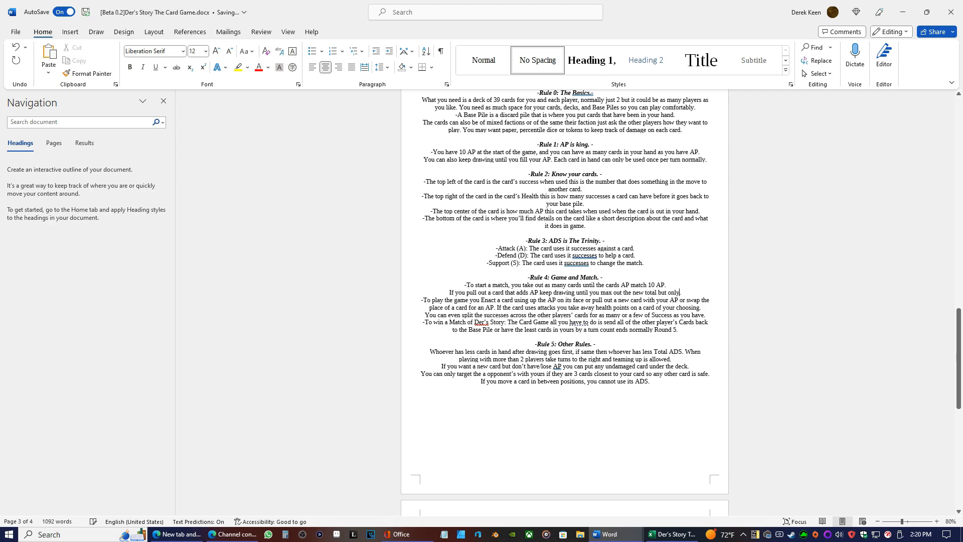
type("w.")
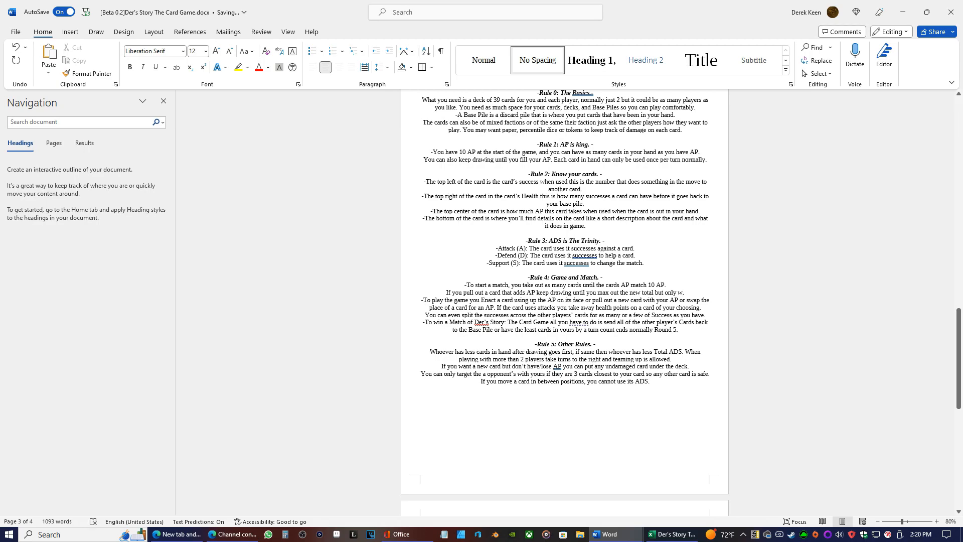
key("BackSpace")
type("on this turnn")
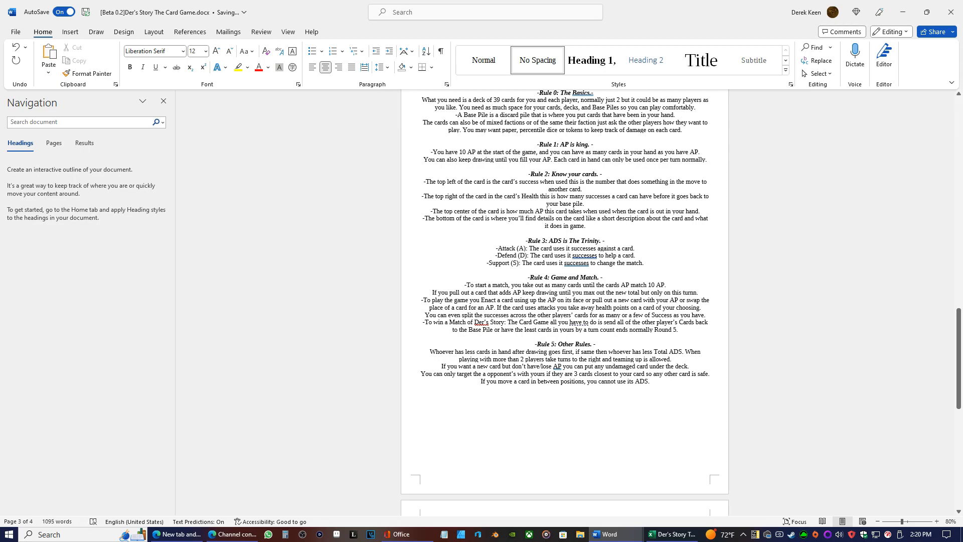
key("BackSpace")
type(".")
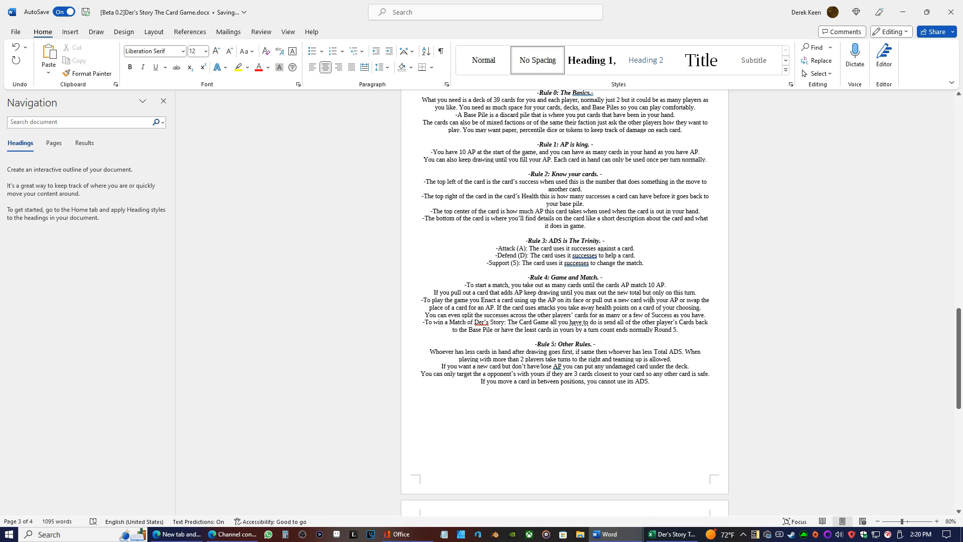
In the Rule 4 line about playing the game, insert "depleating your total AP" after "using up the AP on its face"
type("deple")
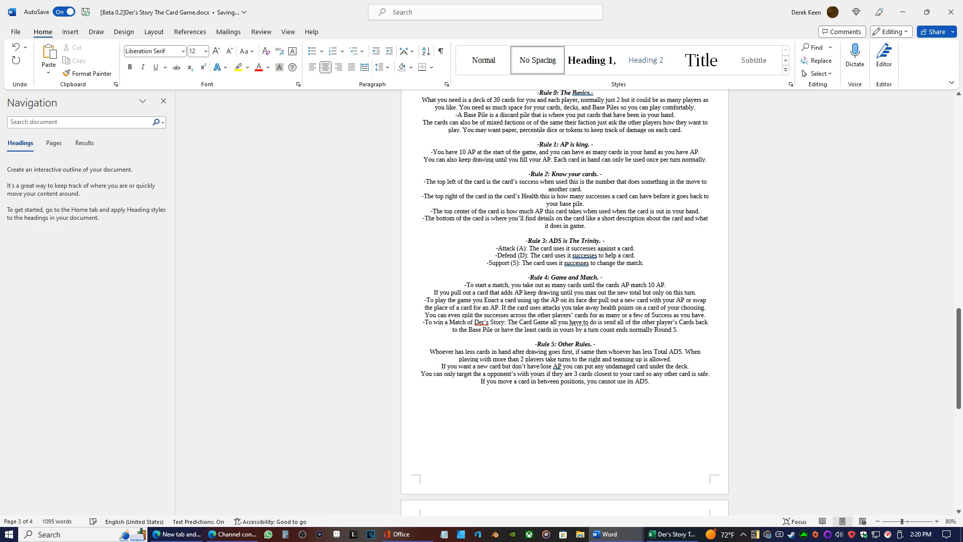
type("ating ")
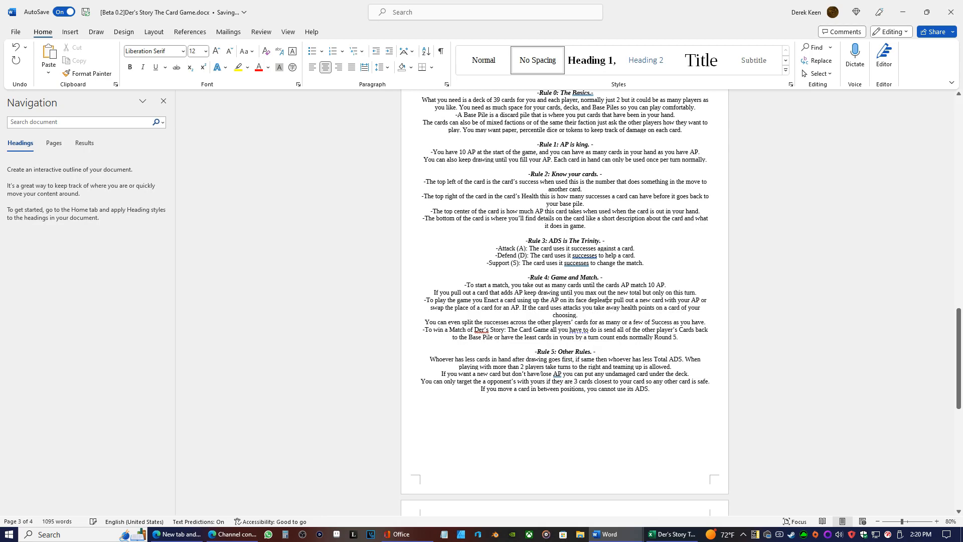
type("your")
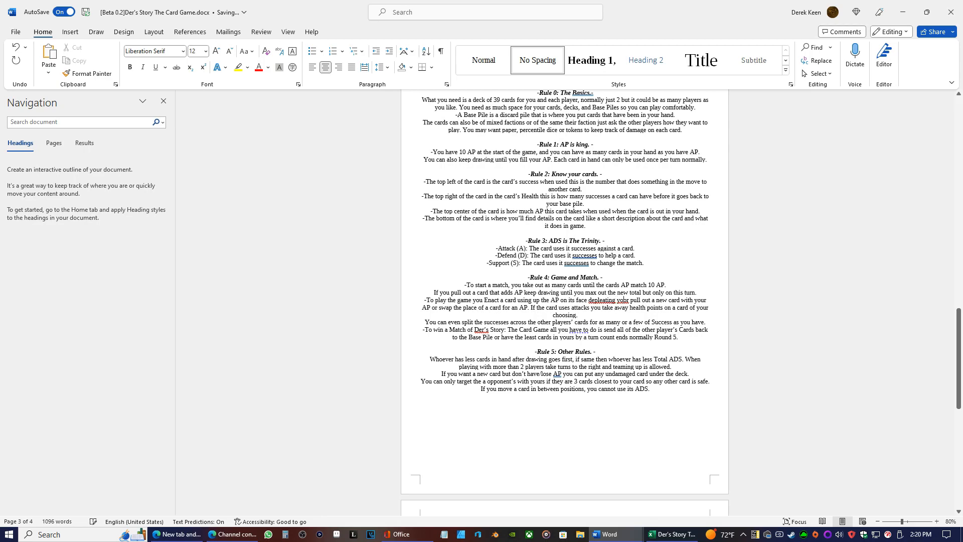
type(" total APo")
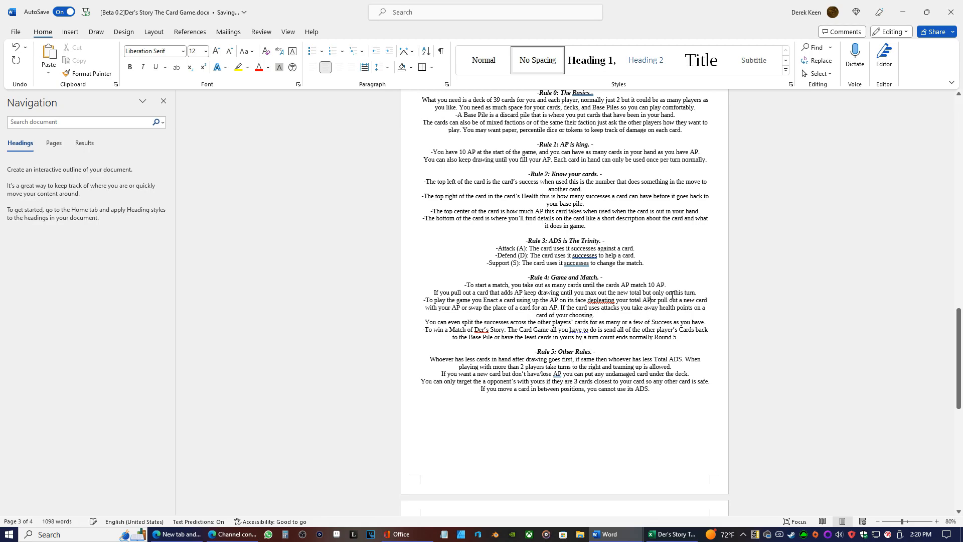
type(" .")
End the Rule 4 sentence after "your total AP" and start a new line with a capitalized "Or pull out a new card"
key("BackSpace")
type("O")
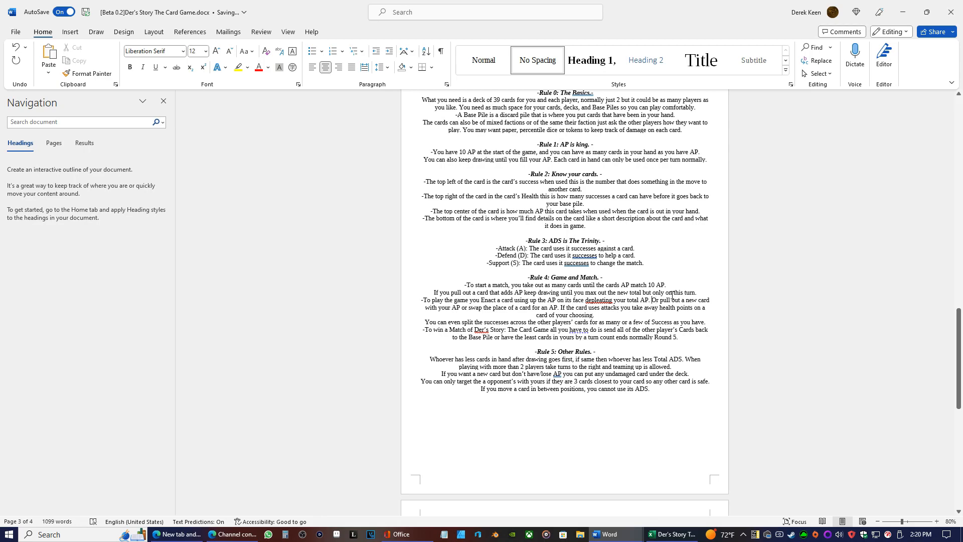
key("Return")
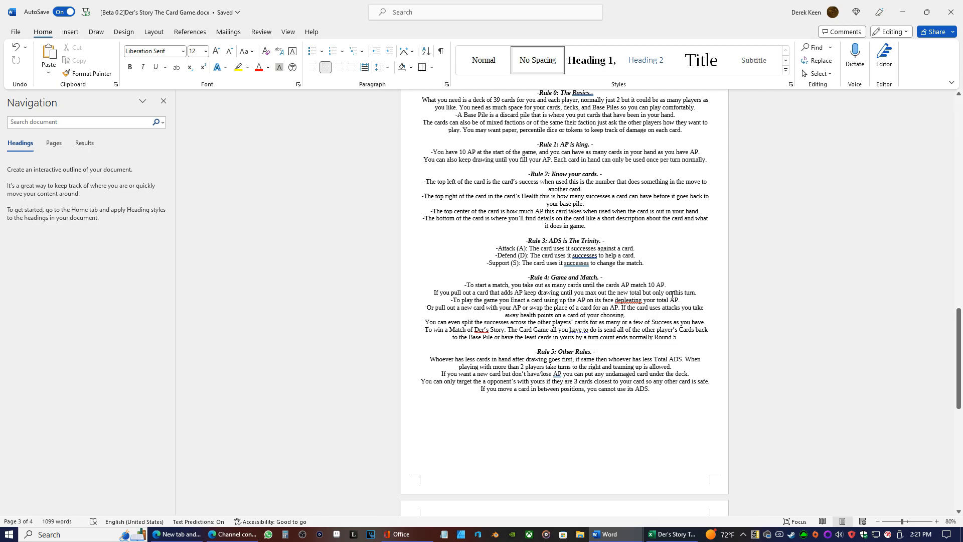
Center the "Introduction" and "The 4 Starter Factions" headings on the introduction page
scroll(672, 294, "up", 15)
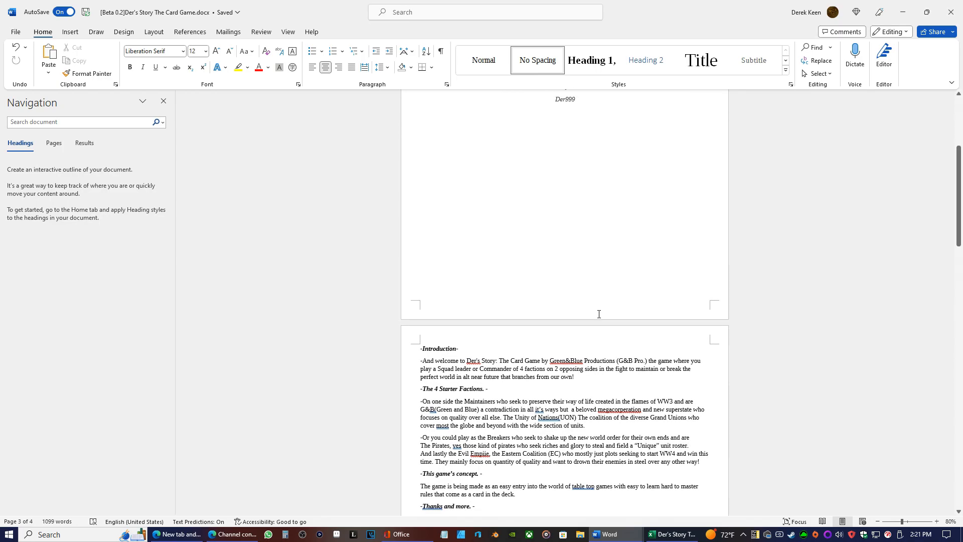
scroll(581, 296, "down", 8)
scroll(548, 294, "up", 5)
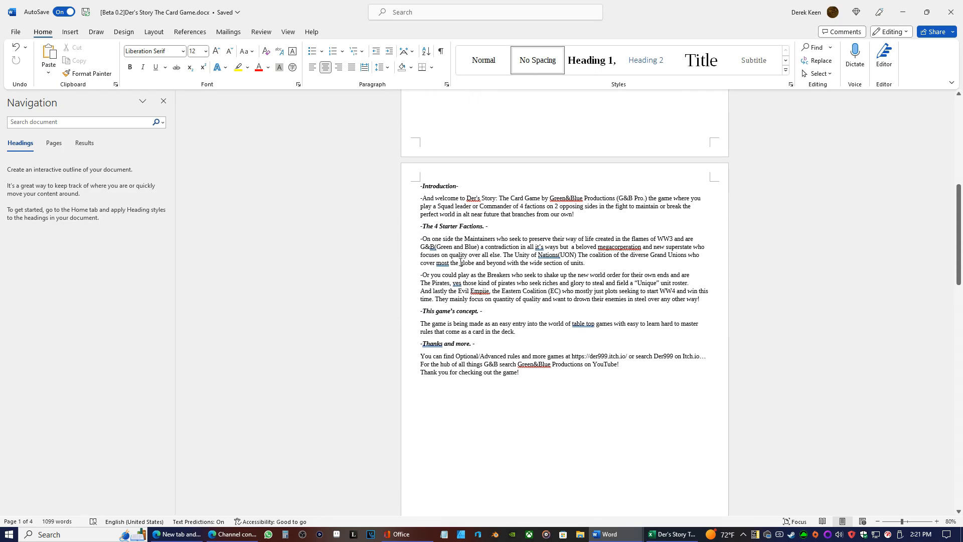
left_click_drag(459, 186, 420, 186)
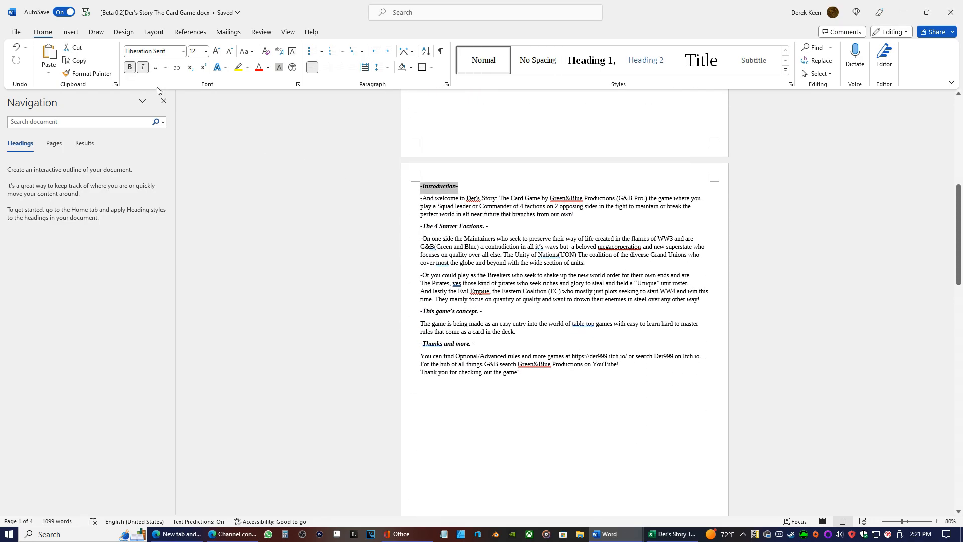
left_click(325, 67)
left_click_drag(491, 226, 399, 226)
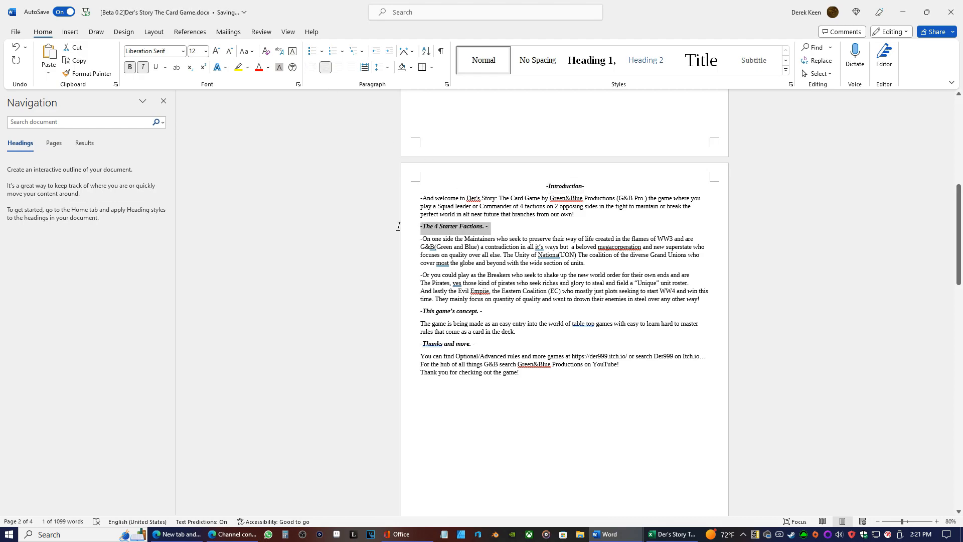
left_click(326, 67)
Center the "This game's concept" and "Thanks and more" headings on the introduction page
left_click_drag(483, 311, 361, 308)
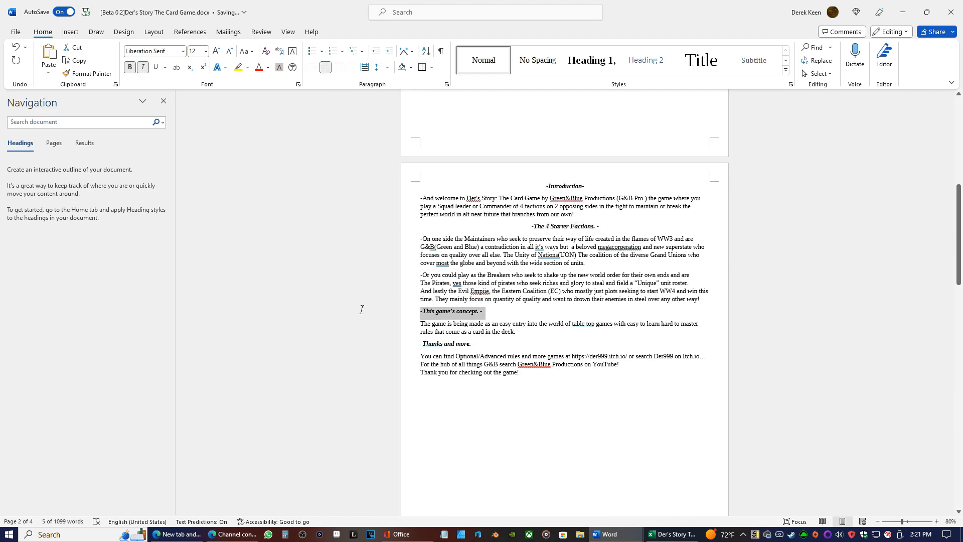
left_click(326, 67)
left_click_drag(486, 346, 399, 317)
left_click(484, 346)
left_click_drag(485, 347, 415, 346)
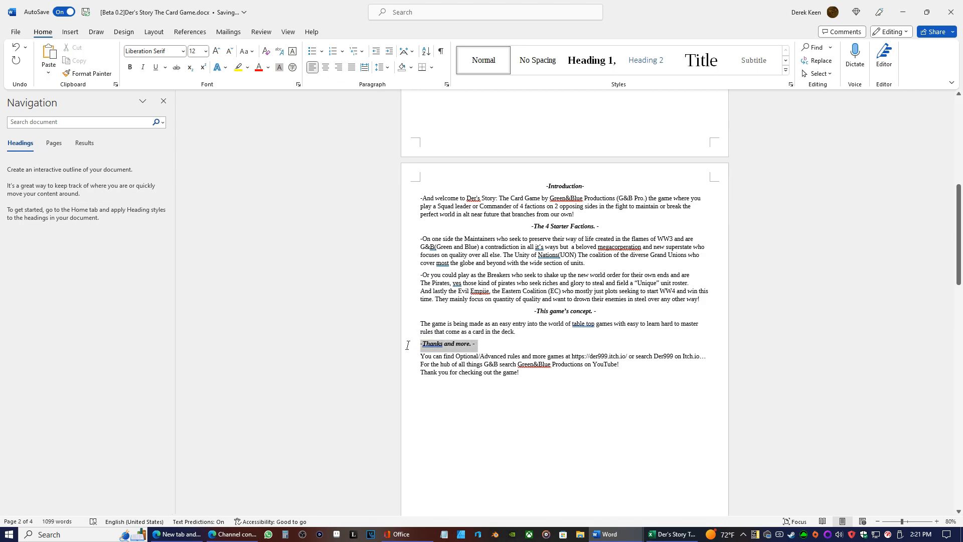
left_click(326, 67)
Left-align the body text under the "Rule 0: The Basics" heading
scroll(564, 301, "down", 10)
left_click_drag(573, 219, 594, 221)
left_click(571, 356)
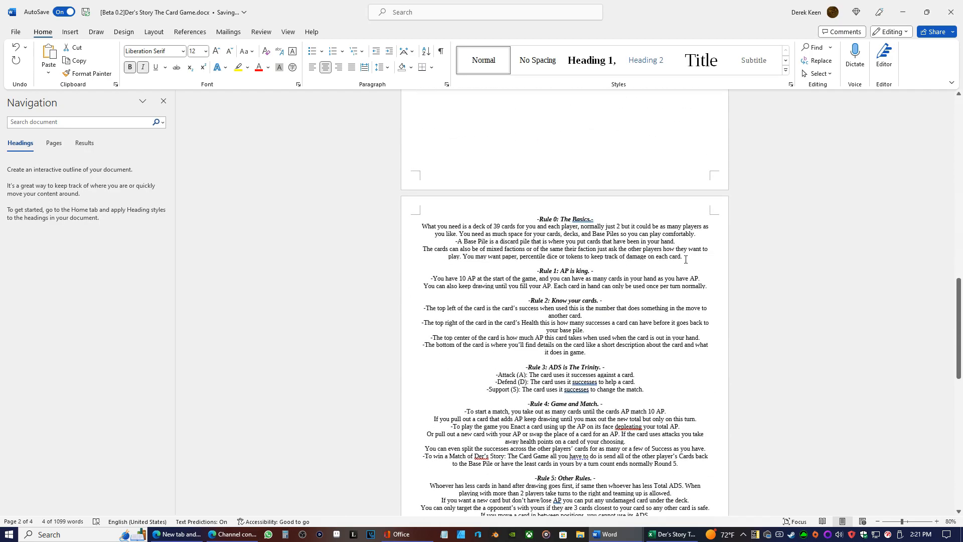
left_click_drag(688, 259, 325, 226)
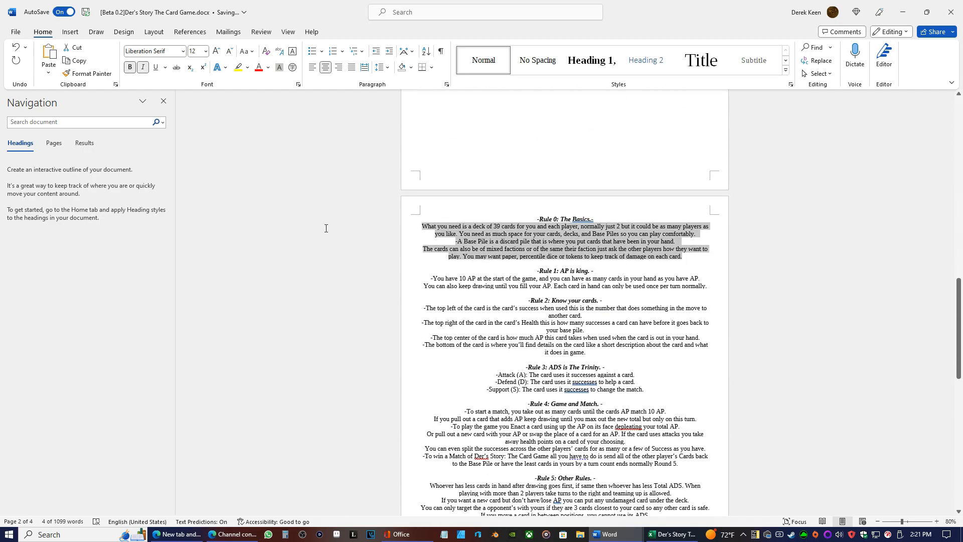
left_click(312, 67)
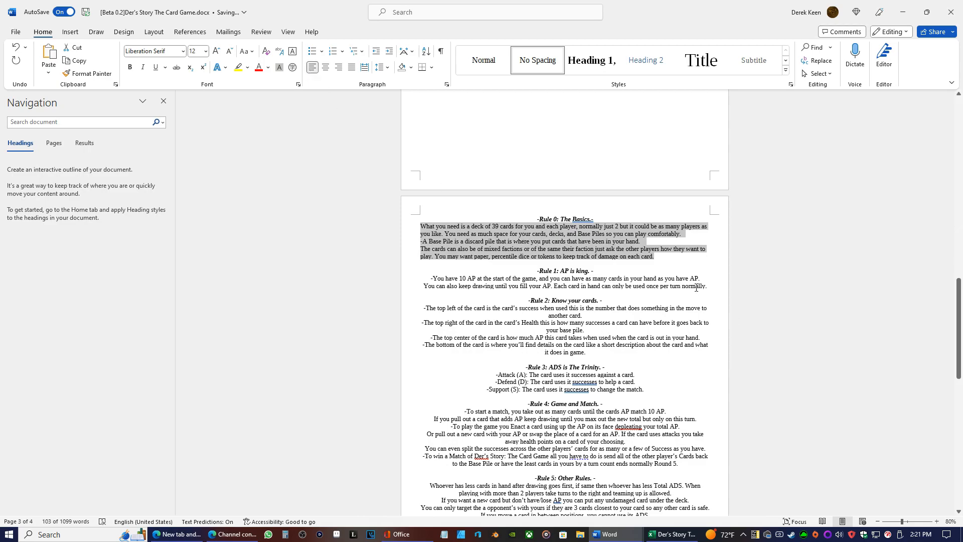
Try to left-align the two lines under the Rule 1 heading while keeping the heading centered
left_click_drag(708, 287, 430, 279)
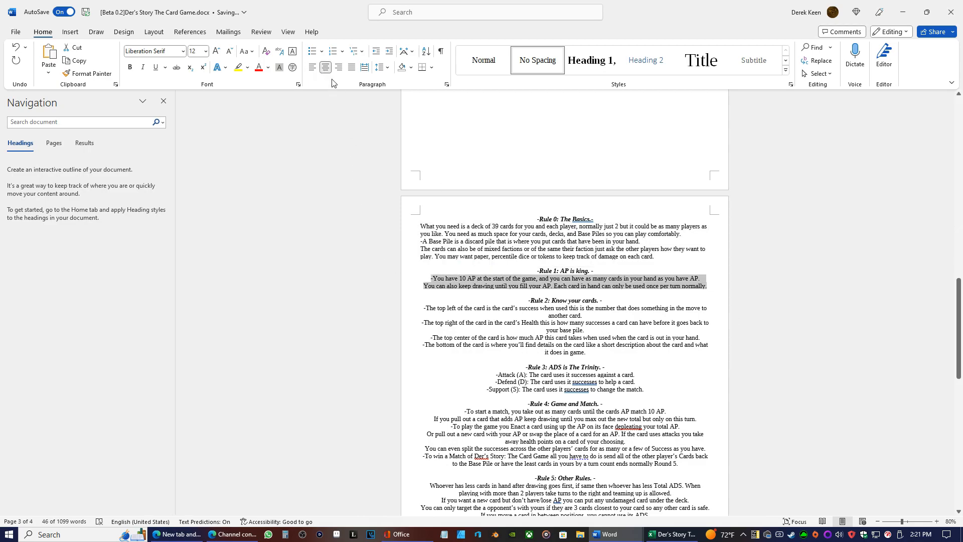
left_click(312, 67)
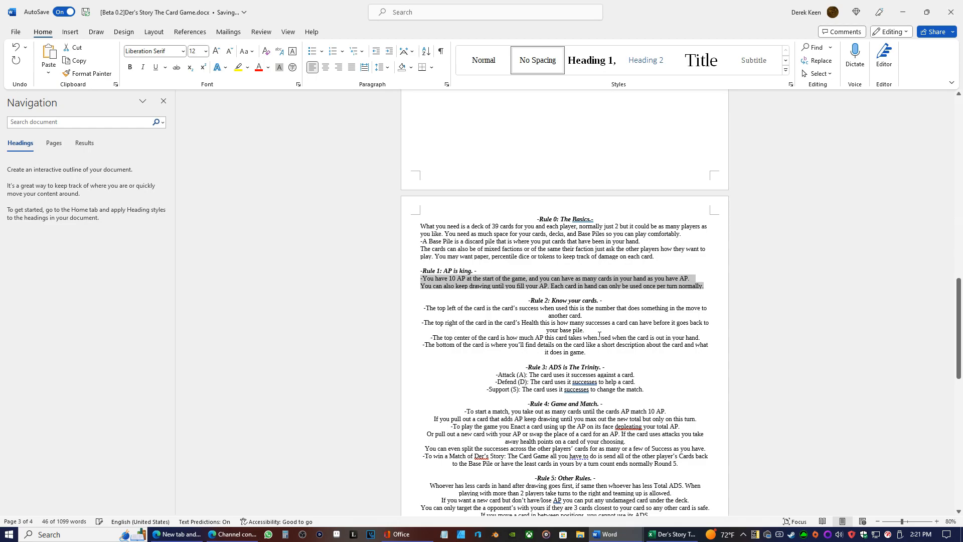
triple_click(471, 267)
left_click(326, 67)
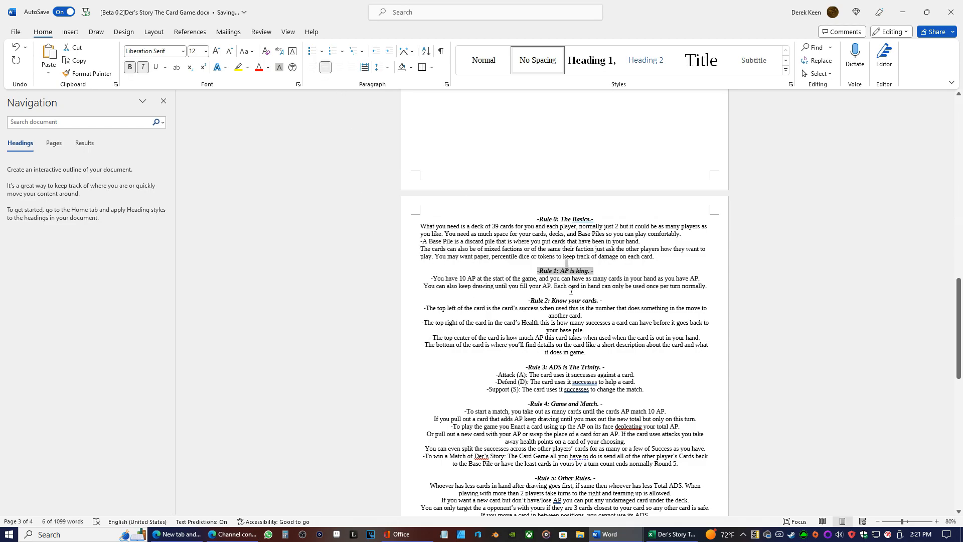
Insert a blank line between the heading and the body text of both Rule 1 and Rule 0
left_click(598, 278)
left_click(600, 270)
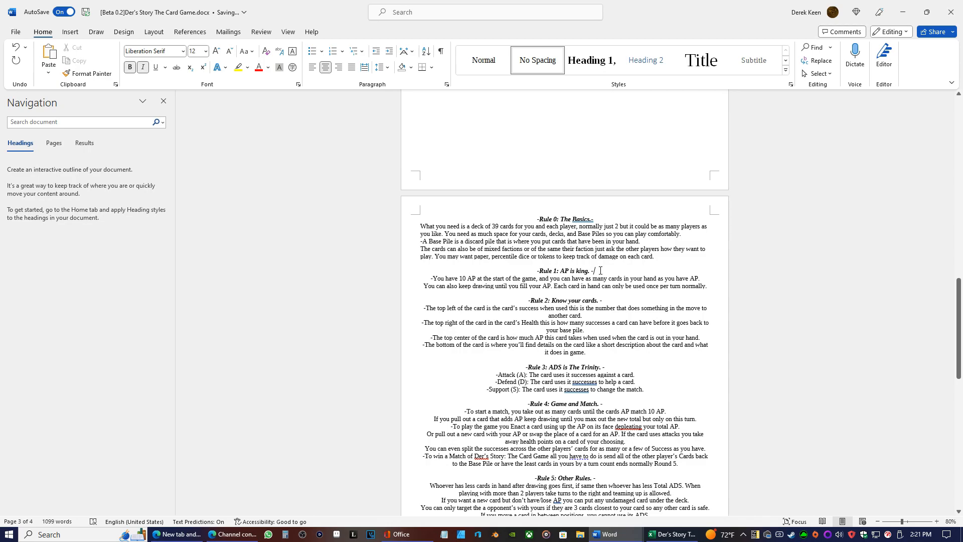
key("Return")
key("Return")
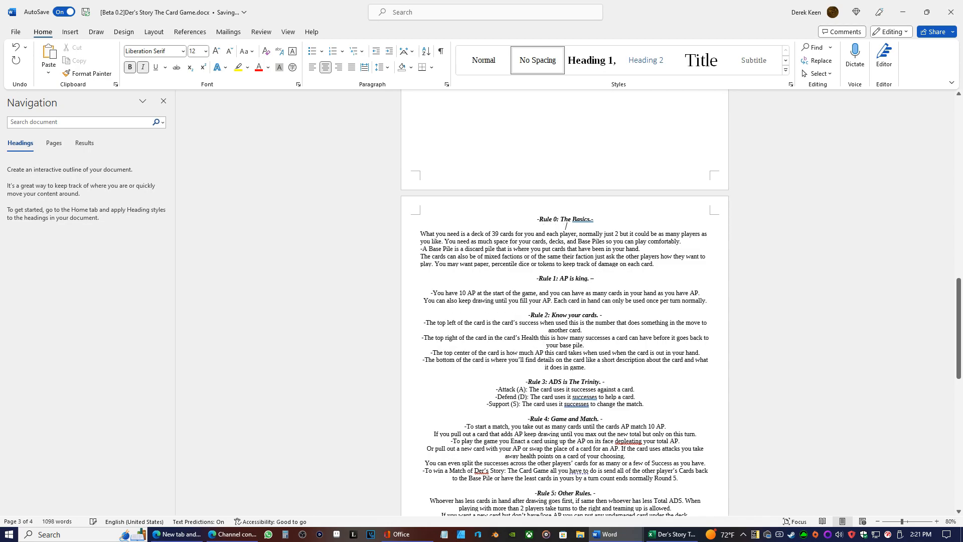
Try switching the Rule 0 body text between justified and left alignment
left_click_drag(656, 264, 396, 234)
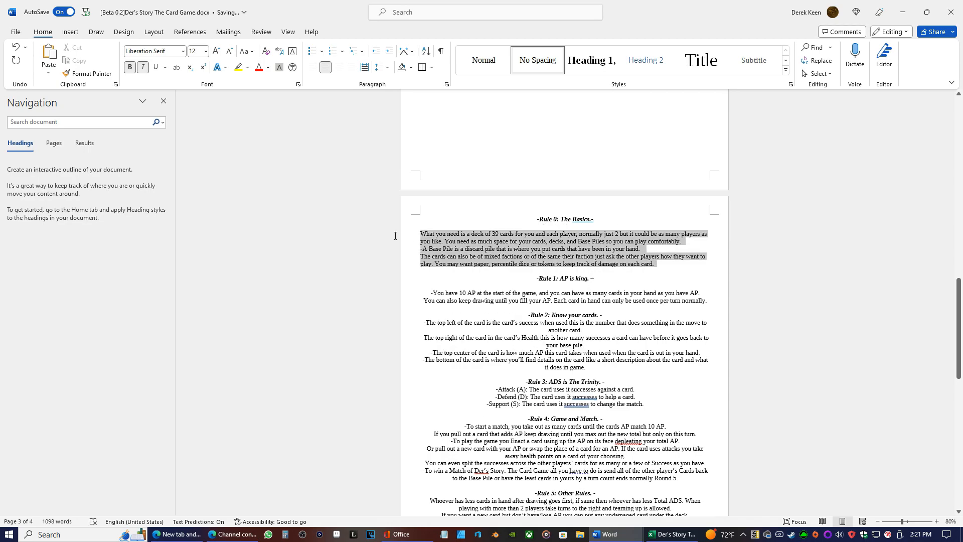
left_click(314, 68)
left_click(314, 68)
left_click(314, 69)
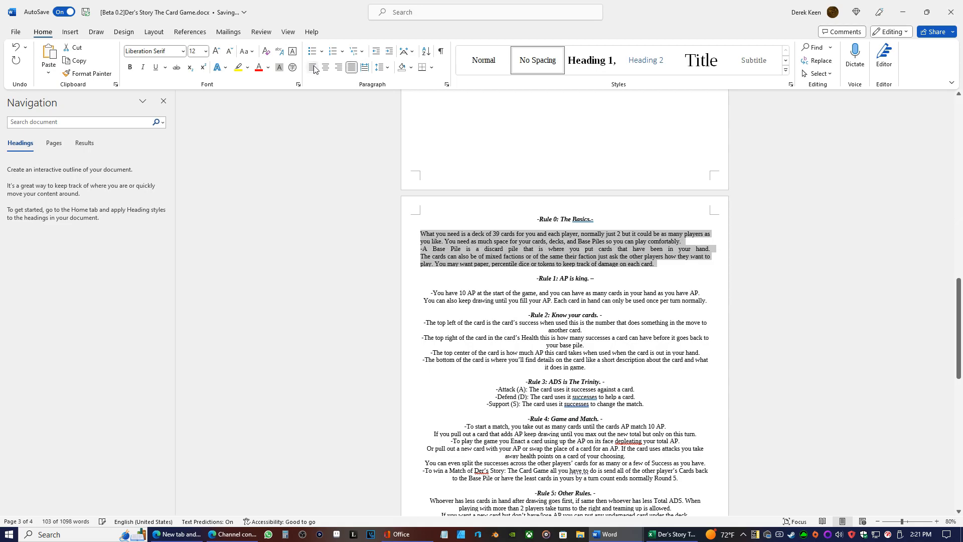
left_click(314, 68)
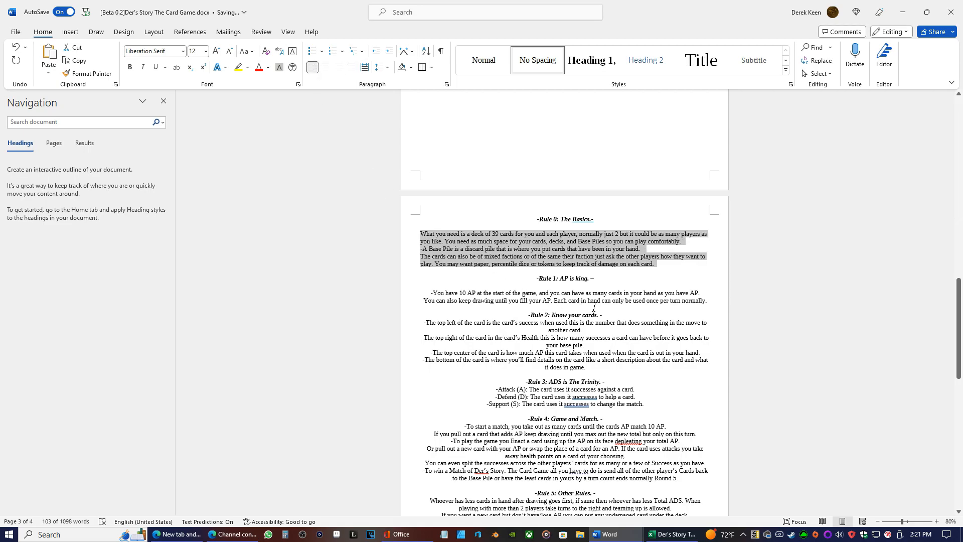
Left-align the body text of Rules 1 and 2, adding a blank line below the Rule 2 heading
left_click_drag(709, 300, 422, 284)
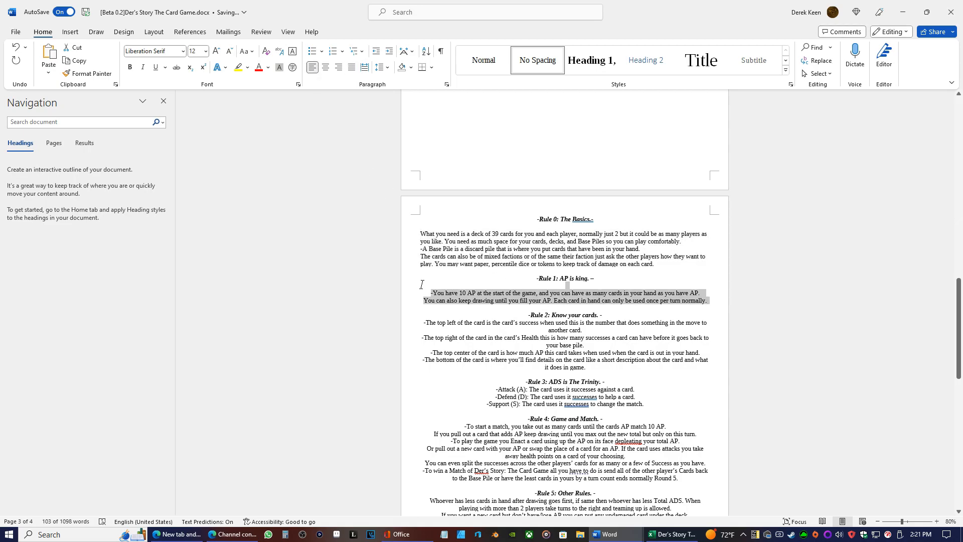
left_click(313, 68)
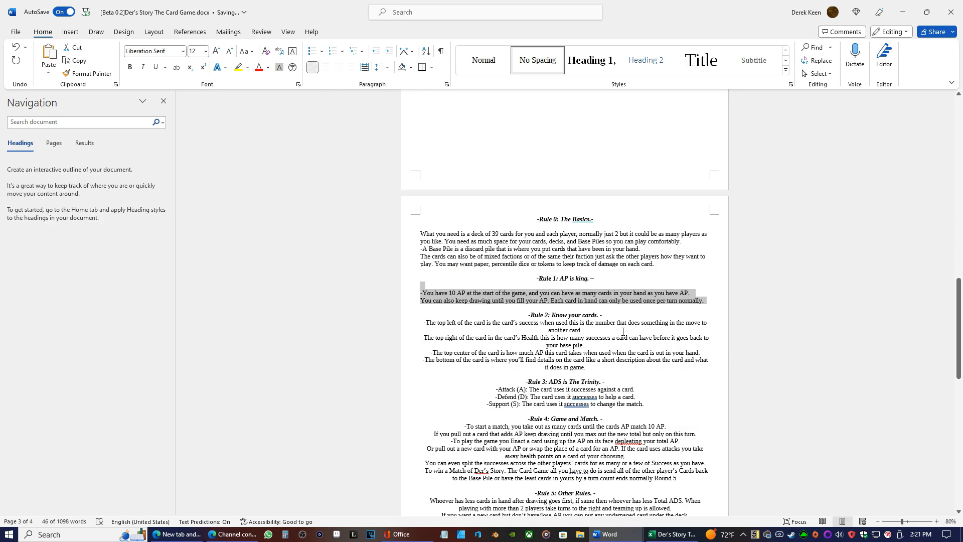
left_click(608, 316)
key("Return")
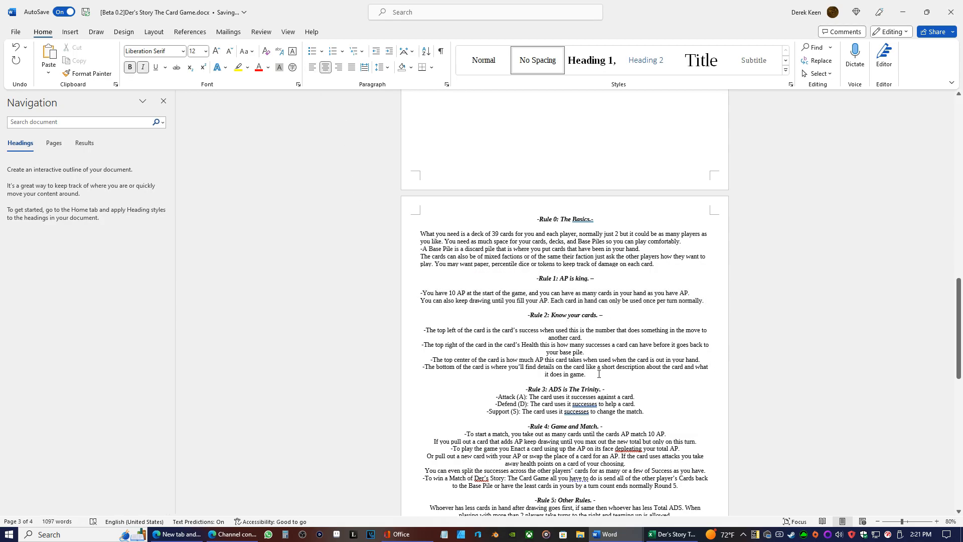
left_click_drag(600, 374, 421, 323)
left_click(315, 67)
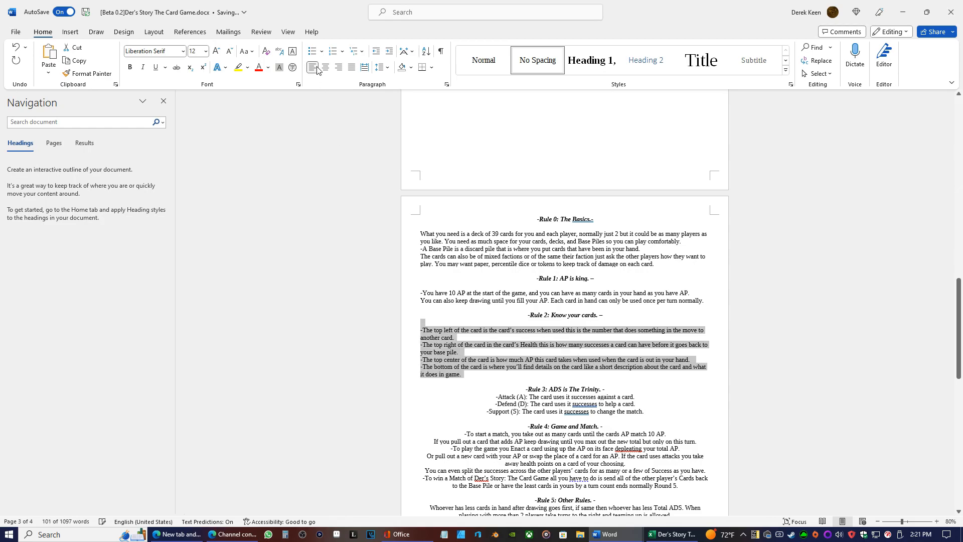
Add a blank line below the Rule 3 heading and left-align its Attack, Defend and Support lines
scroll(609, 300, "down", 3)
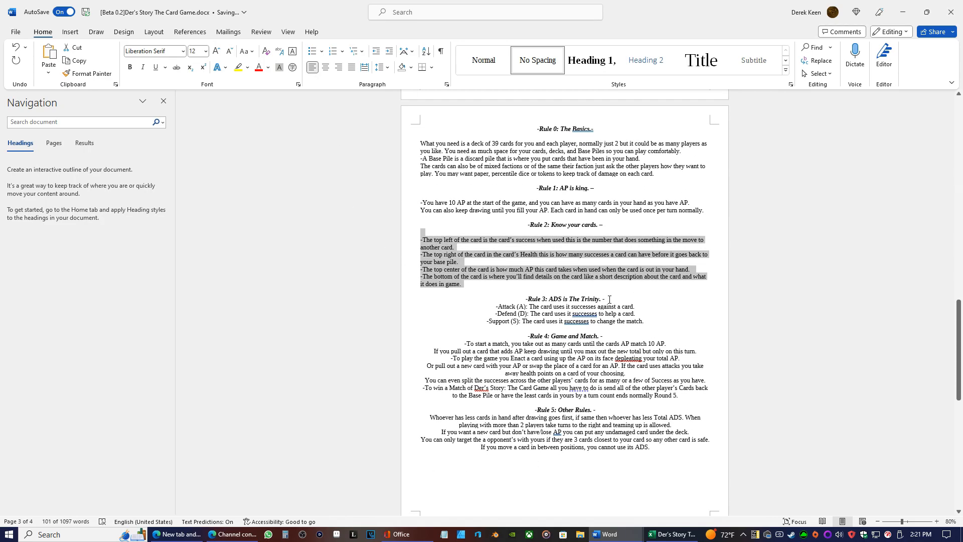
left_click(609, 299)
key("Return")
left_click_drag(646, 329, 487, 313)
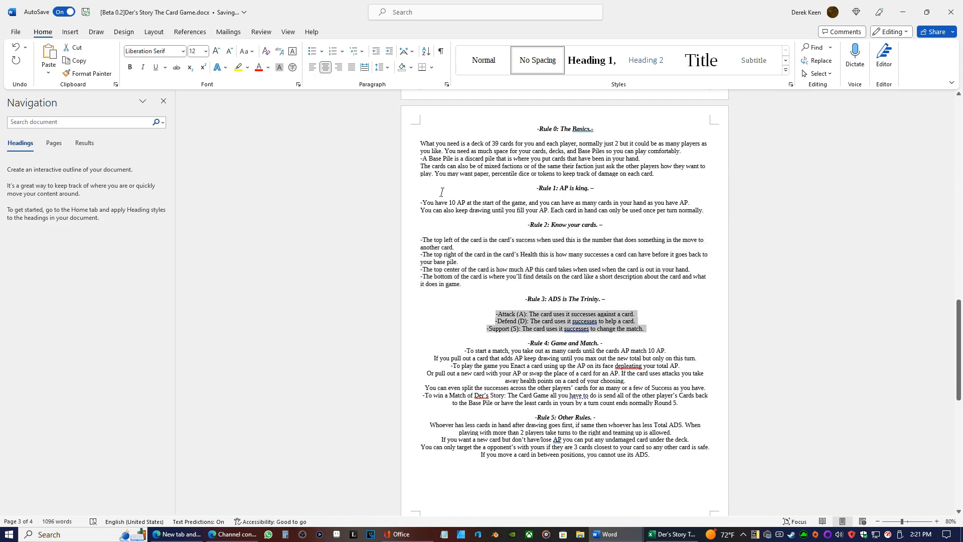
left_click(313, 67)
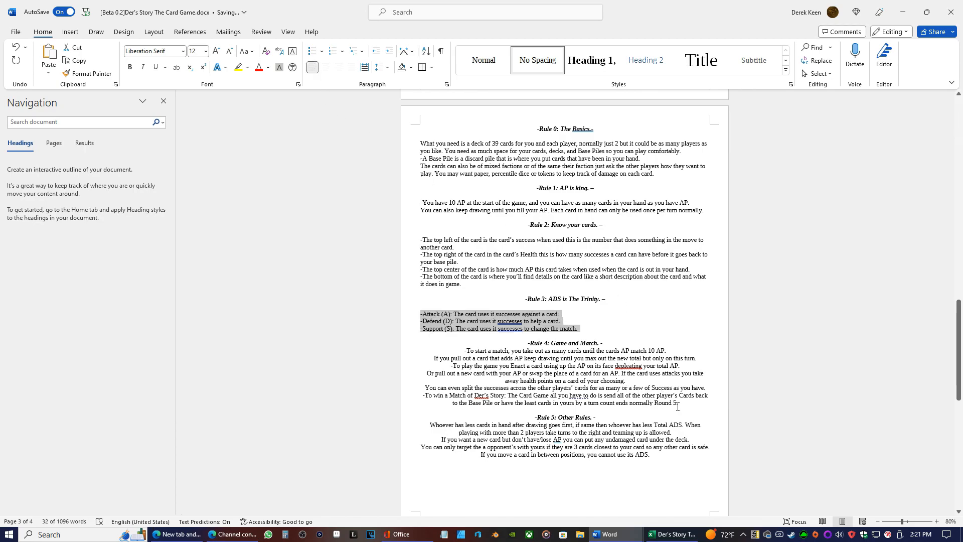
Add a blank line below the Rule 4 heading and left-align the Rule 4 body text
left_click(604, 344)
key("Return")
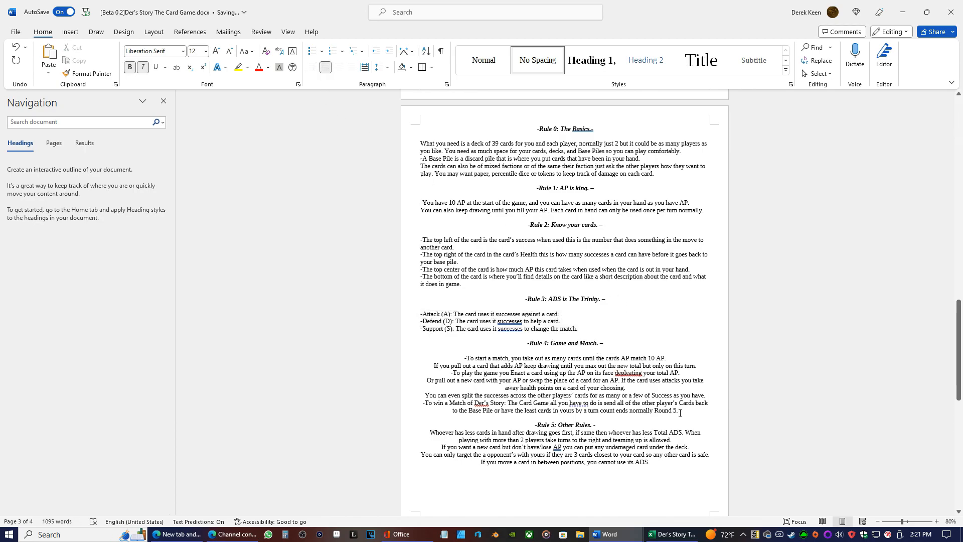
left_click_drag(680, 413, 465, 358)
key("ctrl+l")
Left-align the Rule 5 body text and add a blank line below the Rule 5 heading
scroll(641, 320, "down", 3)
left_click_drag(653, 391, 428, 359)
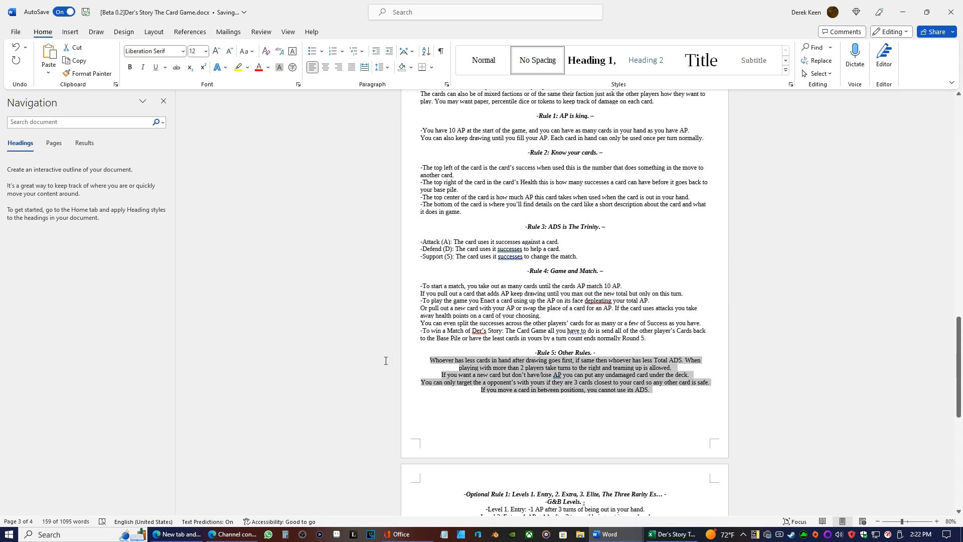
left_click(312, 67)
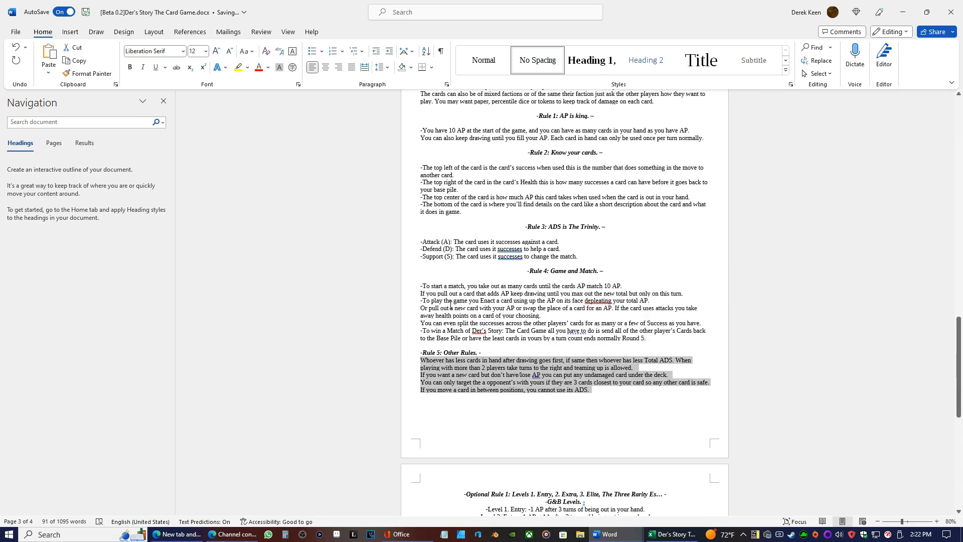
left_click(490, 352)
key("Return")
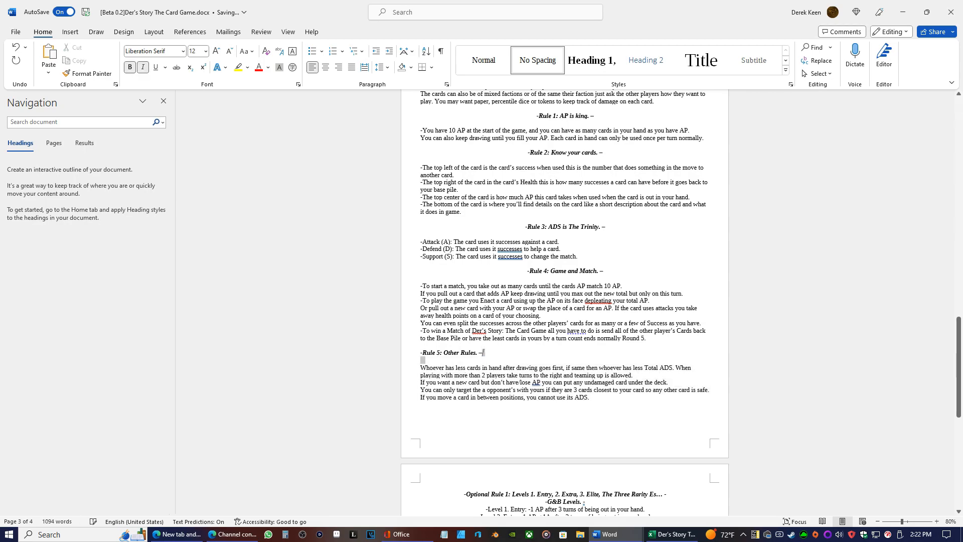
Center the "Rule 5: Other Rules" heading on the page
left_click_drag(483, 353, 422, 353)
left_click(486, 358)
left_click(412, 353)
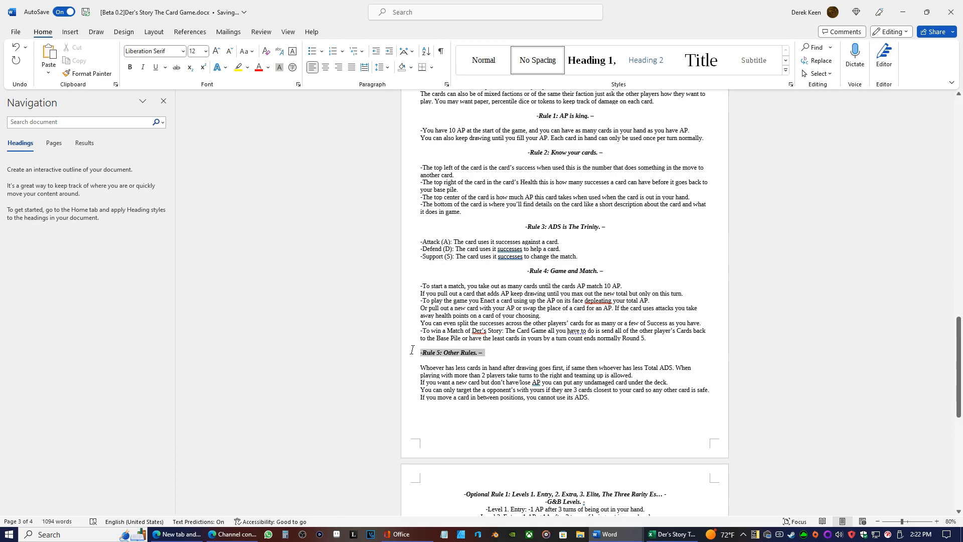
left_click(325, 67)
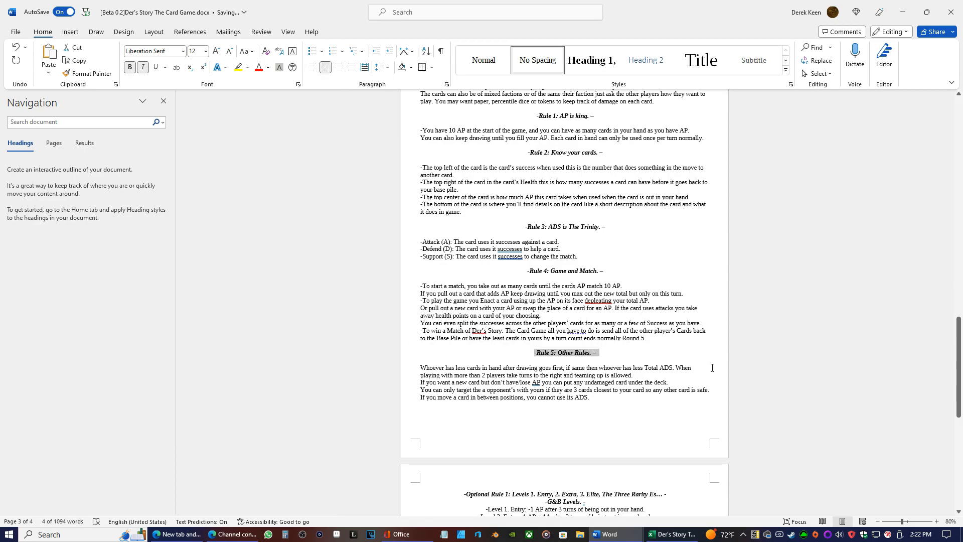
Insert a blank line between the Optional Rule 1 heading and the G&B Levels heading
scroll(558, 368, "down", 8)
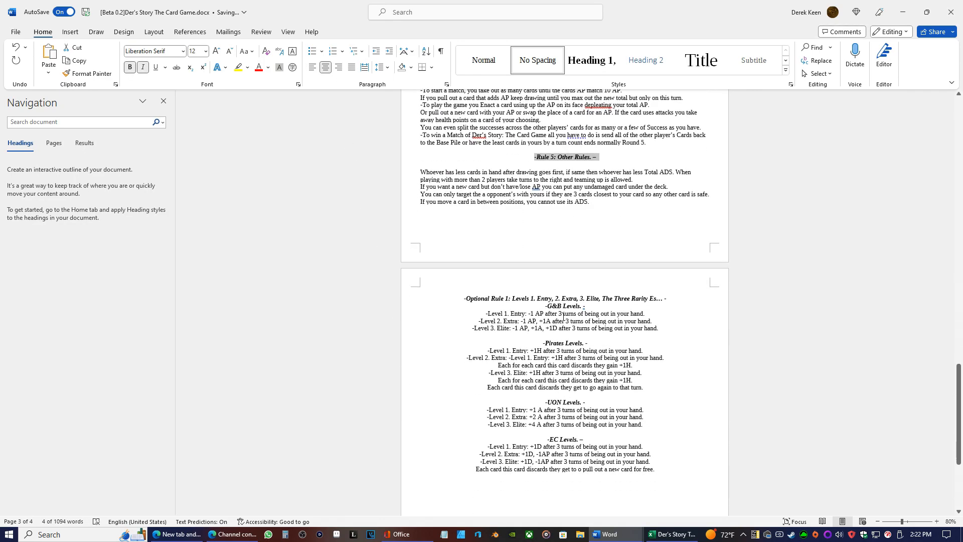
left_click(593, 306)
key("BackSpace")
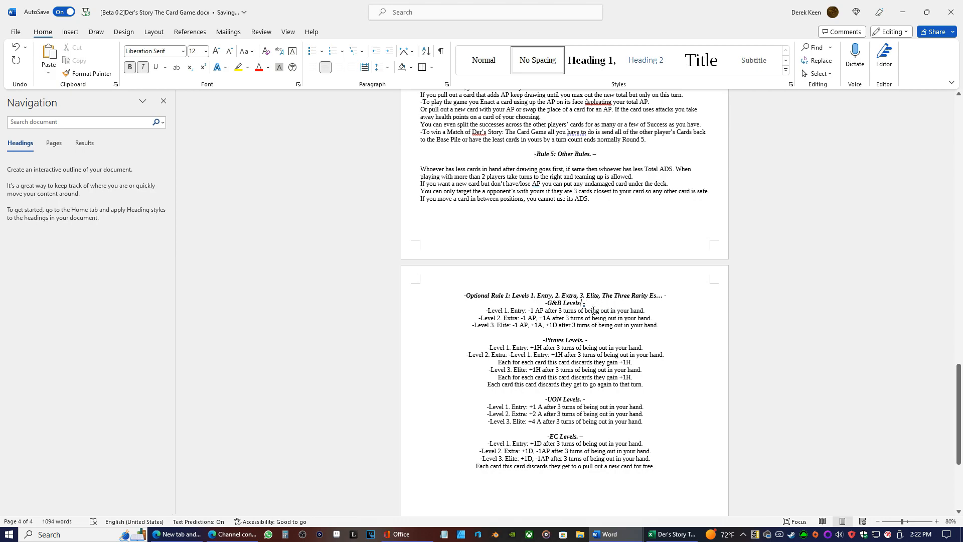
key("Return")
left_click(545, 318)
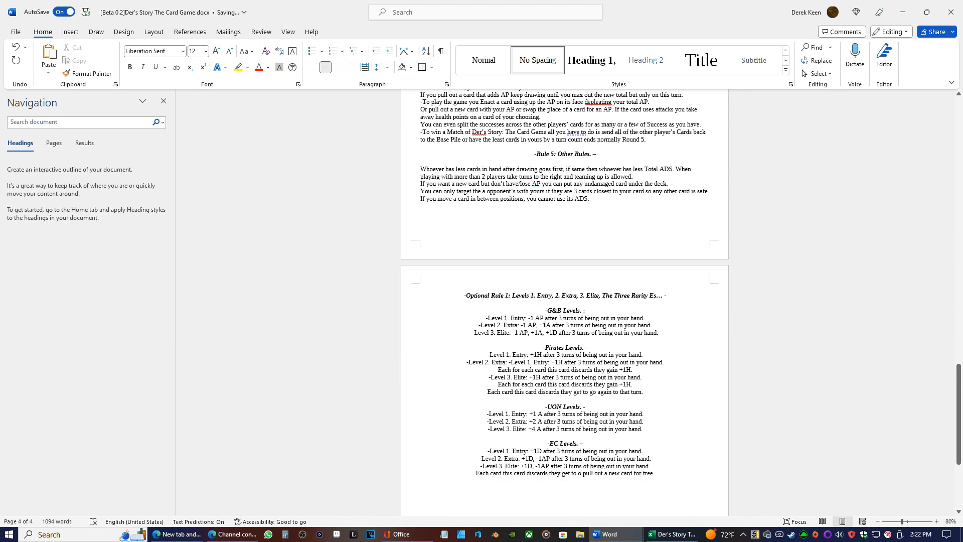
Add a blank line below the G&B Levels heading and left-align its three level lines
left_click(549, 310)
type("-")
key("Return")
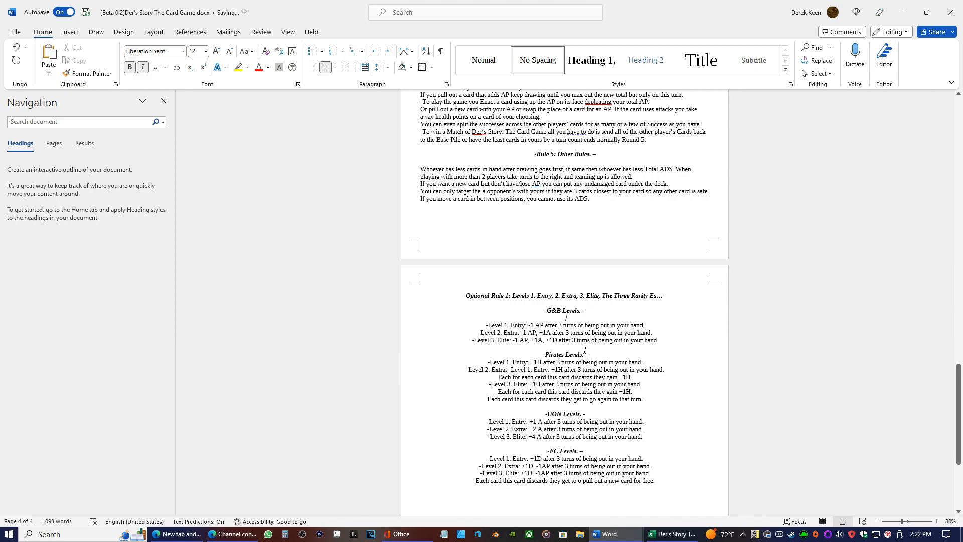
left_click_drag(661, 341, 485, 325)
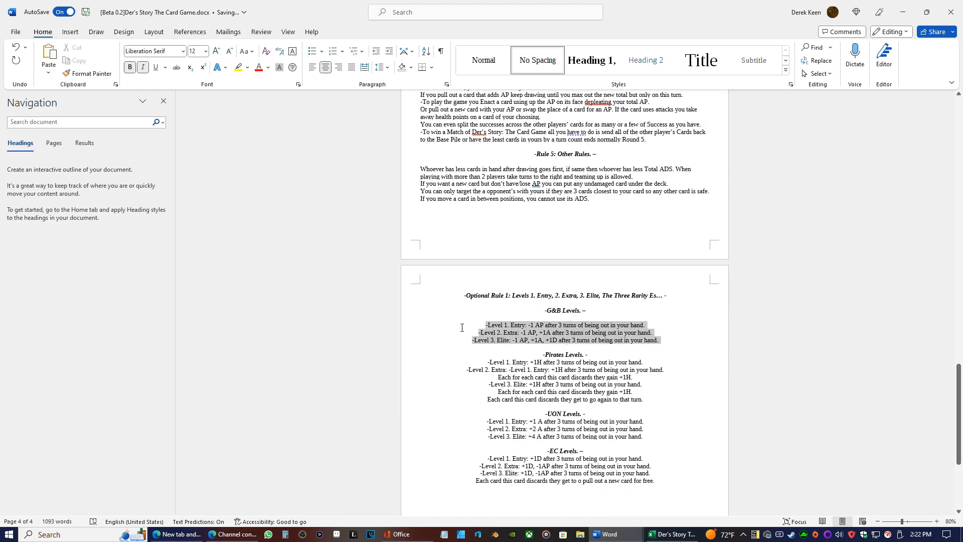
left_click(312, 67)
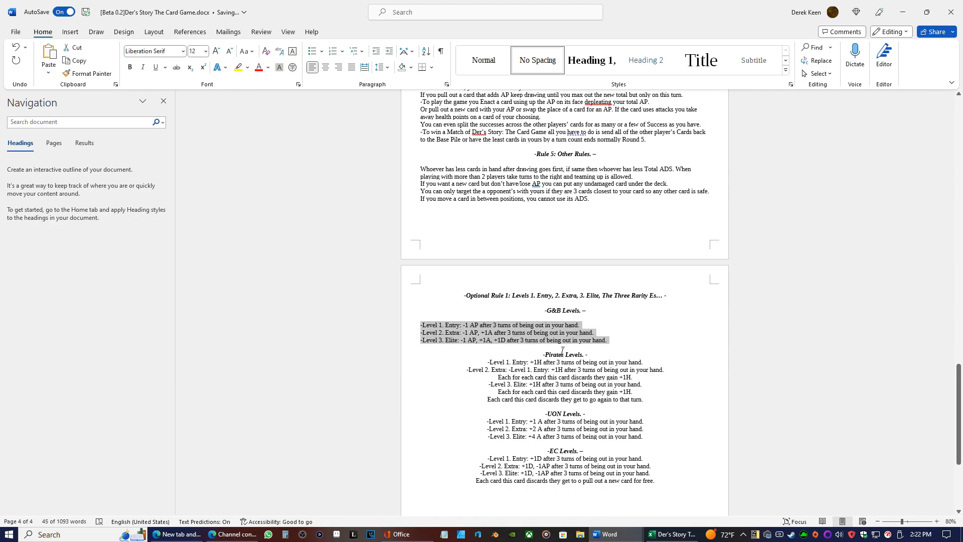
Add a blank line below the Pirates Levels heading and left-align the text under it
left_click(592, 355)
key("Return")
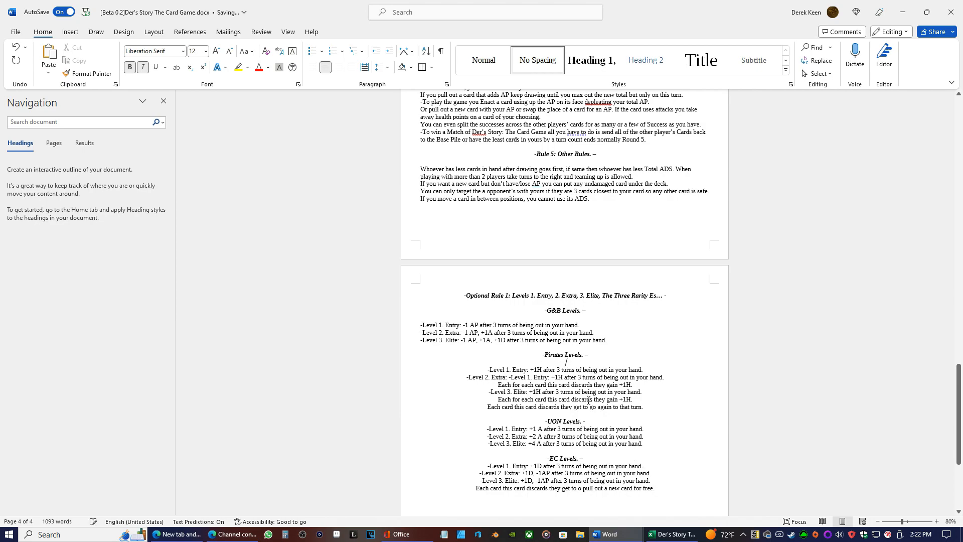
left_click_drag(645, 408, 487, 369)
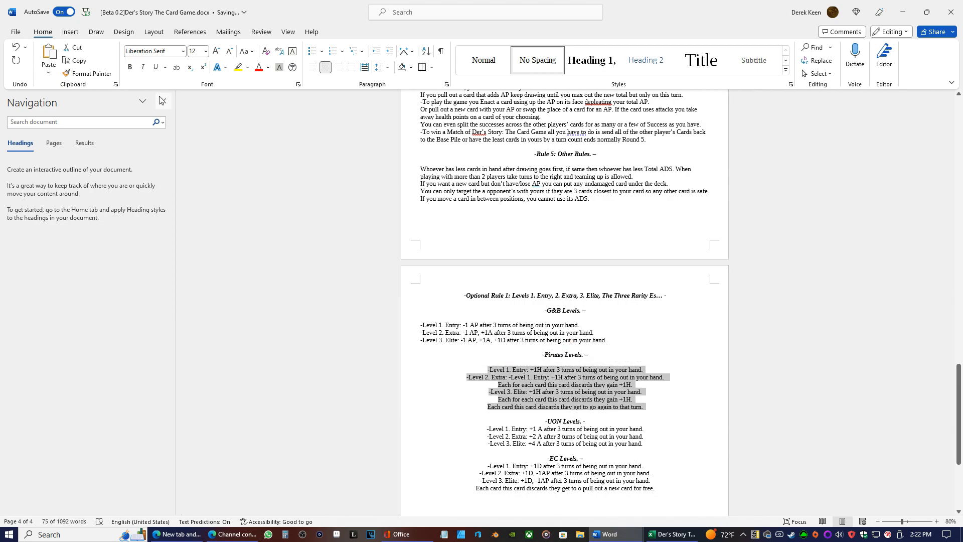
left_click(313, 66)
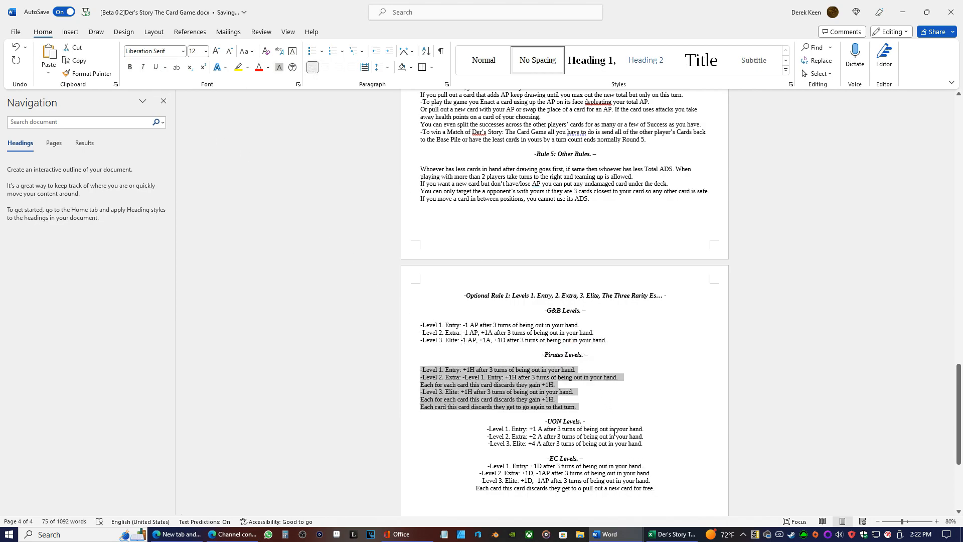
Add a blank line below the UON Levels heading and left-align its three level lines
left_click(592, 424)
key("Return")
left_click_drag(647, 451, 483, 436)
left_click(312, 67)
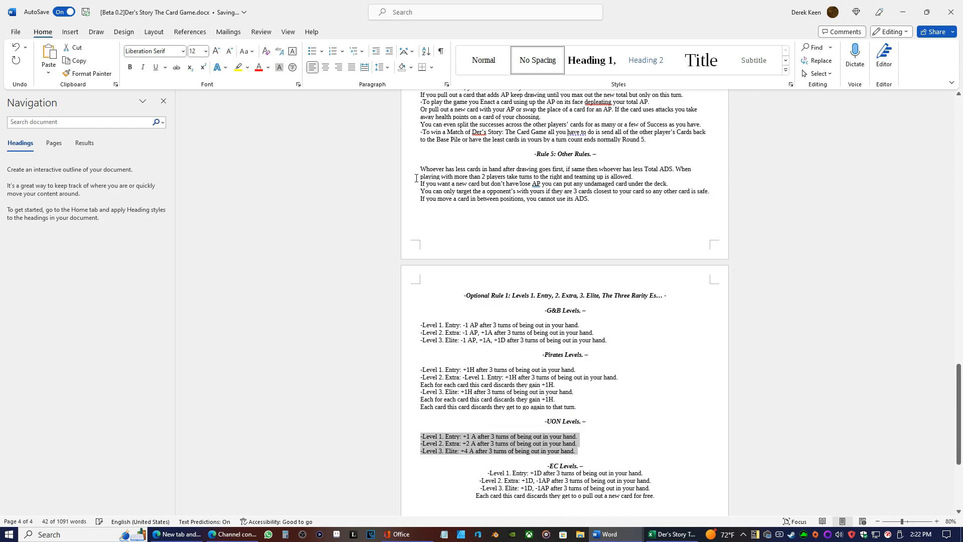
Add a blank line below the EC Levels heading and left-align the four lines under it
scroll(637, 361, "down", 3)
left_click_drag(659, 351, 404, 318)
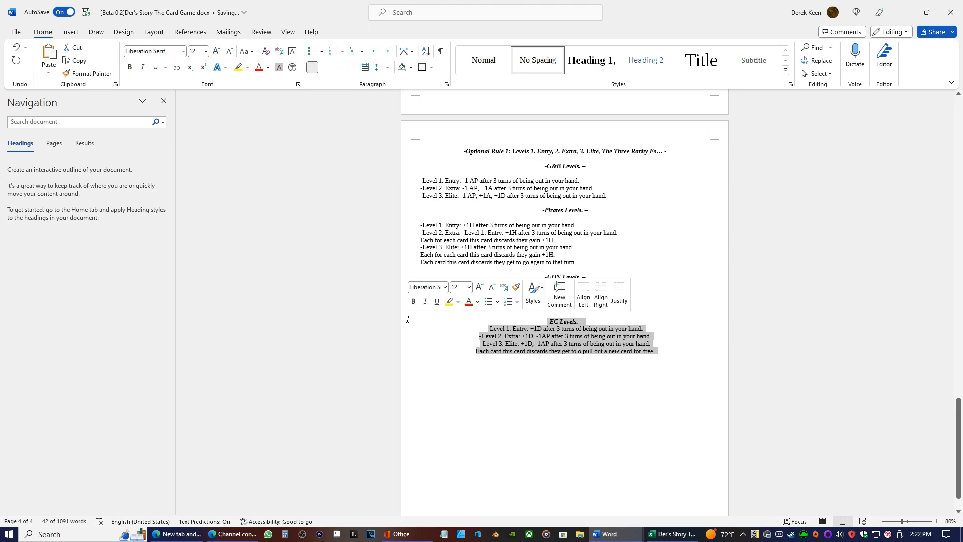
left_click(610, 320)
key("Return")
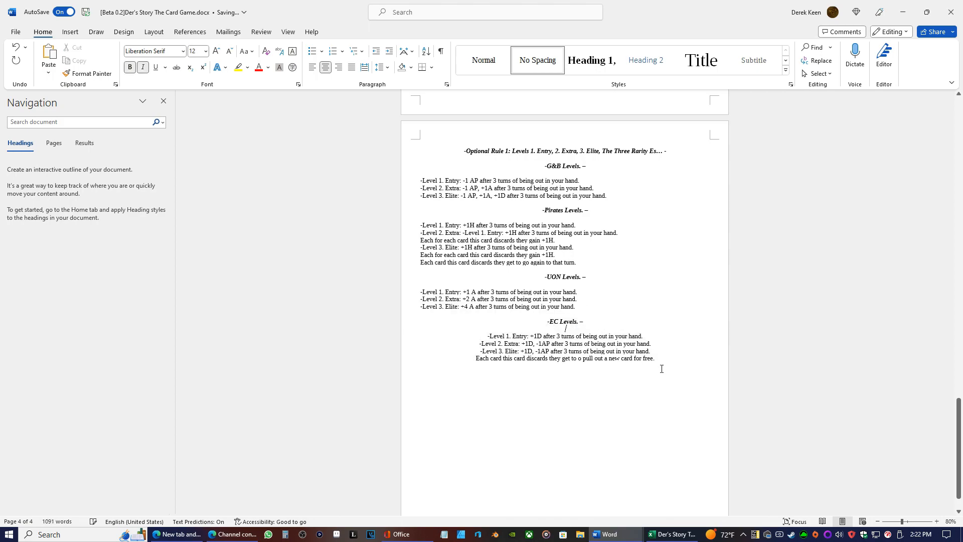
left_click_drag(660, 361, 479, 335)
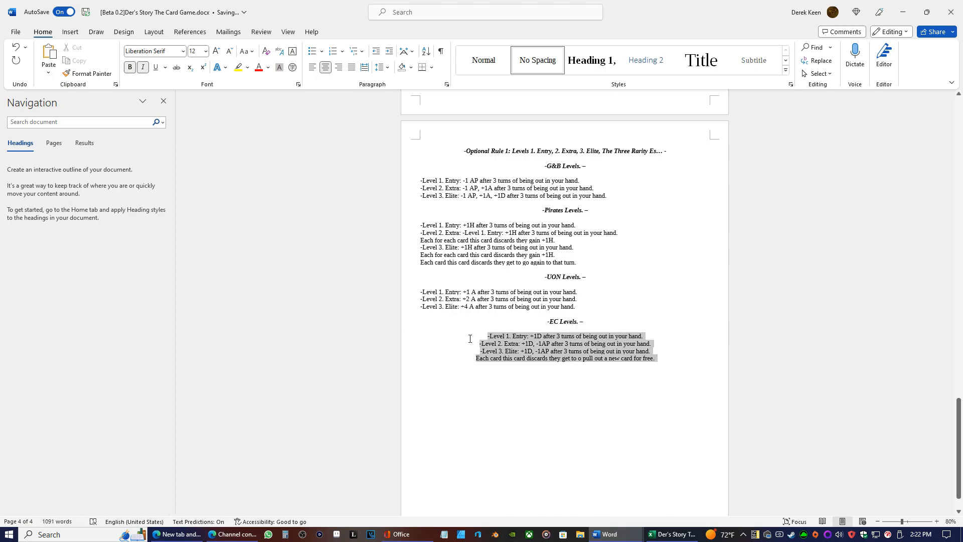
left_click(312, 67)
left_click(627, 283)
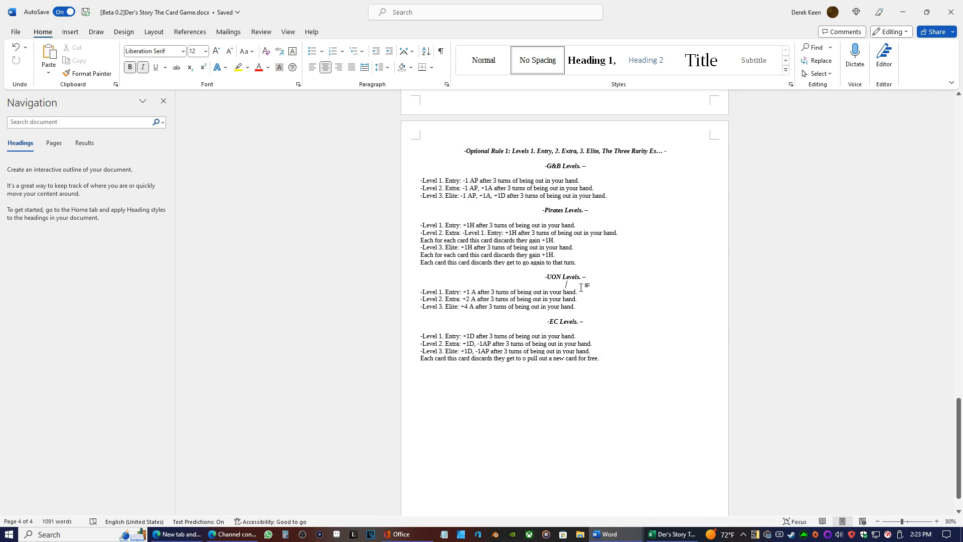
Review the formatting of the whole document, from the optional rules back to the version label on the title page
scroll(581, 287, "up", 10)
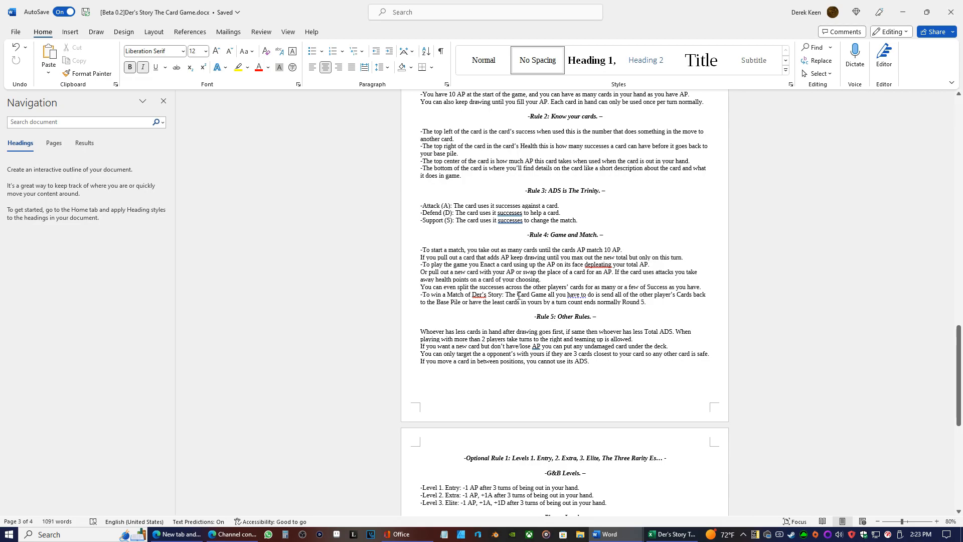
scroll(498, 295, "up", 5)
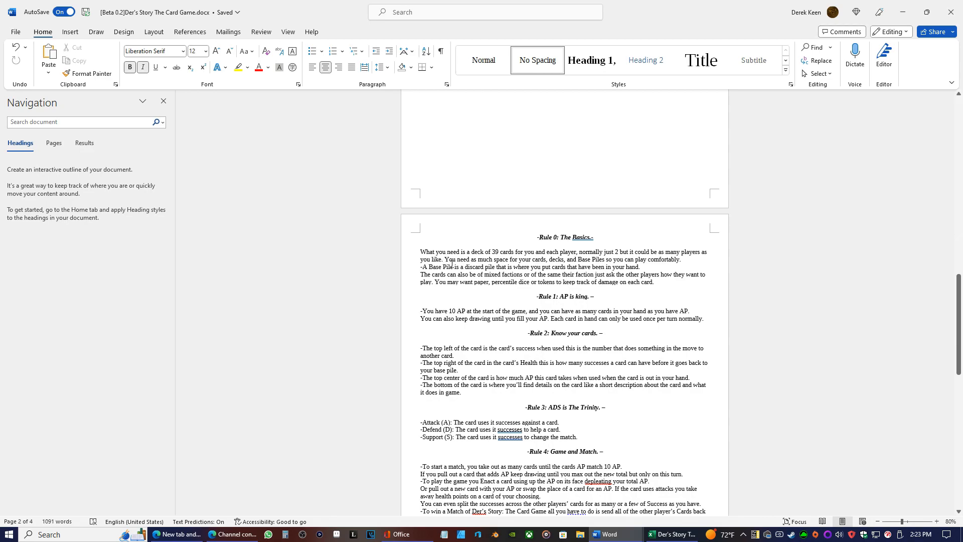
scroll(509, 318, "up", 7)
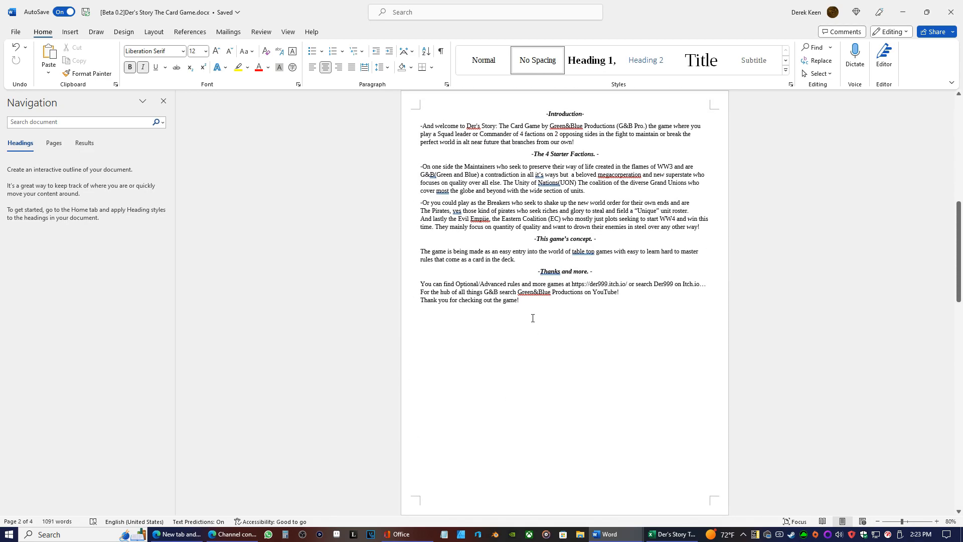
scroll(529, 319, "up", 10)
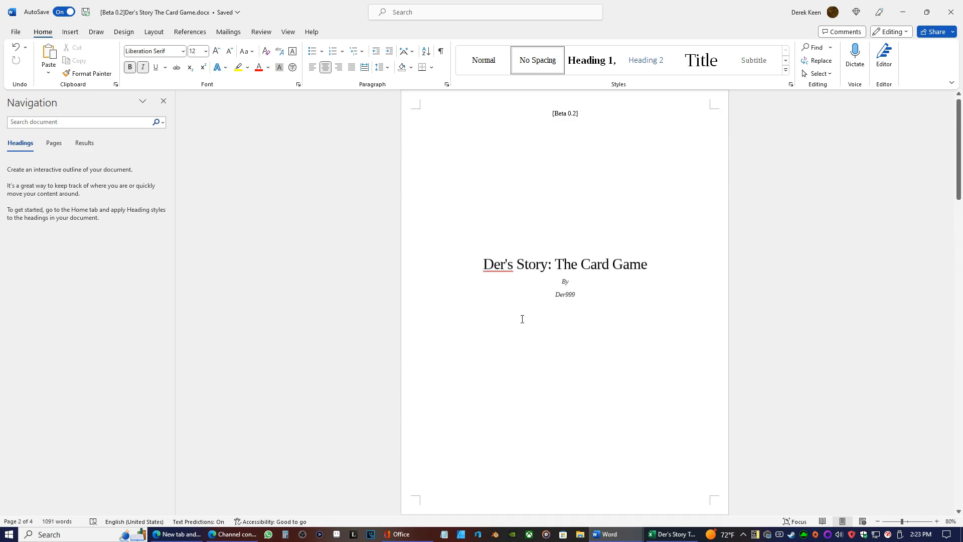
scroll(522, 318, "down", 15)
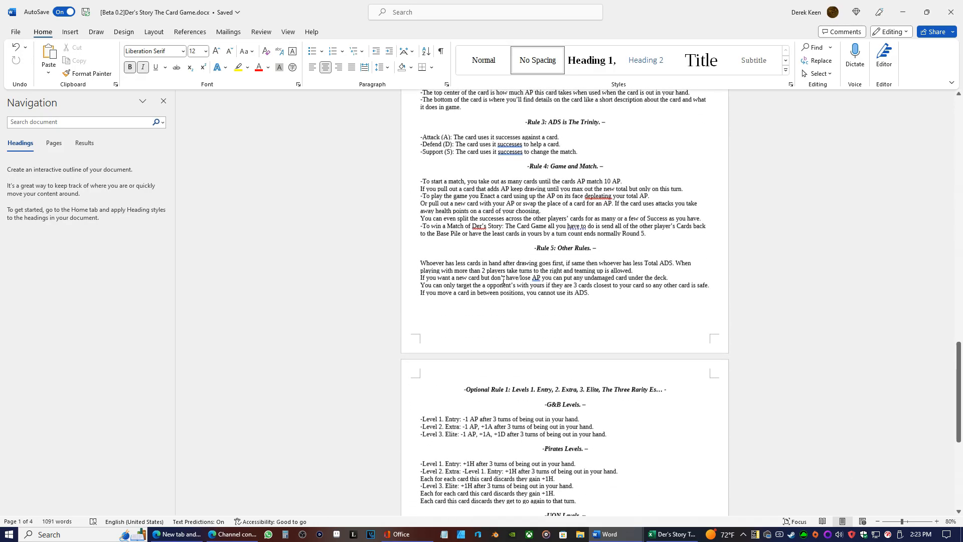
scroll(504, 282, "down", 6)
scroll(522, 311, "up", 20)
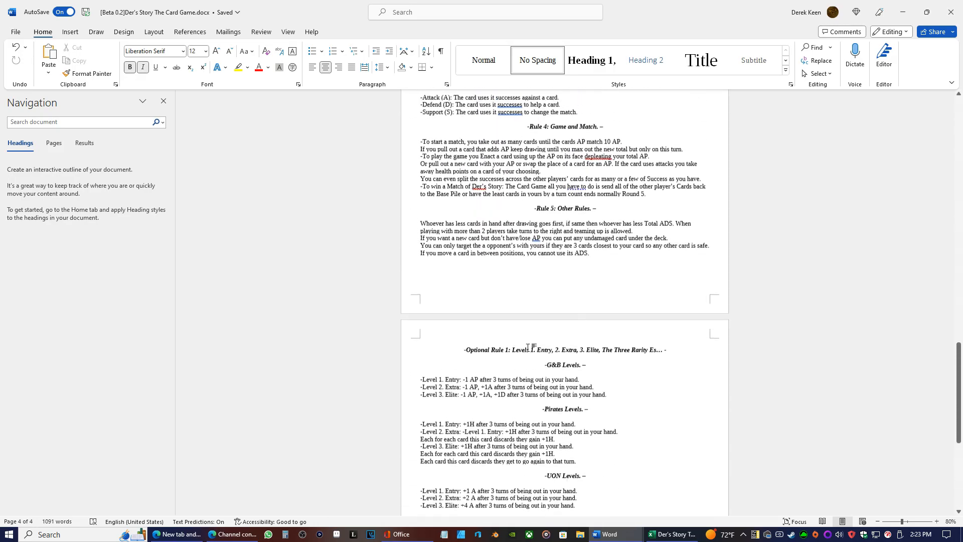
scroll(557, 341, "up", 15)
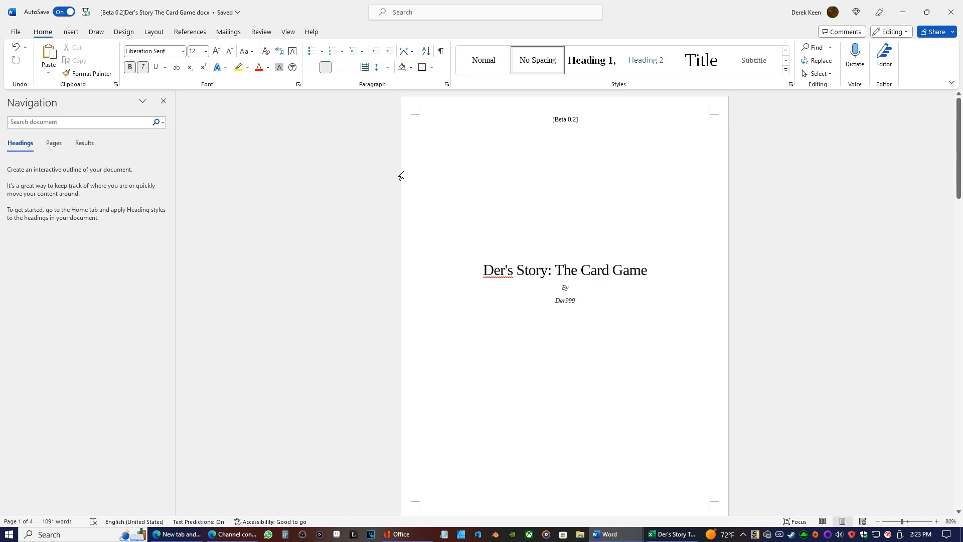
left_click(577, 119)
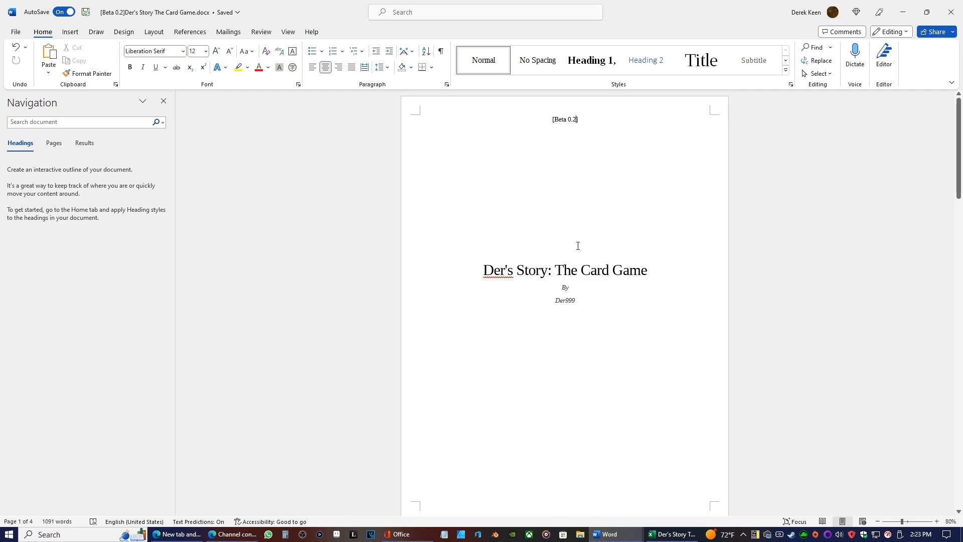
Start saving a copy of the document, dismiss the OneDrive tip and choose This PC as the location
left_click(19, 32)
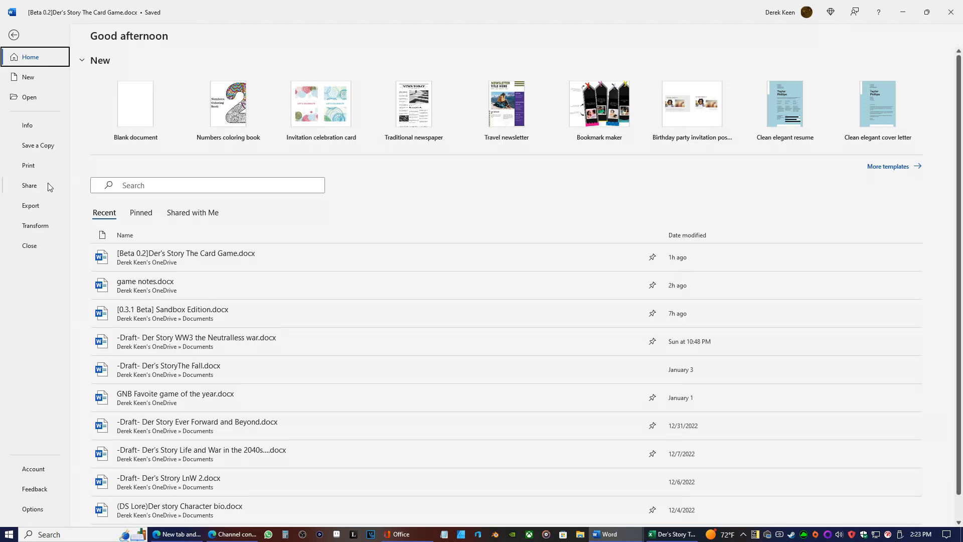
left_click(44, 153)
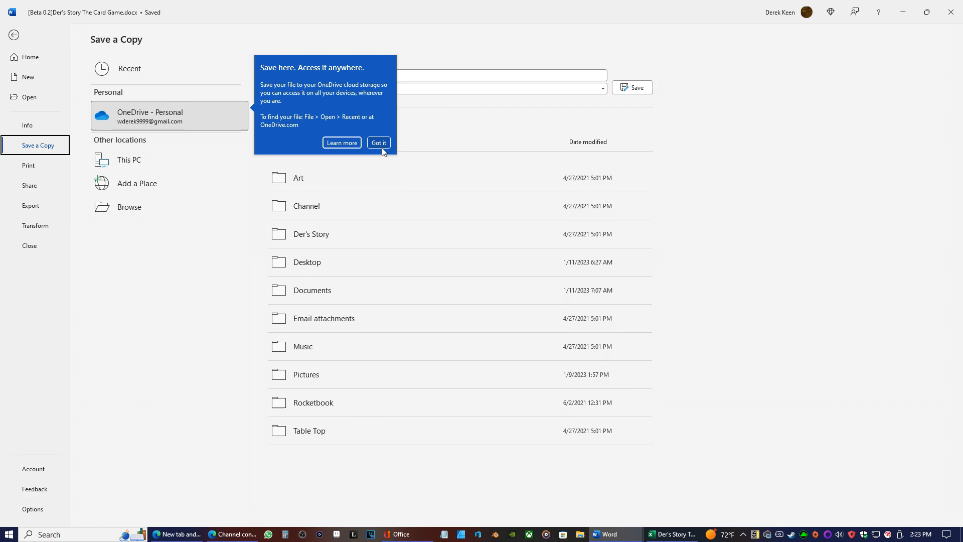
left_click(379, 143)
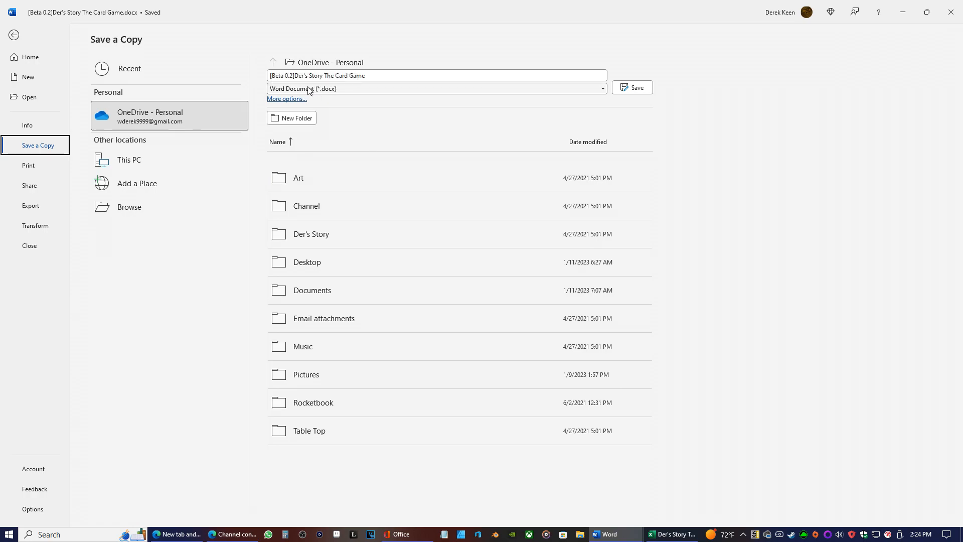
left_click(161, 152)
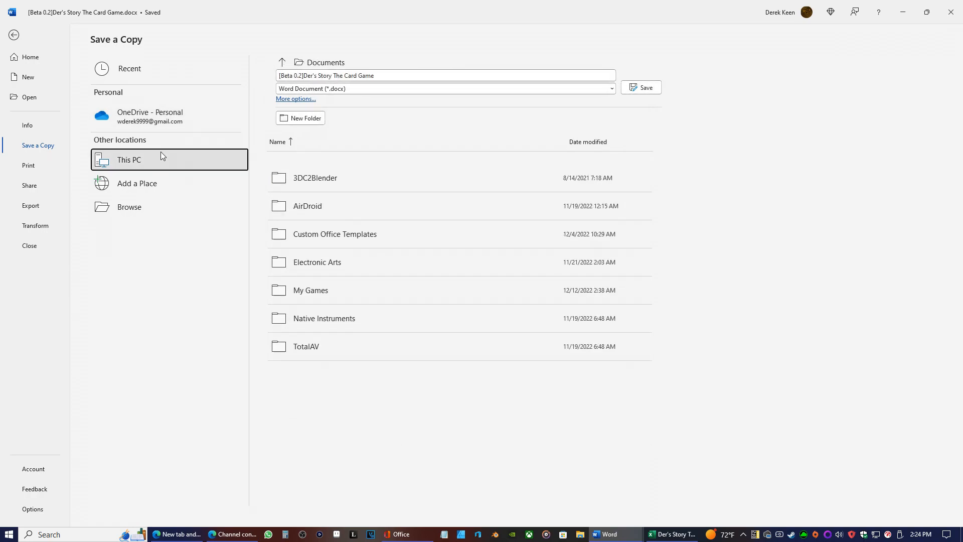
Set the copy's destination to the 1.Fanfiction folder inside 0.Basic Folders on the Seagate Expansion Drive (H:)
left_click(273, 62)
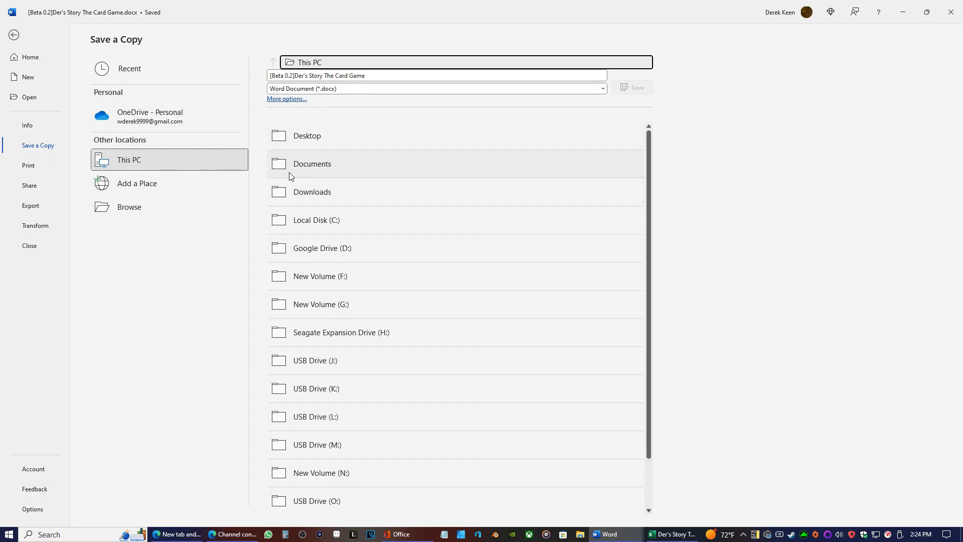
scroll(320, 302, "down", 1)
left_click(321, 284)
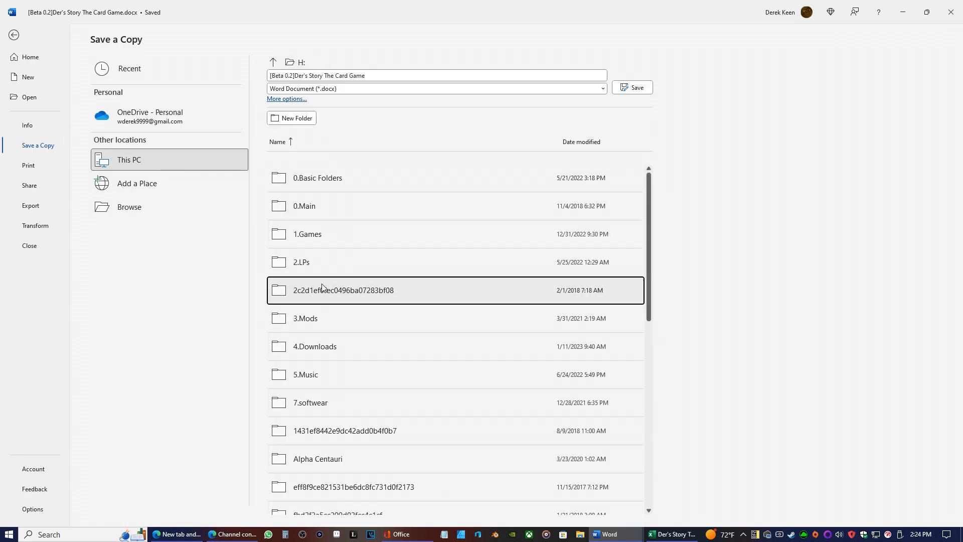
left_click(295, 186)
left_click(295, 187)
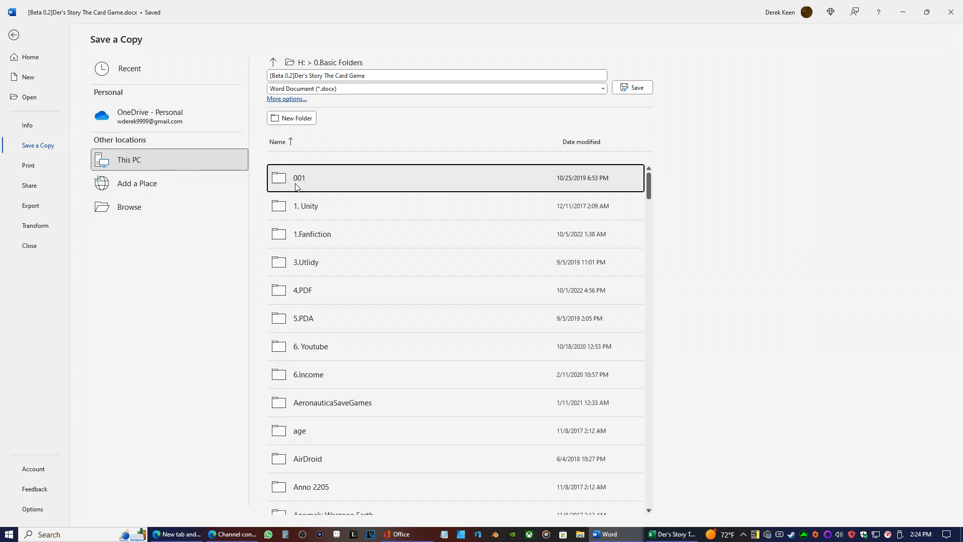
left_click(303, 233)
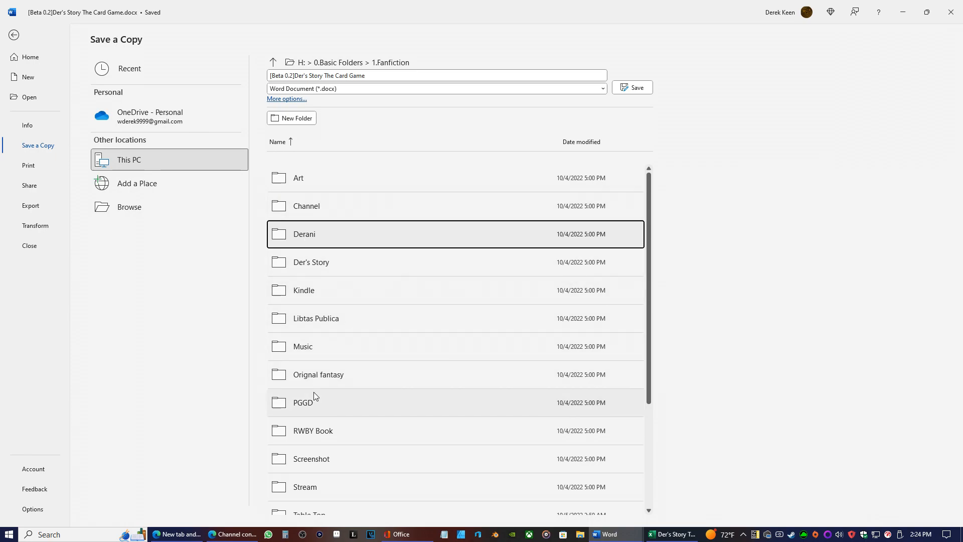
scroll(314, 389, "down", 3)
scroll(307, 363, "down", 1)
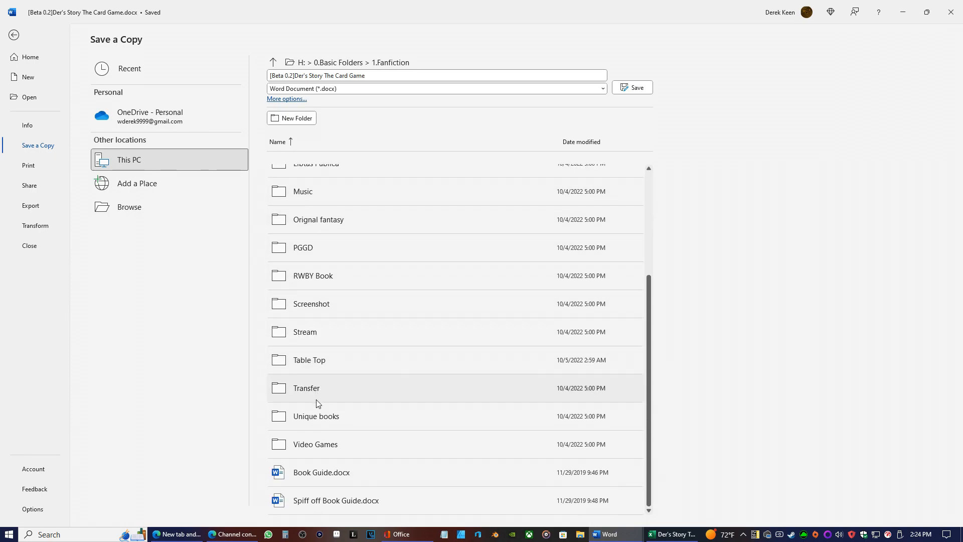
scroll(311, 402, "up", 3)
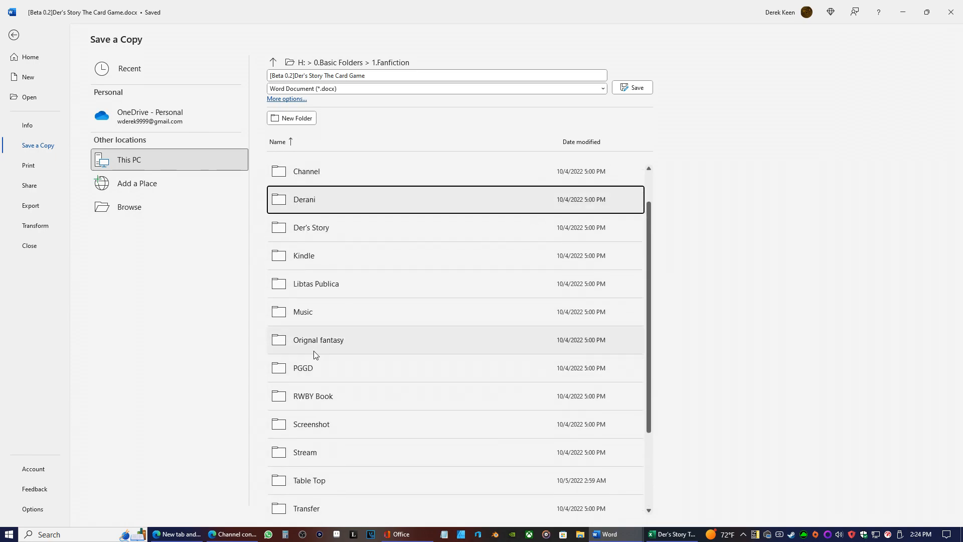
scroll(299, 178, "up", 1)
left_click(295, 179)
scroll(317, 333, "down", 2)
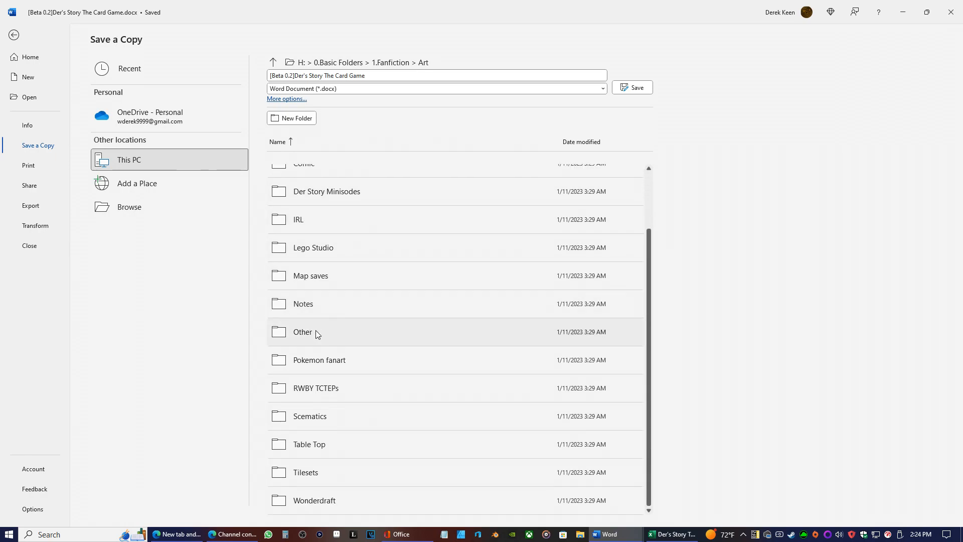
scroll(333, 387, "up", 2)
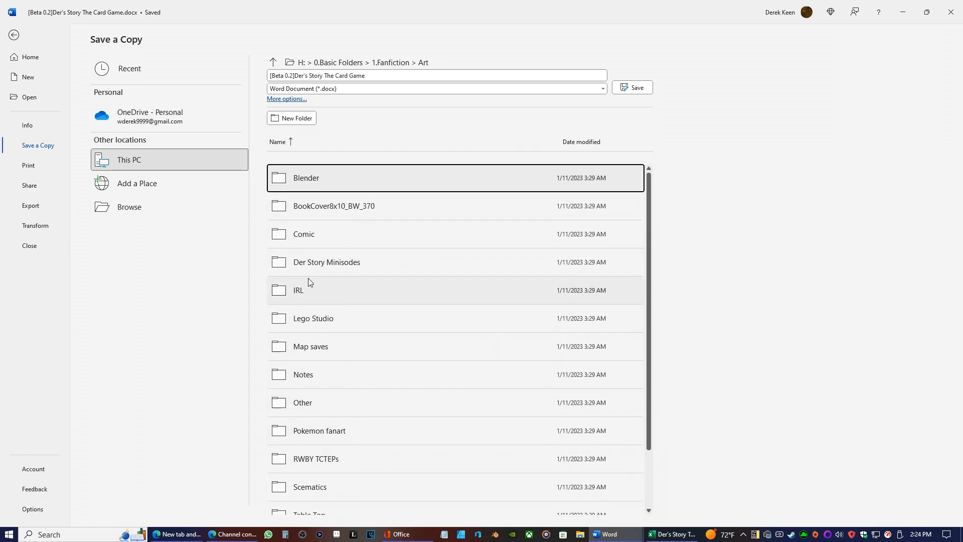
scroll(321, 351, "down", 2)
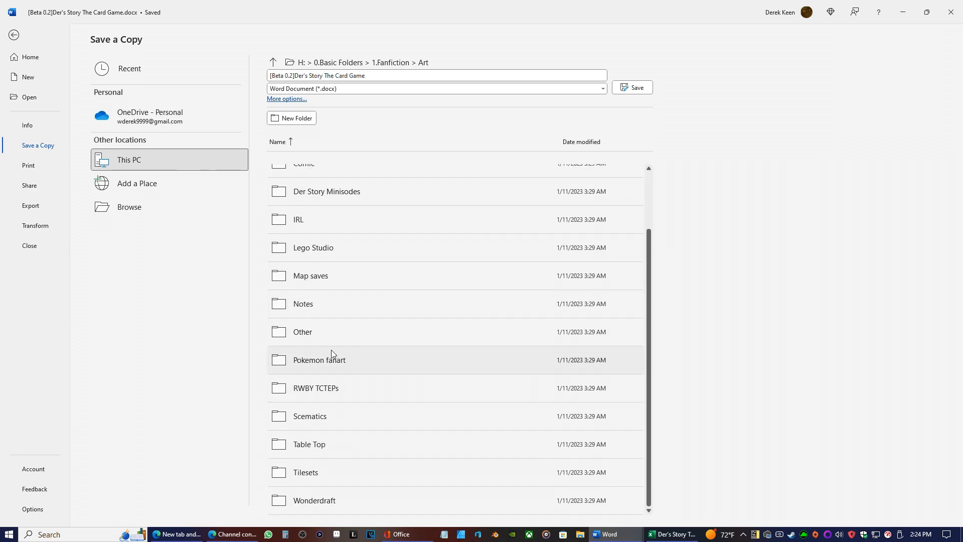
left_click(322, 454)
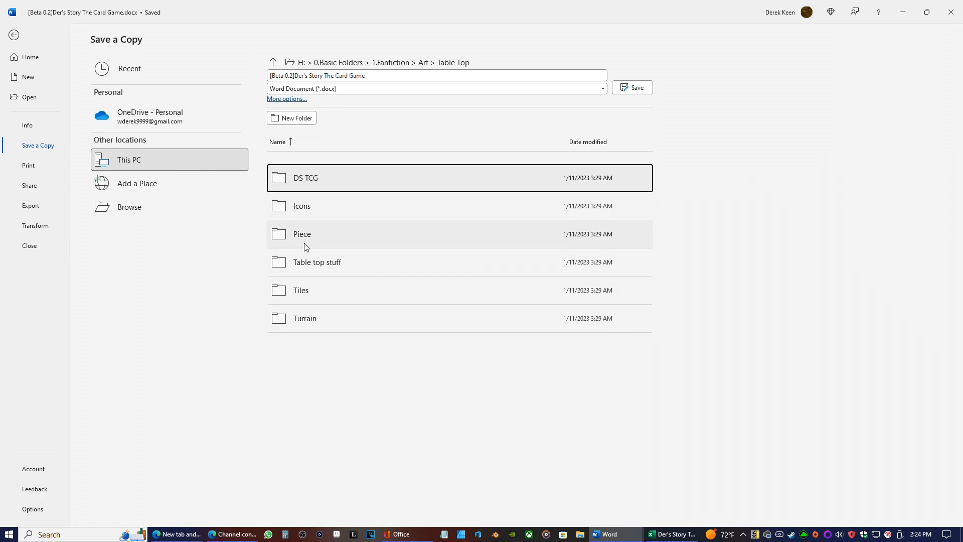
left_click(273, 62)
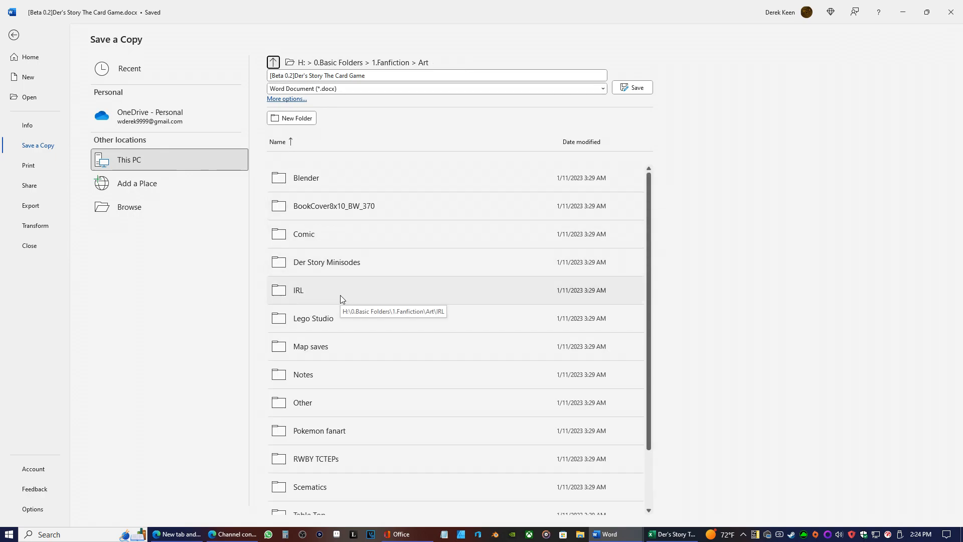
scroll(329, 269, "down", 2)
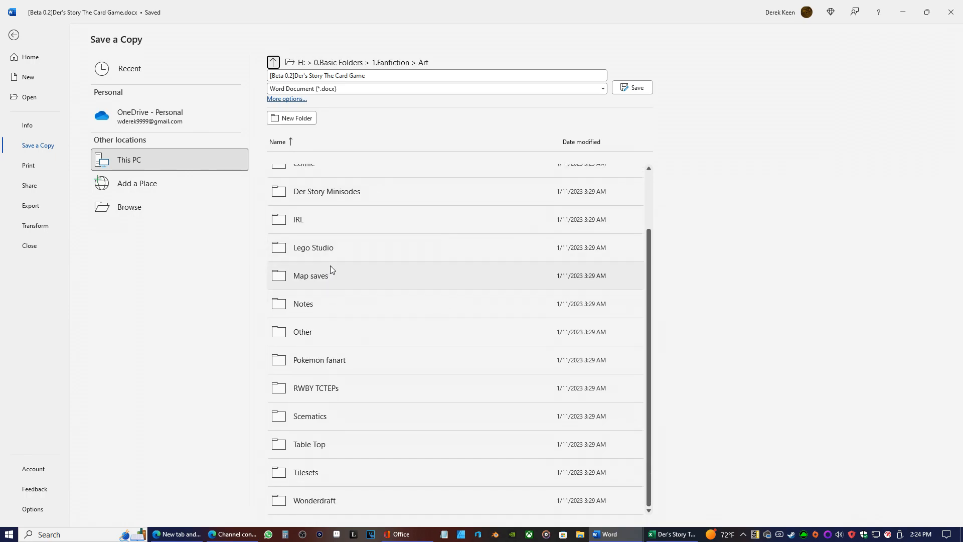
left_click(274, 63)
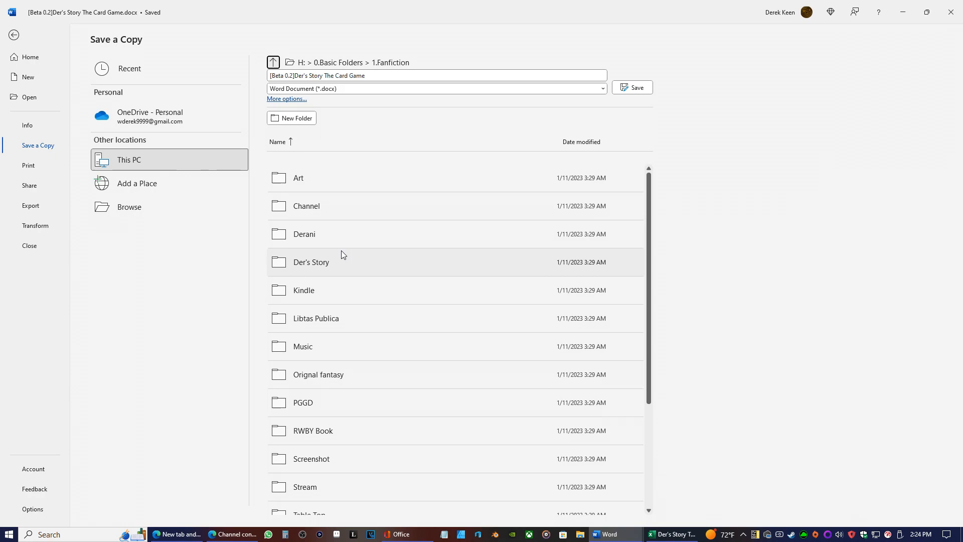
Save the copy in the Table Top folder as "(1.11.2023) [Beta 0.2]Der's Story The Card Game" and dismiss the AutoSave notice
scroll(330, 287, "down", 4)
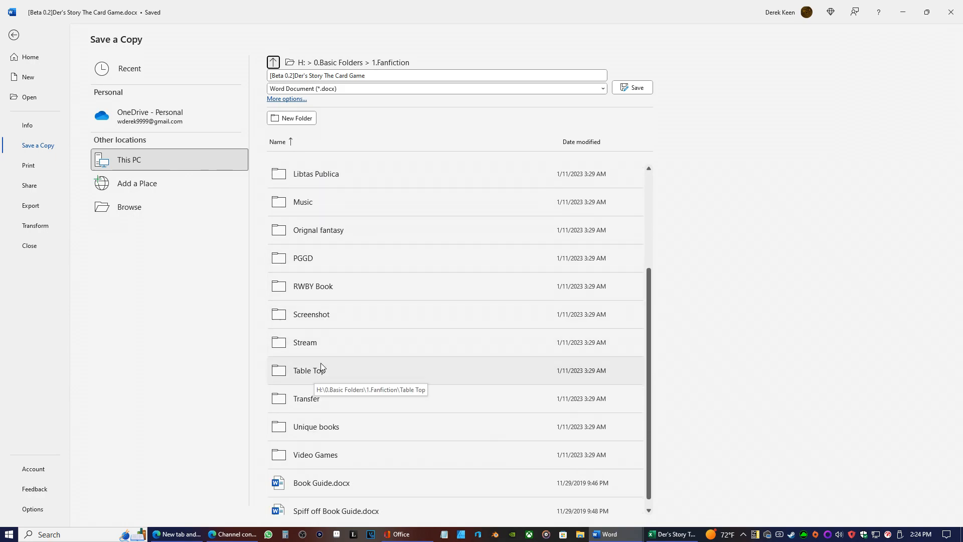
left_click(316, 371)
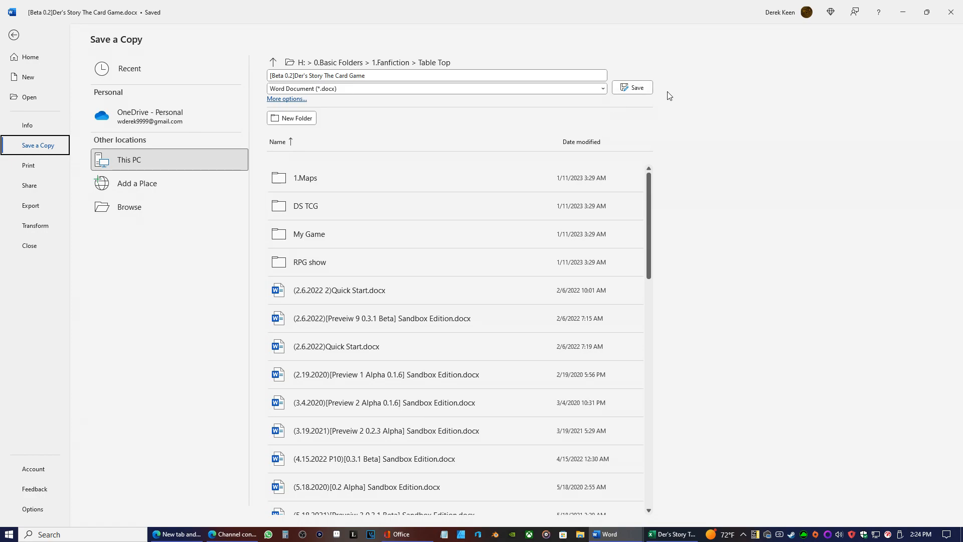
left_click(270, 74)
left_click(270, 74)
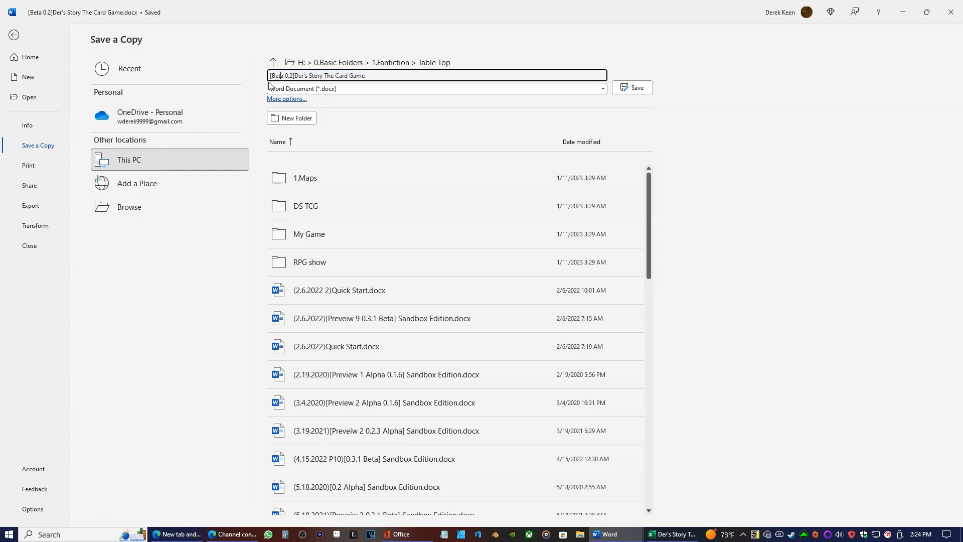
type("(1.10")
mouse_move(921, 535)
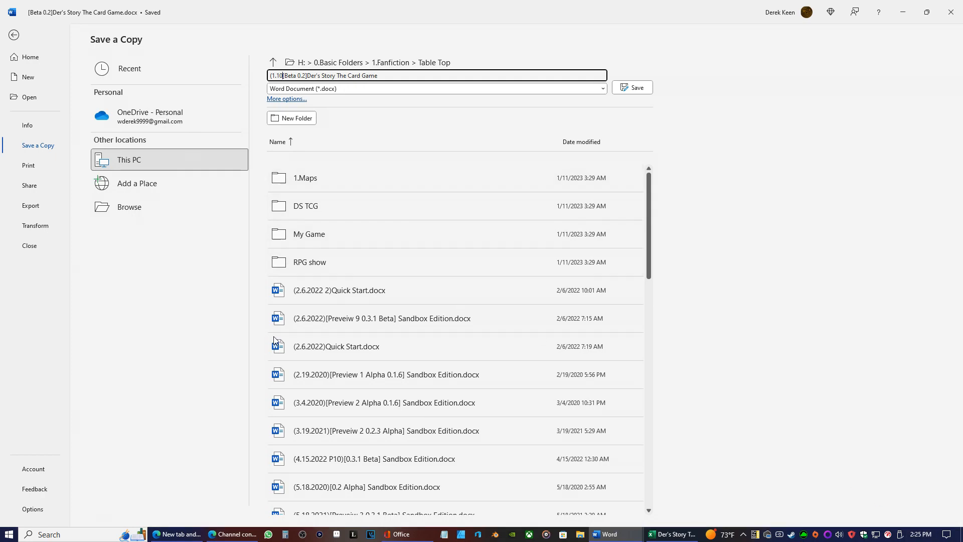
key("BackSpace")
type("1.202")
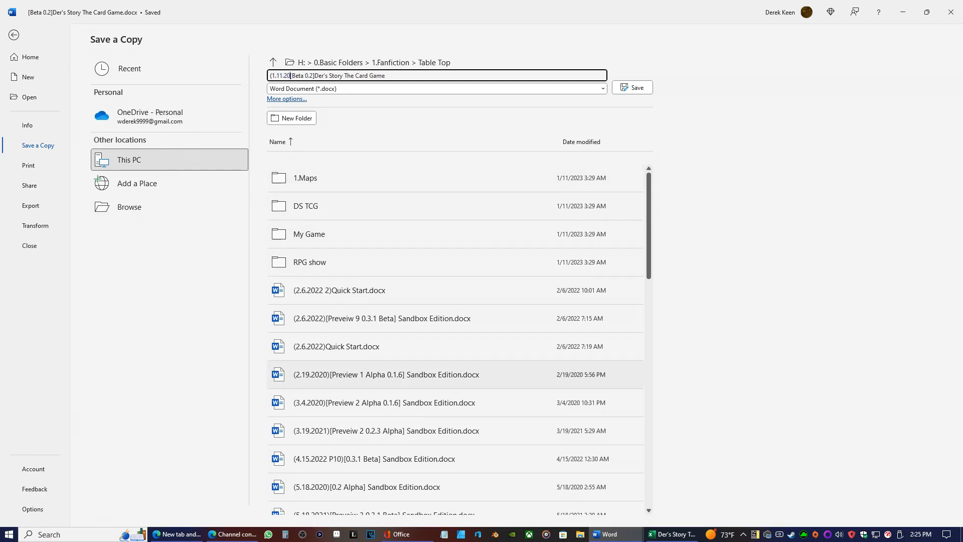
type("3)")
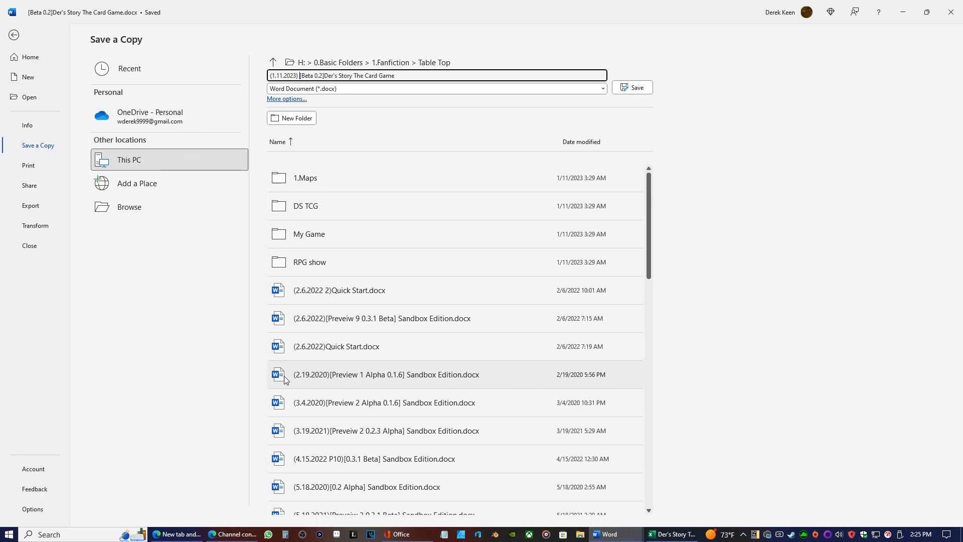
left_click(633, 87)
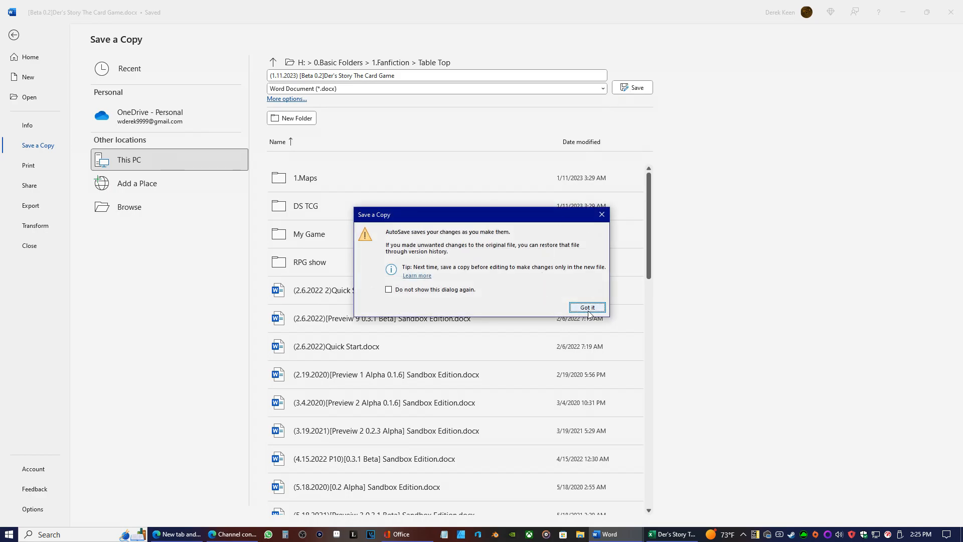
left_click(588, 308)
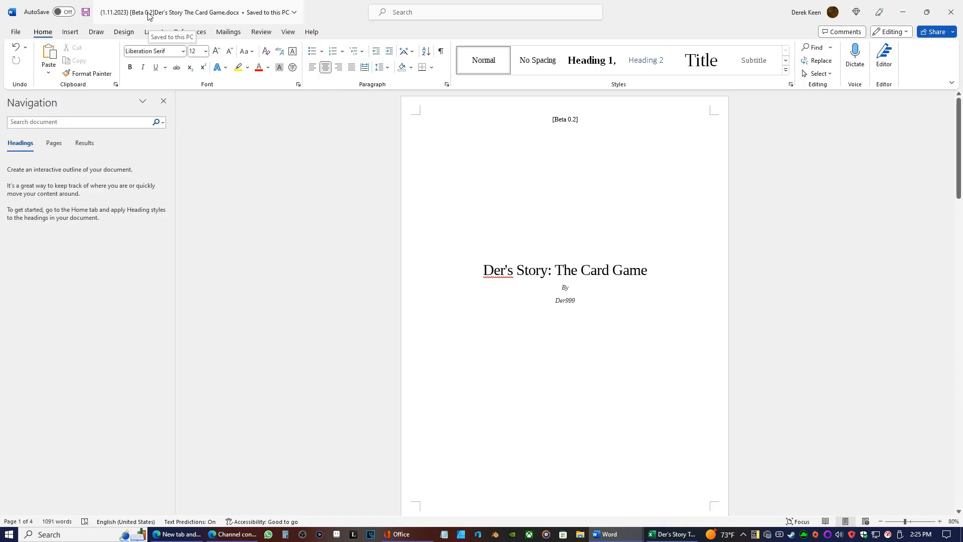
Close the saved copy and reopen the OneDrive document "[Beta 0.2]Der's Story The Card Game" from the Office app's recent files
left_click(16, 33)
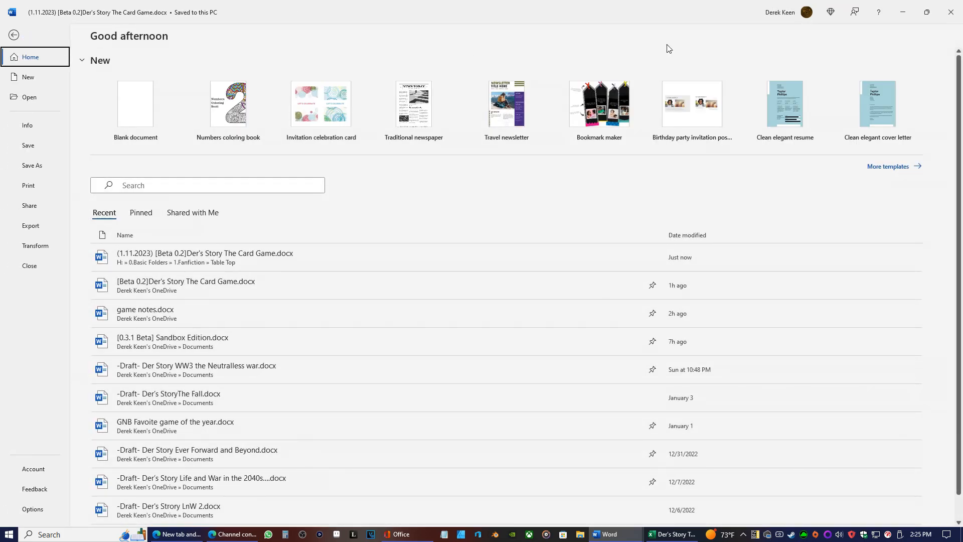
left_click(950, 12)
left_click(414, 530)
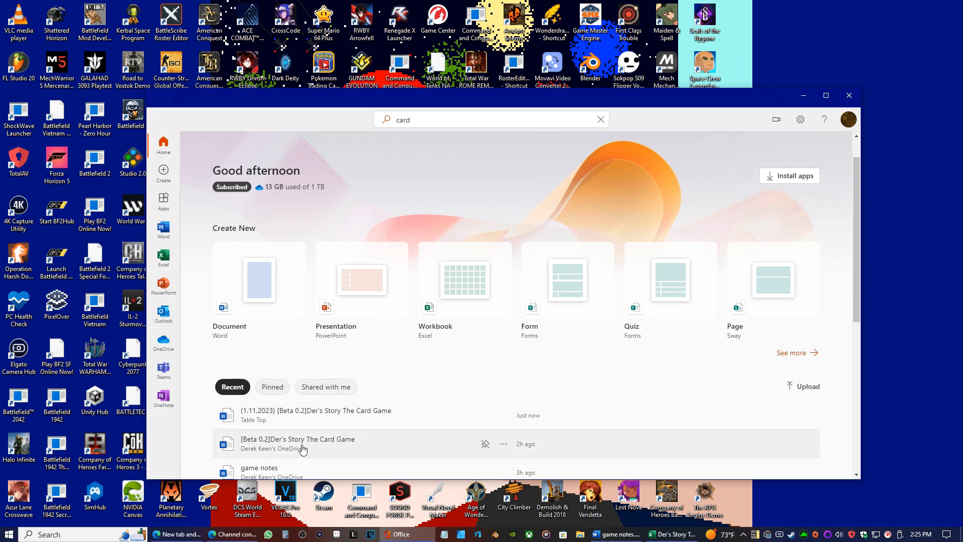
left_click(303, 444)
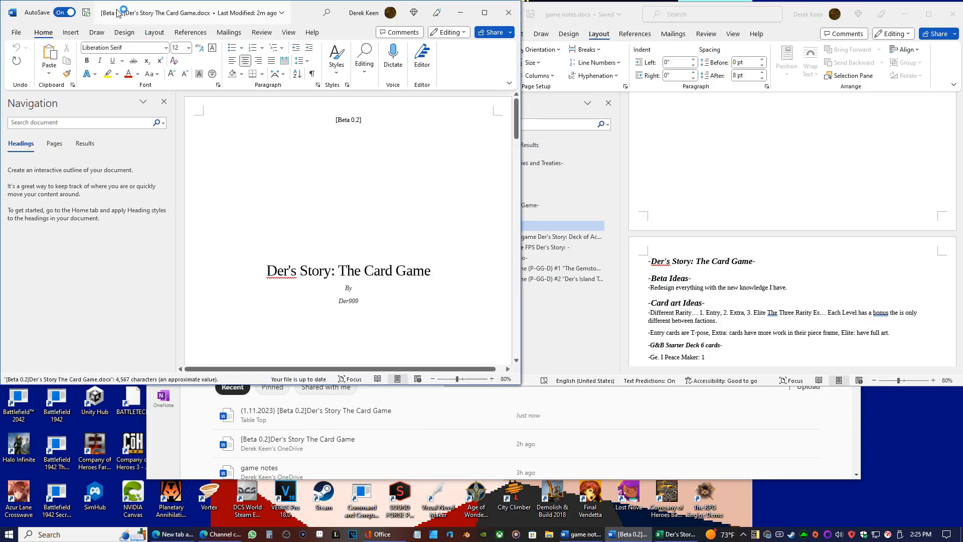
Rename the document to "[Beta 0.3]Der's Story The Card Game" and change the title page's version label to [Beta 0.3]
left_click(117, 12)
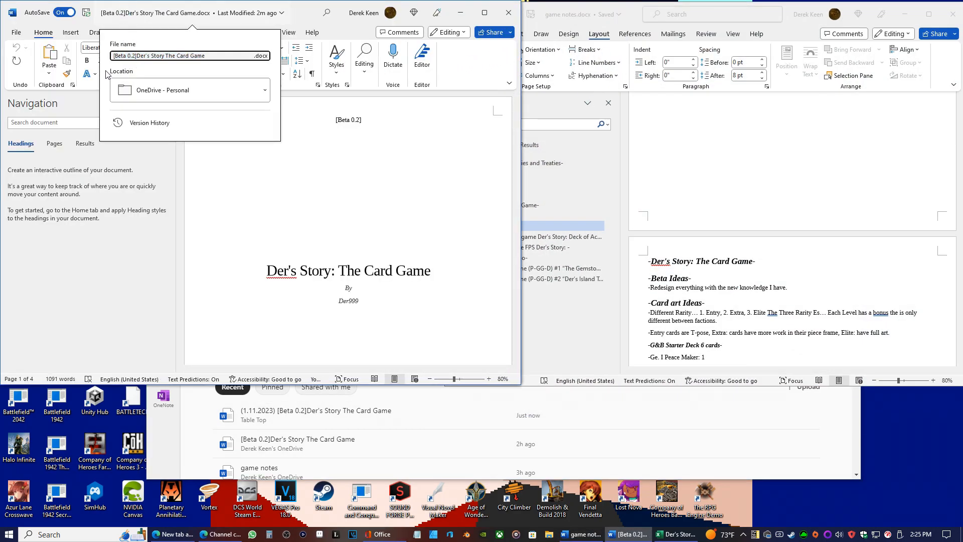
left_click(325, 130)
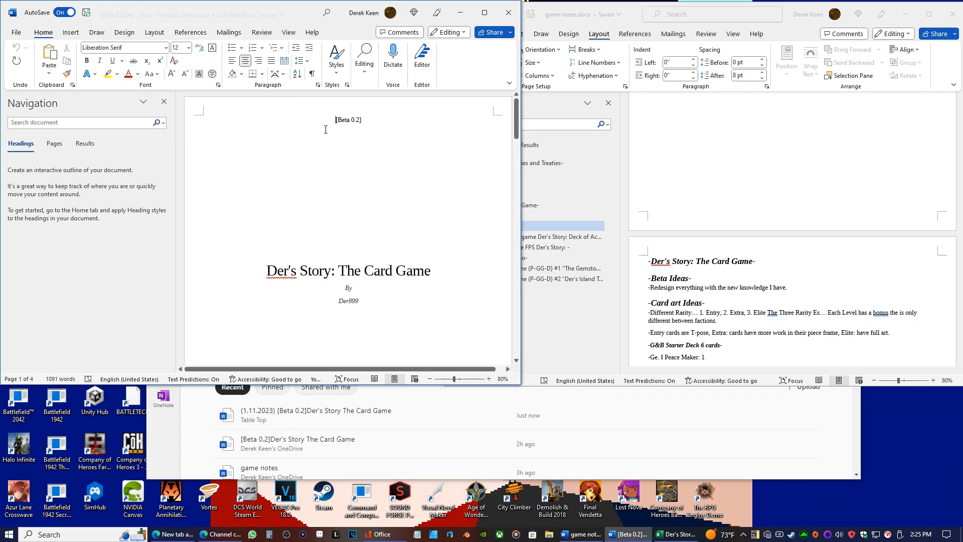
left_click(360, 122)
key("BackSpace")
type("3")
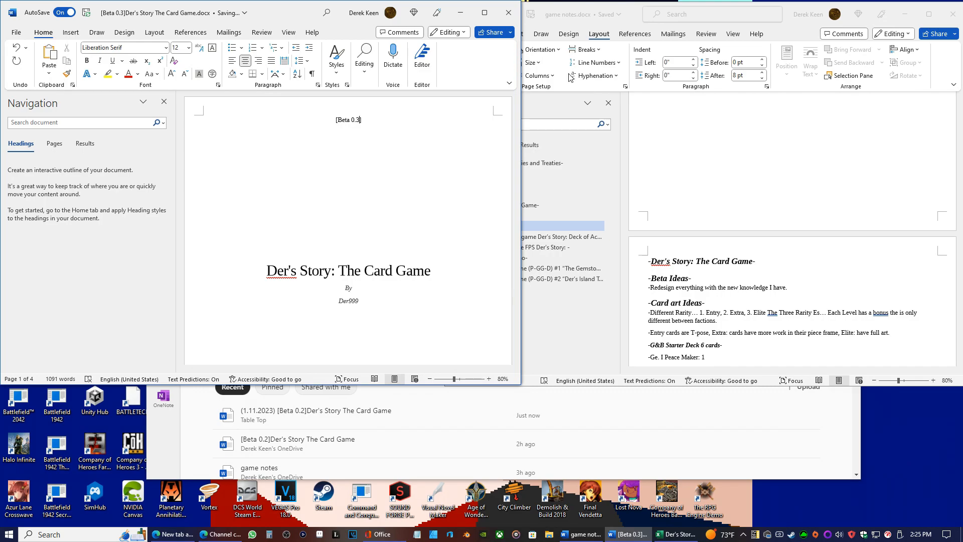
Close the game notes document and check the maximized card game rules through to the last page
left_click(669, 167)
left_click(952, 17)
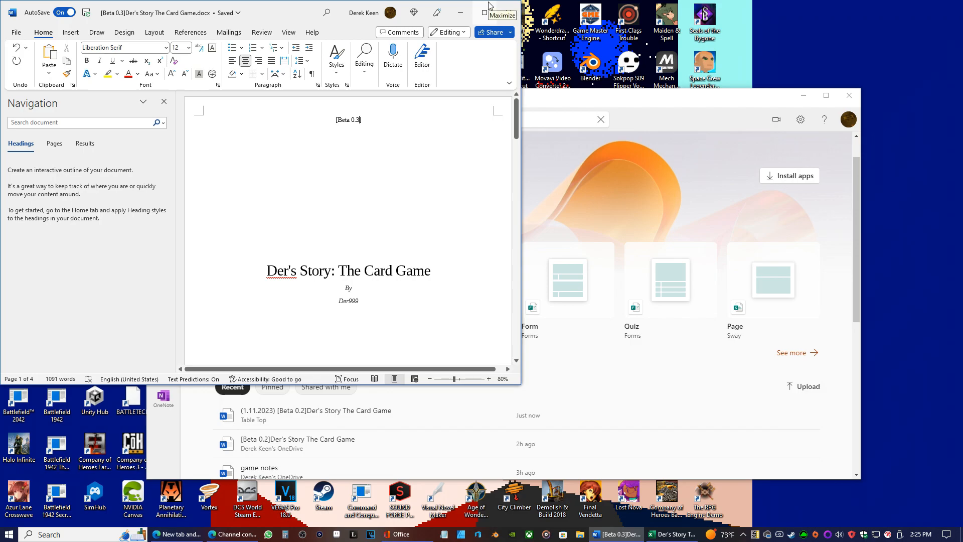
left_click(489, 6)
scroll(405, 317, "down", 5)
scroll(404, 317, "down", 20)
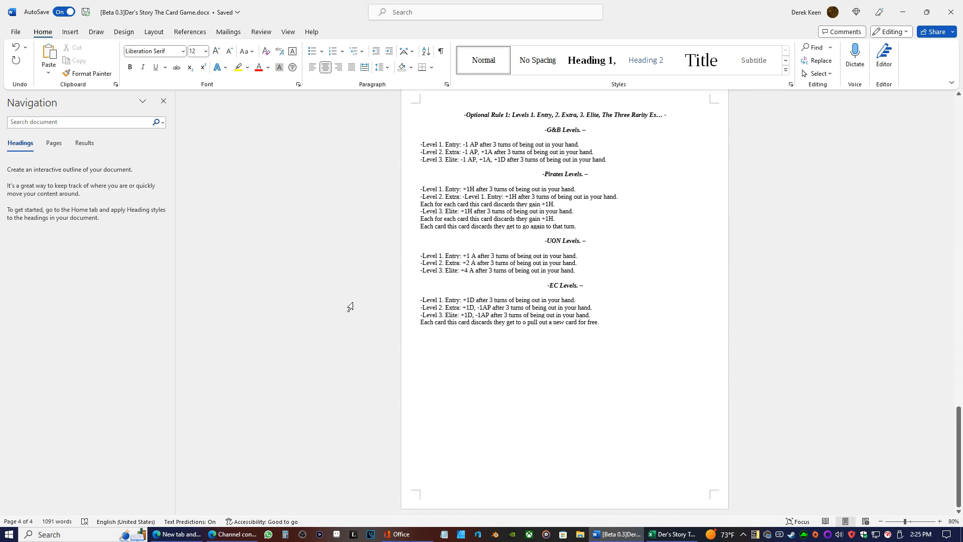
left_click(610, 536)
left_click(610, 536)
Switch to the Office app and open the game notes document from the recent files
left_click(403, 535)
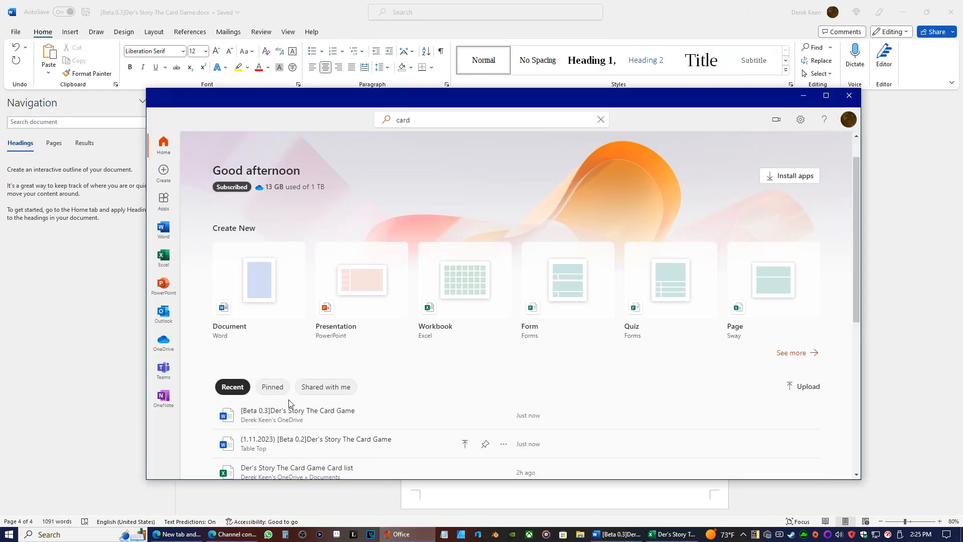
scroll(301, 381, "down", 6)
left_click(275, 192)
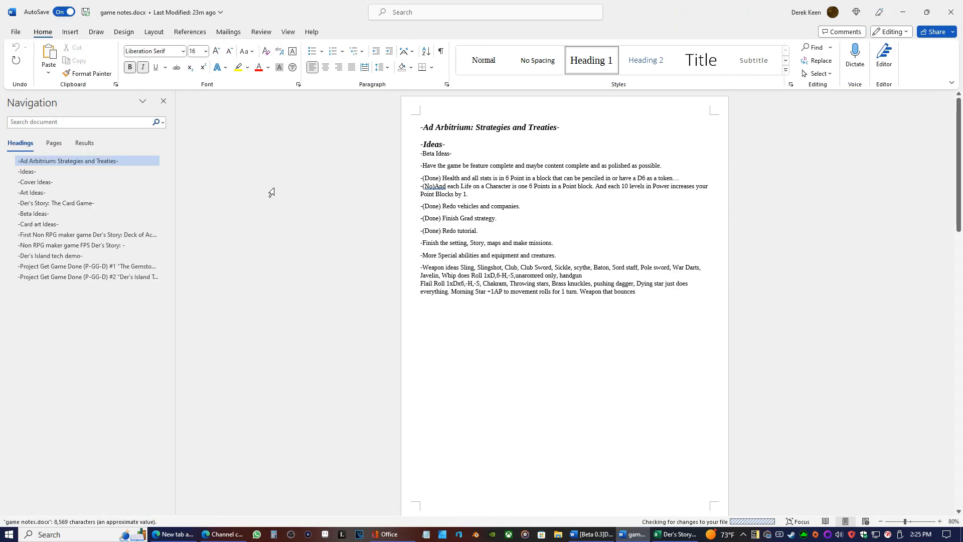
Mark the "Different Rarity" note under Card art Ideas with "(Done)" right after its leading dash
scroll(409, 273, "down", 15)
scroll(409, 274, "down", 8)
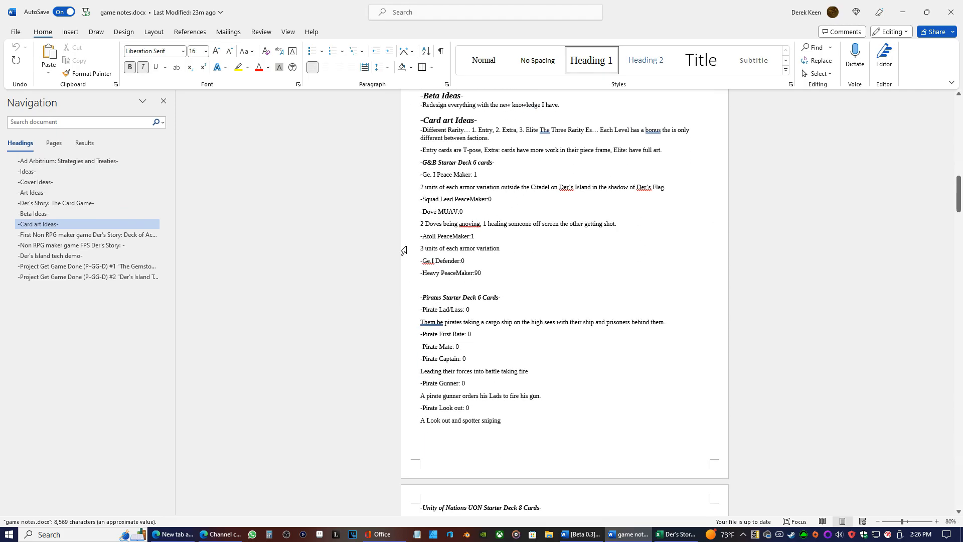
scroll(404, 251, "up", 2)
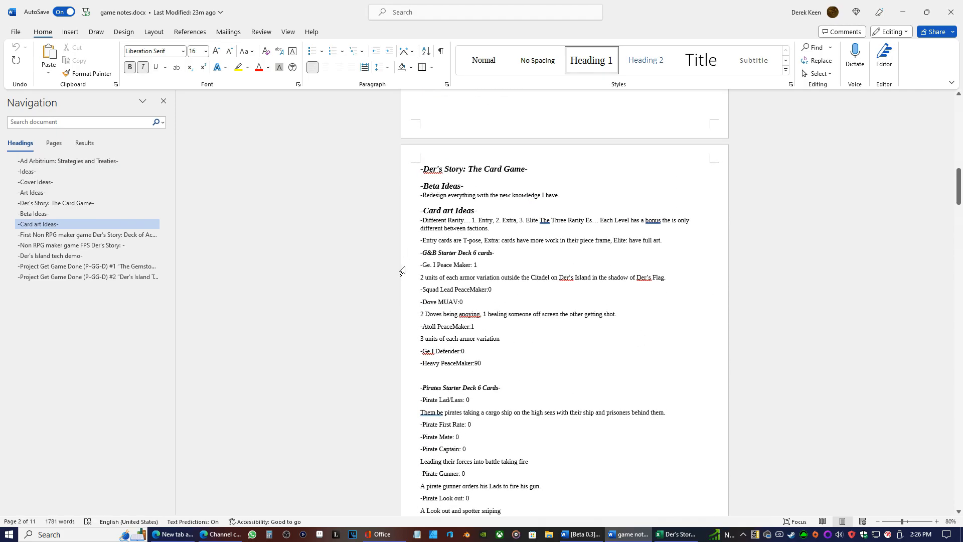
left_click(423, 222)
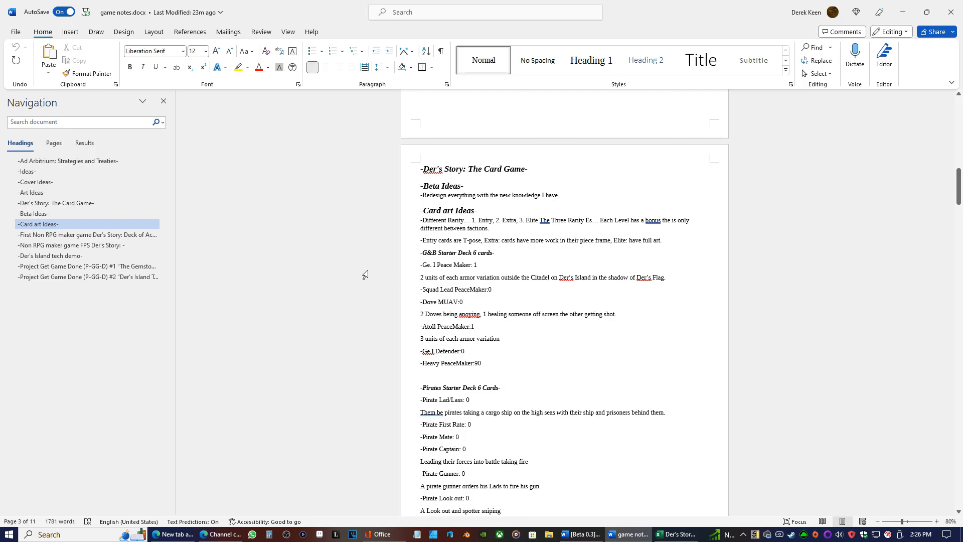
type("(Done)")
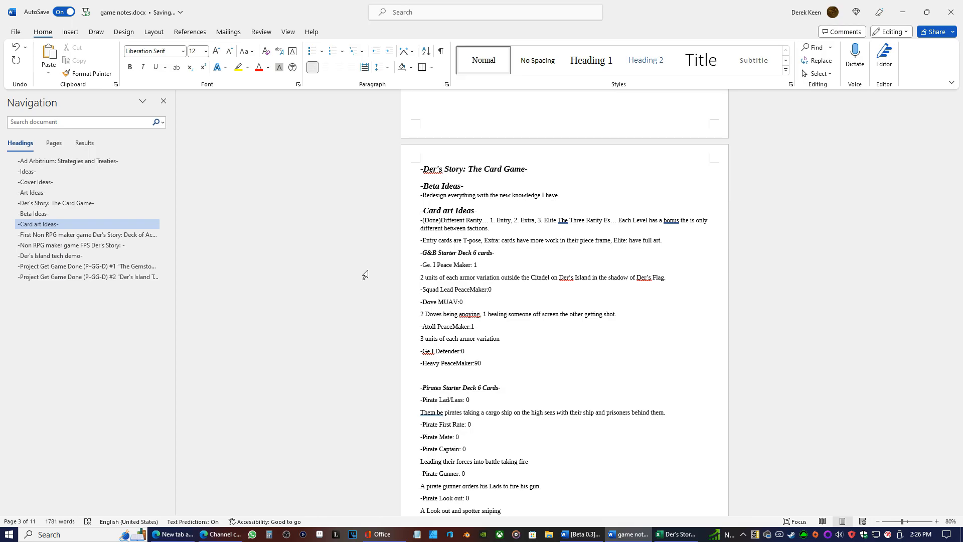
key("Down")
type("(")
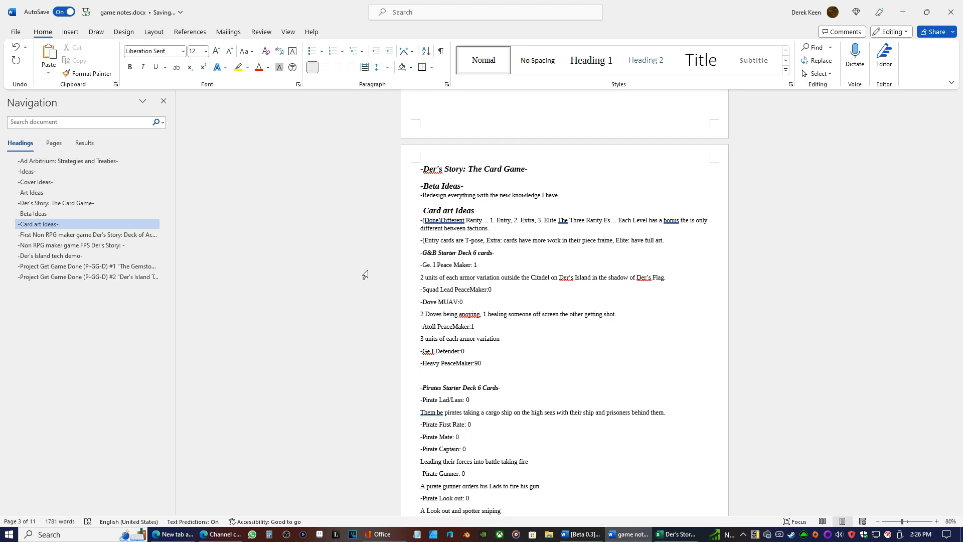
key("BackSpace")
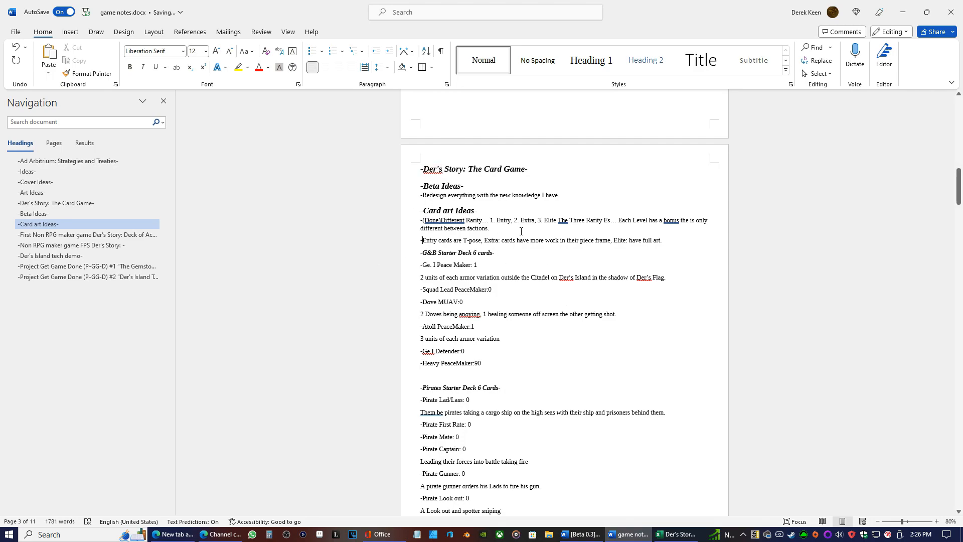
Mark the redesign note under Beta Ideas with "(Done)" after its dash and add the missing space after "(Done)" in the "Different Rarity" note
left_click(423, 196)
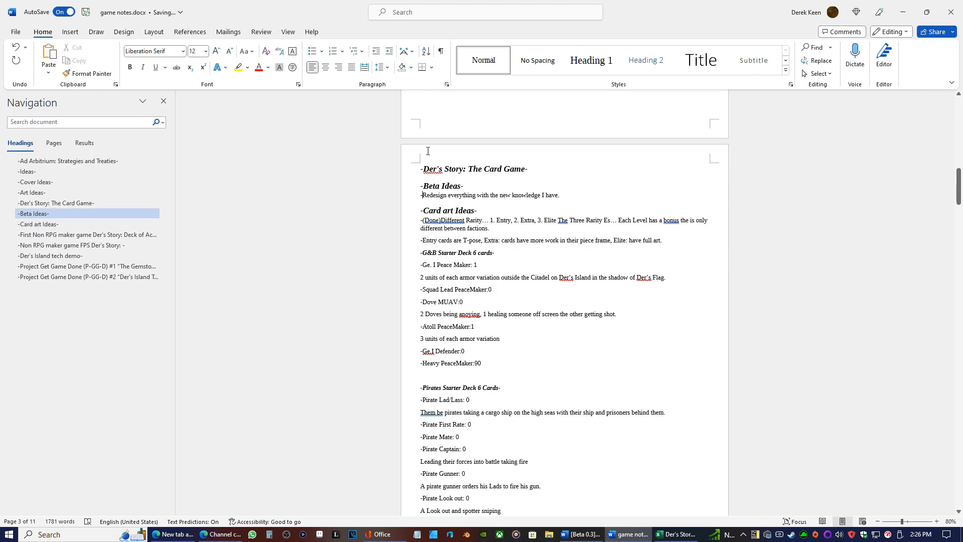
type("(Done)")
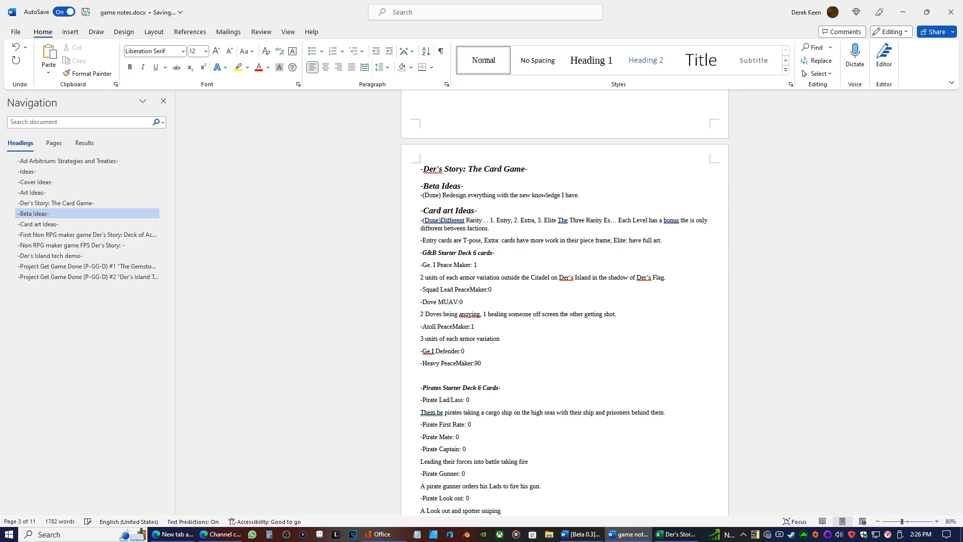
left_click(442, 220)
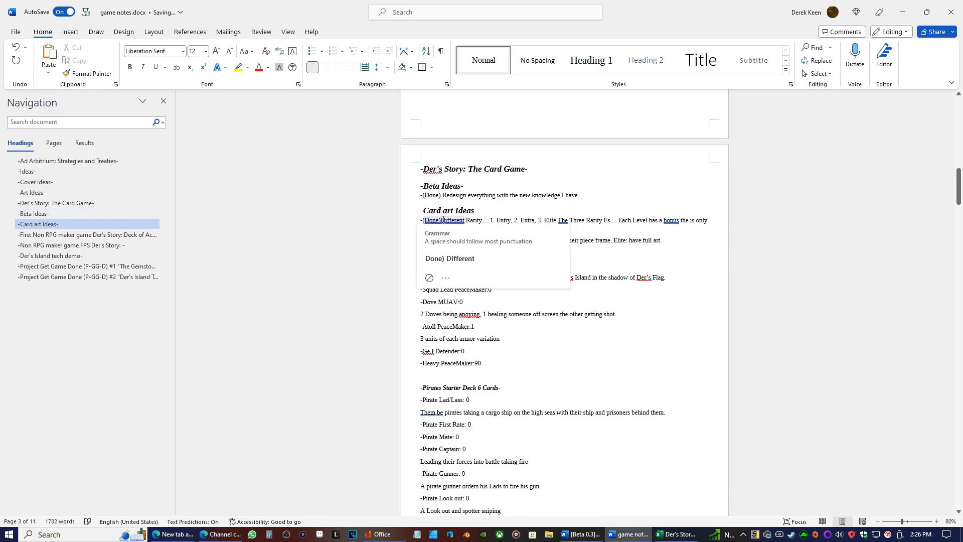
left_click(449, 259)
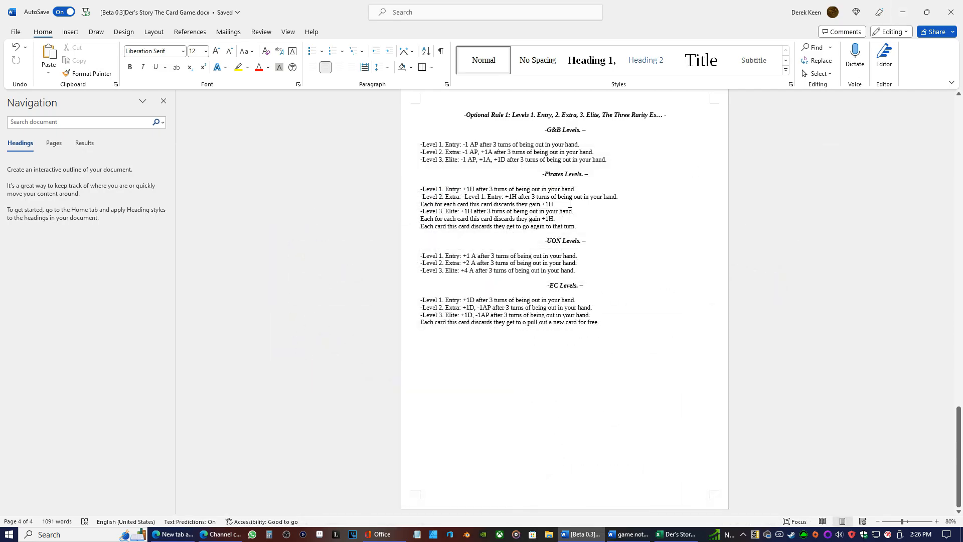
Return to the Beta 0.3 card game rules and review Rules 0 to 5 and the Optional Rule 1 faction levels
scroll(580, 212, "up", 10)
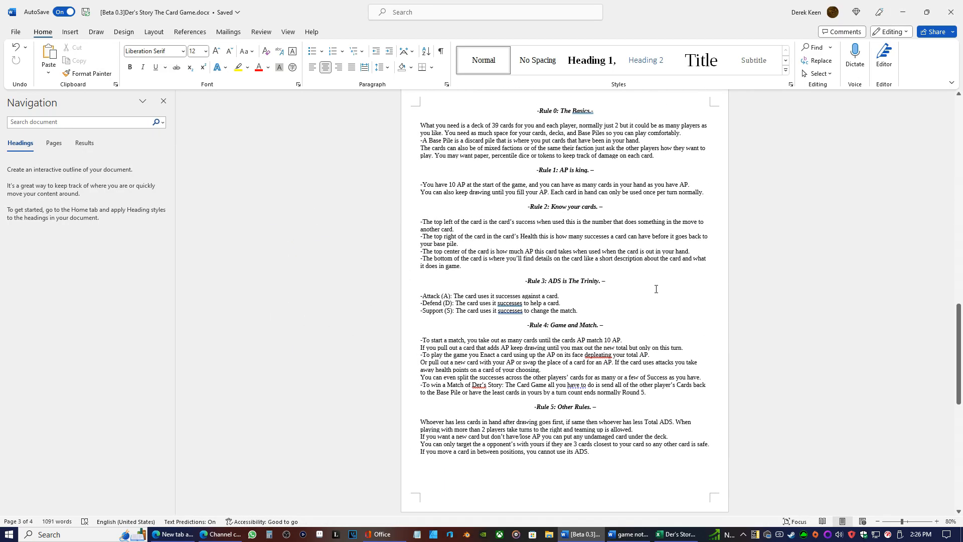
scroll(620, 244, "down", 8)
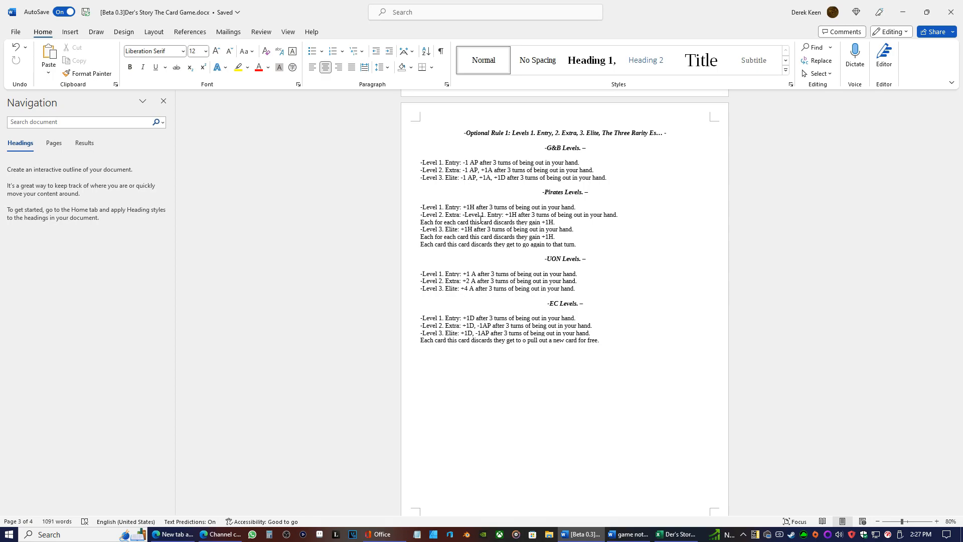
scroll(527, 191, "up", 5)
scroll(508, 197, "up", 4)
scroll(508, 233, "down", 9)
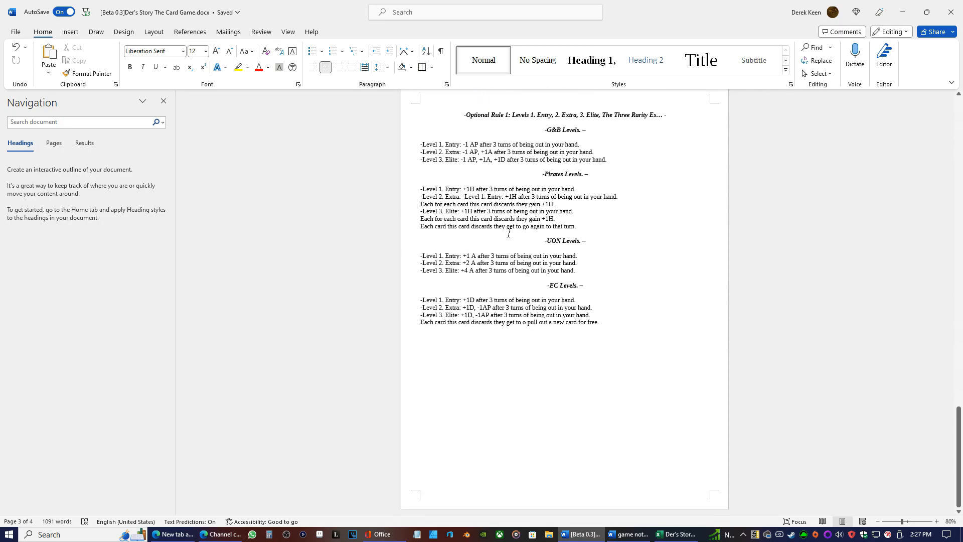